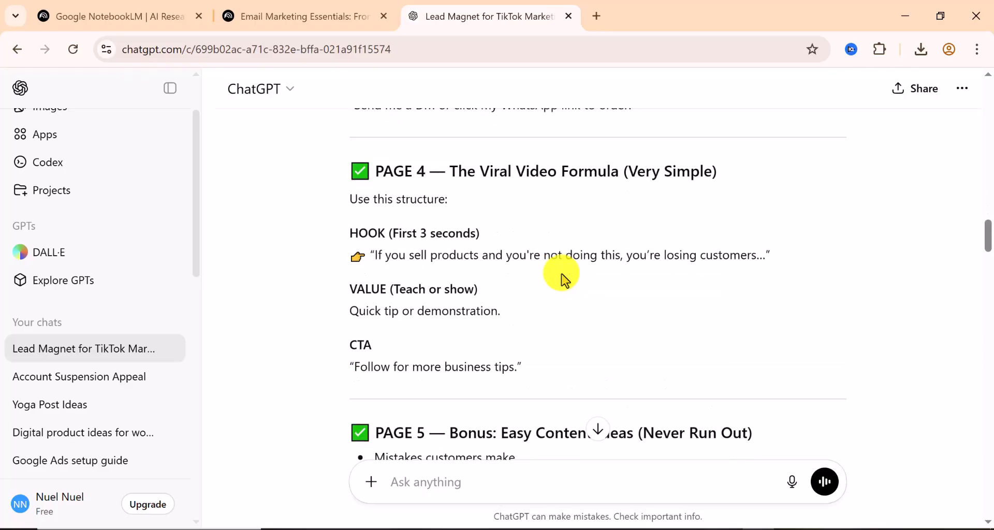
{"action": "scroll", "coordinate": [562, 279], "scroll_direction": "down", "scroll_amount": 15}
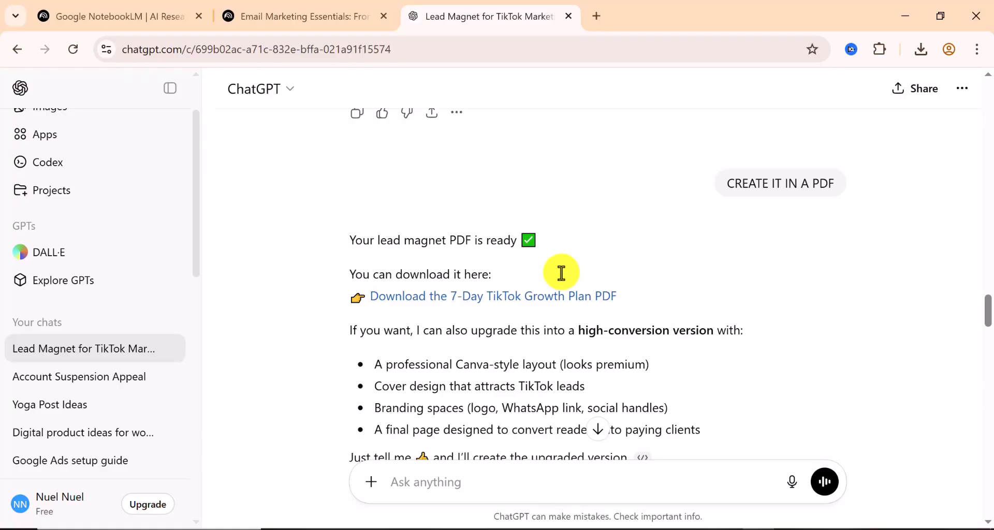
Download the 7-Day TikTok Growth Plan PDF from the ChatGPT conversation
{"action": "scroll", "coordinate": [561, 273], "scroll_direction": "down", "scroll_amount": 2}
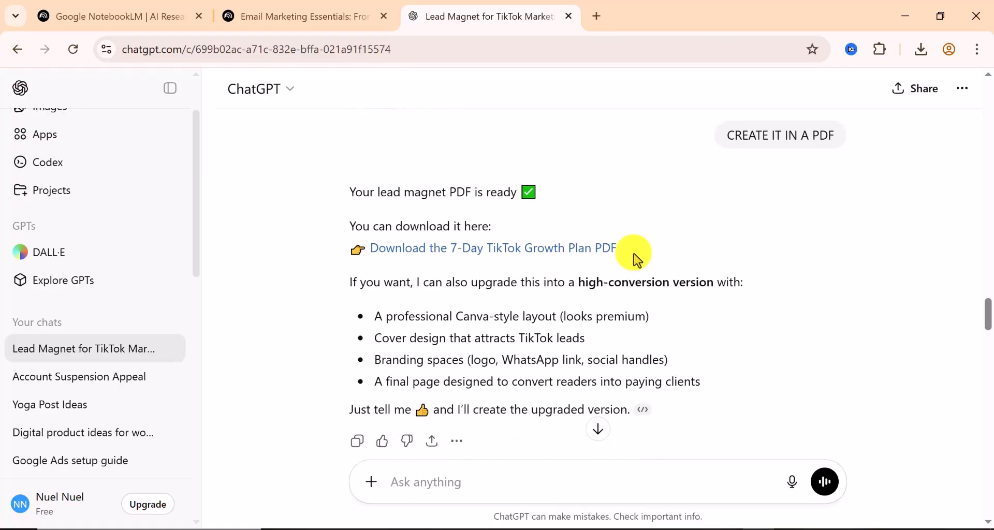
{"action": "left_click", "coordinate": [440, 224]}
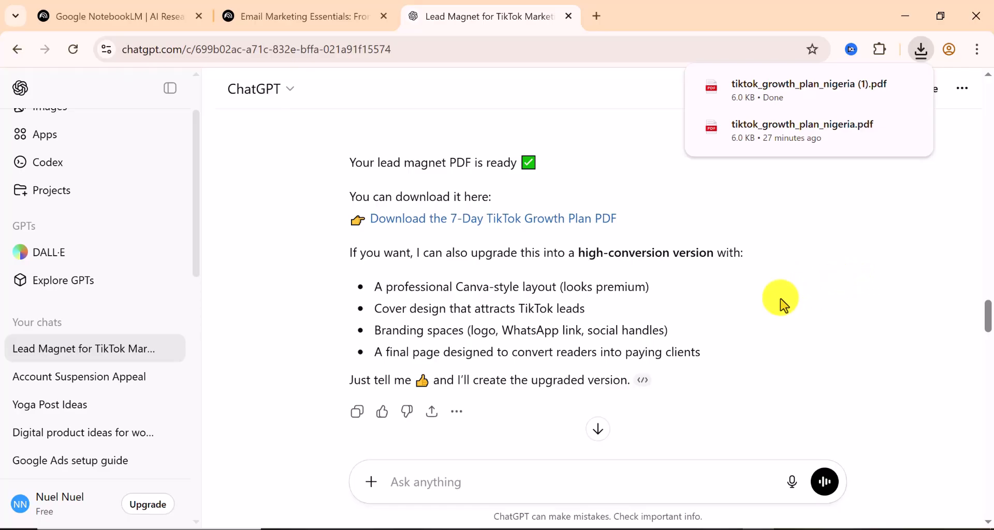
Hide the chat sidebar and scroll to the 'Get Customers From TikTok in Just 7 Days' headline copy
{"action": "scroll", "coordinate": [595, 275], "scroll_direction": "down", "scroll_amount": 2}
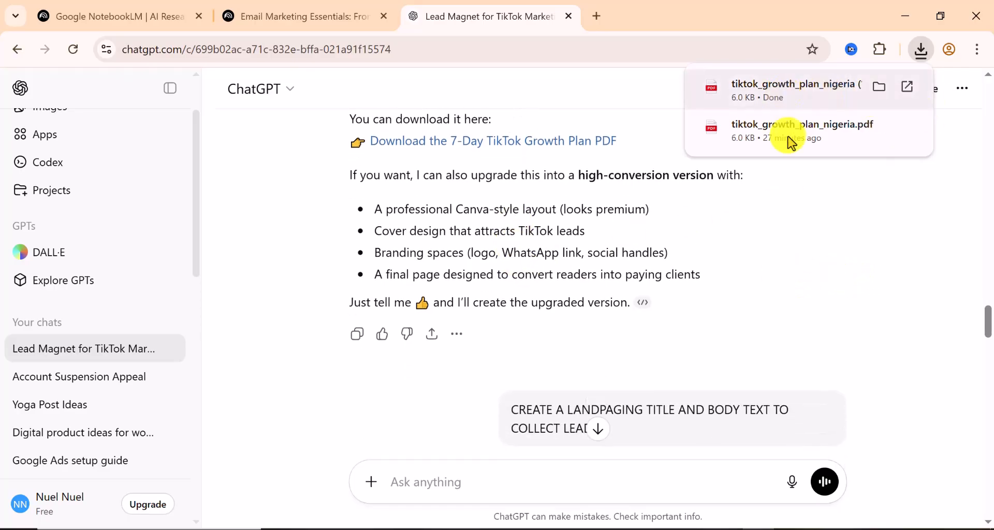
{"action": "scroll", "coordinate": [690, 258], "scroll_direction": "down", "scroll_amount": 3}
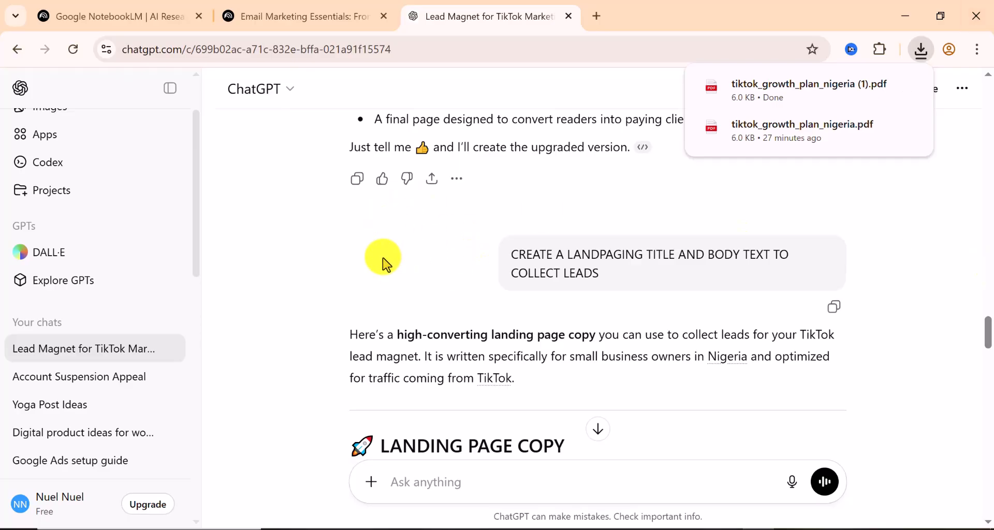
{"action": "scroll", "coordinate": [384, 265], "scroll_direction": "down", "scroll_amount": 3}
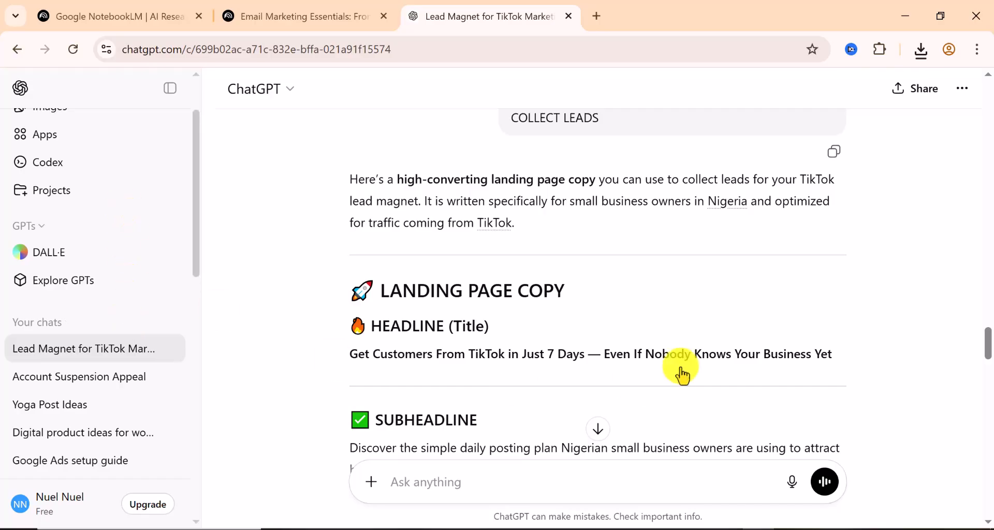
{"action": "left_click", "coordinate": [175, 91]}
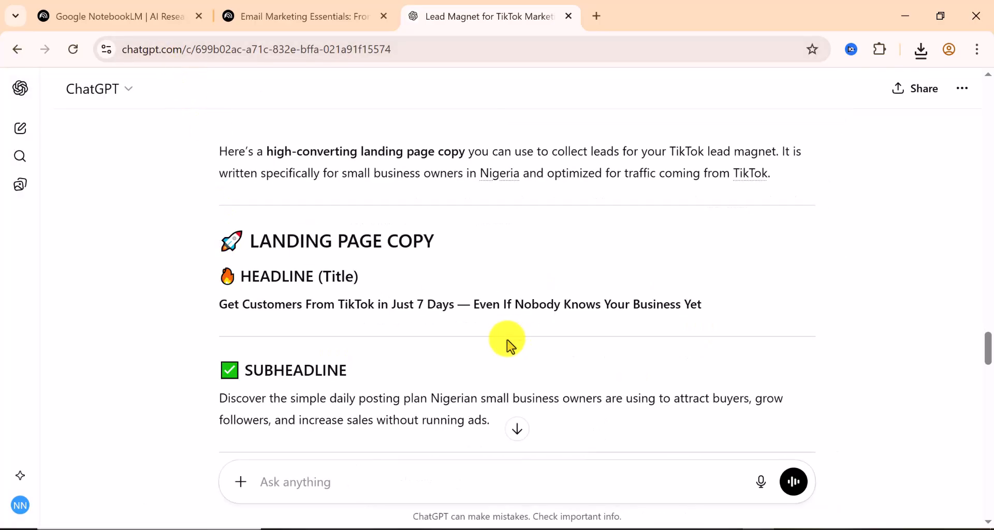
{"action": "scroll", "coordinate": [506, 341], "scroll_direction": "down", "scroll_amount": 1}
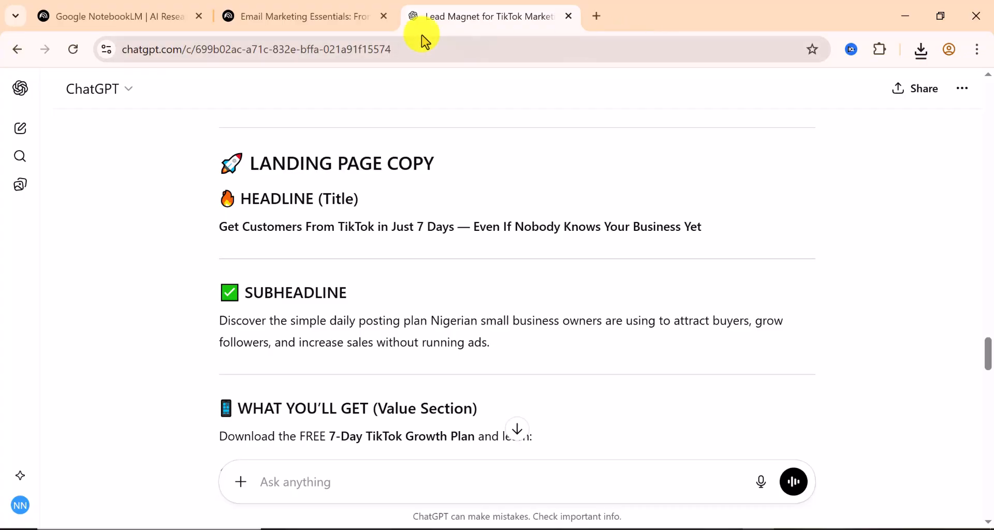
Collapse the Lead Magnets node in the NotebookLM mind map, then start a blank browser tab
{"action": "left_click", "coordinate": [310, 18]}
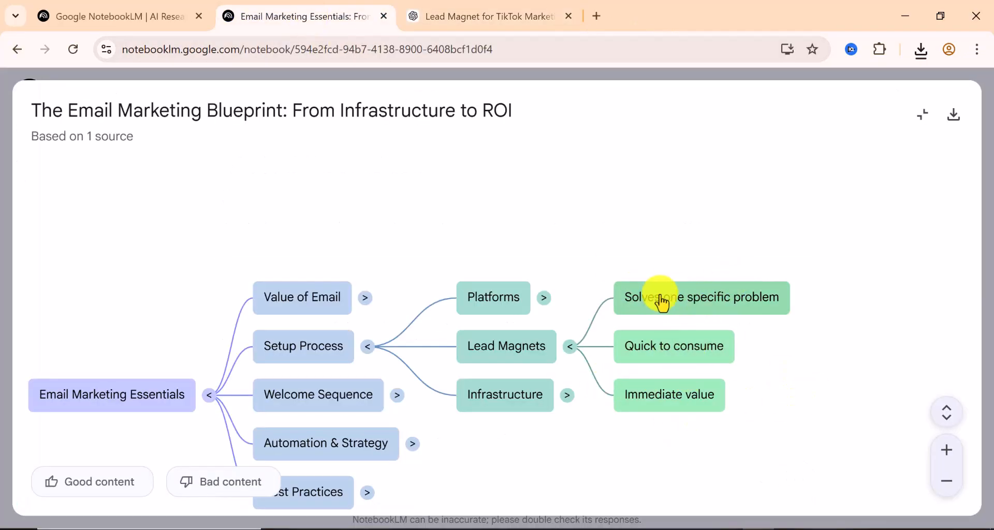
{"action": "left_click", "coordinate": [573, 348]}
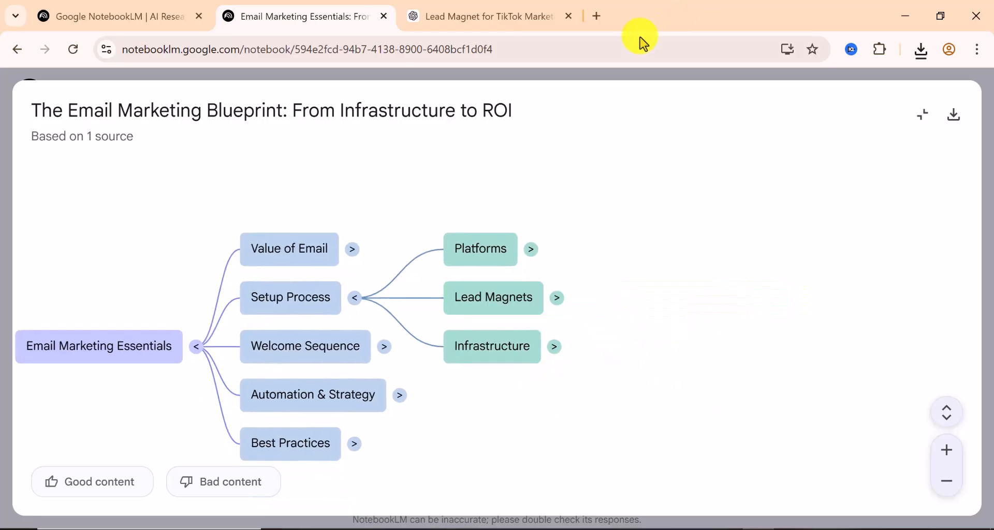
{"action": "left_click", "coordinate": [598, 17]}
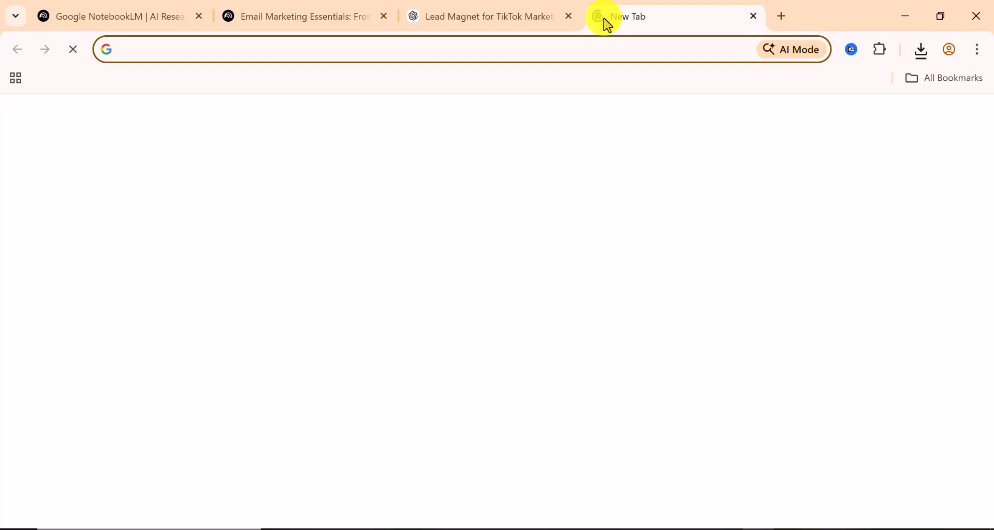
Search Google for systeme.io and scroll to the sponsored and organic Systeme.io results
{"action": "type", "text": "systeme"}
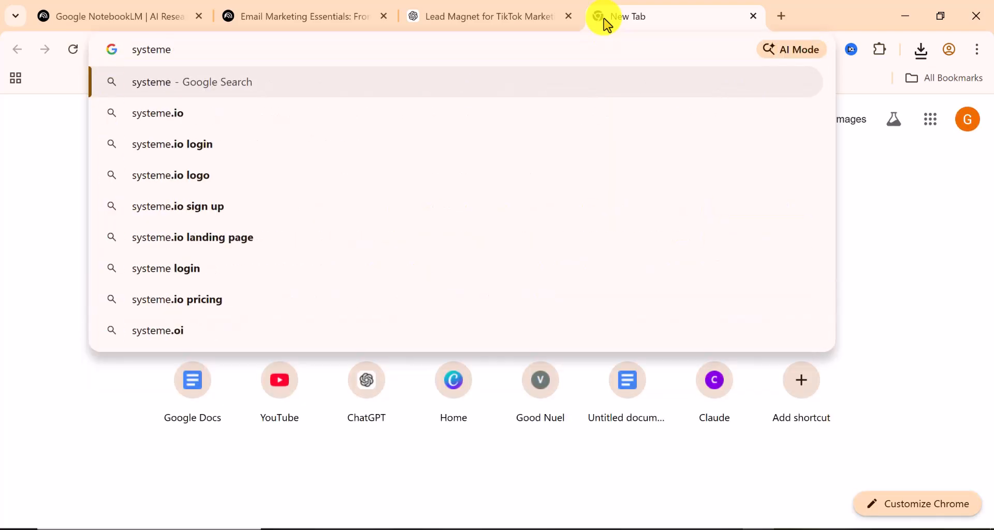
{"action": "type", "text": "."}
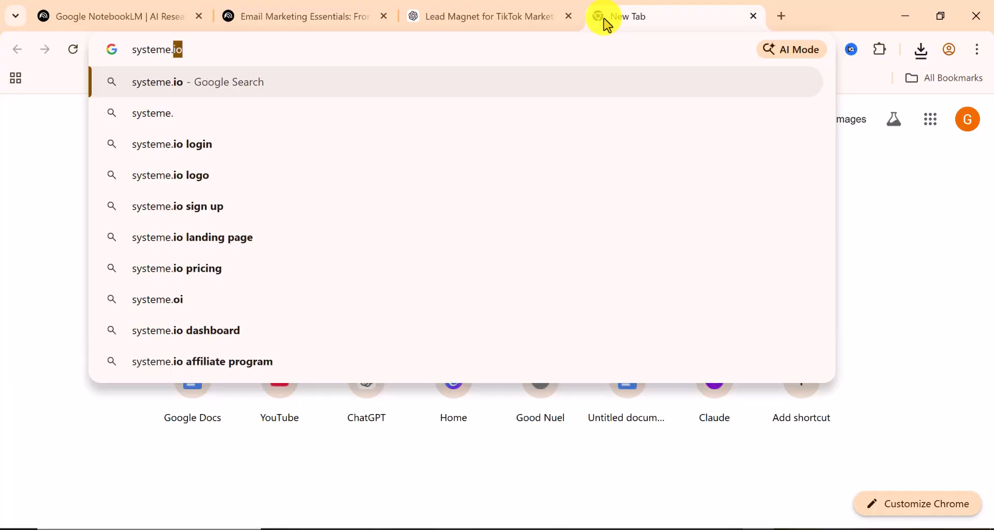
{"action": "key", "text": "Return"}
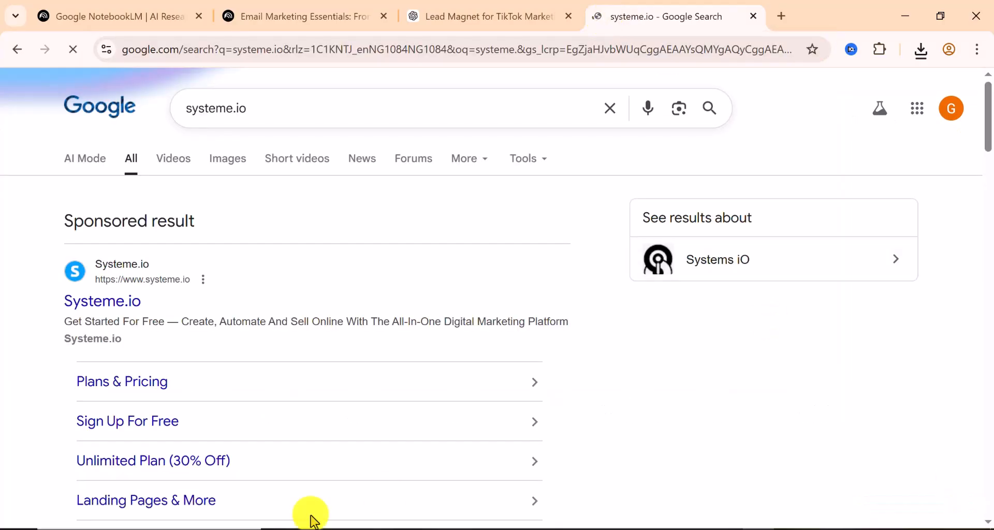
{"action": "scroll", "coordinate": [196, 348], "scroll_direction": "down", "scroll_amount": 5}
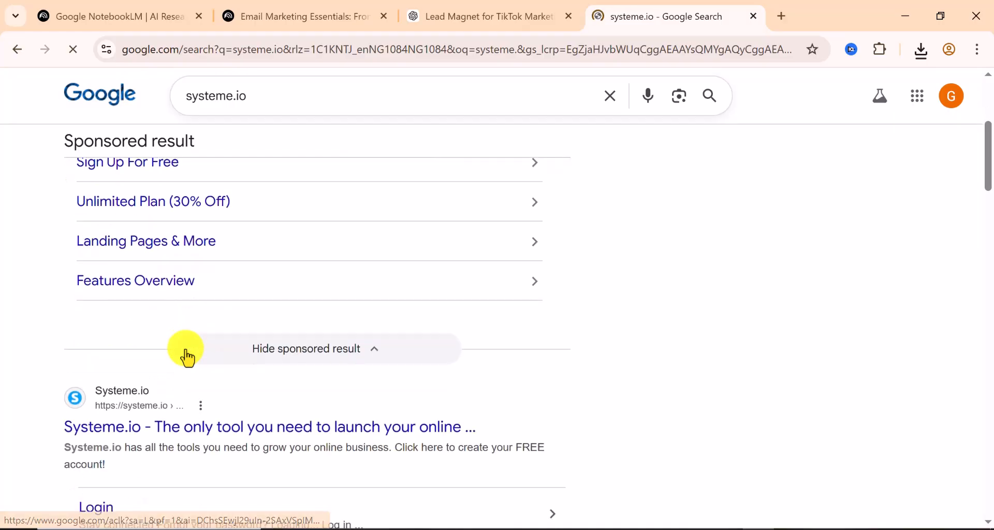
{"action": "scroll", "coordinate": [187, 357], "scroll_direction": "down", "scroll_amount": 1}
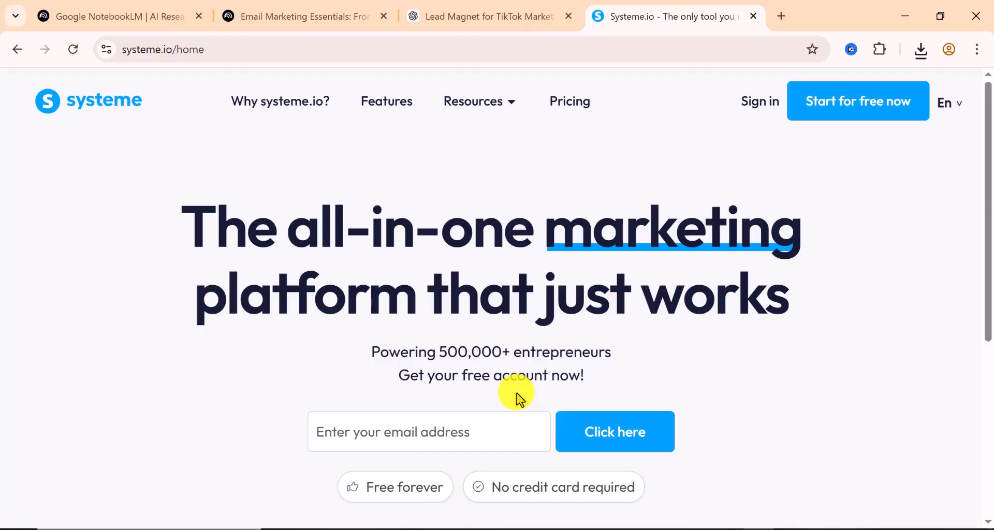
{"action": "scroll", "coordinate": [518, 397], "scroll_direction": "down", "scroll_amount": 5}
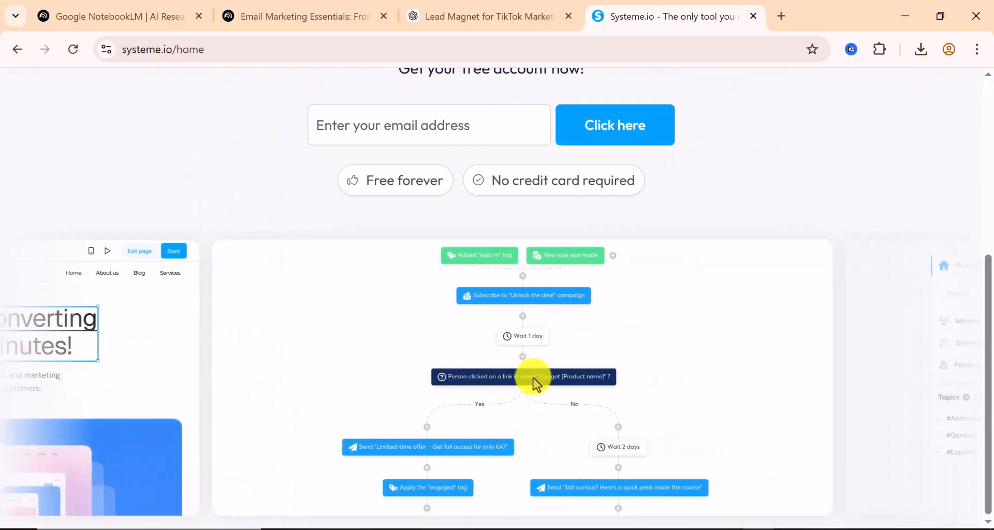
{"action": "scroll", "coordinate": [583, 321], "scroll_direction": "up", "scroll_amount": 5}
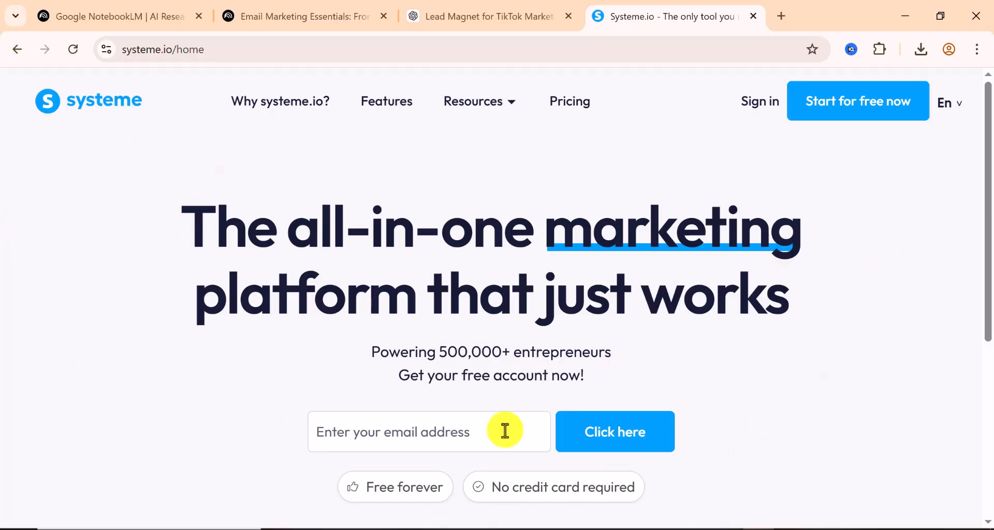
Request a free systeme.io account using the saved email address
{"action": "left_click", "coordinate": [833, 117]}
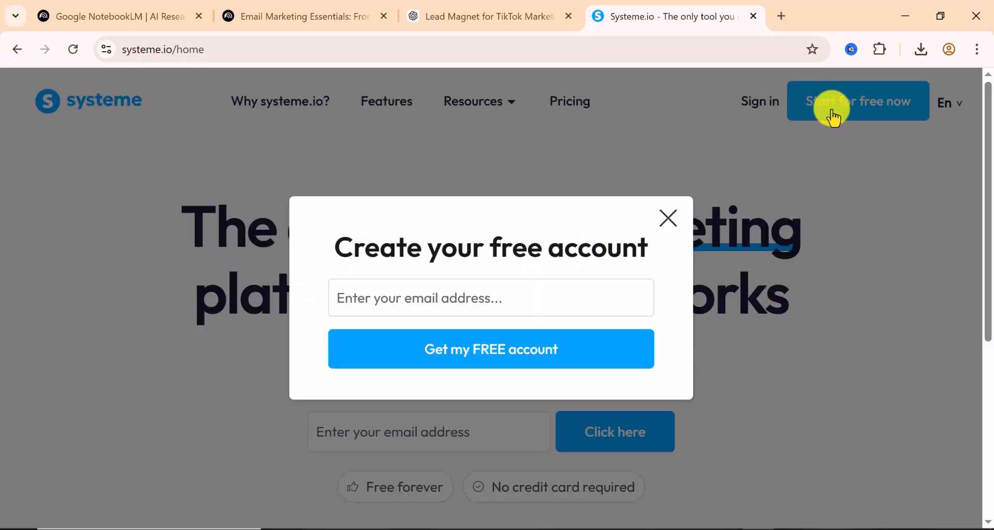
{"action": "left_click", "coordinate": [421, 298]}
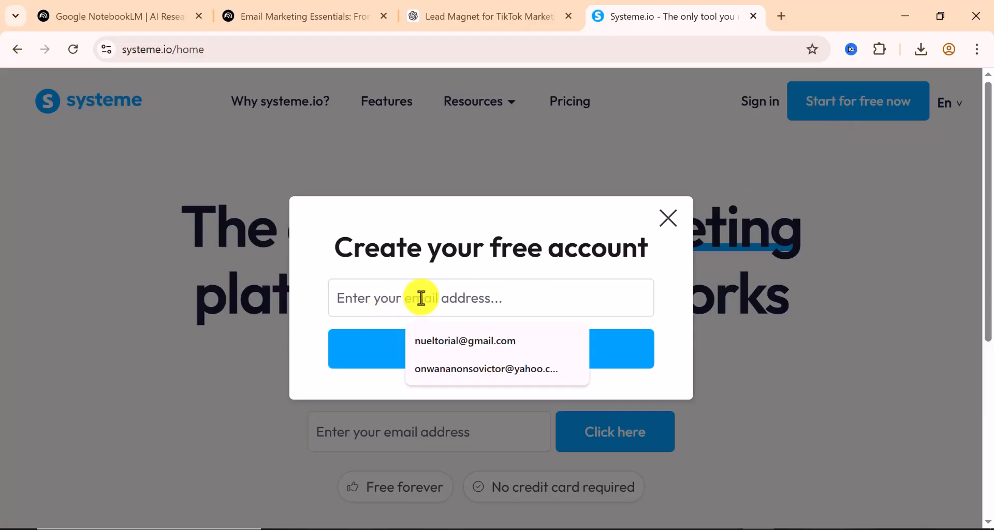
{"action": "left_click", "coordinate": [492, 343]}
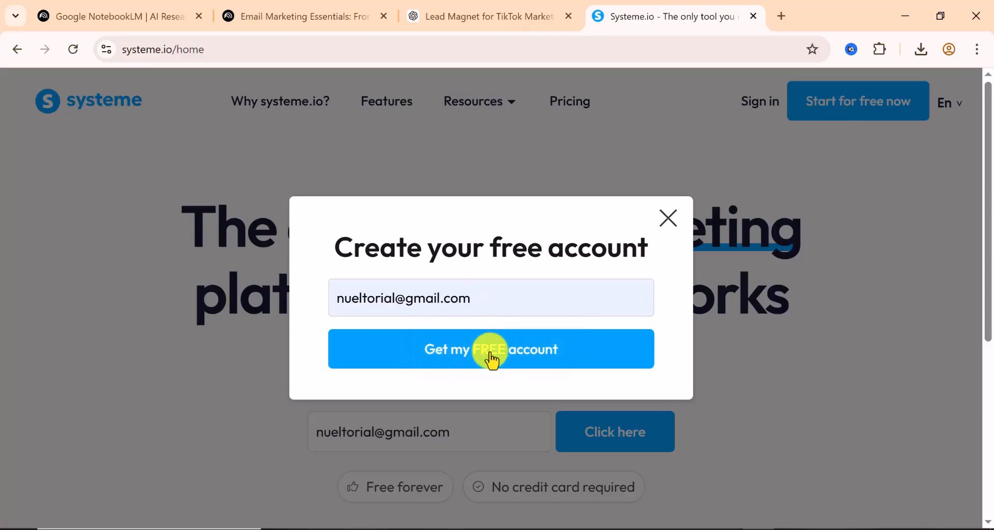
{"action": "left_click", "coordinate": [490, 358]}
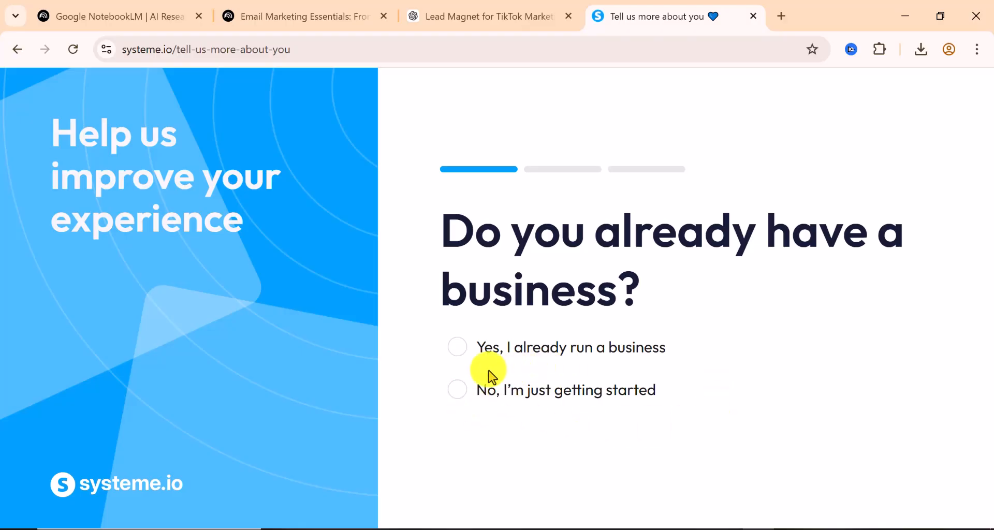
Answer the survey with Yes (business running) and More than $1,000/year, then submit
{"action": "left_click", "coordinate": [467, 357]}
{"action": "left_click", "coordinate": [563, 383]}
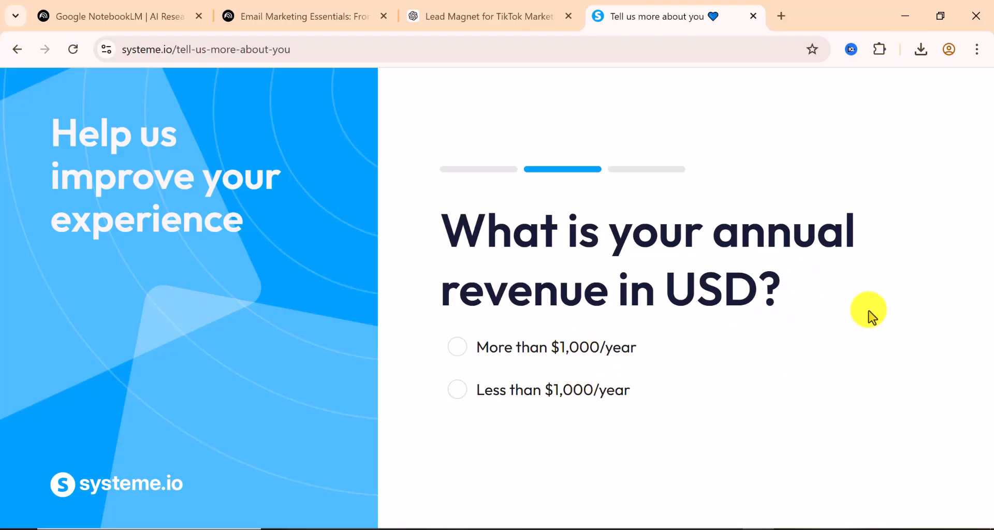
{"action": "left_click", "coordinate": [459, 355]}
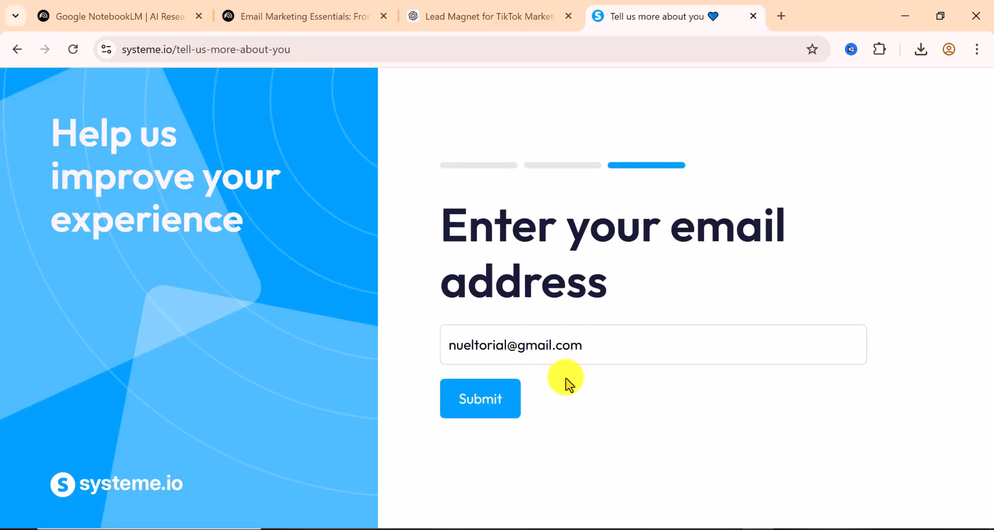
{"action": "left_click", "coordinate": [480, 406]}
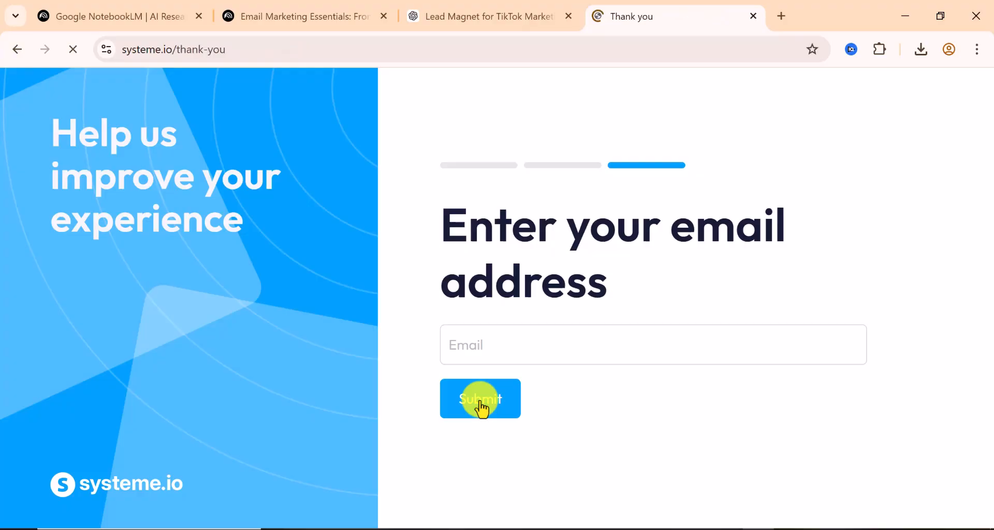
{"action": "scroll", "coordinate": [494, 399], "scroll_direction": "down", "scroll_amount": 1}
{"action": "scroll", "coordinate": [363, 352], "scroll_direction": "up", "scroll_amount": 1}
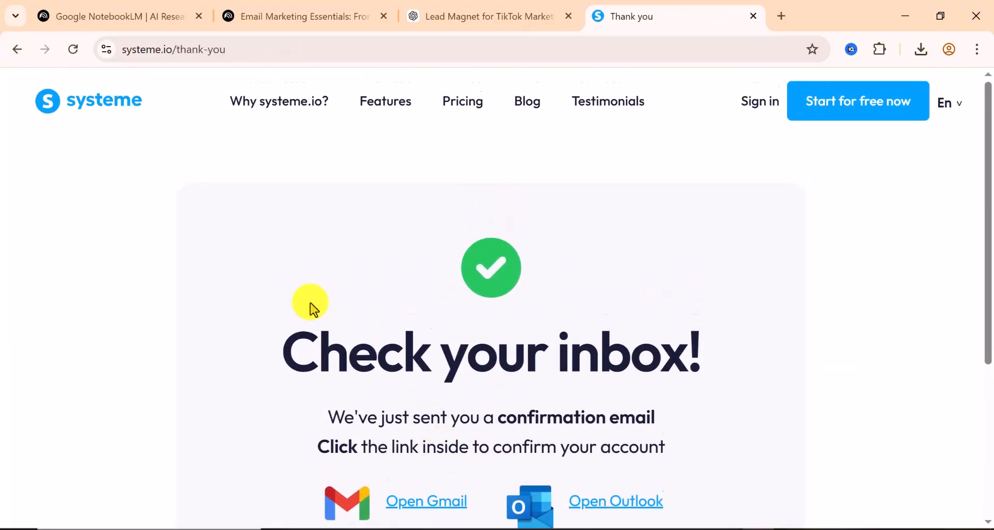
Open the 'Confirm your email address' message in Gmail and follow its confirmation link
{"action": "left_click", "coordinate": [781, 16]}
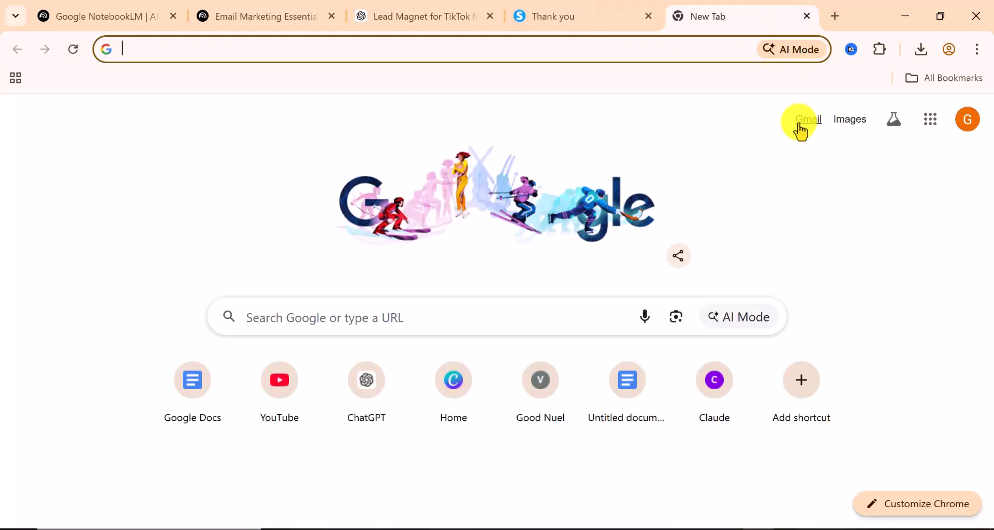
{"action": "left_click", "coordinate": [801, 130]}
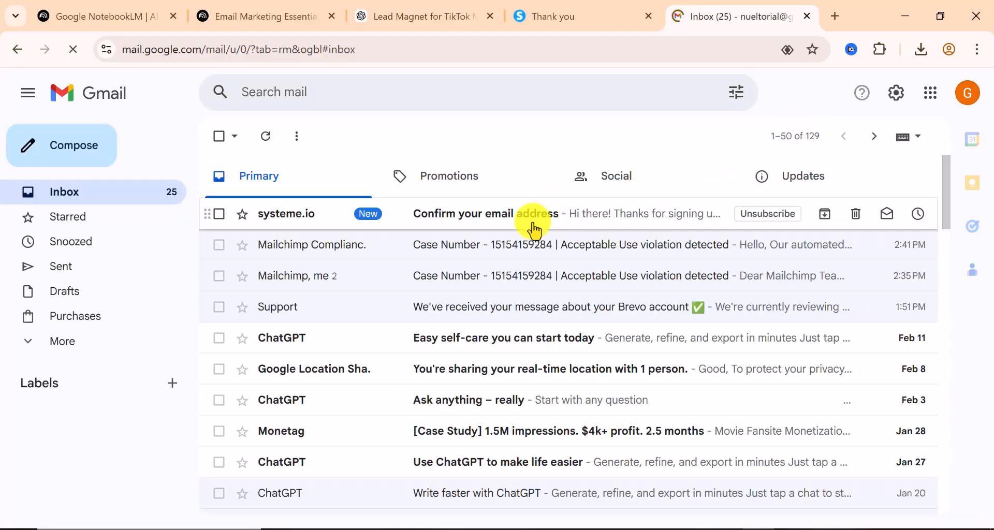
{"action": "left_click", "coordinate": [529, 225]}
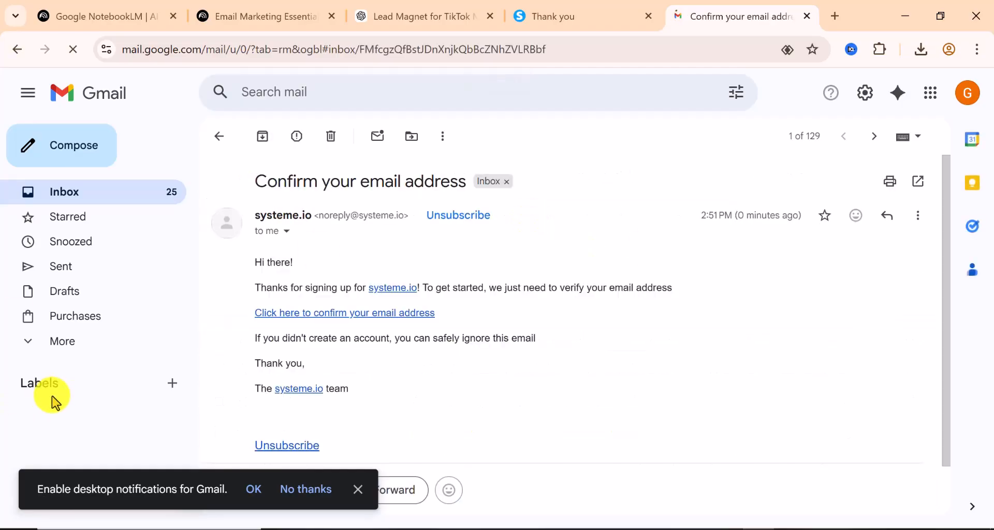
{"action": "left_click", "coordinate": [370, 313]}
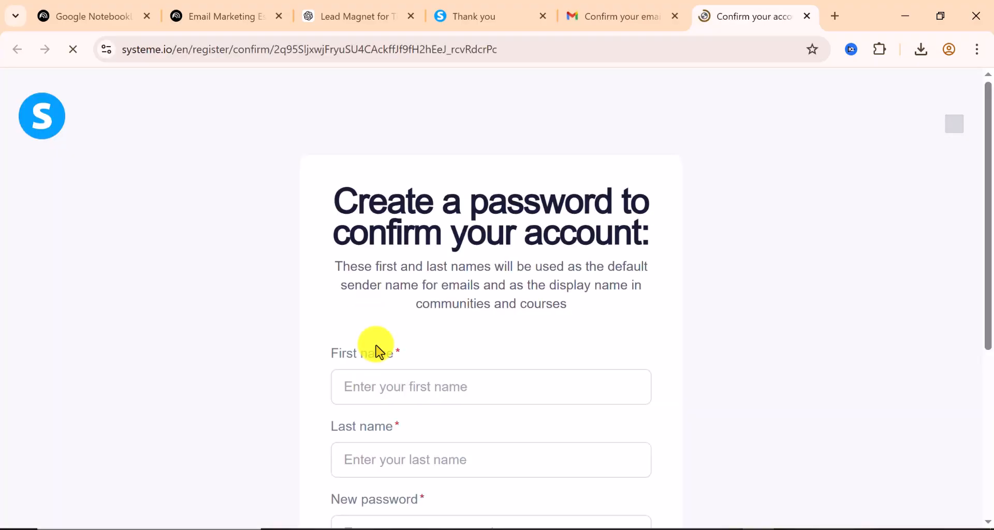
Complete the confirmation form with first and last name and a pasted new password
{"action": "scroll", "coordinate": [357, 377], "scroll_direction": "down", "scroll_amount": 1}
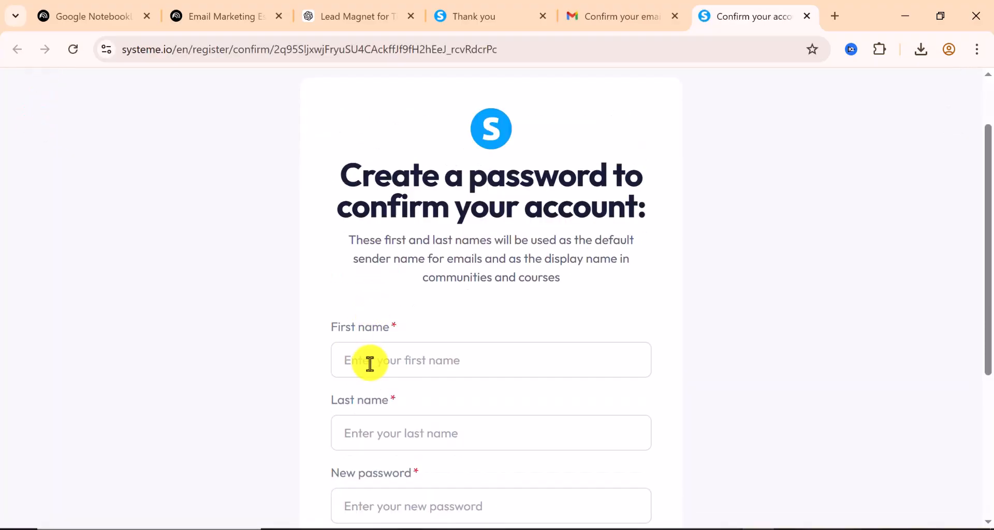
{"action": "scroll", "coordinate": [368, 364], "scroll_direction": "down", "scroll_amount": 2}
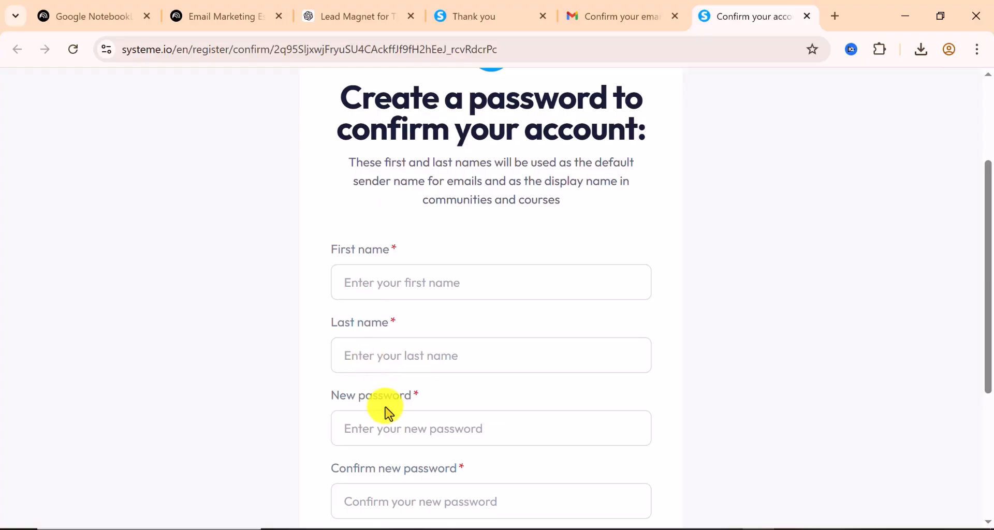
{"action": "scroll", "coordinate": [387, 411], "scroll_direction": "down", "scroll_amount": 3}
{"action": "scroll", "coordinate": [388, 408], "scroll_direction": "up", "scroll_amount": 3}
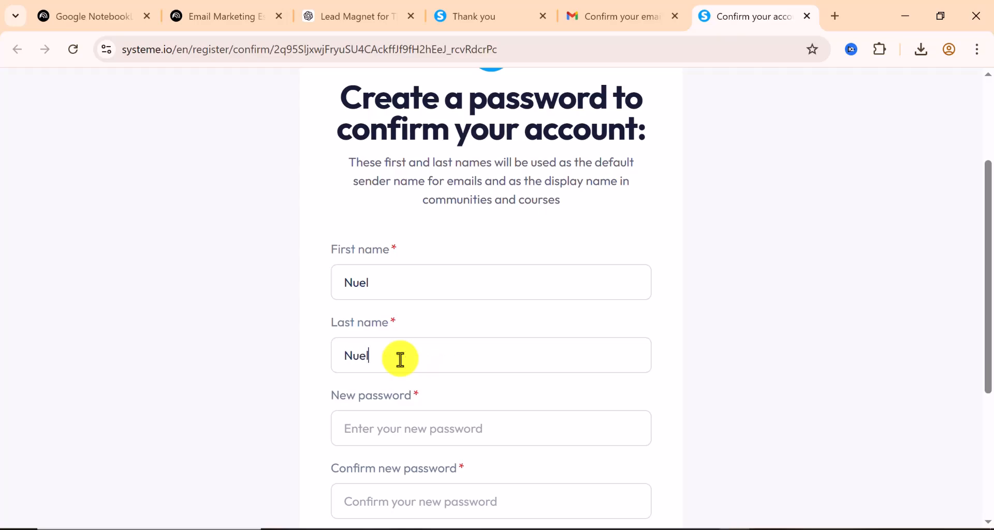
{"action": "right_click", "coordinate": [398, 426]}
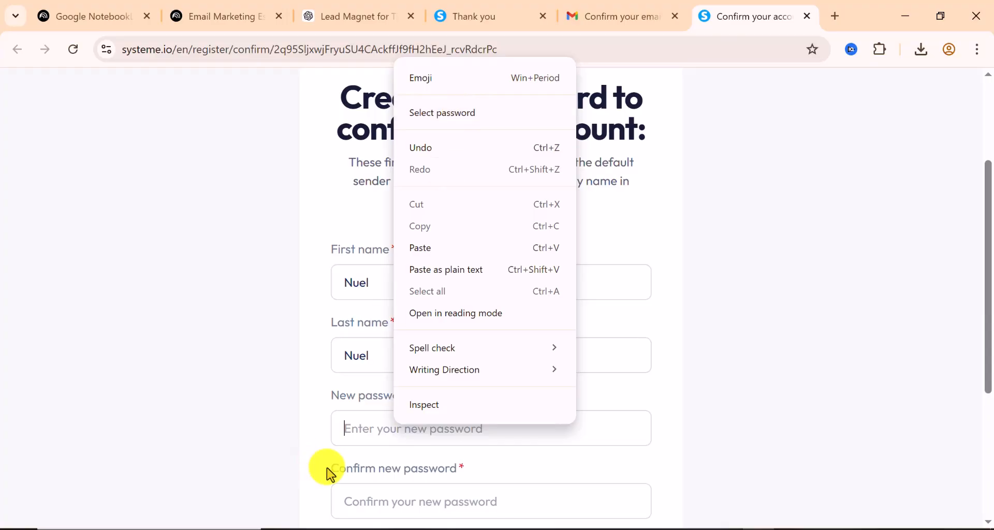
{"action": "left_click", "coordinate": [358, 433]}
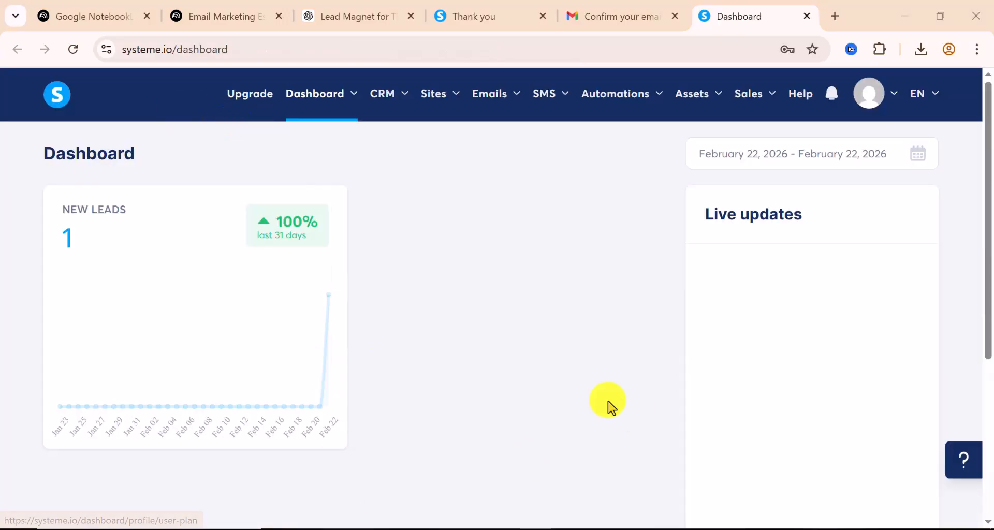
{"action": "scroll", "coordinate": [75, 273], "scroll_direction": "down", "scroll_amount": 2}
{"action": "scroll", "coordinate": [76, 271], "scroll_direction": "down", "scroll_amount": 3}
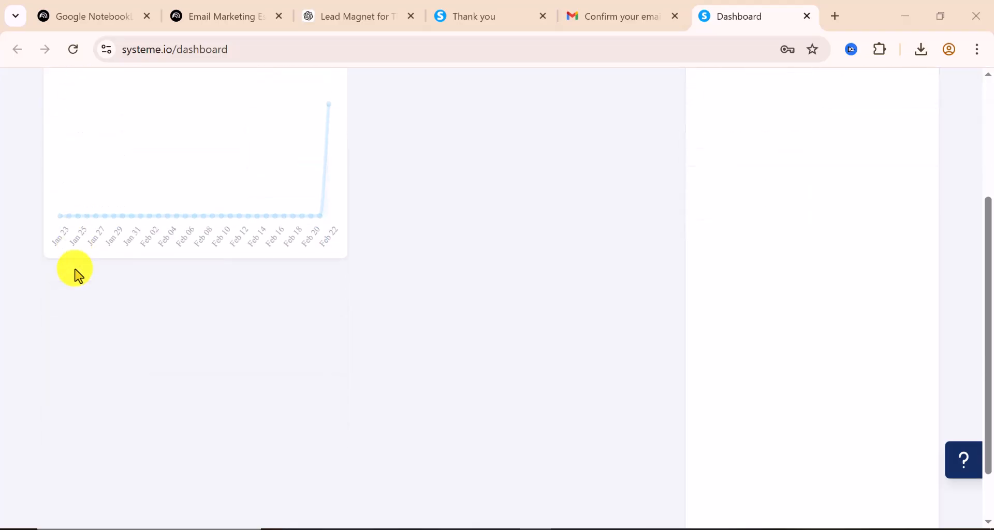
{"action": "scroll", "coordinate": [255, 182], "scroll_direction": "up", "scroll_amount": 5}
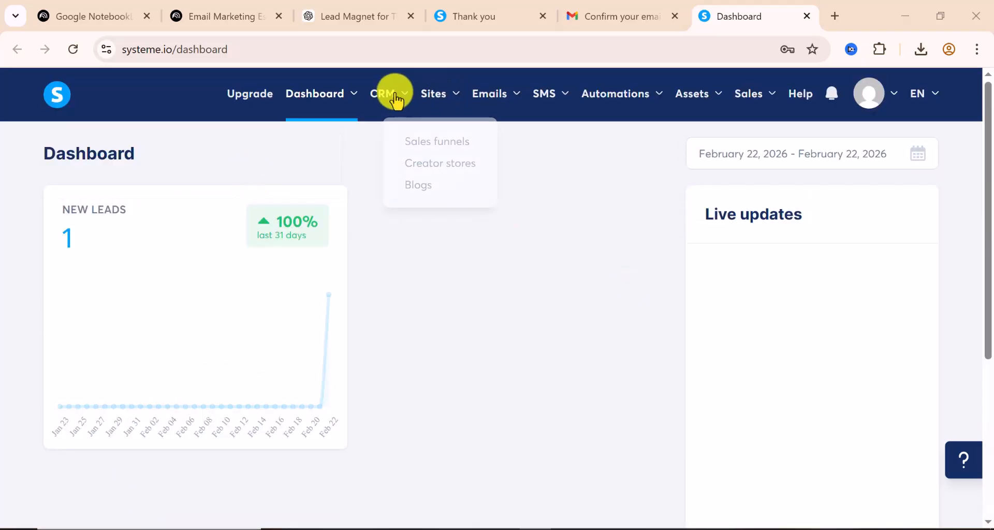
{"action": "mouse_move", "coordinate": [396, 100]}
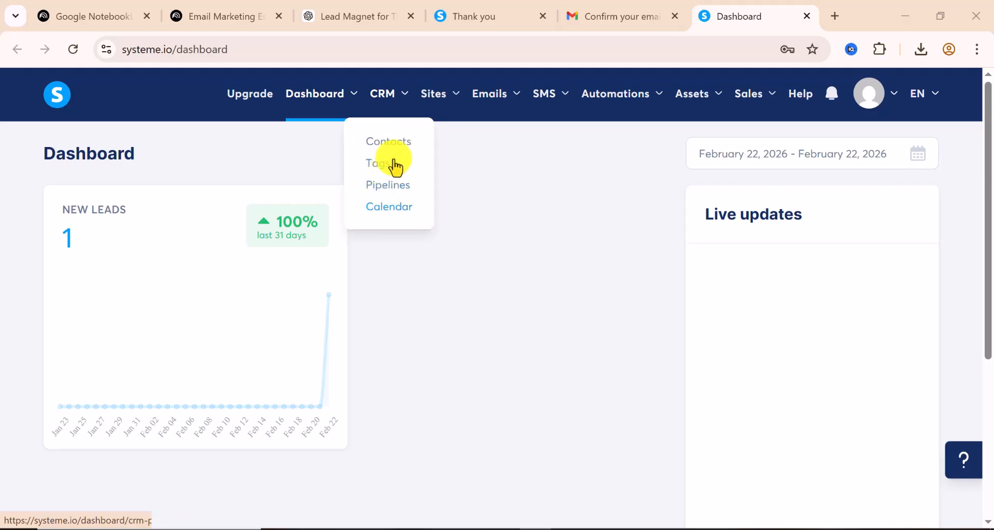
{"action": "mouse_move", "coordinate": [455, 92]}
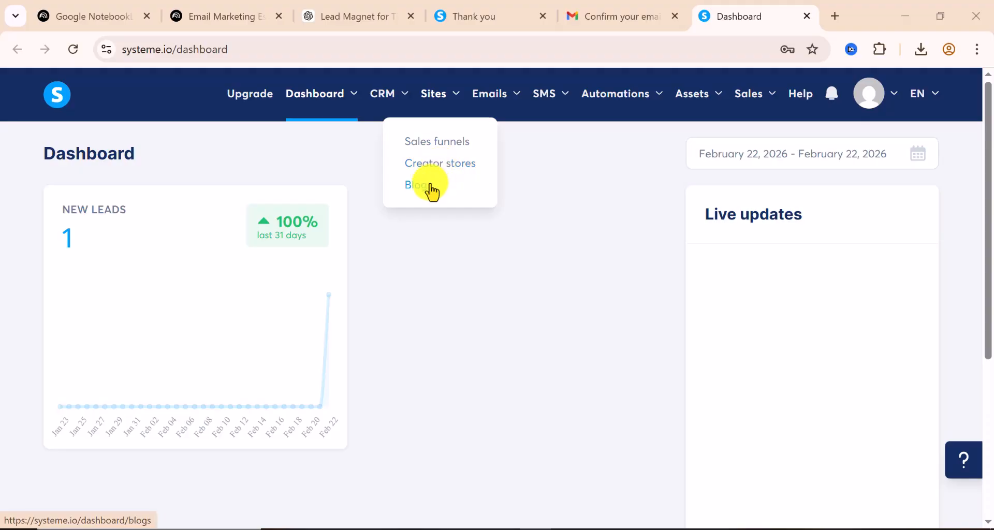
{"action": "mouse_move", "coordinate": [511, 101]}
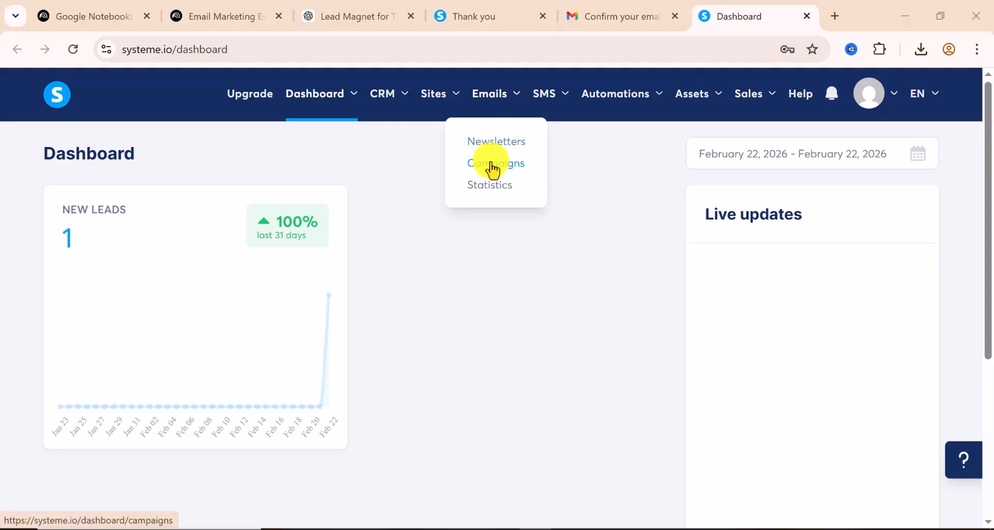
{"action": "mouse_move", "coordinate": [554, 96]}
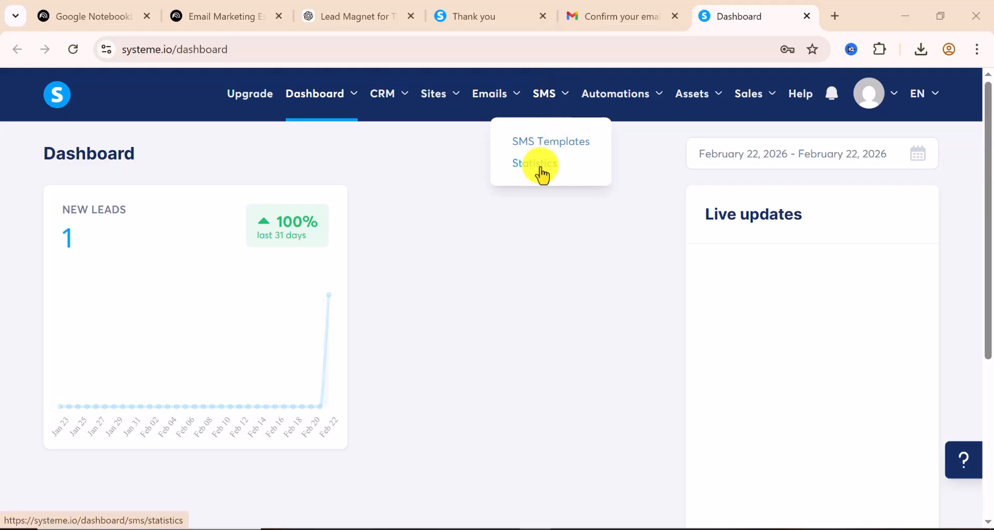
{"action": "mouse_move", "coordinate": [648, 98]}
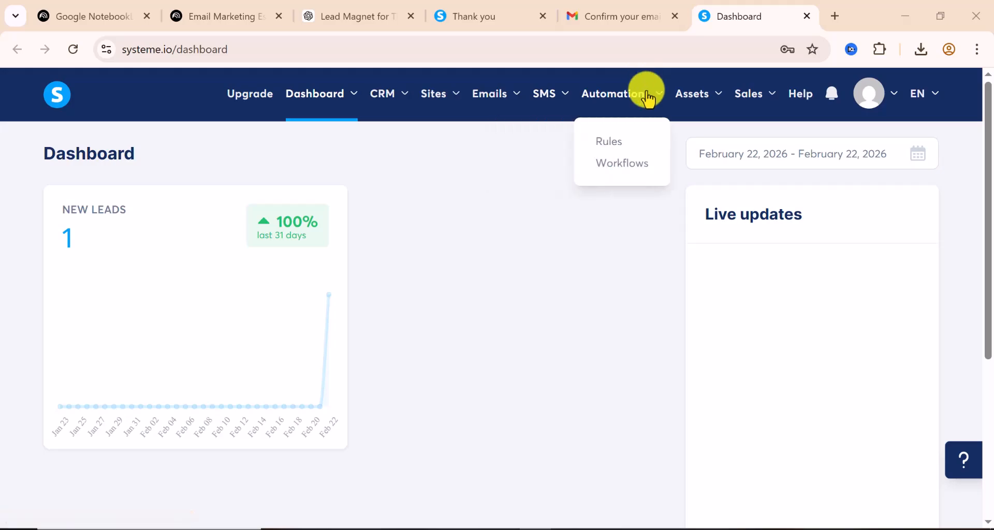
{"action": "left_click", "coordinate": [238, 20]}
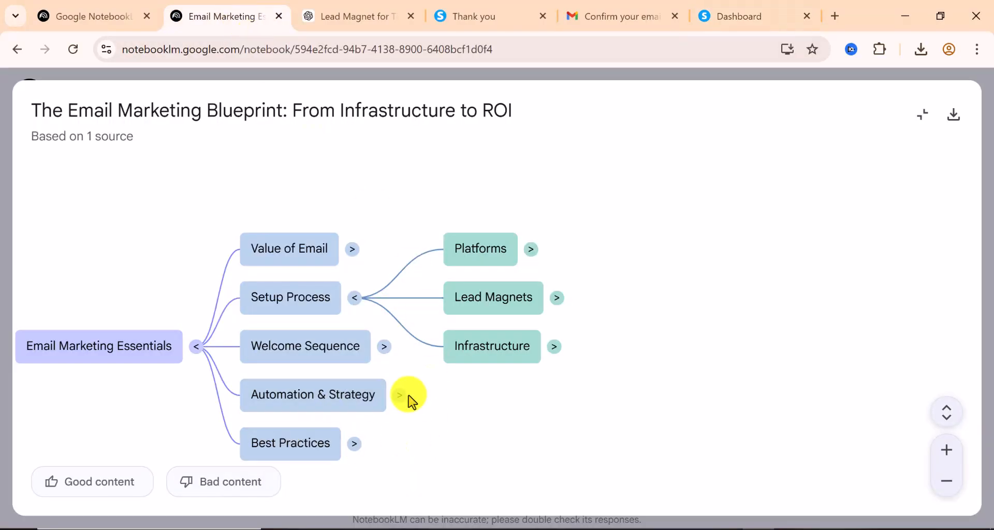
{"action": "left_click", "coordinate": [355, 298]}
{"action": "left_click_drag", "start_coordinate": [213, 332], "coordinate": [127, 306]}
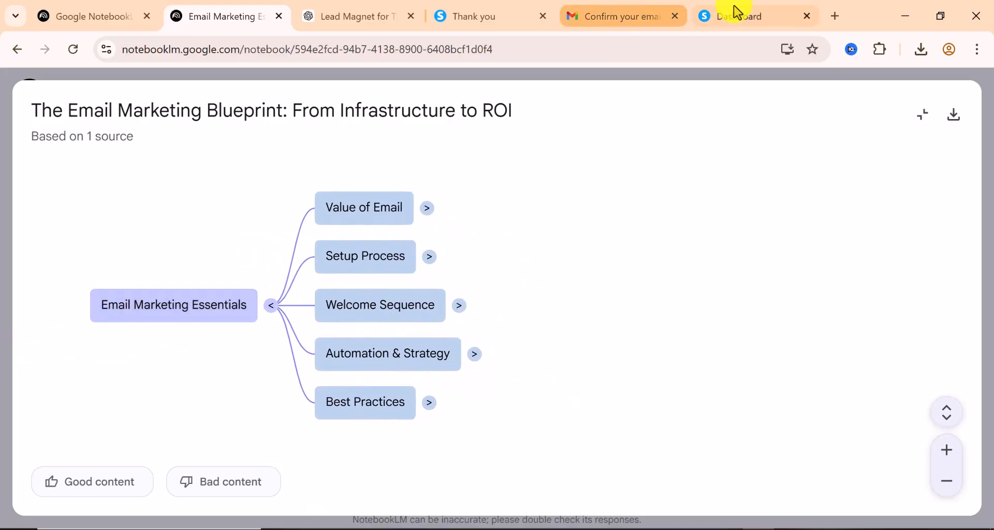
{"action": "left_click", "coordinate": [737, 20]}
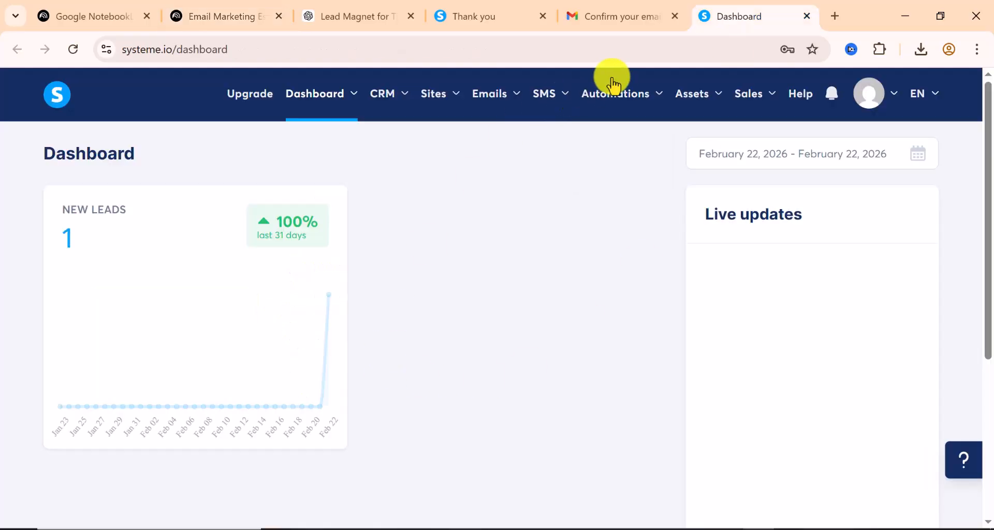
{"action": "mouse_move", "coordinate": [624, 98]}
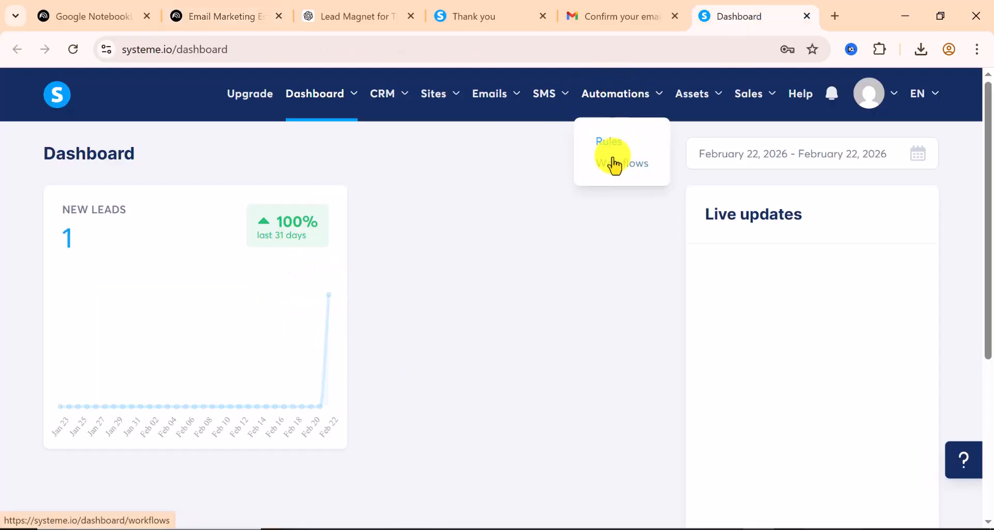
{"action": "mouse_move", "coordinate": [715, 96]}
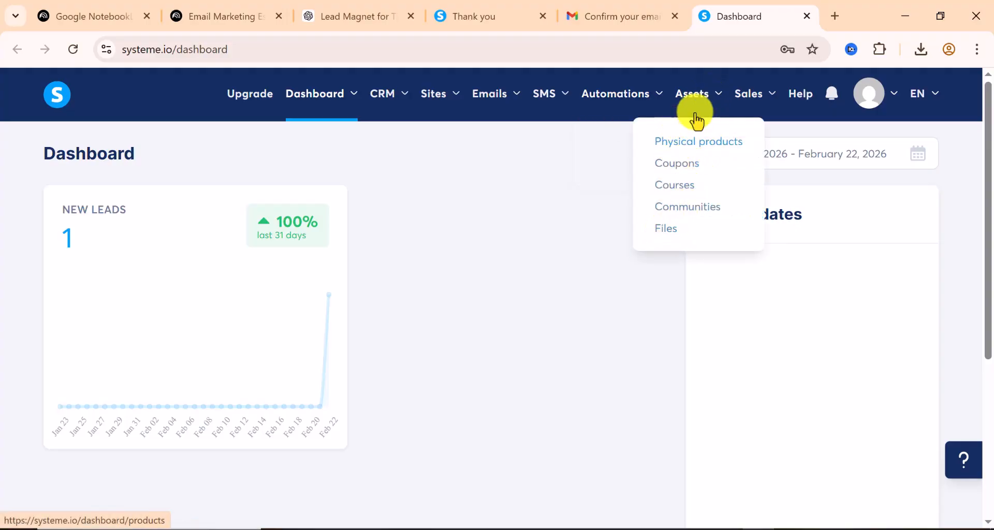
{"action": "mouse_move", "coordinate": [761, 93]}
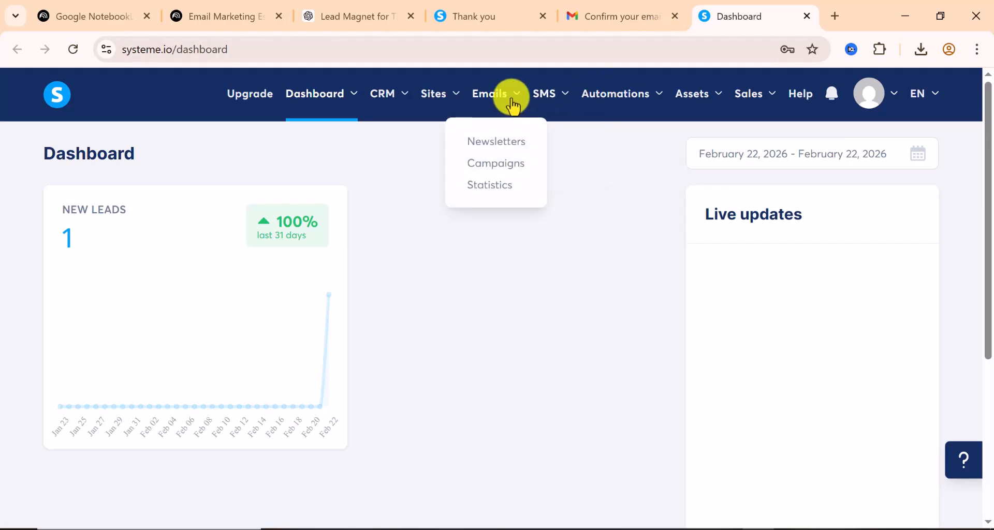
{"action": "mouse_move", "coordinate": [400, 98]}
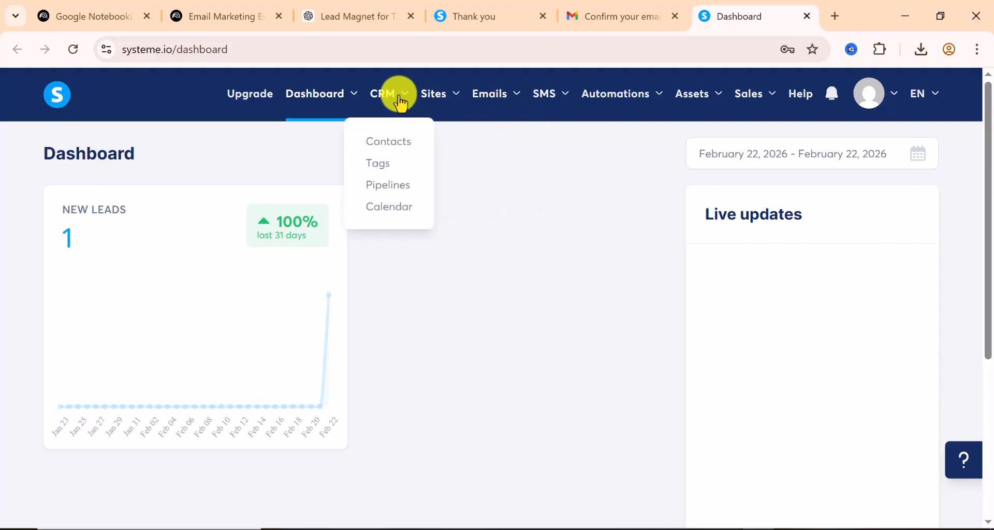
{"action": "mouse_move", "coordinate": [321, 96]}
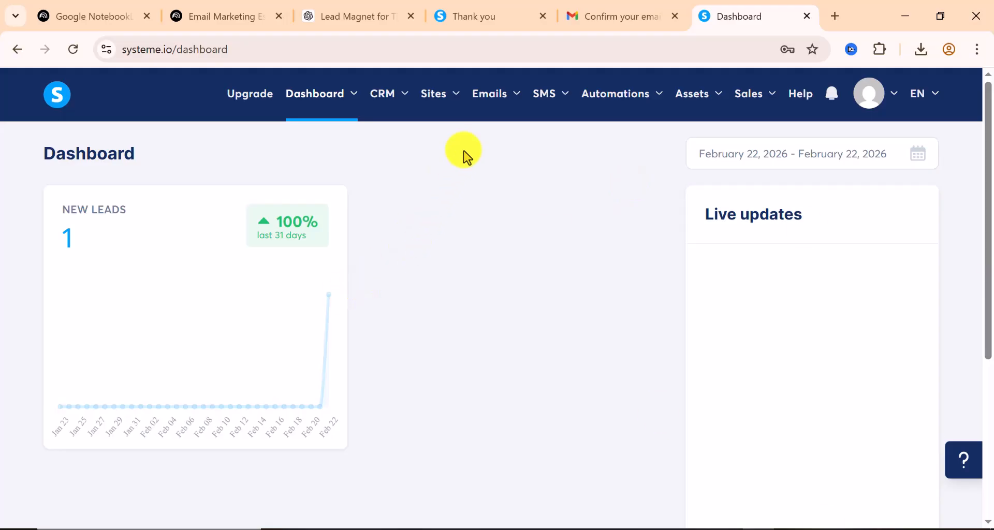
{"action": "mouse_move", "coordinate": [435, 99]}
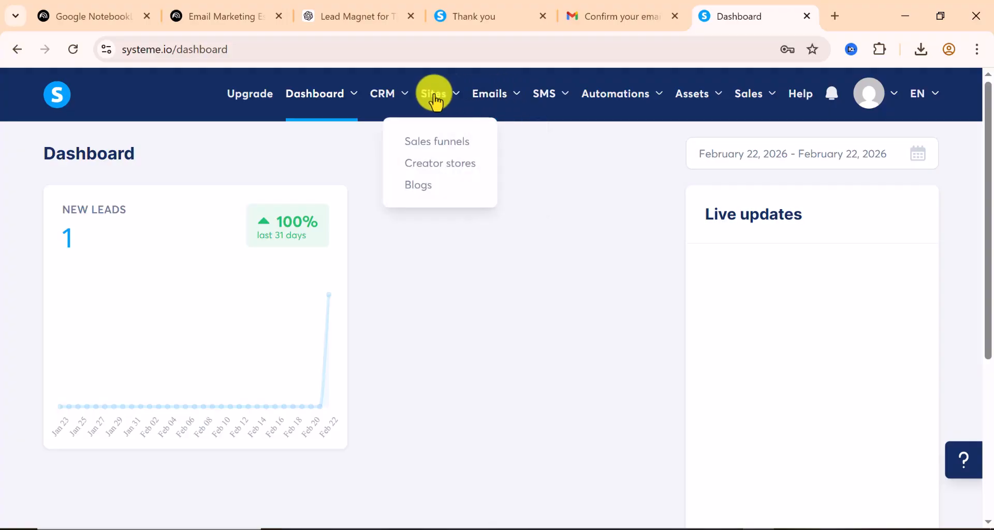
Start a new sales funnel and enter the name tiktokads
{"action": "left_click", "coordinate": [435, 95]}
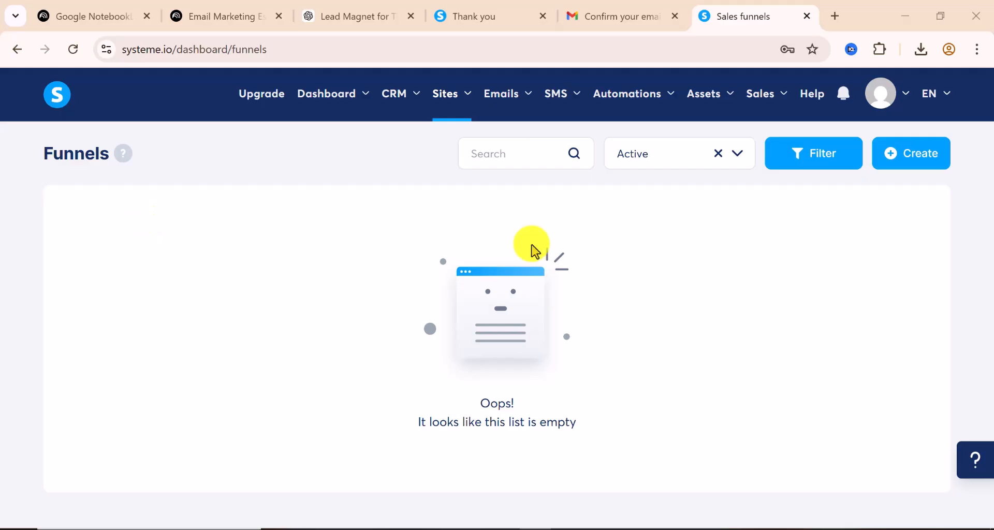
{"action": "left_click", "coordinate": [927, 158]}
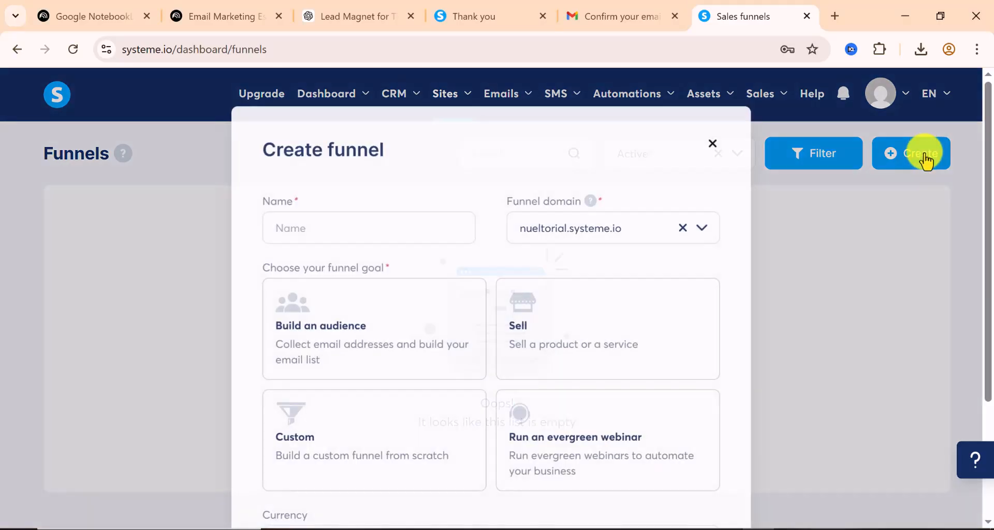
{"action": "left_click", "coordinate": [320, 226]}
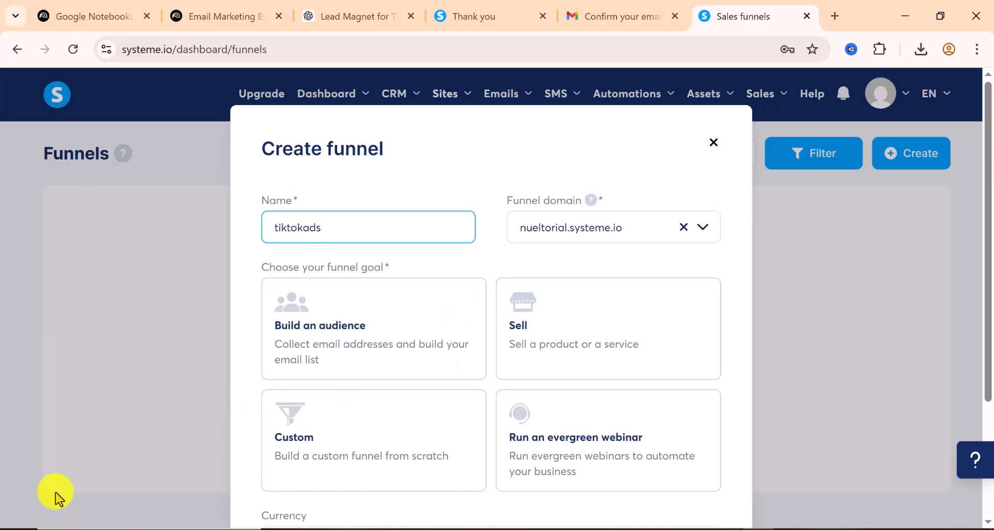
{"action": "left_click", "coordinate": [78, 529]}
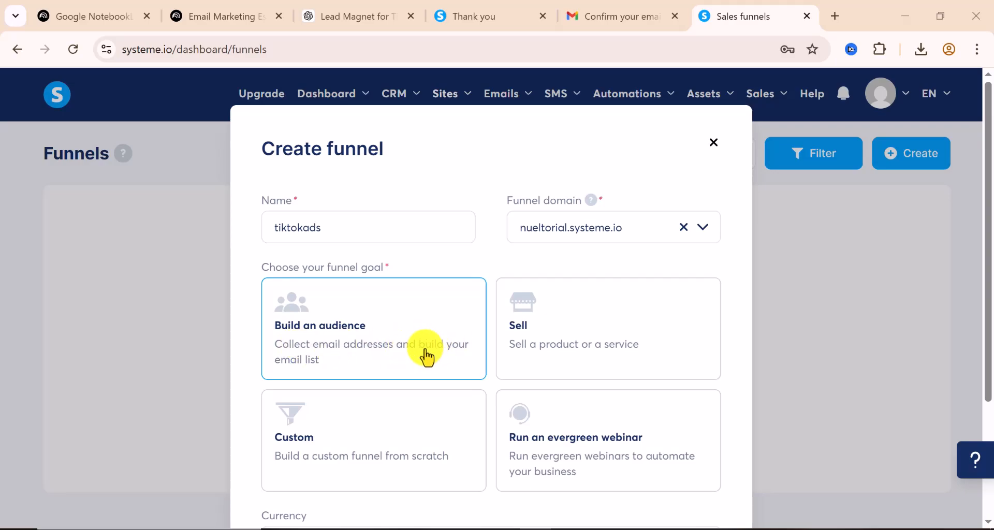
Set currency to U.S. Dollar and goal to Build an audience, then save the funnel
{"action": "scroll", "coordinate": [427, 357], "scroll_direction": "down", "scroll_amount": 2}
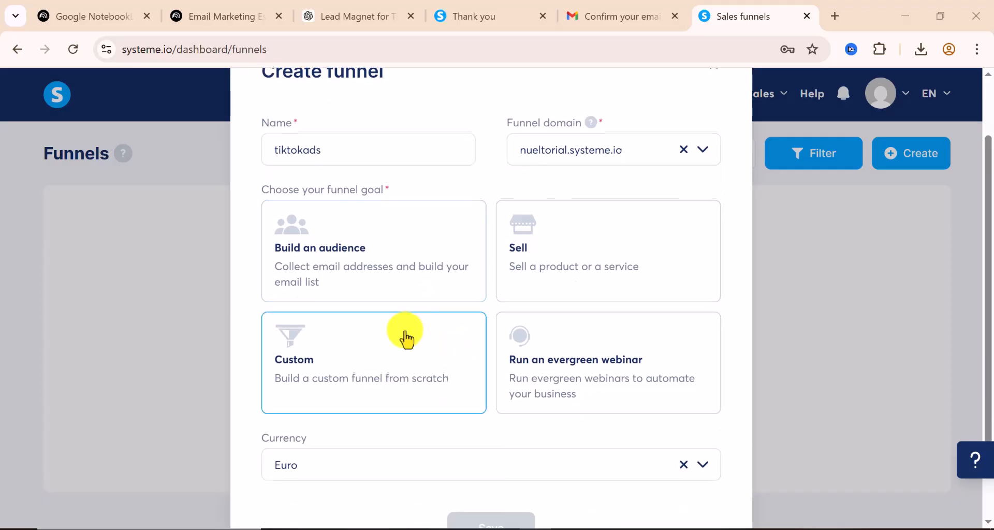
{"action": "scroll", "coordinate": [388, 394], "scroll_direction": "down", "scroll_amount": 2}
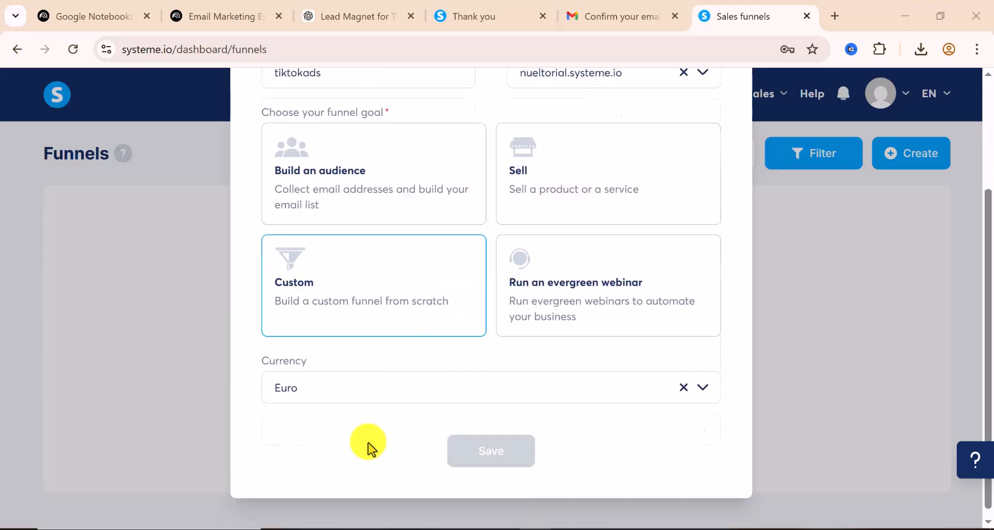
{"action": "left_click", "coordinate": [371, 388]}
{"action": "scroll", "coordinate": [348, 237], "scroll_direction": "down", "scroll_amount": 1}
{"action": "scroll", "coordinate": [348, 237], "scroll_direction": "down", "scroll_amount": 20}
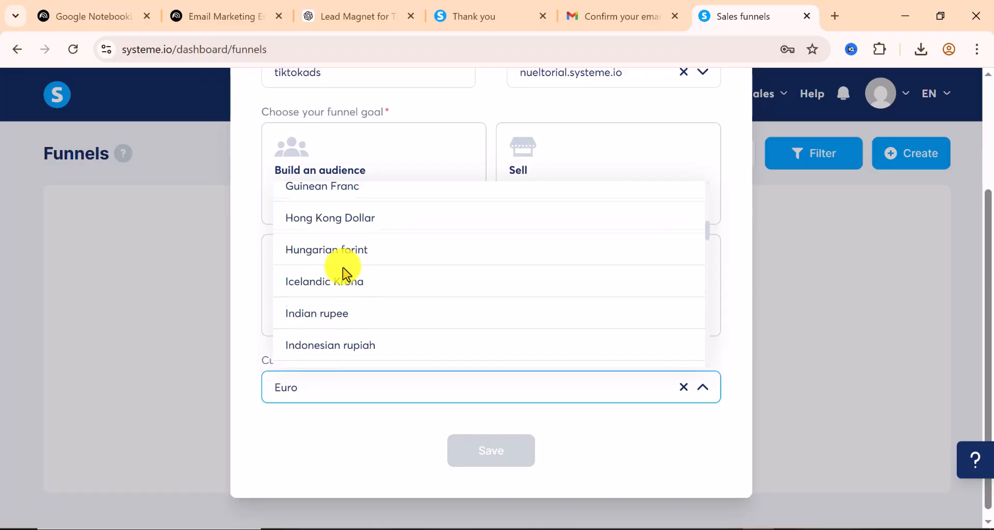
{"action": "scroll", "coordinate": [343, 267], "scroll_direction": "down", "scroll_amount": 2}
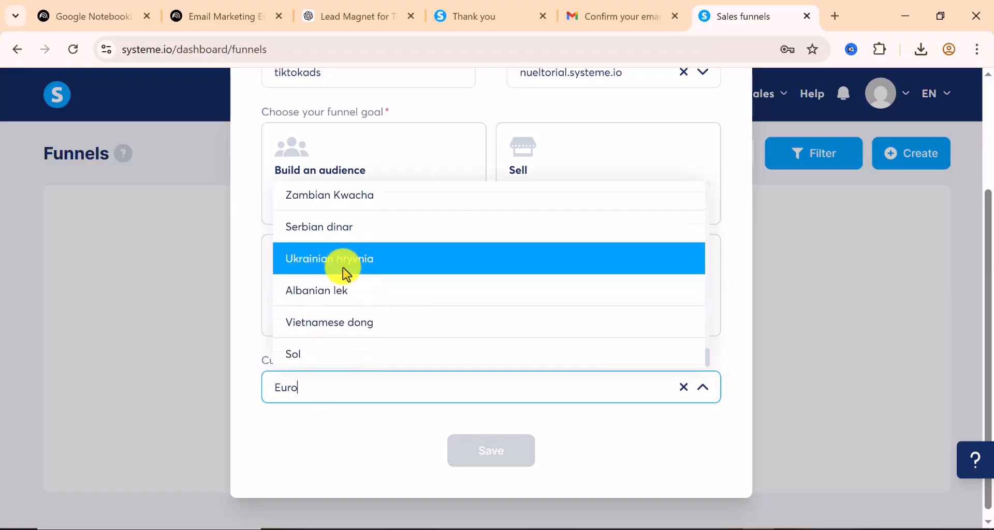
{"action": "scroll", "coordinate": [342, 268], "scroll_direction": "up", "scroll_amount": 5}
{"action": "left_click", "coordinate": [348, 267]}
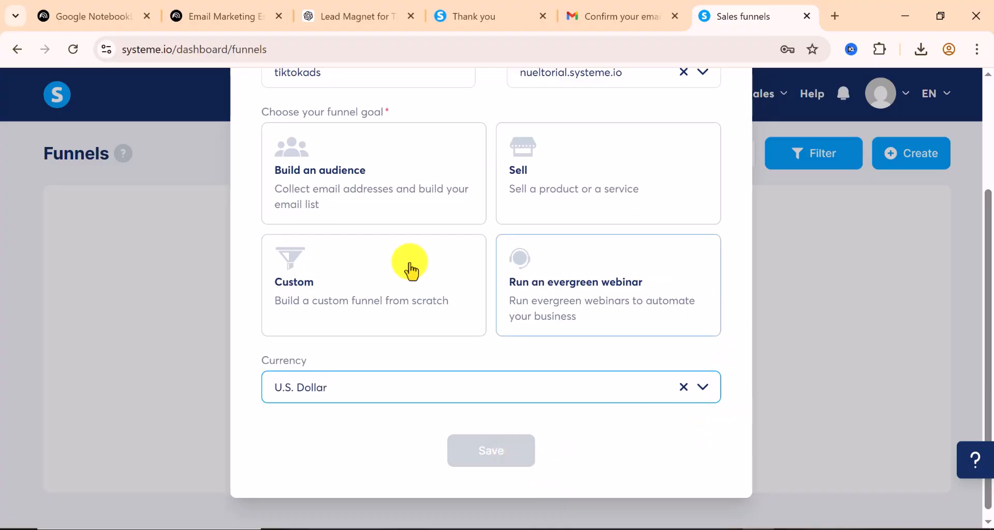
{"action": "scroll", "coordinate": [355, 248], "scroll_direction": "up", "scroll_amount": 3}
{"action": "left_click", "coordinate": [364, 321]}
{"action": "scroll", "coordinate": [570, 415], "scroll_direction": "down", "scroll_amount": 3}
{"action": "left_click", "coordinate": [497, 449]}
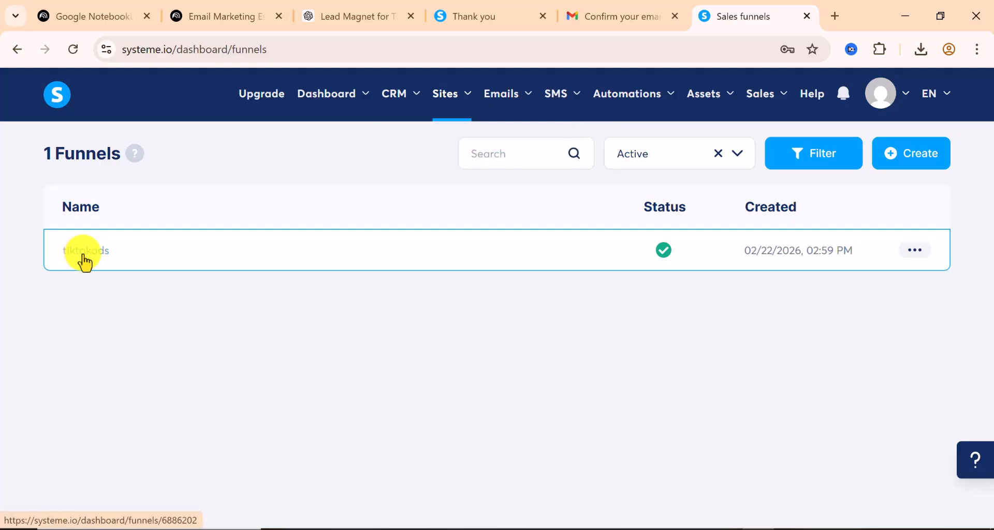
Open the tiktokads funnel and browse the Opt-in page template gallery
{"action": "left_click", "coordinate": [914, 251]}
{"action": "left_click", "coordinate": [222, 255]}
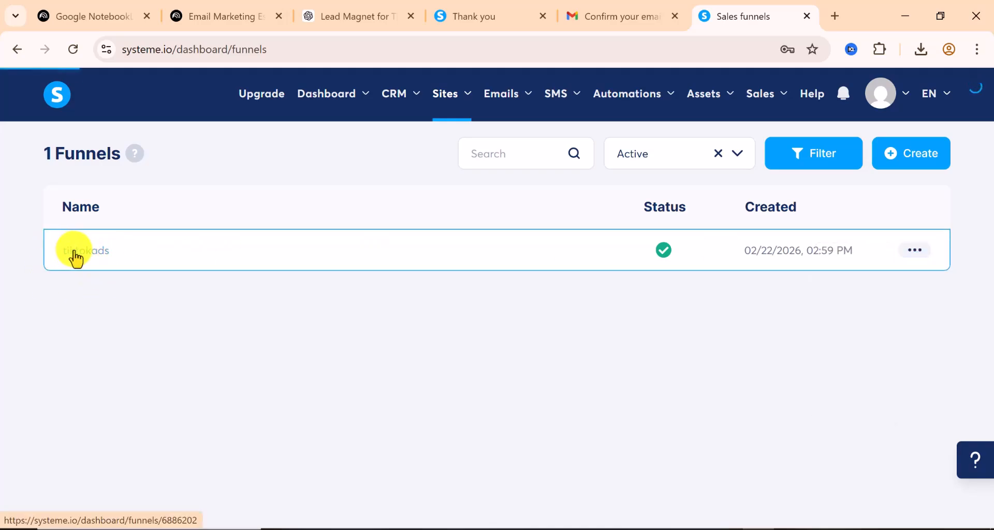
{"action": "left_click", "coordinate": [76, 258]}
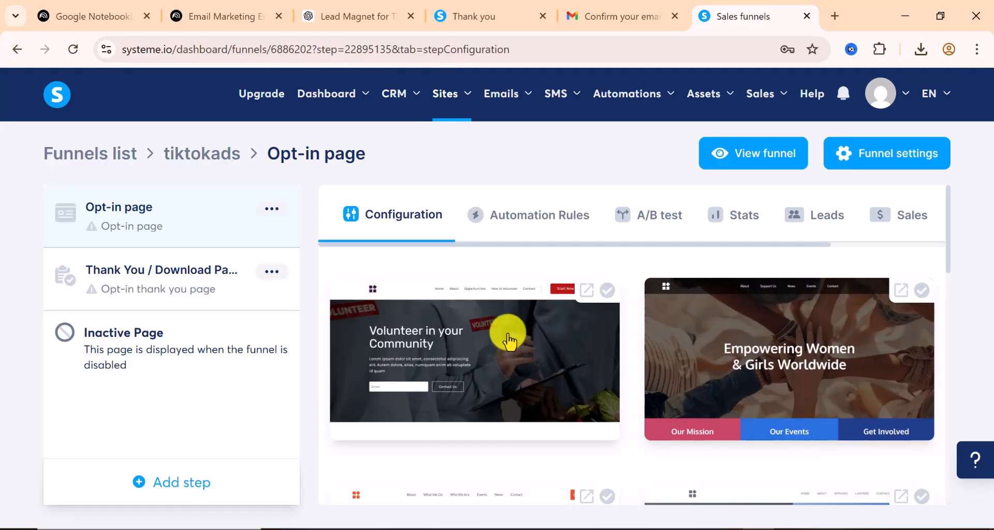
{"action": "scroll", "coordinate": [507, 340], "scroll_direction": "down", "scroll_amount": 3}
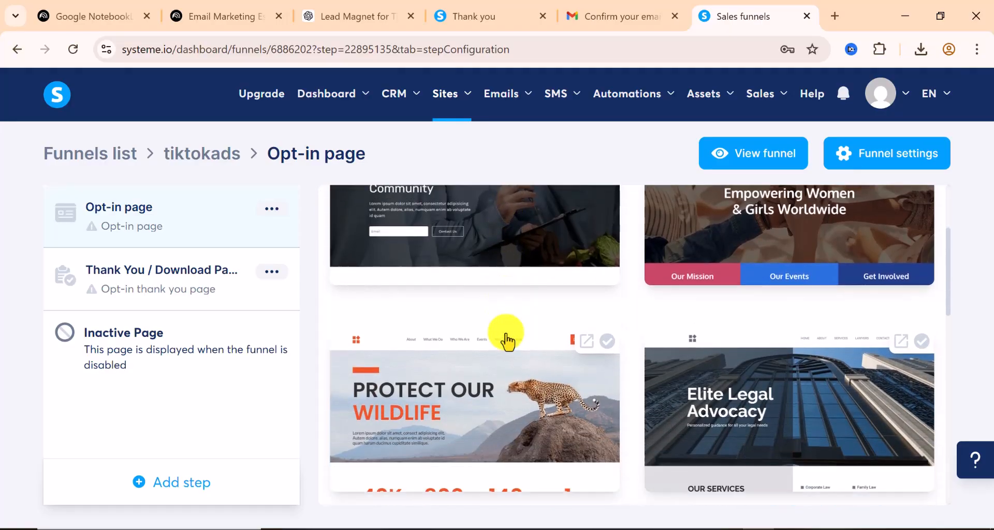
{"action": "scroll", "coordinate": [506, 337], "scroll_direction": "up", "scroll_amount": 2}
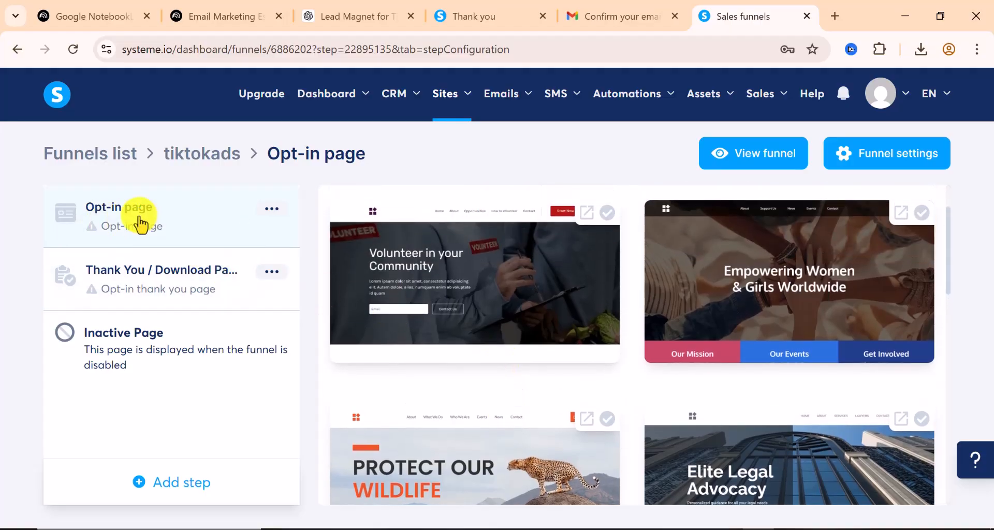
{"action": "scroll", "coordinate": [694, 282], "scroll_direction": "down", "scroll_amount": 2}
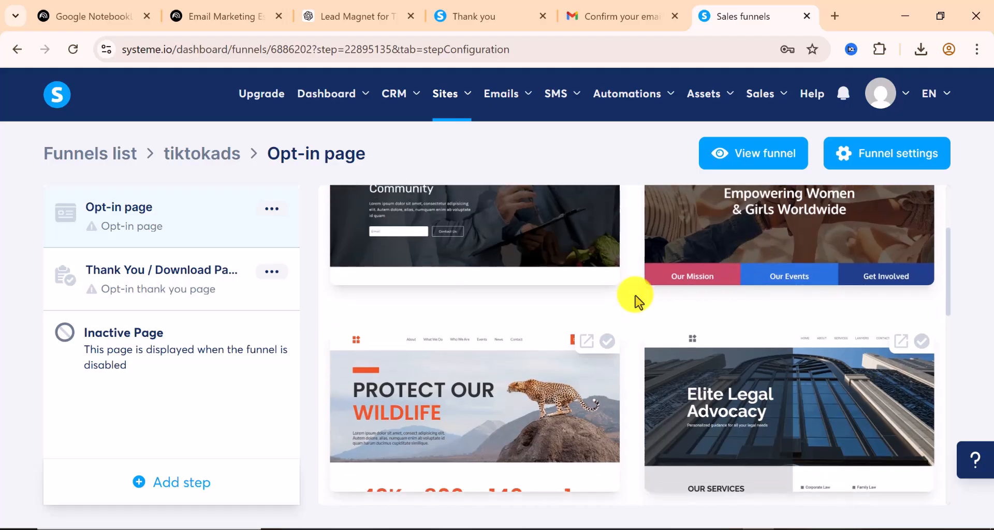
{"action": "scroll", "coordinate": [564, 314], "scroll_direction": "down", "scroll_amount": 2}
{"action": "scroll", "coordinate": [563, 314], "scroll_direction": "down", "scroll_amount": 6}
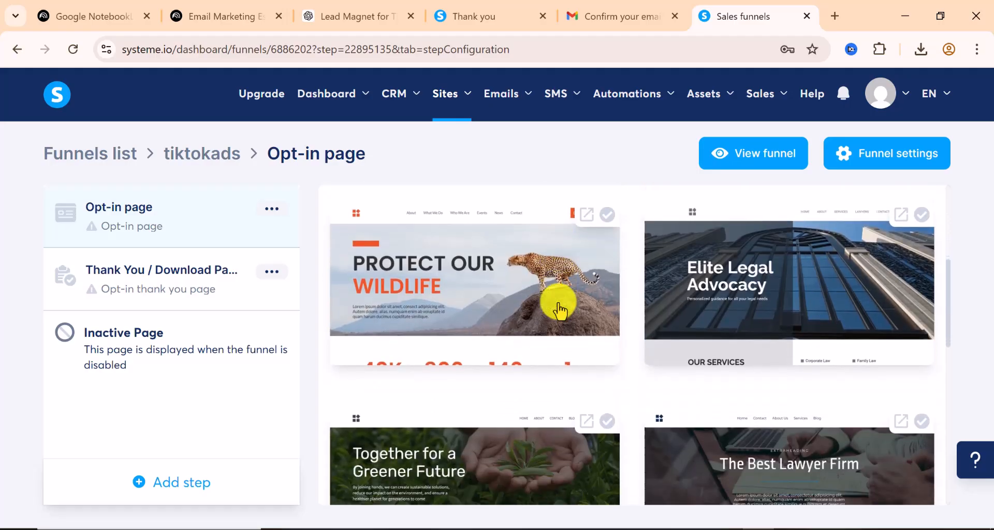
{"action": "scroll", "coordinate": [557, 305], "scroll_direction": "down", "scroll_amount": 8}
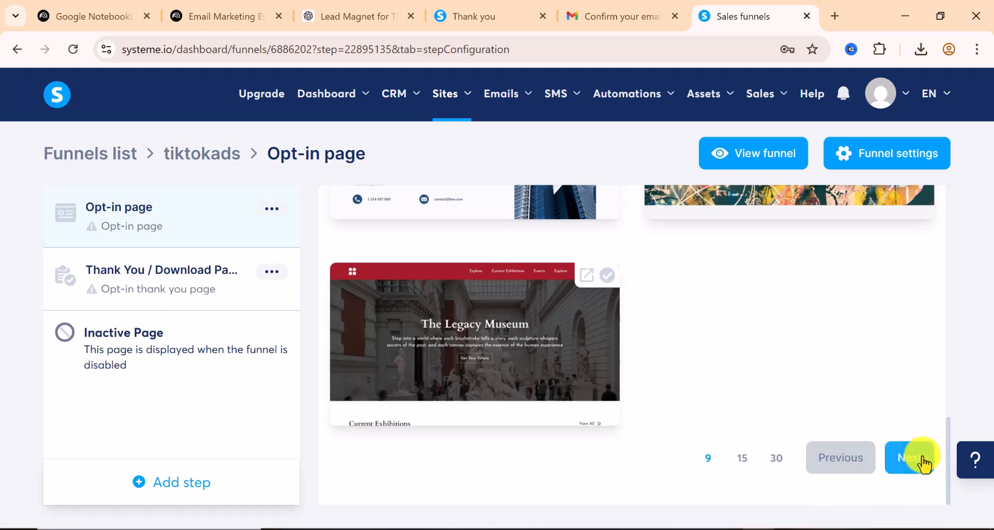
Move to the second page of templates and browse through its options
{"action": "left_click", "coordinate": [917, 459]}
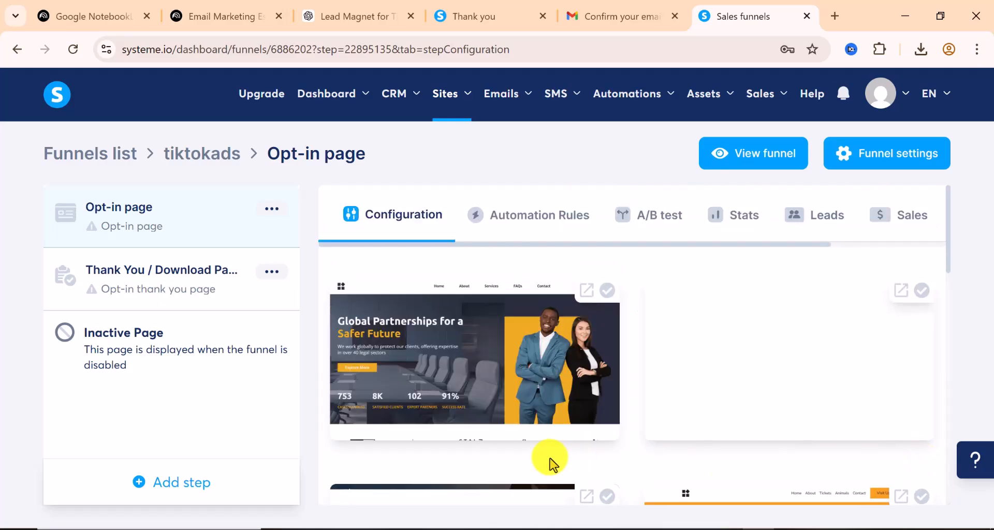
{"action": "scroll", "coordinate": [424, 368], "scroll_direction": "down", "scroll_amount": 3}
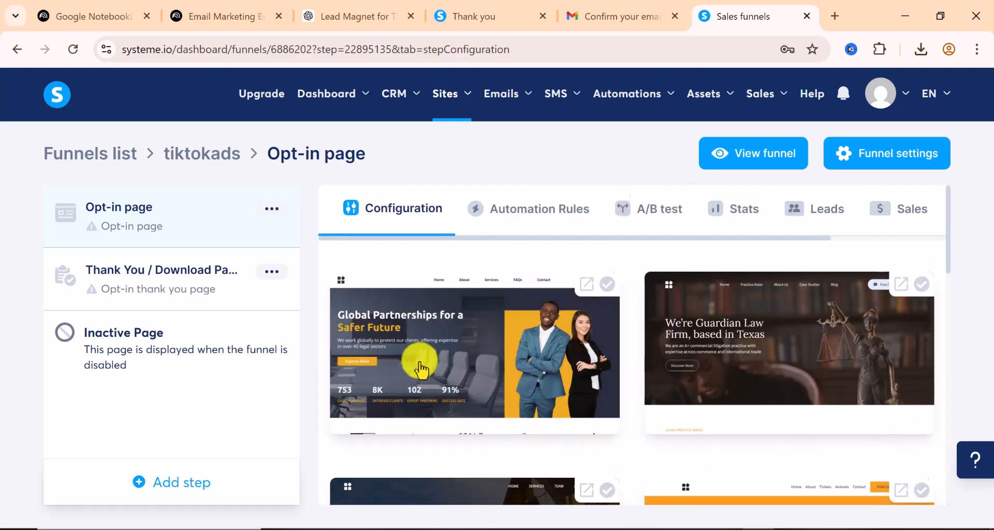
{"action": "scroll", "coordinate": [420, 369], "scroll_direction": "up", "scroll_amount": 3}
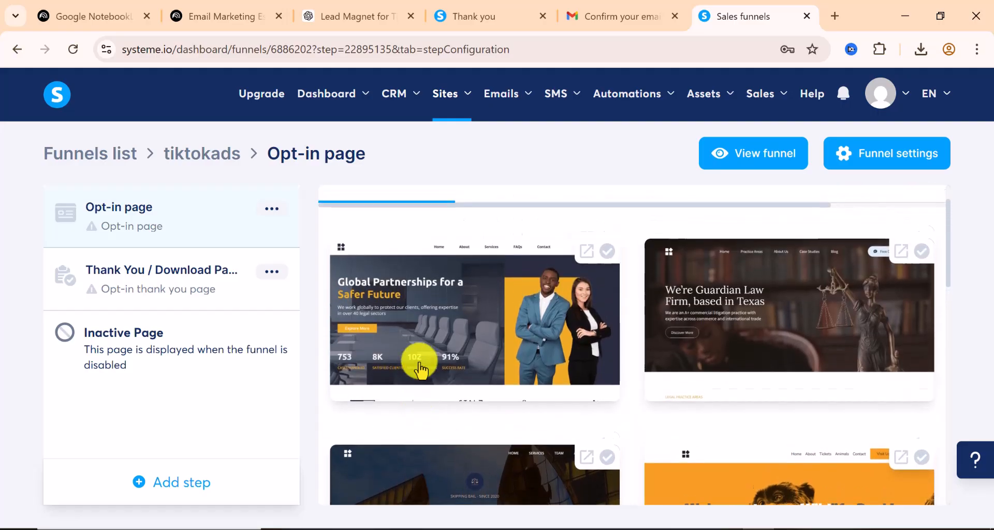
{"action": "scroll", "coordinate": [421, 369], "scroll_direction": "down", "scroll_amount": 10}
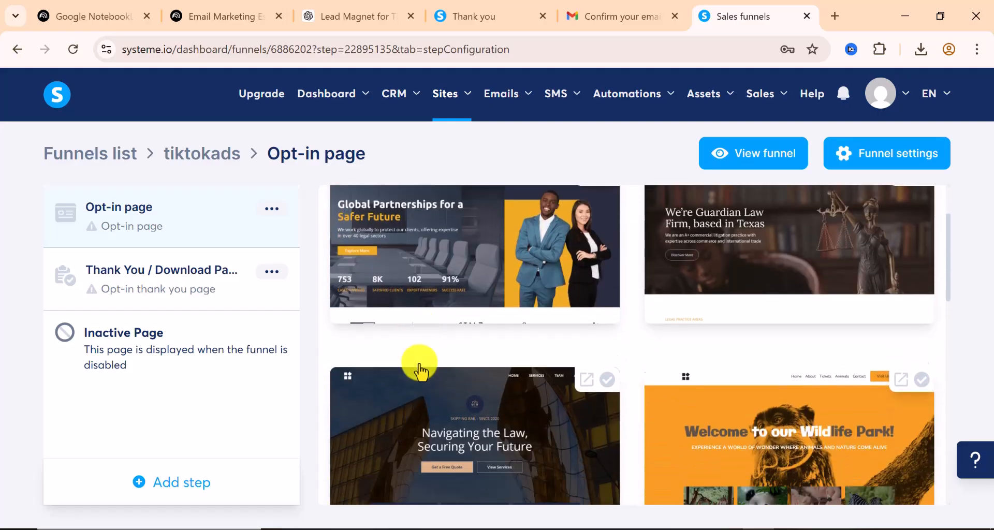
{"action": "scroll", "coordinate": [420, 368], "scroll_direction": "down", "scroll_amount": 2}
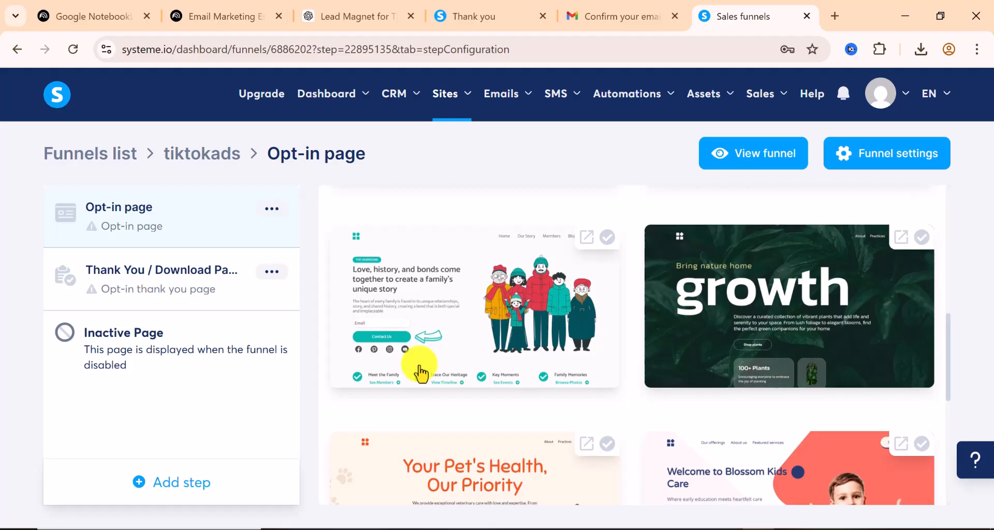
{"action": "scroll", "coordinate": [420, 370], "scroll_direction": "down", "scroll_amount": 4}
{"action": "scroll", "coordinate": [420, 370], "scroll_direction": "down", "scroll_amount": 5}
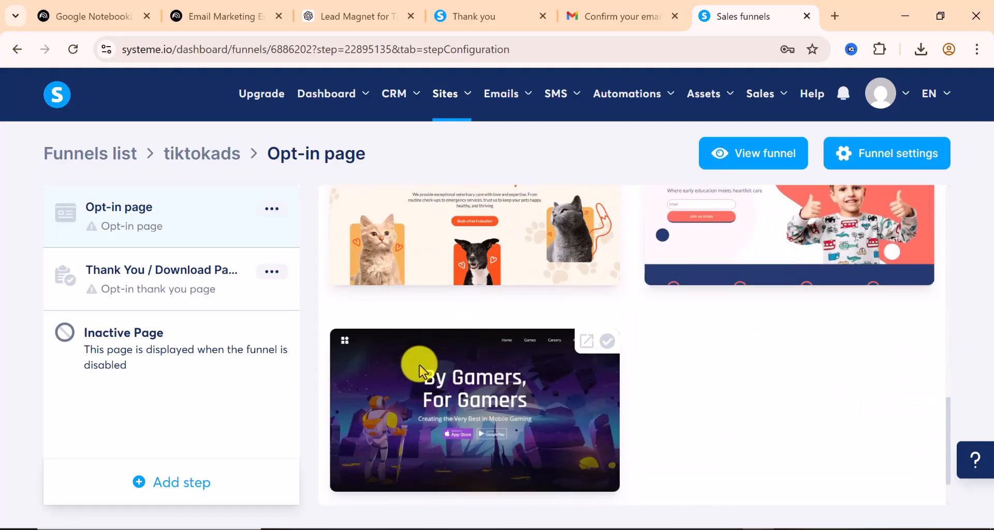
{"action": "scroll", "coordinate": [421, 370], "scroll_direction": "up", "scroll_amount": 8}
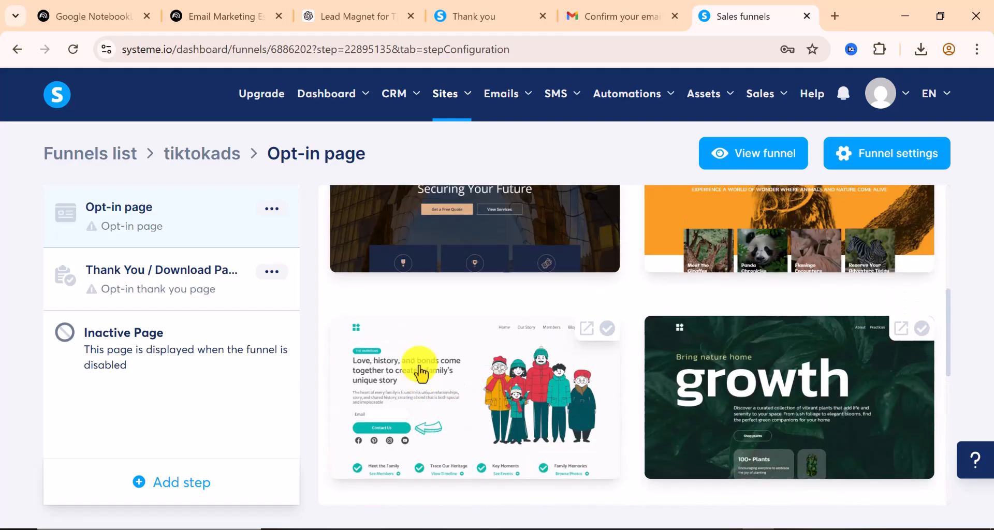
{"action": "scroll", "coordinate": [455, 394], "scroll_direction": "up", "scroll_amount": 2}
{"action": "scroll", "coordinate": [451, 394], "scroll_direction": "down", "scroll_amount": 2}
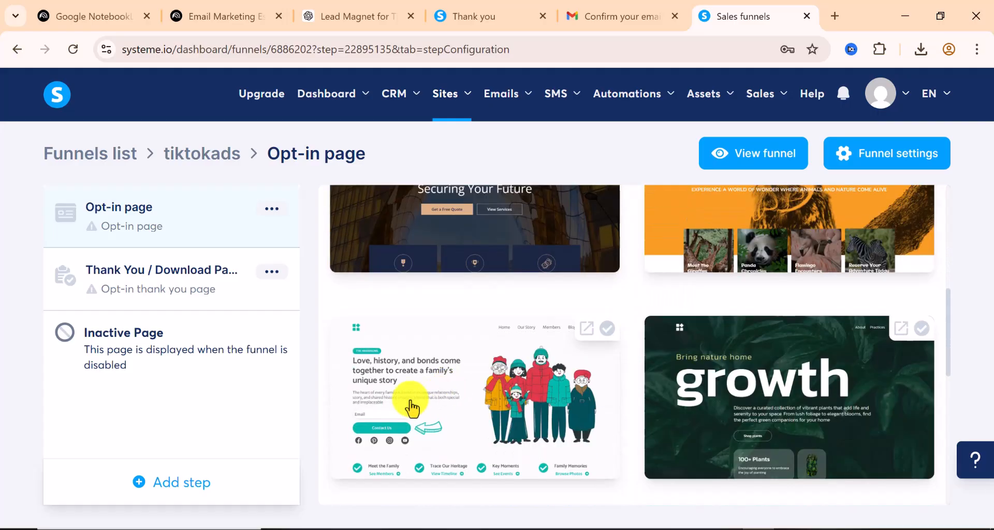
{"action": "scroll", "coordinate": [454, 411], "scroll_direction": "up", "scroll_amount": 8}
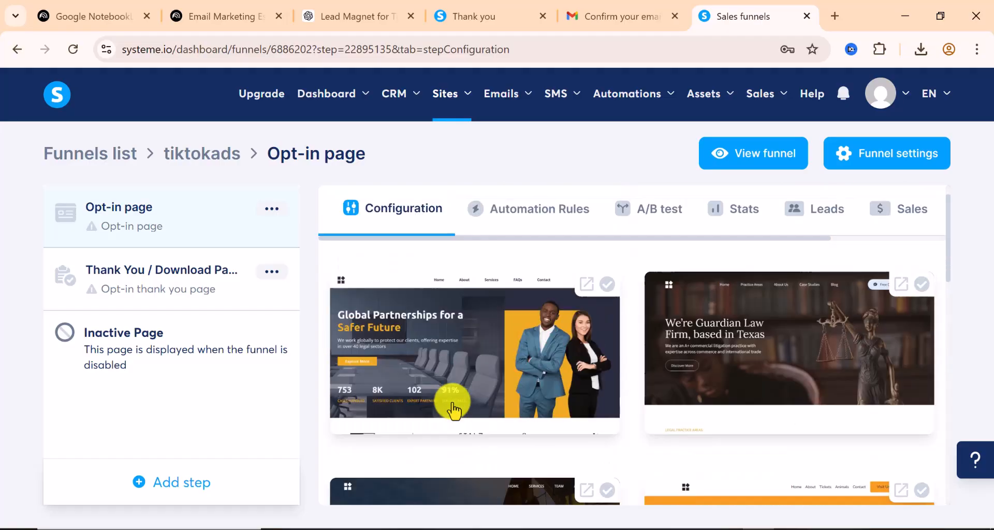
{"action": "scroll", "coordinate": [454, 412], "scroll_direction": "down", "scroll_amount": 4}
{"action": "scroll", "coordinate": [454, 411], "scroll_direction": "up", "scroll_amount": 3}
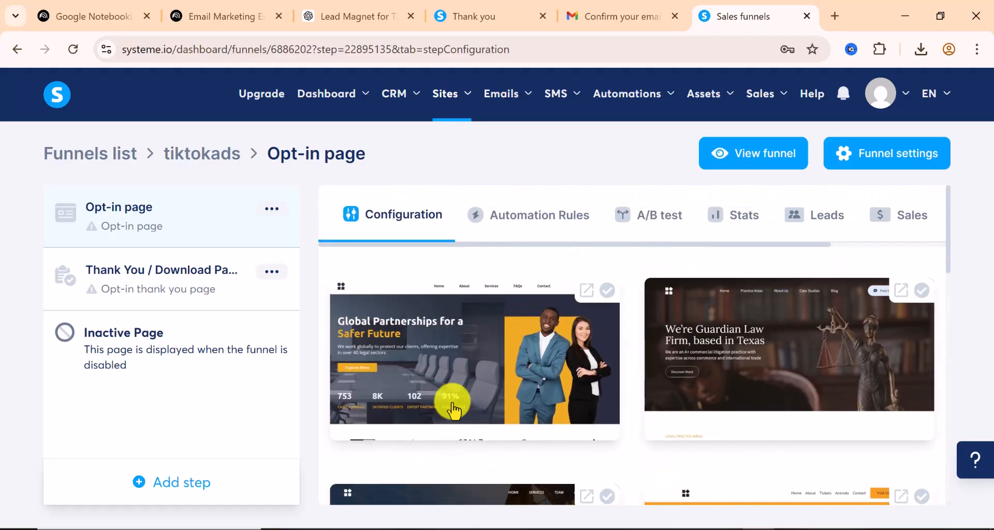
{"action": "scroll", "coordinate": [393, 402], "scroll_direction": "down", "scroll_amount": 6}
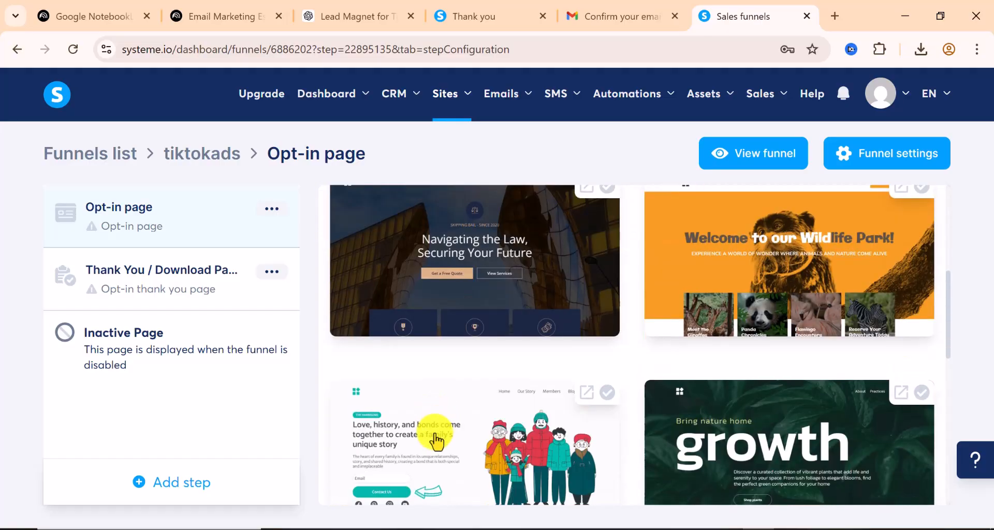
Apply the 'Love, history, and bonds come together…' family-history template to the Opt-in page
{"action": "left_click", "coordinate": [433, 444]}
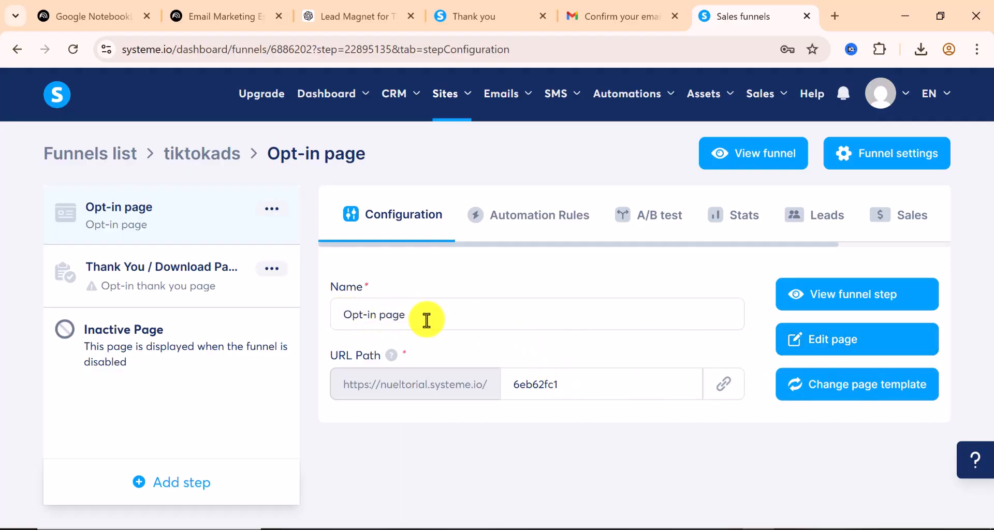
Open the Opt-in page editor and scroll past the email field and sections to the footer
{"action": "left_click", "coordinate": [826, 342]}
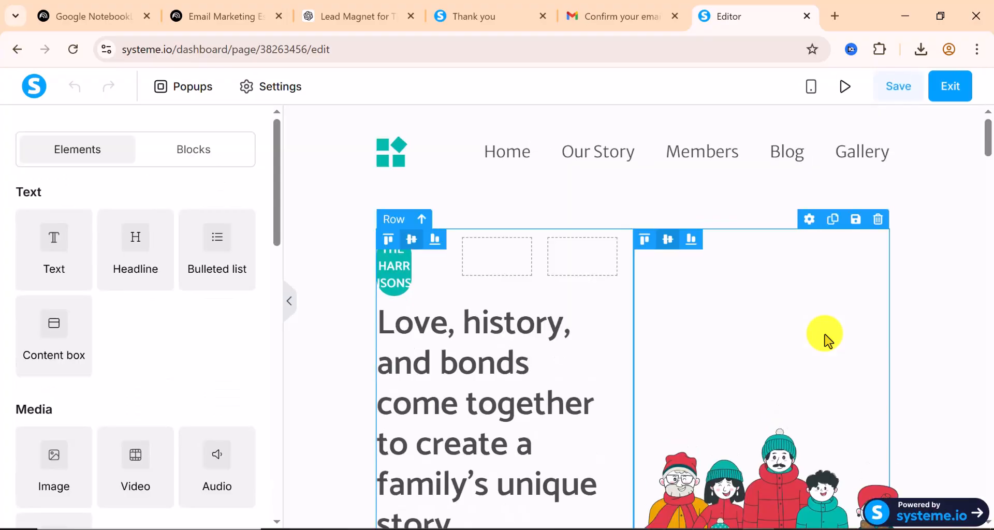
{"action": "scroll", "coordinate": [184, 288], "scroll_direction": "down", "scroll_amount": 5}
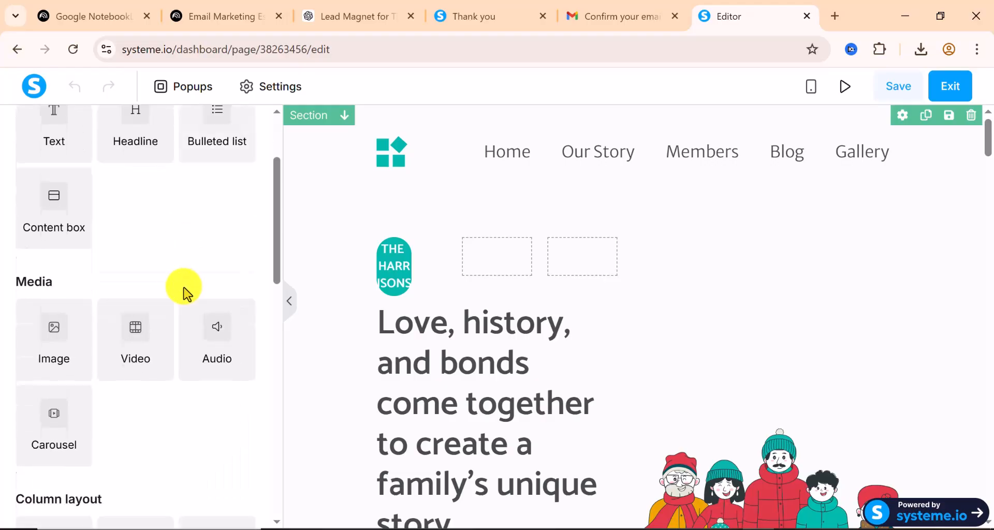
{"action": "scroll", "coordinate": [183, 282], "scroll_direction": "down", "scroll_amount": 8}
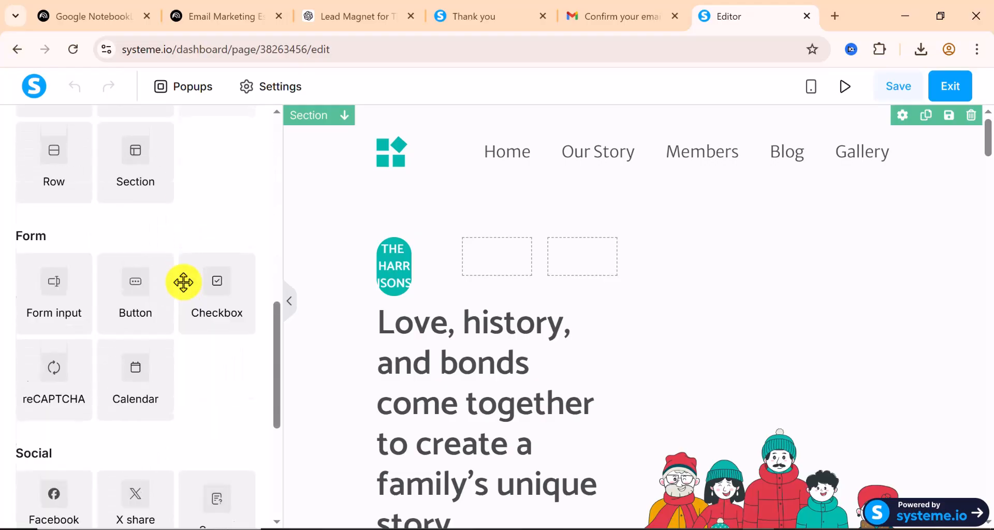
{"action": "scroll", "coordinate": [186, 289], "scroll_direction": "down", "scroll_amount": 1}
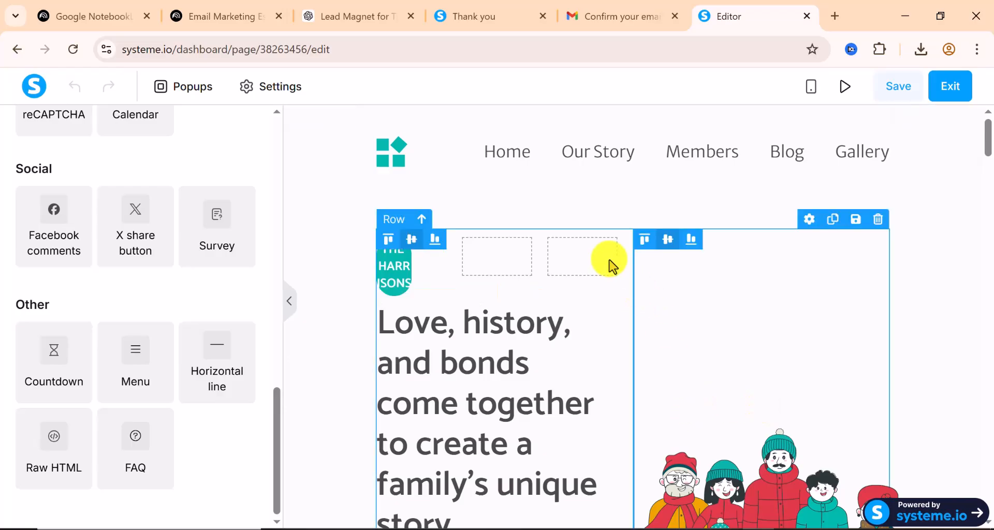
{"action": "scroll", "coordinate": [559, 168], "scroll_direction": "down", "scroll_amount": 7}
{"action": "scroll", "coordinate": [564, 170], "scroll_direction": "down", "scroll_amount": 10}
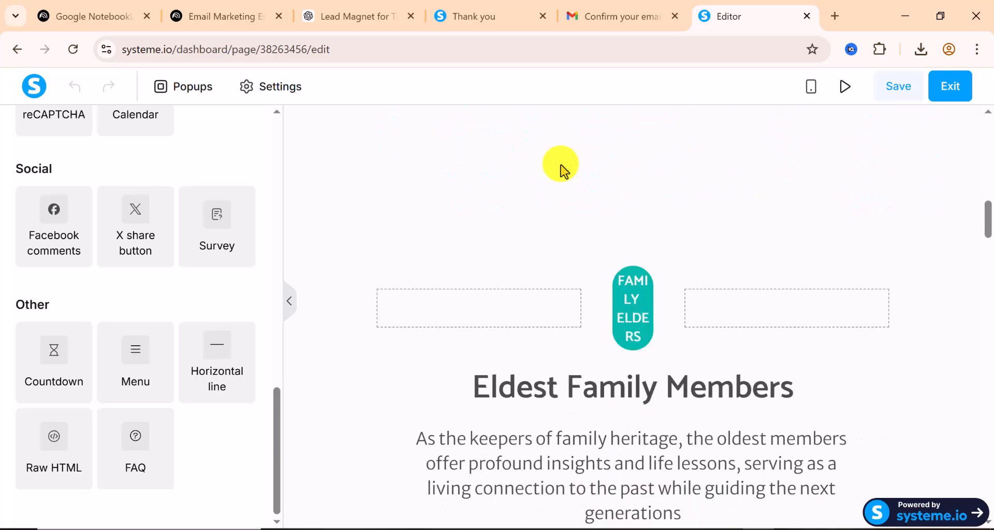
{"action": "scroll", "coordinate": [562, 337], "scroll_direction": "down", "scroll_amount": 10}
{"action": "scroll", "coordinate": [562, 339], "scroll_direction": "down", "scroll_amount": 10}
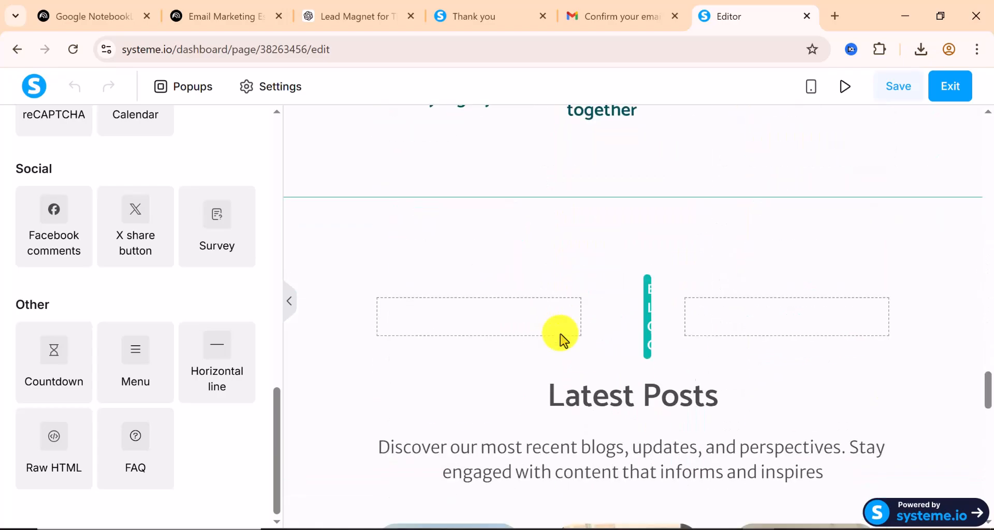
{"action": "scroll", "coordinate": [563, 339], "scroll_direction": "down", "scroll_amount": 10}
{"action": "scroll", "coordinate": [562, 329], "scroll_direction": "down", "scroll_amount": 3}
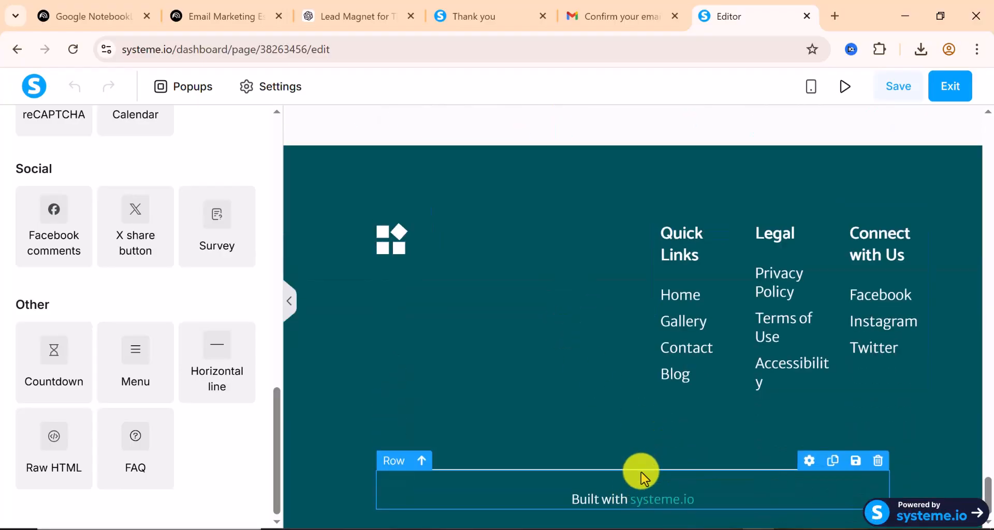
{"action": "scroll", "coordinate": [642, 466], "scroll_direction": "up", "scroll_amount": 5}
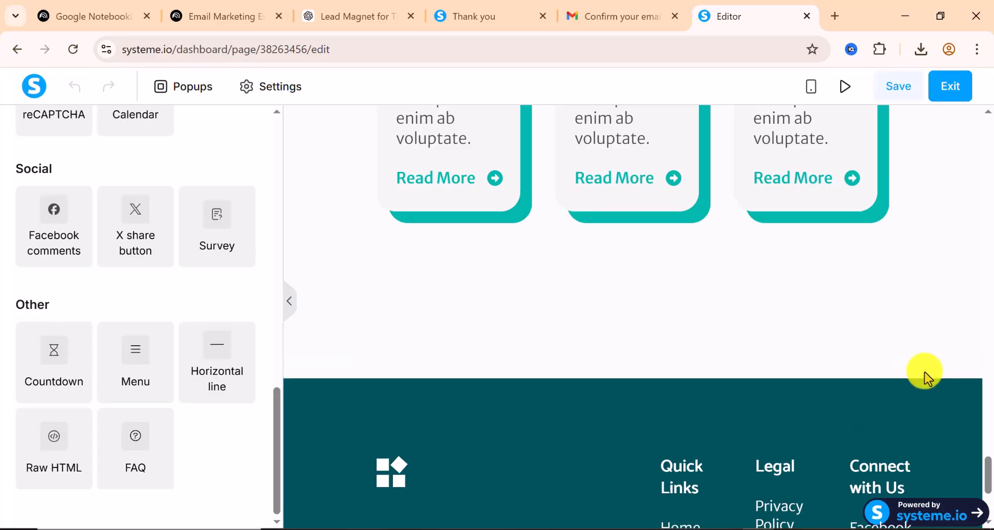
{"action": "mouse_move", "coordinate": [969, 393]}
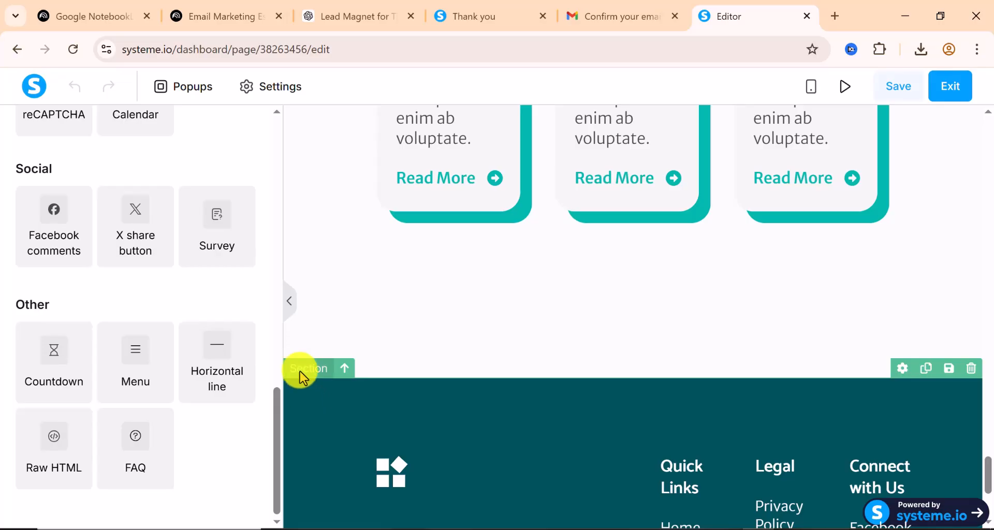
Delete the family template's dark footer section
{"action": "scroll", "coordinate": [424, 461], "scroll_direction": "down", "scroll_amount": 2}
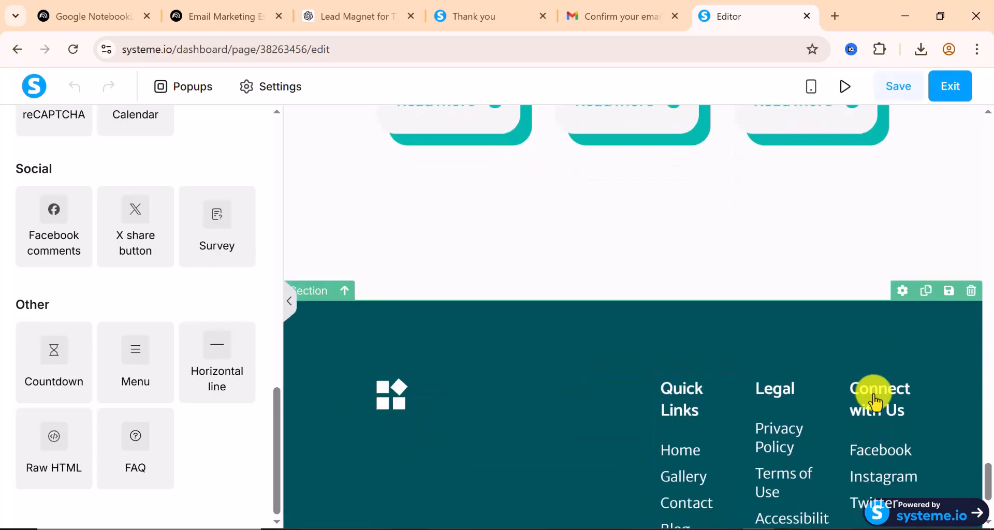
{"action": "scroll", "coordinate": [831, 426], "scroll_direction": "down", "scroll_amount": 3}
{"action": "scroll", "coordinate": [830, 426], "scroll_direction": "up", "scroll_amount": 2}
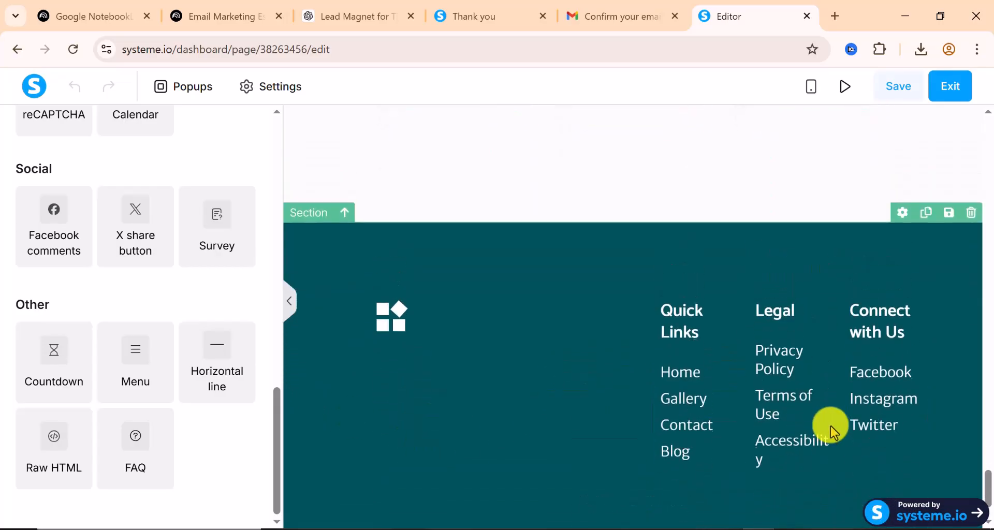
{"action": "scroll", "coordinate": [830, 426], "scroll_direction": "up", "scroll_amount": 3}
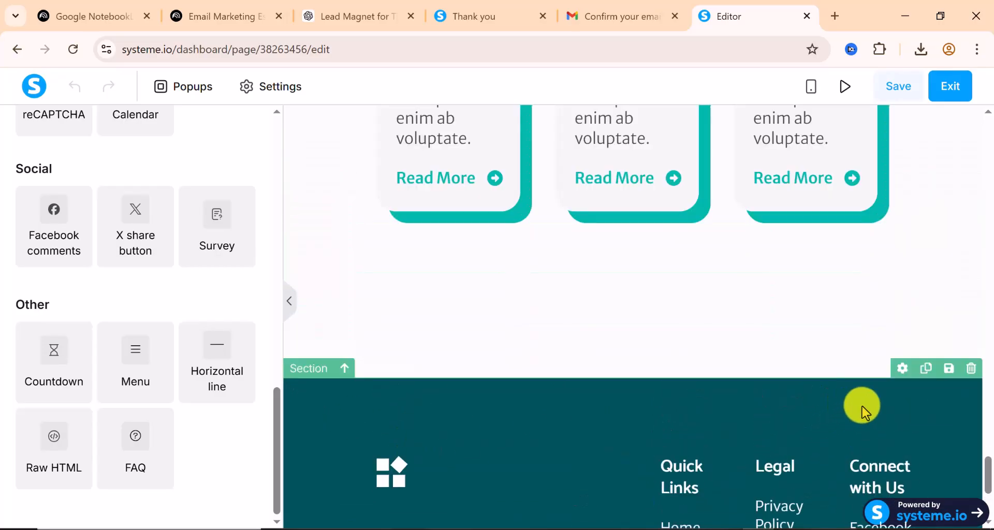
{"action": "left_click", "coordinate": [972, 369]}
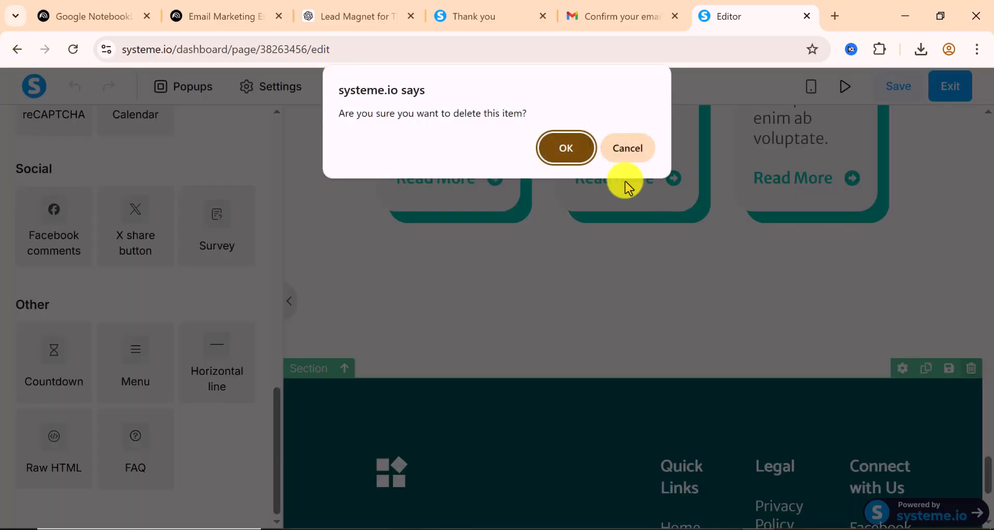
{"action": "left_click", "coordinate": [567, 153]}
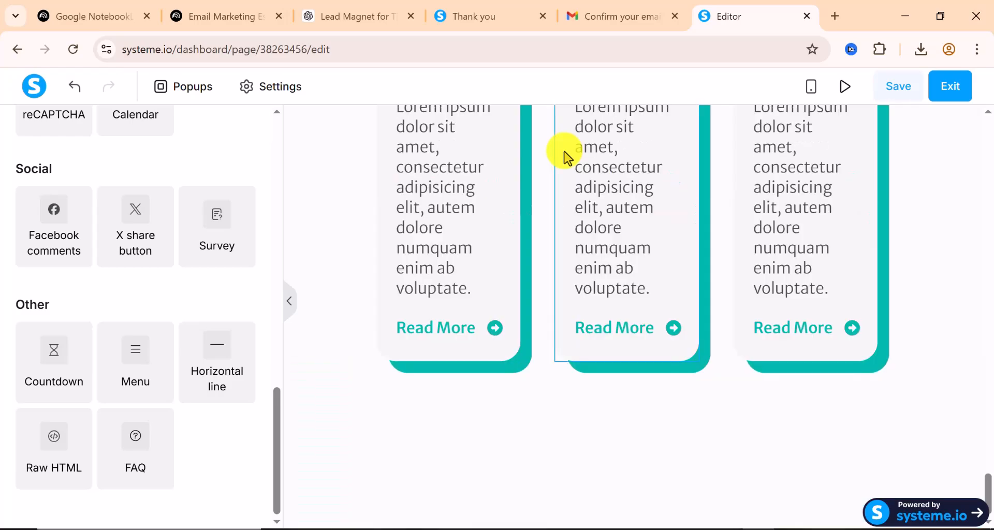
Delete the template's top section, leaving the page empty
{"action": "scroll", "coordinate": [674, 471], "scroll_direction": "up", "scroll_amount": 10}
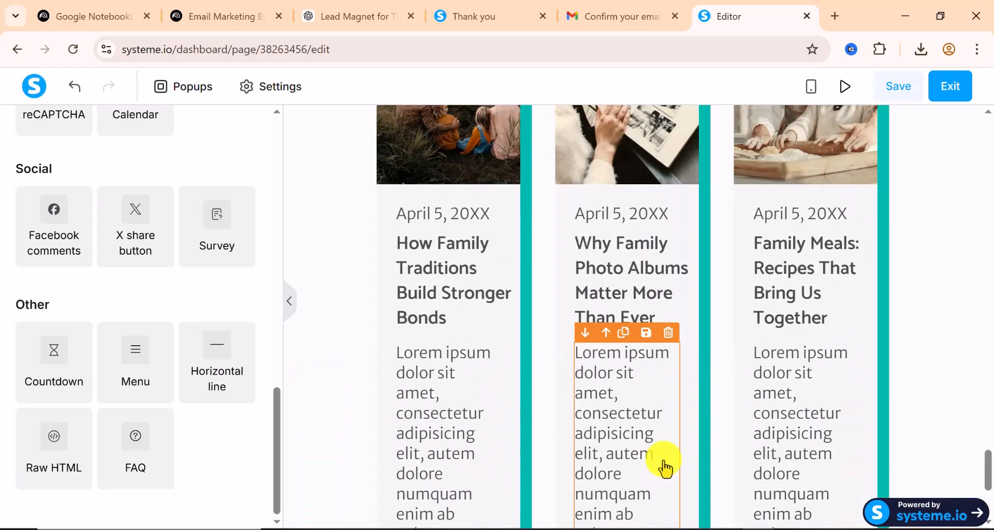
{"action": "scroll", "coordinate": [547, 336], "scroll_direction": "up", "scroll_amount": 10}
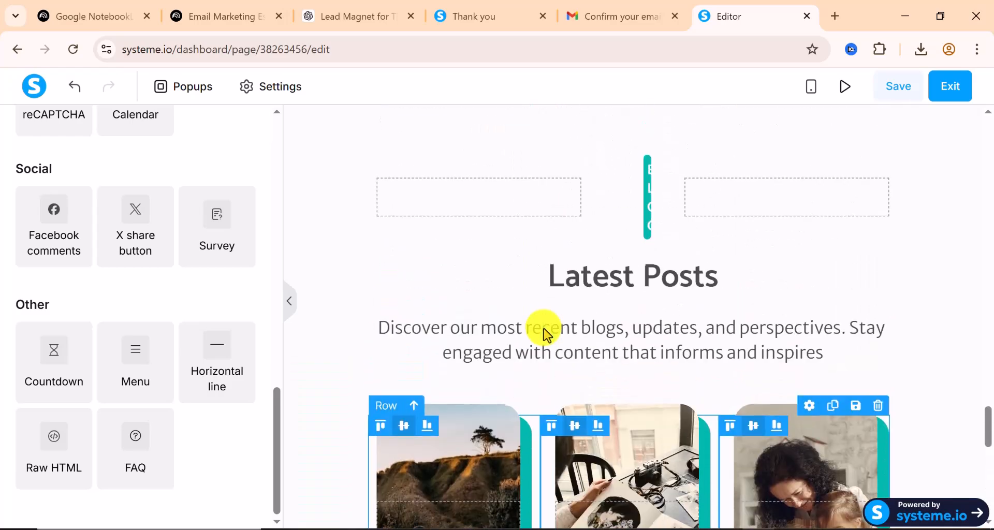
{"action": "scroll", "coordinate": [546, 336], "scroll_direction": "up", "scroll_amount": 8}
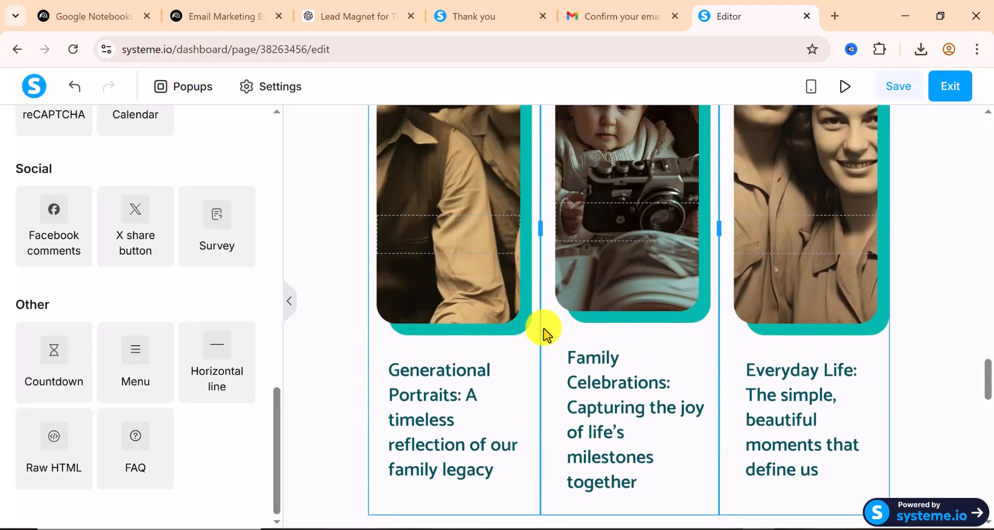
{"action": "scroll", "coordinate": [546, 335], "scroll_direction": "up", "scroll_amount": 8}
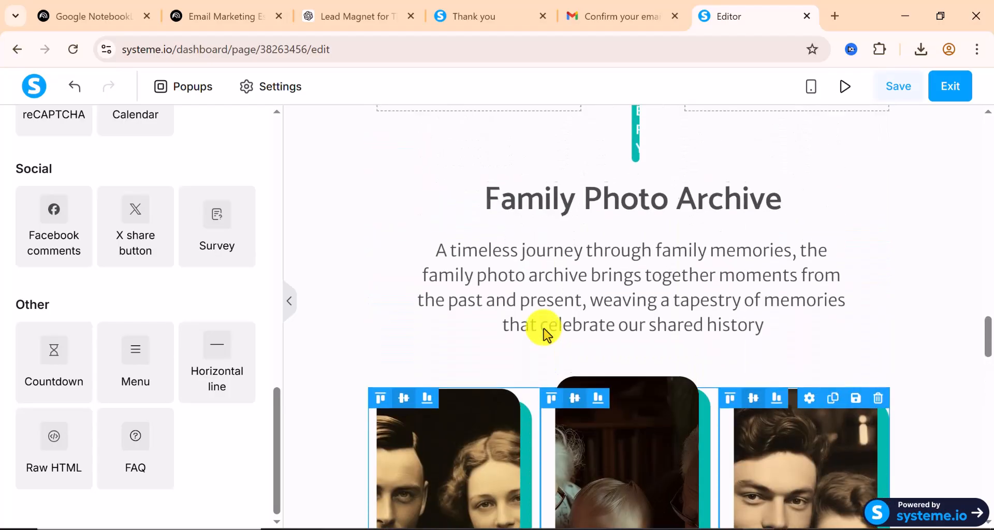
{"action": "scroll", "coordinate": [546, 336], "scroll_direction": "up", "scroll_amount": 10}
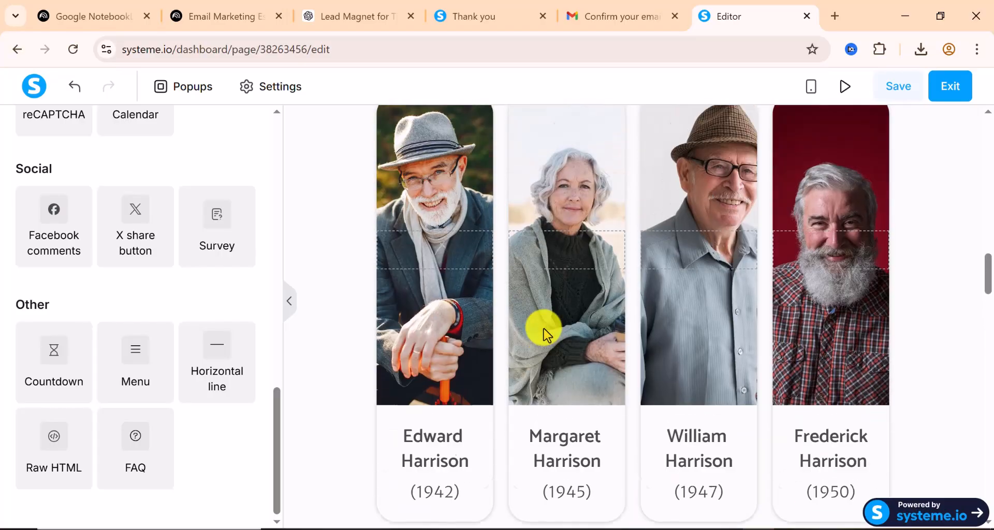
{"action": "scroll", "coordinate": [543, 331], "scroll_direction": "up", "scroll_amount": 6}
{"action": "scroll", "coordinate": [543, 330], "scroll_direction": "up", "scroll_amount": 5}
{"action": "scroll", "coordinate": [557, 373], "scroll_direction": "down", "scroll_amount": 5}
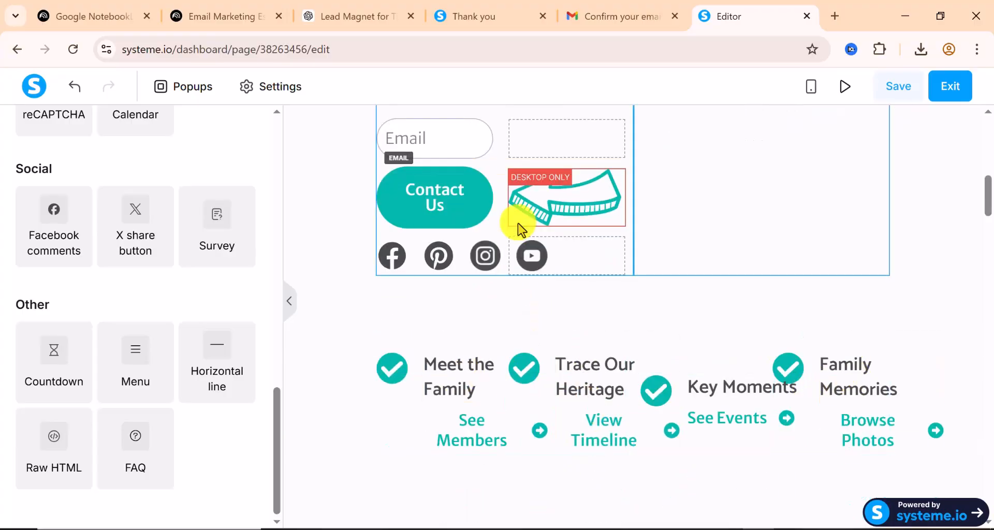
{"action": "scroll", "coordinate": [519, 225], "scroll_direction": "up", "scroll_amount": 5}
{"action": "scroll", "coordinate": [518, 228], "scroll_direction": "up", "scroll_amount": 5}
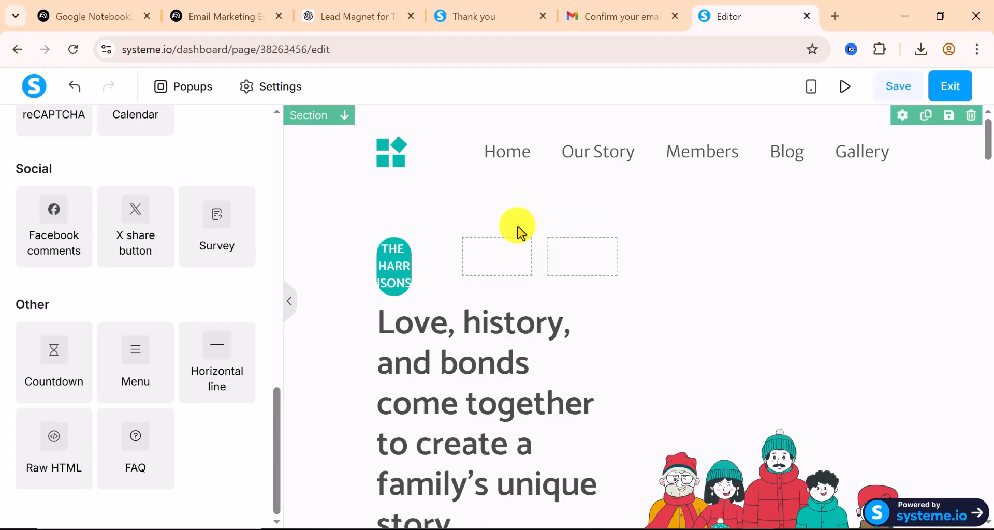
{"action": "scroll", "coordinate": [761, 409], "scroll_direction": "down", "scroll_amount": 10}
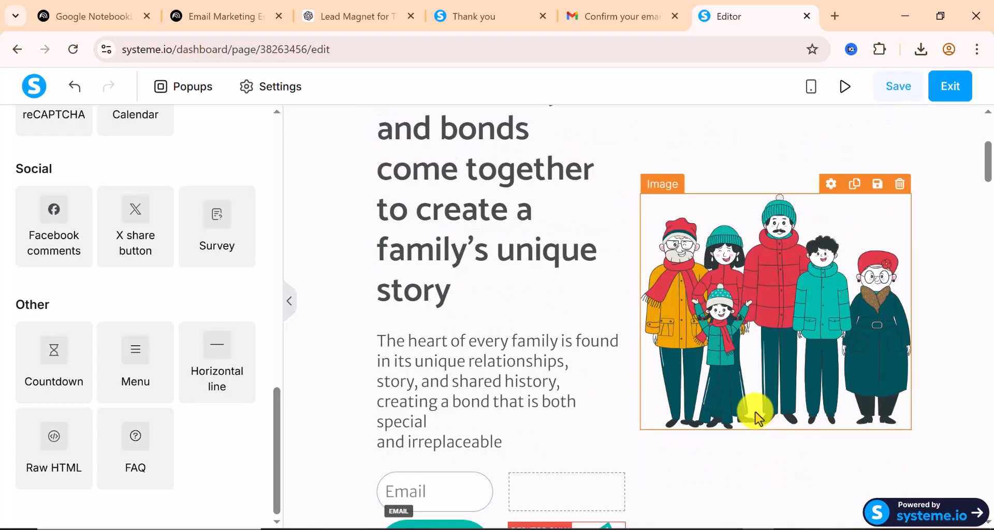
{"action": "scroll", "coordinate": [730, 409], "scroll_direction": "down", "scroll_amount": 7}
{"action": "scroll", "coordinate": [729, 407], "scroll_direction": "up", "scroll_amount": 6}
{"action": "scroll", "coordinate": [729, 403], "scroll_direction": "up", "scroll_amount": 9}
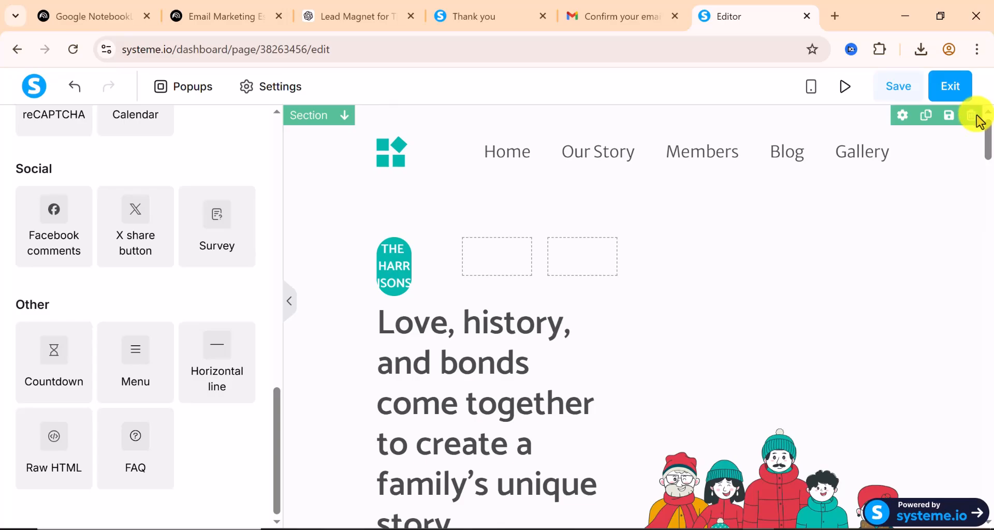
{"action": "left_click", "coordinate": [977, 117]}
{"action": "left_click", "coordinate": [582, 155]}
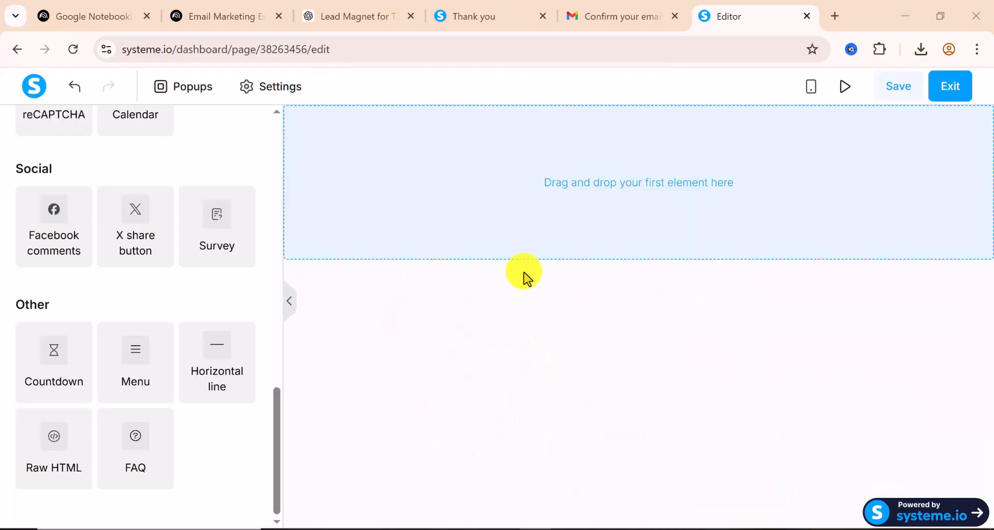
Drop a Headline element onto the empty Opt-in page and bring up the ChatGPT landing-page copy
{"action": "scroll", "coordinate": [206, 302], "scroll_direction": "up", "scroll_amount": 15}
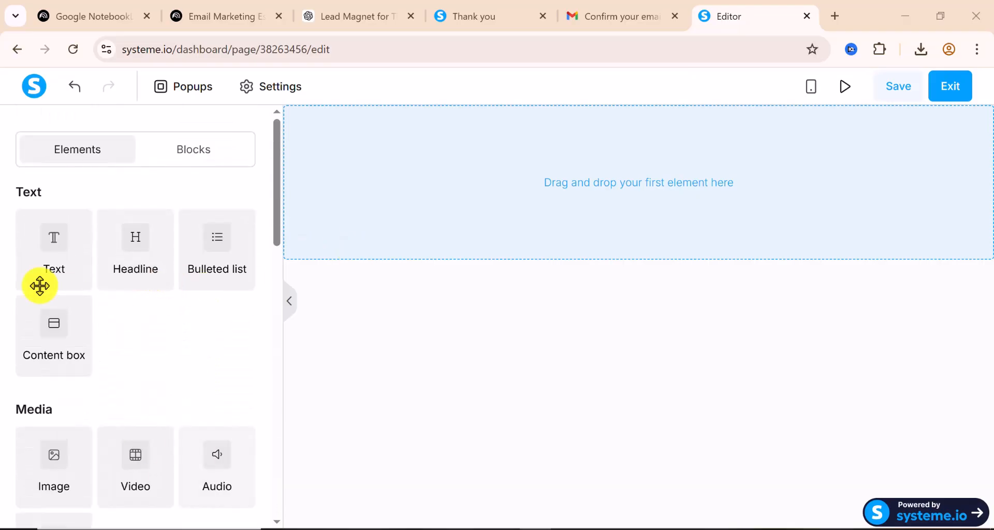
{"action": "scroll", "coordinate": [162, 371], "scroll_direction": "down", "scroll_amount": 2}
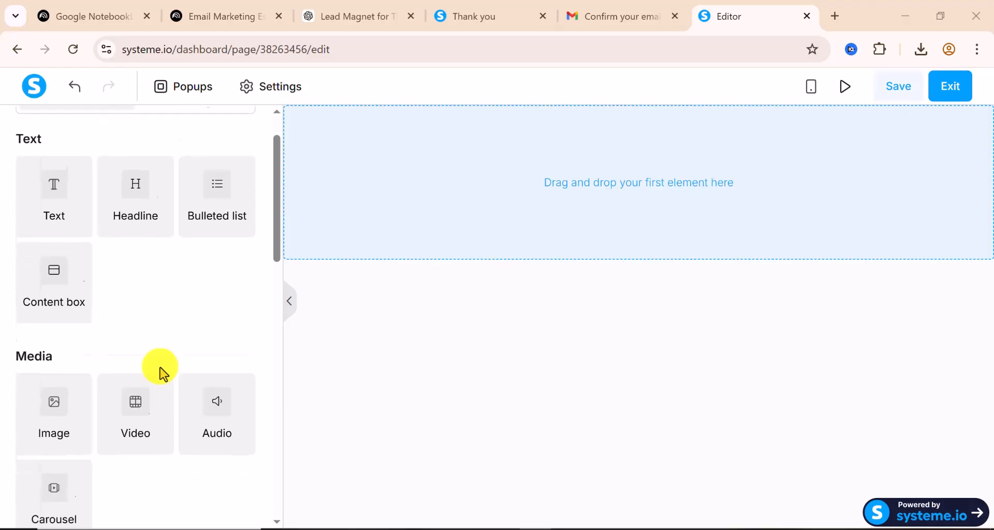
{"action": "scroll", "coordinate": [162, 372], "scroll_direction": "up", "scroll_amount": 2}
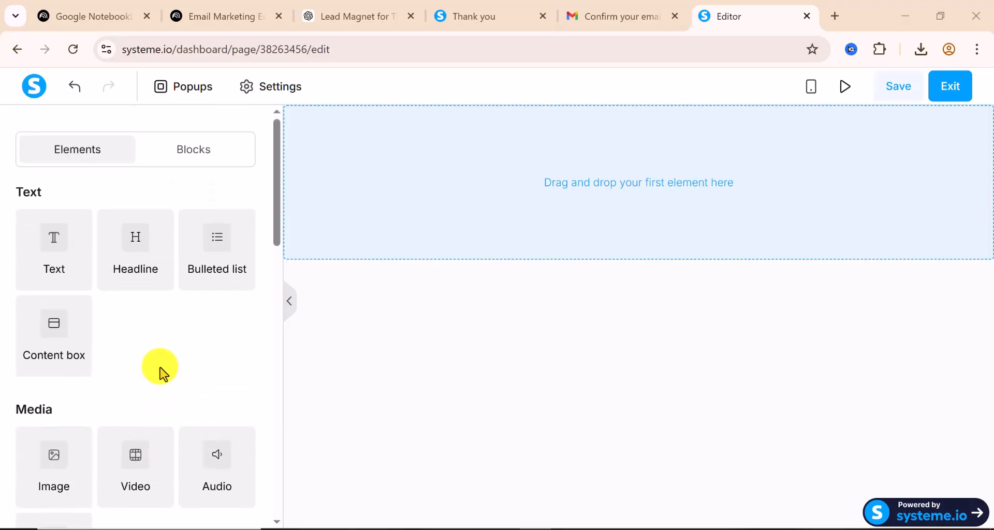
{"action": "left_click_drag", "start_coordinate": [172, 241], "coordinate": [659, 184]}
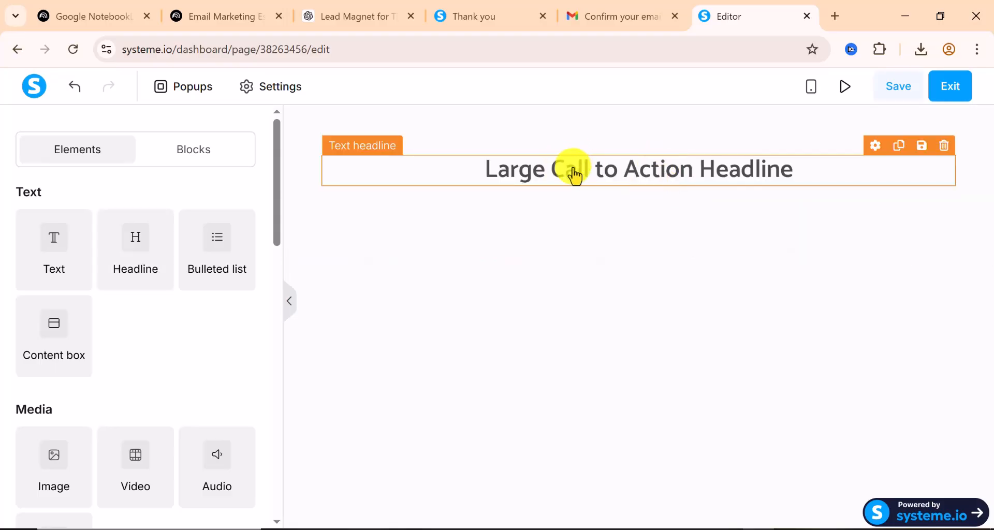
{"action": "left_click", "coordinate": [356, 21]}
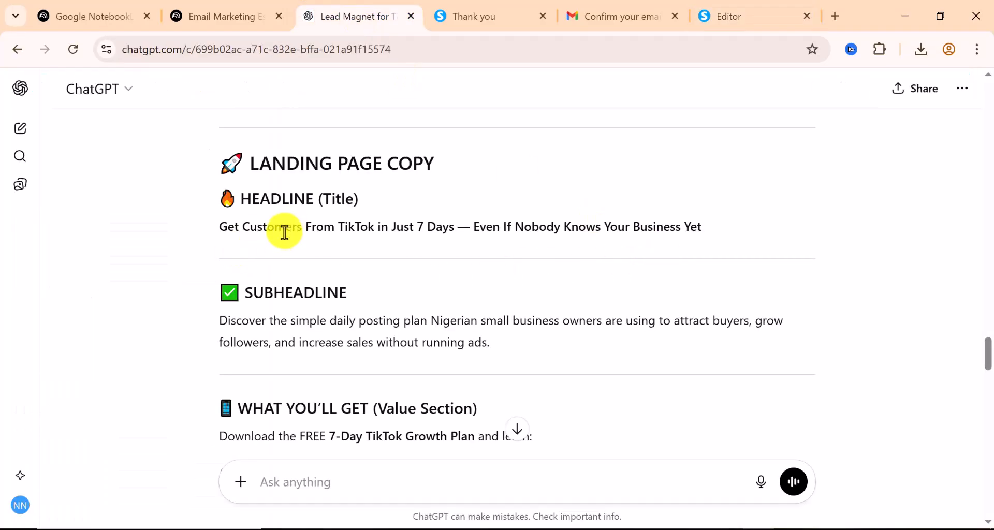
Copy the ChatGPT headline 'Get Customers From TikTok in Just 7 Days — Even If Nobody Knows Your Business Yet'
{"action": "triple_click", "coordinate": [287, 227]}
{"action": "right_click", "coordinate": [287, 228]}
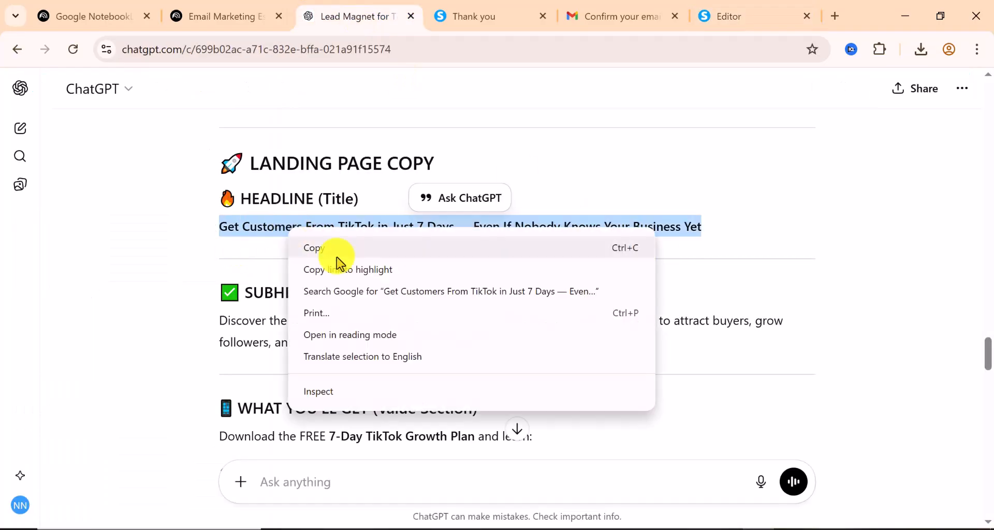
{"action": "left_click", "coordinate": [334, 251]}
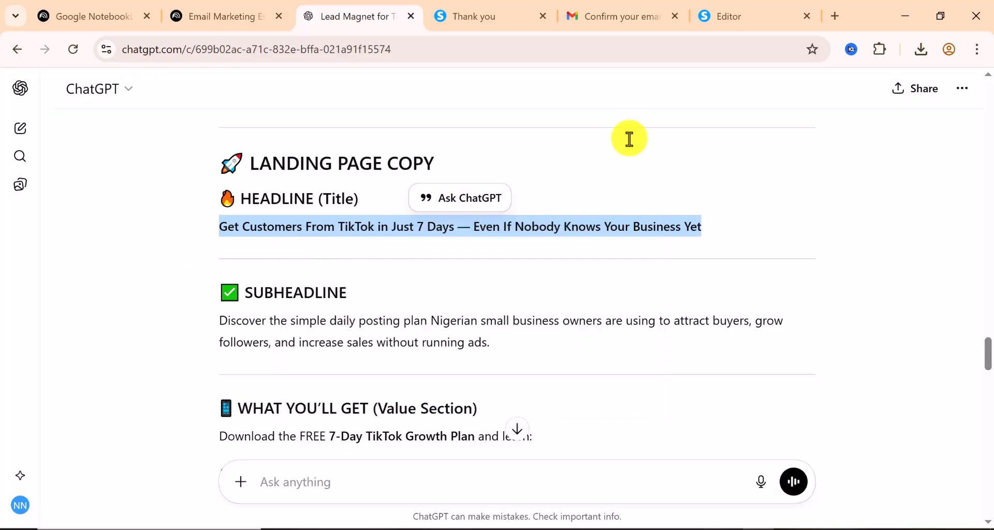
{"action": "left_click", "coordinate": [734, 26]}
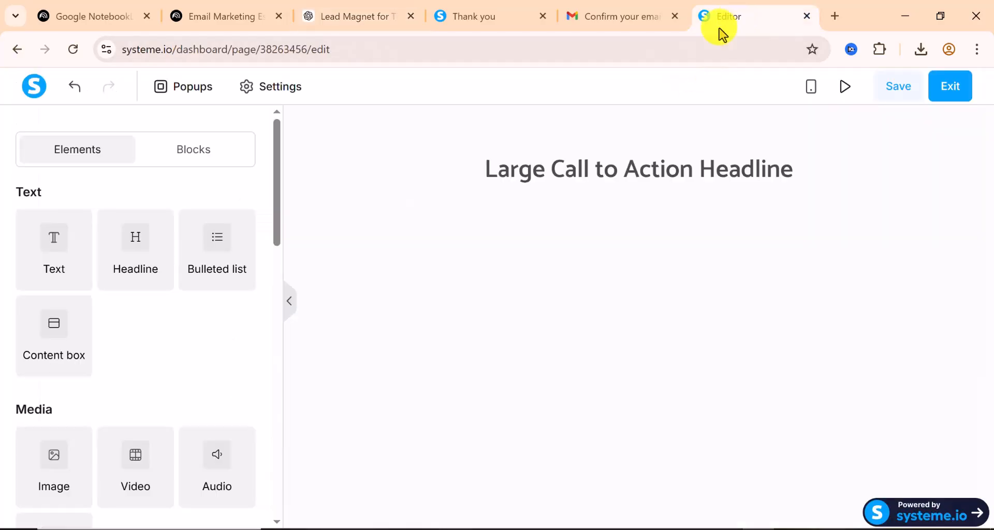
Paste the copied TikTok 7-day headline over the placeholder headline text
{"action": "left_click", "coordinate": [522, 181]}
{"action": "triple_click", "coordinate": [520, 172]}
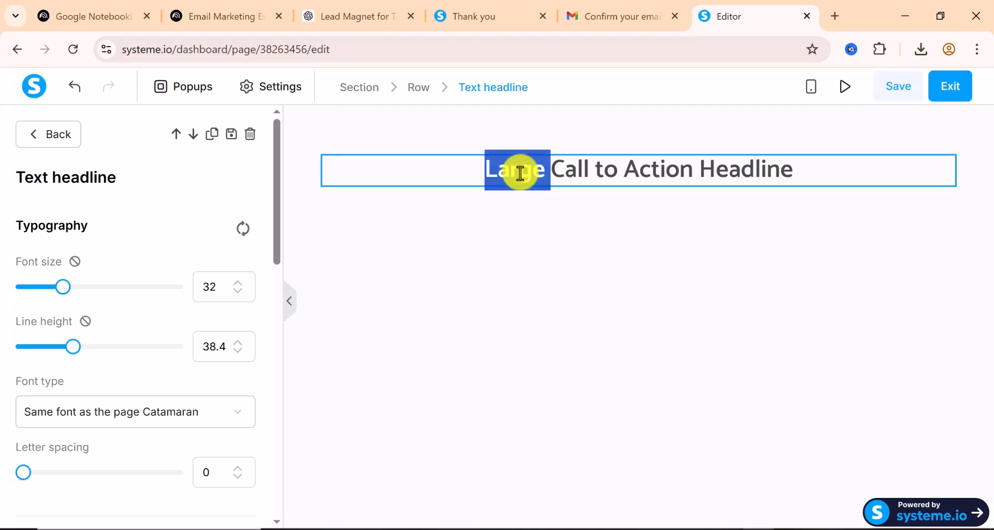
{"action": "right_click", "coordinate": [520, 173]}
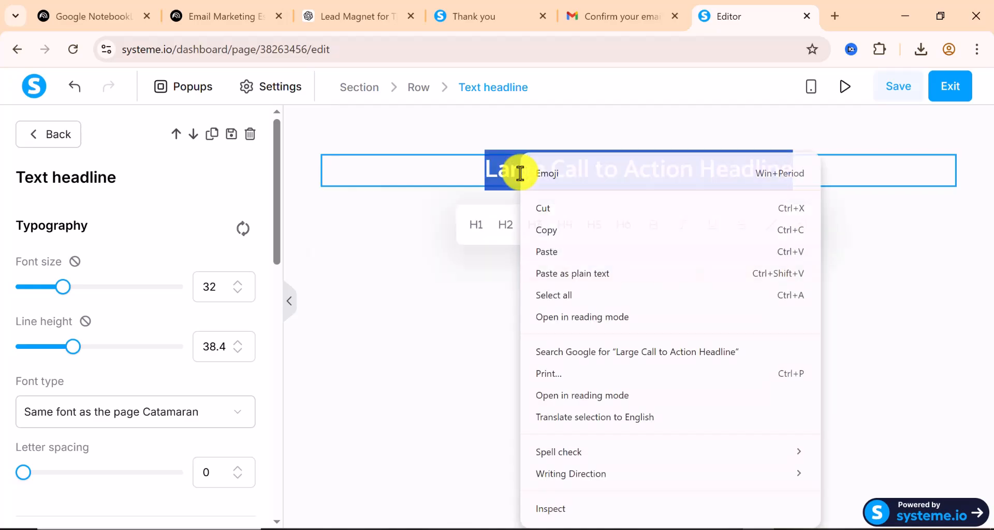
{"action": "left_click", "coordinate": [558, 252]}
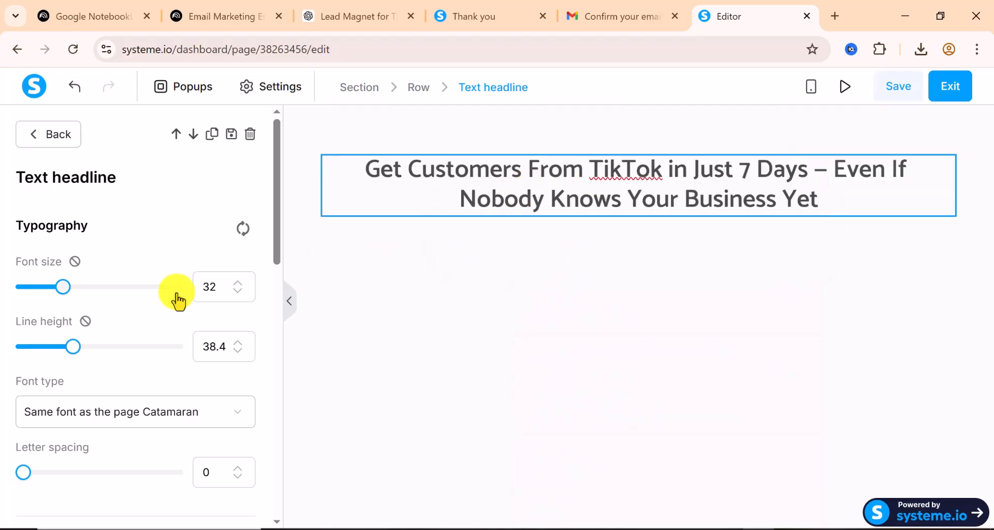
Review the new headline's settings and close the settings panel
{"action": "scroll", "coordinate": [174, 299], "scroll_direction": "down", "scroll_amount": 5}
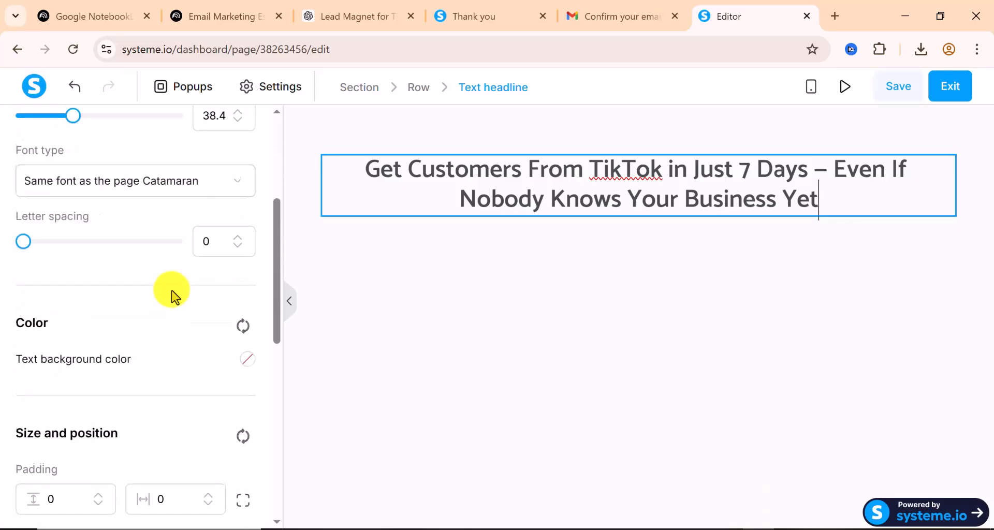
{"action": "scroll", "coordinate": [173, 299], "scroll_direction": "down", "scroll_amount": 8}
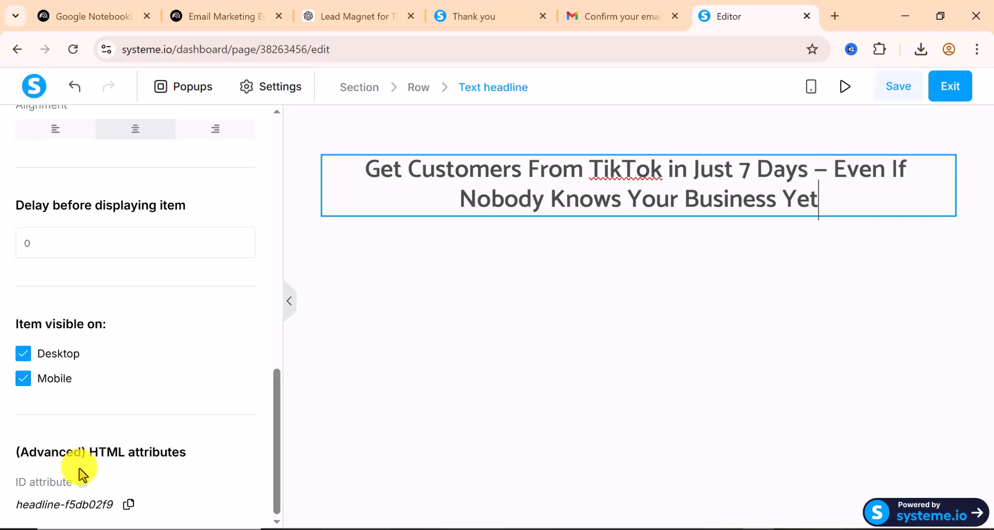
{"action": "scroll", "coordinate": [70, 437], "scroll_direction": "up", "scroll_amount": 12}
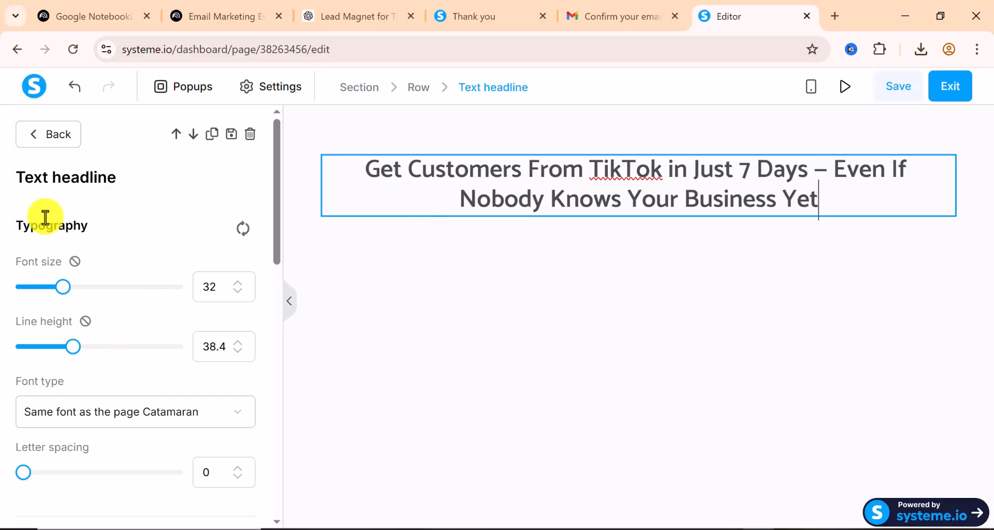
{"action": "left_click", "coordinate": [35, 140]}
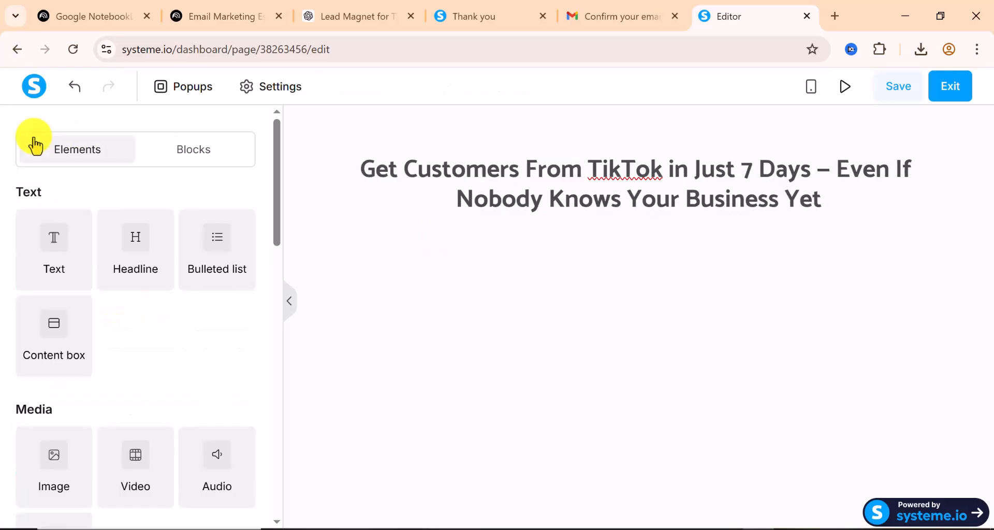
{"action": "left_click", "coordinate": [554, 178]}
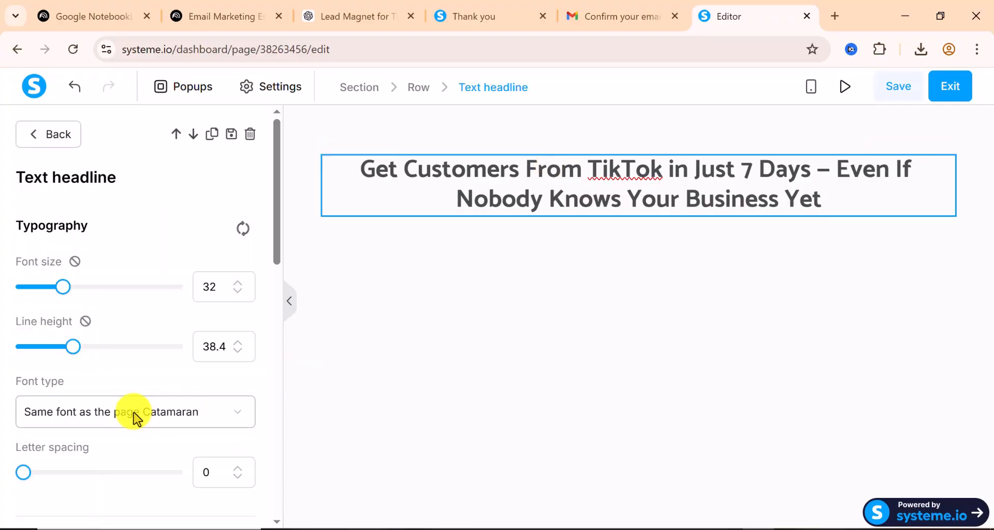
{"action": "scroll", "coordinate": [133, 413], "scroll_direction": "down", "scroll_amount": 7}
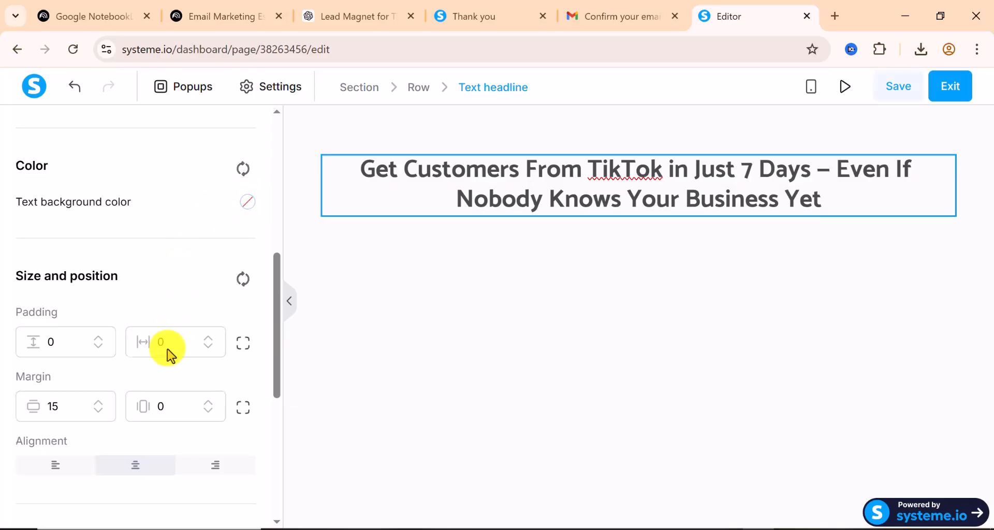
{"action": "scroll", "coordinate": [166, 352], "scroll_direction": "down", "scroll_amount": 6}
{"action": "scroll", "coordinate": [143, 393], "scroll_direction": "up", "scroll_amount": 12}
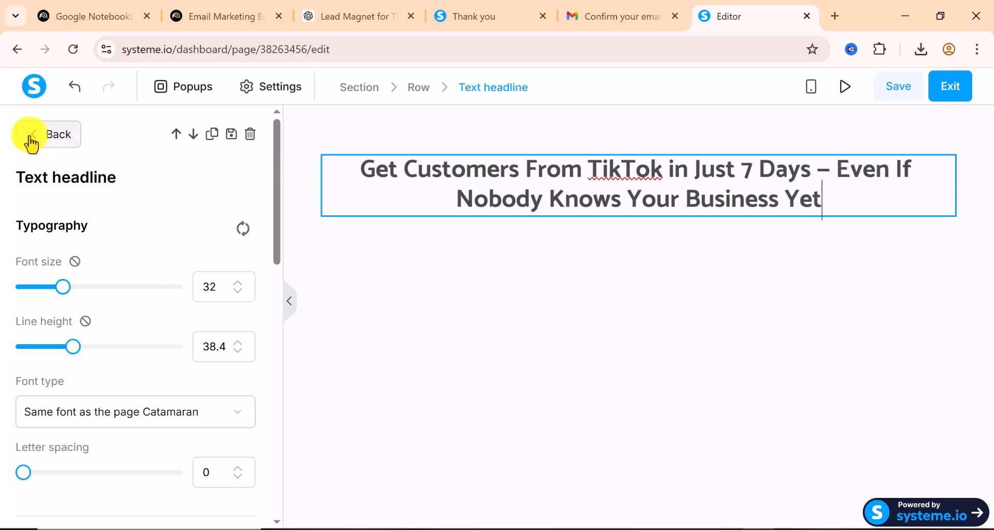
{"action": "left_click", "coordinate": [31, 143]}
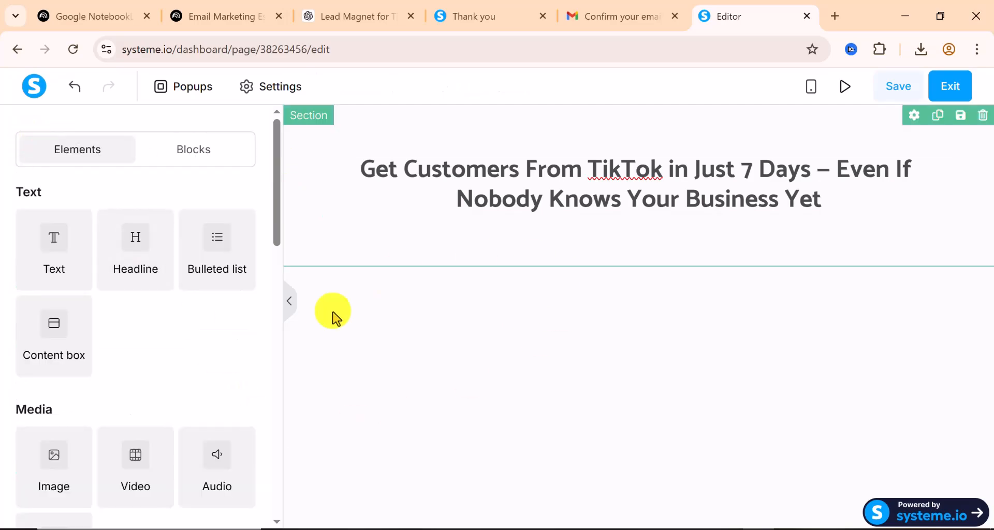
Add a text element below the headline and copy the daily-posting-plan subheadline from ChatGPT
{"action": "left_click_drag", "start_coordinate": [57, 257], "coordinate": [630, 206]}
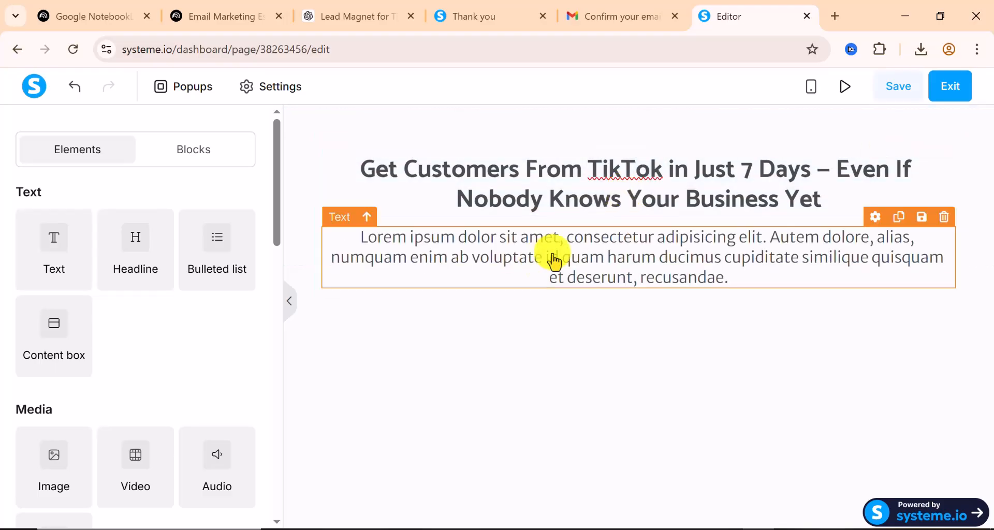
{"action": "left_click", "coordinate": [336, 20]}
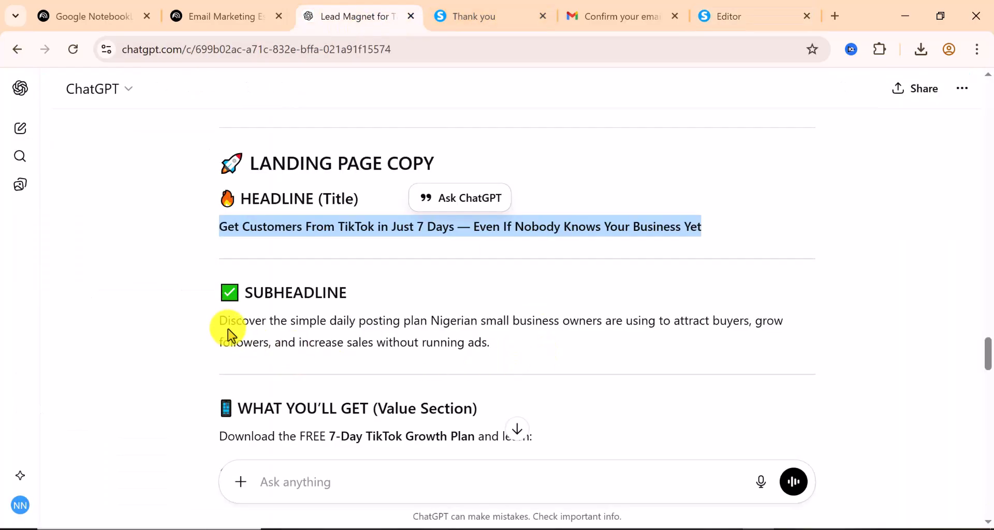
{"action": "left_click_drag", "start_coordinate": [220, 319], "coordinate": [550, 346]}
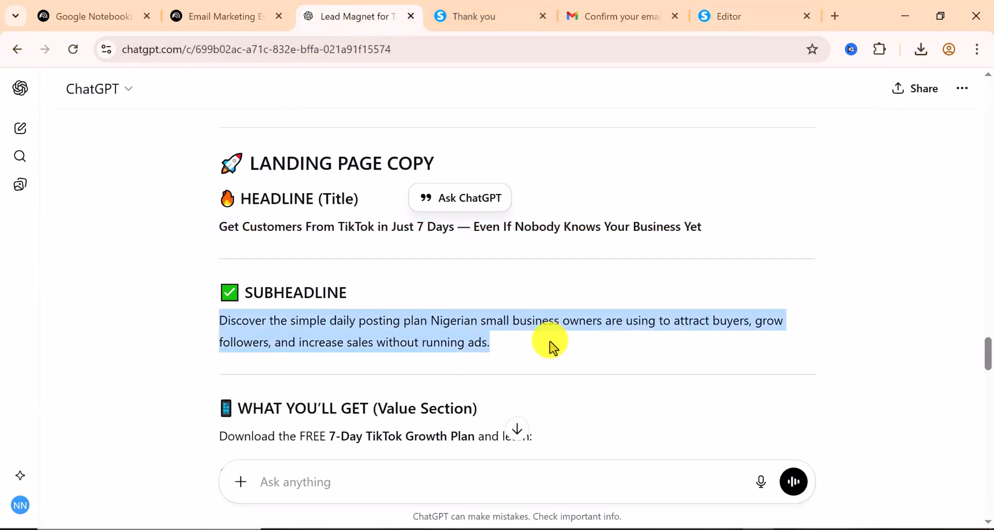
{"action": "right_click", "coordinate": [435, 330]}
{"action": "left_click", "coordinate": [483, 349]}
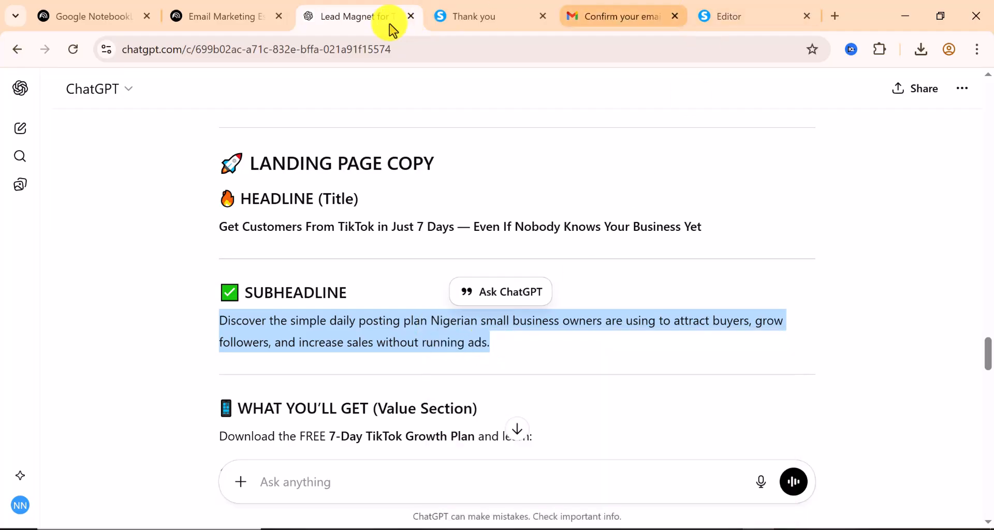
{"action": "left_click", "coordinate": [764, 18]}
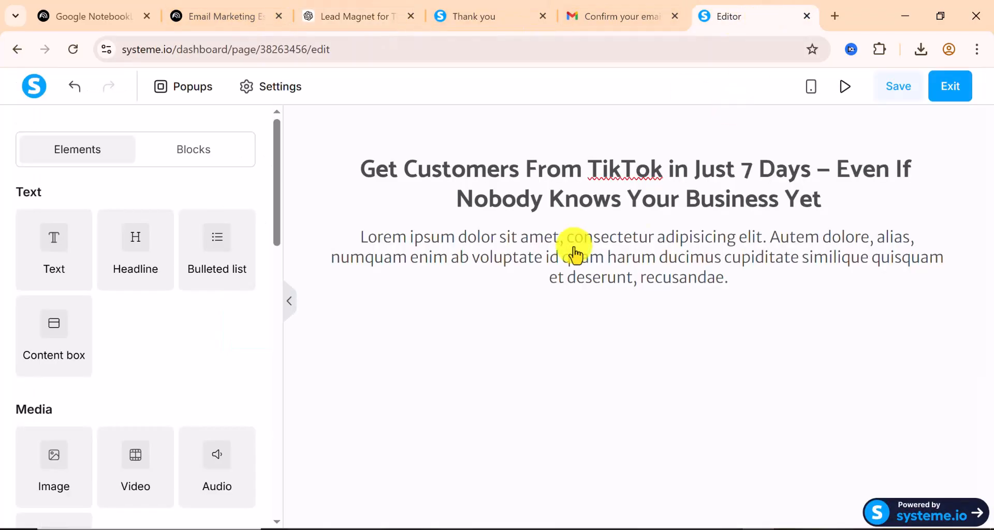
Replace the Lorem ipsum placeholder paragraph with the copied subheadline
{"action": "left_click", "coordinate": [563, 257]}
{"action": "key", "text": "ctrl+a"}
{"action": "right_click", "coordinate": [561, 250]}
{"action": "left_click", "coordinate": [608, 253]}
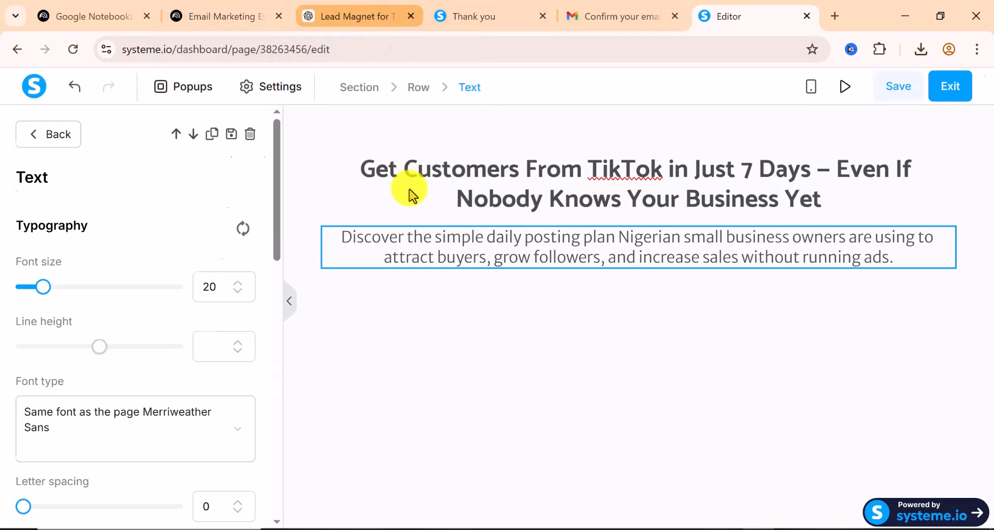
Copy the short body text pitching the FREE 7-Day TikTok Growth Plan from ChatGPT
{"action": "left_click", "coordinate": [363, 16]}
{"action": "scroll", "coordinate": [403, 334], "scroll_direction": "down", "scroll_amount": 5}
{"action": "scroll", "coordinate": [358, 314], "scroll_direction": "down", "scroll_amount": 10}
{"action": "scroll", "coordinate": [358, 314], "scroll_direction": "down", "scroll_amount": 10}
{"action": "scroll", "coordinate": [356, 310], "scroll_direction": "down", "scroll_amount": 5}
{"action": "scroll", "coordinate": [351, 298], "scroll_direction": "up", "scroll_amount": 6}
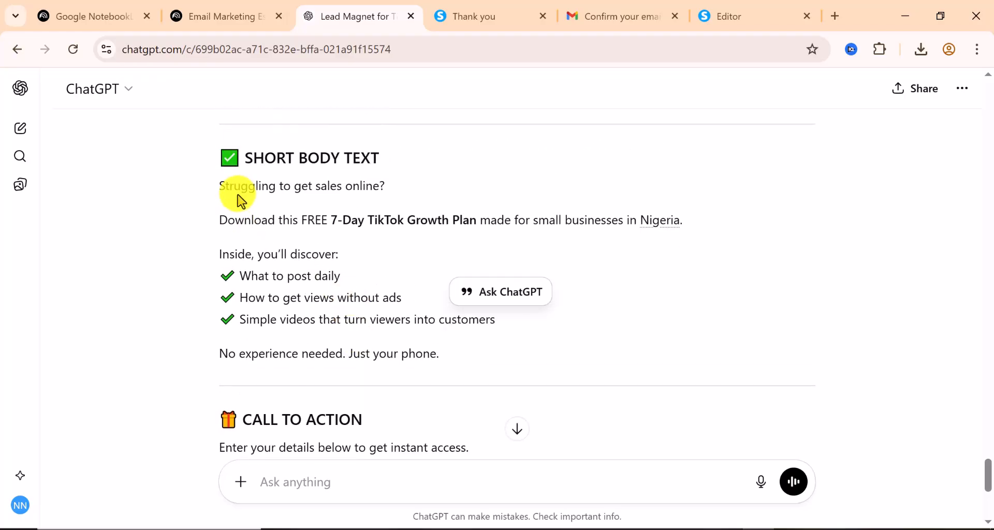
{"action": "left_click_drag", "start_coordinate": [219, 186], "coordinate": [430, 354]}
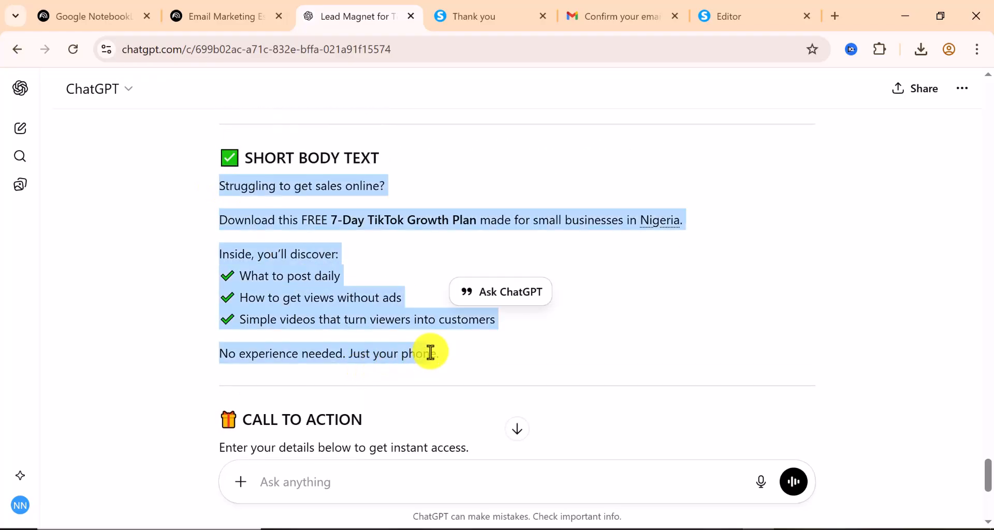
{"action": "right_click", "coordinate": [266, 188]}
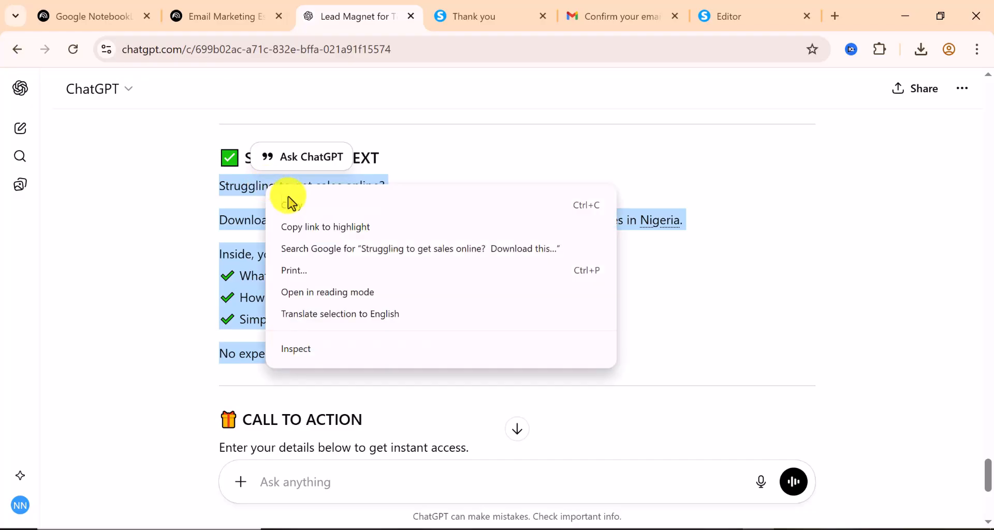
{"action": "left_click", "coordinate": [288, 204]}
{"action": "left_click", "coordinate": [740, 20]}
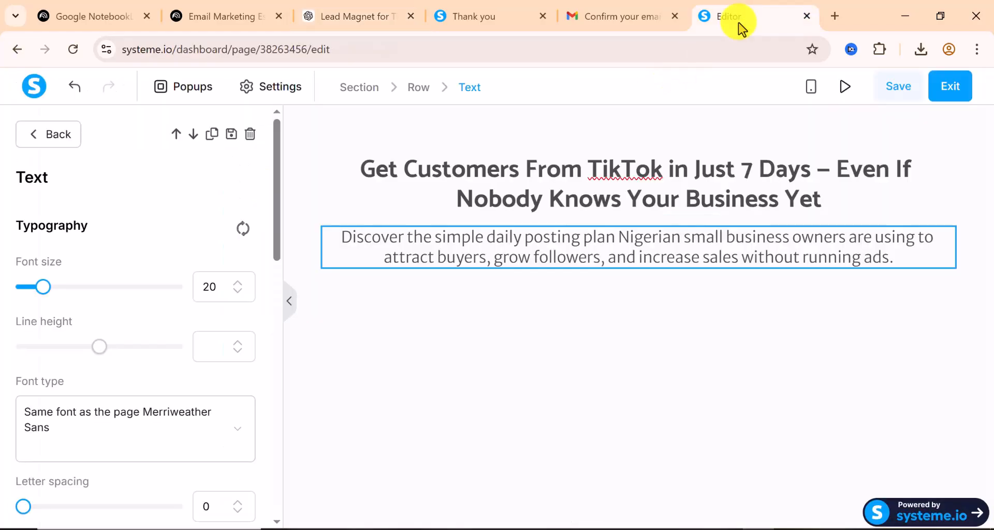
Add a text block below the subheadline and paste the body copy into it
{"action": "left_click", "coordinate": [32, 139]}
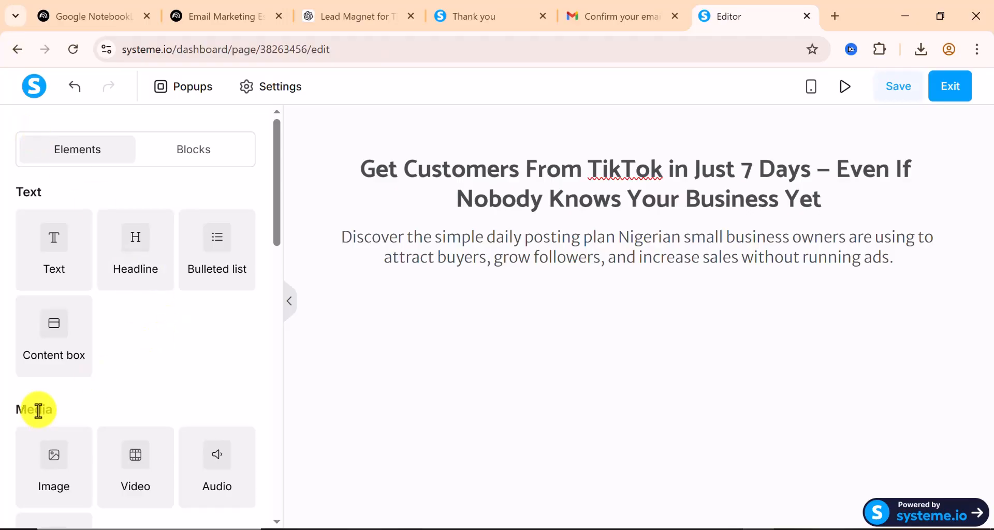
{"action": "left_click", "coordinate": [50, 346]}
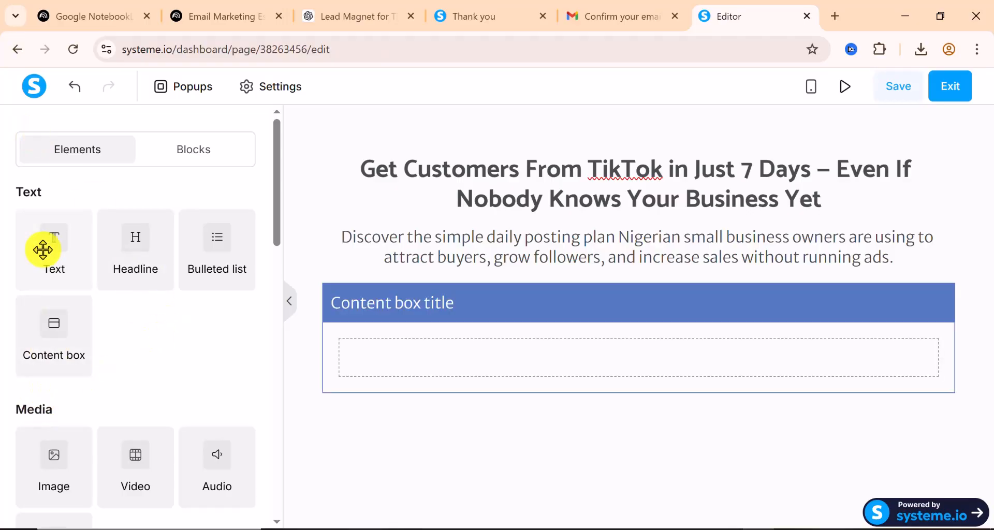
{"action": "left_click_drag", "start_coordinate": [43, 250], "coordinate": [525, 287]}
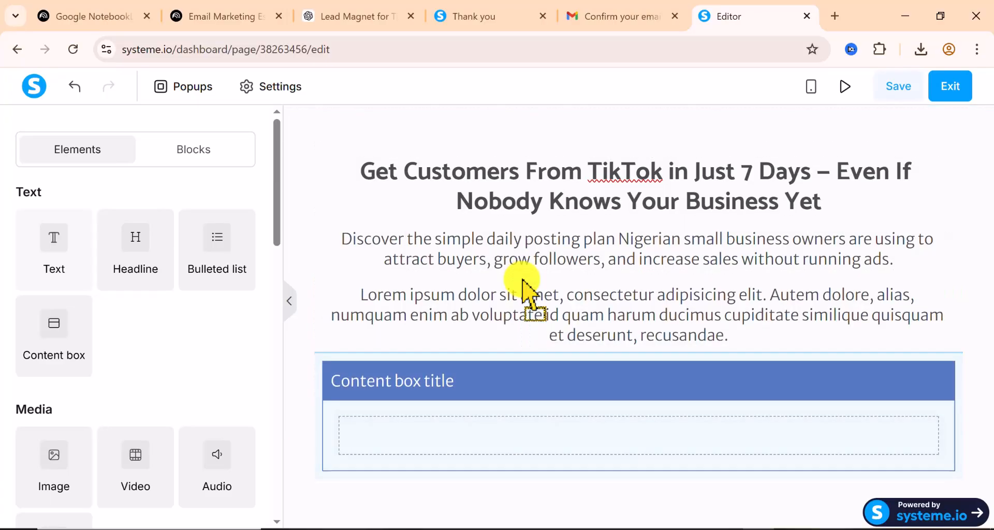
{"action": "triple_click", "coordinate": [508, 319]}
{"action": "right_click", "coordinate": [507, 313]}
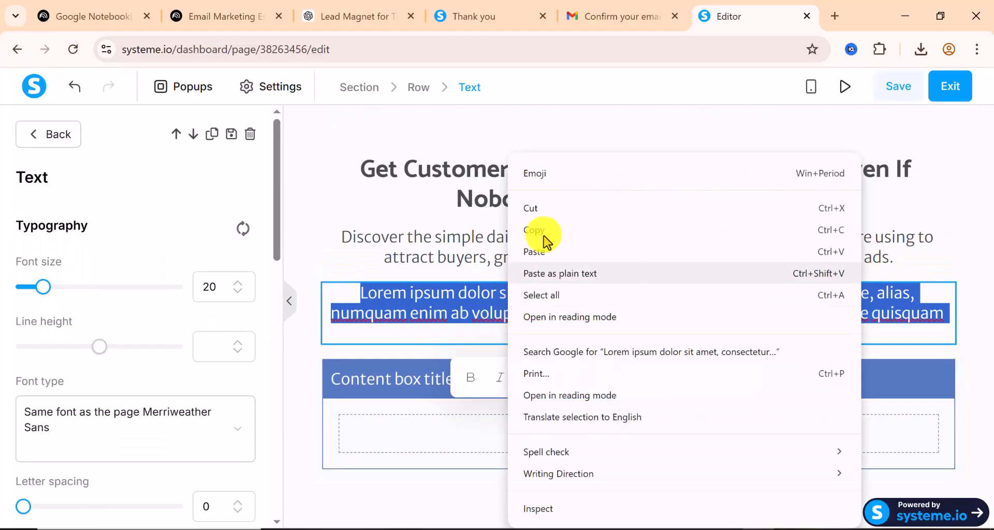
{"action": "left_click", "coordinate": [543, 253]}
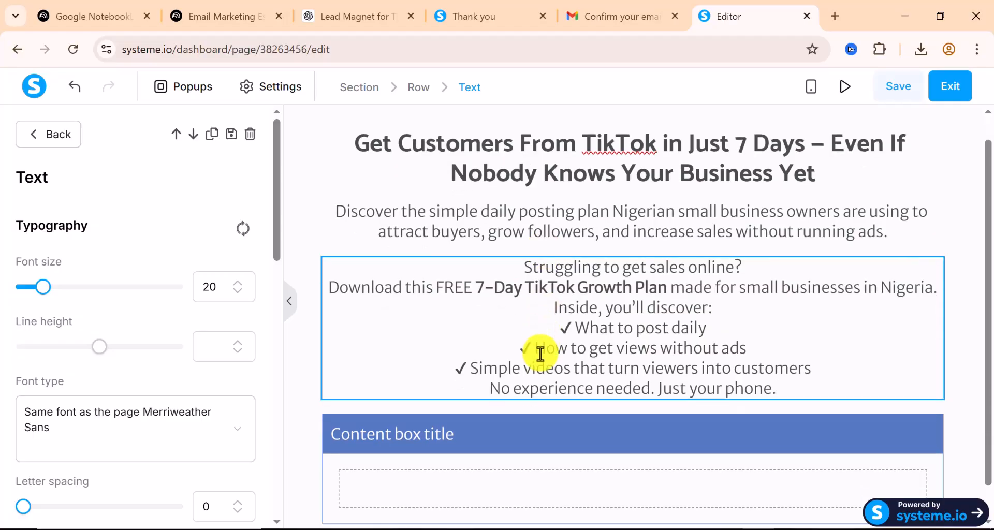
{"action": "scroll", "coordinate": [547, 372], "scroll_direction": "down", "scroll_amount": 1}
{"action": "left_click", "coordinate": [530, 418]}
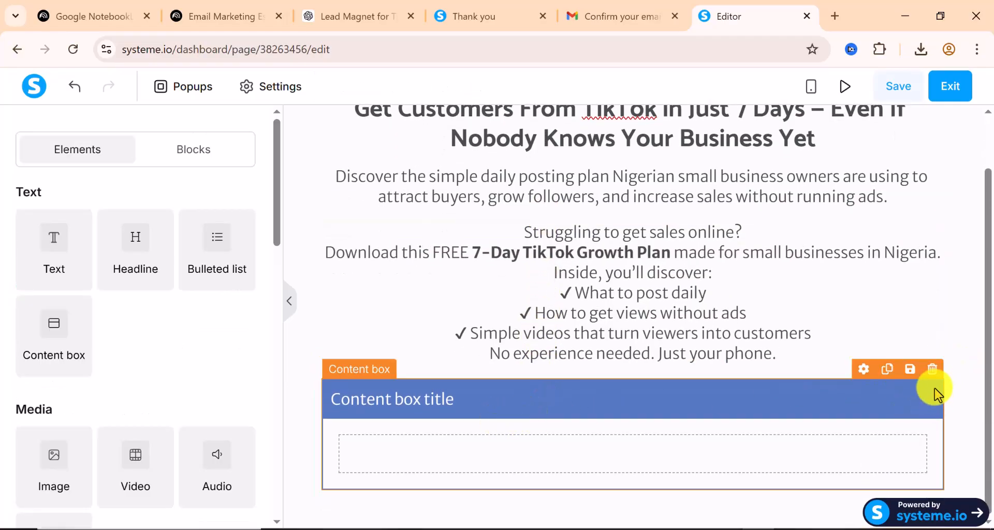
Delete the empty content box and left-align the 7-Day TikTok Growth Plan body text
{"action": "left_click", "coordinate": [933, 373]}
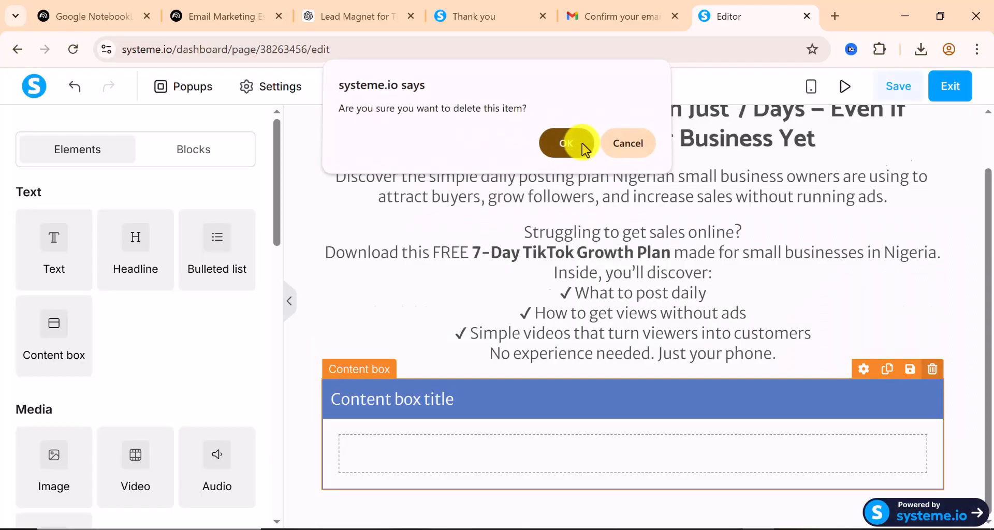
{"action": "left_click", "coordinate": [582, 149]}
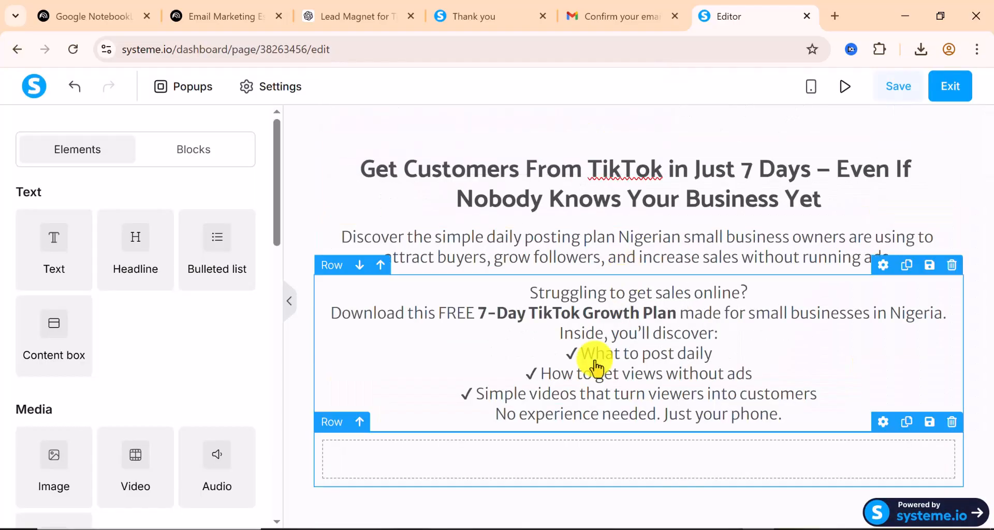
{"action": "left_click", "coordinate": [594, 359]}
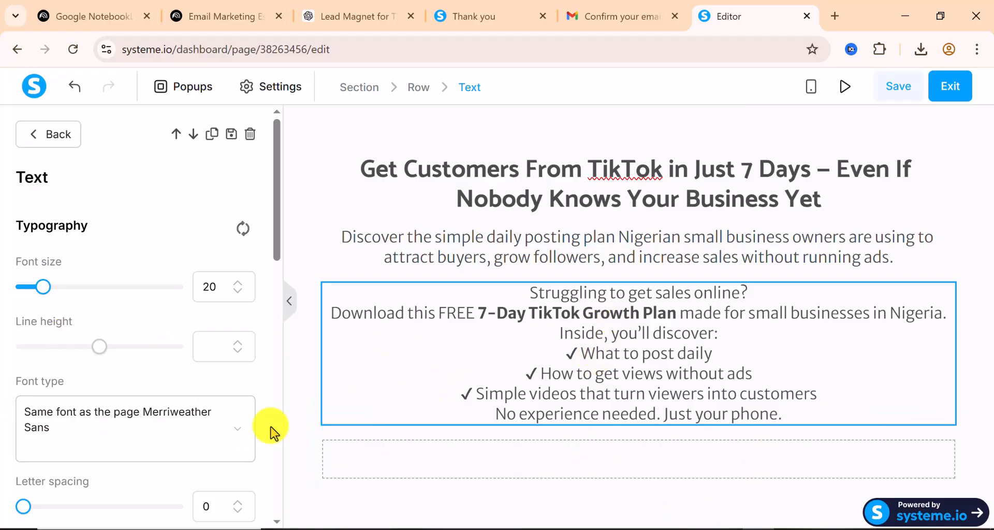
{"action": "scroll", "coordinate": [49, 359], "scroll_direction": "down", "scroll_amount": 3}
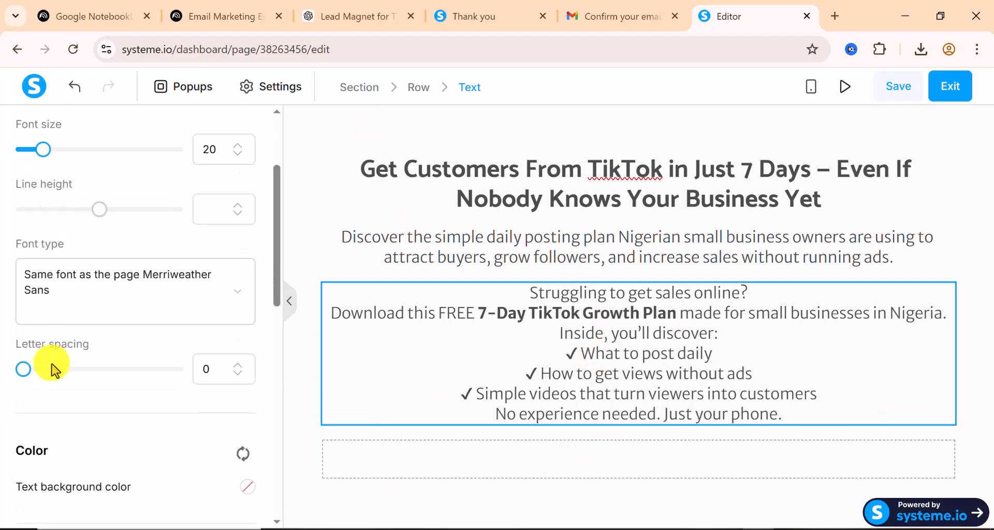
{"action": "scroll", "coordinate": [52, 368], "scroll_direction": "down", "scroll_amount": 10}
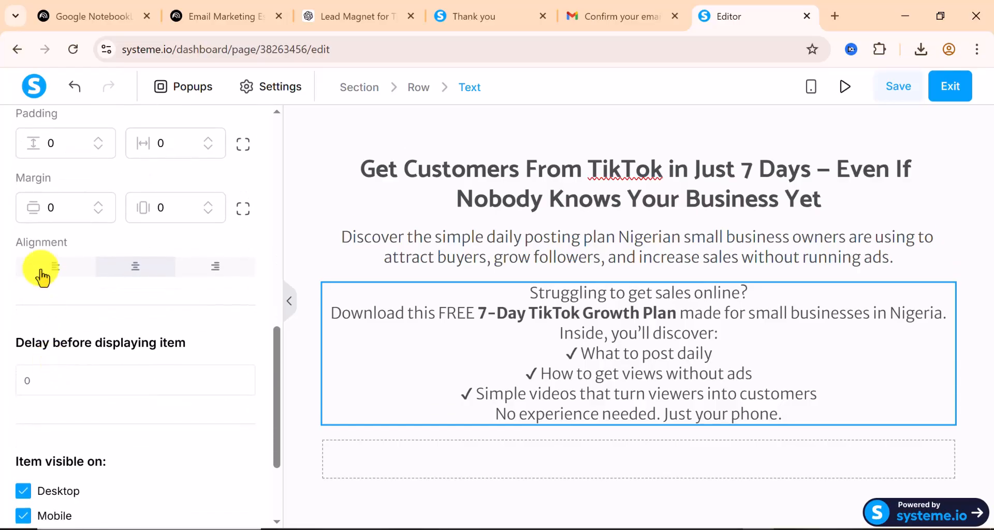
{"action": "left_click", "coordinate": [54, 266]}
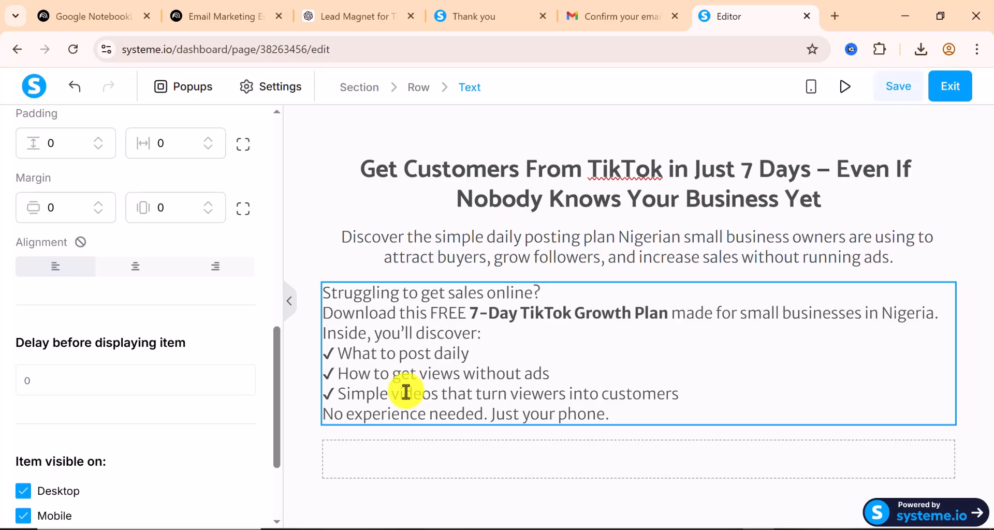
{"action": "scroll", "coordinate": [205, 378], "scroll_direction": "up", "scroll_amount": 10}
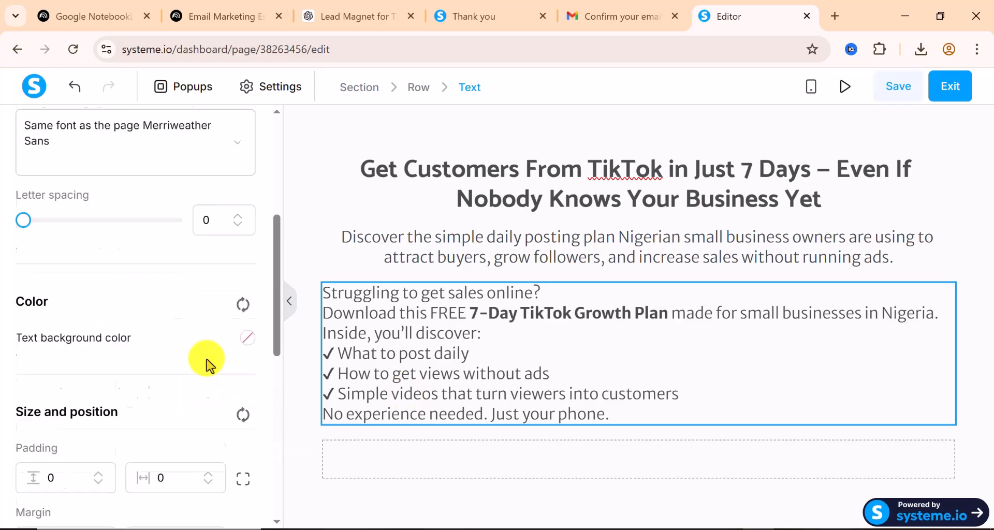
{"action": "scroll", "coordinate": [113, 210], "scroll_direction": "up", "scroll_amount": 2}
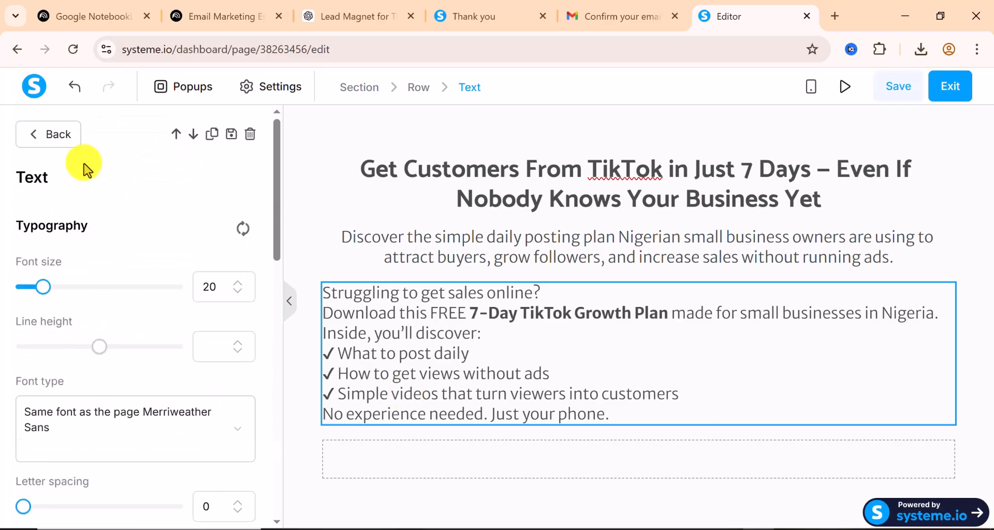
{"action": "left_click", "coordinate": [34, 144]}
Add a form input field below the body text and set its input type to First name
{"action": "scroll", "coordinate": [214, 368], "scroll_direction": "down", "scroll_amount": 5}
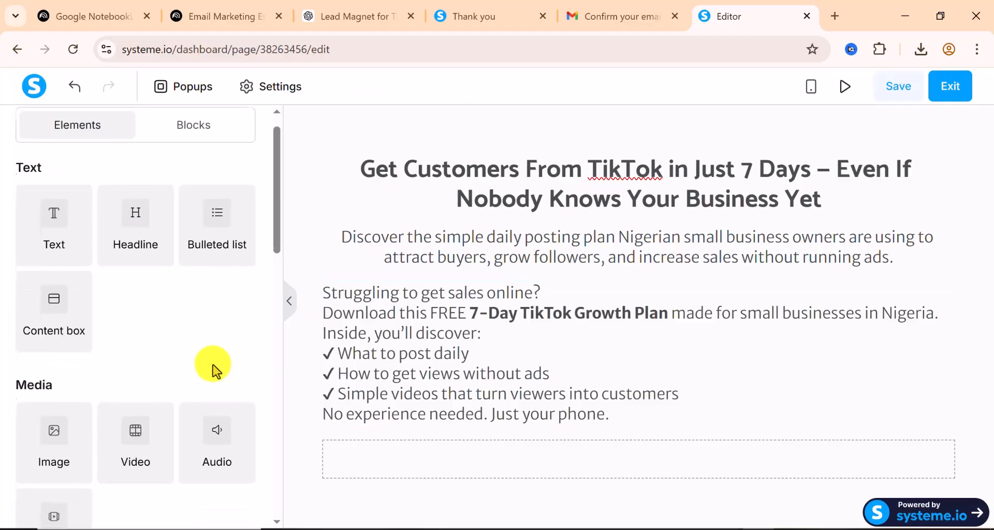
{"action": "scroll", "coordinate": [214, 368], "scroll_direction": "down", "scroll_amount": 3}
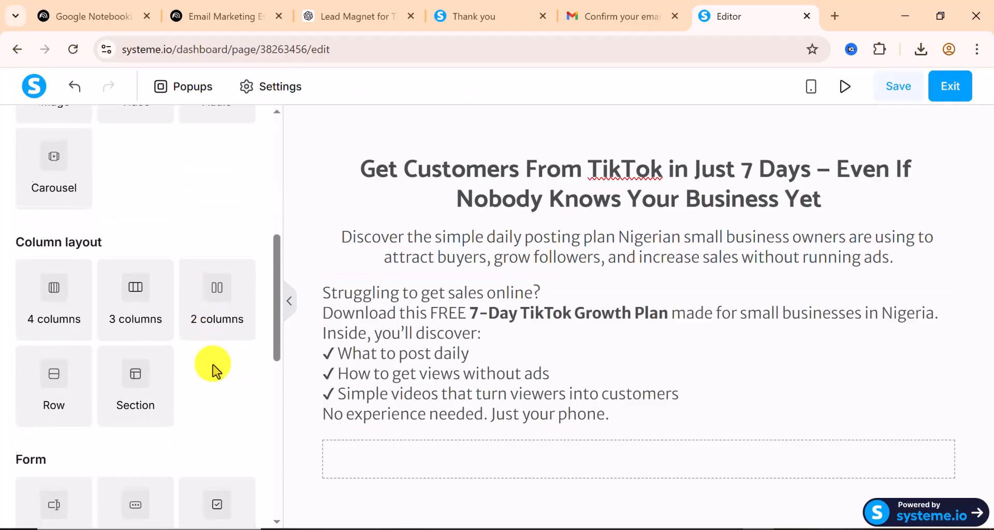
{"action": "scroll", "coordinate": [213, 368], "scroll_direction": "down", "scroll_amount": 3}
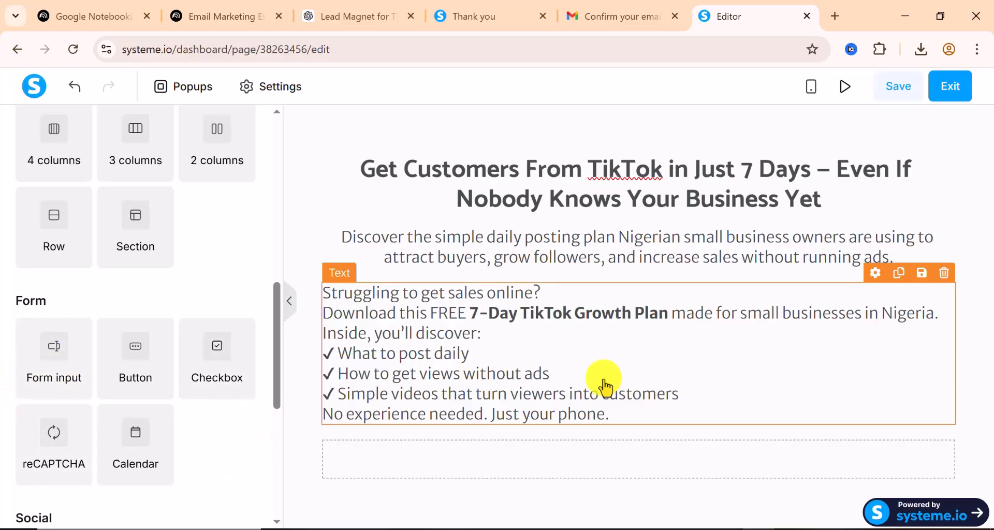
{"action": "left_click", "coordinate": [40, 365]}
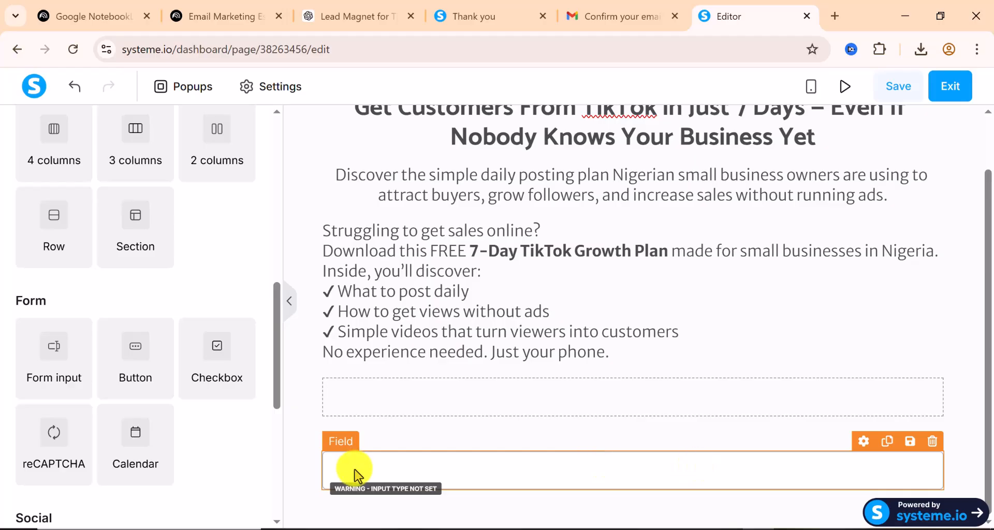
{"action": "left_click", "coordinate": [420, 477]}
{"action": "left_click", "coordinate": [420, 478]}
{"action": "left_click", "coordinate": [421, 478]}
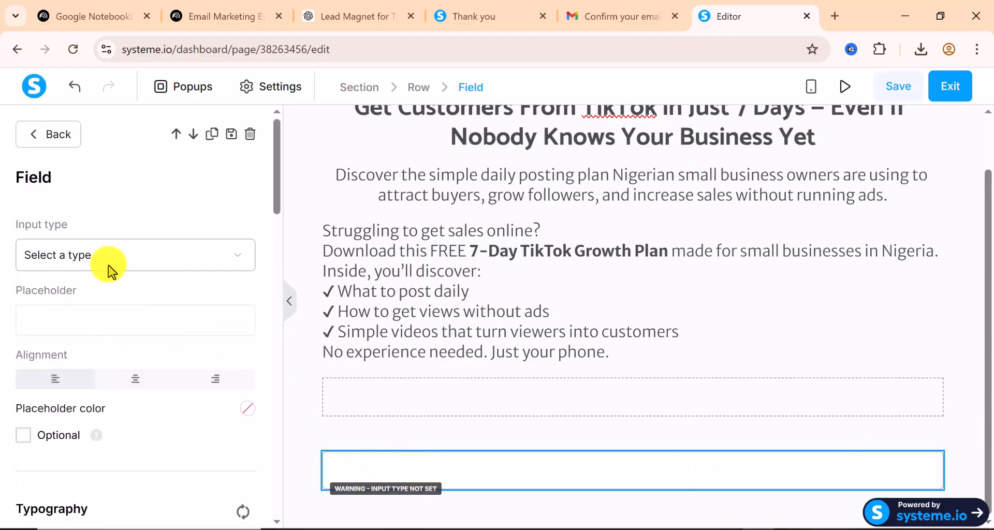
{"action": "left_click", "coordinate": [136, 268]}
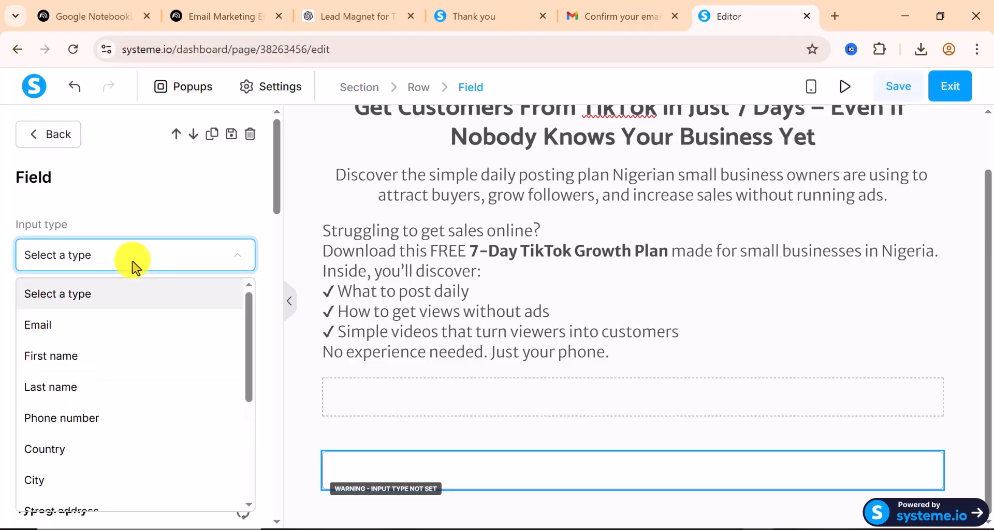
{"action": "left_click", "coordinate": [103, 356]}
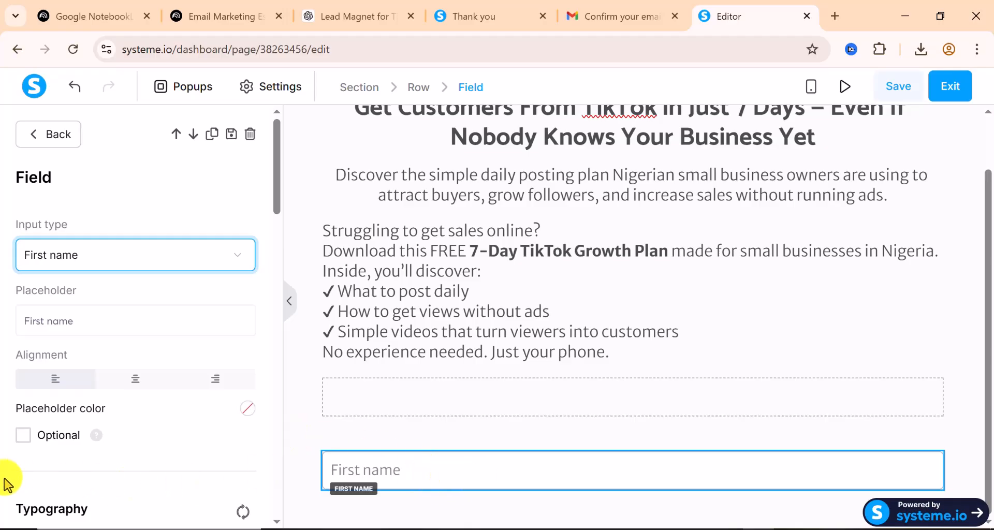
Look through the First name field's Typography, Border and Shadow settings
{"action": "scroll", "coordinate": [137, 445], "scroll_direction": "down", "scroll_amount": 5}
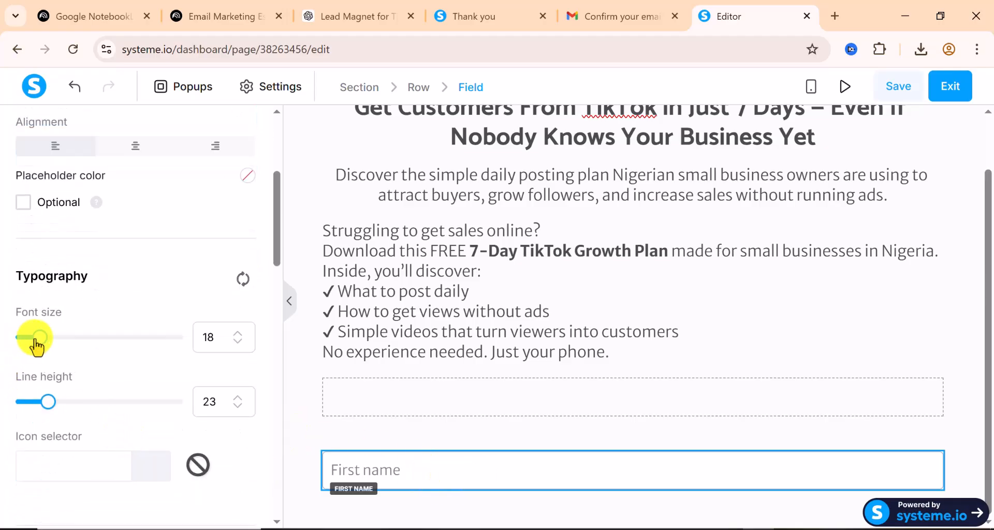
{"action": "scroll", "coordinate": [113, 396], "scroll_direction": "down", "scroll_amount": 5}
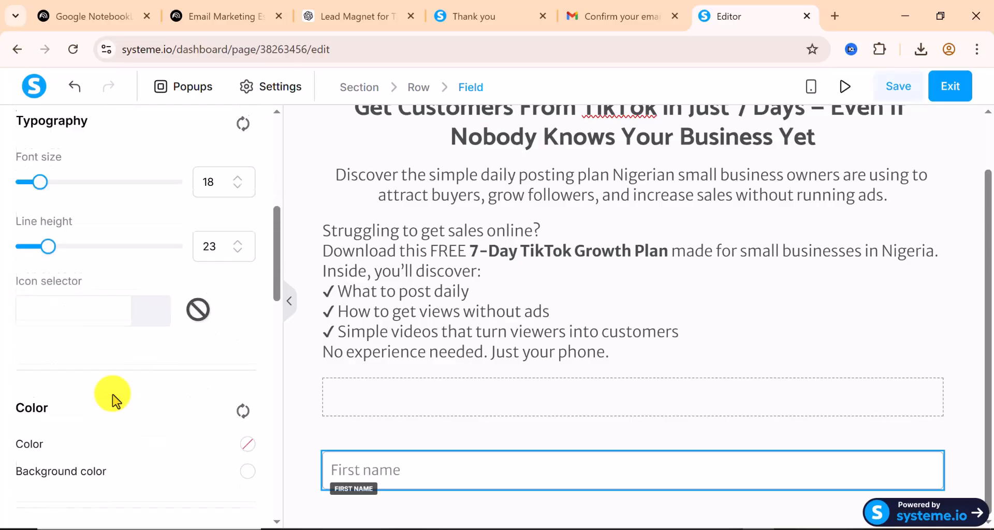
{"action": "scroll", "coordinate": [114, 399], "scroll_direction": "down", "scroll_amount": 9}
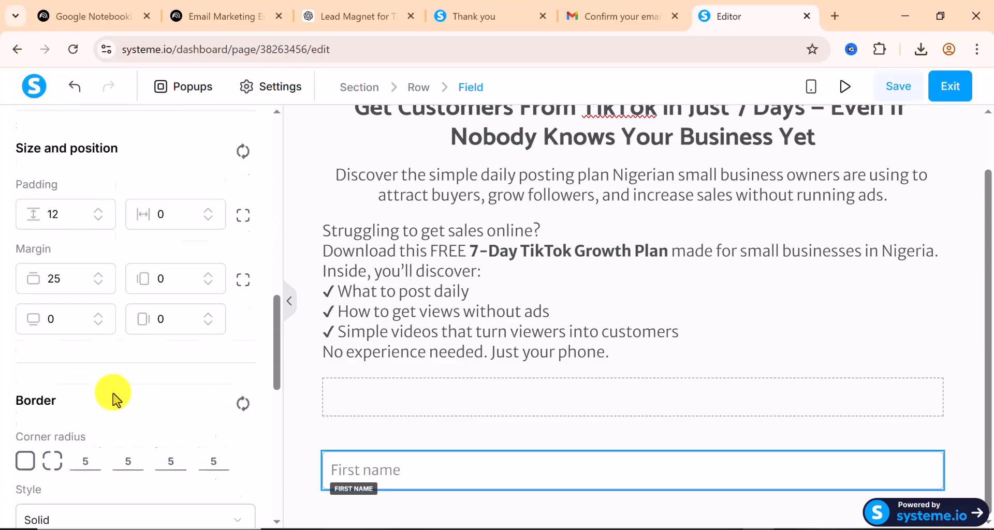
{"action": "scroll", "coordinate": [114, 399], "scroll_direction": "down", "scroll_amount": 4}
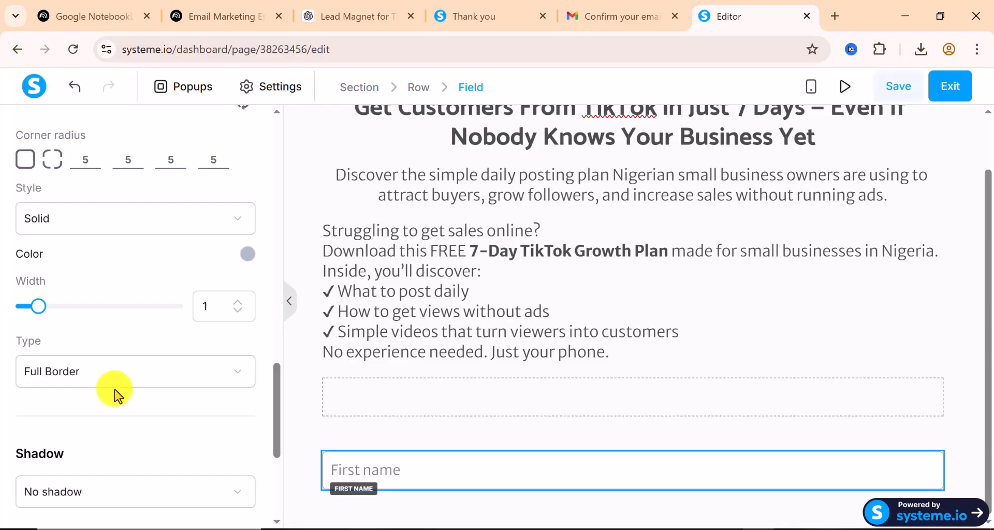
{"action": "scroll", "coordinate": [114, 396], "scroll_direction": "up", "scroll_amount": 20}
{"action": "scroll", "coordinate": [34, 186], "scroll_direction": "up", "scroll_amount": 2}
Place a new form input beneath the First name field
{"action": "left_click", "coordinate": [32, 149]}
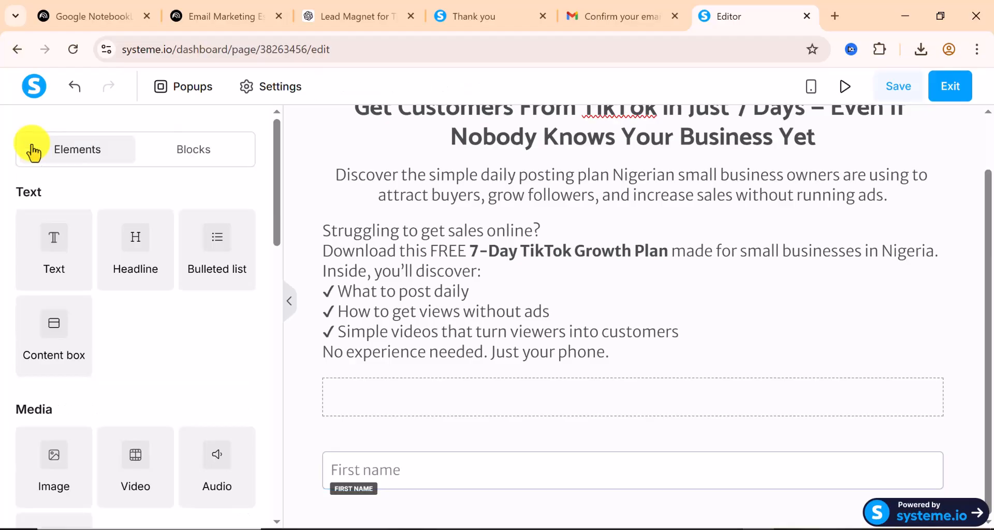
{"action": "scroll", "coordinate": [152, 366], "scroll_direction": "down", "scroll_amount": 14}
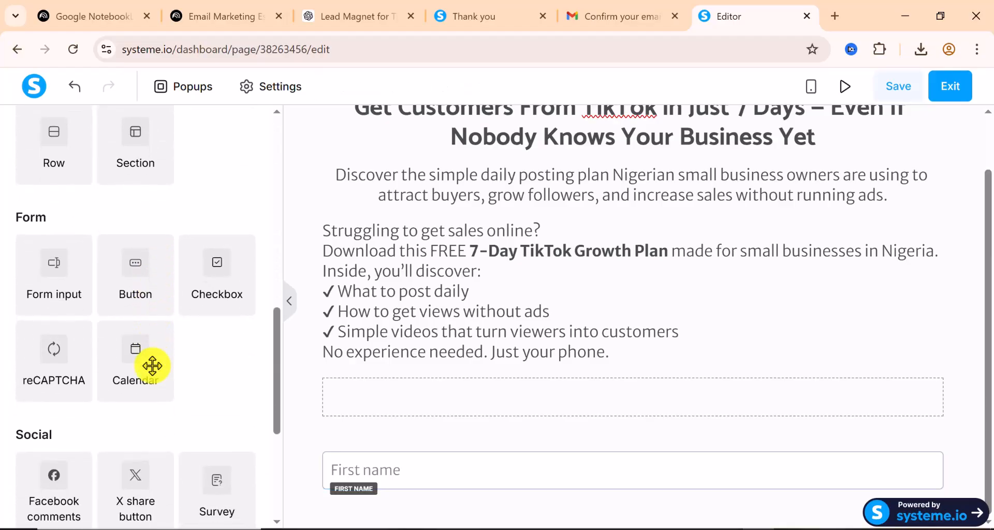
{"action": "scroll", "coordinate": [152, 366], "scroll_direction": "down", "scroll_amount": 5}
{"action": "scroll", "coordinate": [153, 366], "scroll_direction": "up", "scroll_amount": 2}
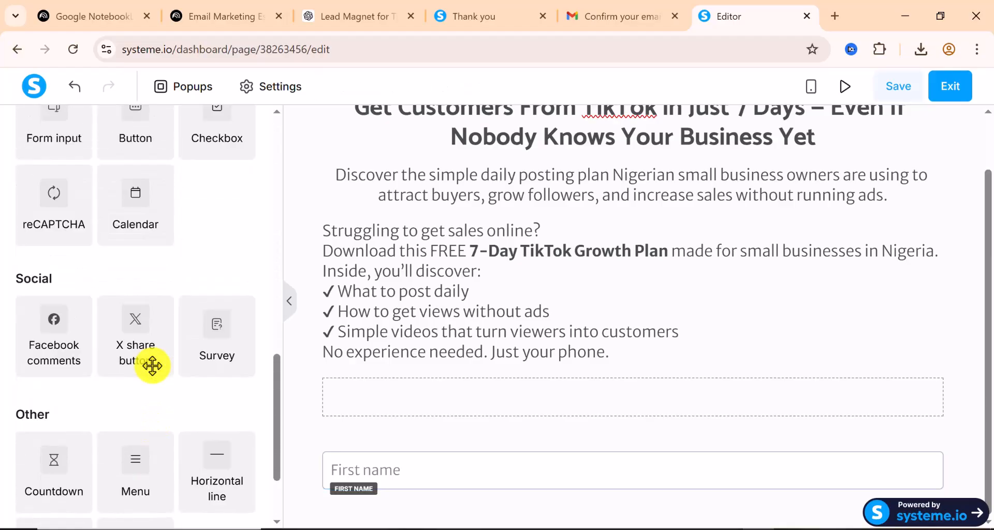
{"action": "scroll", "coordinate": [152, 366], "scroll_direction": "up", "scroll_amount": 2}
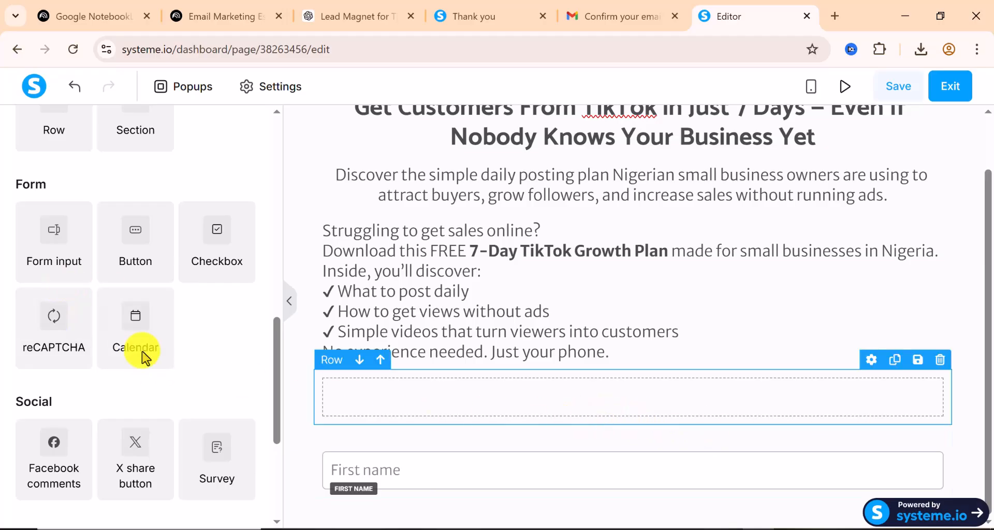
{"action": "left_click_drag", "start_coordinate": [56, 243], "coordinate": [508, 492]}
Set the new field's input type to Email and review its settings
{"action": "scroll", "coordinate": [508, 456], "scroll_direction": "down", "scroll_amount": 1}
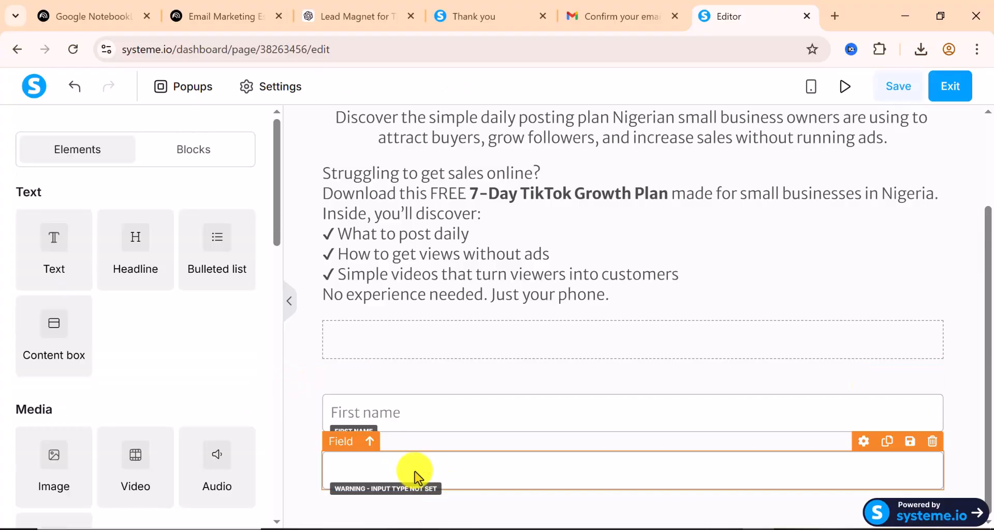
{"action": "left_click", "coordinate": [418, 475]}
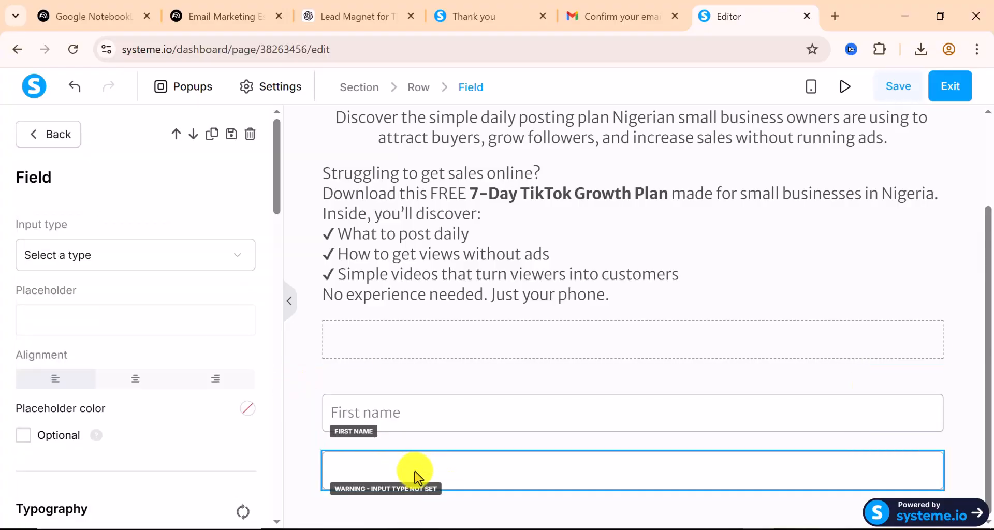
{"action": "left_click", "coordinate": [145, 256]}
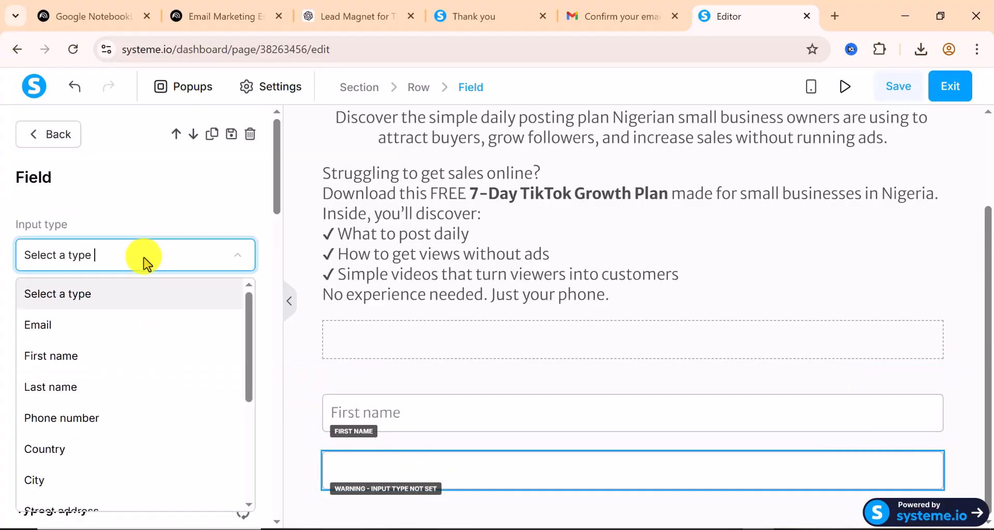
{"action": "left_click", "coordinate": [82, 335]}
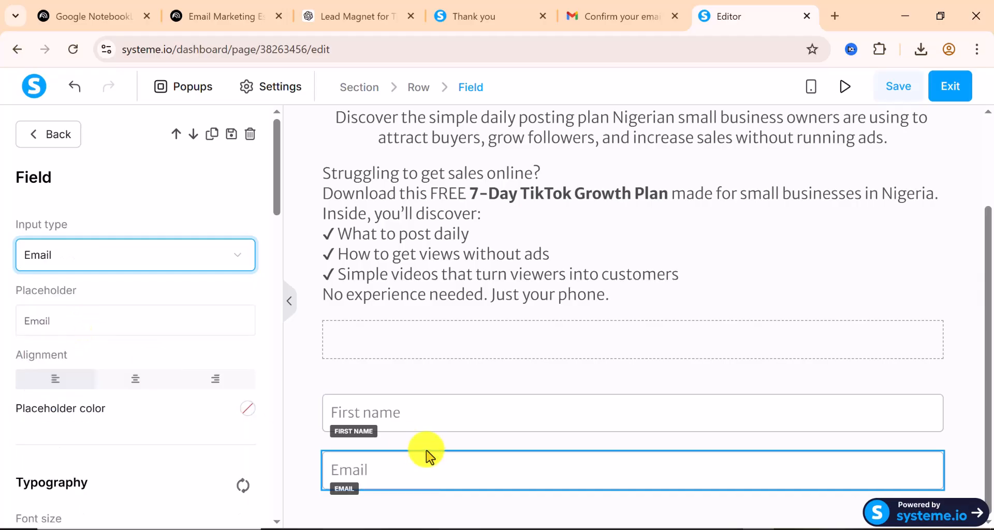
{"action": "scroll", "coordinate": [123, 411], "scroll_direction": "down", "scroll_amount": 3}
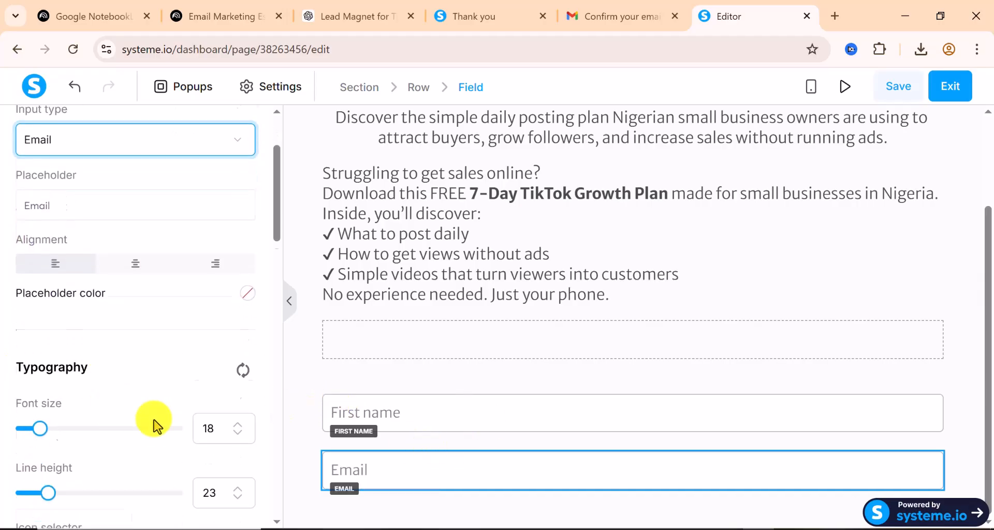
{"action": "scroll", "coordinate": [113, 417], "scroll_direction": "down", "scroll_amount": 3}
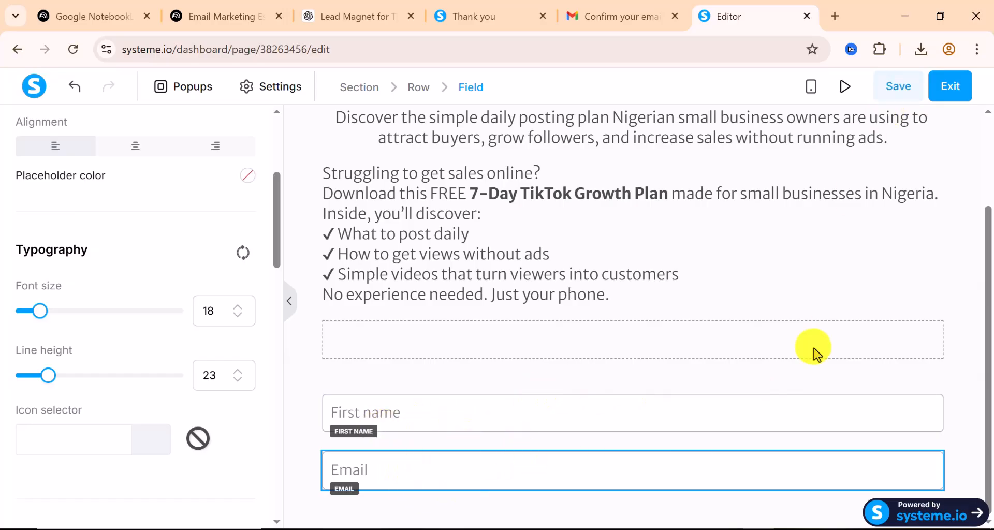
{"action": "scroll", "coordinate": [152, 410], "scroll_direction": "down", "scroll_amount": 1}
{"action": "scroll", "coordinate": [150, 408], "scroll_direction": "down", "scroll_amount": 6}
{"action": "scroll", "coordinate": [150, 408], "scroll_direction": "up", "scroll_amount": 8}
{"action": "scroll", "coordinate": [150, 410], "scroll_direction": "up", "scroll_amount": 3}
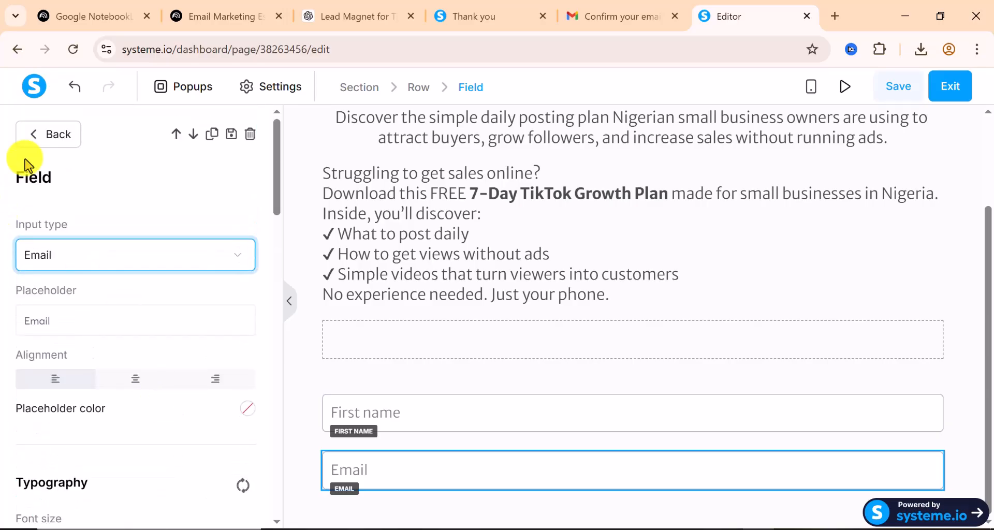
Drop a Button element below the Email field, creating a 'Click here' button
{"action": "left_click", "coordinate": [44, 145]}
{"action": "scroll", "coordinate": [140, 381], "scroll_direction": "down", "scroll_amount": 5}
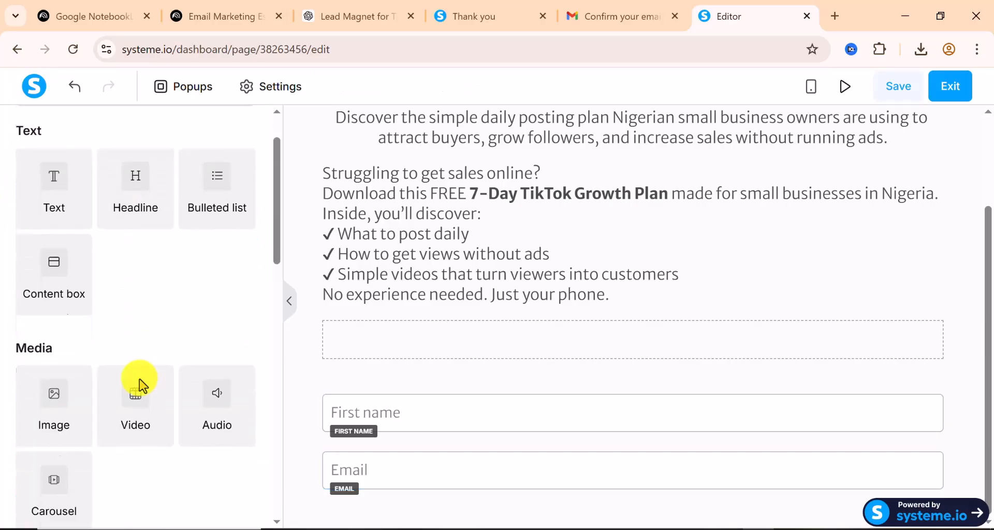
{"action": "scroll", "coordinate": [139, 383], "scroll_direction": "down", "scroll_amount": 8}
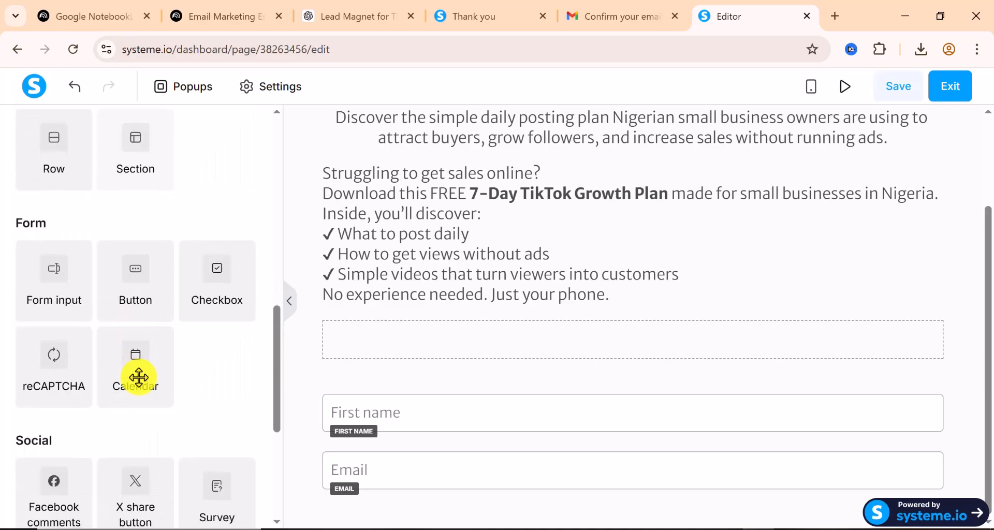
{"action": "scroll", "coordinate": [139, 376], "scroll_direction": "down", "scroll_amount": 5}
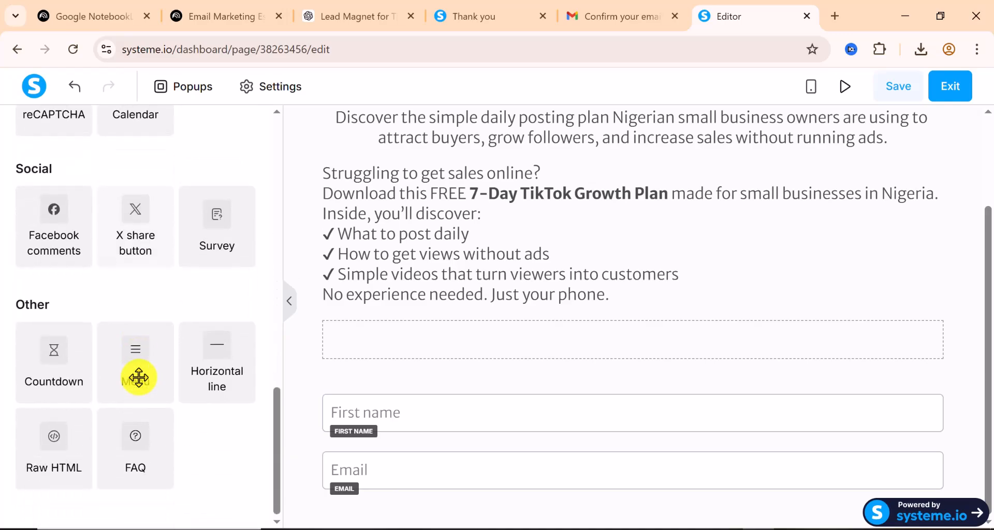
{"action": "scroll", "coordinate": [139, 377], "scroll_direction": "up", "scroll_amount": 8}
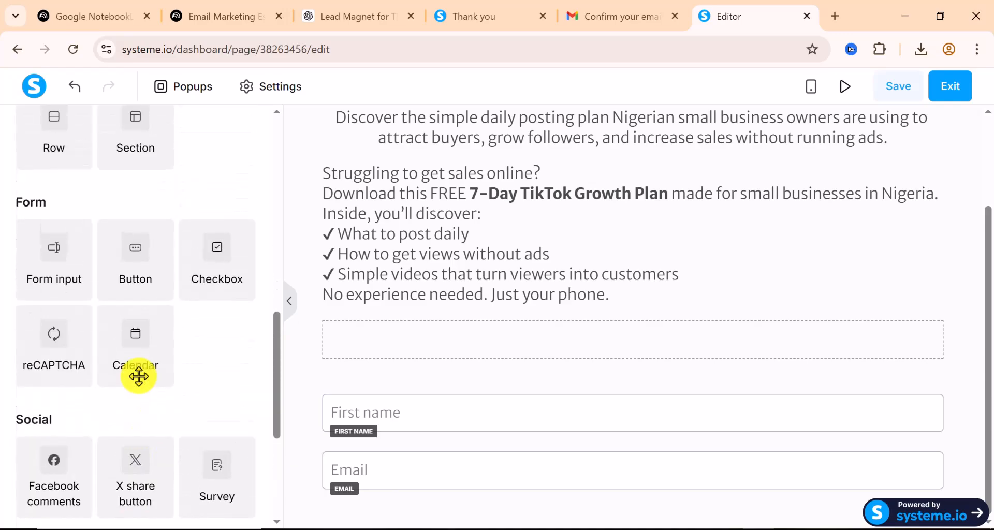
{"action": "scroll", "coordinate": [139, 377], "scroll_direction": "down", "scroll_amount": 1}
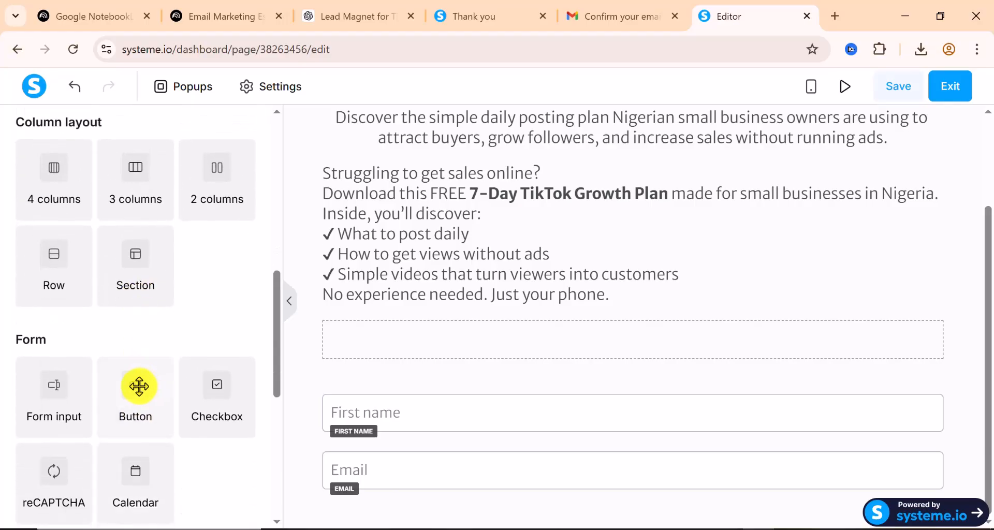
{"action": "left_click_drag", "start_coordinate": [136, 404], "coordinate": [475, 492]}
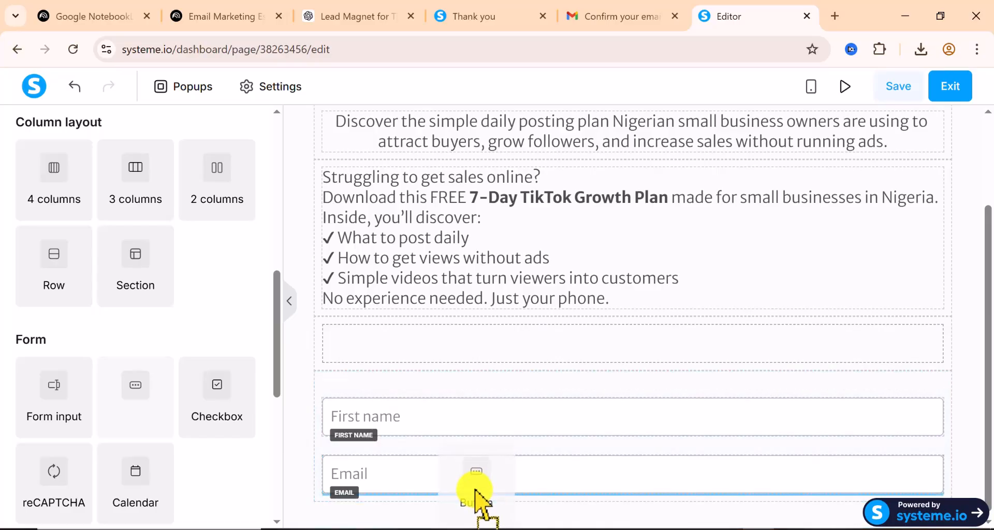
{"action": "left_click_drag", "start_coordinate": [475, 491], "coordinate": [475, 492]}
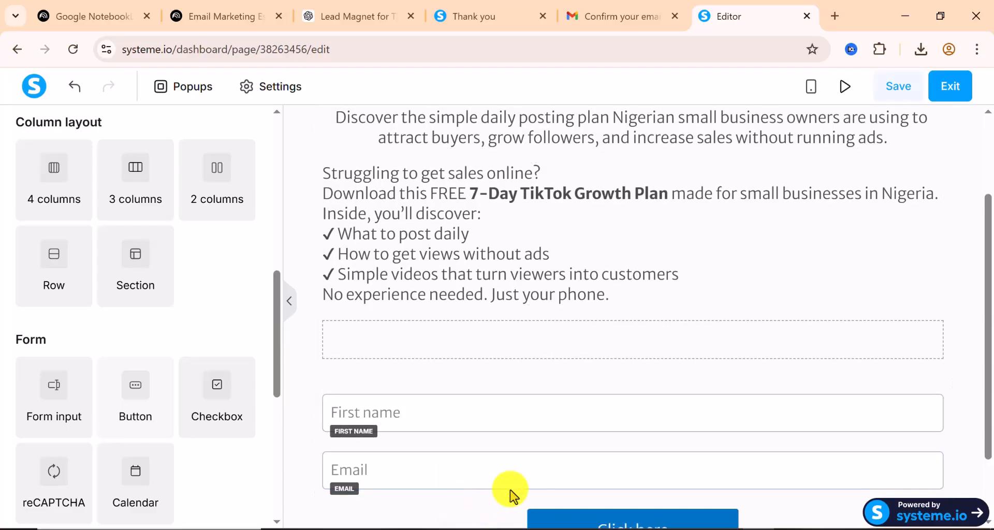
{"action": "scroll", "coordinate": [543, 489], "scroll_direction": "down", "scroll_amount": 2}
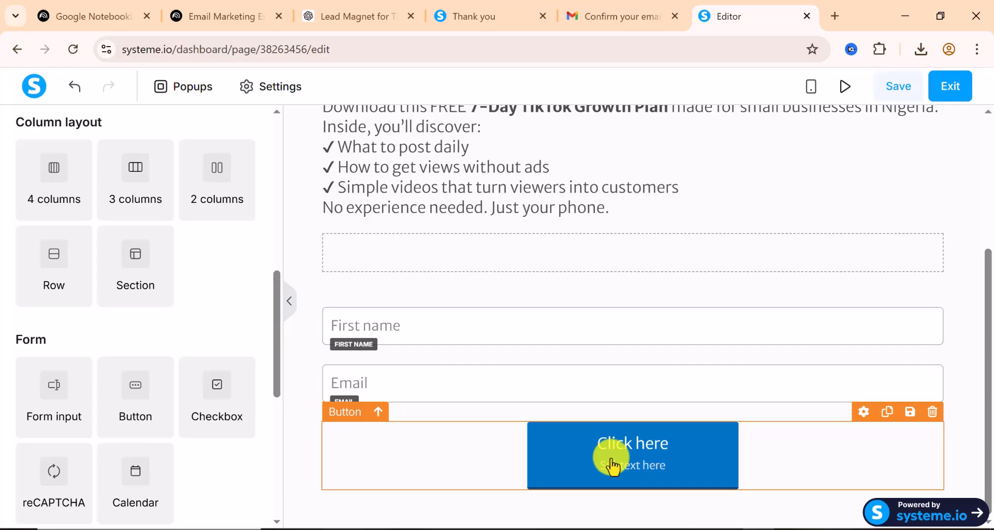
Select the opt-in form's 'Click here' button and scroll its settings down to the Typography section
{"action": "left_click", "coordinate": [612, 466]}
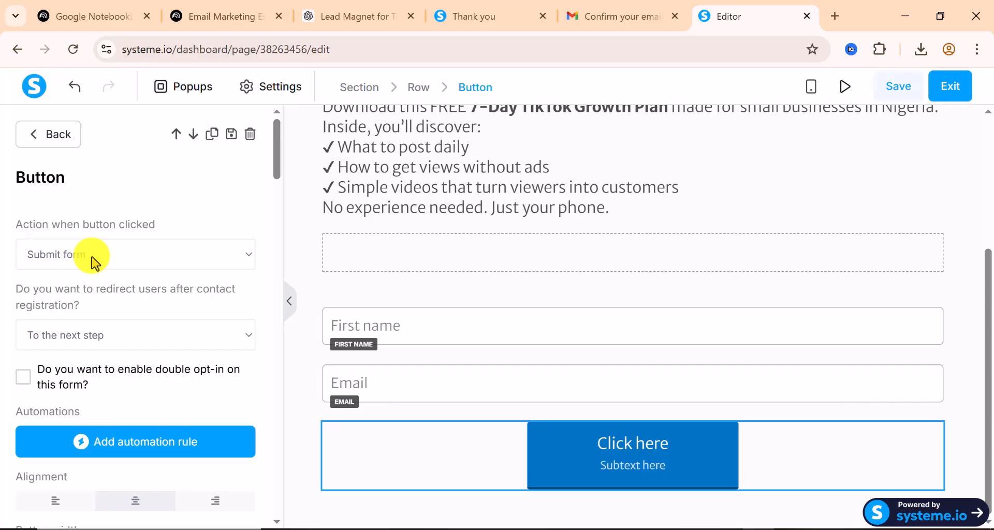
{"action": "scroll", "coordinate": [93, 262], "scroll_direction": "down", "scroll_amount": 2}
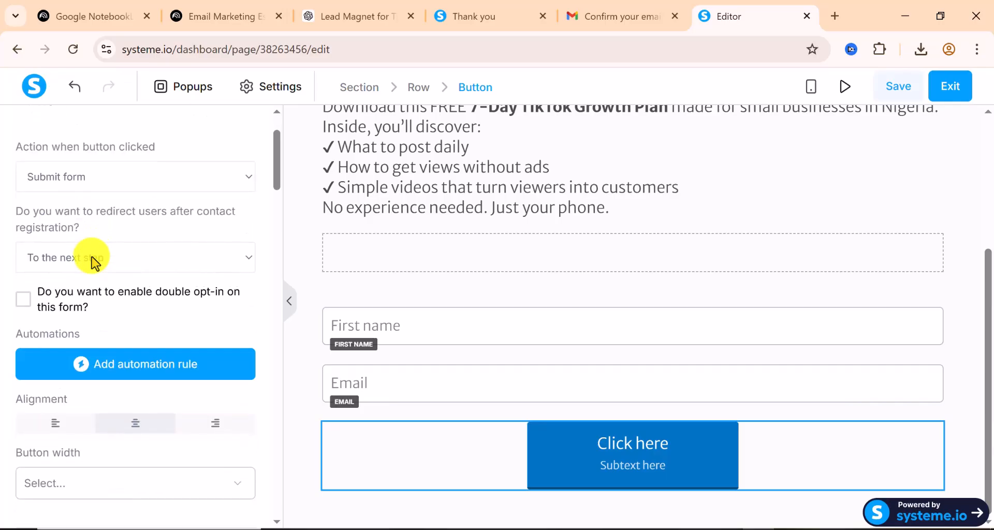
{"action": "scroll", "coordinate": [95, 264], "scroll_direction": "down", "scroll_amount": 1}
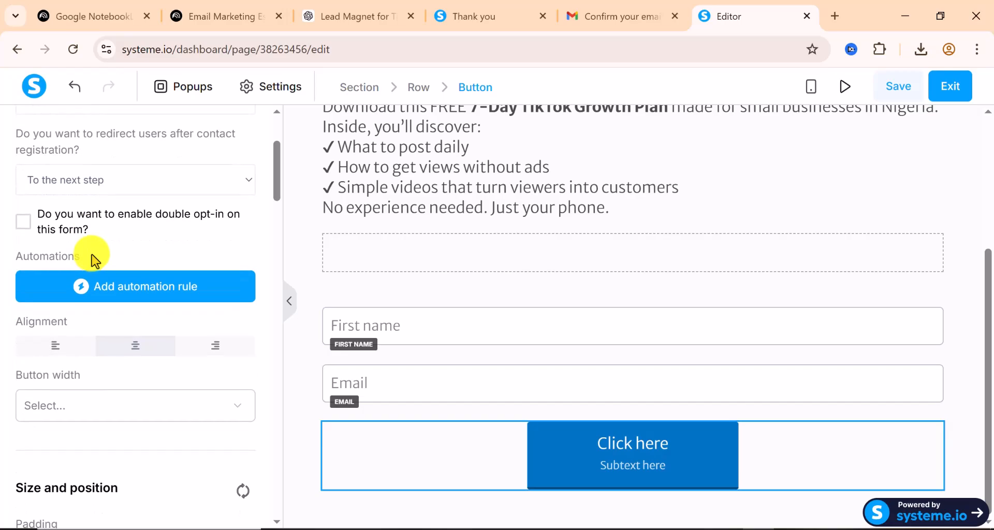
{"action": "scroll", "coordinate": [95, 259], "scroll_direction": "up", "scroll_amount": 4}
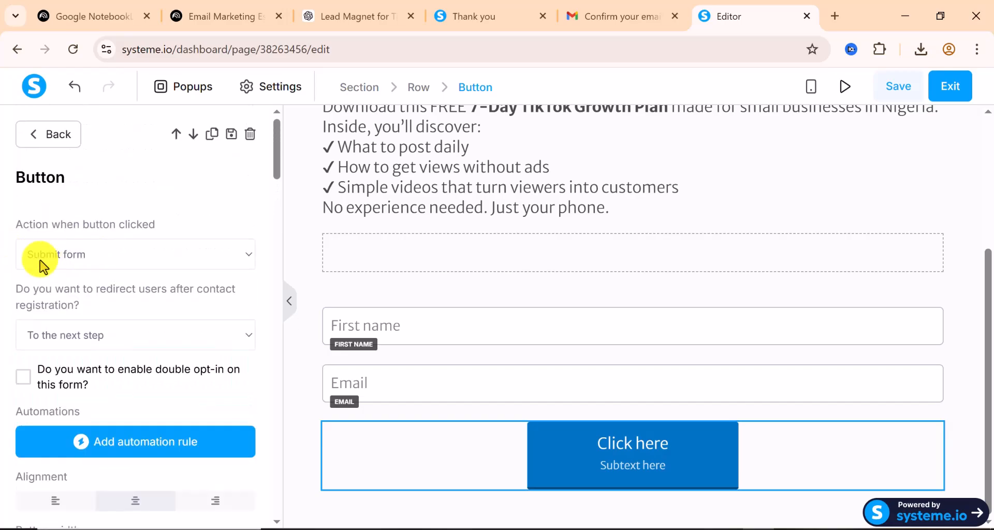
{"action": "left_click", "coordinate": [628, 458]}
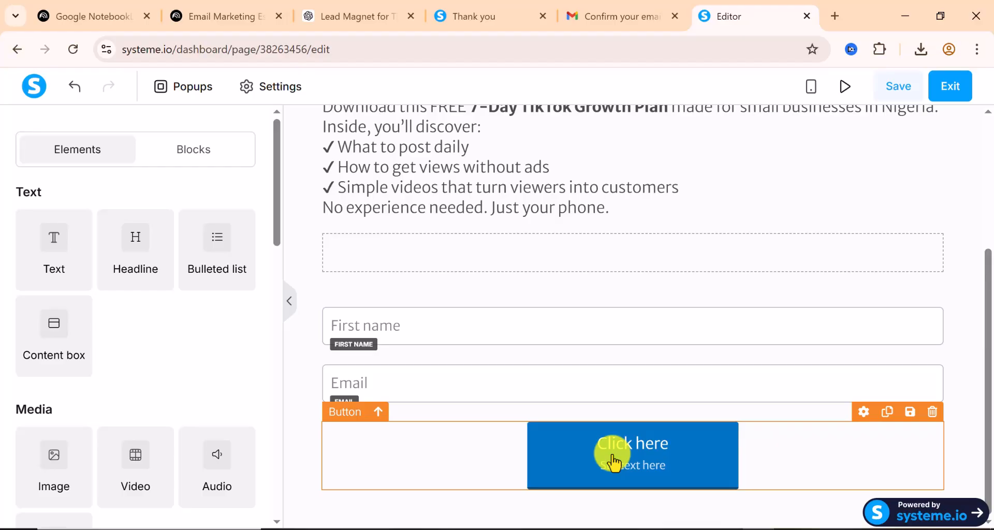
{"action": "left_click", "coordinate": [648, 457]}
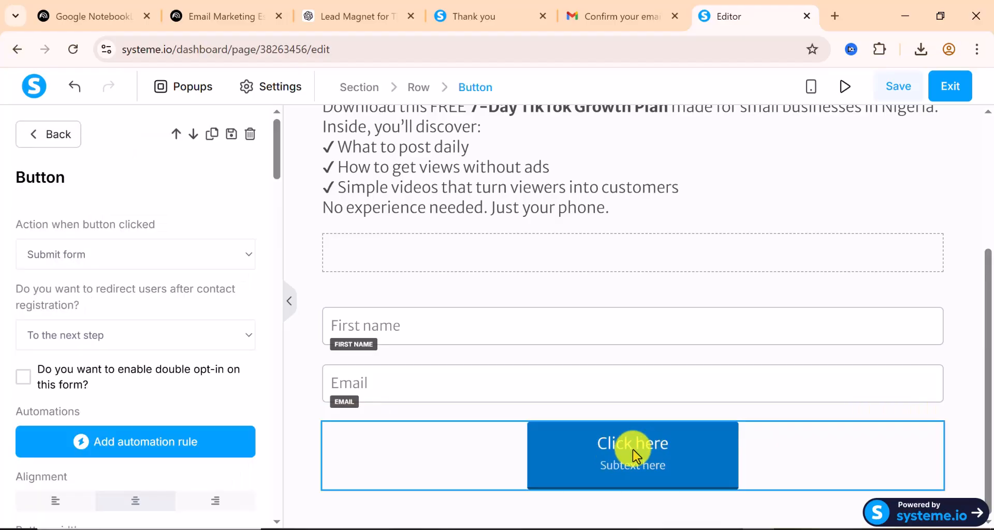
{"action": "scroll", "coordinate": [124, 339], "scroll_direction": "down", "scroll_amount": 1}
{"action": "scroll", "coordinate": [115, 344], "scroll_direction": "down", "scroll_amount": 10}
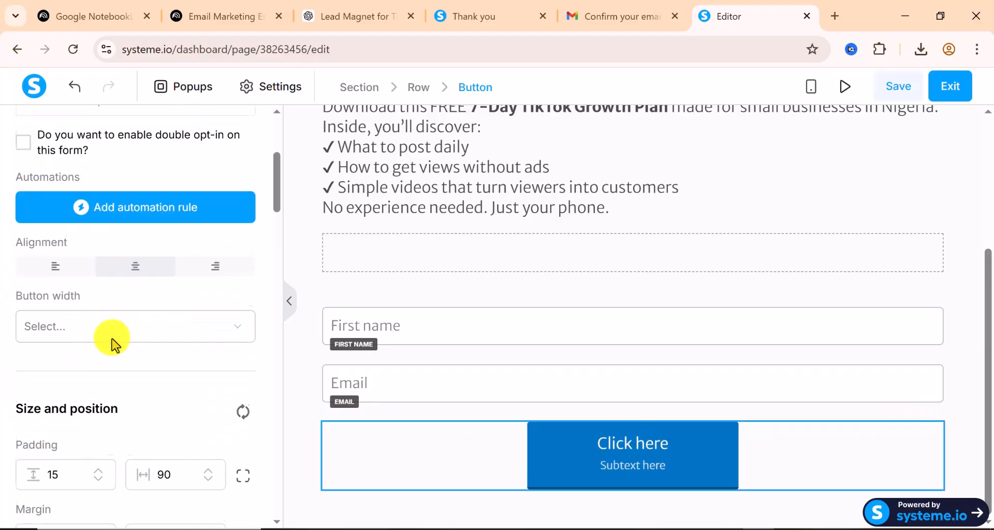
{"action": "scroll", "coordinate": [109, 339], "scroll_direction": "down", "scroll_amount": 3}
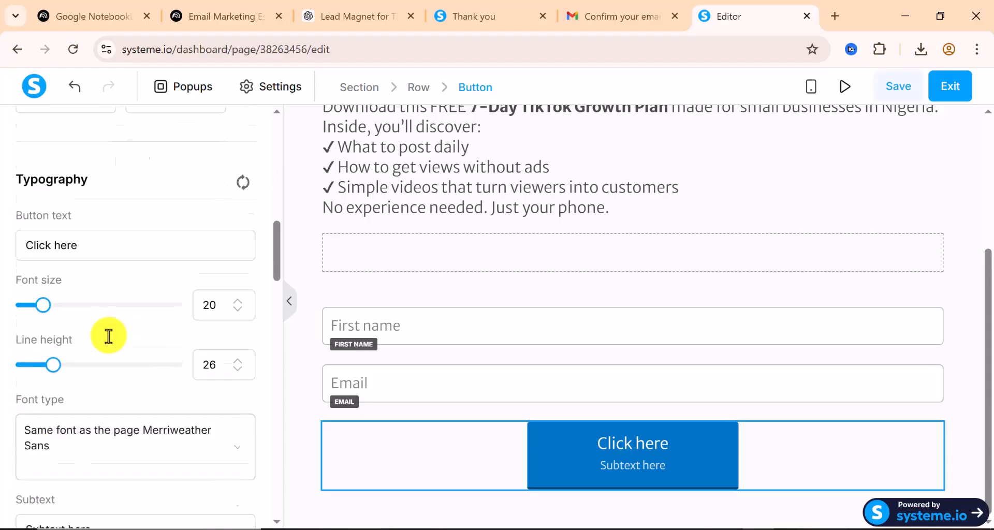
{"action": "scroll", "coordinate": [73, 316], "scroll_direction": "up", "scroll_amount": 1}
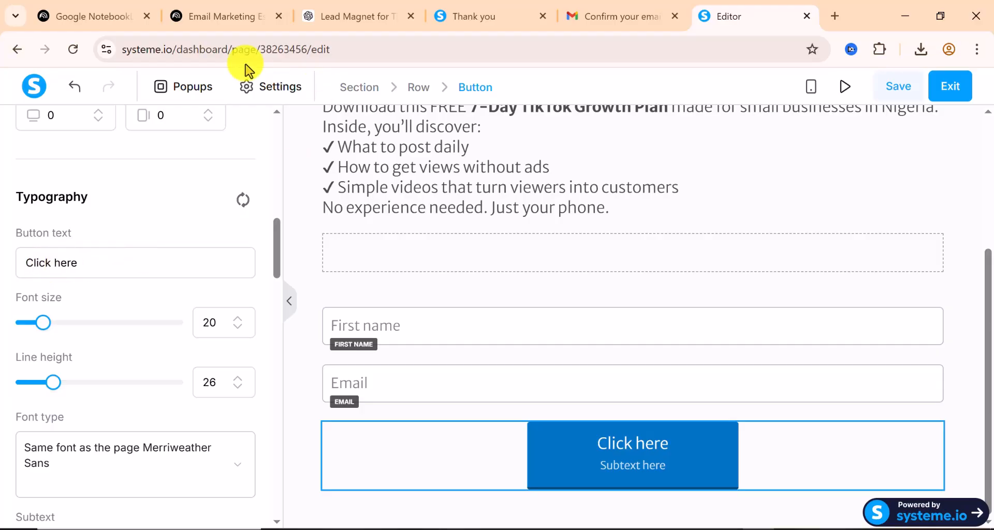
Copy 'Enter your details below to get instant access.' from the ChatGPT draft and return to the editor
{"action": "left_click", "coordinate": [365, 19]}
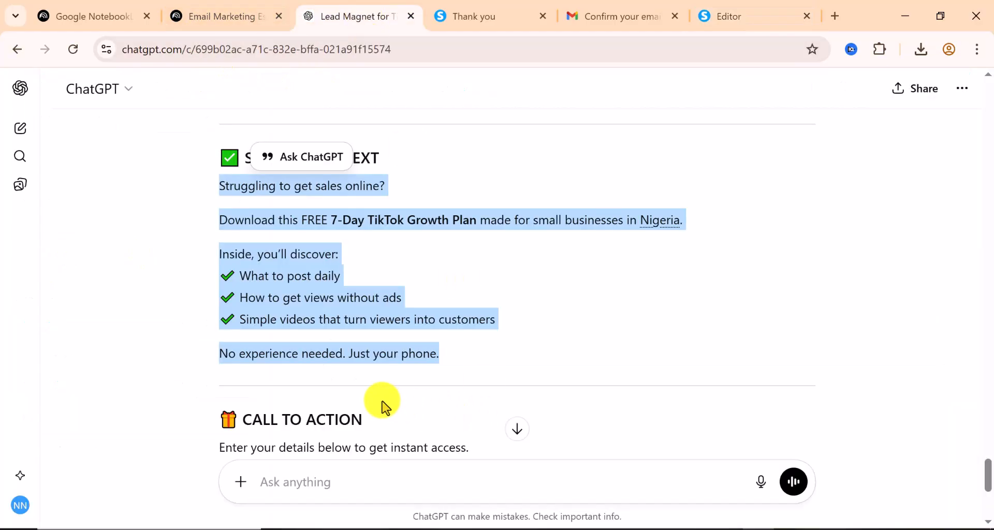
{"action": "scroll", "coordinate": [334, 397], "scroll_direction": "down", "scroll_amount": 3}
{"action": "left_click_drag", "start_coordinate": [220, 293], "coordinate": [486, 300]}
{"action": "right_click", "coordinate": [442, 293]}
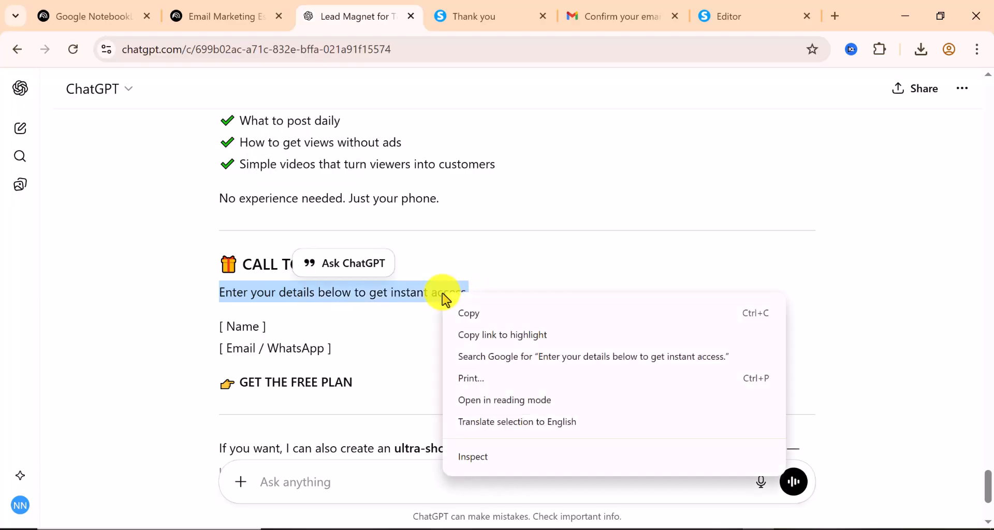
{"action": "left_click", "coordinate": [483, 314]}
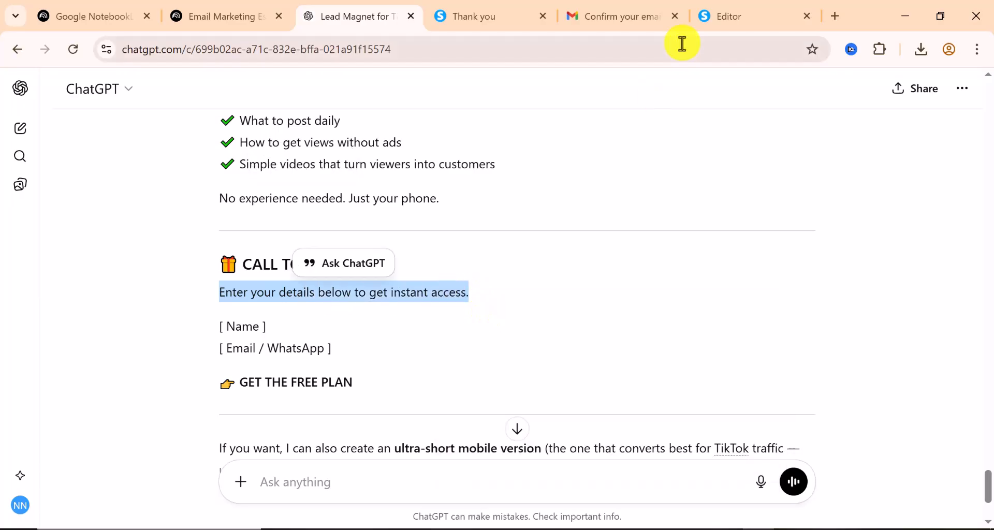
{"action": "left_click", "coordinate": [745, 27]}
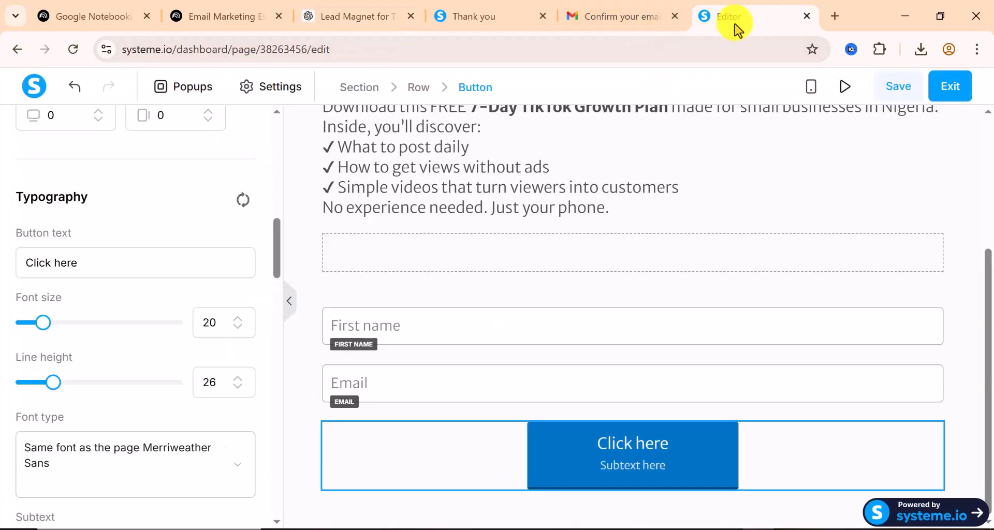
Paste the copied line as the button text and delete the 'Subtext here' placeholder
{"action": "right_click", "coordinate": [58, 263]}
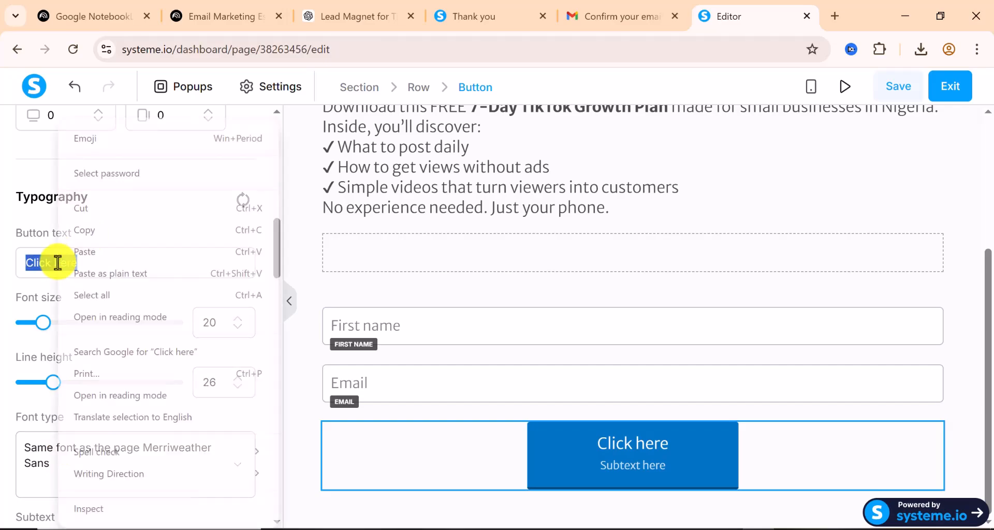
{"action": "left_click", "coordinate": [112, 254]}
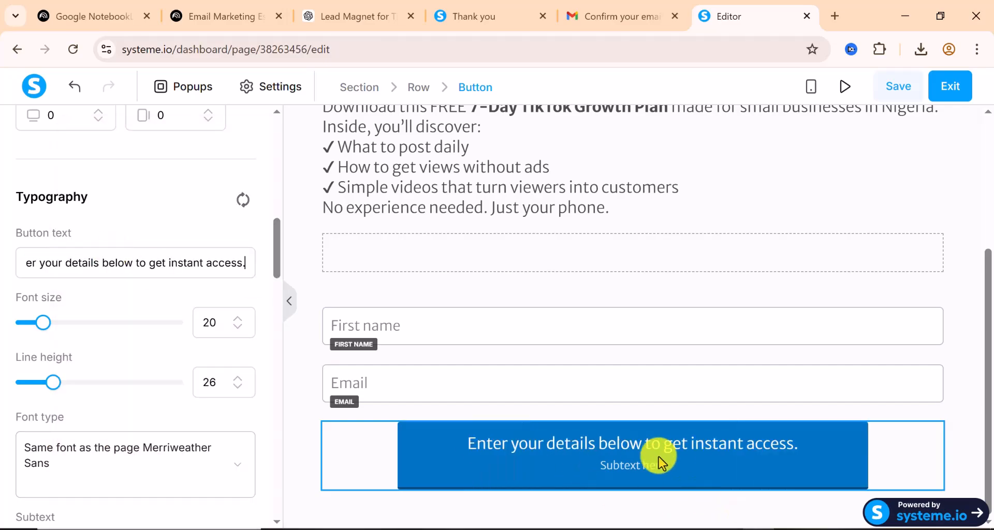
{"action": "scroll", "coordinate": [166, 440], "scroll_direction": "down", "scroll_amount": 5}
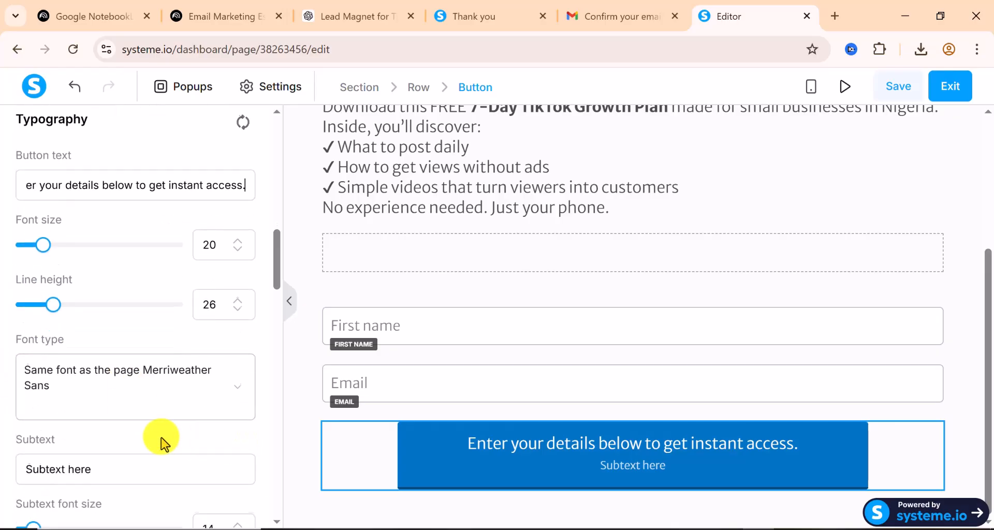
{"action": "left_click", "coordinate": [77, 393]}
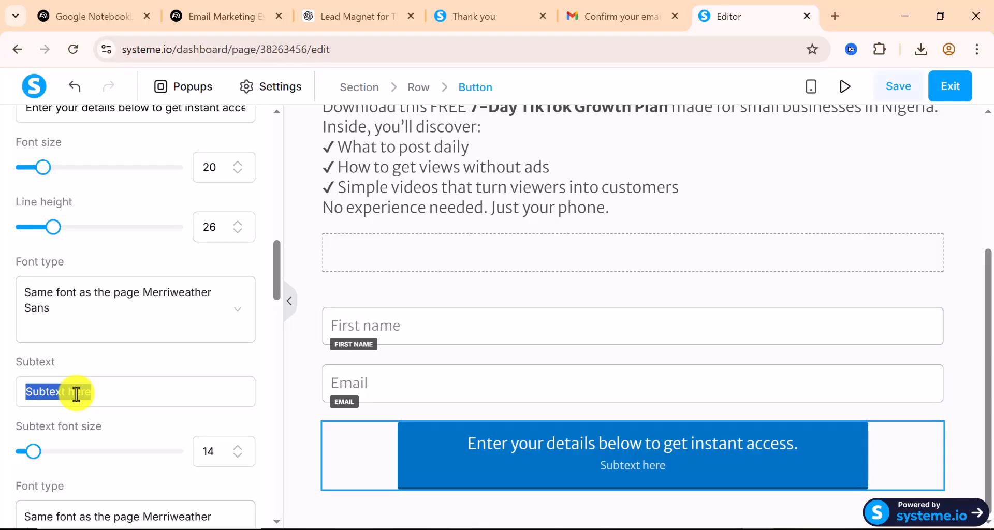
{"action": "key", "text": "BackSpace"}
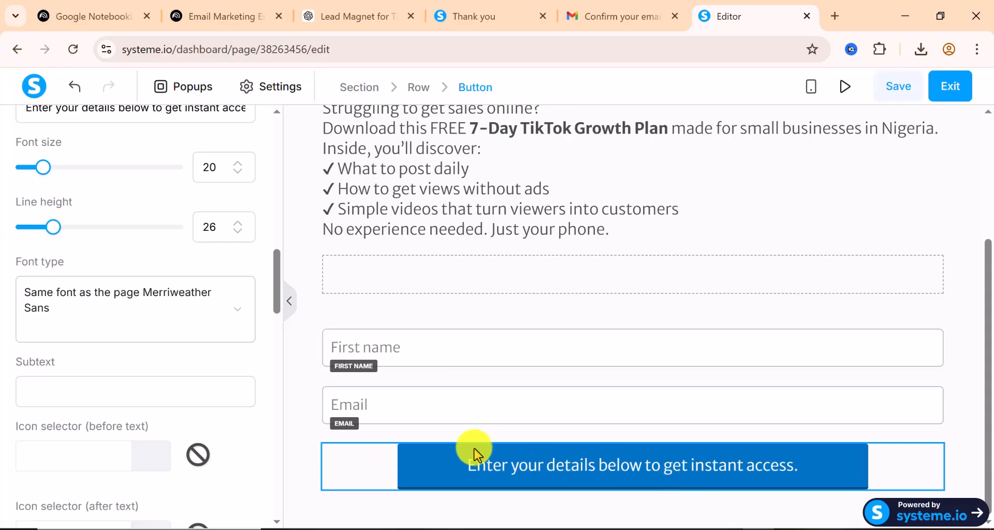
{"action": "scroll", "coordinate": [148, 414], "scroll_direction": "down", "scroll_amount": 3}
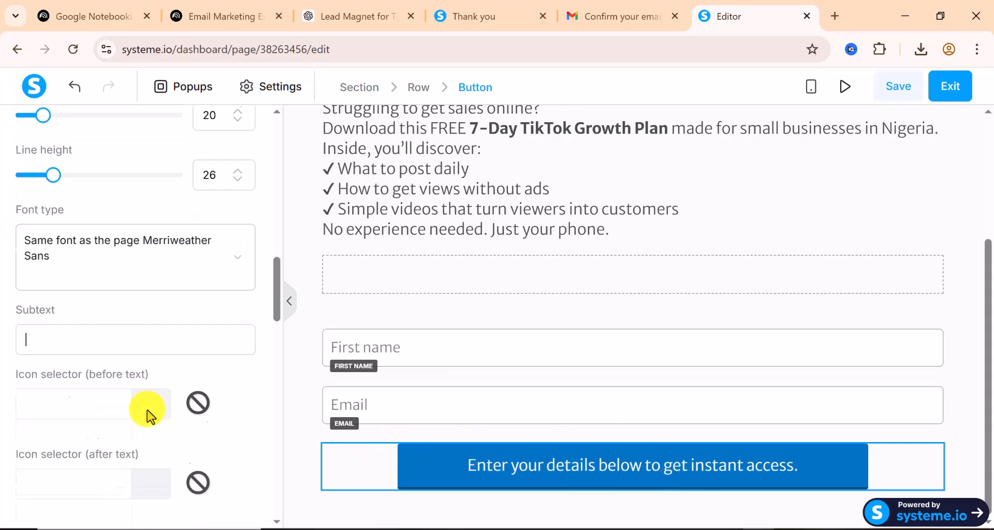
{"action": "scroll", "coordinate": [148, 416], "scroll_direction": "down", "scroll_amount": 5}
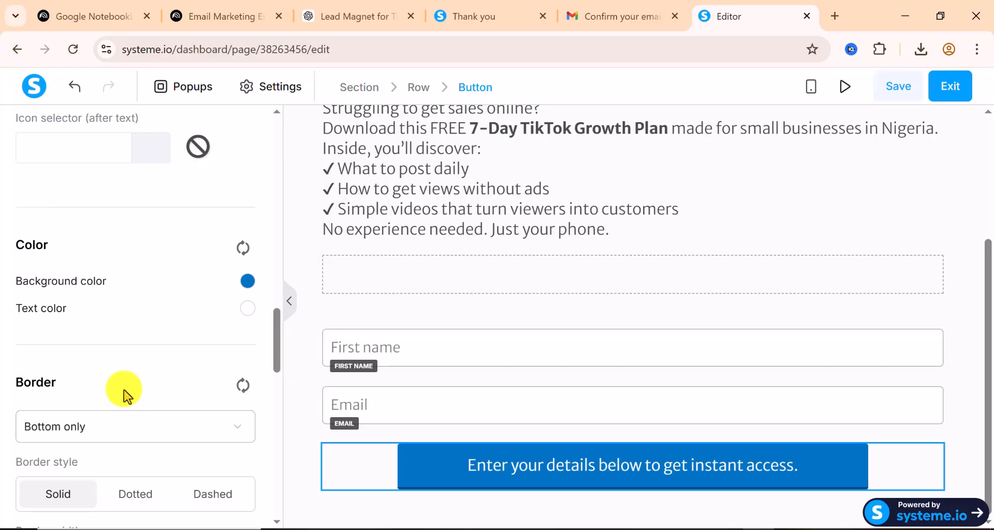
Set the button's background colour to dark green 018c0a
{"action": "left_click", "coordinate": [248, 282]}
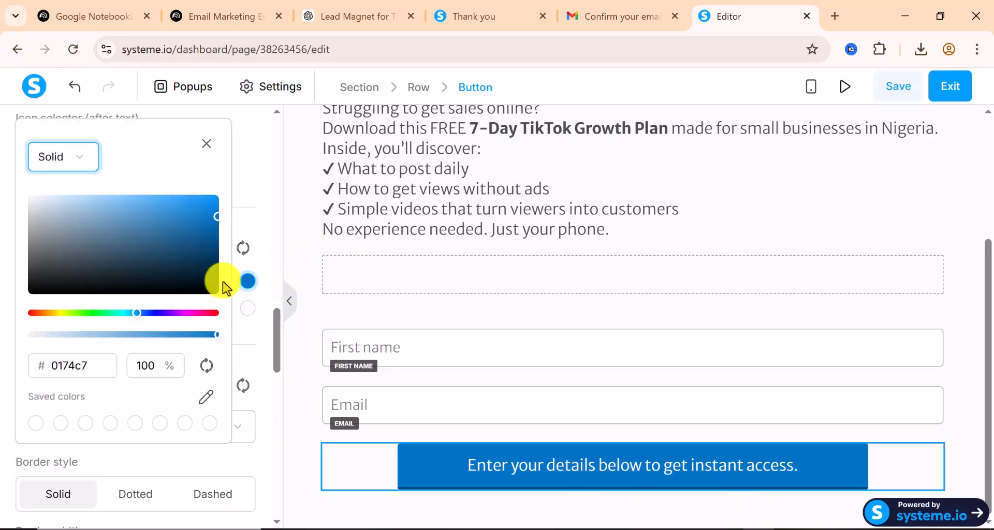
{"action": "left_click", "coordinate": [95, 312]}
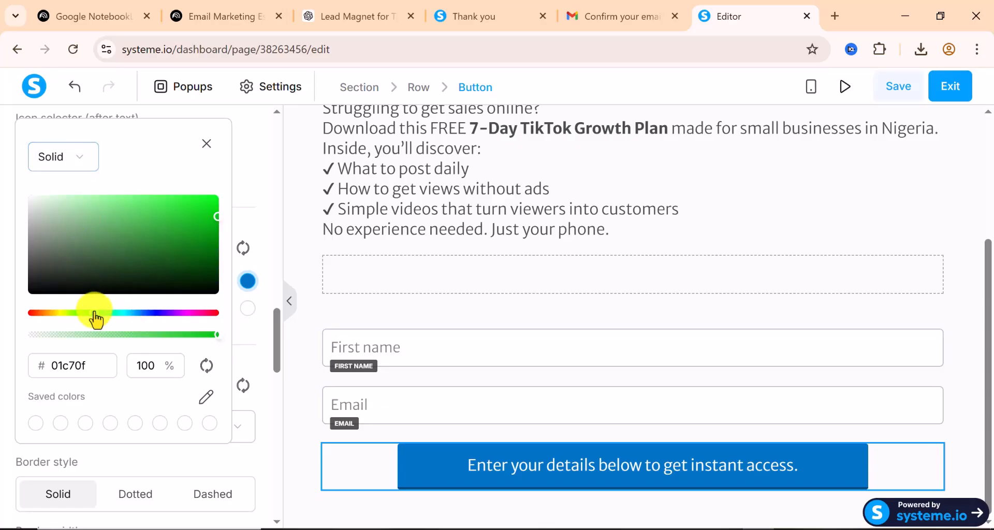
{"action": "left_click", "coordinate": [219, 216]}
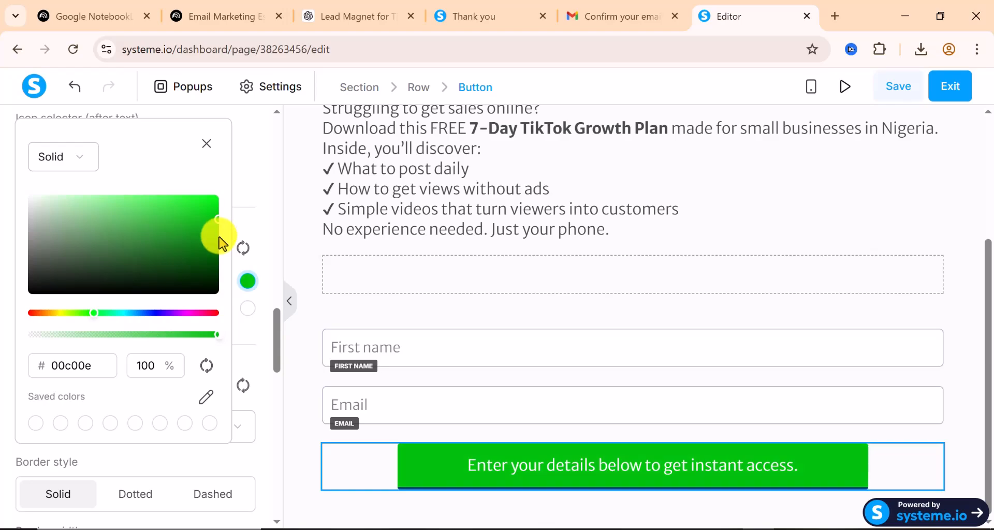
{"action": "left_click", "coordinate": [218, 239]}
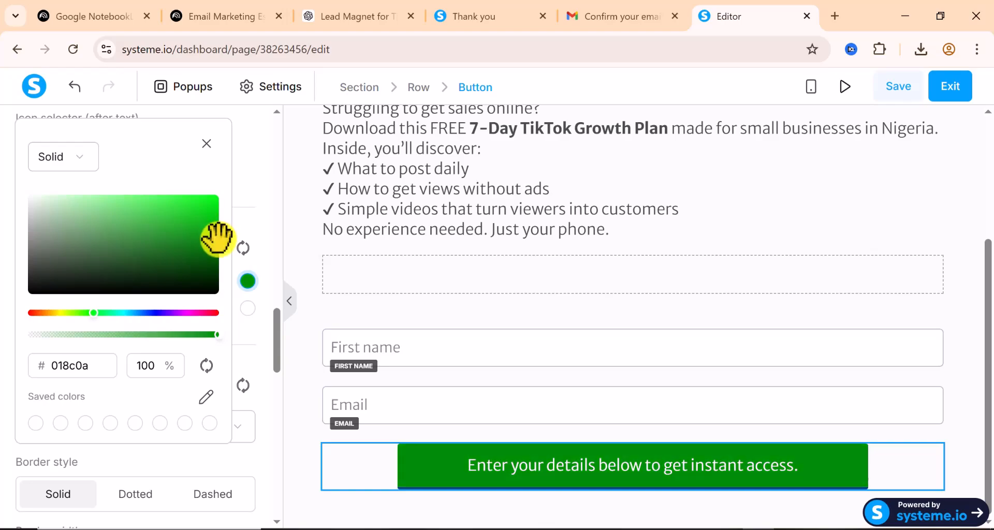
{"action": "left_click", "coordinate": [3, 382]}
{"action": "scroll", "coordinate": [171, 396], "scroll_direction": "down", "scroll_amount": 8}
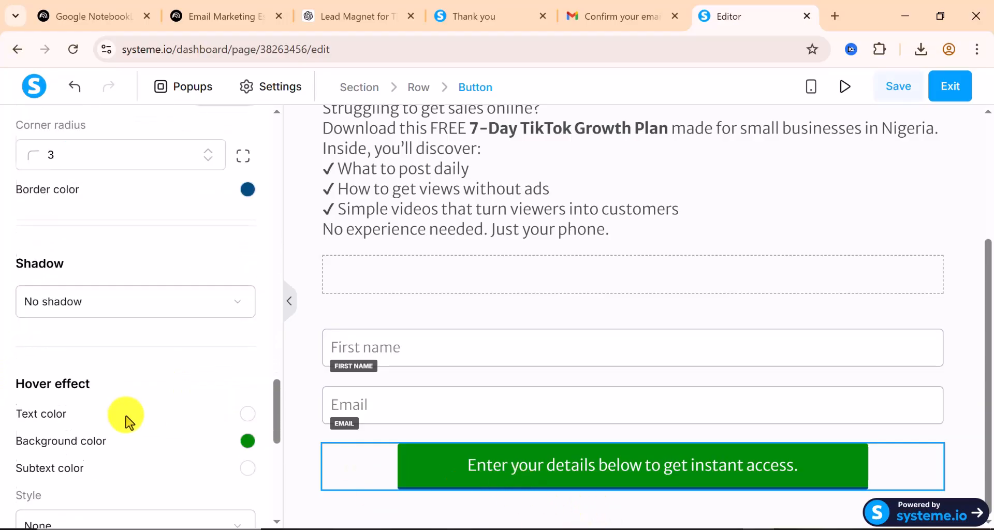
{"action": "scroll", "coordinate": [126, 419], "scroll_direction": "down", "scroll_amount": 9}
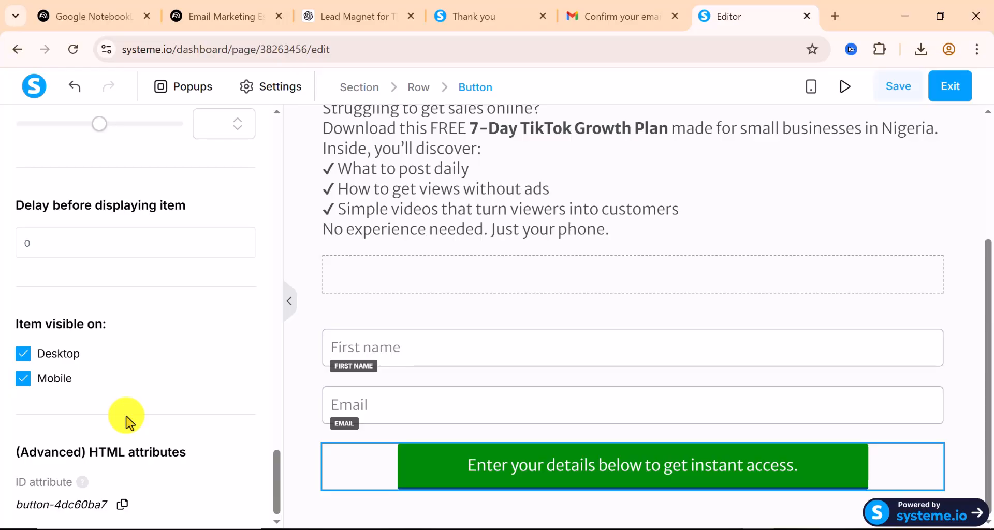
{"action": "scroll", "coordinate": [126, 419], "scroll_direction": "up", "scroll_amount": 10}
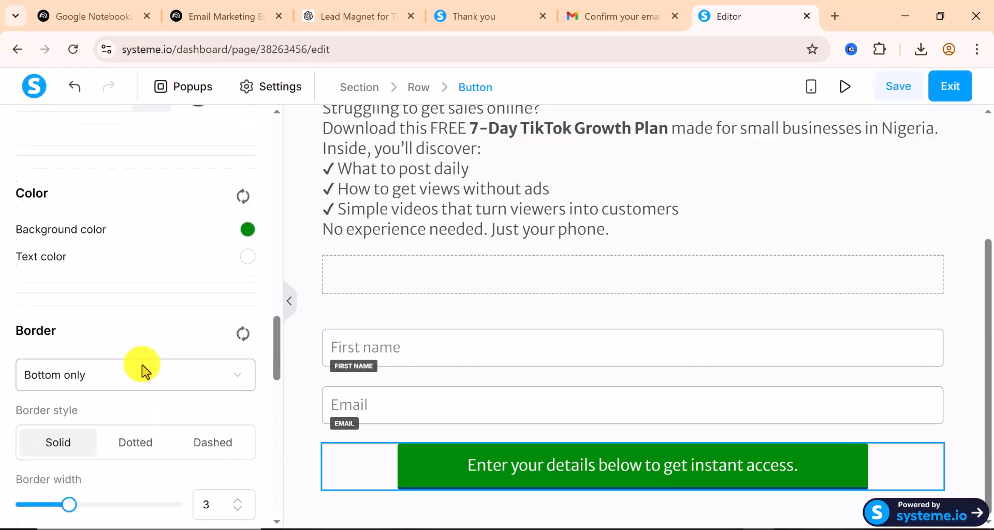
{"action": "scroll", "coordinate": [144, 370], "scroll_direction": "up", "scroll_amount": 12}
{"action": "scroll", "coordinate": [144, 370], "scroll_direction": "up", "scroll_amount": 8}
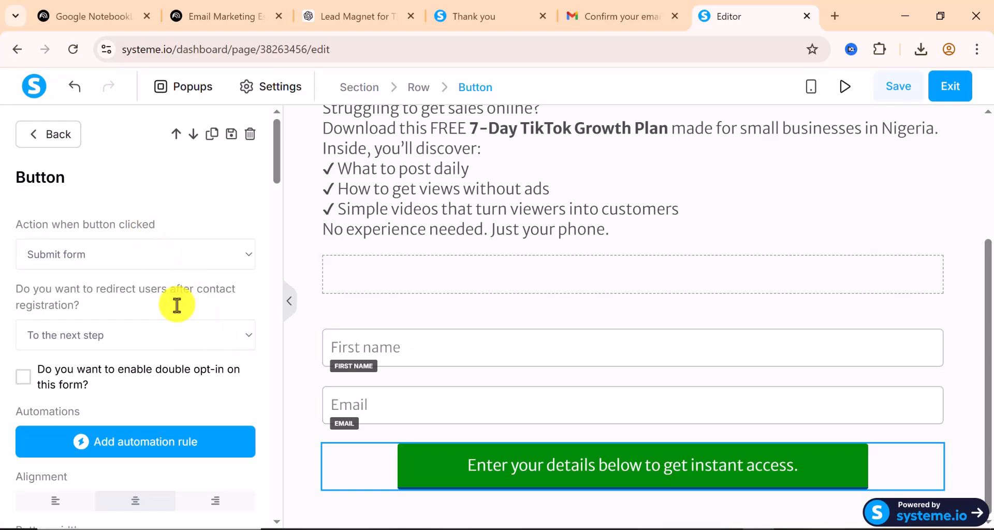
Keep the after-sign-up redirect set to 'To the next step' and save the opt-in page
{"action": "left_click", "coordinate": [234, 342]}
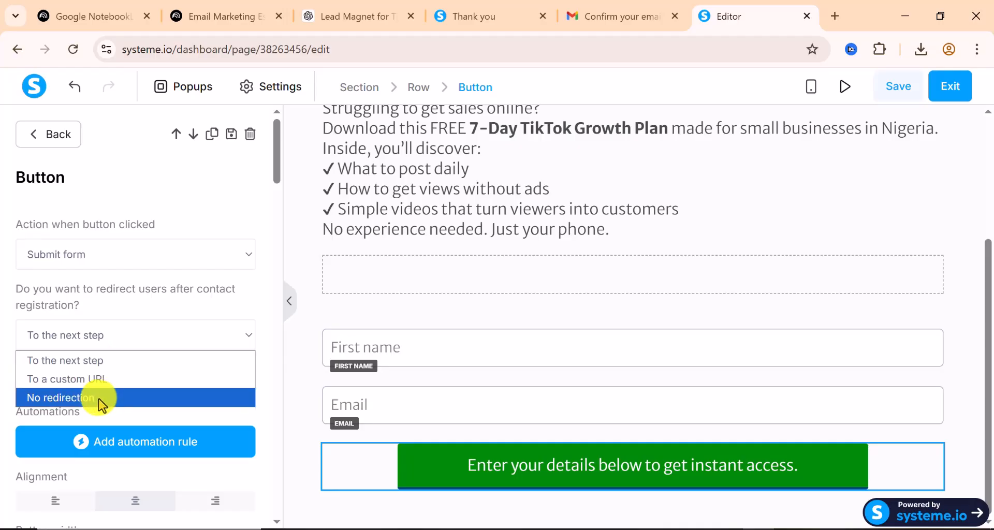
{"action": "left_click", "coordinate": [150, 335]}
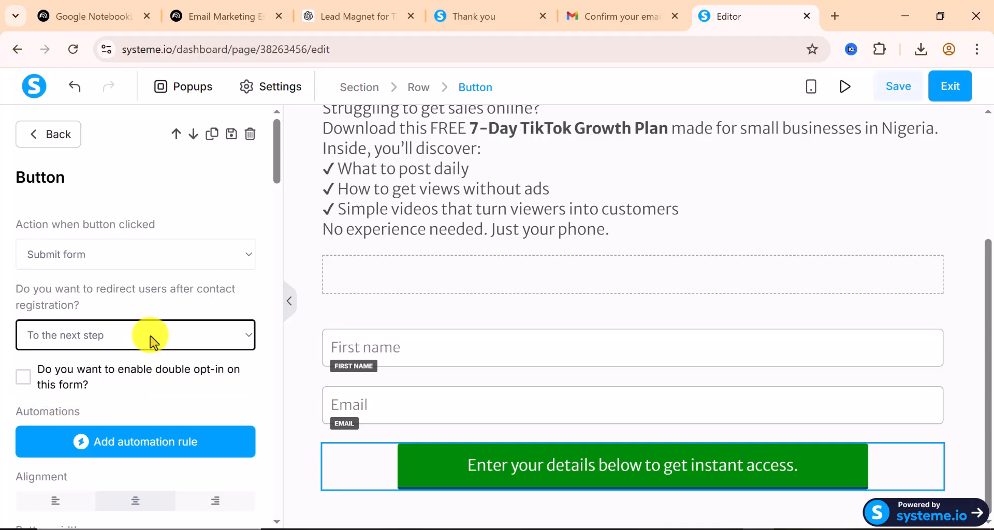
{"action": "scroll", "coordinate": [150, 336], "scroll_direction": "down", "scroll_amount": 2}
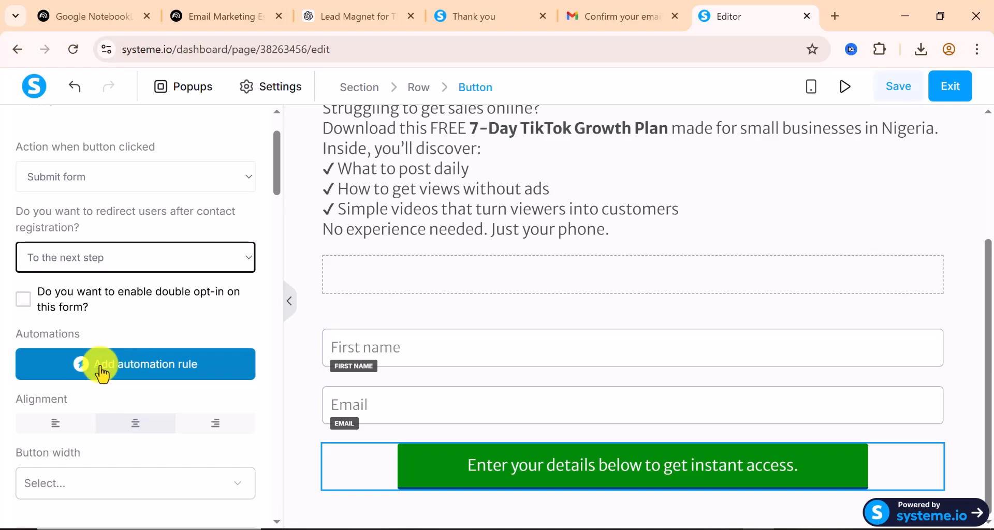
{"action": "scroll", "coordinate": [102, 374], "scroll_direction": "down", "scroll_amount": 1}
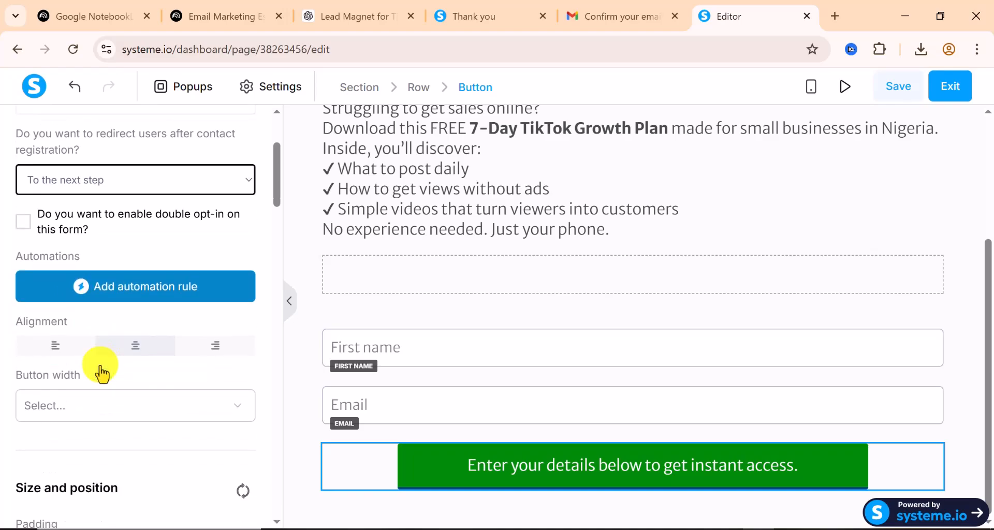
{"action": "scroll", "coordinate": [101, 373], "scroll_direction": "down", "scroll_amount": 1}
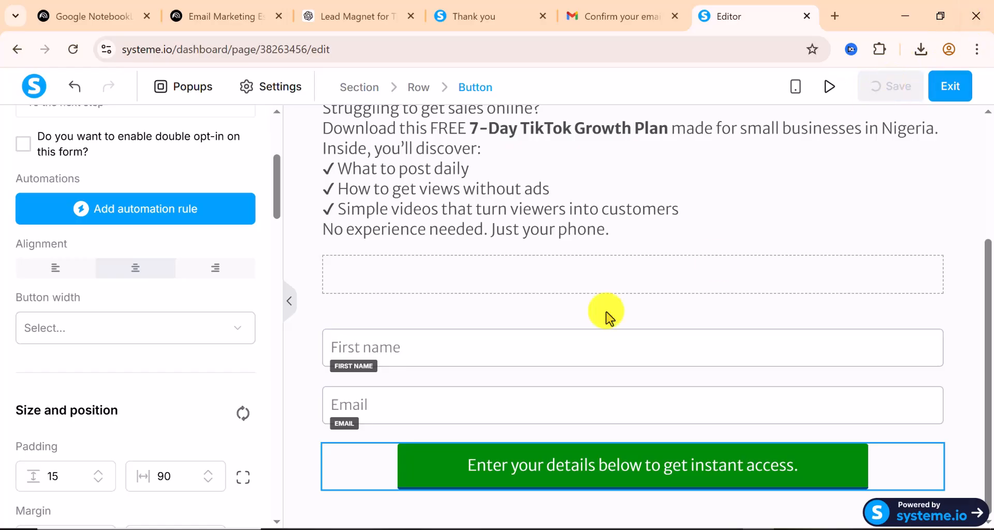
{"action": "scroll", "coordinate": [115, 324], "scroll_direction": "down", "scroll_amount": 3}
Apply the 'Thank you for signing up!' template to the Thank You / Download Page step
{"action": "scroll", "coordinate": [113, 326], "scroll_direction": "down", "scroll_amount": 6}
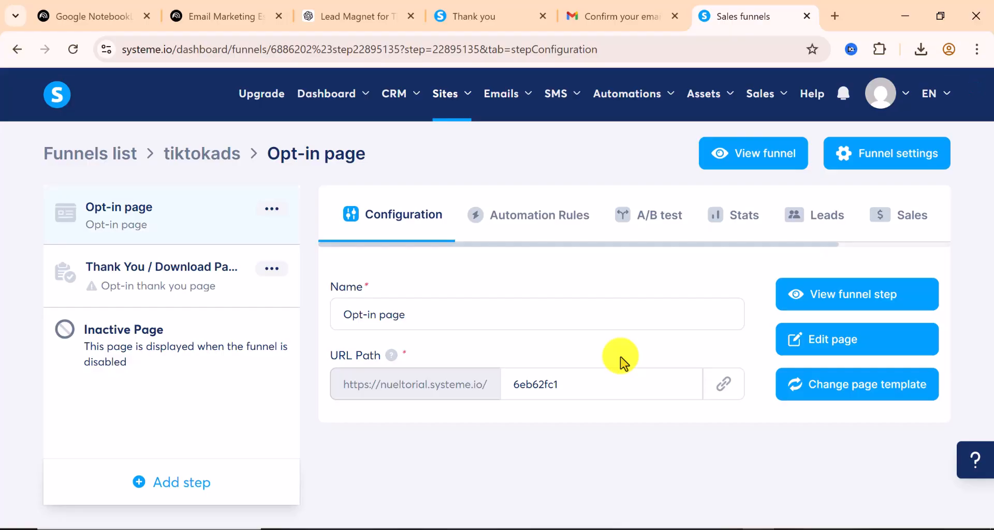
{"action": "left_click", "coordinate": [187, 295]}
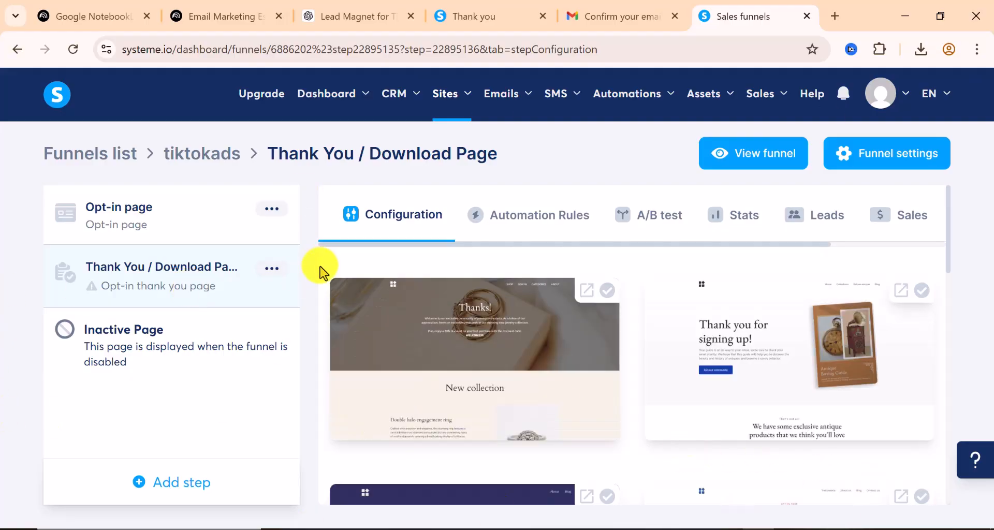
{"action": "scroll", "coordinate": [860, 389], "scroll_direction": "down", "scroll_amount": 1}
{"action": "scroll", "coordinate": [860, 389], "scroll_direction": "down", "scroll_amount": 5}
{"action": "scroll", "coordinate": [861, 388], "scroll_direction": "down", "scroll_amount": 7}
{"action": "scroll", "coordinate": [860, 388], "scroll_direction": "up", "scroll_amount": 8}
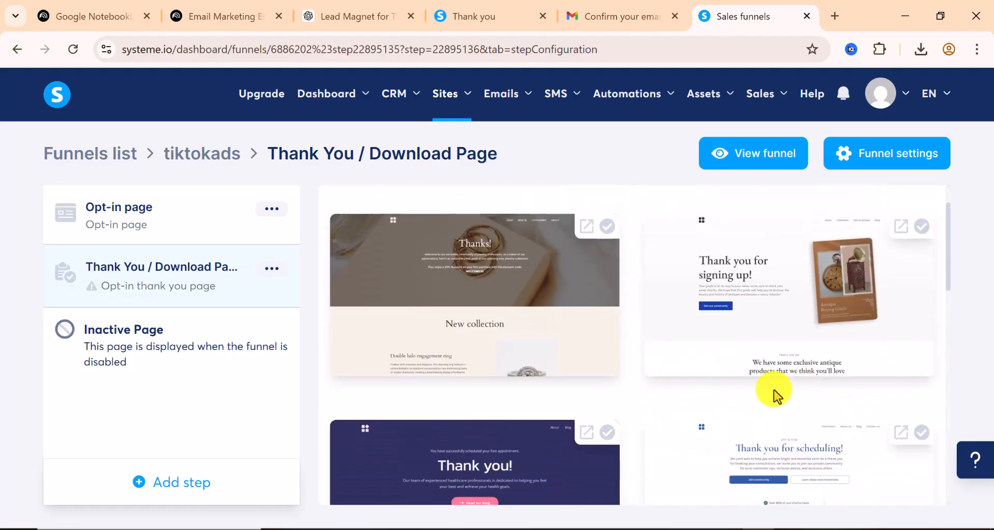
{"action": "scroll", "coordinate": [776, 396], "scroll_direction": "up", "scroll_amount": 2}
{"action": "left_click", "coordinate": [782, 369]}
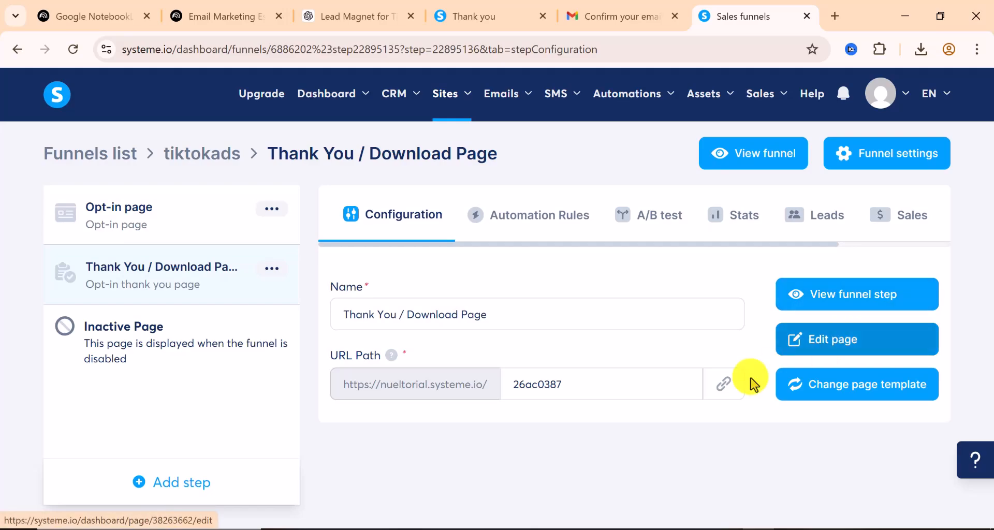
Open the thank-you page in the page editor
{"action": "left_click_drag", "start_coordinate": [525, 386], "coordinate": [562, 386]}
{"action": "left_click", "coordinate": [544, 385]}
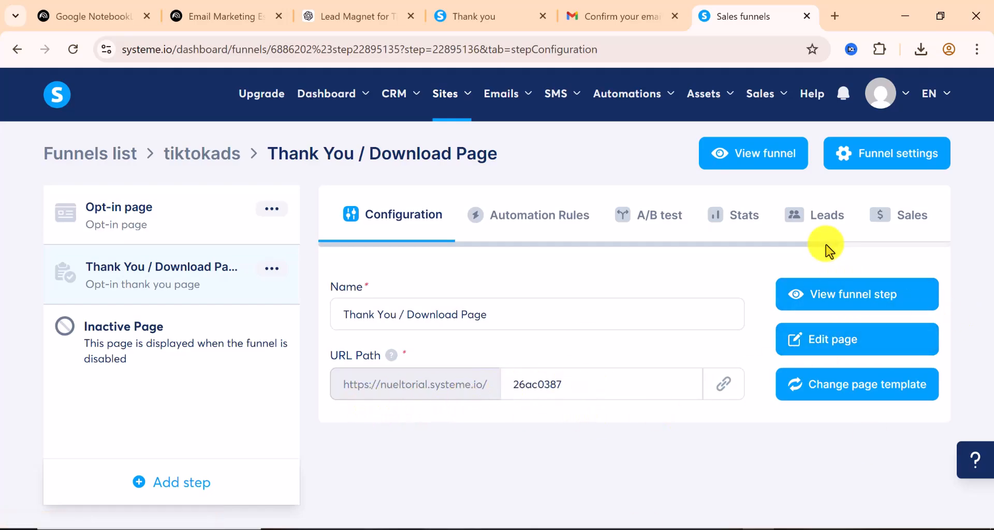
{"action": "left_click", "coordinate": [834, 348]}
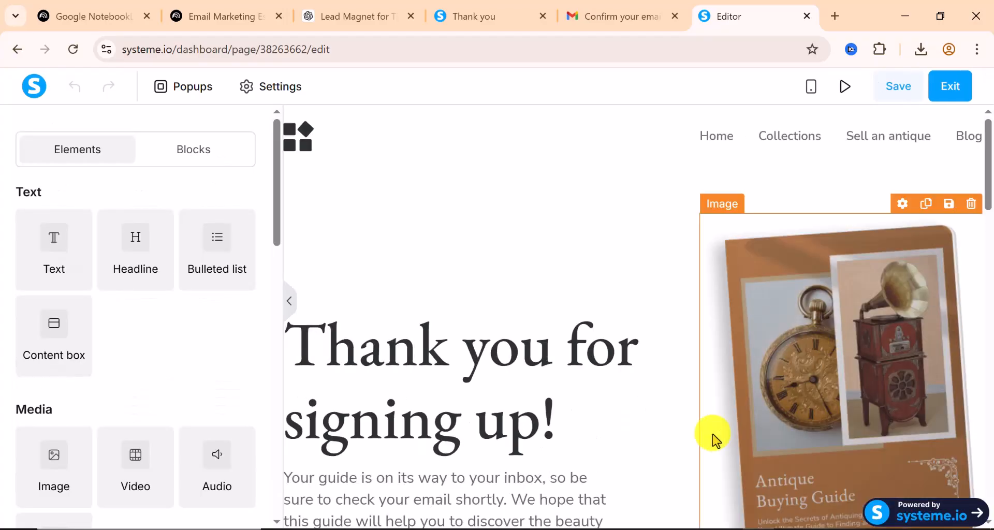
Delete the exclusive antique products section from the thank-you page
{"action": "scroll", "coordinate": [543, 381], "scroll_direction": "down", "scroll_amount": 7}
{"action": "scroll", "coordinate": [543, 382], "scroll_direction": "up", "scroll_amount": 2}
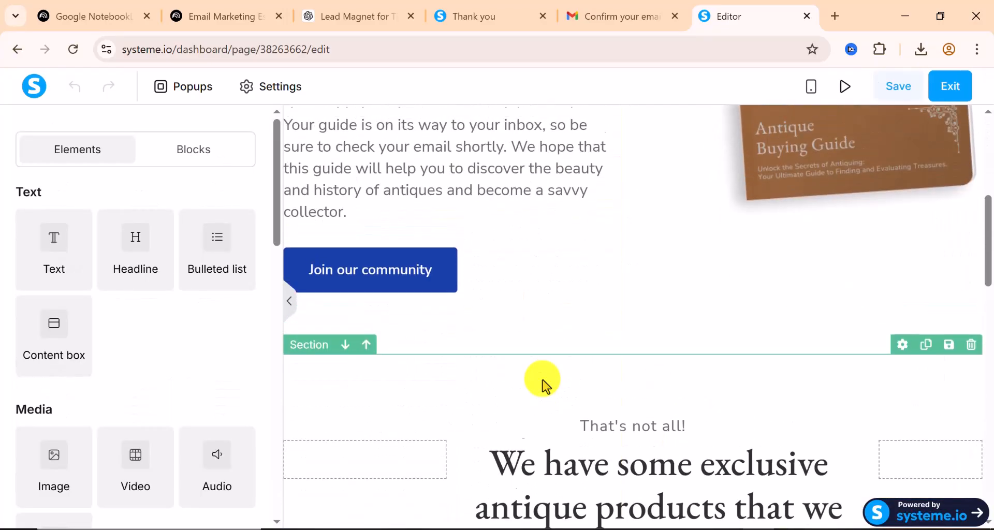
{"action": "scroll", "coordinate": [542, 383], "scroll_direction": "up", "scroll_amount": 4}
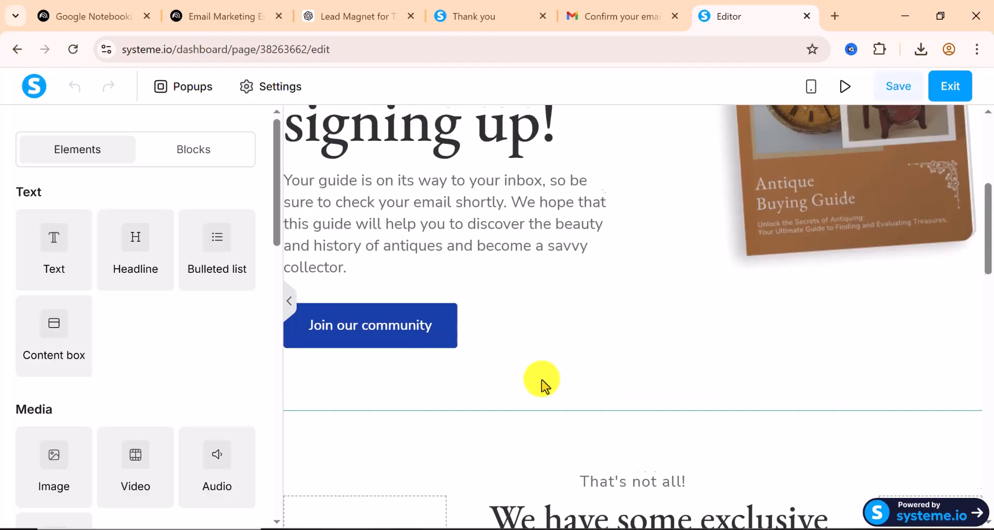
{"action": "scroll", "coordinate": [542, 386], "scroll_direction": "down", "scroll_amount": 10}
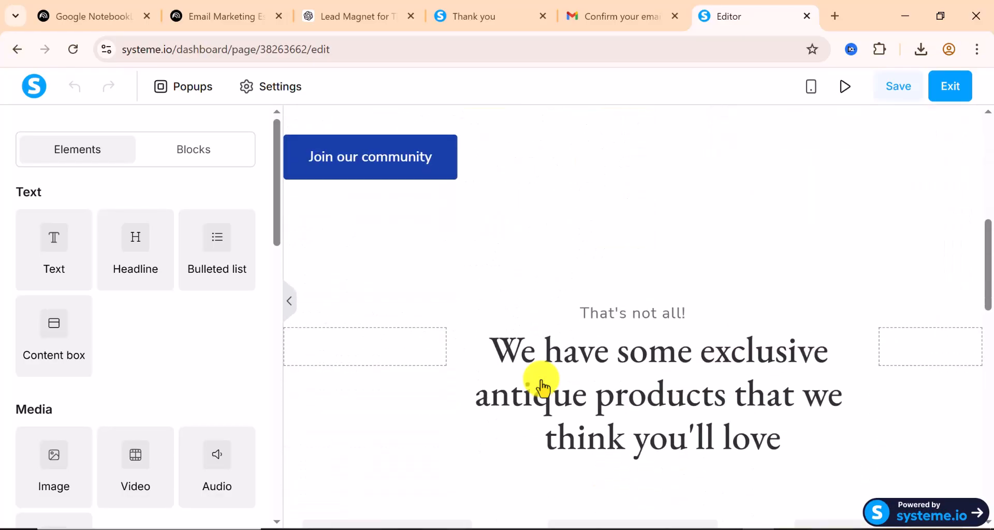
{"action": "scroll", "coordinate": [542, 383], "scroll_direction": "down", "scroll_amount": 10}
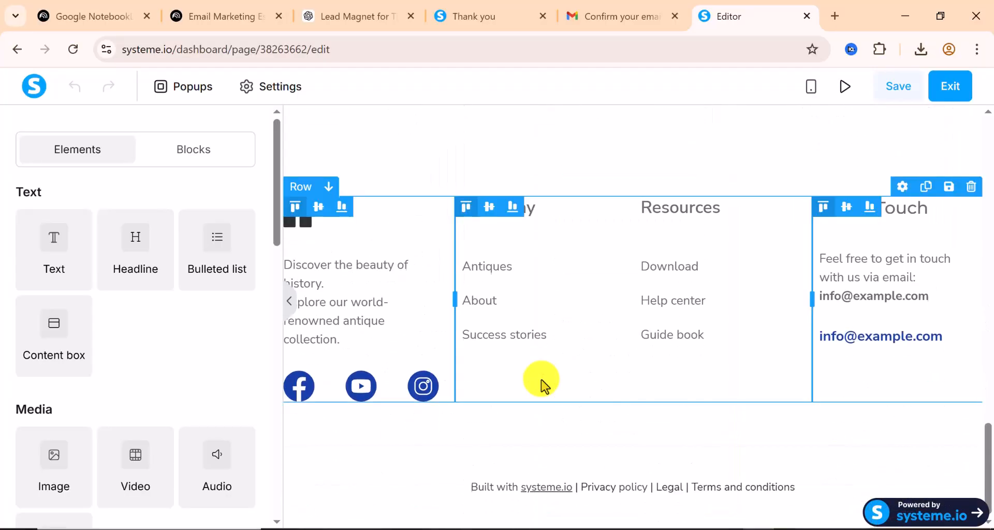
{"action": "scroll", "coordinate": [542, 383], "scroll_direction": "up", "scroll_amount": 10}
{"action": "scroll", "coordinate": [542, 385], "scroll_direction": "up", "scroll_amount": 6}
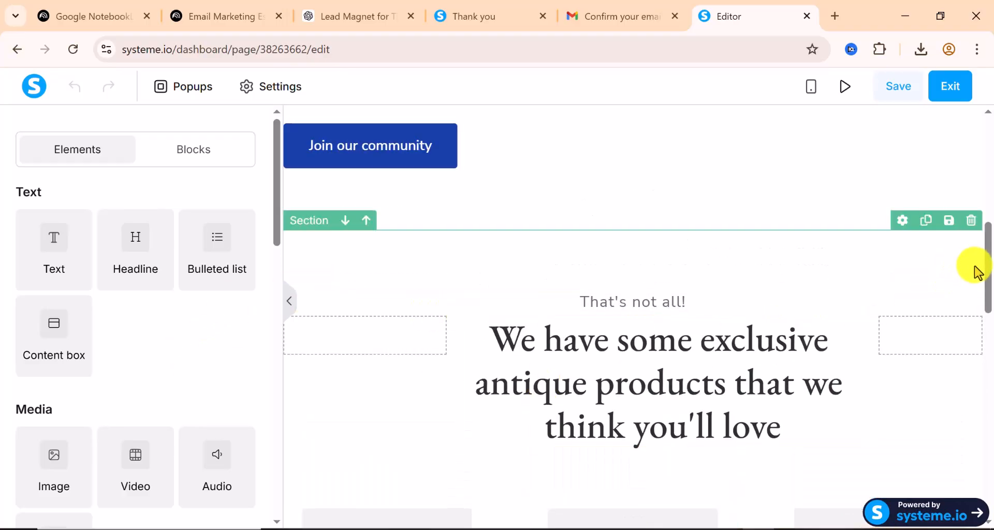
{"action": "left_click", "coordinate": [972, 221]}
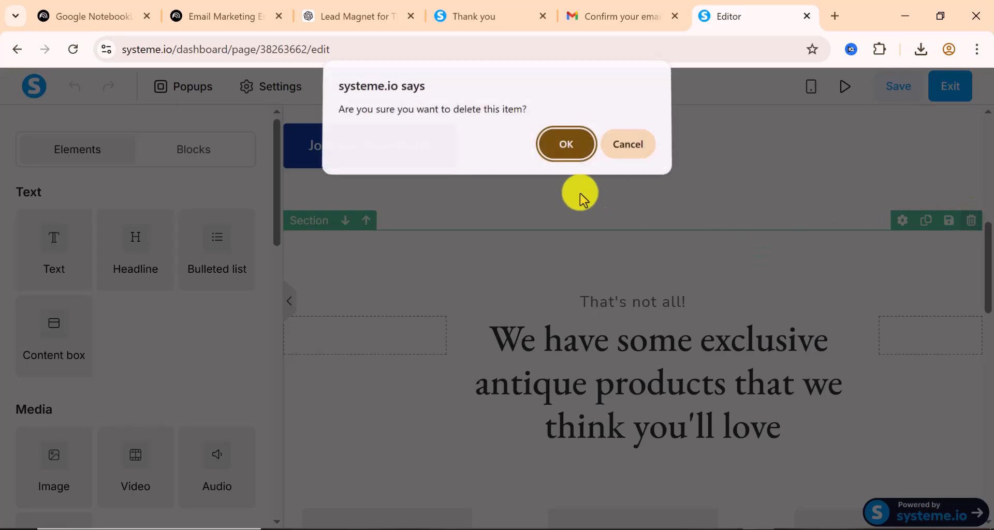
{"action": "key", "text": "Return"}
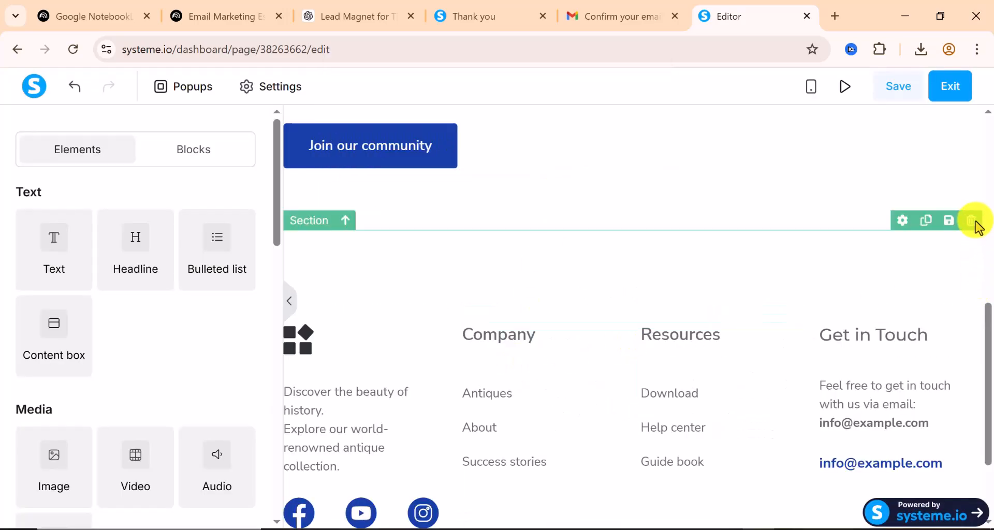
Delete the footer section, leaving the thank-you message and button
{"action": "left_click", "coordinate": [976, 226]}
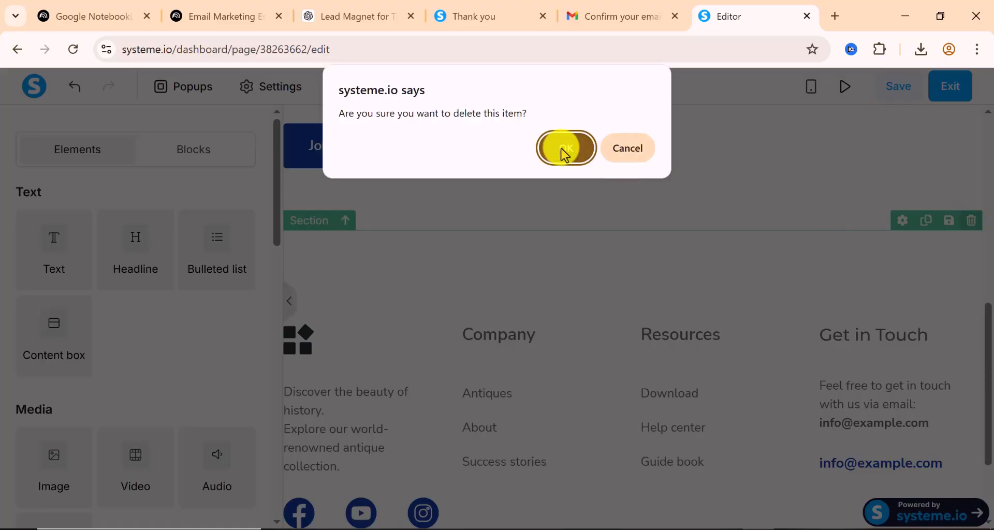
{"action": "left_click", "coordinate": [564, 153]}
{"action": "scroll", "coordinate": [495, 497], "scroll_direction": "up", "scroll_amount": 3}
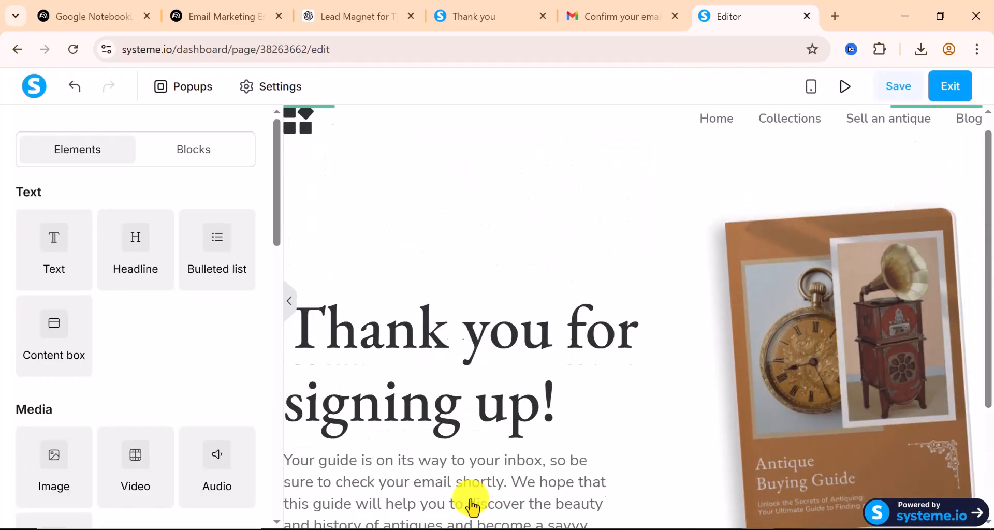
{"action": "scroll", "coordinate": [411, 440], "scroll_direction": "down", "scroll_amount": 3}
{"action": "scroll", "coordinate": [310, 321], "scroll_direction": "up", "scroll_amount": 2}
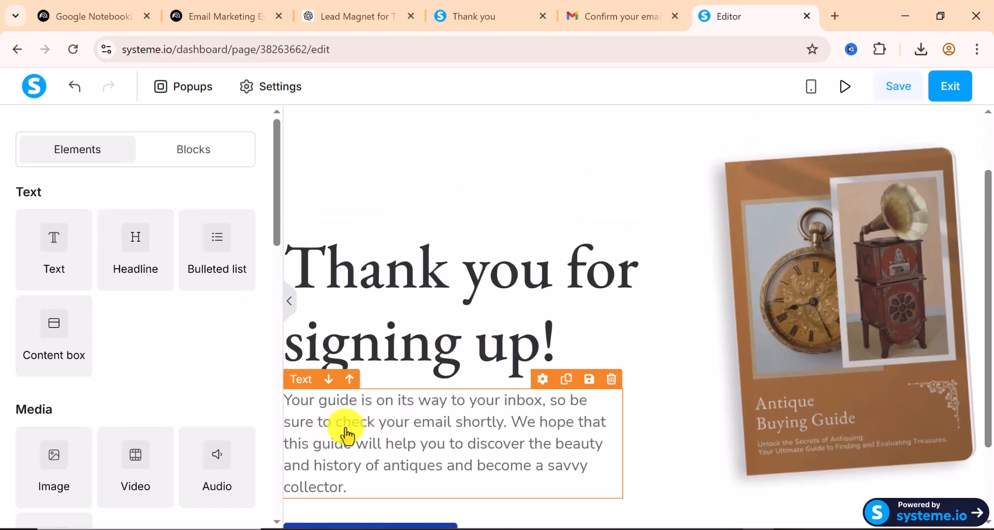
{"action": "scroll", "coordinate": [354, 434], "scroll_direction": "down", "scroll_amount": 2}
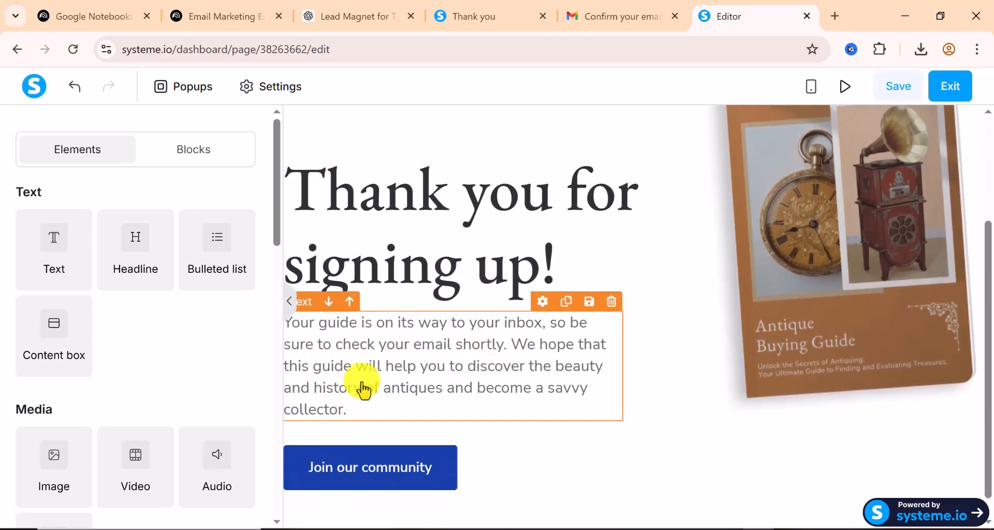
{"action": "scroll", "coordinate": [483, 416], "scroll_direction": "down", "scroll_amount": 1}
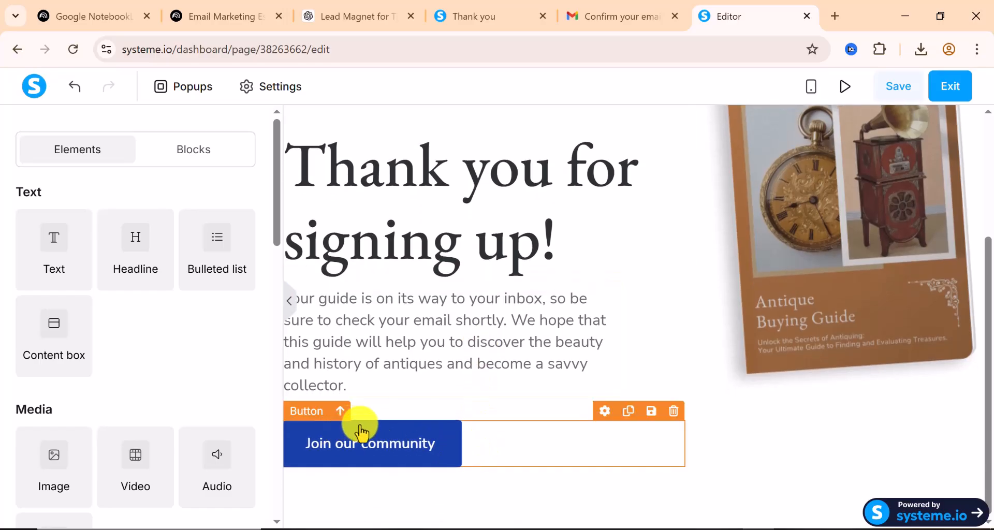
Set the 'Join our community' button's click action to Download file
{"action": "left_click", "coordinate": [432, 449]}
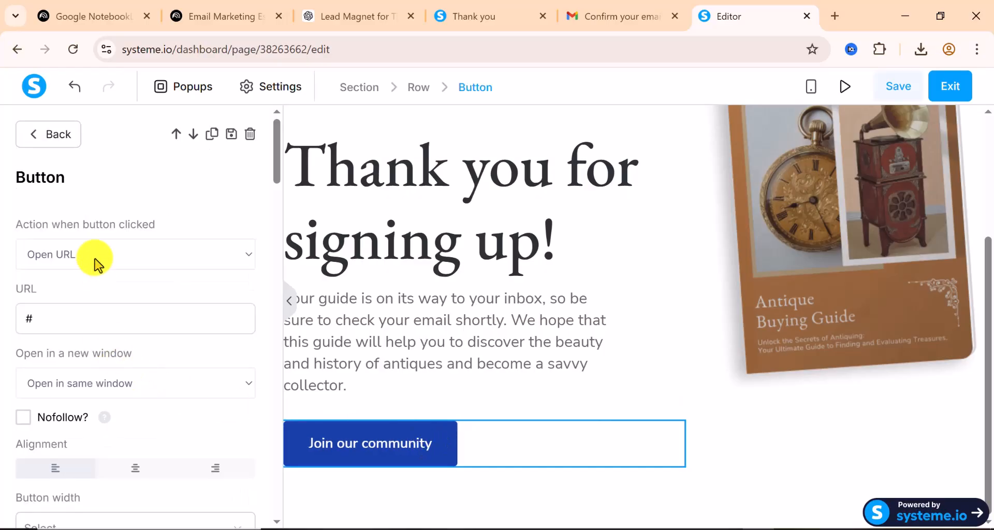
{"action": "scroll", "coordinate": [122, 360], "scroll_direction": "down", "scroll_amount": 3}
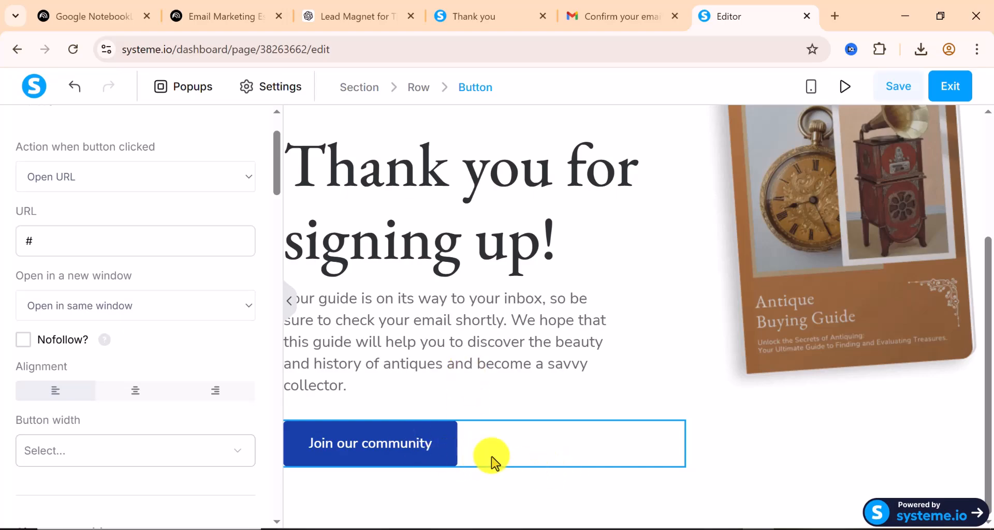
{"action": "scroll", "coordinate": [40, 288], "scroll_direction": "up", "scroll_amount": 3}
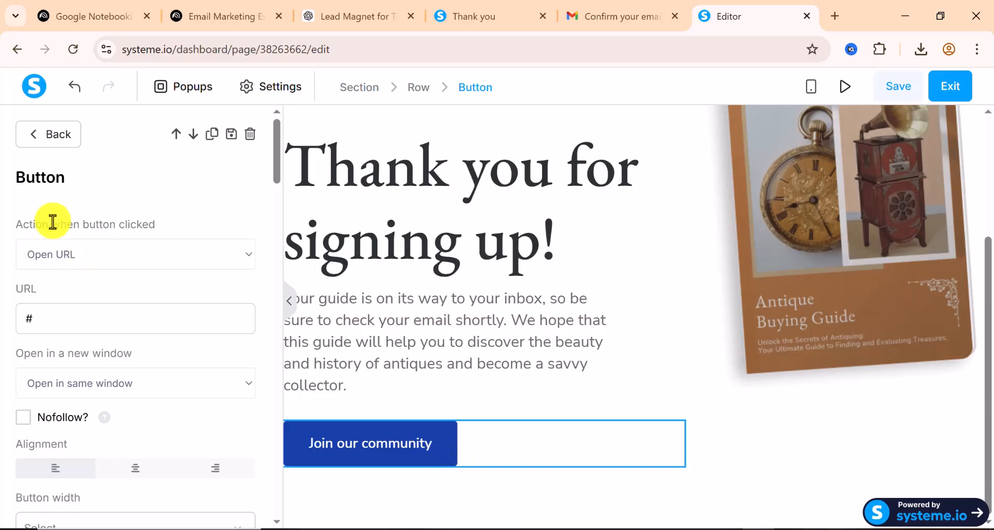
{"action": "left_click", "coordinate": [104, 268]}
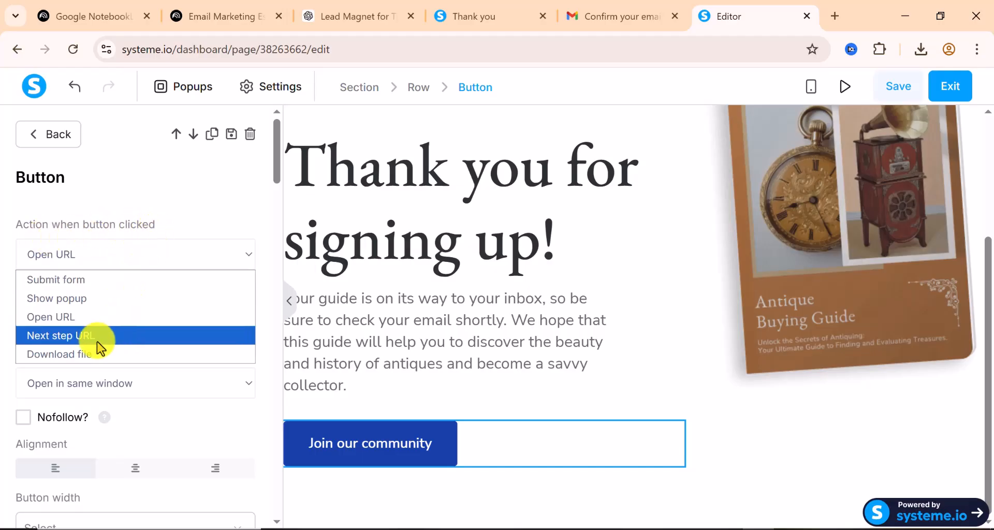
{"action": "left_click", "coordinate": [93, 362]}
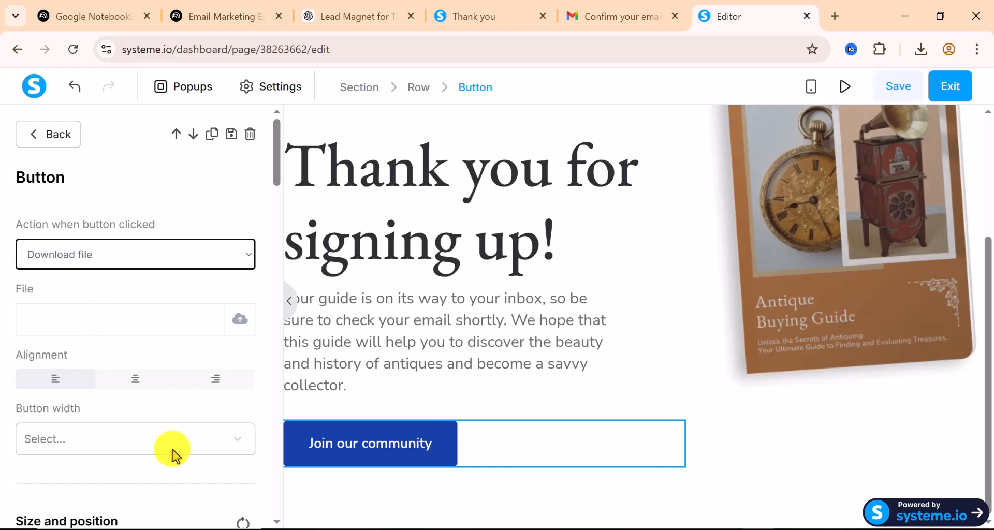
{"action": "scroll", "coordinate": [127, 357], "scroll_direction": "down", "scroll_amount": 1}
{"action": "scroll", "coordinate": [126, 356], "scroll_direction": "down", "scroll_amount": 3}
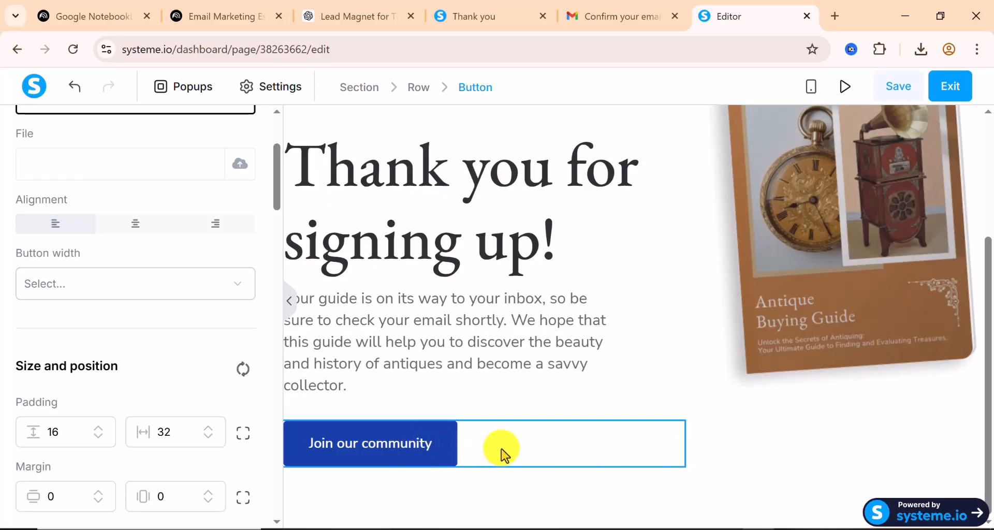
{"action": "scroll", "coordinate": [104, 349], "scroll_direction": "down", "scroll_amount": 6}
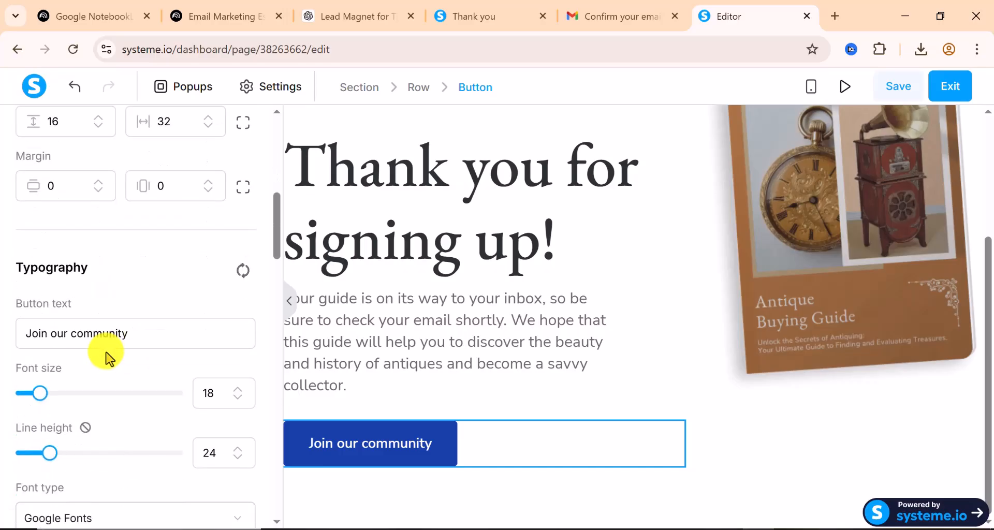
Change the button label to 'Download the Guide' and bring up the file upload window
{"action": "triple_click", "coordinate": [66, 333]}
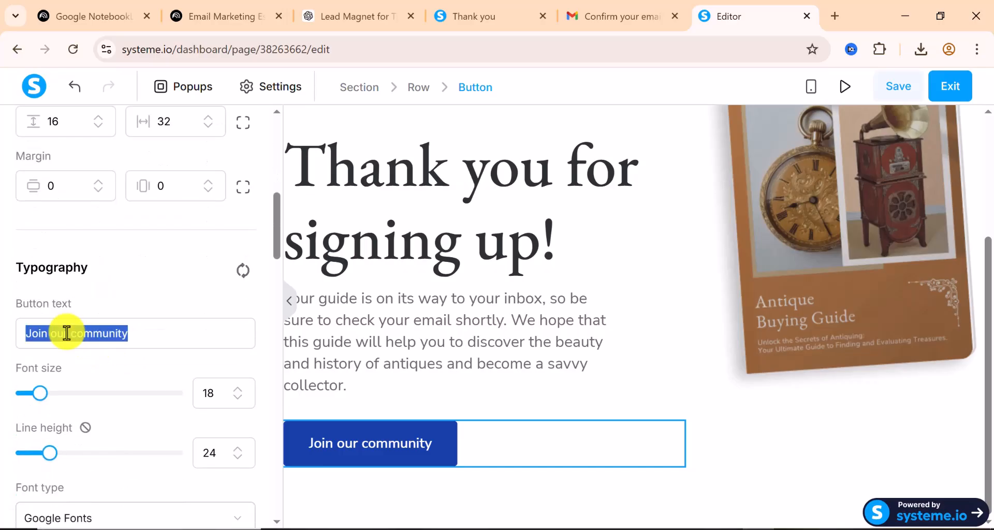
{"action": "type", "text": "Download the Guide"}
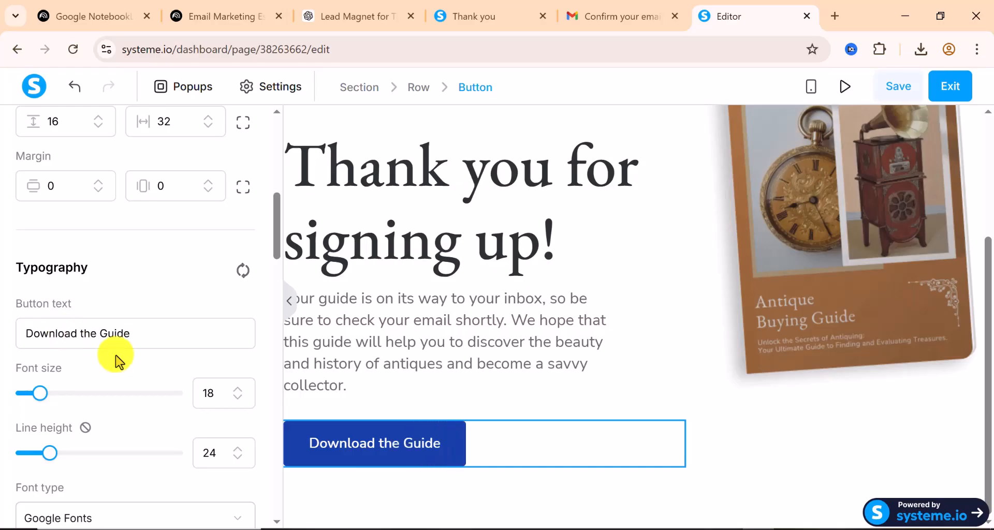
{"action": "scroll", "coordinate": [77, 349], "scroll_direction": "up", "scroll_amount": 2}
{"action": "scroll", "coordinate": [77, 349], "scroll_direction": "up", "scroll_amount": 8}
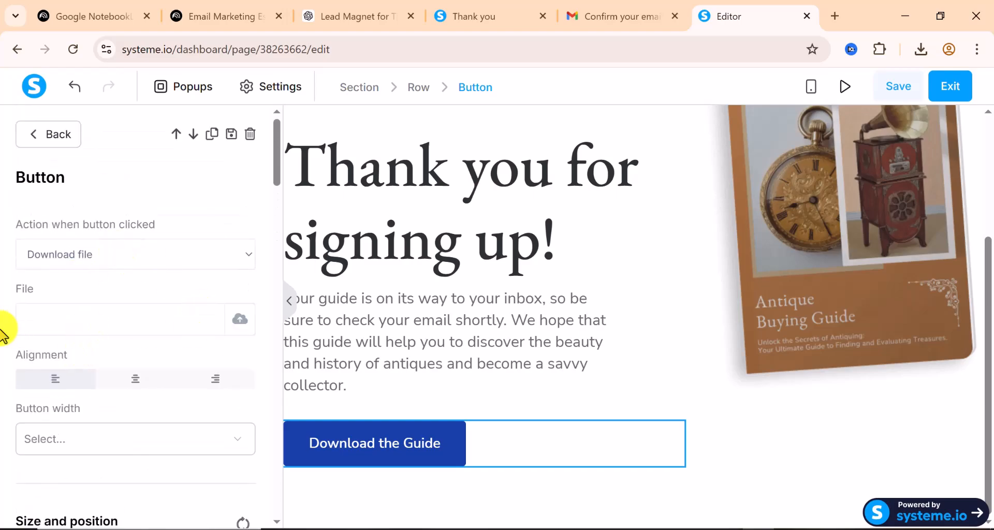
{"action": "left_click", "coordinate": [239, 320]}
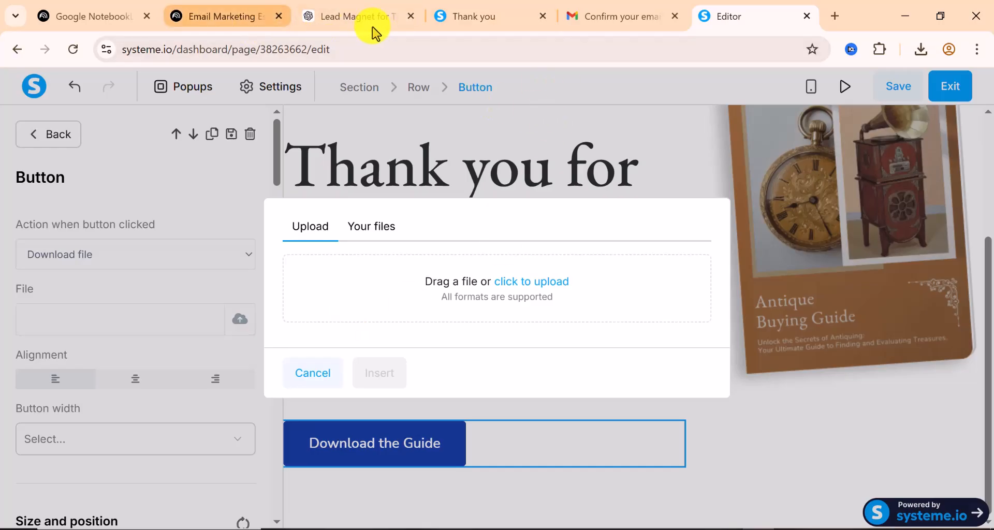
Upload tiktok_growth_plan_nigeria1.pdf from Downloads and insert it as the button's download file
{"action": "left_click", "coordinate": [529, 287]}
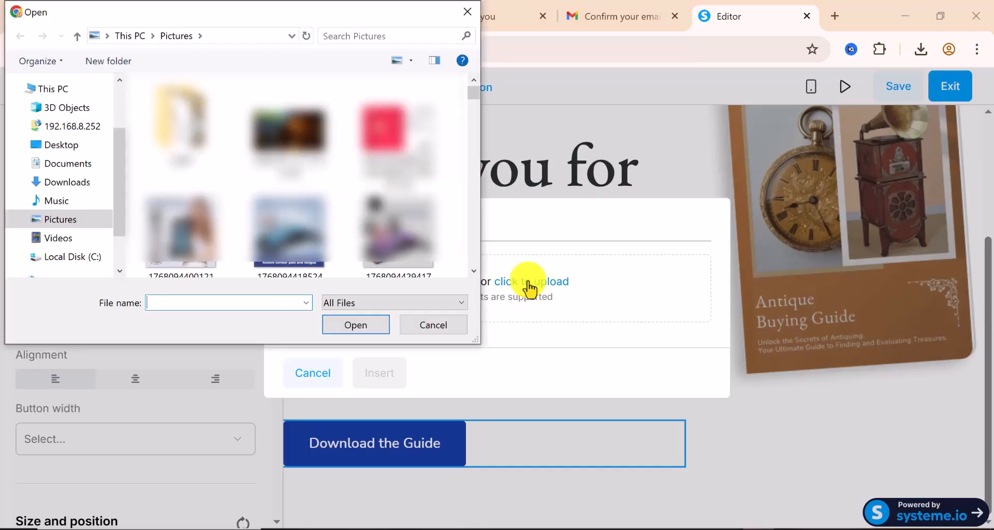
{"action": "left_click", "coordinate": [70, 184]}
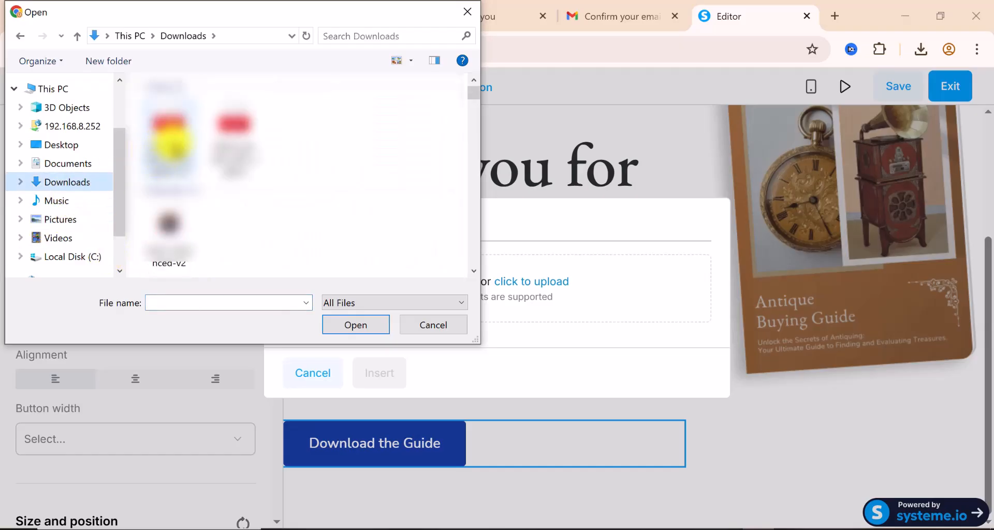
{"action": "left_click", "coordinate": [164, 129]}
{"action": "left_click", "coordinate": [355, 325]}
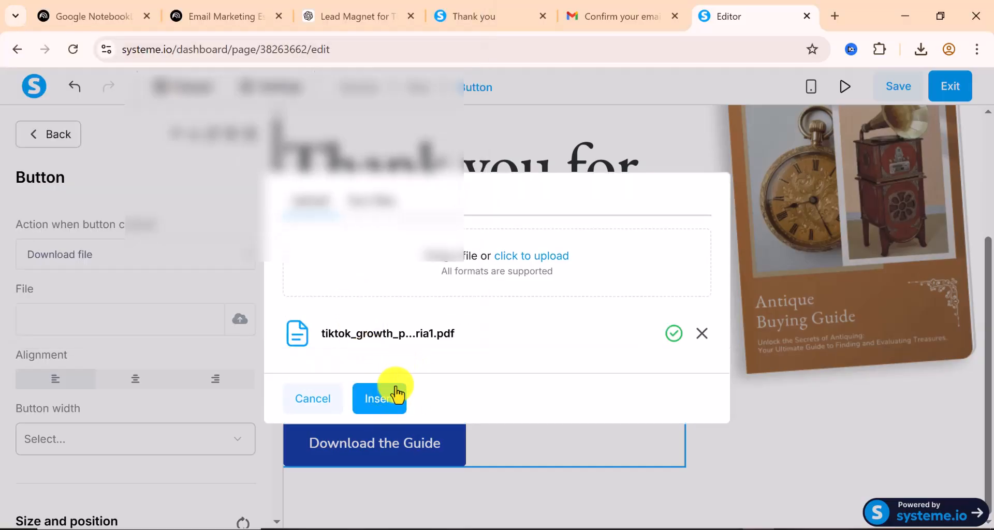
{"action": "left_click", "coordinate": [381, 400]}
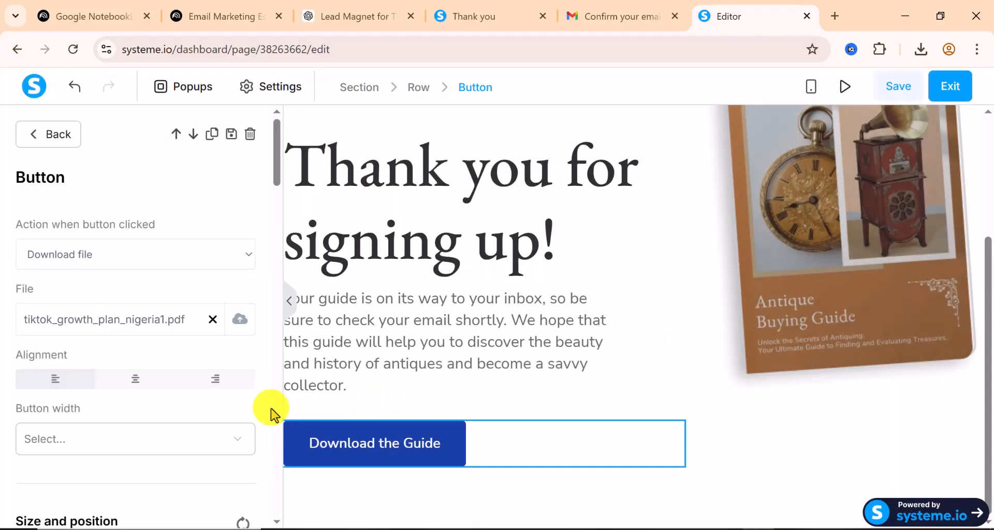
{"action": "scroll", "coordinate": [219, 361], "scroll_direction": "down", "scroll_amount": 7}
{"action": "scroll", "coordinate": [215, 365], "scroll_direction": "down", "scroll_amount": 6}
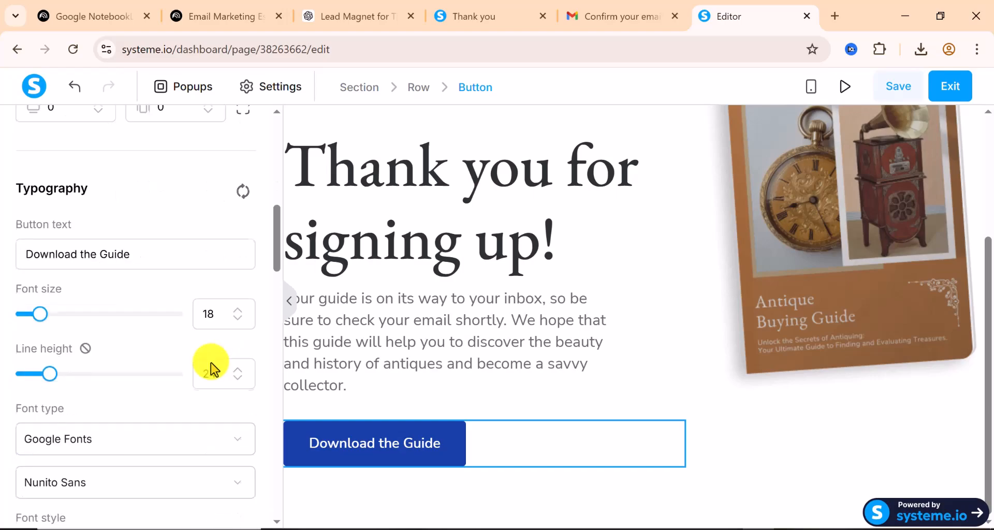
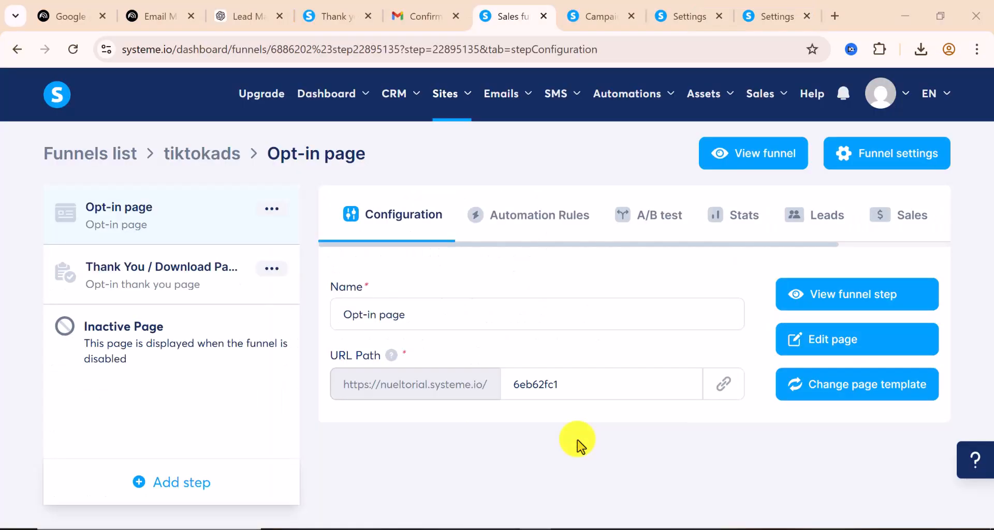
Open the live TikTok opt-in page, autofill a test first name and email, and submit the form
{"action": "left_click", "coordinate": [771, 156]}
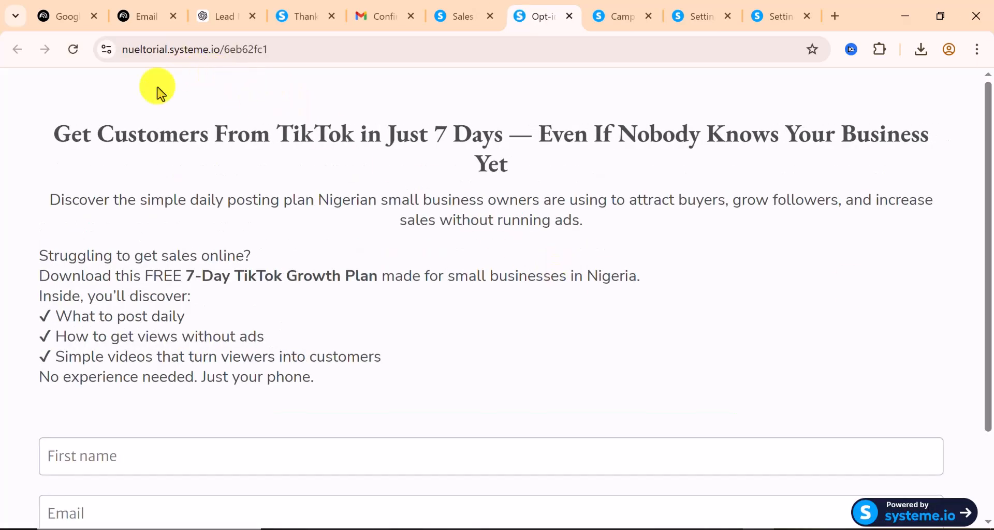
{"action": "scroll", "coordinate": [133, 326], "scroll_direction": "down", "scroll_amount": 2}
{"action": "left_click", "coordinate": [135, 350]}
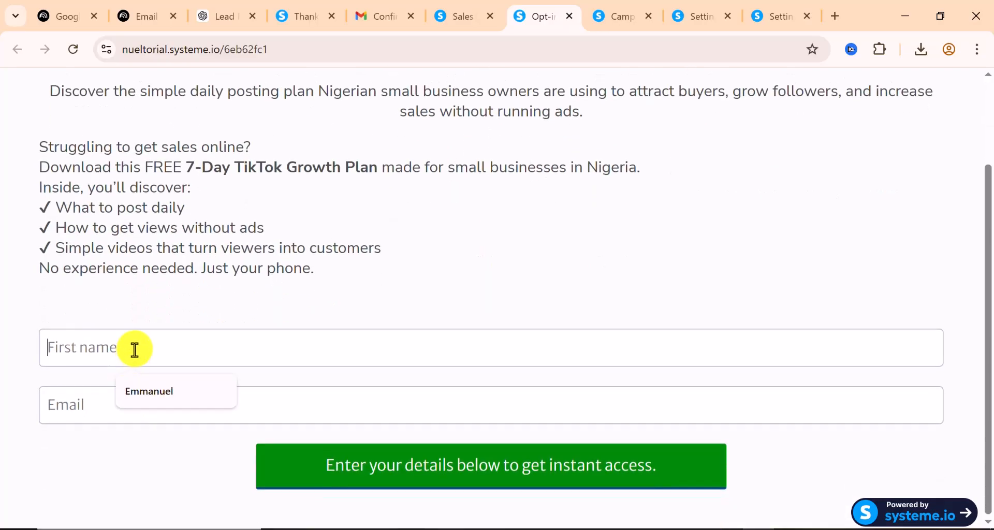
{"action": "left_click", "coordinate": [147, 403]}
{"action": "left_click", "coordinate": [78, 415]}
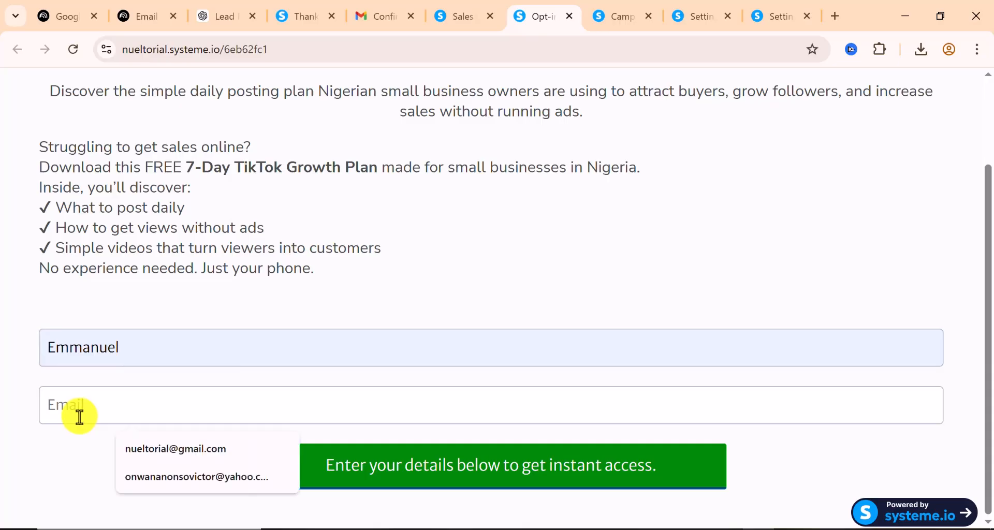
{"action": "left_click", "coordinate": [194, 454]}
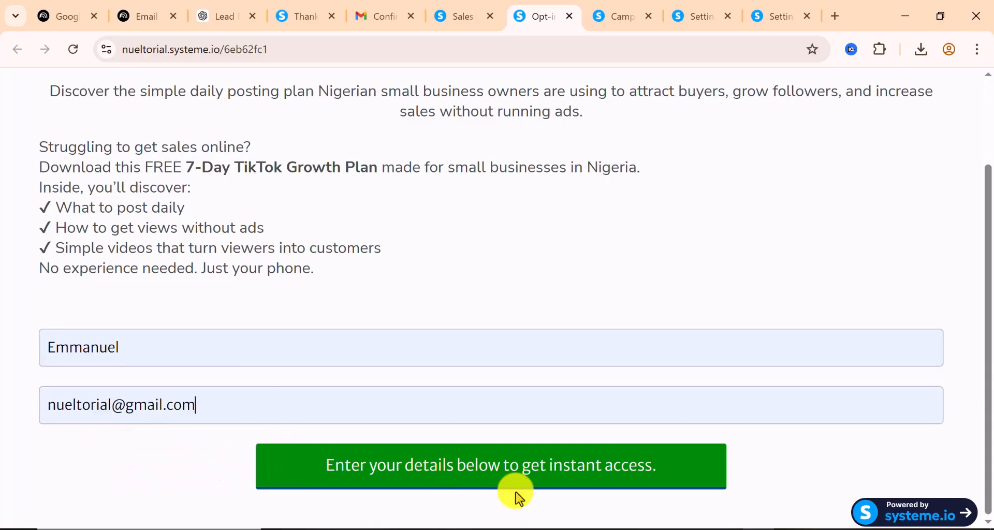
{"action": "left_click", "coordinate": [462, 482]}
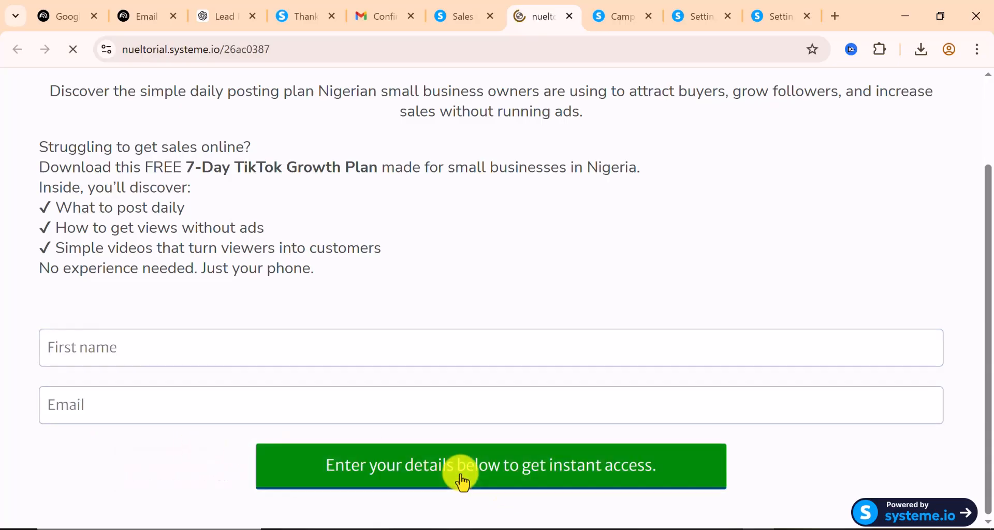
{"action": "scroll", "coordinate": [359, 322], "scroll_direction": "down", "scroll_amount": 3}
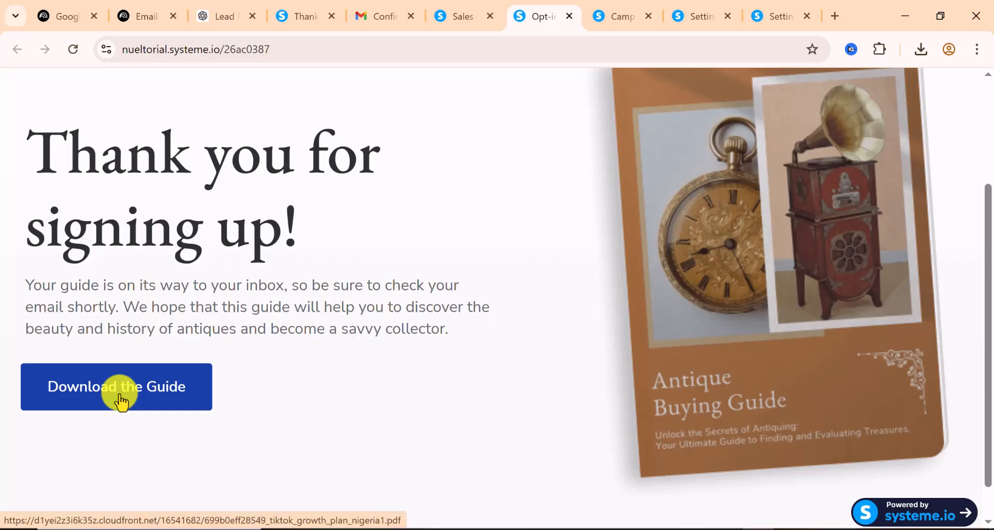
Open the 'Download the Guide' PDF and save the 7-Day TikTok Growth Plan into Downloads
{"action": "left_click", "coordinate": [121, 401]}
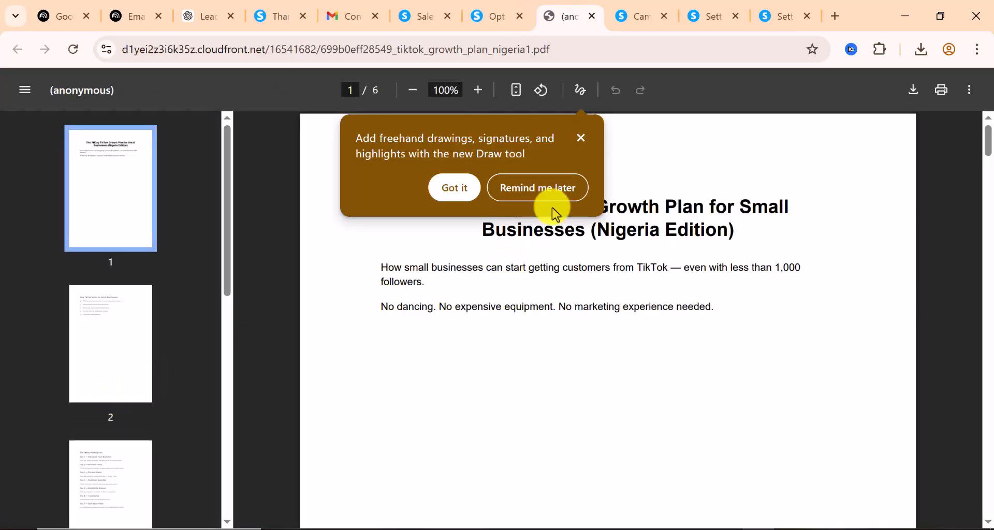
{"action": "left_click", "coordinate": [582, 139]}
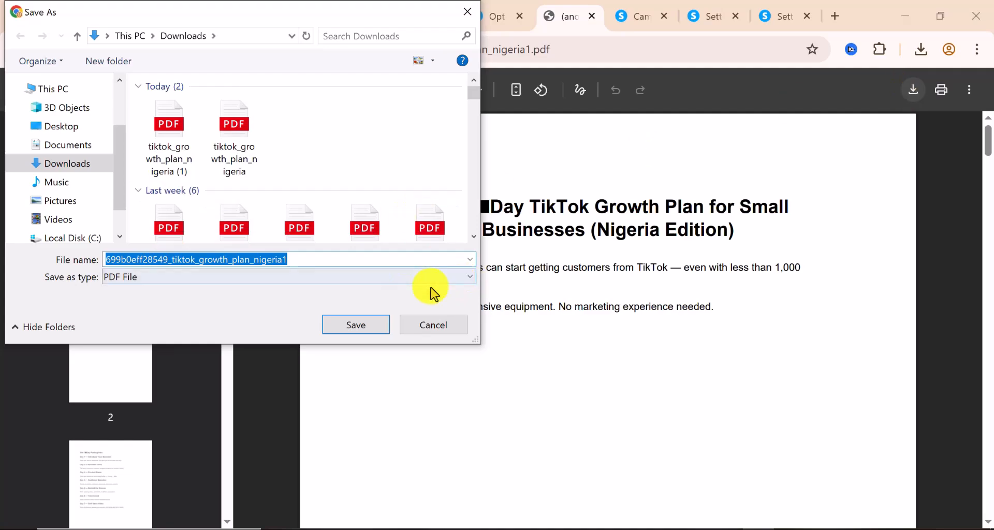
{"action": "left_click", "coordinate": [365, 335]}
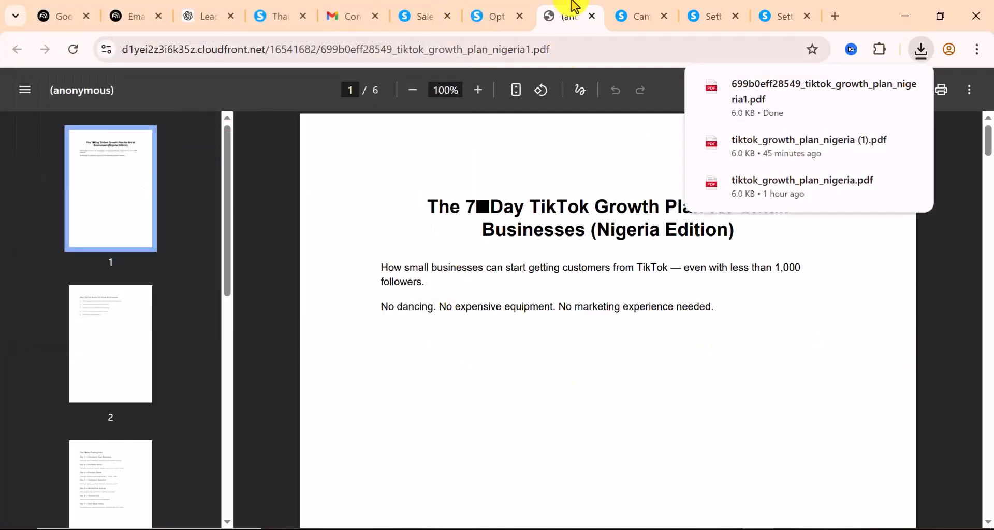
{"action": "left_click", "coordinate": [496, 17]}
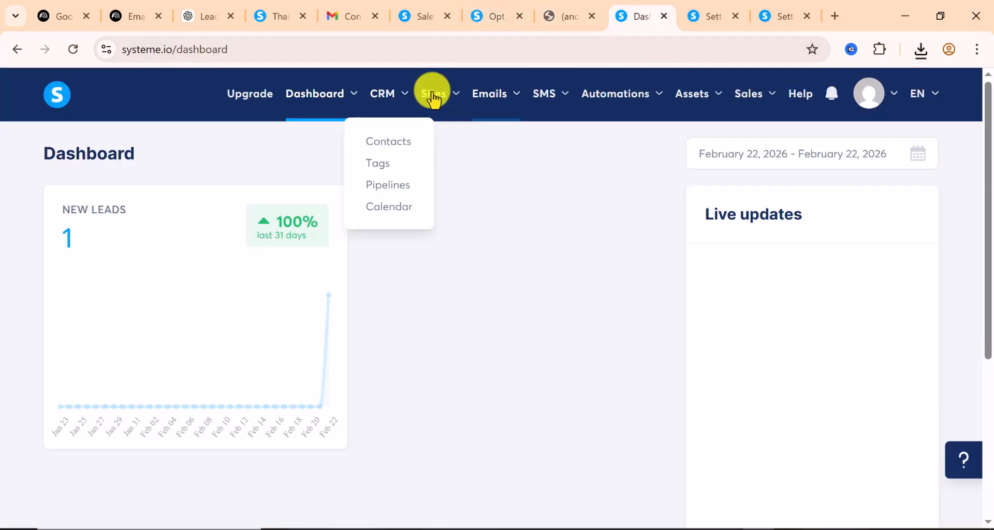
Open the tiktokads funnel's opt-in step stats and show its 1 lead from 02/22/2026
{"action": "mouse_move", "coordinate": [442, 99]}
{"action": "left_click", "coordinate": [438, 144]}
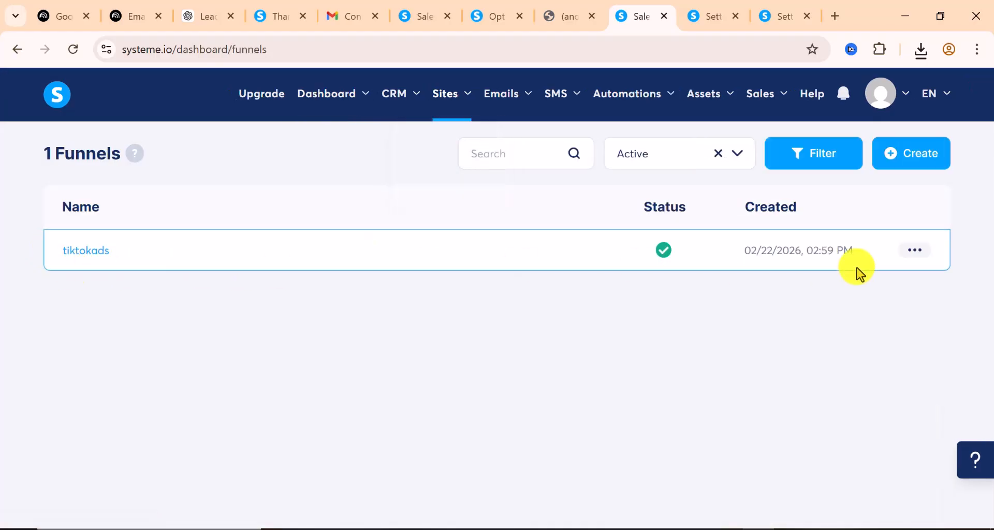
{"action": "left_click", "coordinate": [916, 253]}
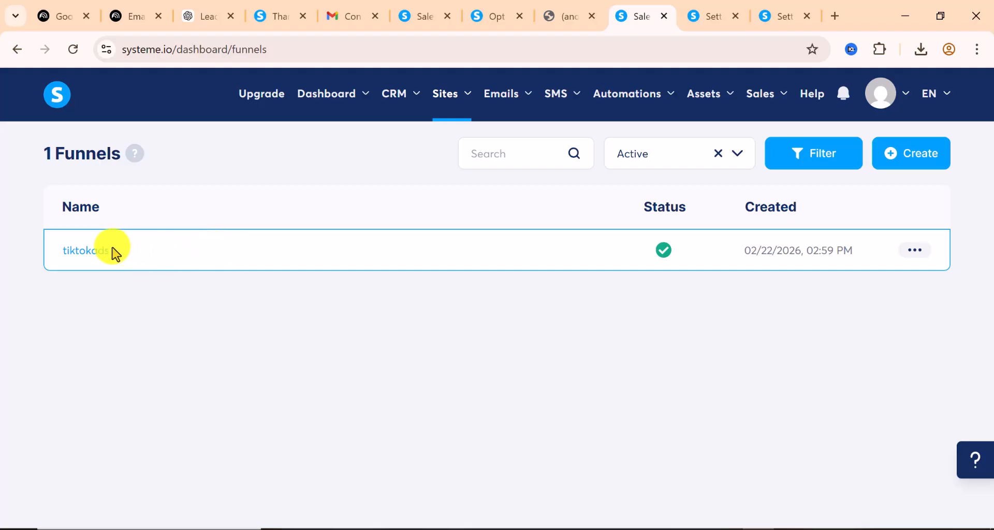
{"action": "left_click", "coordinate": [77, 253]}
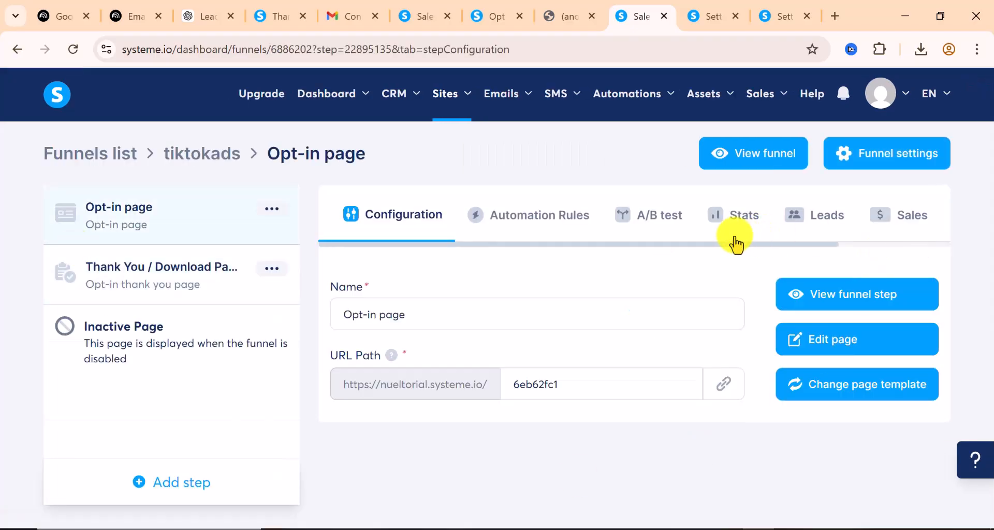
{"action": "left_click", "coordinate": [745, 219]}
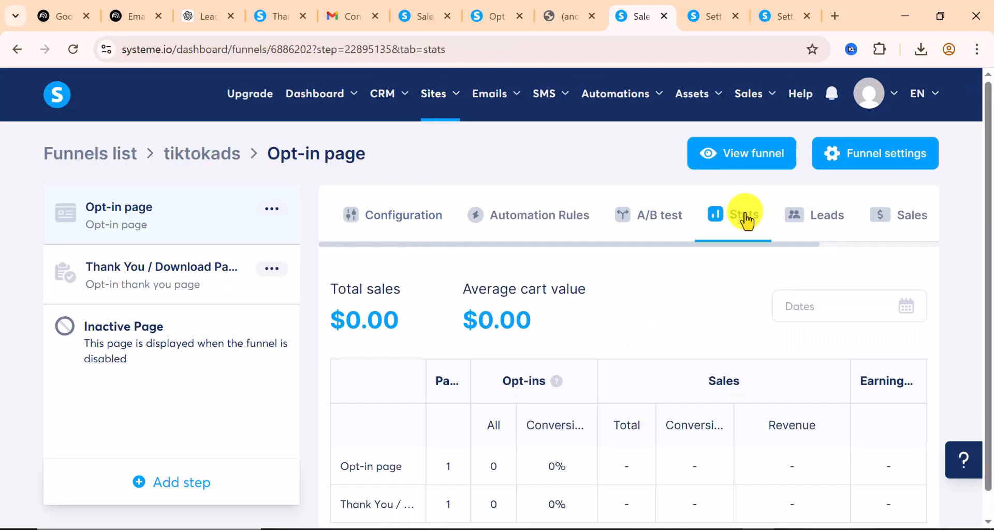
{"action": "scroll", "coordinate": [652, 348], "scroll_direction": "down", "scroll_amount": 1}
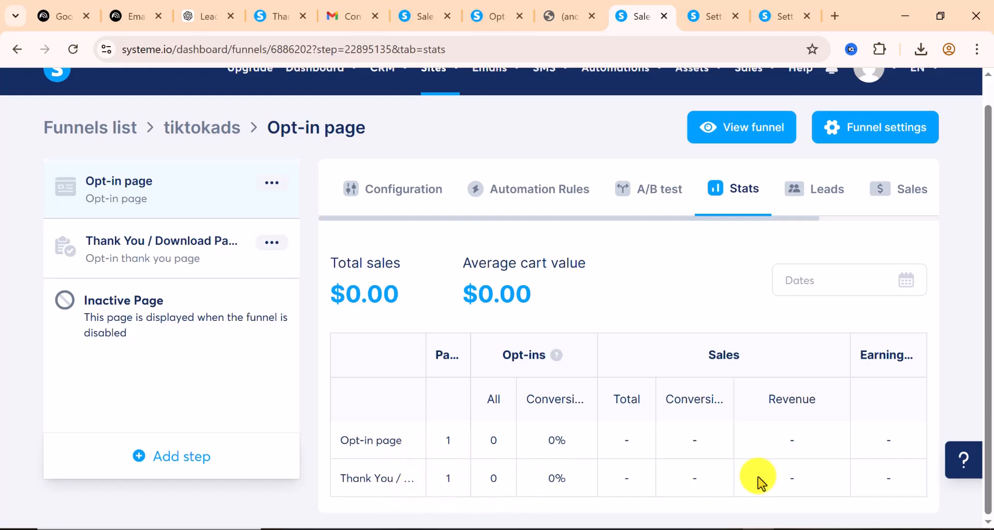
{"action": "scroll", "coordinate": [631, 450], "scroll_direction": "up", "scroll_amount": 1}
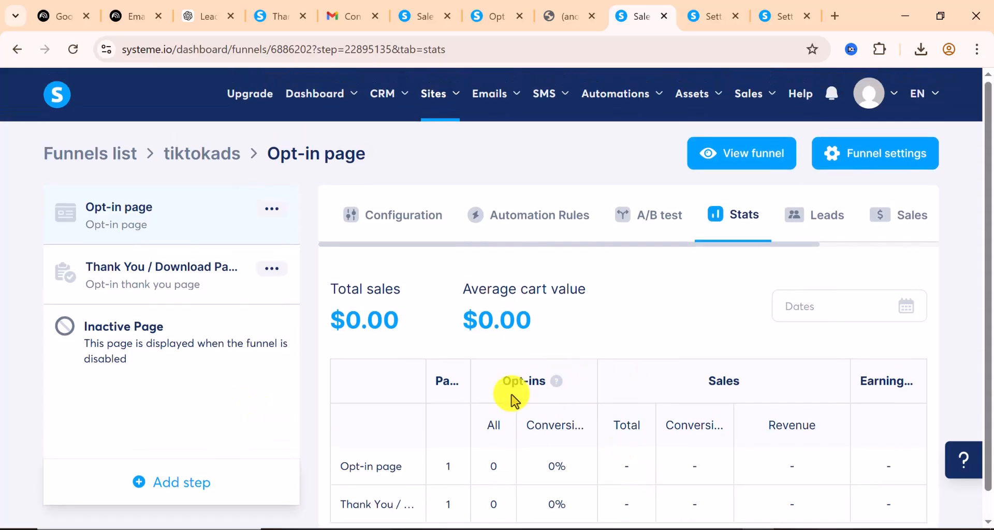
{"action": "scroll", "coordinate": [515, 397], "scroll_direction": "down", "scroll_amount": 1}
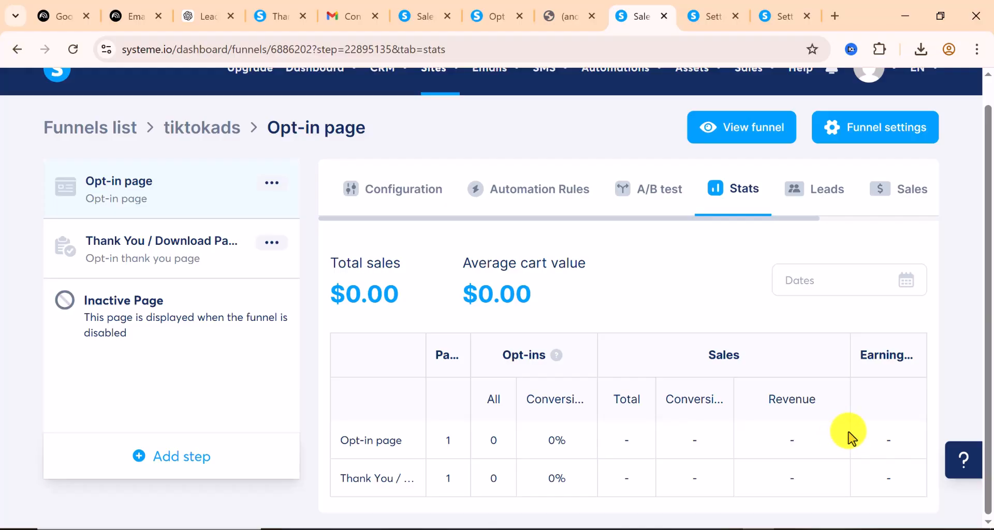
{"action": "left_click", "coordinate": [811, 190]}
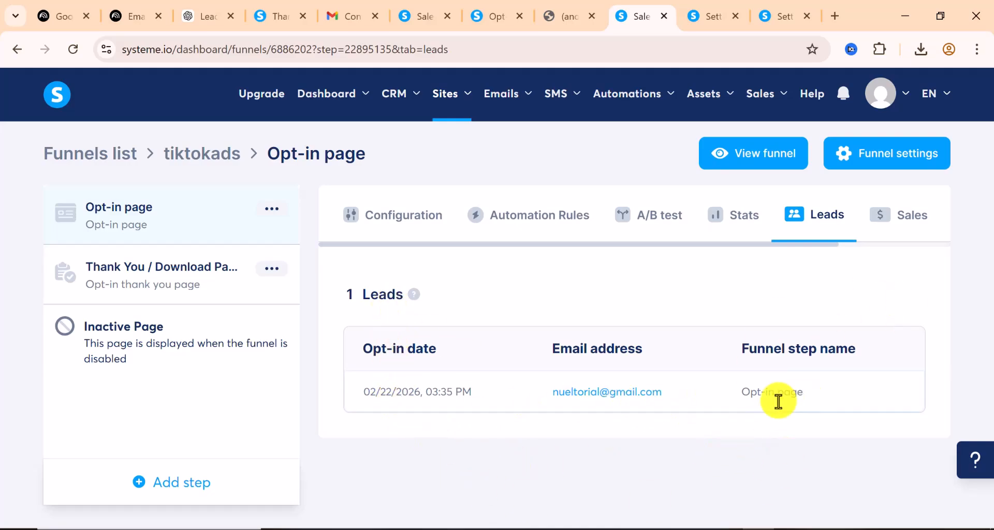
Check that the funnel's Sales tab lists no sales, then return to the Leads list
{"action": "left_click", "coordinate": [915, 226]}
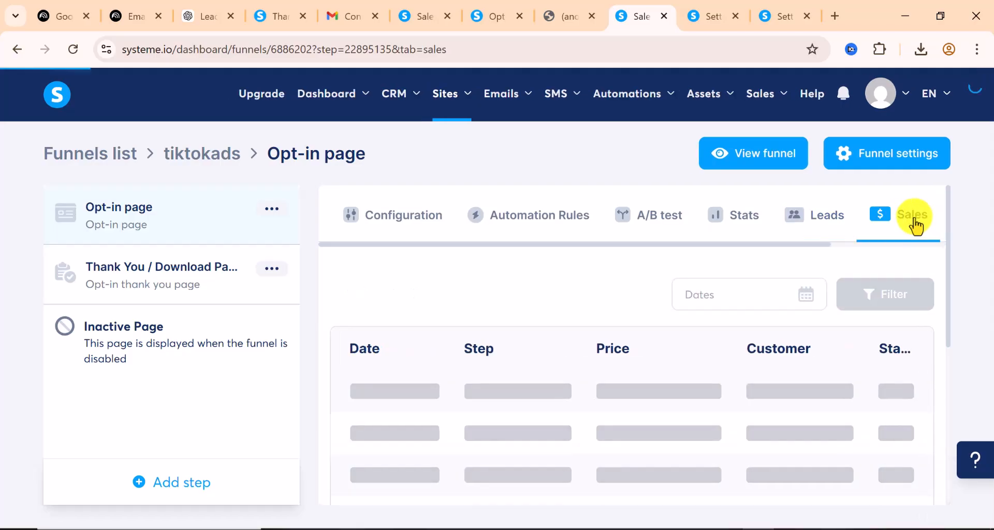
{"action": "scroll", "coordinate": [725, 393], "scroll_direction": "down", "scroll_amount": 1}
{"action": "scroll", "coordinate": [712, 383], "scroll_direction": "down", "scroll_amount": 2}
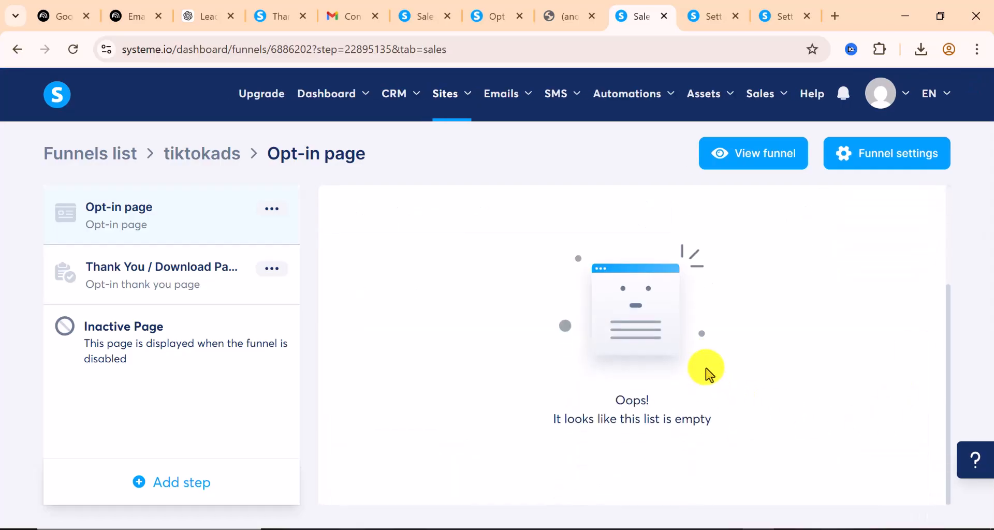
{"action": "scroll", "coordinate": [709, 374], "scroll_direction": "up", "scroll_amount": 3}
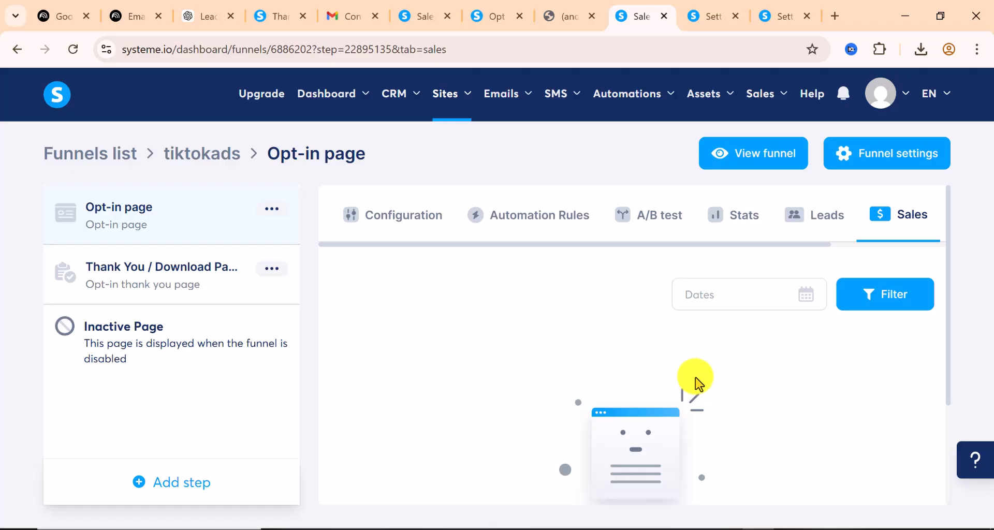
{"action": "left_click", "coordinate": [823, 230]}
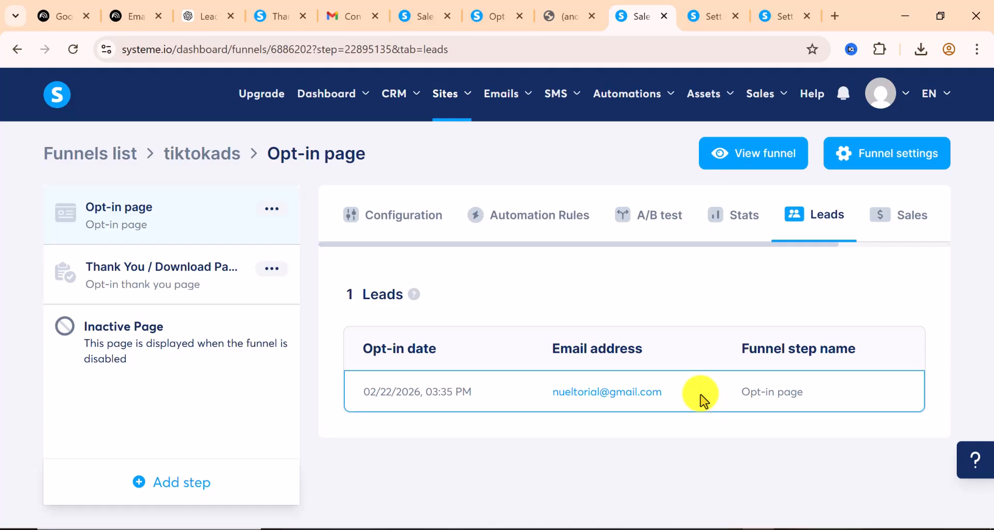
Glance at the thank-you page, return to the leads dashboard, and move to the NotebookLM mind map
{"action": "left_click", "coordinate": [505, 22]}
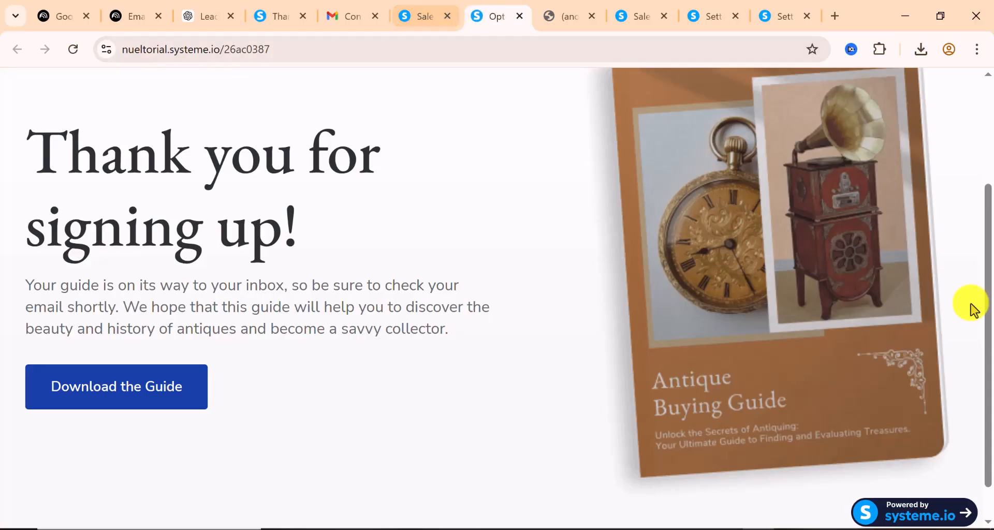
{"action": "scroll", "coordinate": [91, 228], "scroll_direction": "up", "scroll_amount": 3}
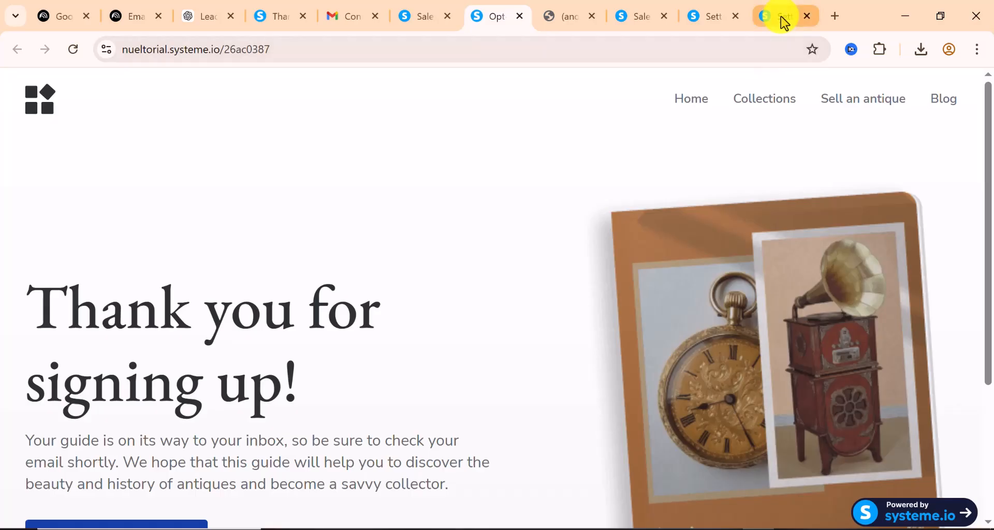
{"action": "left_click", "coordinate": [639, 21]}
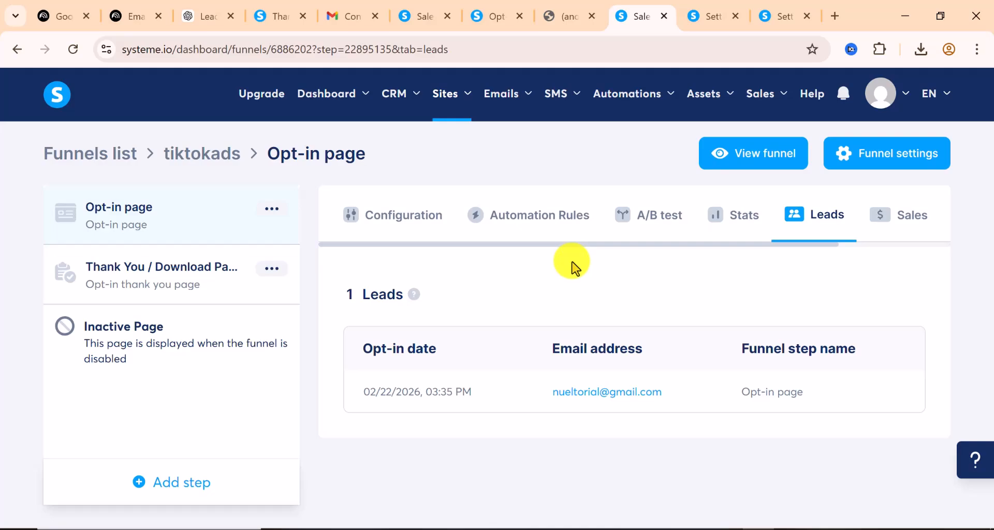
{"action": "key", "text": "ctrl+2"}
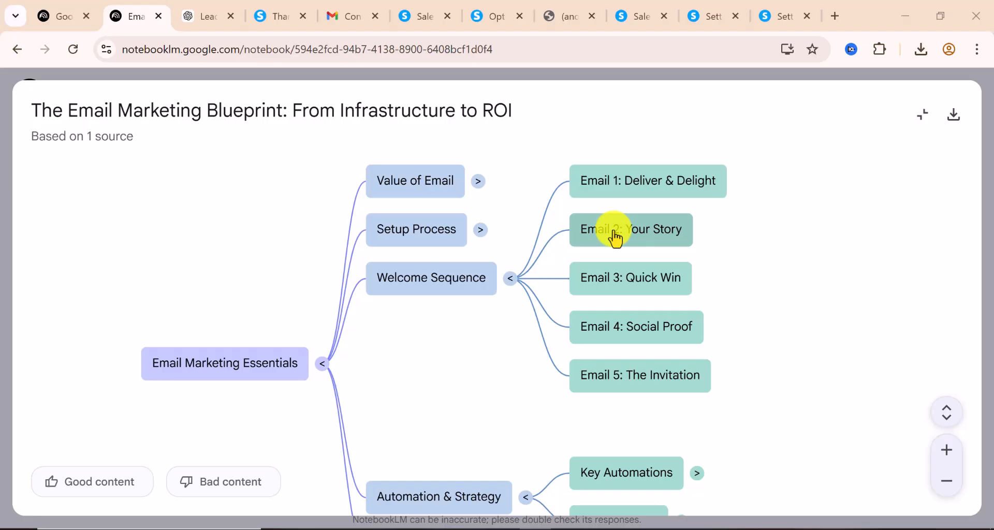
Collapse the Welcome Sequence branch and go to ChatGPT, dismissing the messages-remaining notice
{"action": "left_click", "coordinate": [513, 281]}
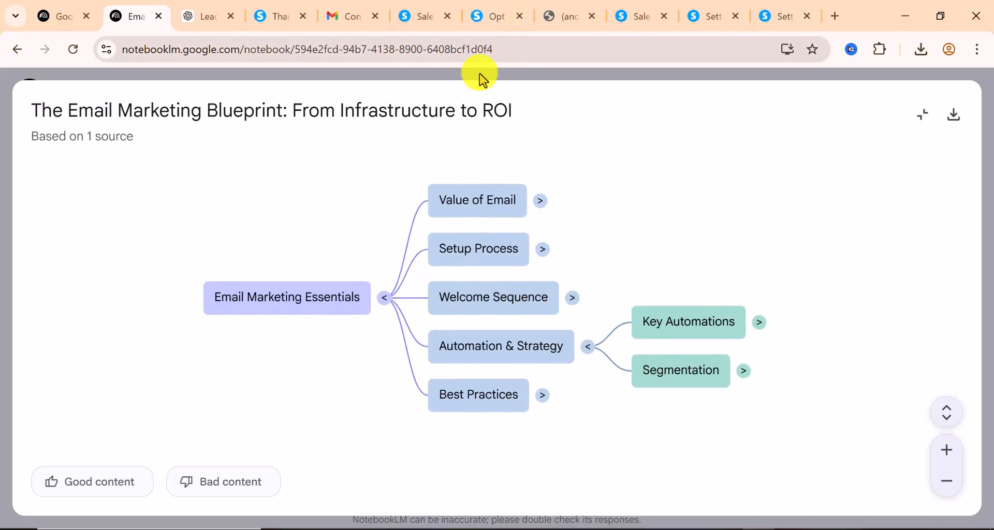
{"action": "left_click", "coordinate": [199, 18]}
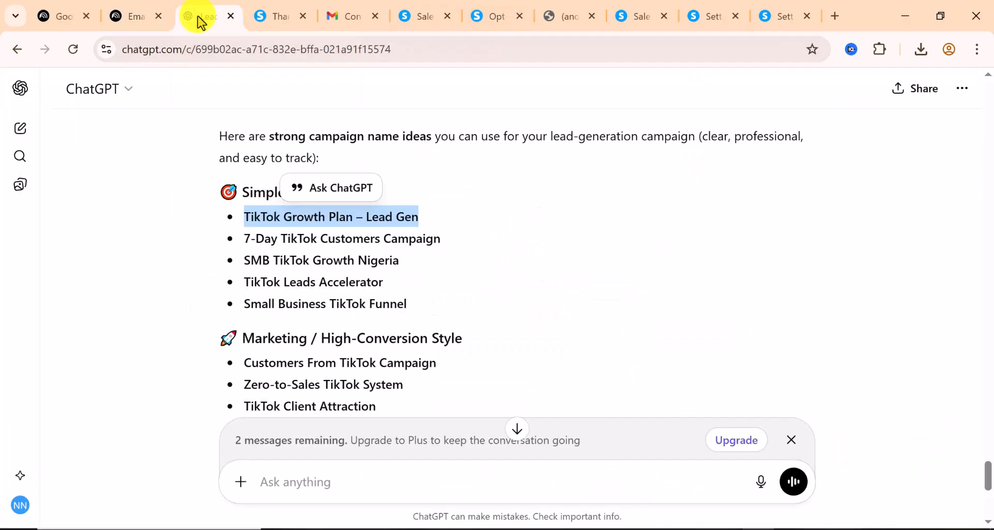
{"action": "scroll", "coordinate": [417, 322], "scroll_direction": "down", "scroll_amount": 6}
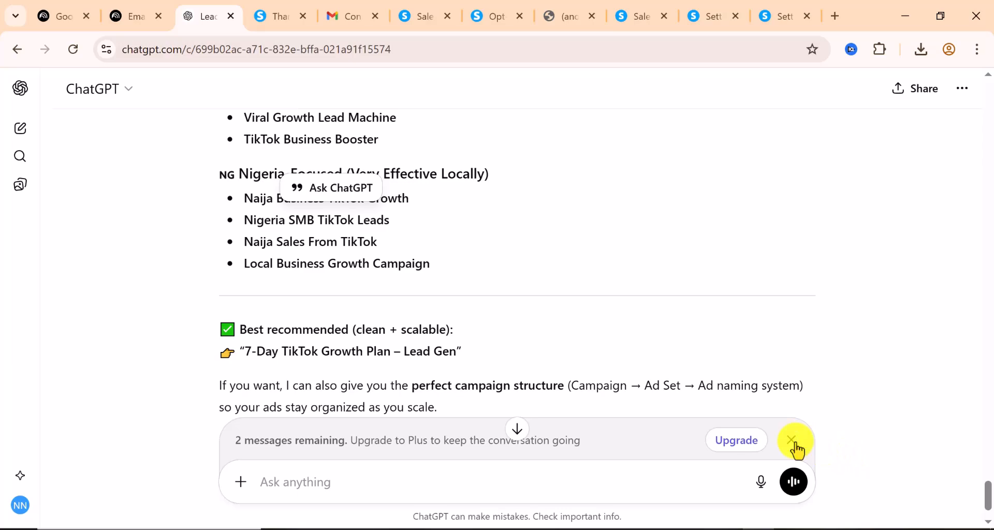
{"action": "left_click", "coordinate": [793, 443]}
{"action": "scroll", "coordinate": [455, 308], "scroll_direction": "down", "scroll_amount": 2}
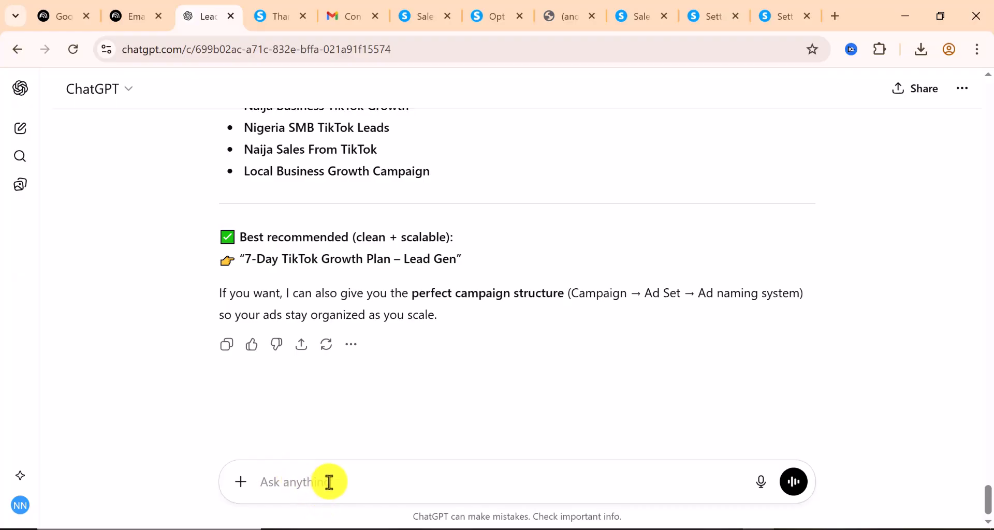
Ask ChatGPT to create a 5-day email sequence that sells the service on day 5
{"action": "type", "text": "create a 5 days email sequence and sell my service on"}
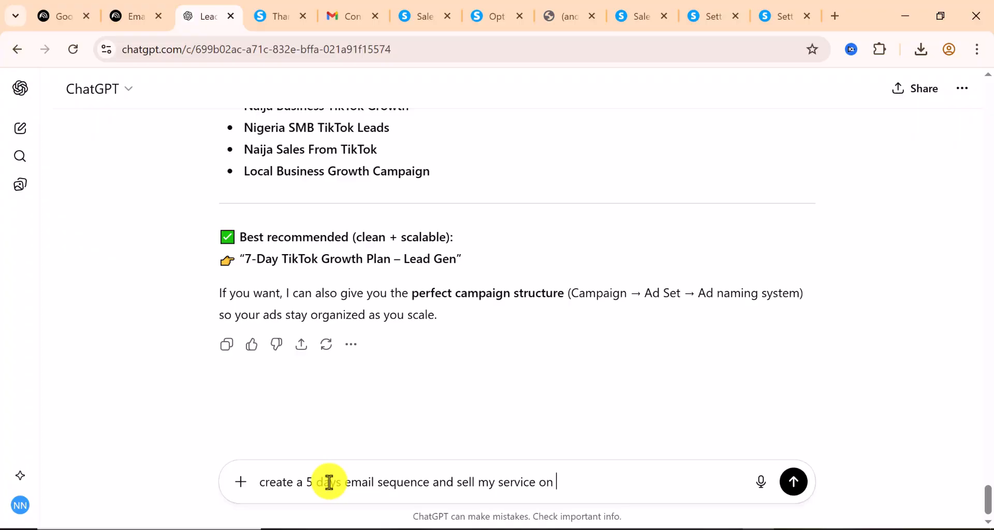
{"action": "key", "text": "BackSpace"}
{"action": "key", "text": "Return"}
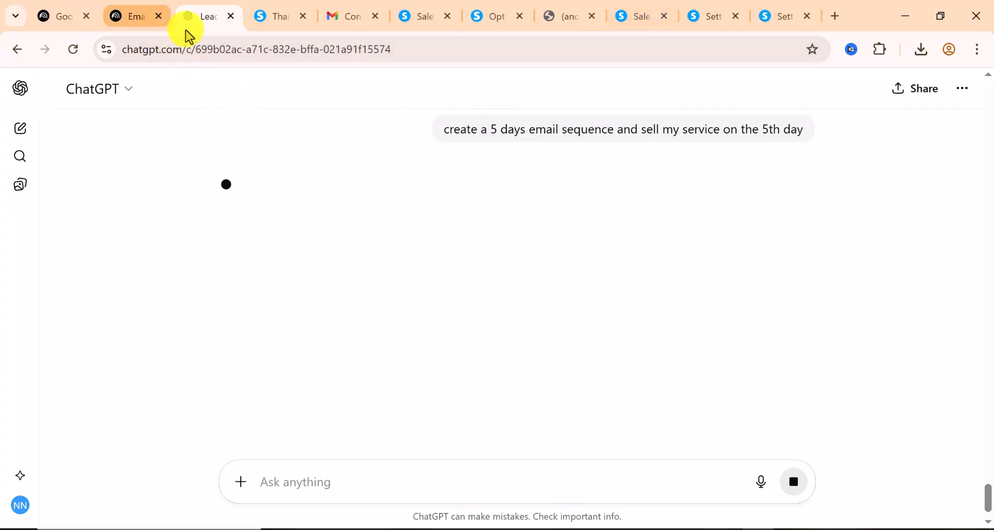
{"action": "left_click", "coordinate": [132, 21]}
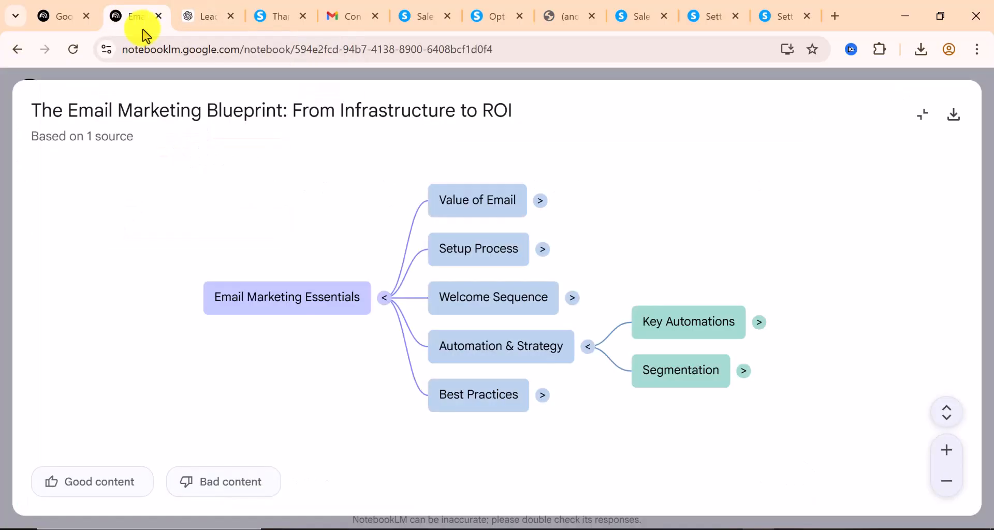
Expand the Key Automations branch of the email marketing mind map and pan to its new nodes
{"action": "left_click", "coordinate": [574, 299]}
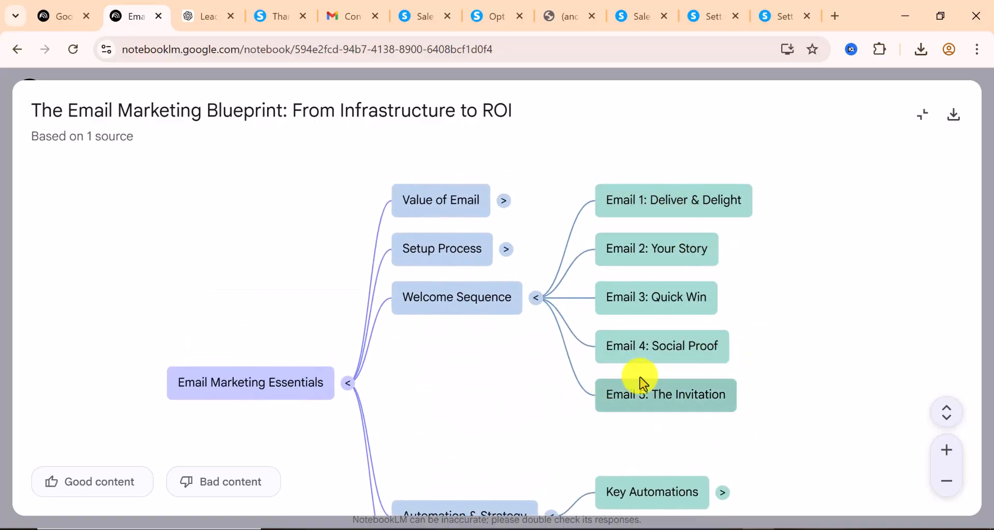
{"action": "left_click", "coordinate": [534, 304]}
{"action": "left_click_drag", "start_coordinate": [286, 295], "coordinate": [136, 298]}
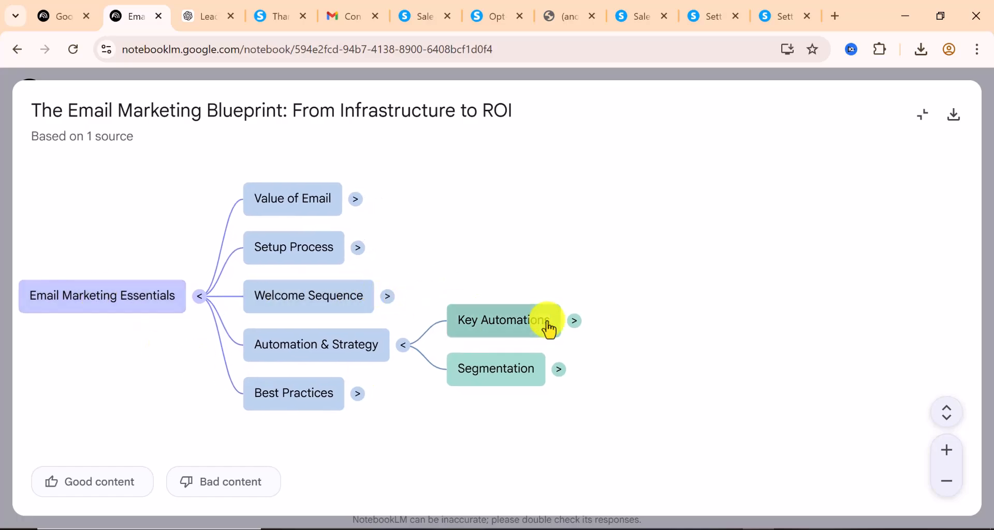
{"action": "left_click", "coordinate": [576, 322]}
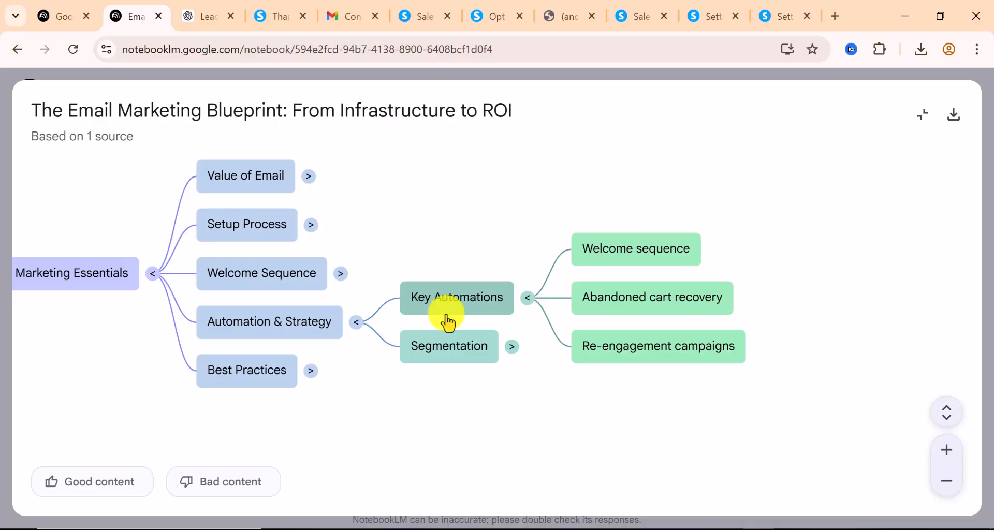
{"action": "left_click_drag", "start_coordinate": [447, 323], "coordinate": [313, 348]}
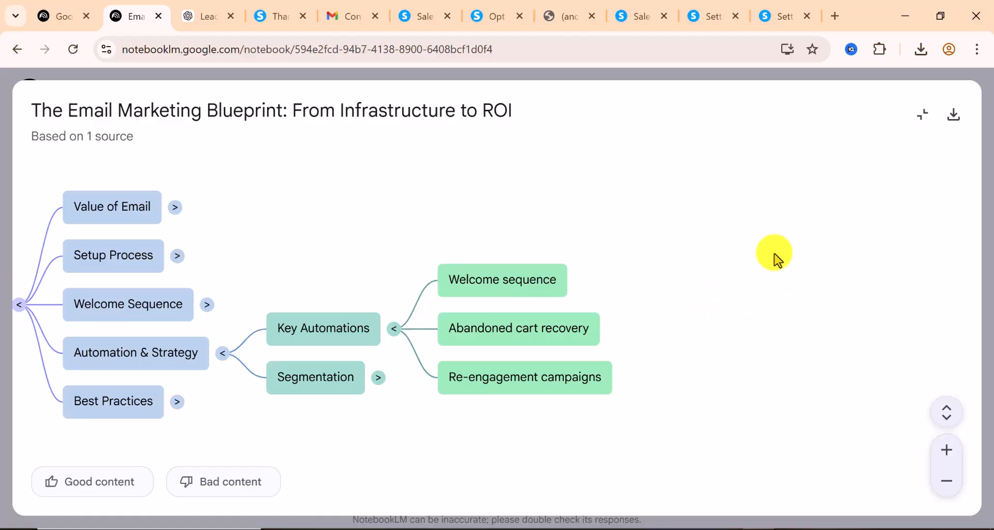
{"action": "left_click", "coordinate": [492, 18]}
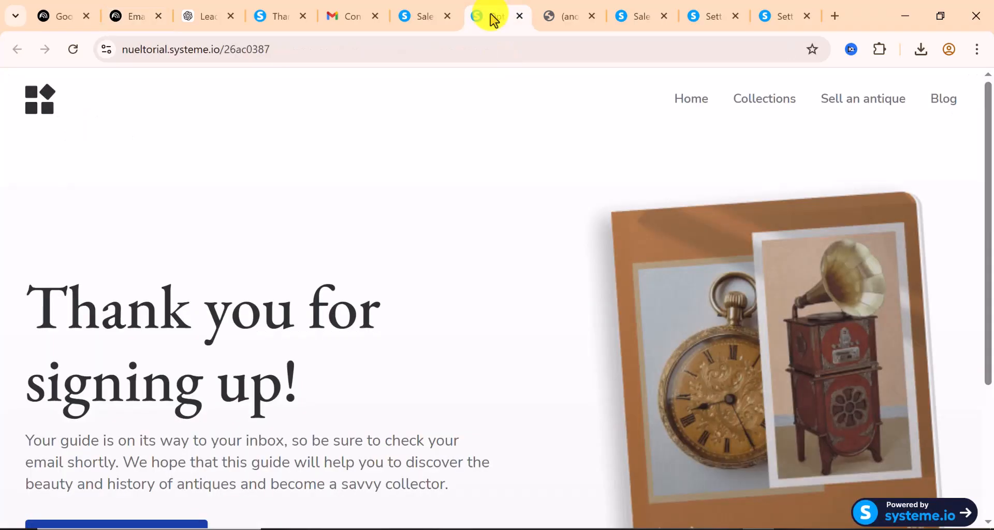
Scroll through ChatGPT's five-day email sequence down to the Day 5 sales email
{"action": "scroll", "coordinate": [249, 313], "scroll_direction": "down", "scroll_amount": 4}
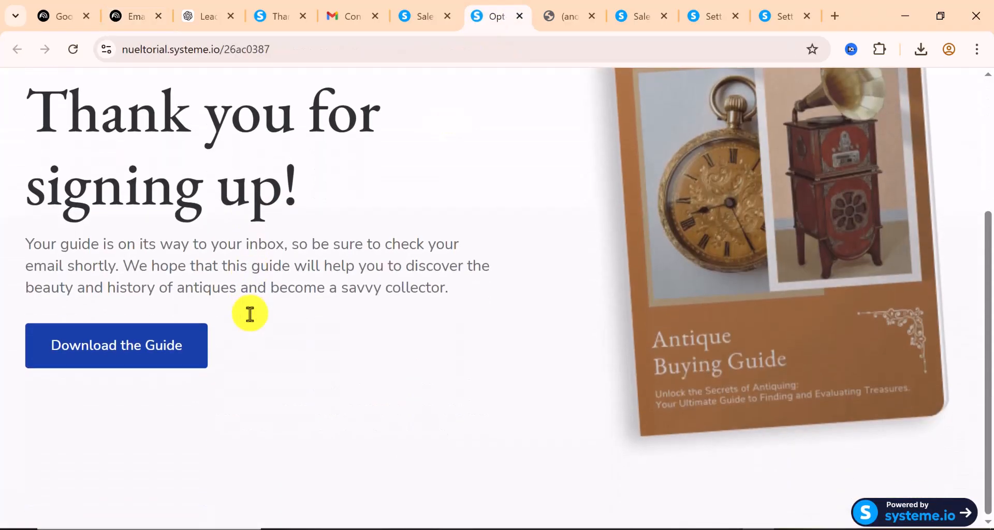
{"action": "scroll", "coordinate": [250, 314], "scroll_direction": "up", "scroll_amount": 4}
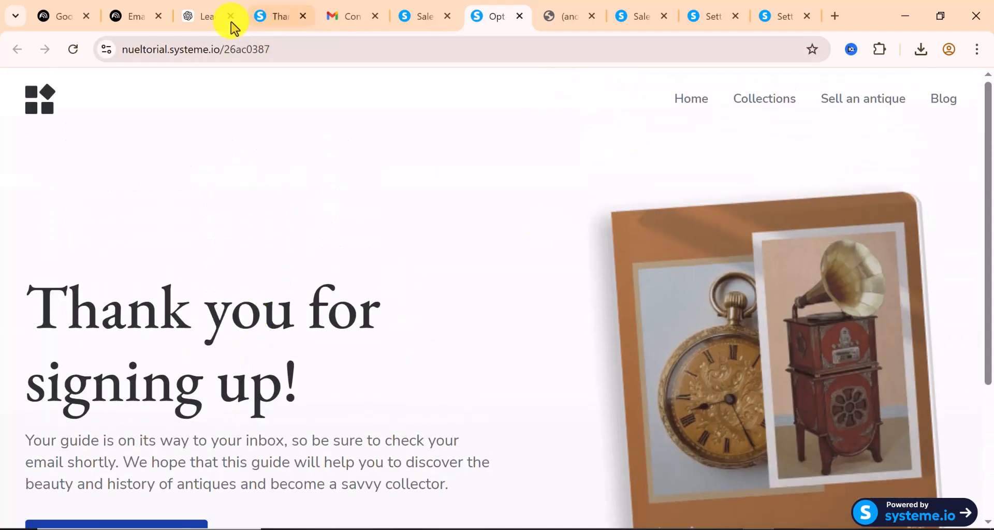
{"action": "left_click", "coordinate": [209, 23]}
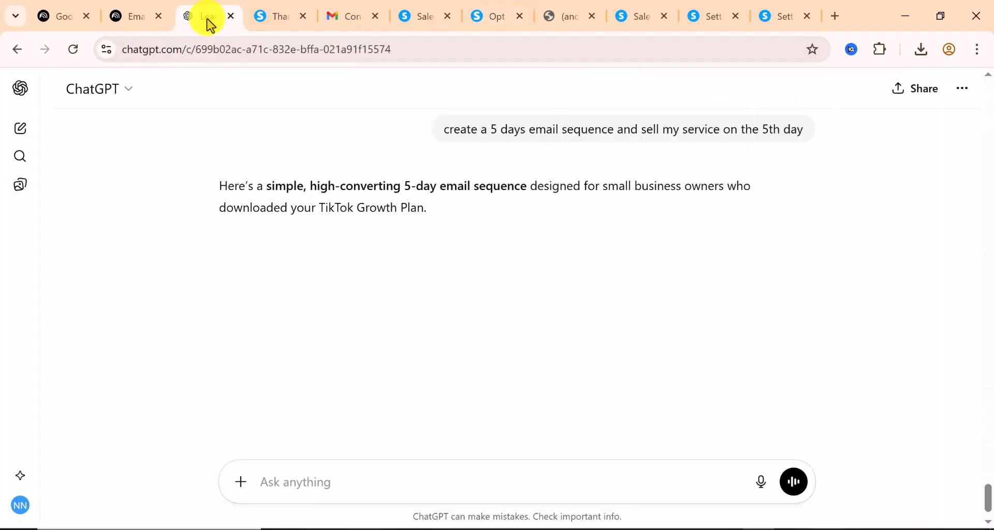
{"action": "scroll", "coordinate": [355, 239], "scroll_direction": "down", "scroll_amount": 2}
{"action": "scroll", "coordinate": [355, 238], "scroll_direction": "down", "scroll_amount": 6}
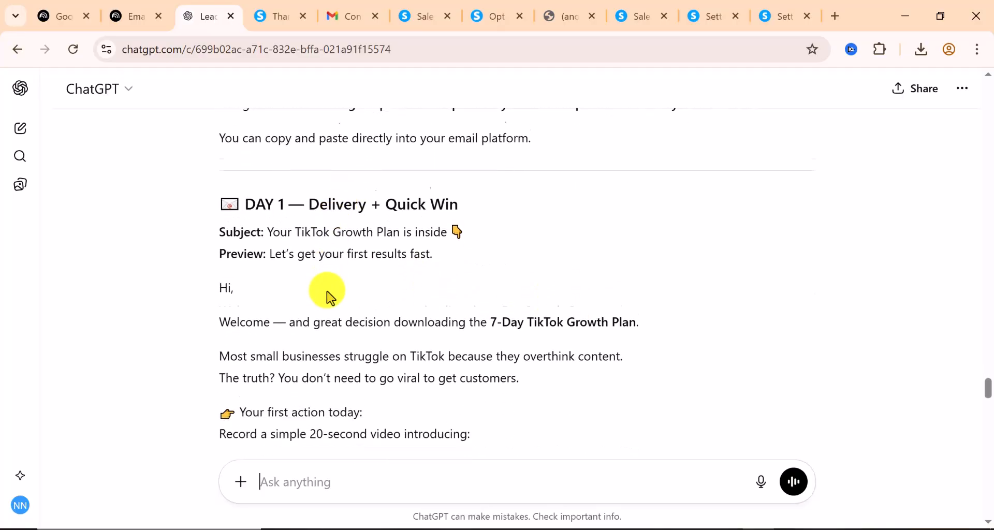
{"action": "scroll", "coordinate": [290, 377], "scroll_direction": "down", "scroll_amount": 7}
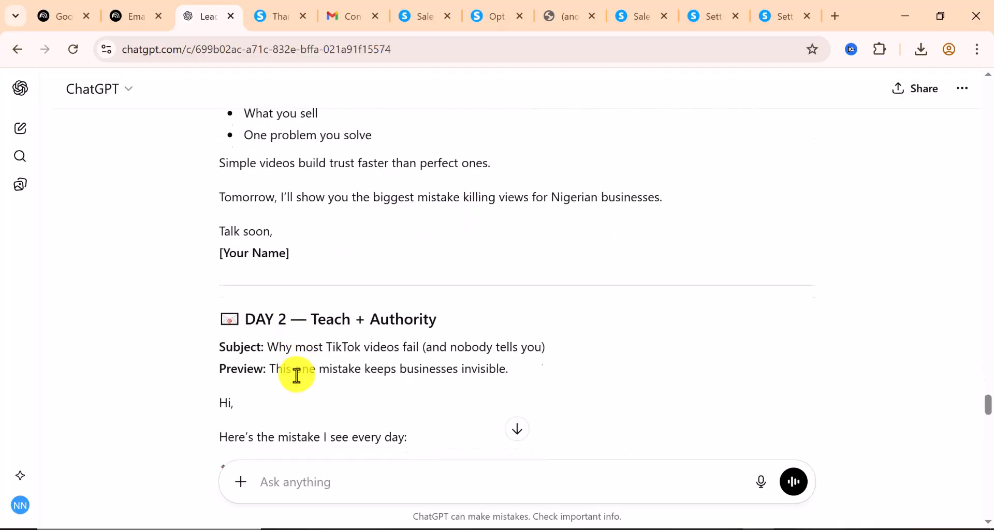
{"action": "scroll", "coordinate": [288, 366], "scroll_direction": "down", "scroll_amount": 5}
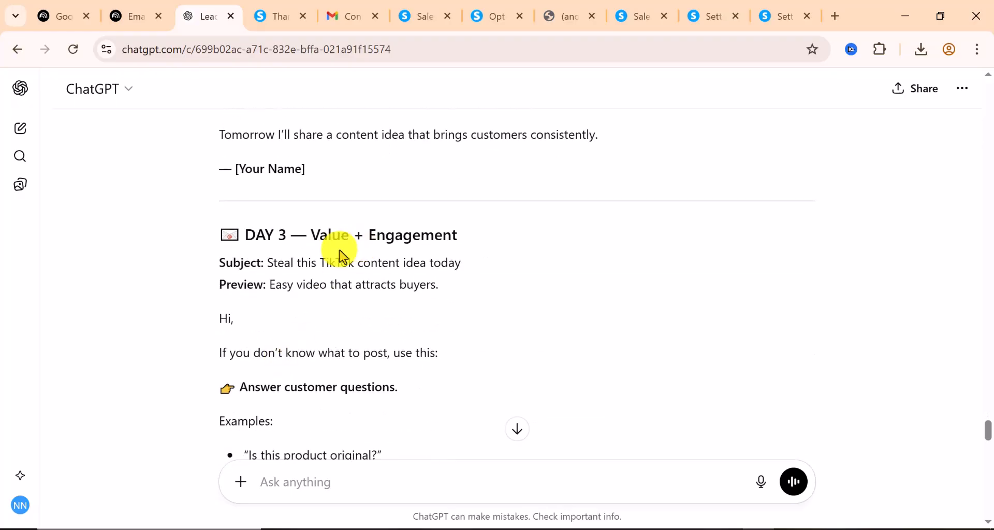
{"action": "scroll", "coordinate": [339, 255], "scroll_direction": "down", "scroll_amount": 9}
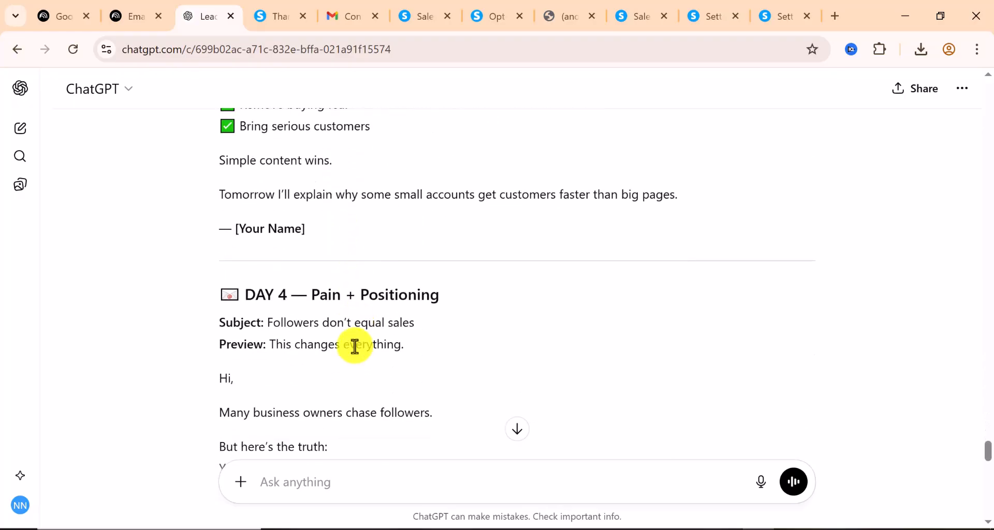
{"action": "scroll", "coordinate": [355, 347], "scroll_direction": "down", "scroll_amount": 4}
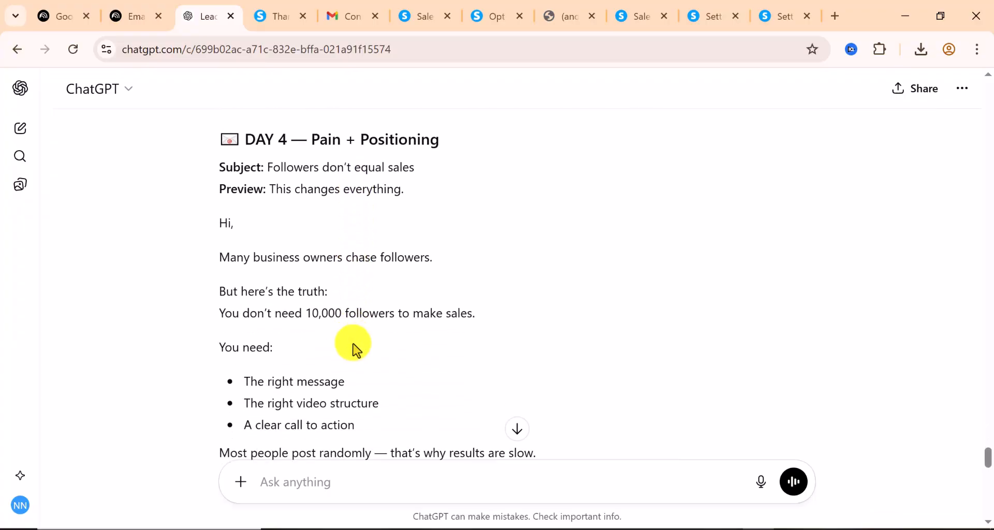
{"action": "scroll", "coordinate": [356, 349], "scroll_direction": "down", "scroll_amount": 5}
{"action": "scroll", "coordinate": [391, 344], "scroll_direction": "down", "scroll_amount": 3}
{"action": "scroll", "coordinate": [392, 343], "scroll_direction": "down", "scroll_amount": 2}
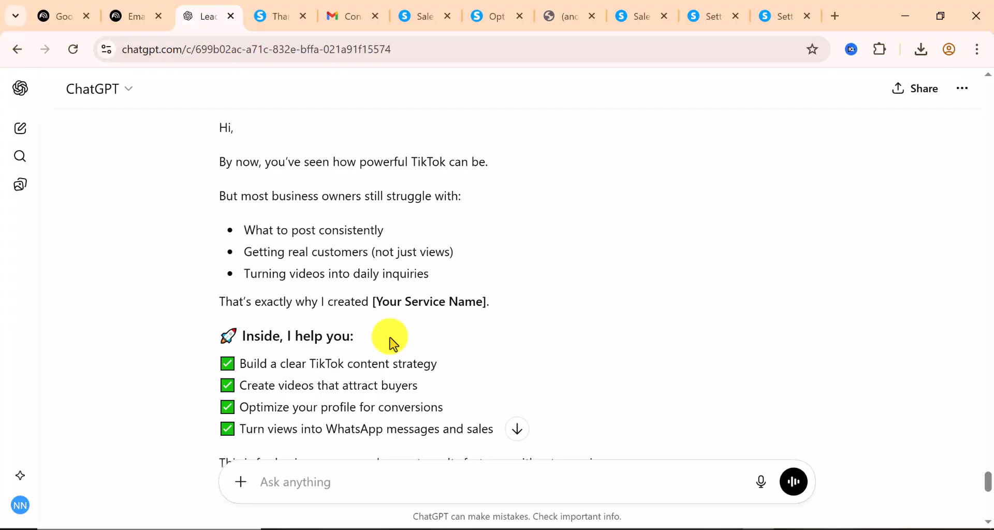
{"action": "scroll", "coordinate": [392, 343], "scroll_direction": "down", "scroll_amount": 2}
{"action": "scroll", "coordinate": [388, 339], "scroll_direction": "up", "scroll_amount": 2}
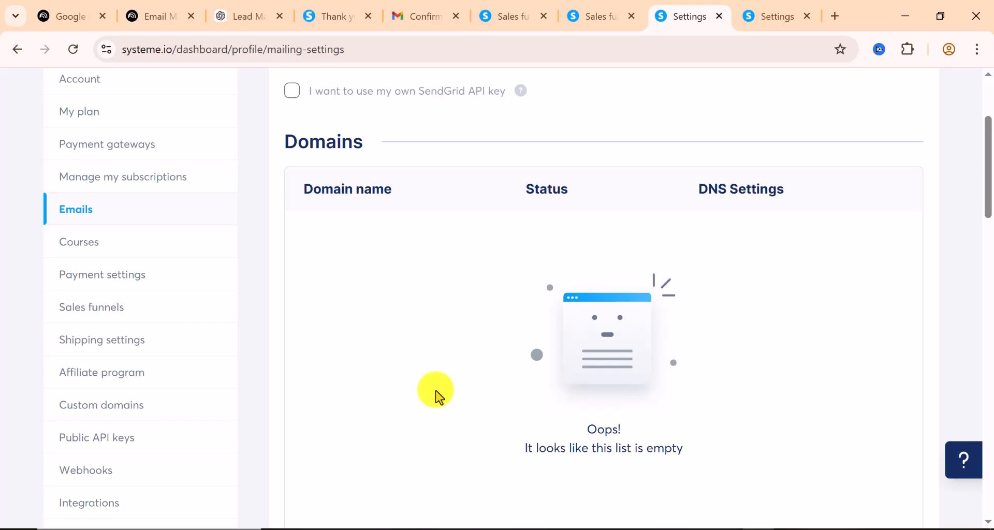
{"action": "scroll", "coordinate": [436, 397], "scroll_direction": "down", "scroll_amount": 5}
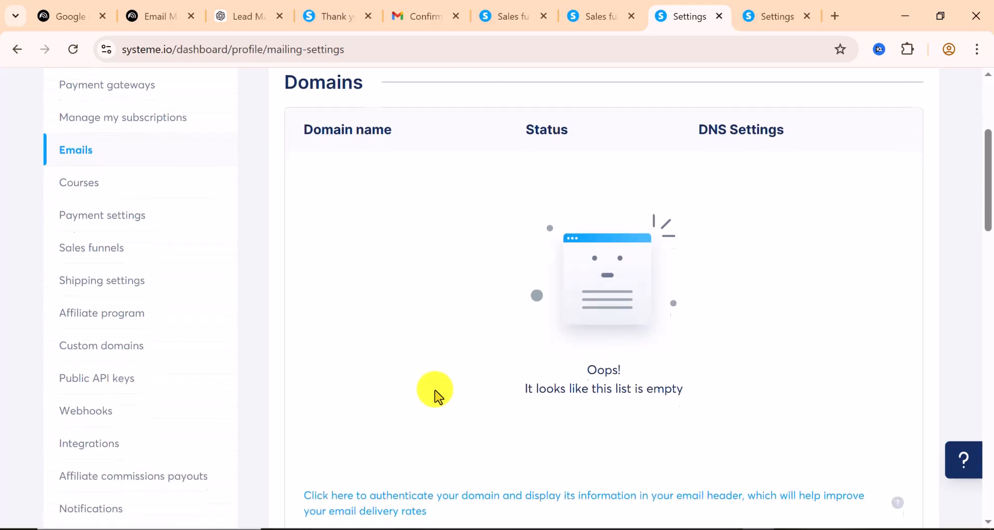
{"action": "scroll", "coordinate": [436, 396], "scroll_direction": "up", "scroll_amount": 3}
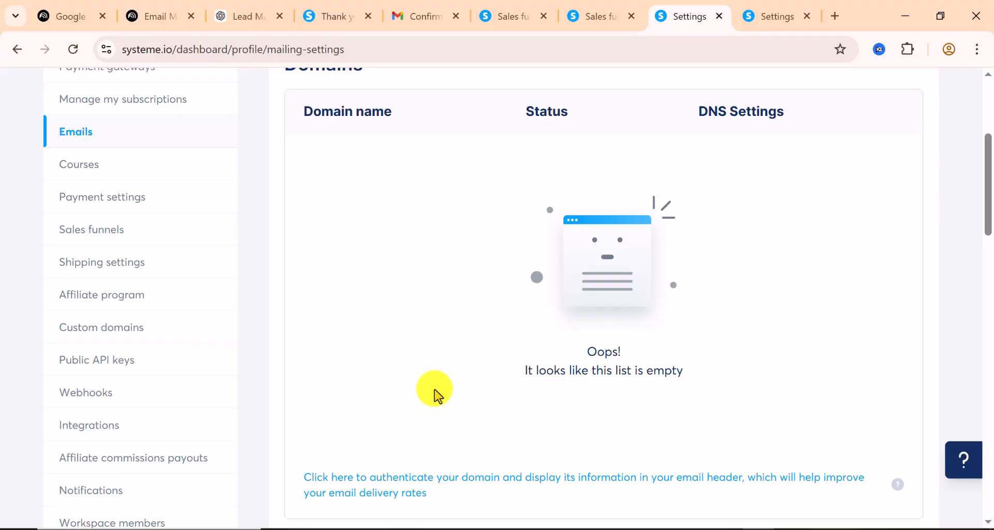
{"action": "scroll", "coordinate": [435, 396], "scroll_direction": "up", "scroll_amount": 2}
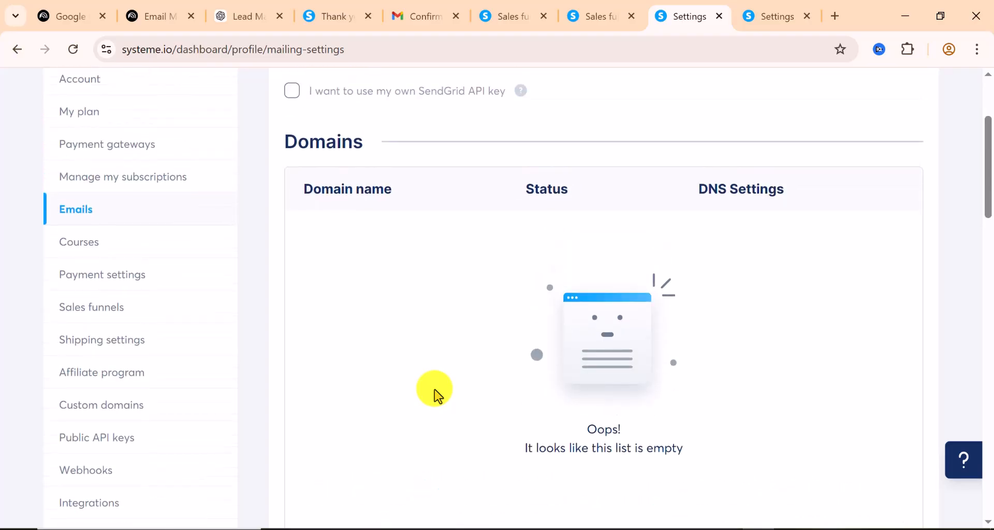
{"action": "scroll", "coordinate": [435, 396], "scroll_direction": "up", "scroll_amount": 4}
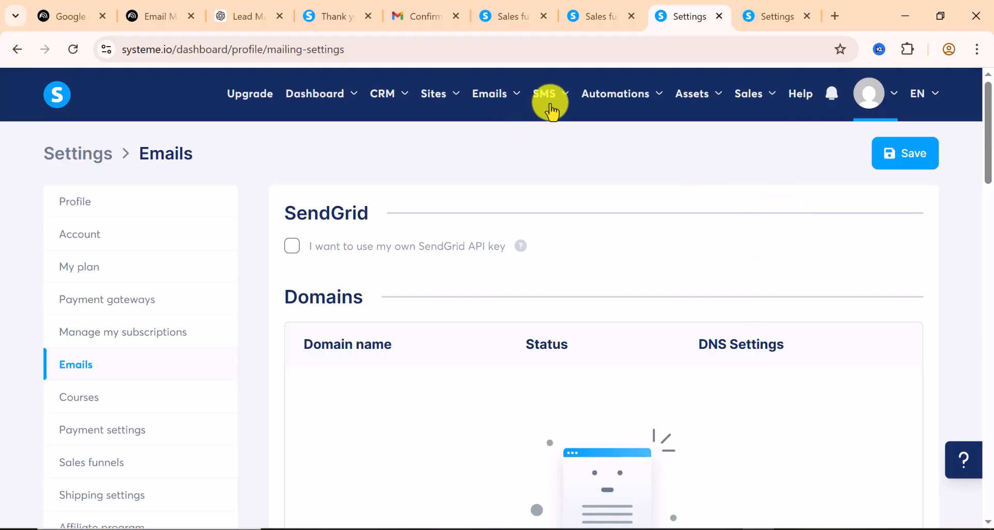
Confirm a new newsletter's Sender email address list is empty, then go to account Settings
{"action": "mouse_move", "coordinate": [515, 93]}
{"action": "left_click", "coordinate": [515, 148]}
{"action": "left_click", "coordinate": [928, 171]}
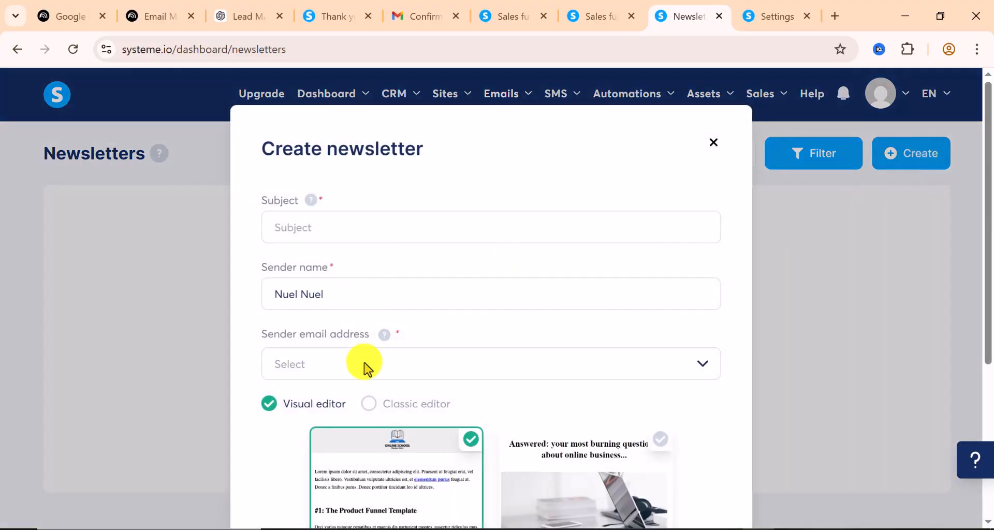
{"action": "left_click", "coordinate": [373, 366]}
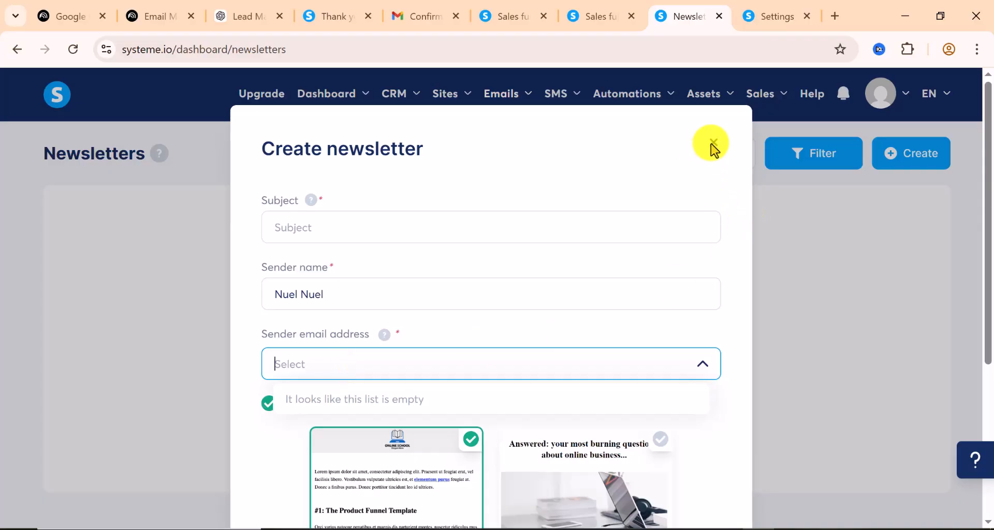
{"action": "left_click", "coordinate": [385, 336]}
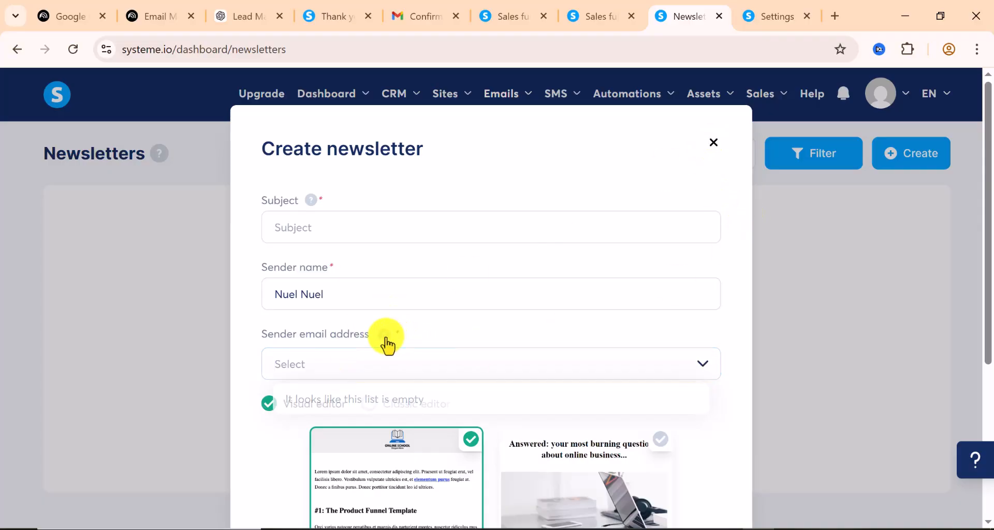
{"action": "mouse_move", "coordinate": [384, 337]}
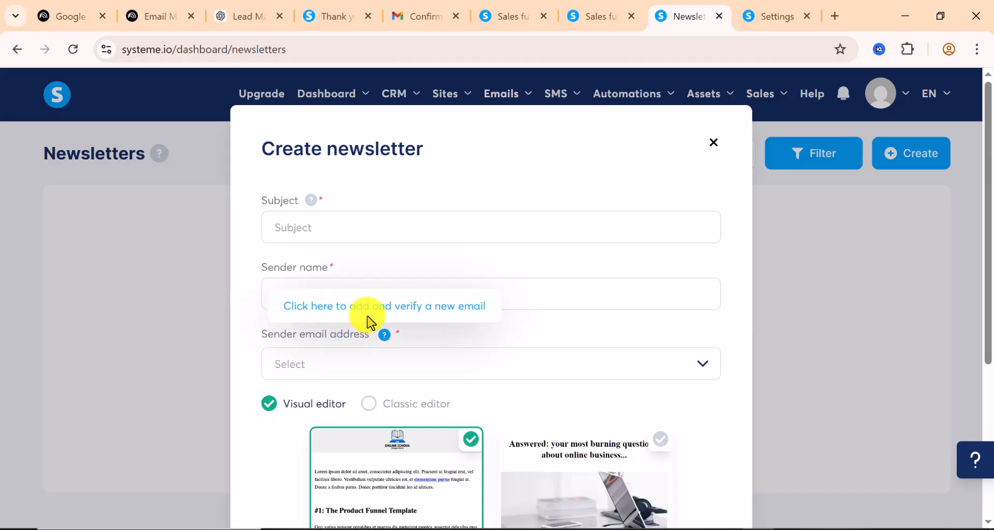
{"action": "left_click", "coordinate": [713, 144]}
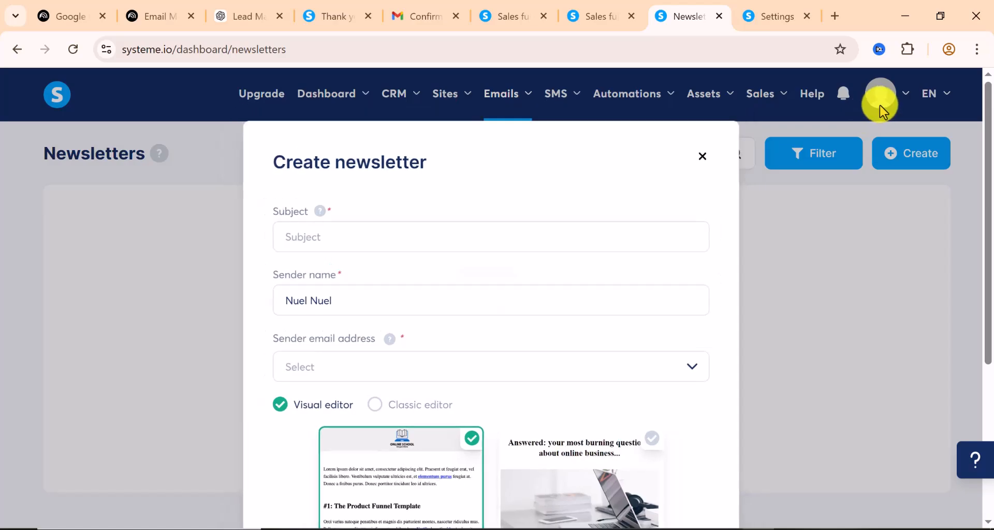
{"action": "mouse_move", "coordinate": [880, 104]}
{"action": "left_click", "coordinate": [883, 142]}
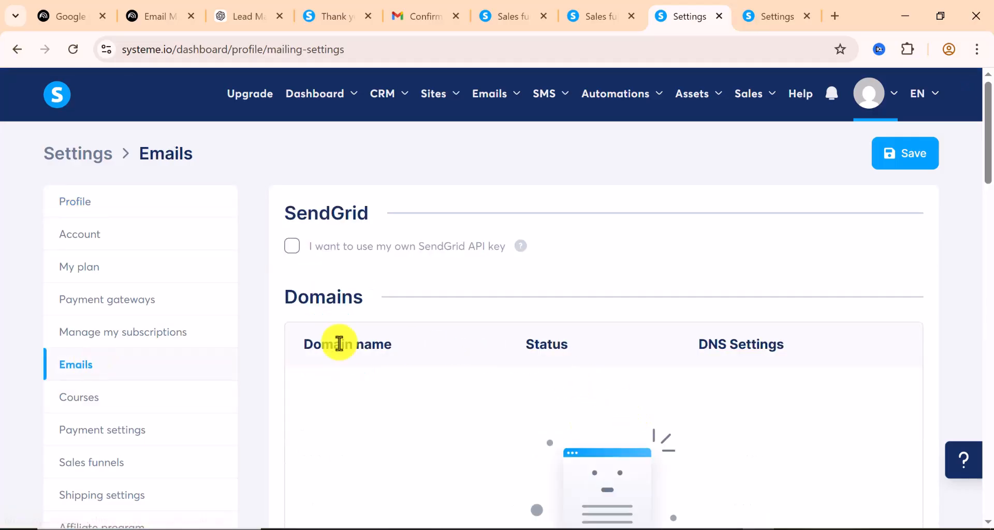
Scroll through the Emails settings' Domains, Verified email addresses and Sender sections
{"action": "scroll", "coordinate": [326, 341], "scroll_direction": "down", "scroll_amount": 1}
{"action": "scroll", "coordinate": [325, 341], "scroll_direction": "down", "scroll_amount": 5}
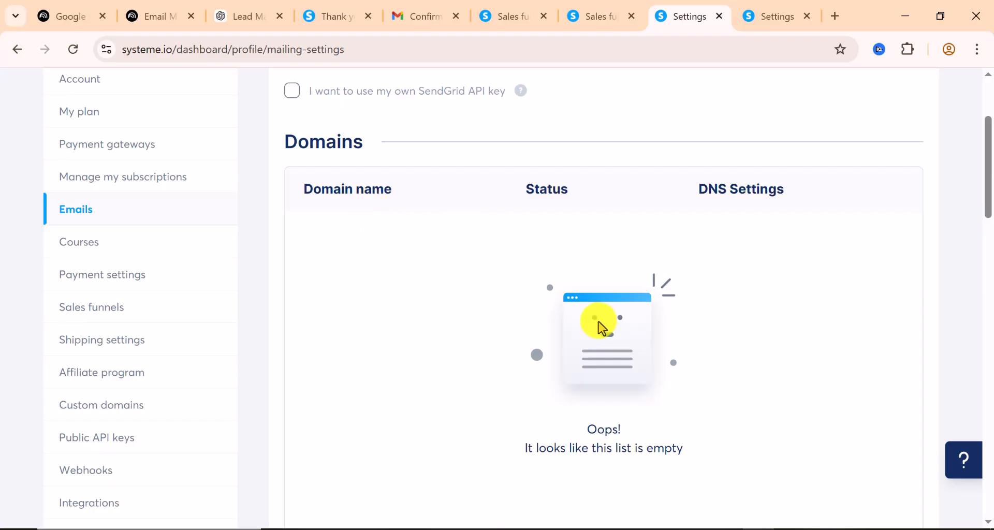
{"action": "scroll", "coordinate": [580, 342], "scroll_direction": "down", "scroll_amount": 2}
{"action": "scroll", "coordinate": [538, 342], "scroll_direction": "down", "scroll_amount": 2}
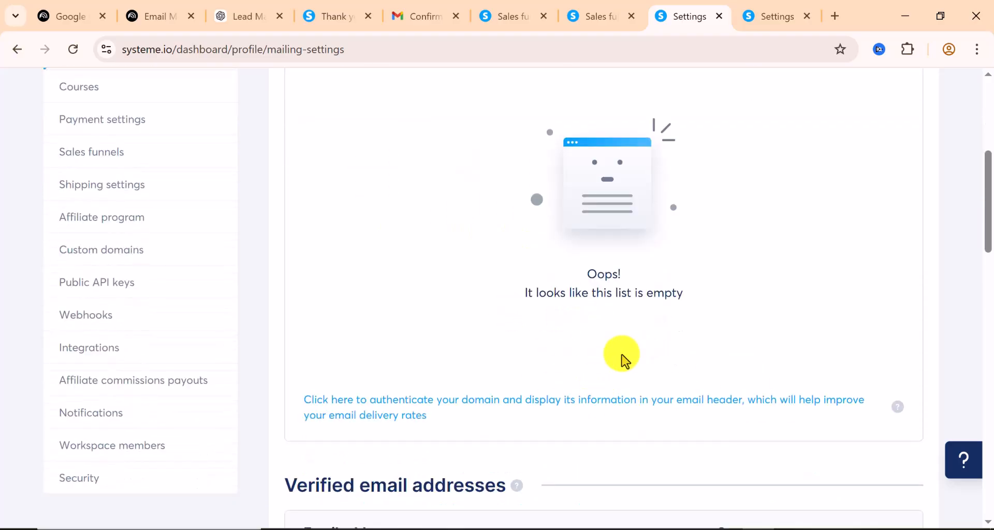
{"action": "scroll", "coordinate": [623, 359], "scroll_direction": "down", "scroll_amount": 2}
{"action": "scroll", "coordinate": [613, 358], "scroll_direction": "down", "scroll_amount": 5}
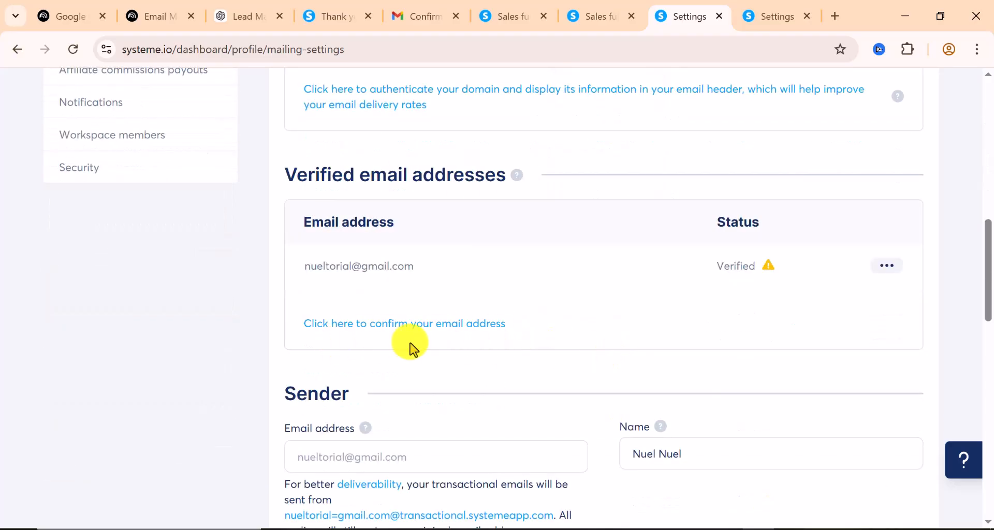
{"action": "scroll", "coordinate": [461, 363], "scroll_direction": "down", "scroll_amount": 2}
{"action": "scroll", "coordinate": [461, 359], "scroll_direction": "down", "scroll_amount": 3}
{"action": "scroll", "coordinate": [461, 359], "scroll_direction": "down", "scroll_amount": 3}
{"action": "scroll", "coordinate": [459, 363], "scroll_direction": "down", "scroll_amount": 3}
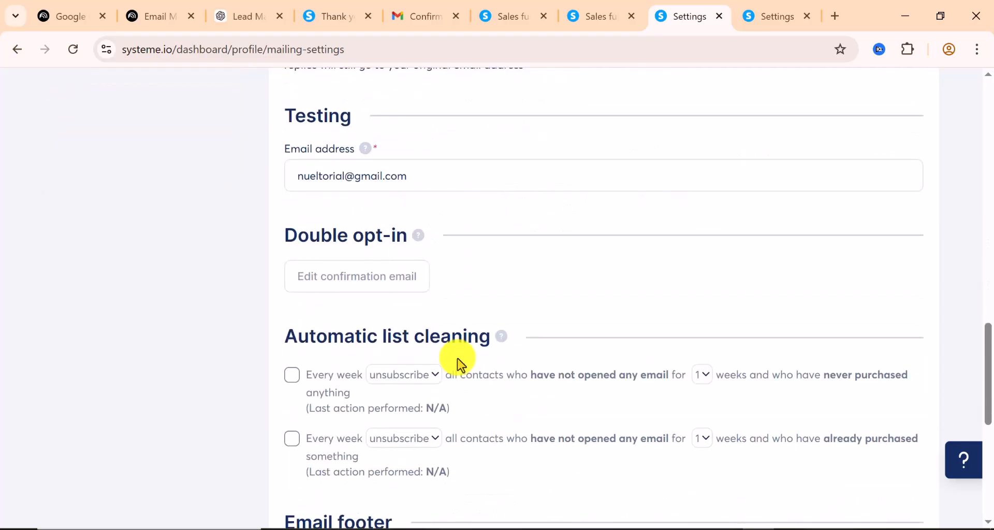
{"action": "scroll", "coordinate": [459, 362], "scroll_direction": "up", "scroll_amount": 10}
{"action": "scroll", "coordinate": [460, 362], "scroll_direction": "up", "scroll_amount": 5}
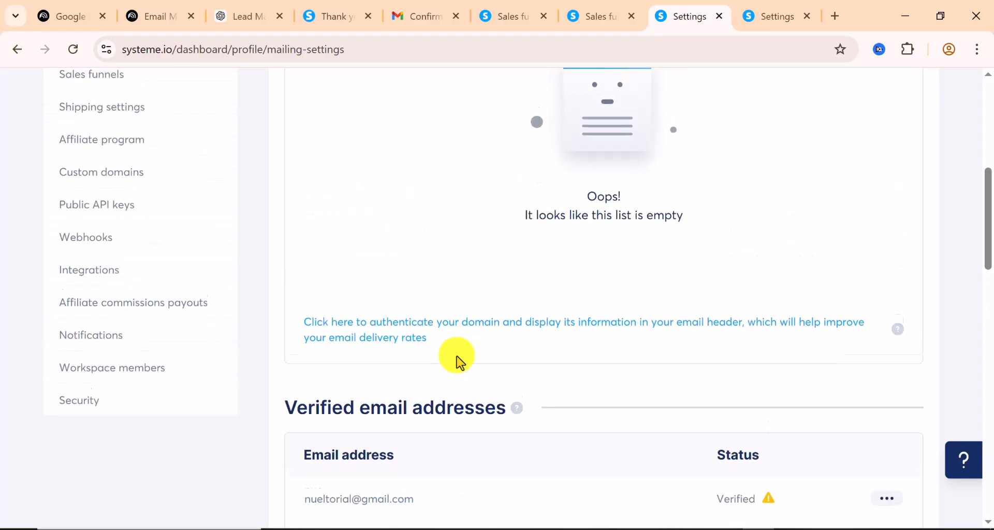
{"action": "scroll", "coordinate": [459, 362], "scroll_direction": "up", "scroll_amount": 4}
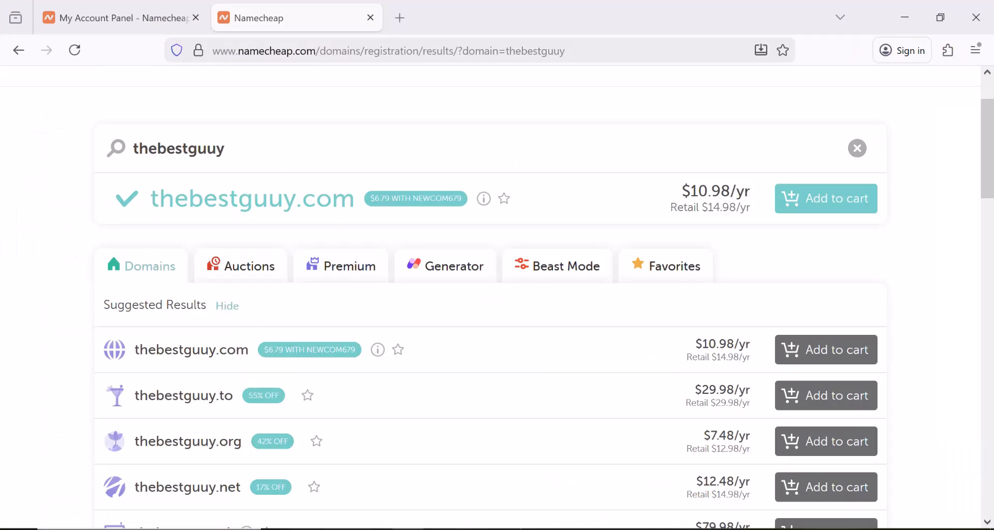
Copy the NEWCOM679 promo code and add thebestguuy.com to the Namecheap cart ($11.18)
{"action": "scroll", "coordinate": [182, 218], "scroll_direction": "up", "scroll_amount": 2}
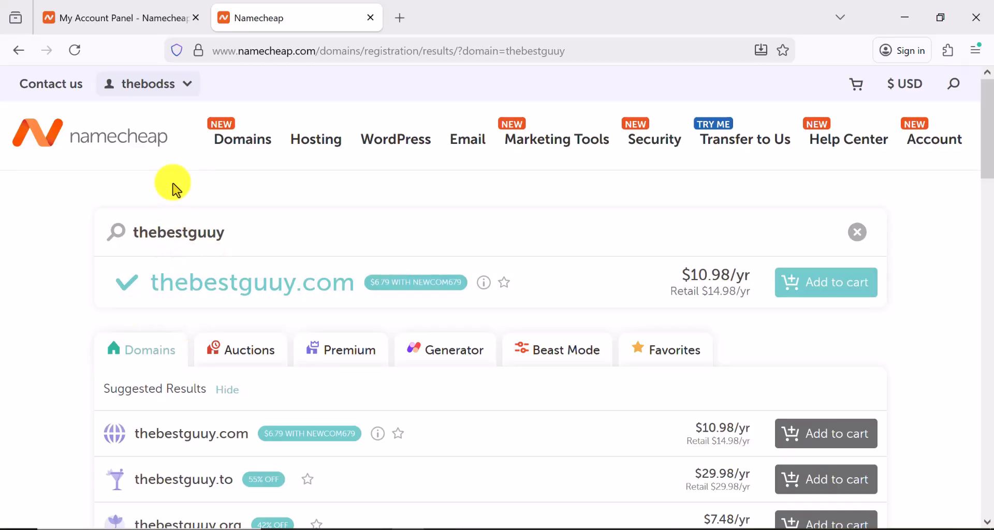
{"action": "left_click", "coordinate": [149, 84]}
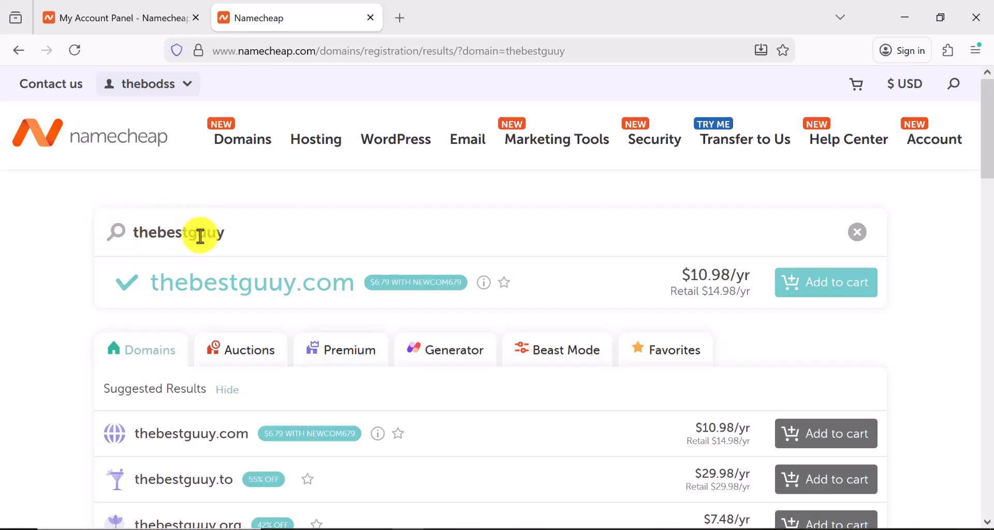
{"action": "scroll", "coordinate": [201, 237], "scroll_direction": "down", "scroll_amount": 3}
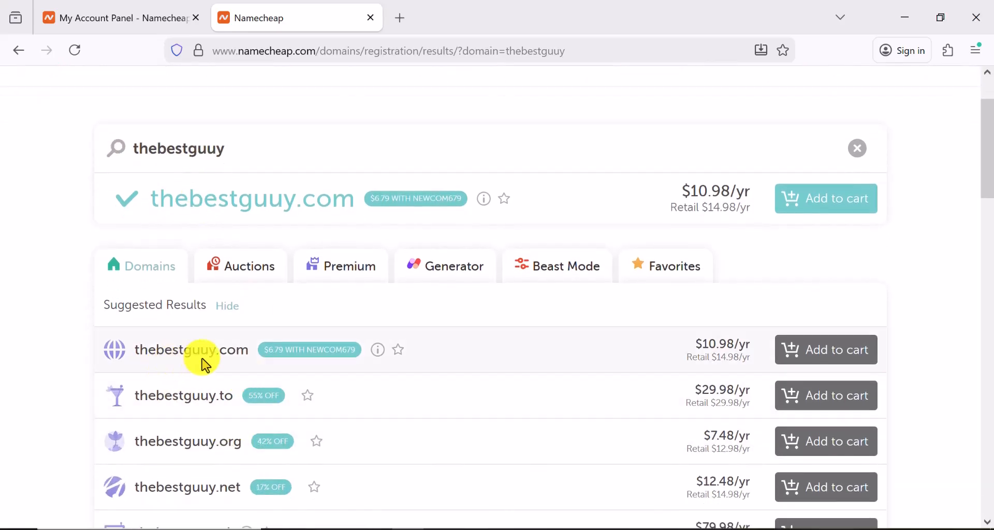
{"action": "scroll", "coordinate": [268, 357], "scroll_direction": "up", "scroll_amount": 3}
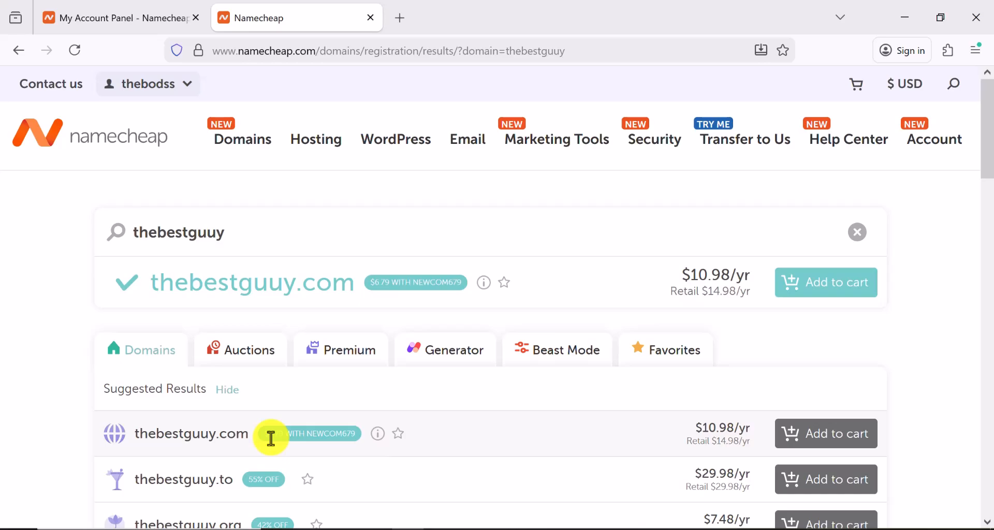
{"action": "mouse_move", "coordinate": [378, 433]}
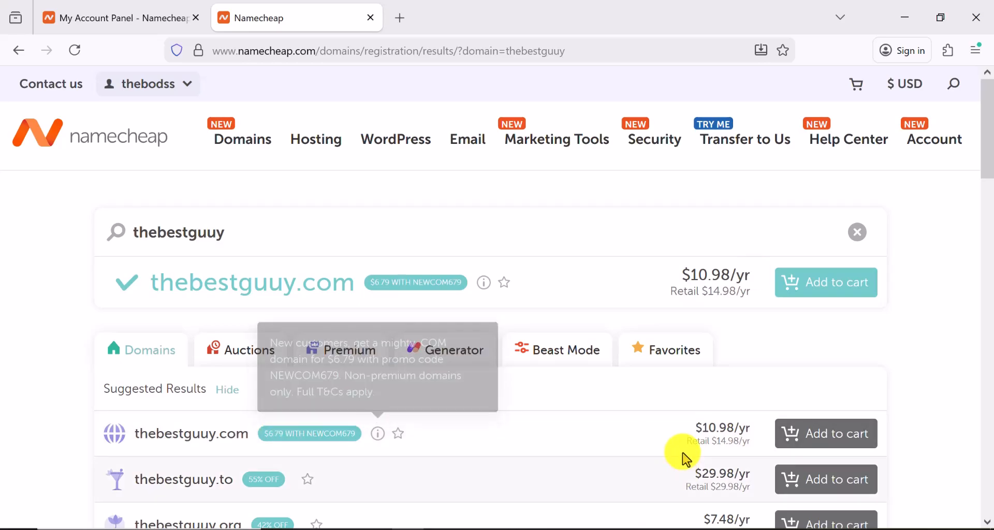
{"action": "left_click_drag", "start_coordinate": [343, 432], "coordinate": [320, 435]}
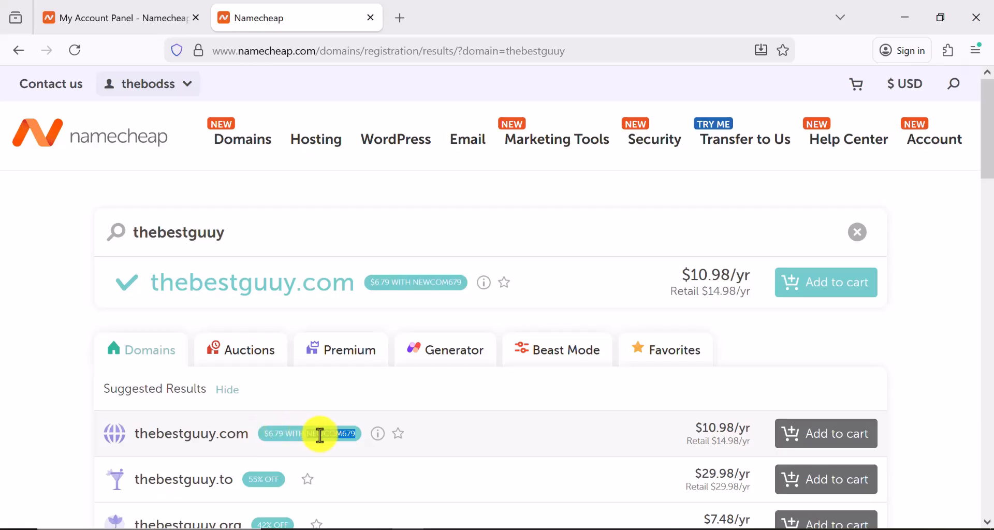
{"action": "right_click", "coordinate": [325, 443]}
{"action": "left_click", "coordinate": [355, 136]}
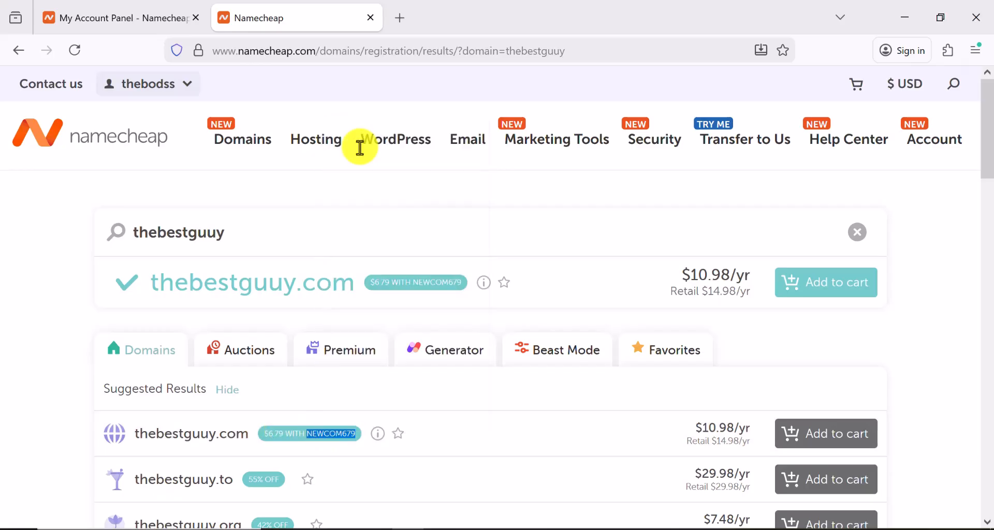
{"action": "left_click", "coordinate": [821, 437]}
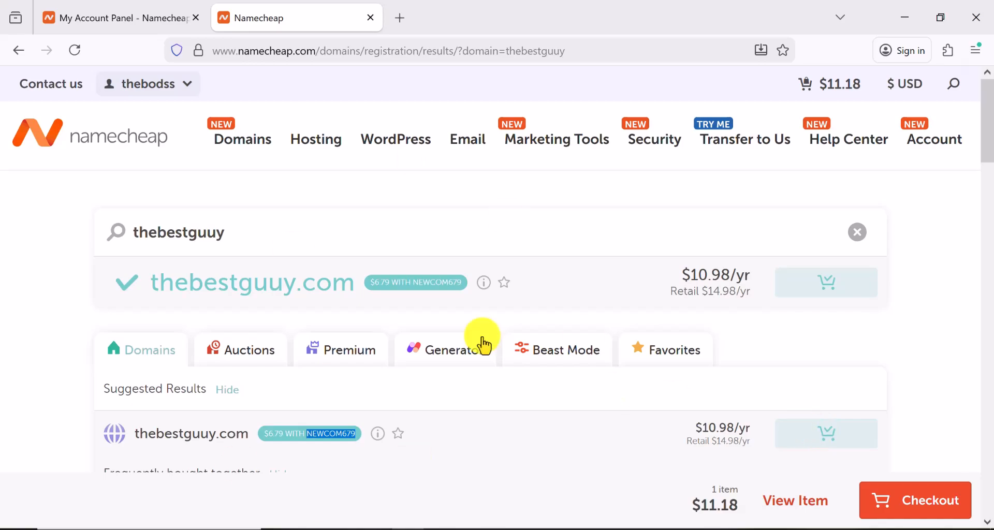
{"action": "mouse_move", "coordinate": [457, 147]}
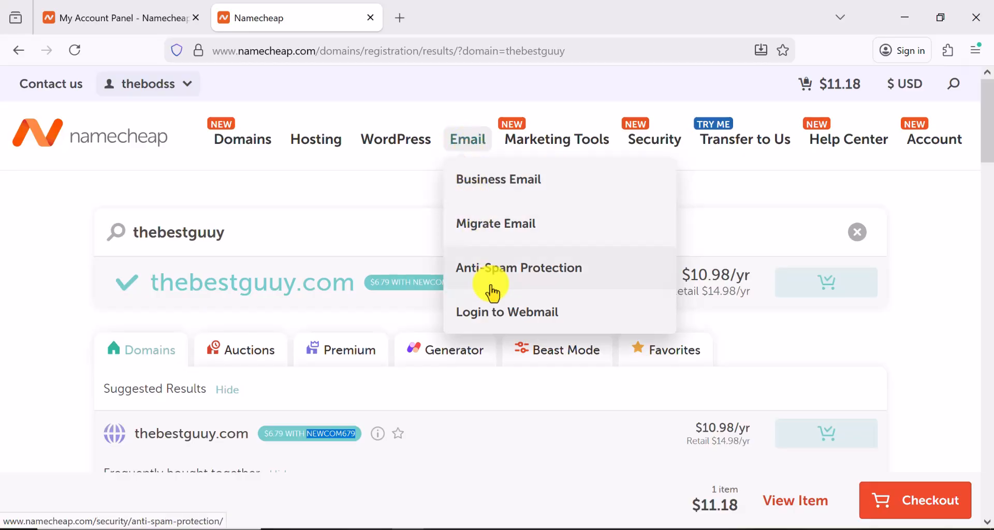
Choose Namecheap's free Starter business email plan and reach its $0.00 Select Domain page
{"action": "left_click", "coordinate": [495, 187]}
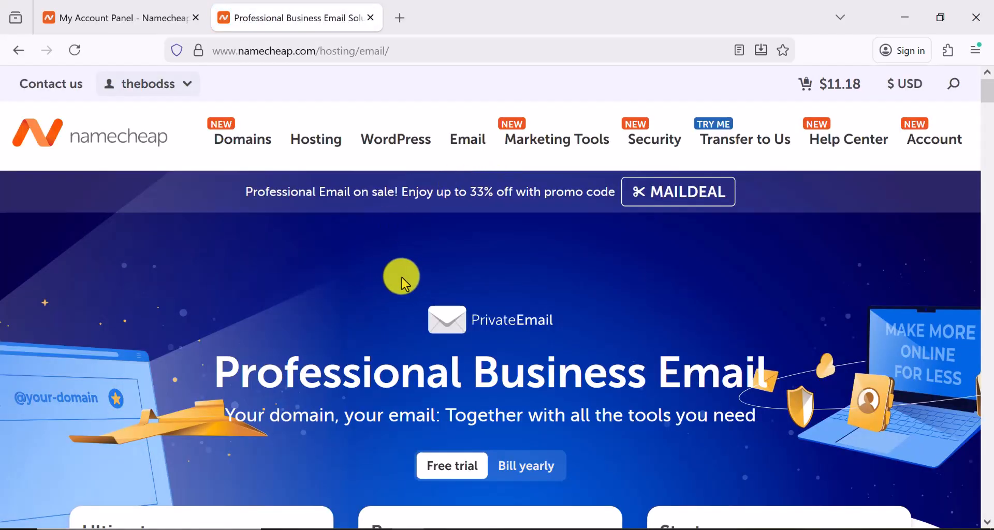
{"action": "scroll", "coordinate": [398, 280], "scroll_direction": "down", "scroll_amount": 6}
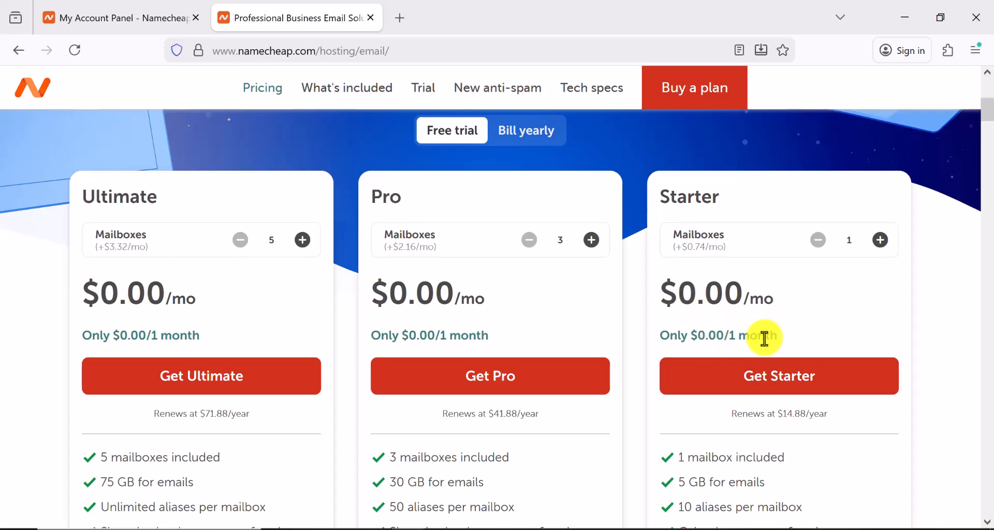
{"action": "scroll", "coordinate": [766, 337], "scroll_direction": "down", "scroll_amount": 3}
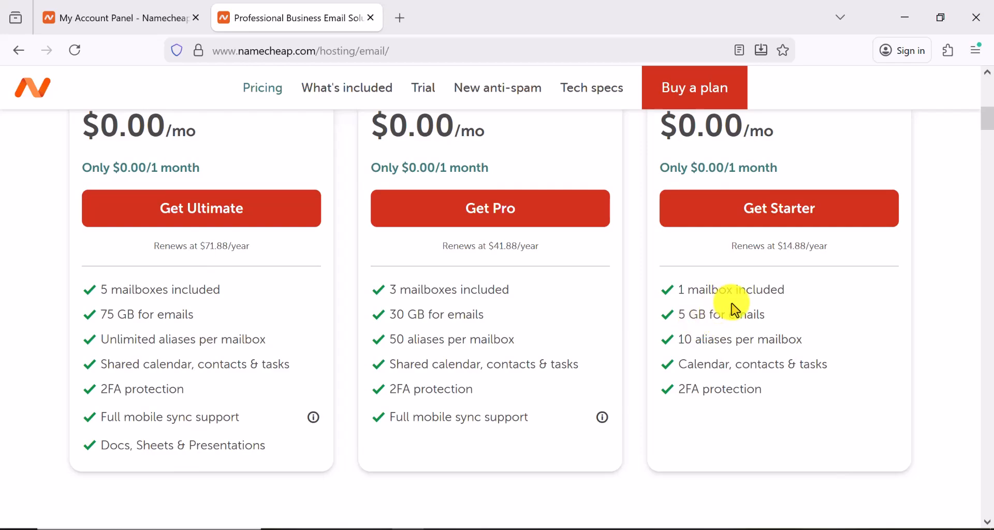
{"action": "left_click", "coordinate": [756, 224]}
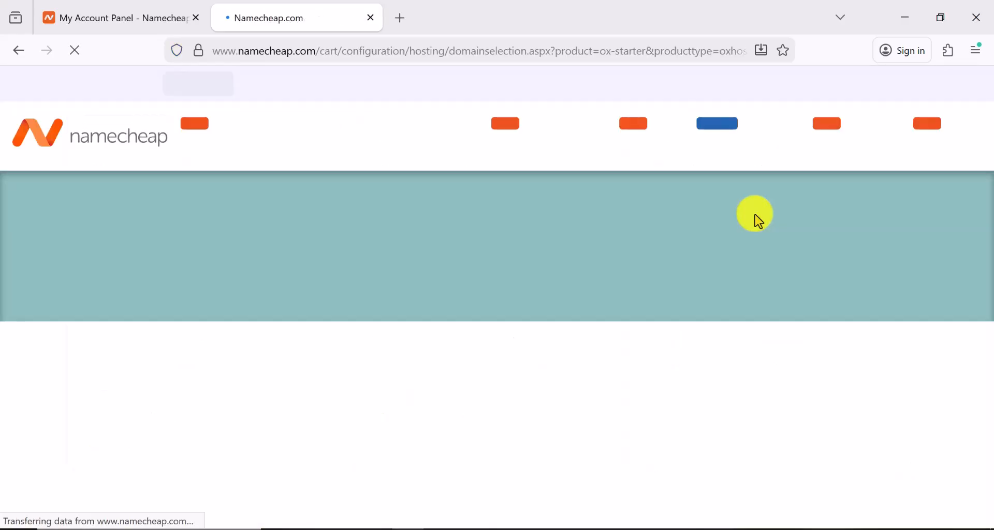
{"action": "scroll", "coordinate": [595, 306], "scroll_direction": "down", "scroll_amount": 3}
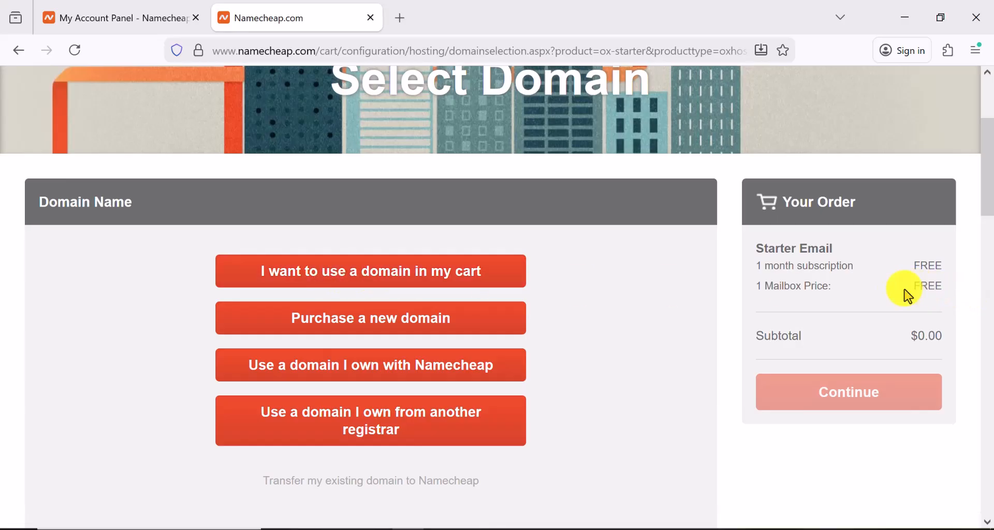
Pick thebestguuy.com from the cart domains for Starter Email and continue to the one-mailbox Options step
{"action": "left_click", "coordinate": [401, 271]}
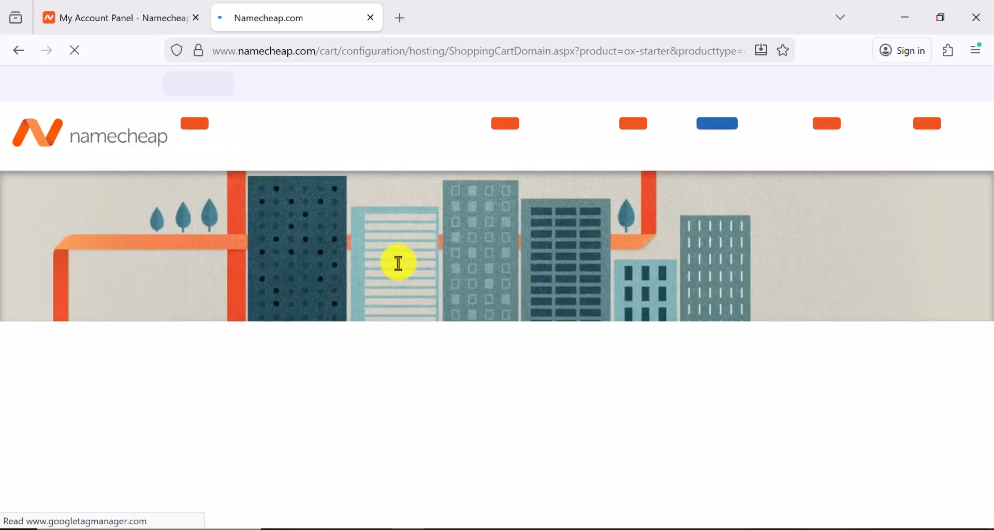
{"action": "scroll", "coordinate": [394, 263], "scroll_direction": "down", "scroll_amount": 3}
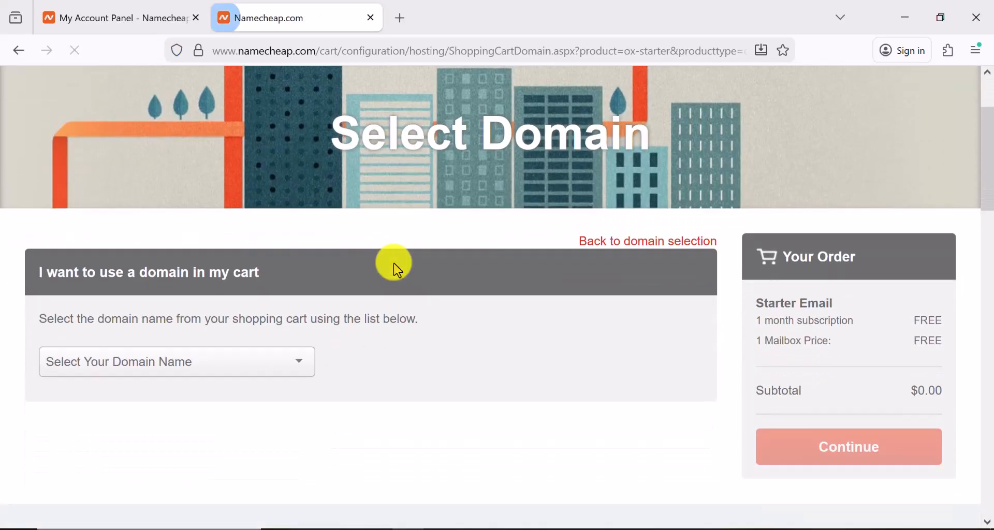
{"action": "scroll", "coordinate": [396, 268], "scroll_direction": "down", "scroll_amount": 1}
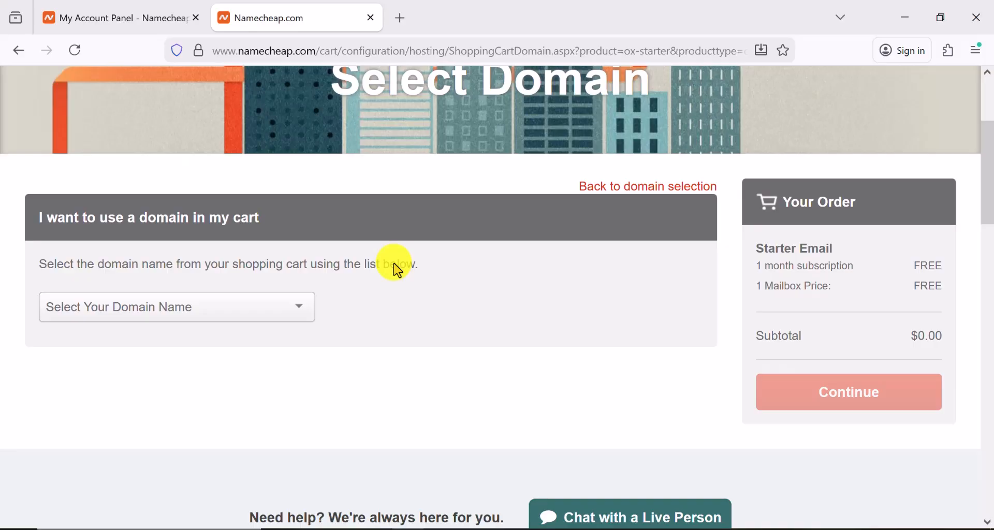
{"action": "left_click", "coordinate": [273, 308]}
{"action": "left_click", "coordinate": [226, 361]}
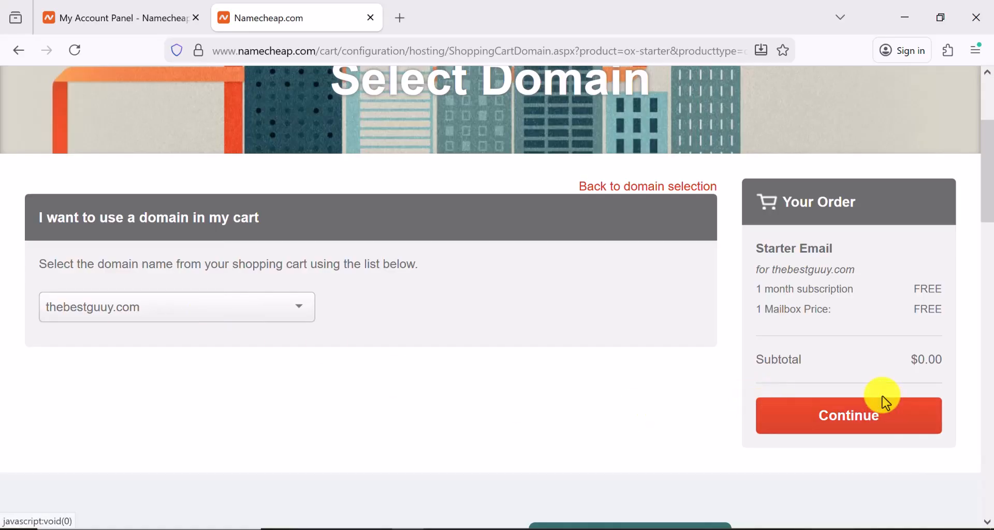
{"action": "scroll", "coordinate": [883, 398], "scroll_direction": "up", "scroll_amount": 1}
{"action": "scroll", "coordinate": [883, 399], "scroll_direction": "down", "scroll_amount": 1}
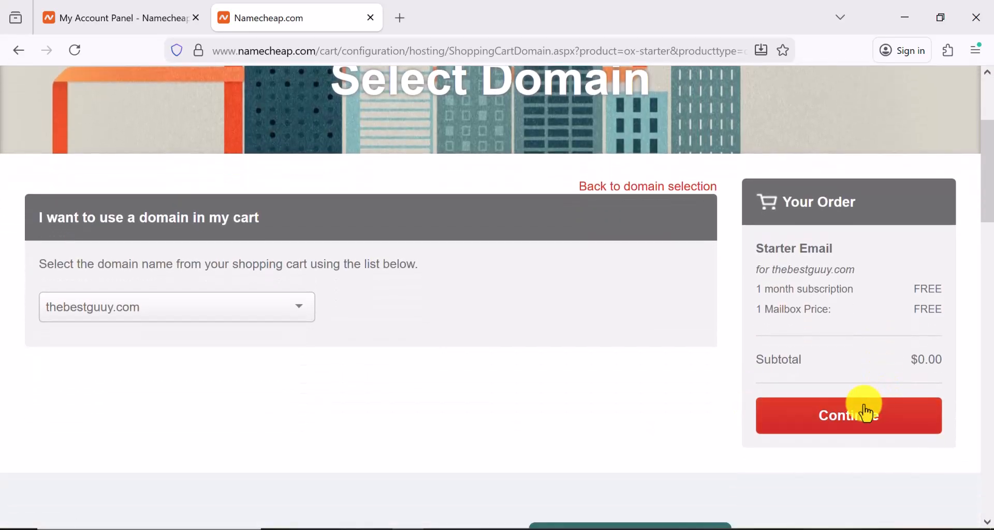
{"action": "left_click", "coordinate": [861, 422]}
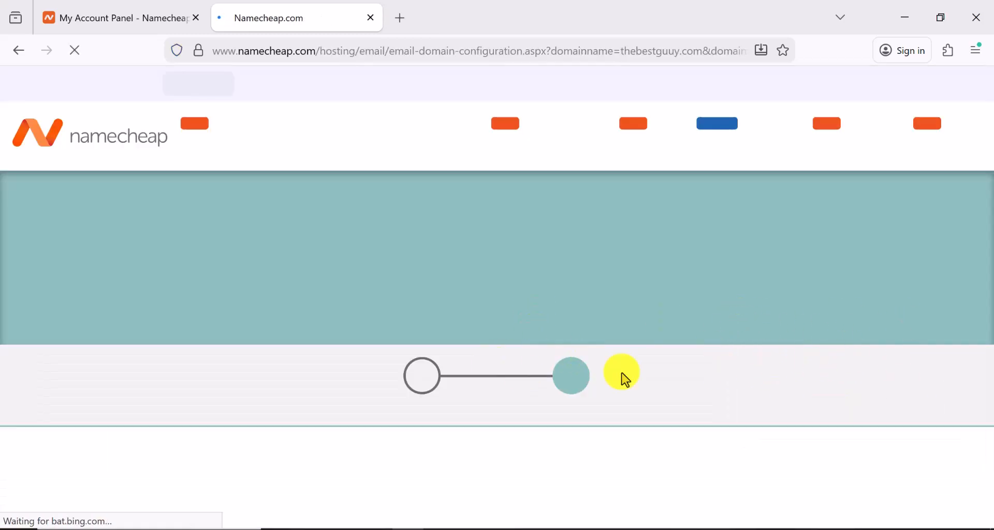
{"action": "scroll", "coordinate": [584, 379], "scroll_direction": "down", "scroll_amount": 5}
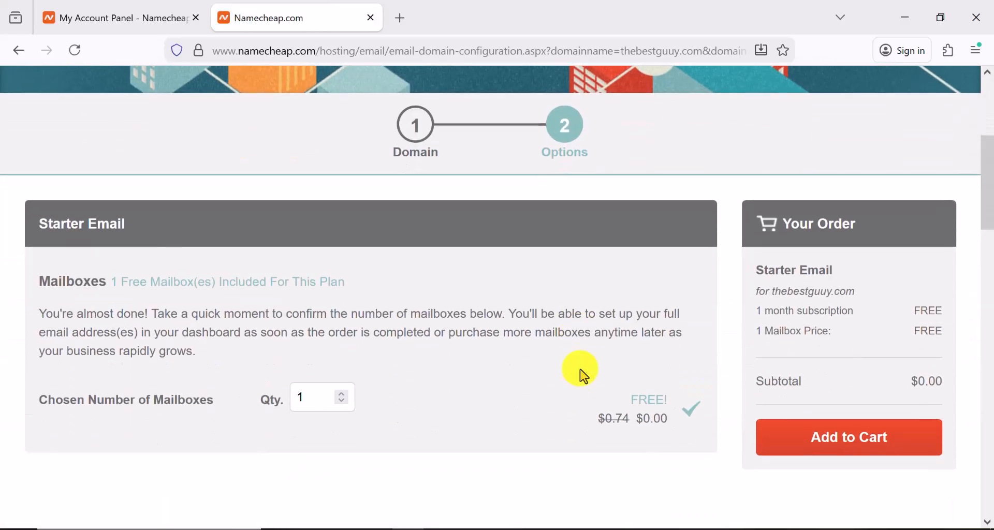
{"action": "scroll", "coordinate": [582, 372], "scroll_direction": "up", "scroll_amount": 5}
{"action": "scroll", "coordinate": [610, 391], "scroll_direction": "down", "scroll_amount": 2}
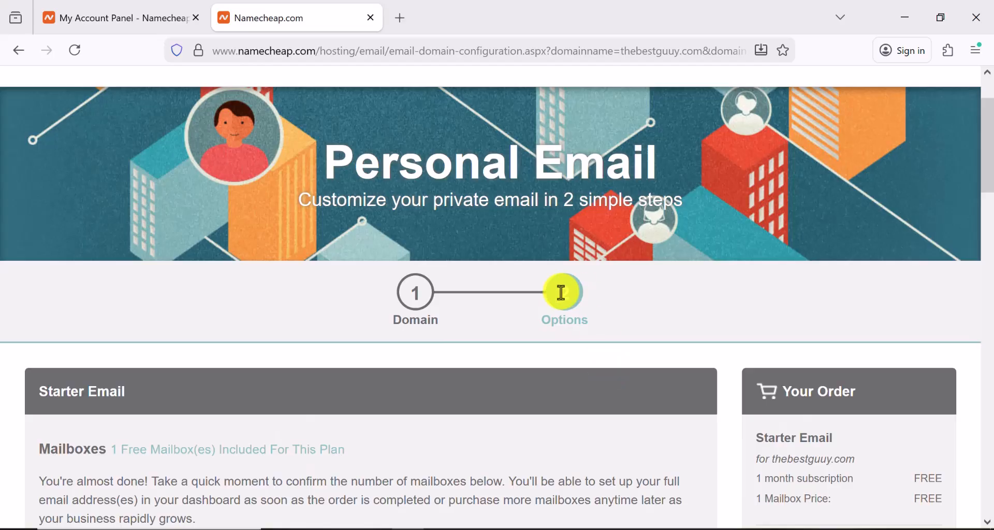
{"action": "scroll", "coordinate": [562, 293], "scroll_direction": "up", "scroll_amount": 2}
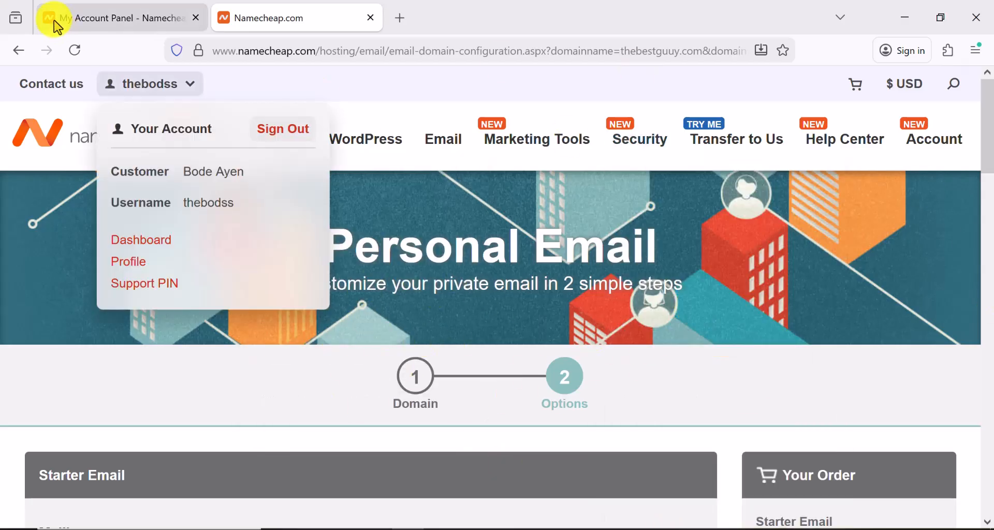
Check bodways.site in Namecheap's domain dashboard, then return to systeme.io's Emails settings
{"action": "left_click", "coordinate": [126, 18]}
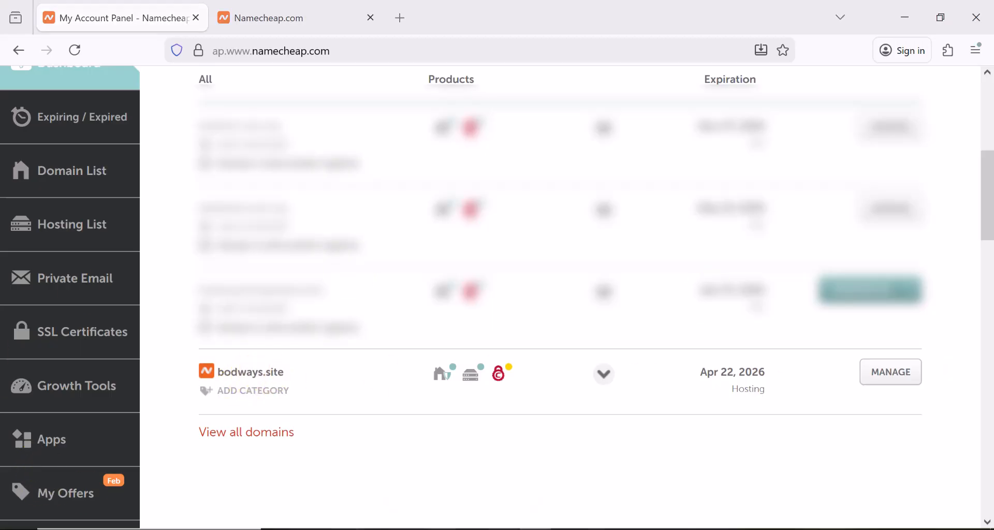
{"action": "left_click", "coordinate": [754, 527]}
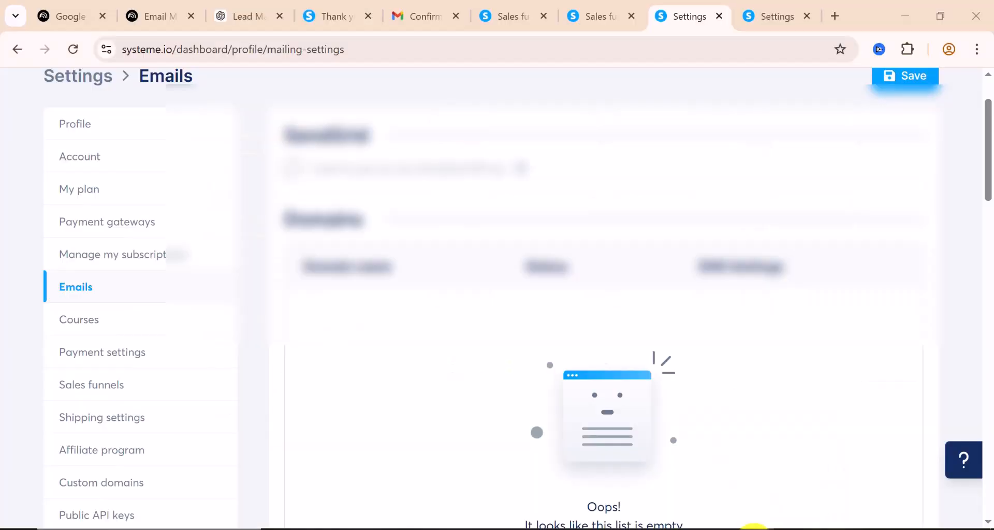
Open systeme.io's domain authentication setup form for a new sending domain
{"action": "scroll", "coordinate": [355, 240], "scroll_direction": "down", "scroll_amount": 2}
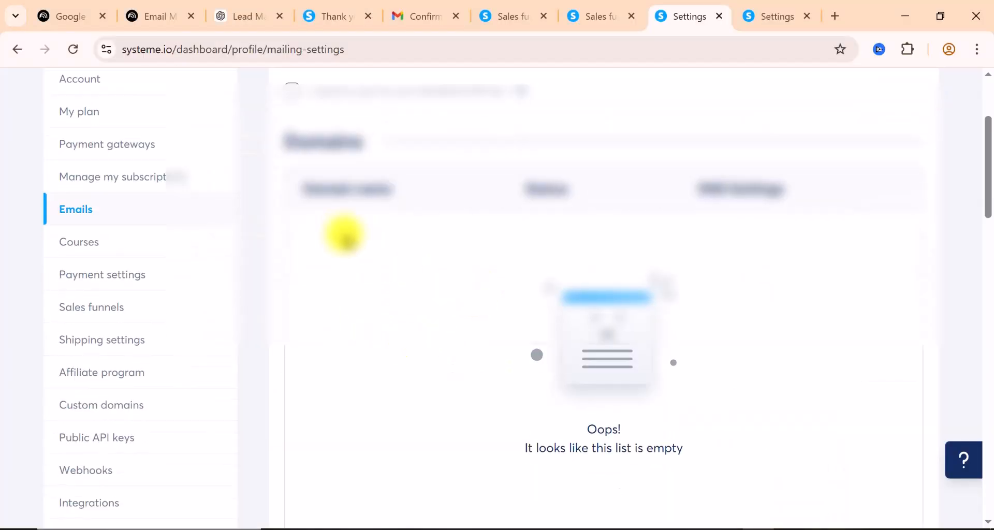
{"action": "scroll", "coordinate": [395, 235], "scroll_direction": "down", "scroll_amount": 3}
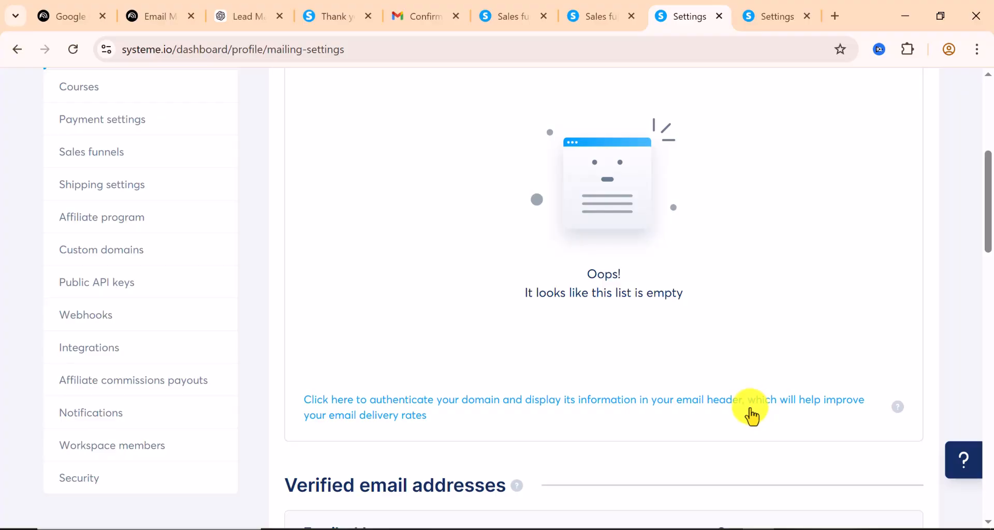
{"action": "left_click", "coordinate": [376, 411]}
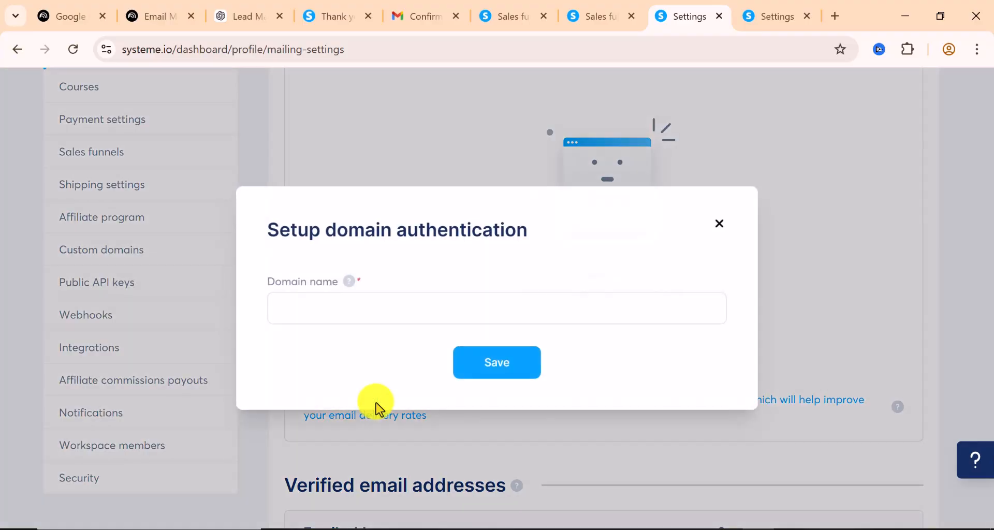
{"action": "left_click", "coordinate": [325, 307]}
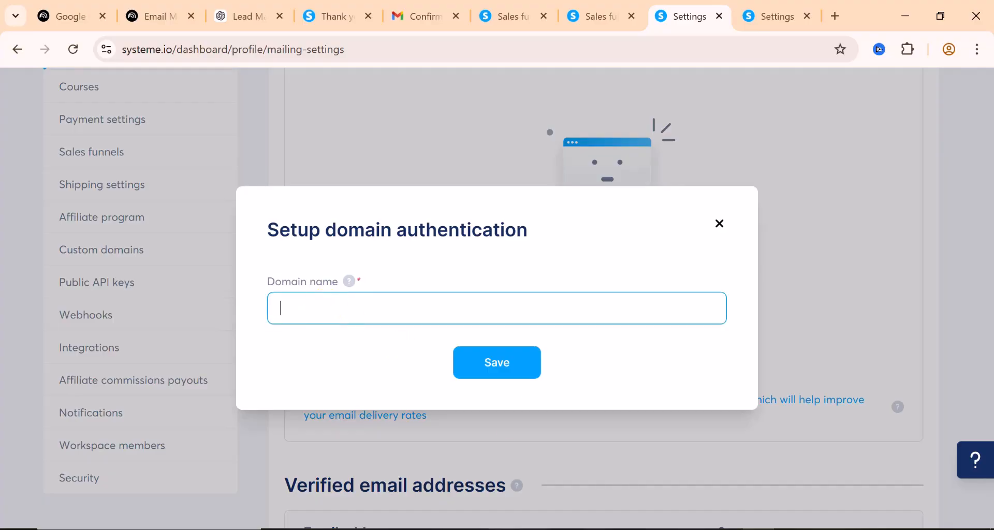
Copy bodways.site from Namecheap, paste it as the domain name, and save
{"action": "left_click", "coordinate": [400, 529]}
{"action": "left_click_drag", "start_coordinate": [288, 380], "coordinate": [216, 375]}
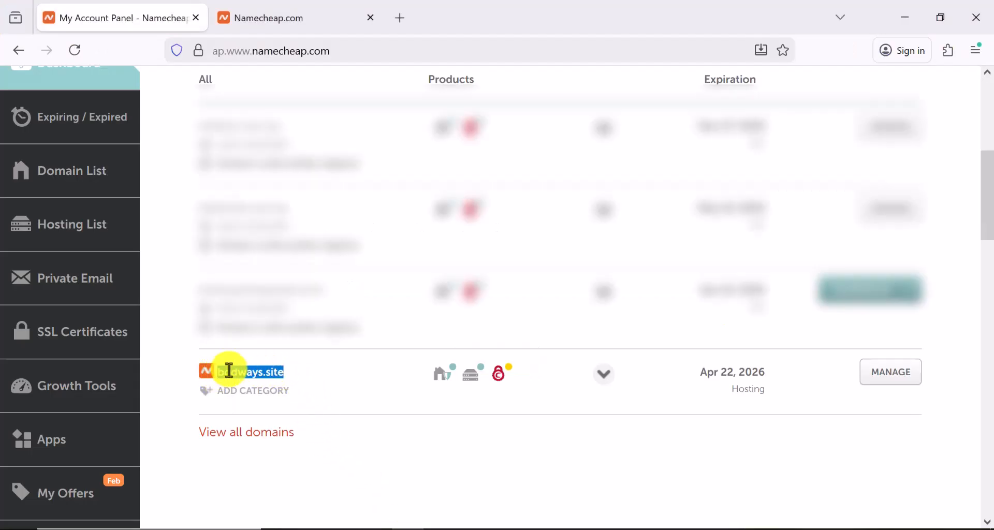
{"action": "right_click", "coordinate": [229, 371]}
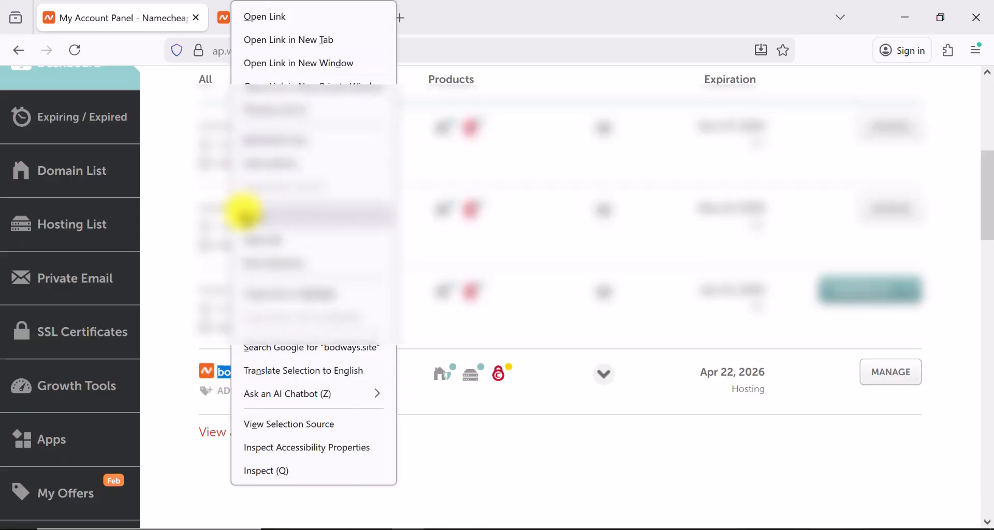
{"action": "left_click", "coordinate": [315, 295]}
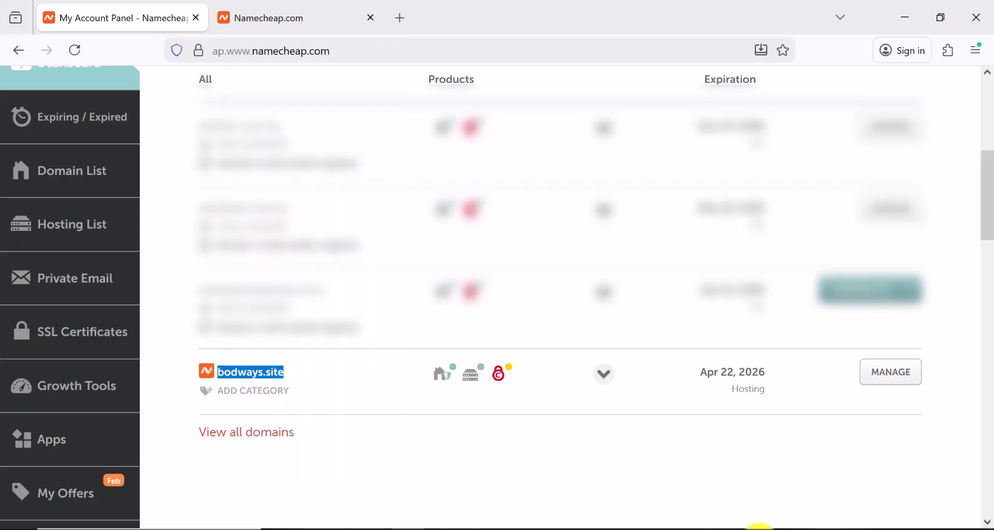
{"action": "left_click", "coordinate": [759, 529]}
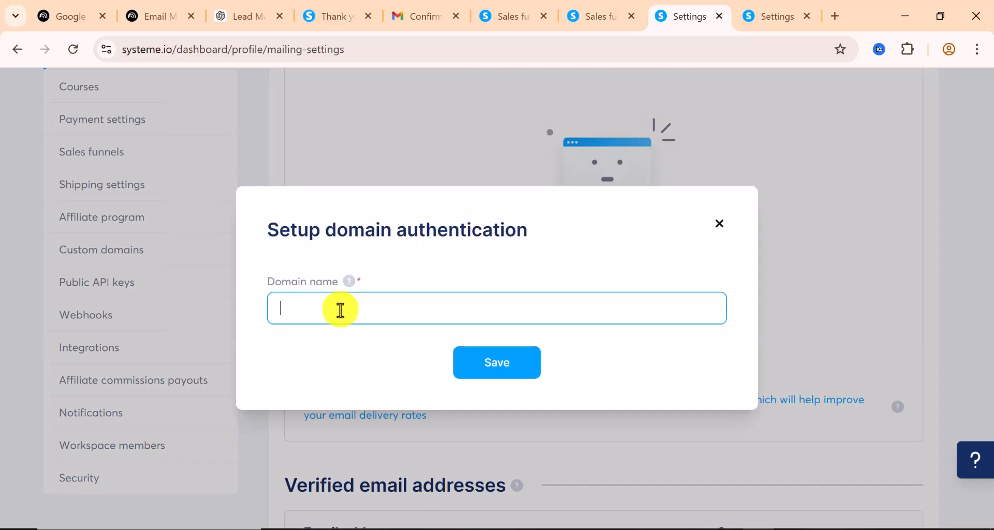
{"action": "right_click", "coordinate": [341, 310]}
{"action": "left_click", "coordinate": [370, 350]}
{"action": "left_click", "coordinate": [522, 363]}
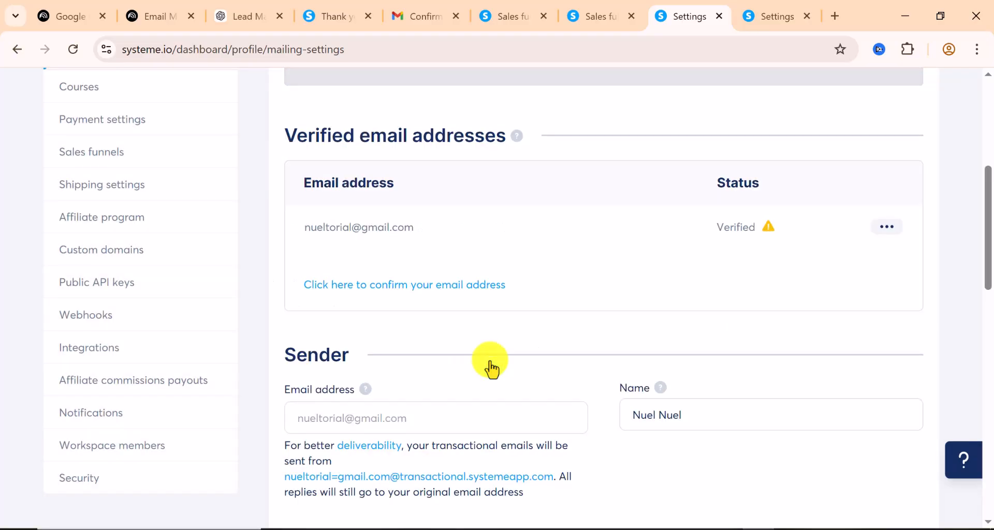
View the bodways.site DNS records systeme.io requires: three CNAMEs and a _dmarc TXT record
{"action": "scroll", "coordinate": [457, 302], "scroll_direction": "up", "scroll_amount": 4}
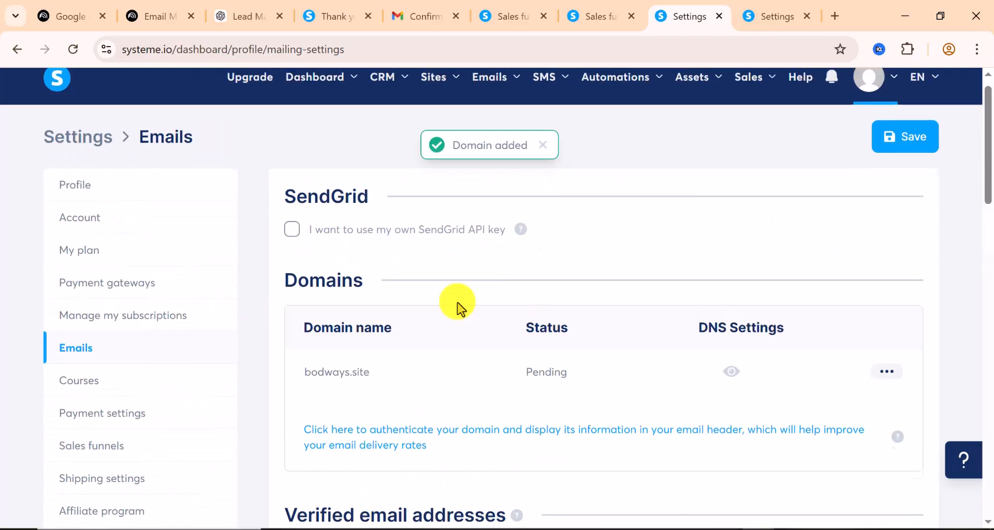
{"action": "scroll", "coordinate": [458, 306], "scroll_direction": "down", "scroll_amount": 2}
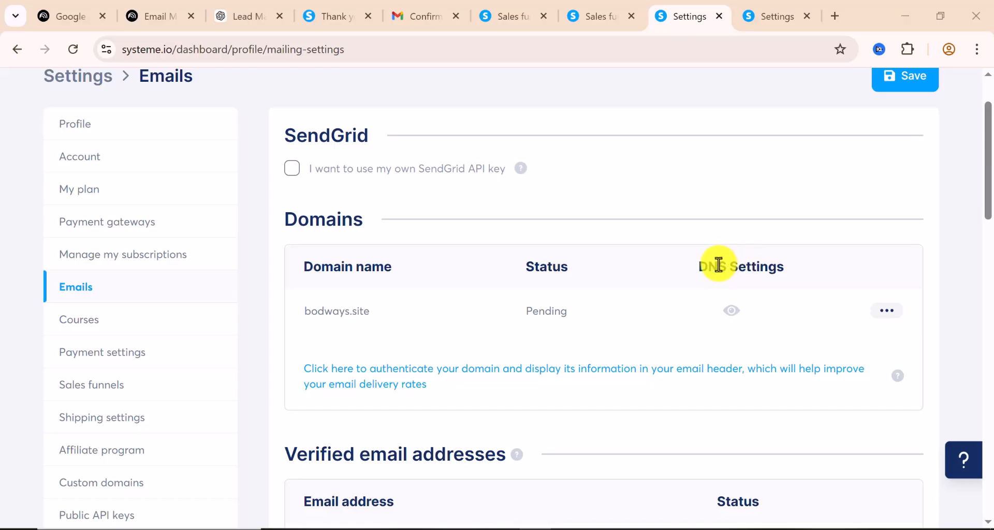
{"action": "left_click", "coordinate": [732, 311]}
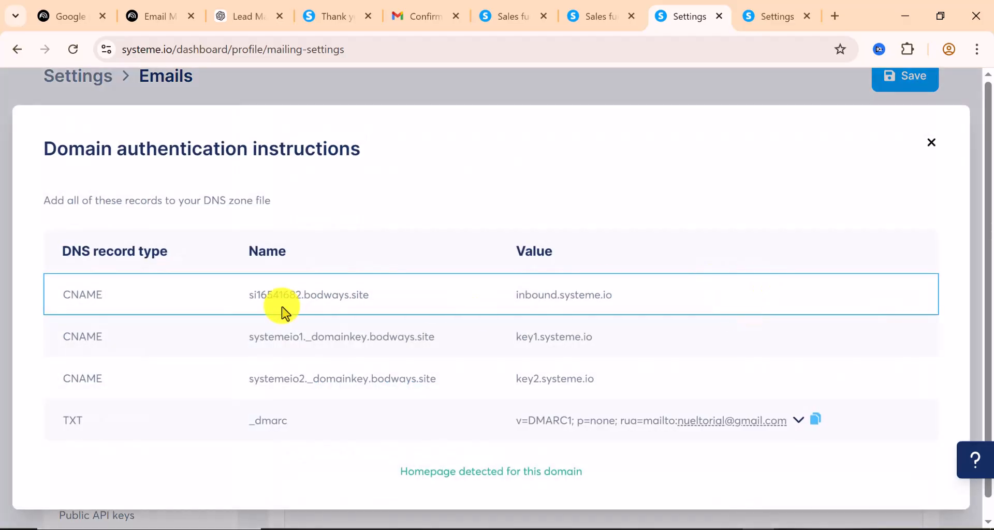
{"action": "scroll", "coordinate": [304, 262], "scroll_direction": "down", "scroll_amount": 1}
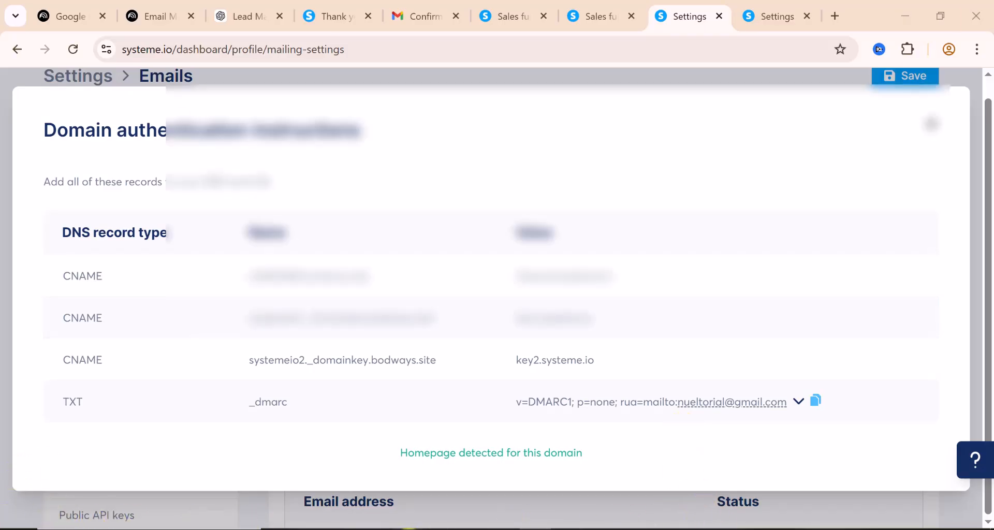
{"action": "left_click", "coordinate": [409, 529]}
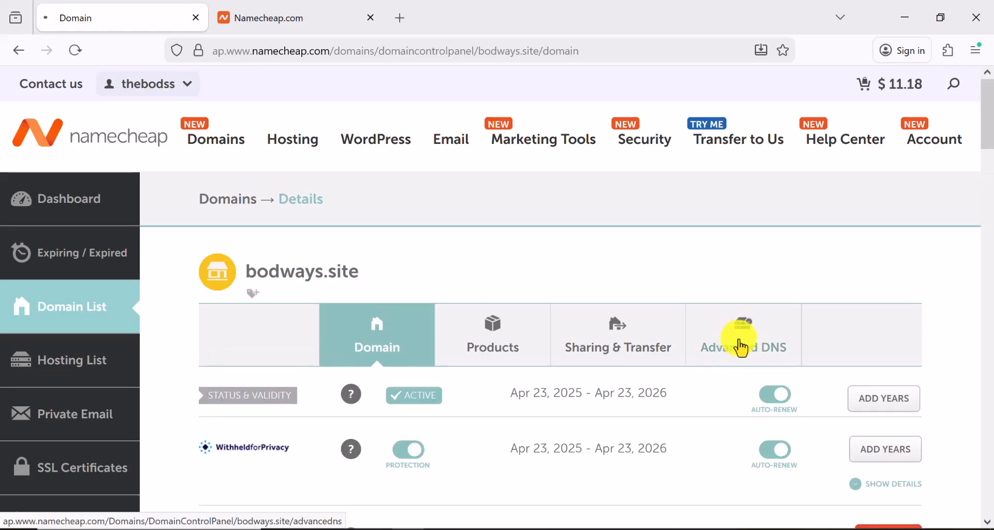
Open Advanced DNS for bodways.site and copy the host si16541682 from systeme.io
{"action": "left_click", "coordinate": [678, 327]}
{"action": "scroll", "coordinate": [432, 253], "scroll_direction": "down", "scroll_amount": 6}
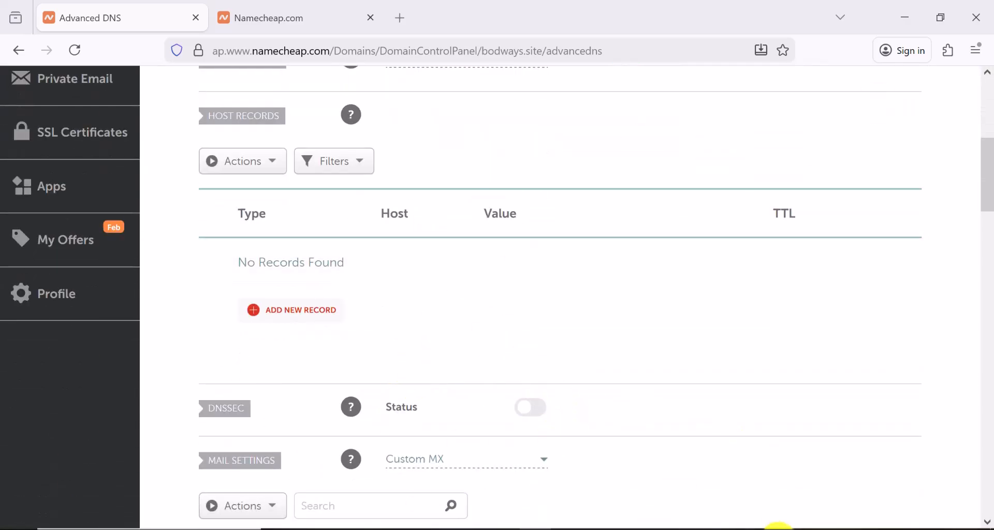
{"action": "left_click", "coordinate": [757, 525]}
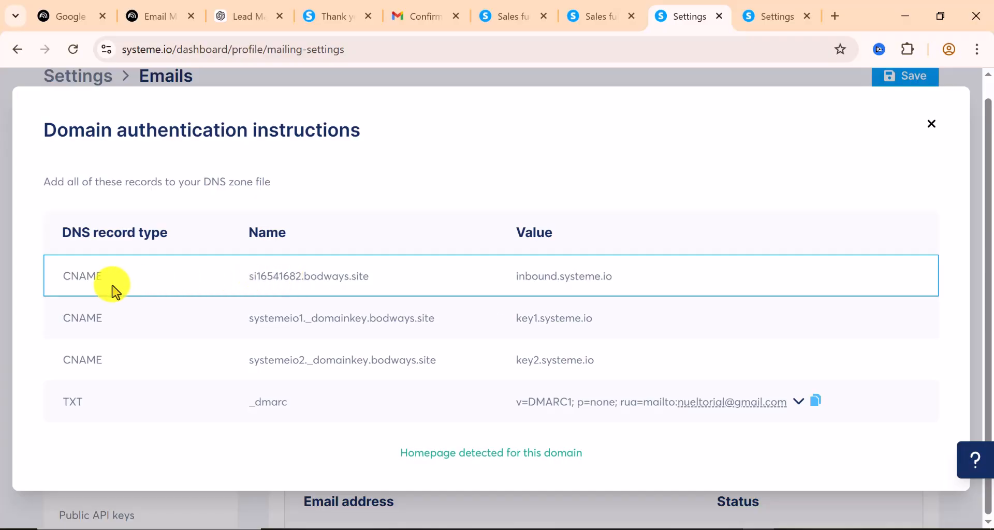
{"action": "left_click_drag", "start_coordinate": [300, 276], "coordinate": [263, 279]}
{"action": "right_click", "coordinate": [288, 282]}
{"action": "left_click", "coordinate": [312, 296]}
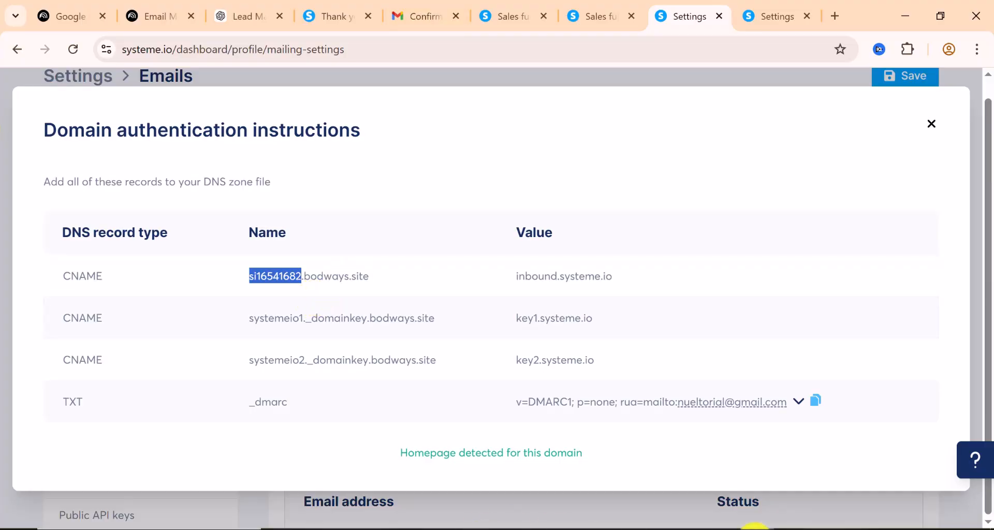
{"action": "left_click", "coordinate": [406, 527]}
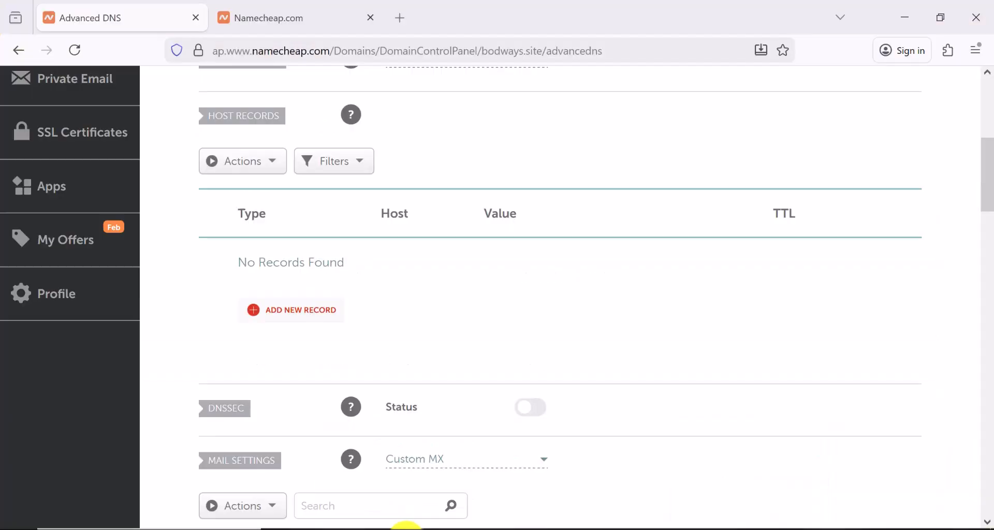
{"action": "scroll", "coordinate": [331, 358], "scroll_direction": "up", "scroll_amount": 2}
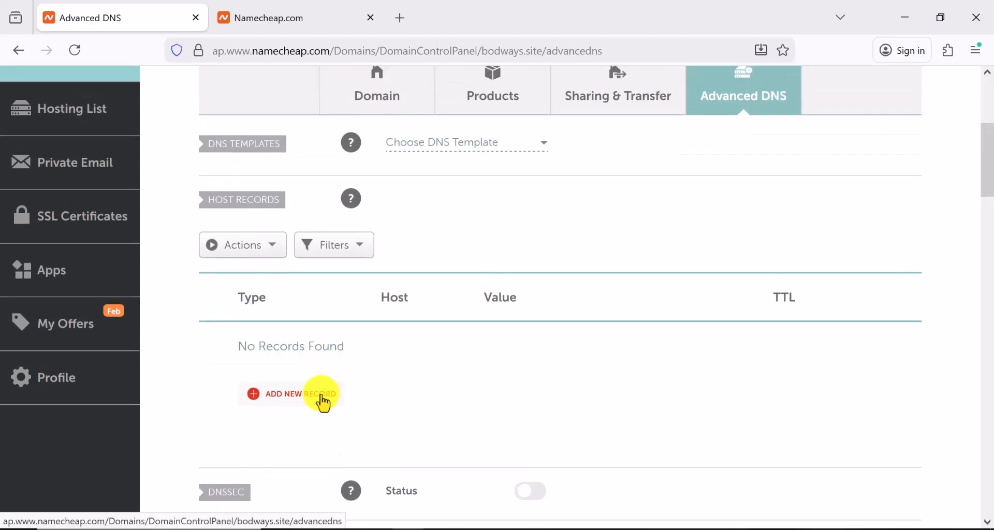
Add a new CNAME record in Namecheap with host si16541682
{"action": "left_click", "coordinate": [322, 402]}
{"action": "scroll", "coordinate": [322, 396], "scroll_direction": "down", "scroll_amount": 2}
{"action": "scroll", "coordinate": [303, 365], "scroll_direction": "down", "scroll_amount": 5}
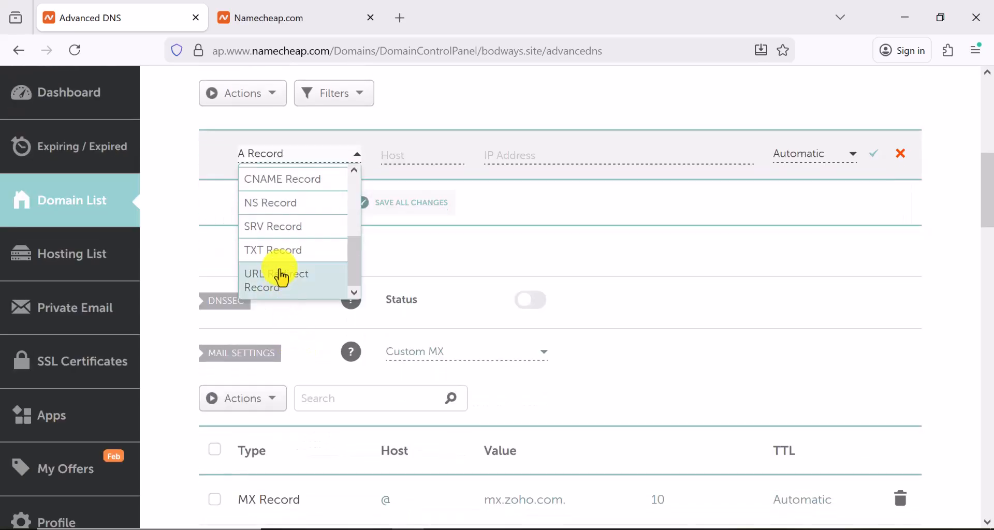
{"action": "scroll", "coordinate": [280, 280], "scroll_direction": "up", "scroll_amount": 5}
{"action": "scroll", "coordinate": [282, 259], "scroll_direction": "down", "scroll_amount": 2}
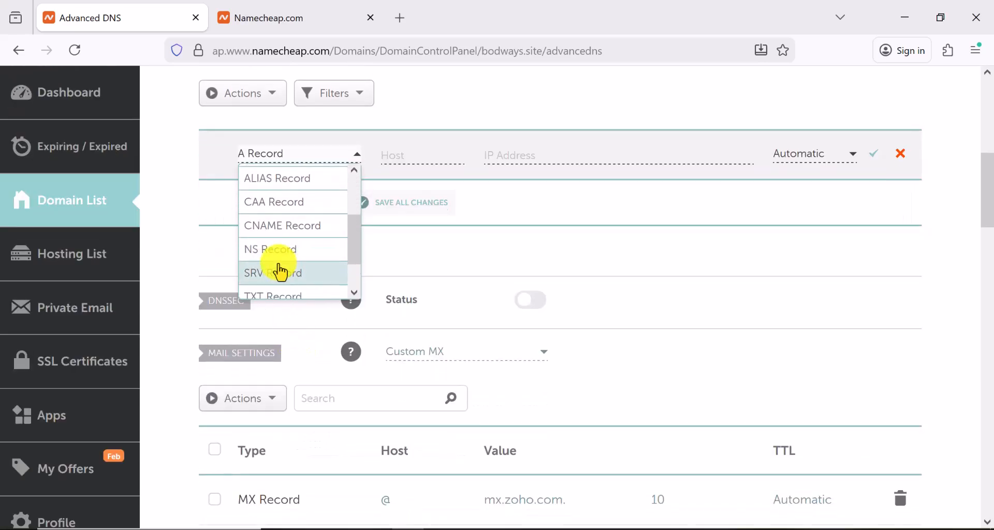
{"action": "left_click", "coordinate": [288, 228]}
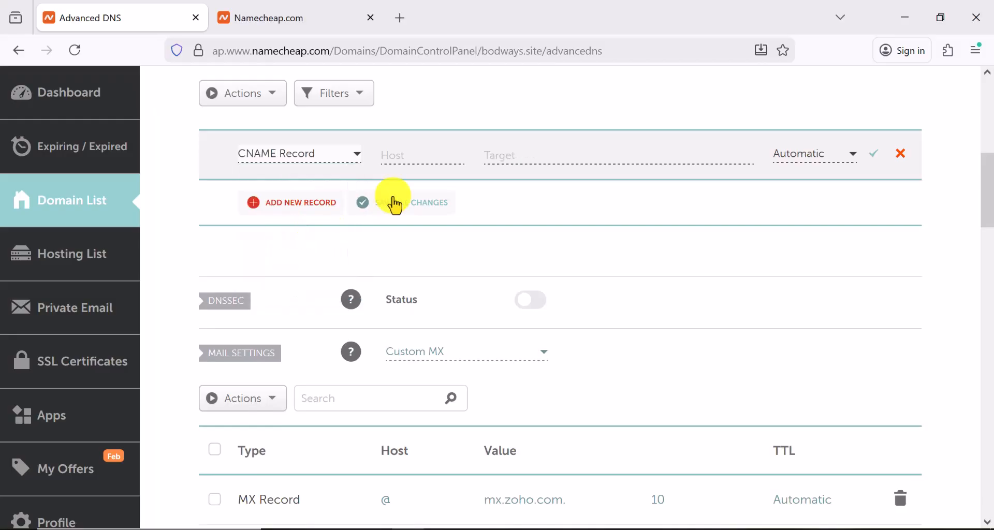
{"action": "right_click", "coordinate": [401, 156]}
{"action": "left_click", "coordinate": [437, 270]}
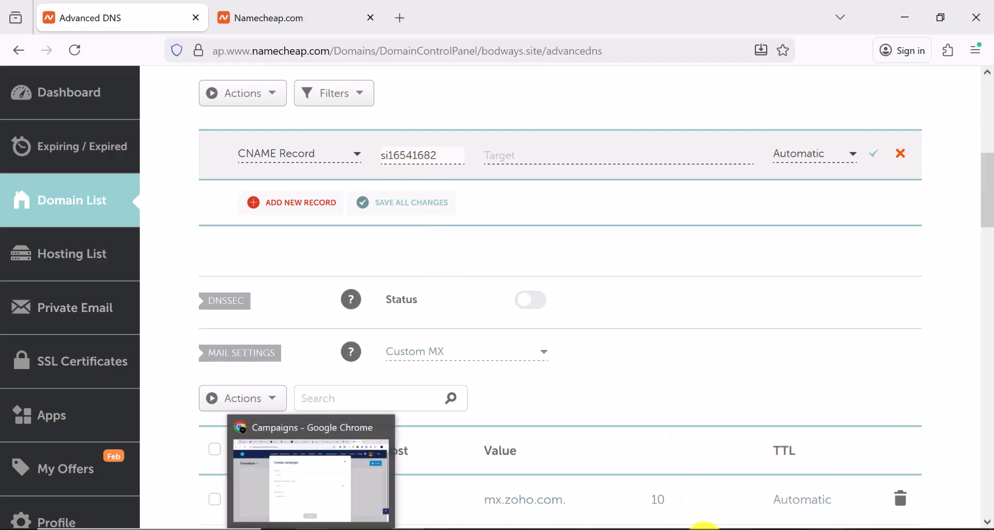
Set the CNAME target to inbound.systeme.io and save the record
{"action": "left_click", "coordinate": [751, 524]}
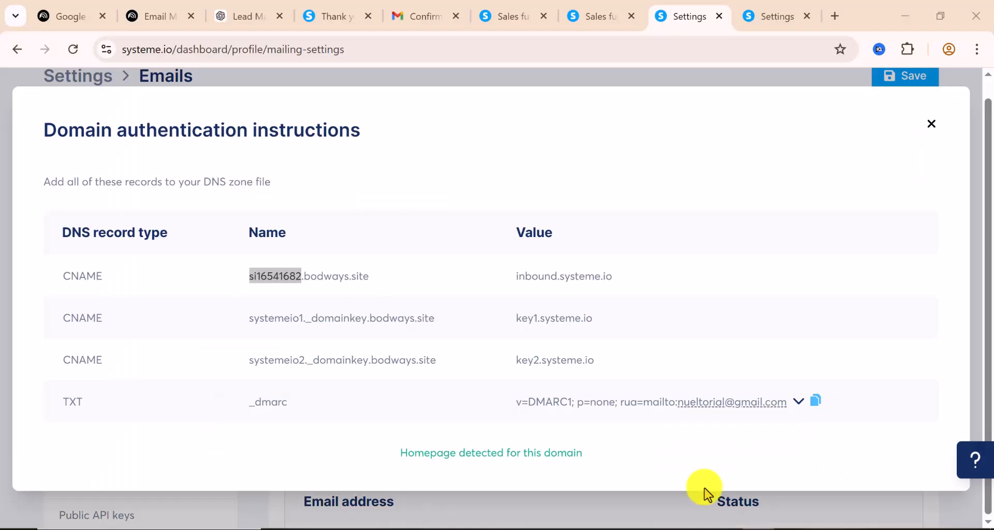
{"action": "left_click_drag", "start_coordinate": [614, 277], "coordinate": [531, 279]}
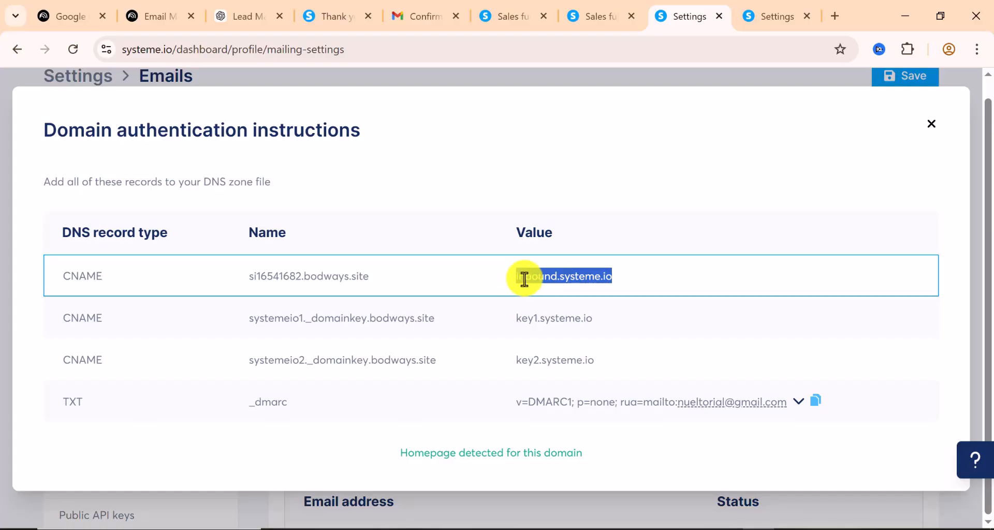
{"action": "right_click", "coordinate": [541, 284]}
{"action": "left_click", "coordinate": [570, 296]}
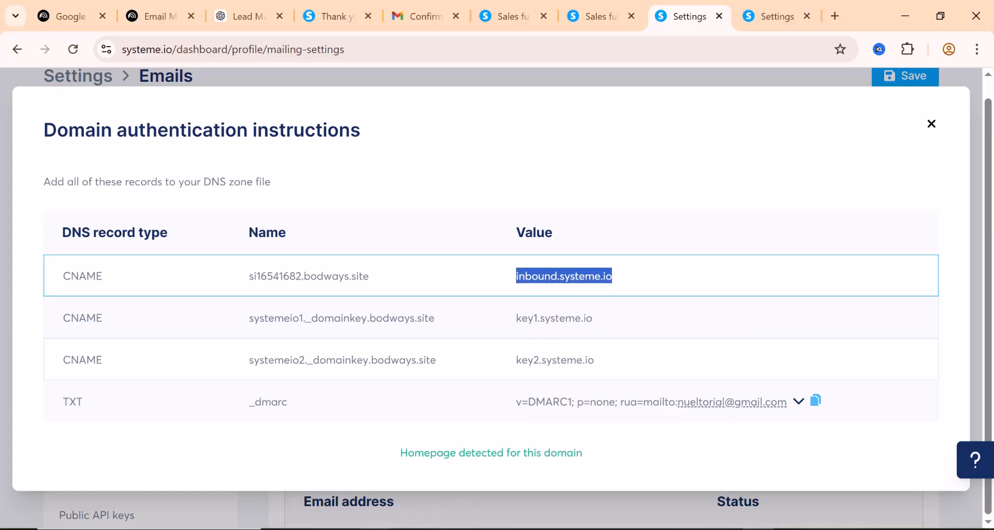
{"action": "left_click", "coordinate": [407, 527]}
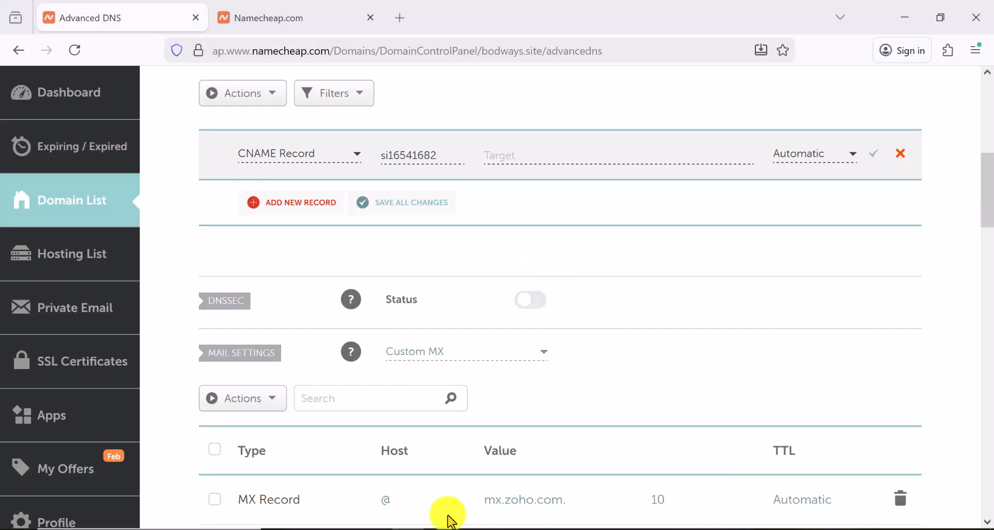
{"action": "left_click", "coordinate": [578, 154]}
{"action": "right_click", "coordinate": [578, 154]}
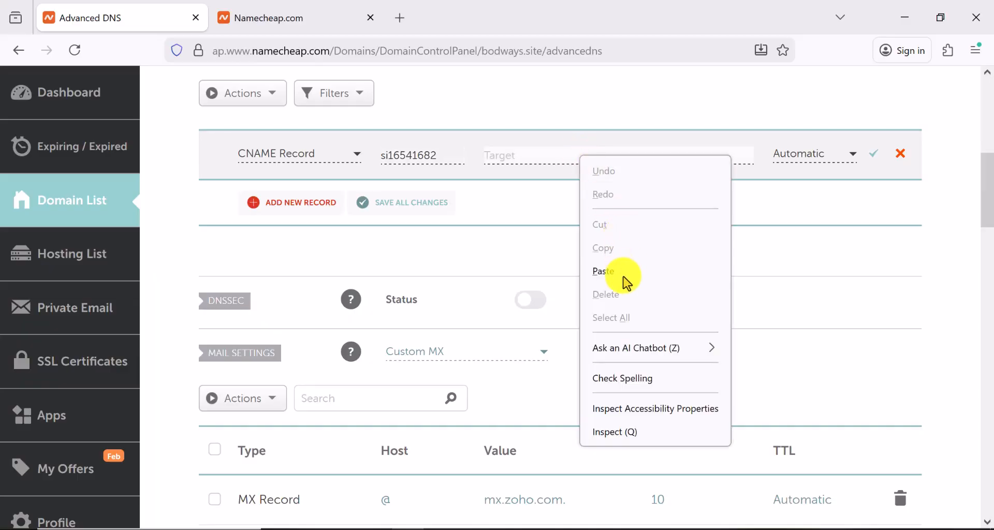
{"action": "left_click", "coordinate": [622, 270]}
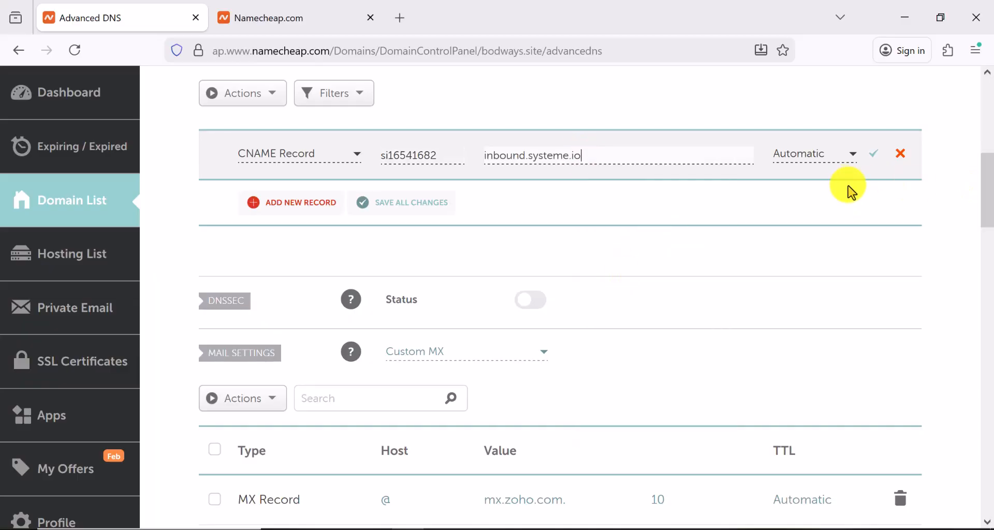
{"action": "left_click", "coordinate": [874, 156]}
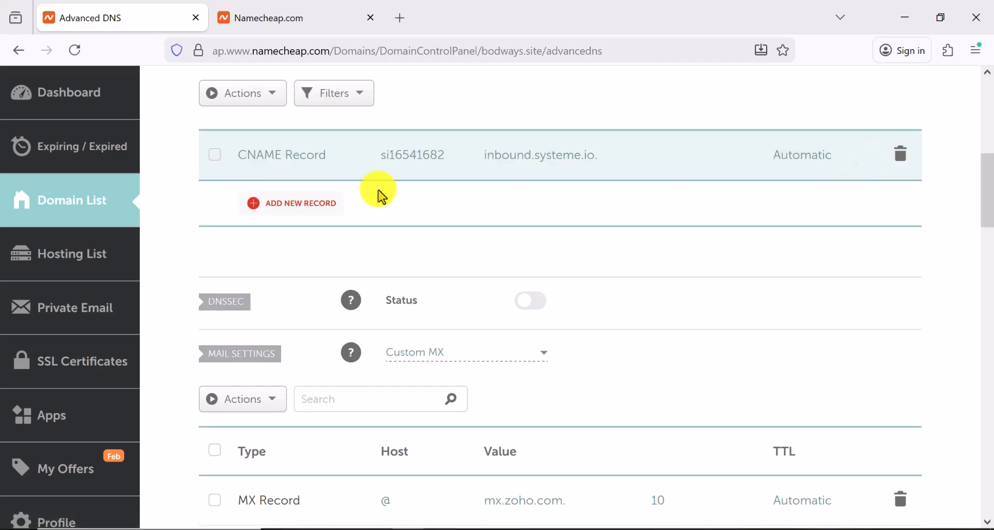
Start another Namecheap DNS record and copy systemeio1._domainkey from systeme.io
{"action": "left_click", "coordinate": [299, 212]}
{"action": "scroll", "coordinate": [499, 473], "scroll_direction": "down", "scroll_amount": 2}
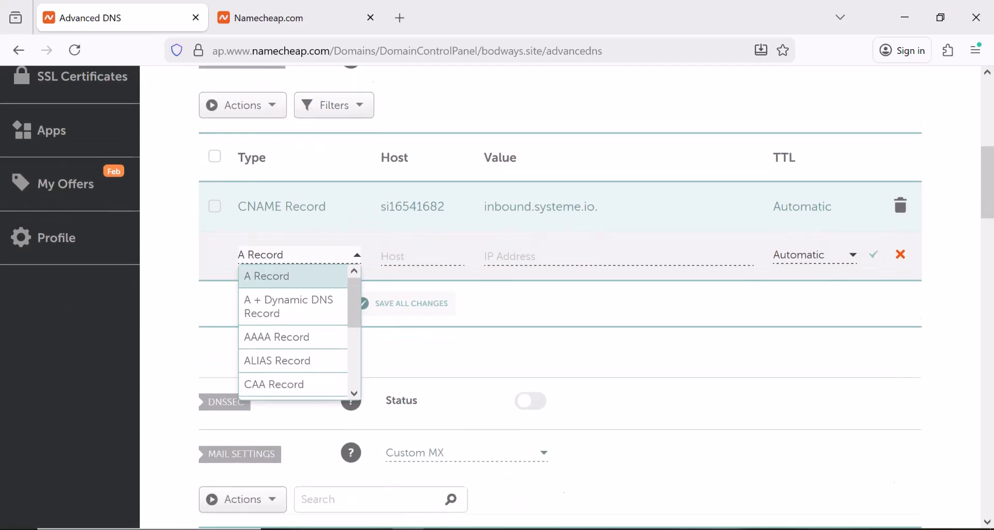
{"action": "scroll", "coordinate": [560, 296], "scroll_direction": "down", "scroll_amount": 2}
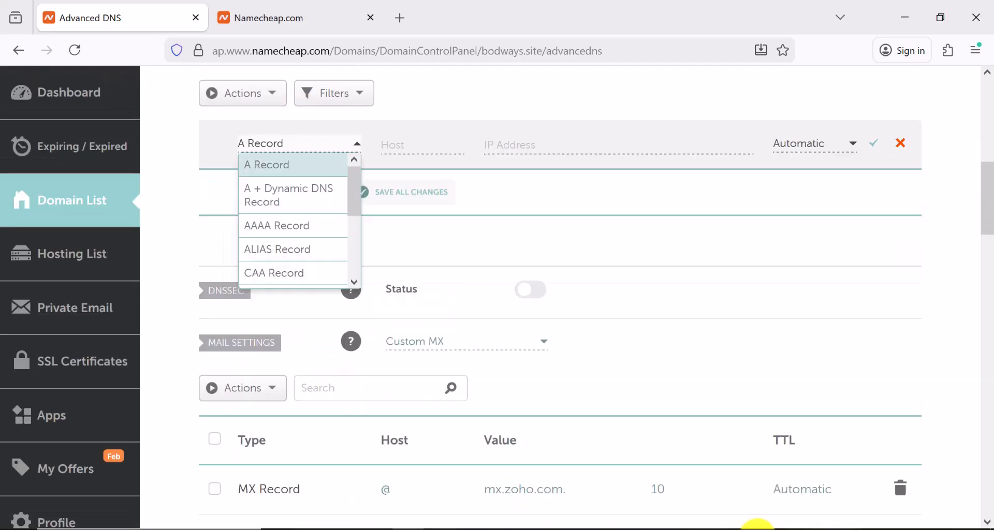
{"action": "left_click", "coordinate": [758, 529]}
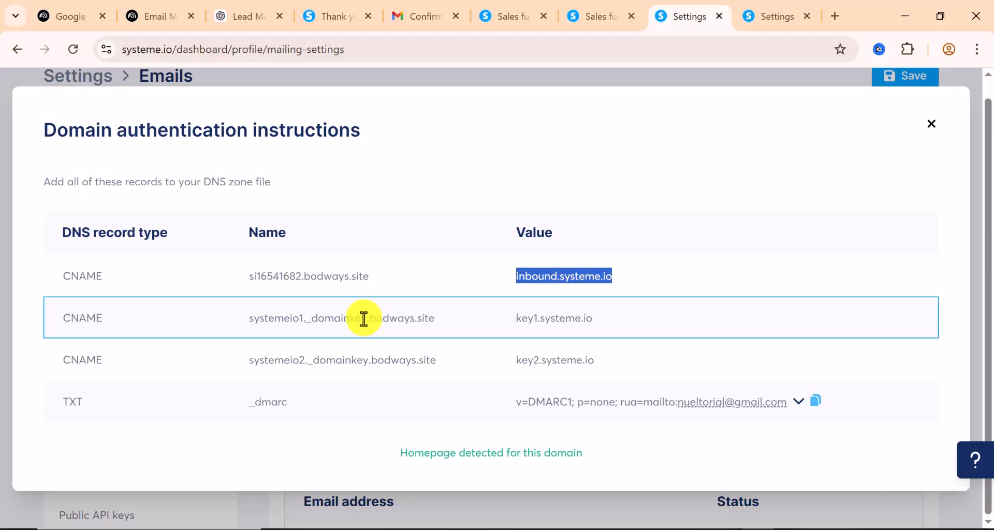
{"action": "left_click_drag", "start_coordinate": [364, 319], "coordinate": [238, 321]}
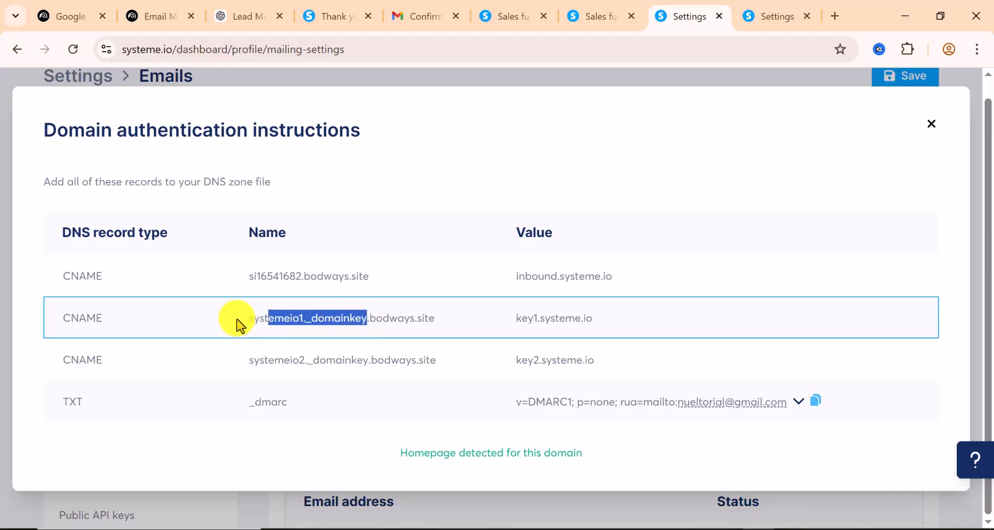
{"action": "right_click", "coordinate": [283, 319]}
{"action": "left_click", "coordinate": [317, 337]}
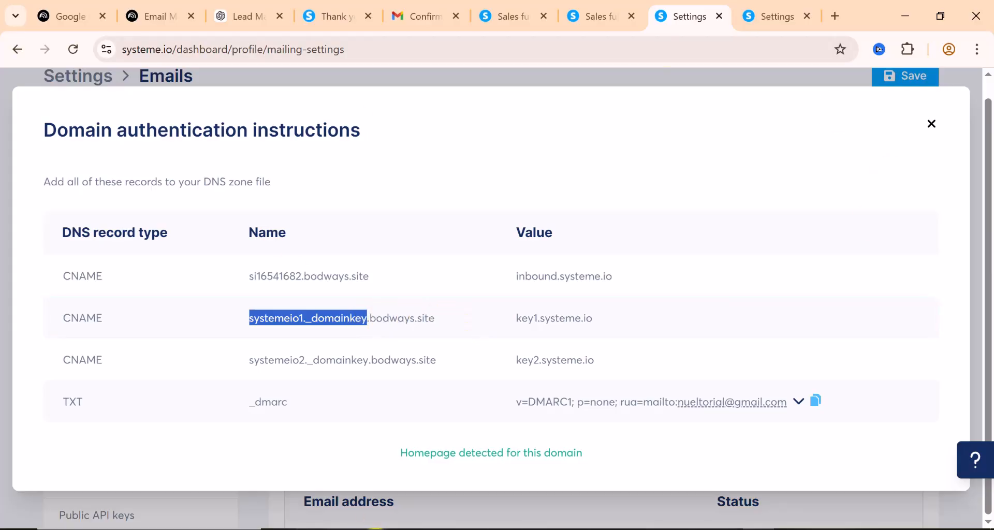
Make the new record a CNAME with host systemeio1._domainkey
{"action": "left_click", "coordinate": [403, 526]}
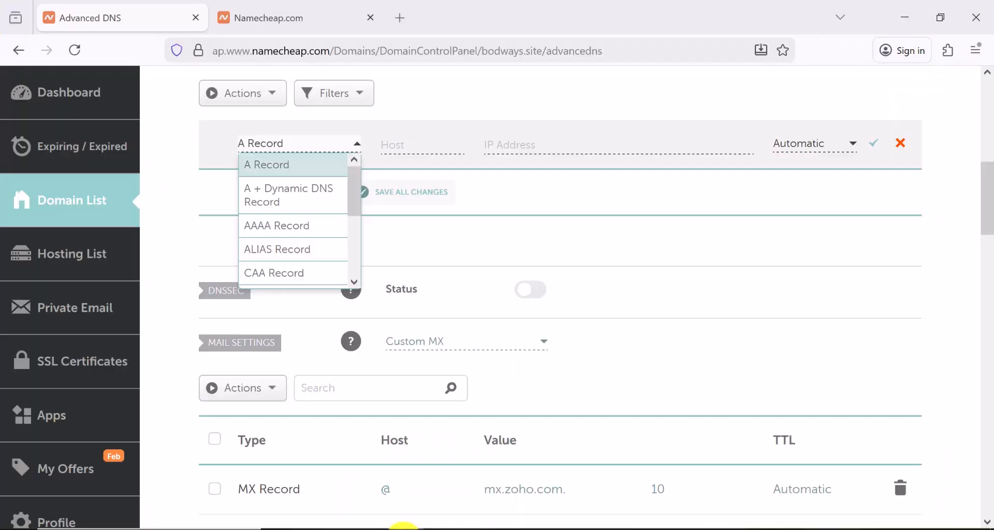
{"action": "scroll", "coordinate": [297, 217], "scroll_direction": "down", "scroll_amount": 1}
{"action": "scroll", "coordinate": [295, 220], "scroll_direction": "down", "scroll_amount": 3}
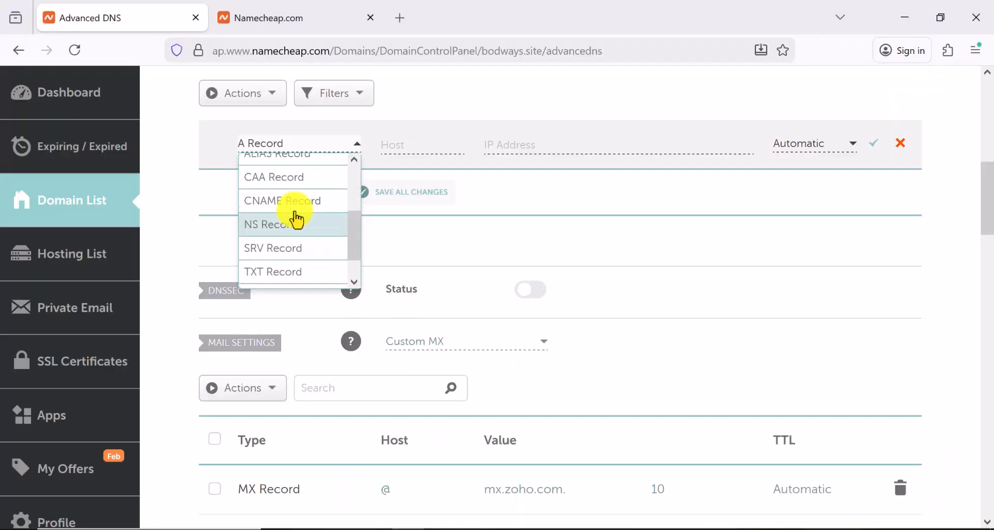
{"action": "scroll", "coordinate": [293, 213], "scroll_direction": "up", "scroll_amount": 3}
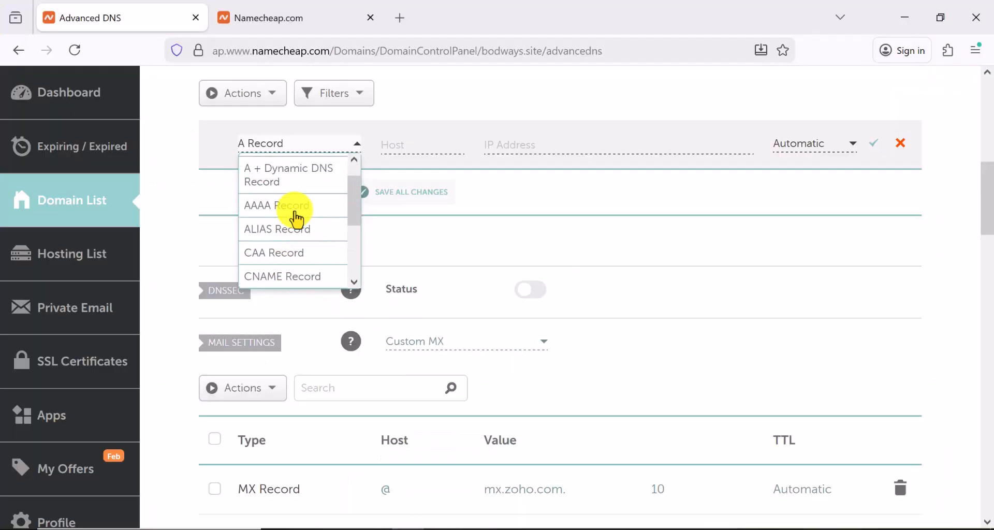
{"action": "left_click", "coordinate": [285, 278]}
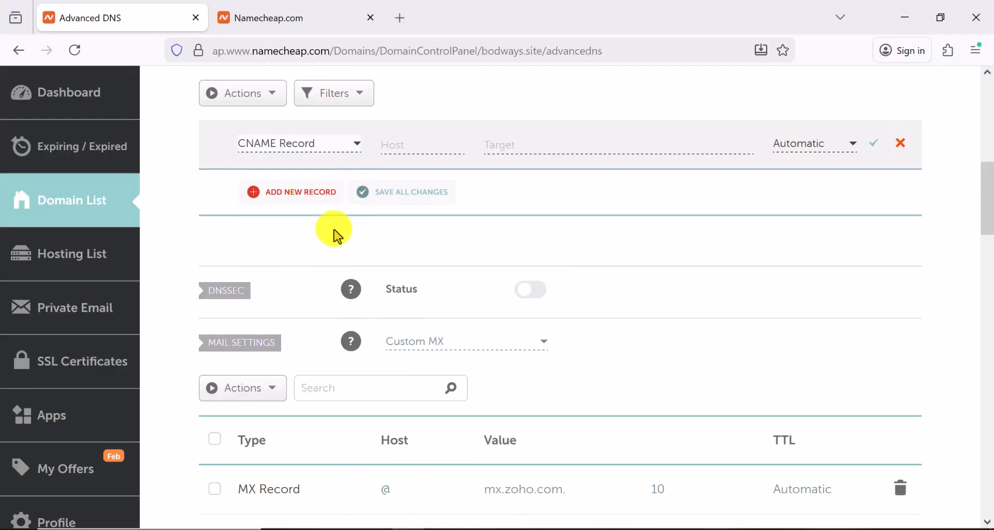
{"action": "right_click", "coordinate": [391, 148]}
{"action": "left_click", "coordinate": [419, 267]}
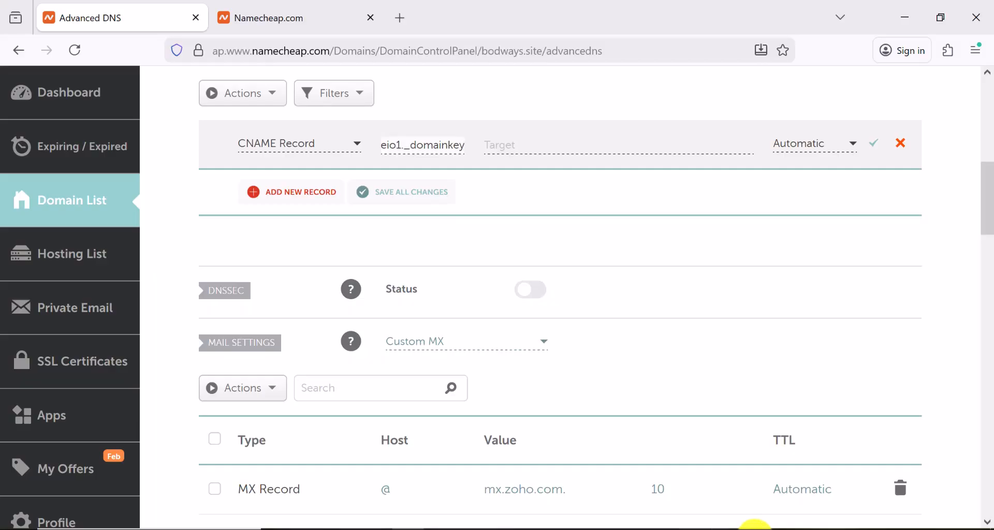
Point the systemeio1._domainkey CNAME to key1.systeme.io and save it
{"action": "left_click", "coordinate": [754, 529]}
{"action": "left_click", "coordinate": [588, 326]}
{"action": "left_click_drag", "start_coordinate": [600, 324], "coordinate": [516, 321]}
{"action": "right_click", "coordinate": [543, 320]}
{"action": "left_click", "coordinate": [576, 341]}
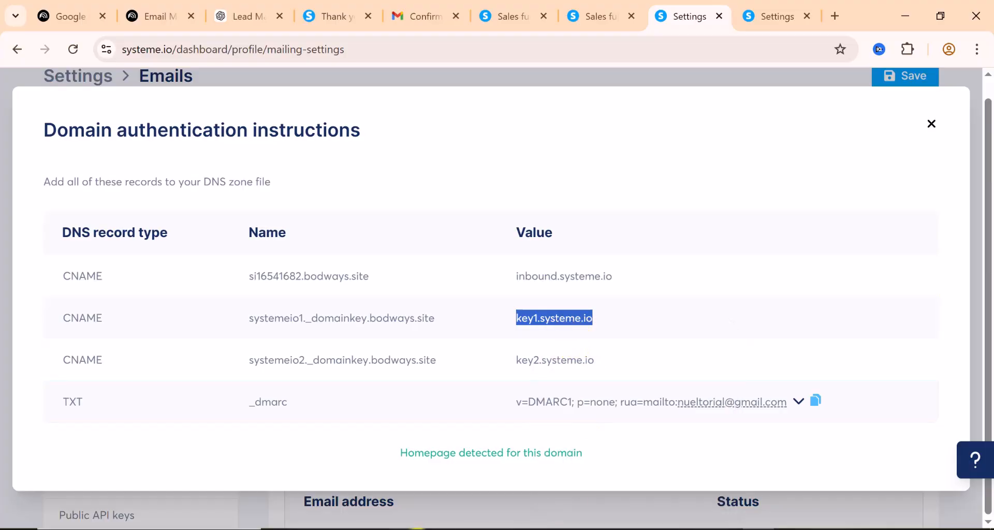
{"action": "left_click", "coordinate": [414, 529]}
{"action": "left_click", "coordinate": [517, 145]}
{"action": "right_click", "coordinate": [516, 146]}
{"action": "left_click", "coordinate": [549, 265]}
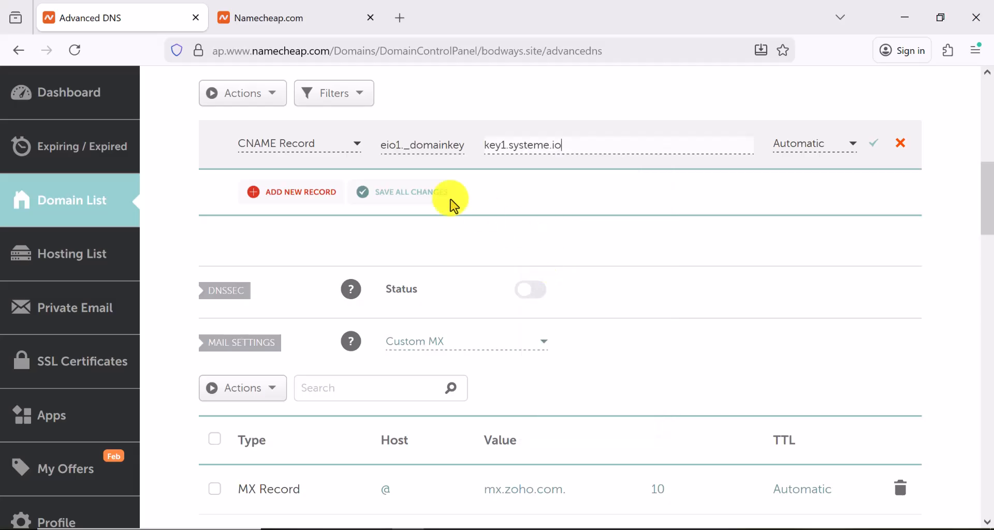
{"action": "left_click", "coordinate": [876, 152]}
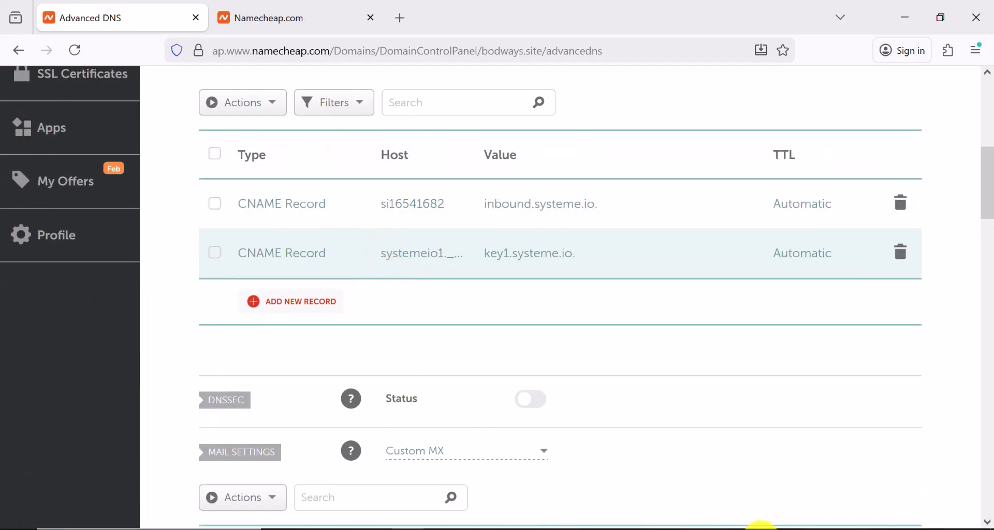
Select the systemeio2._domainkey host name in systeme.io's instructions for copying
{"action": "left_click", "coordinate": [761, 529]}
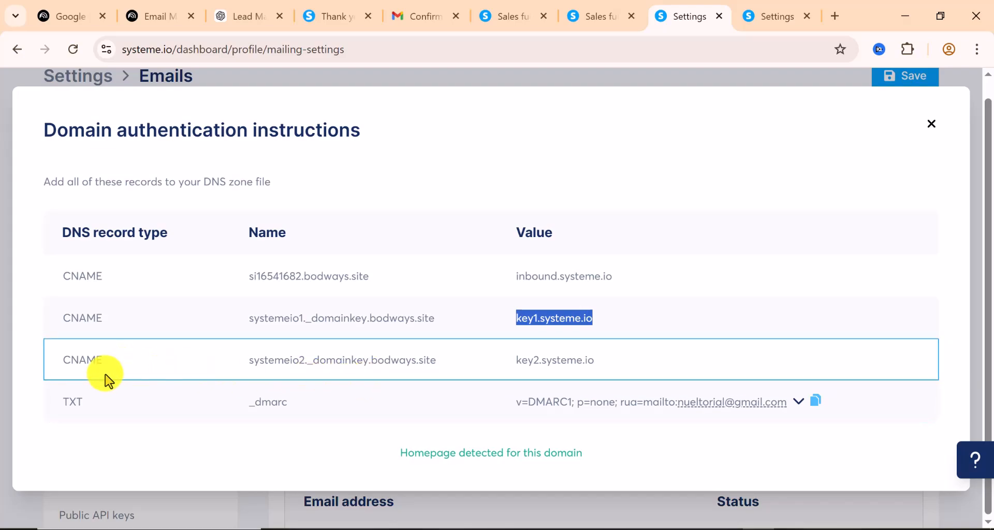
{"action": "left_click_drag", "start_coordinate": [369, 361], "coordinate": [236, 369]}
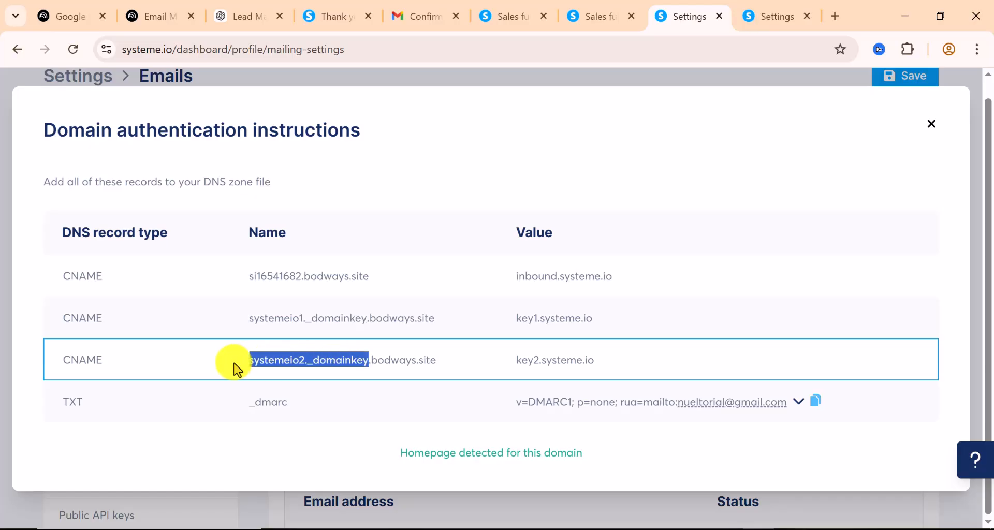
{"action": "right_click", "coordinate": [313, 358]}
Add a new CNAME record in Namecheap with host systemeio2._domainkey
{"action": "left_click", "coordinate": [358, 197]}
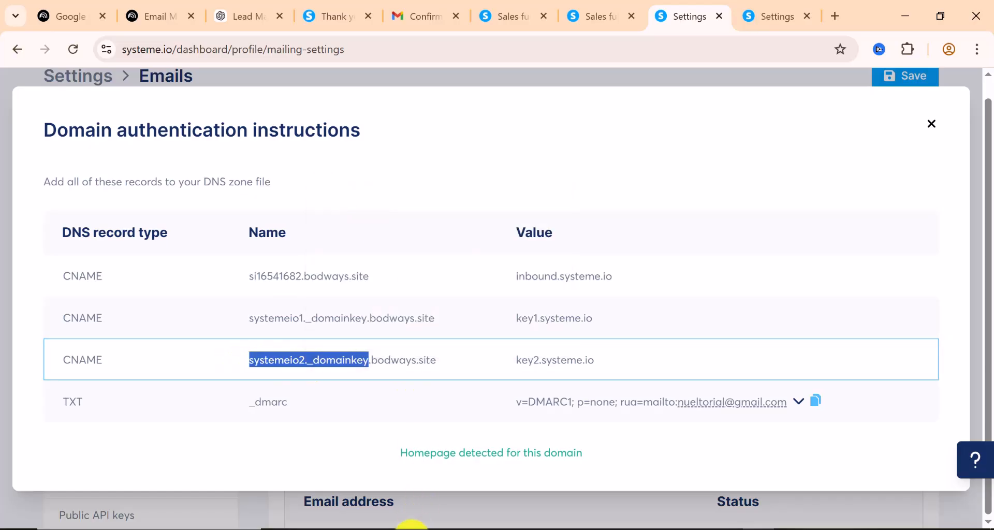
{"action": "left_click", "coordinate": [409, 529]}
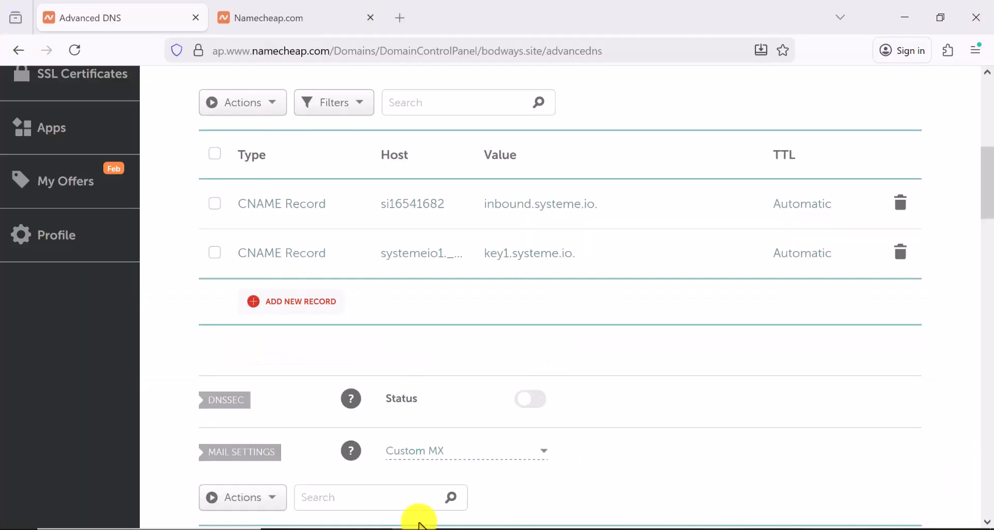
{"action": "left_click", "coordinate": [303, 313]}
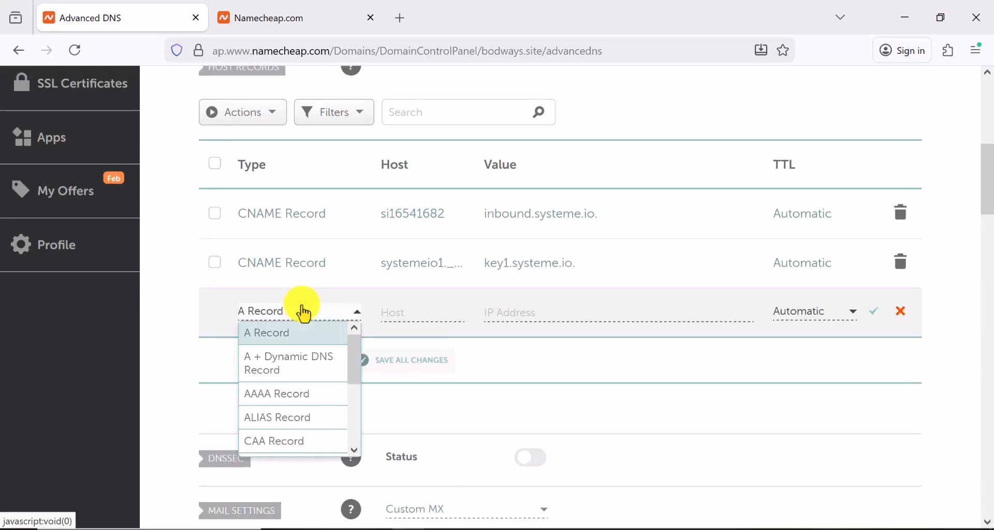
{"action": "scroll", "coordinate": [287, 407], "scroll_direction": "down", "scroll_amount": 2}
{"action": "left_click", "coordinate": [290, 384]}
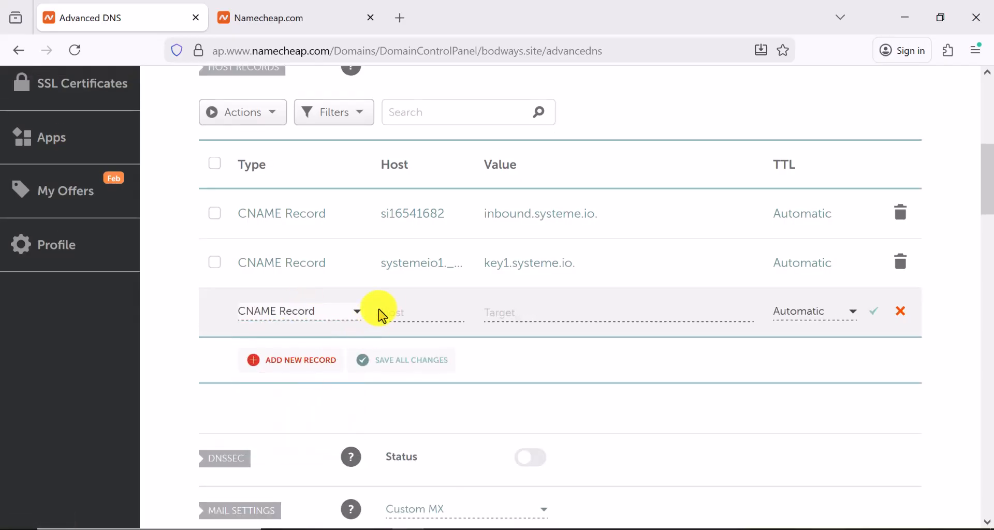
{"action": "right_click", "coordinate": [391, 309]}
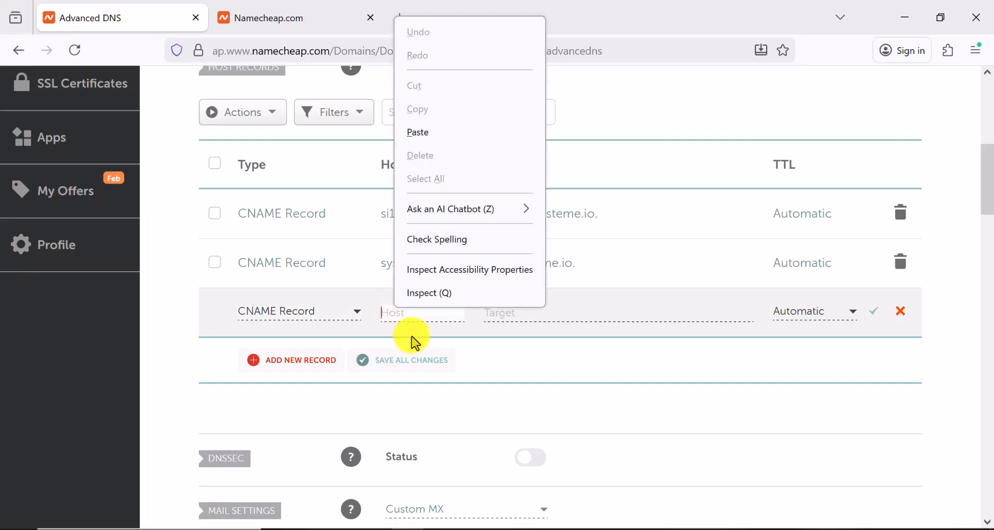
{"action": "left_click", "coordinate": [450, 138]}
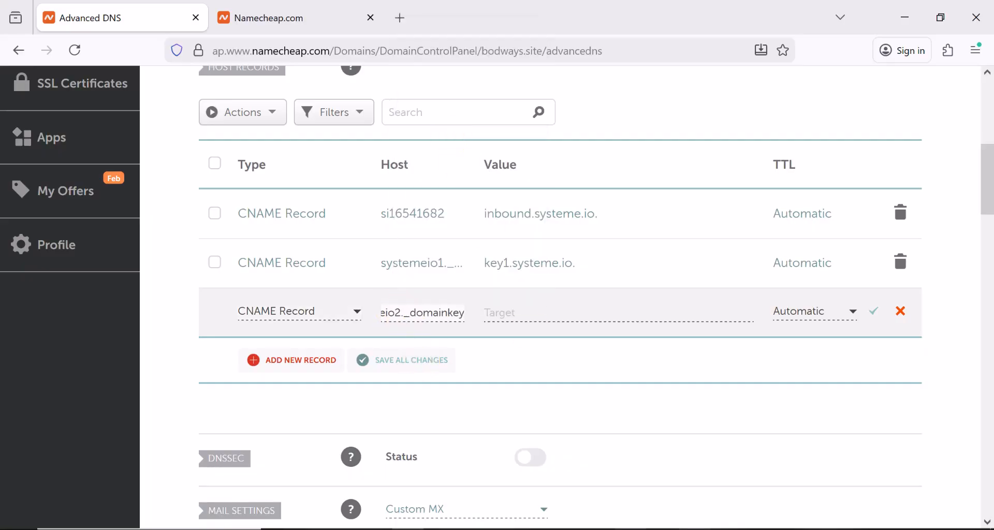
Set the systemeio2._domainkey target to key2.systeme.io and save the record
{"action": "left_click", "coordinate": [750, 527]}
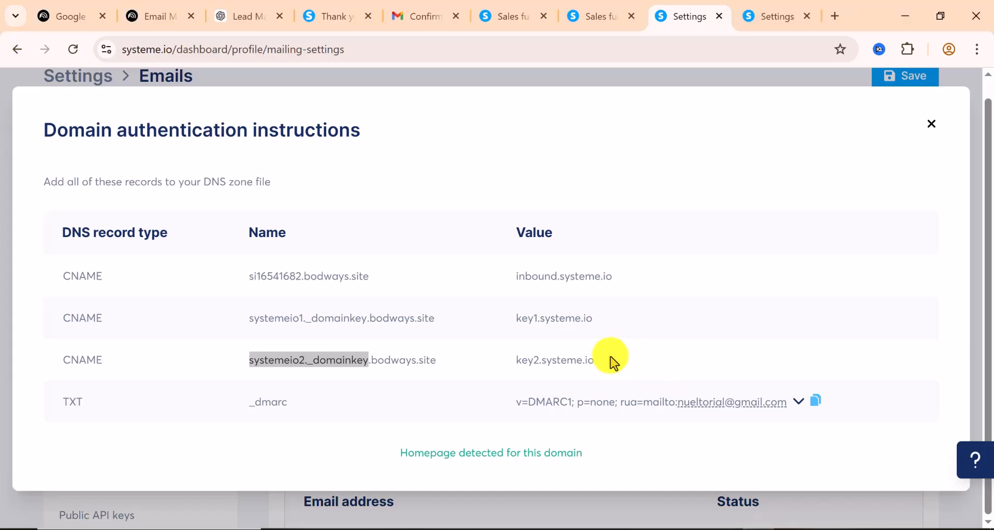
{"action": "left_click_drag", "start_coordinate": [597, 362], "coordinate": [492, 359]}
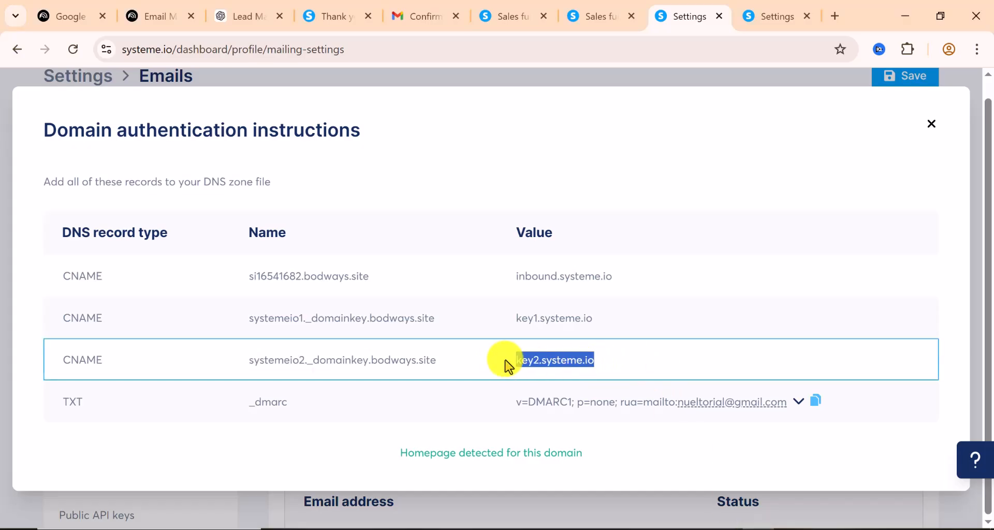
{"action": "right_click", "coordinate": [541, 359]}
{"action": "left_click", "coordinate": [585, 201]}
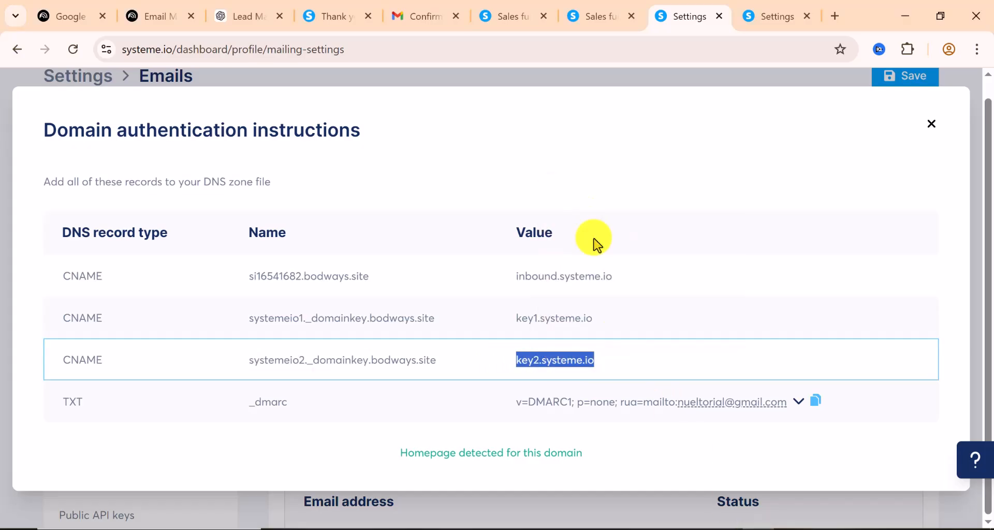
{"action": "left_click", "coordinate": [411, 527]}
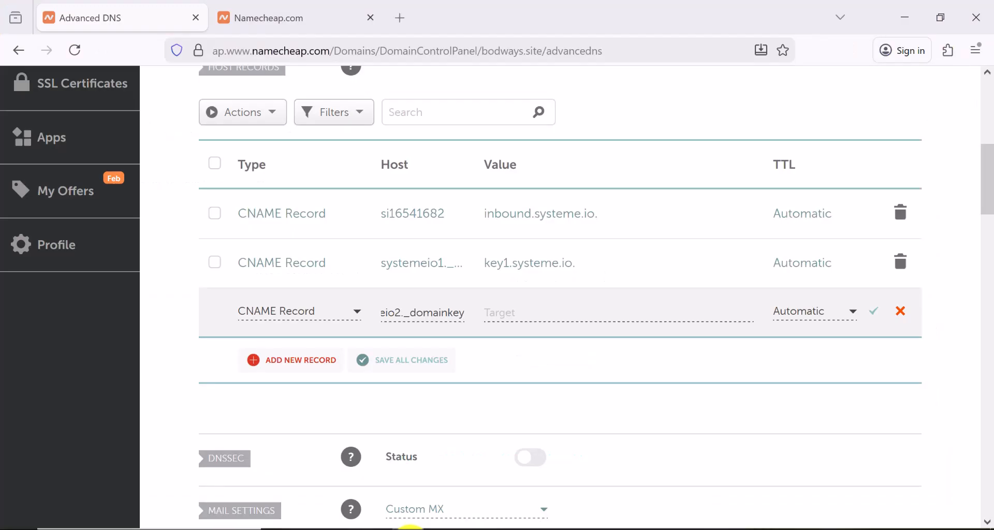
{"action": "left_click", "coordinate": [529, 315]}
{"action": "right_click", "coordinate": [530, 315]}
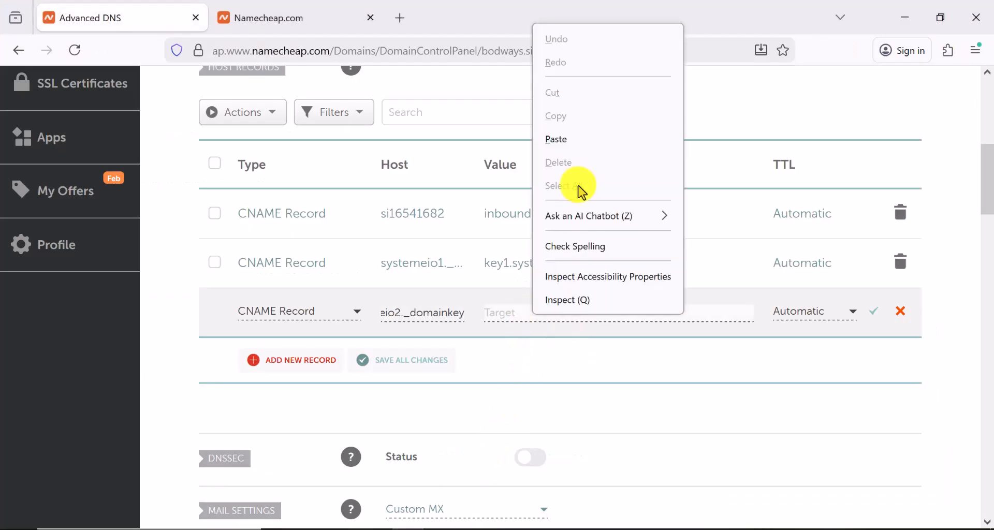
{"action": "left_click", "coordinate": [587, 150]}
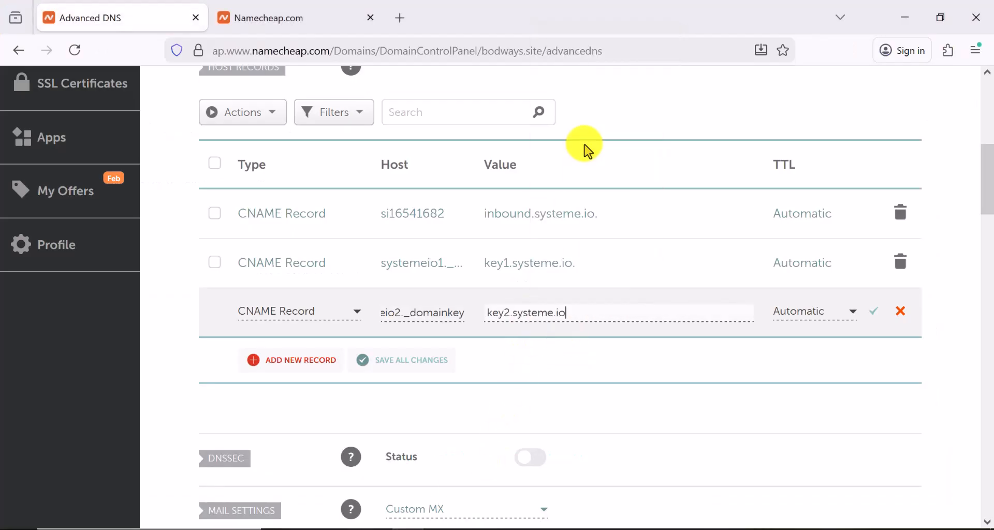
{"action": "left_click", "coordinate": [875, 317]}
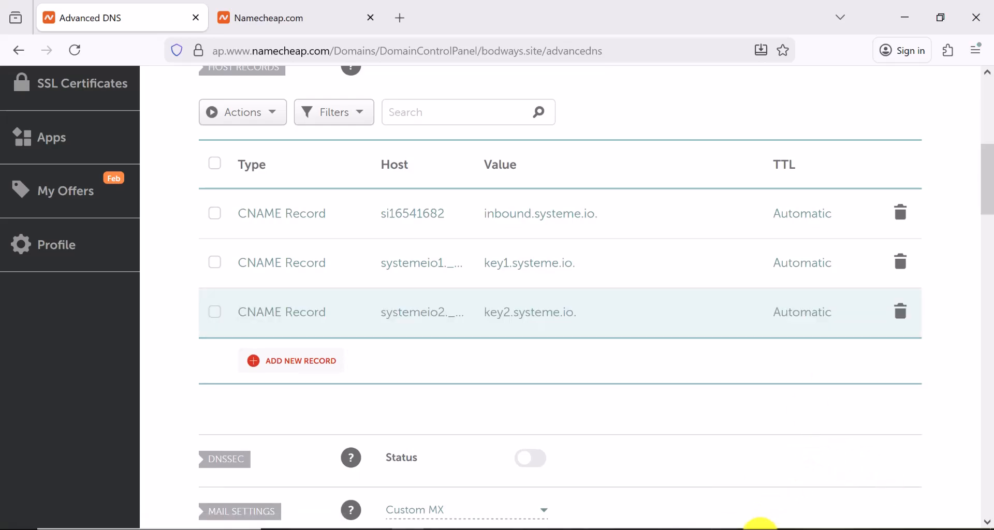
{"action": "key", "text": "alt+Tab"}
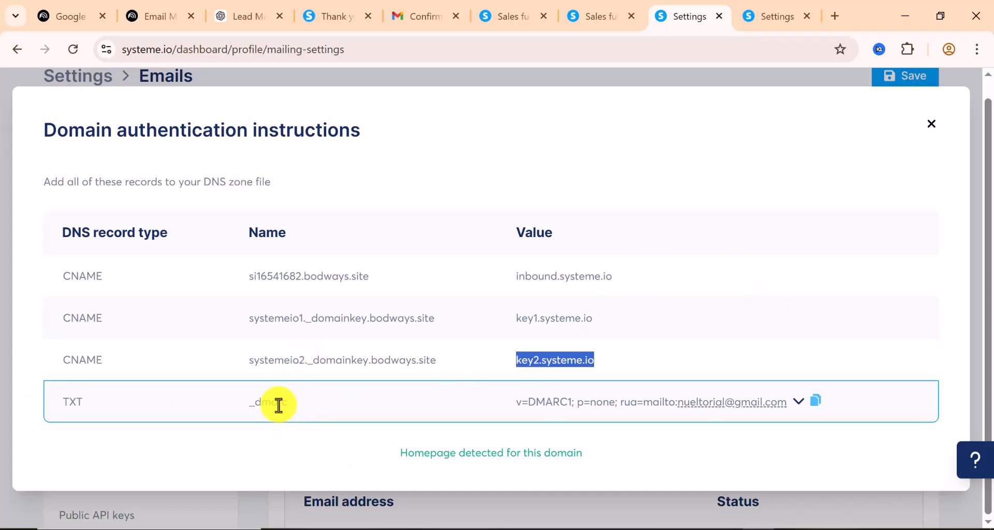
Copy the _dmarc record name from systeme.io's DNS instructions
{"action": "left_click_drag", "start_coordinate": [285, 404], "coordinate": [231, 401]}
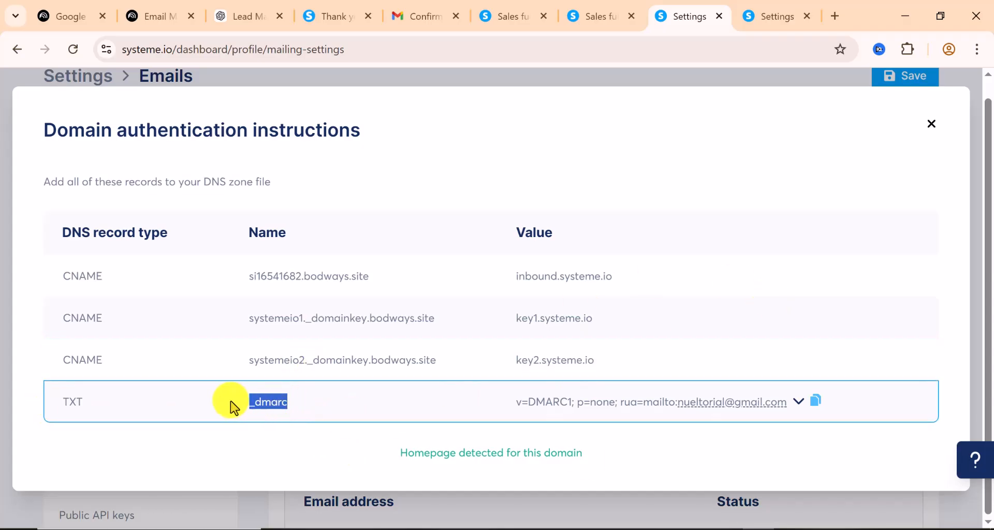
{"action": "right_click", "coordinate": [273, 403]}
{"action": "left_click", "coordinate": [298, 244]}
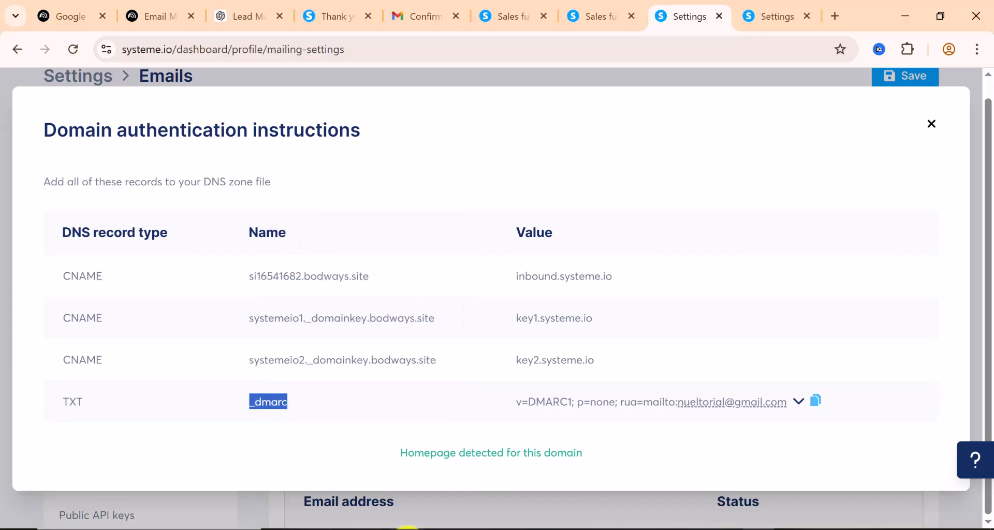
{"action": "left_click", "coordinate": [408, 528]}
{"action": "scroll", "coordinate": [303, 338], "scroll_direction": "down", "scroll_amount": 4}
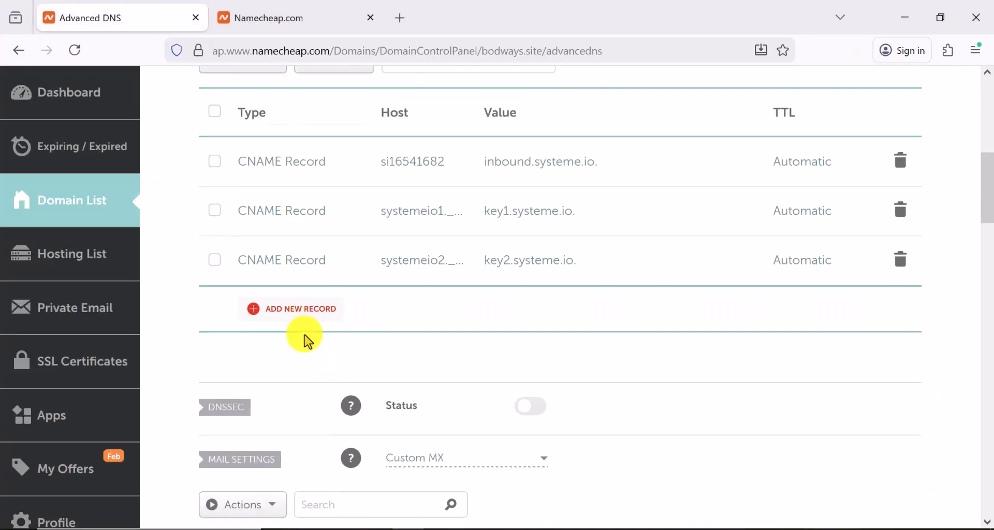
{"action": "scroll", "coordinate": [300, 339], "scroll_direction": "up", "scroll_amount": 3}
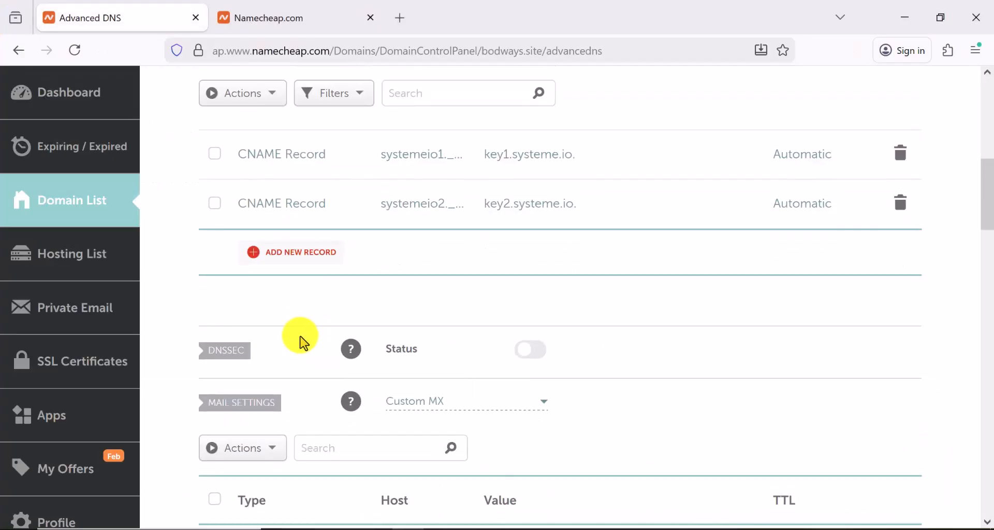
Add a new TXT record in Namecheap with host _dmarc
{"action": "left_click", "coordinate": [293, 253]}
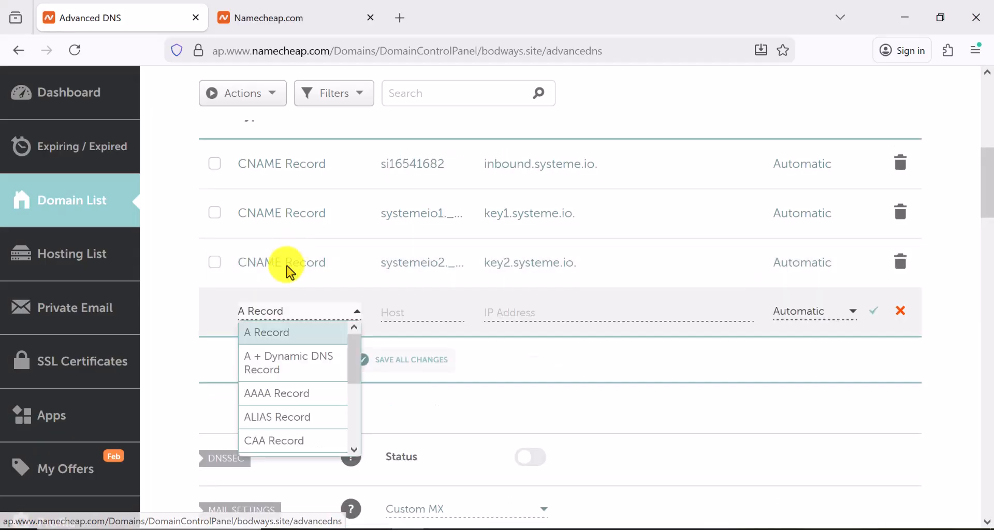
{"action": "scroll", "coordinate": [284, 409], "scroll_direction": "down", "scroll_amount": 2}
{"action": "scroll", "coordinate": [284, 402], "scroll_direction": "down", "scroll_amount": 3}
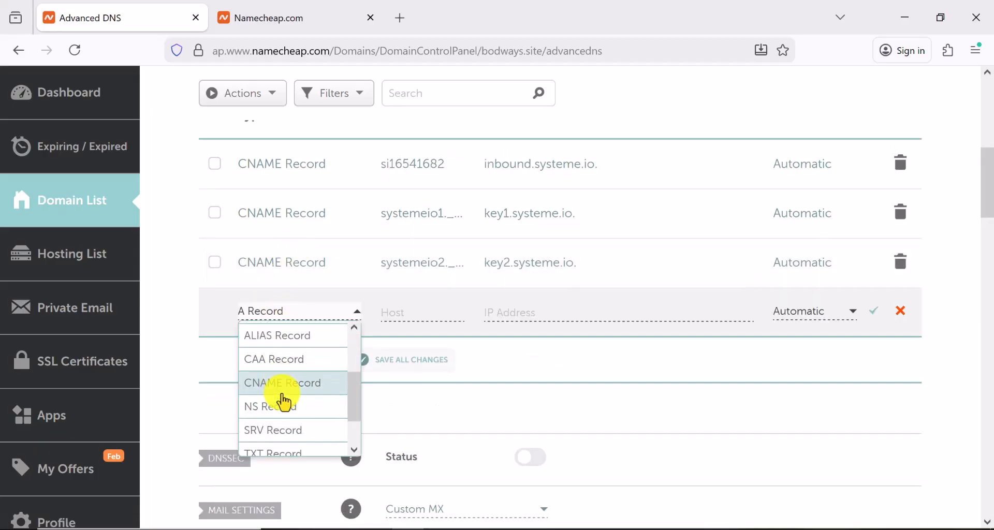
{"action": "left_click", "coordinate": [281, 409]}
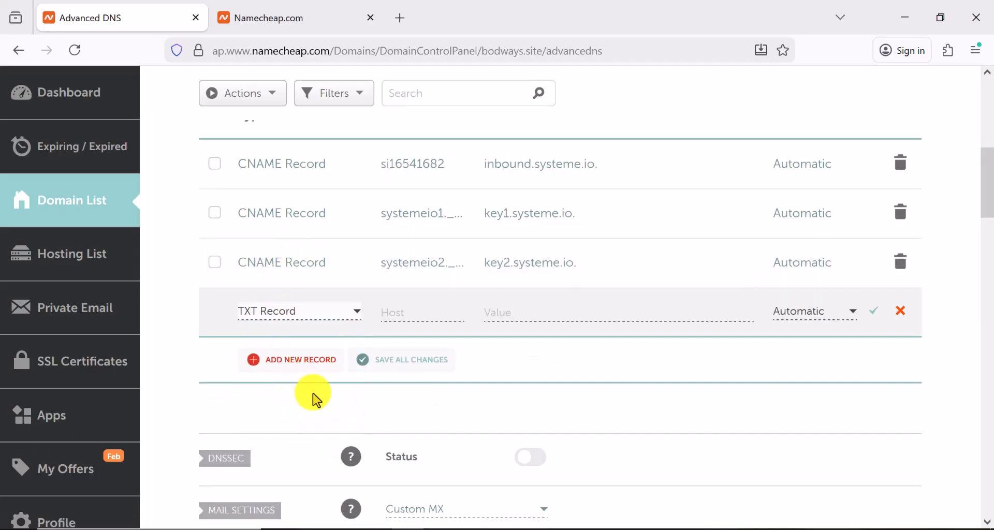
{"action": "left_click", "coordinate": [396, 311]}
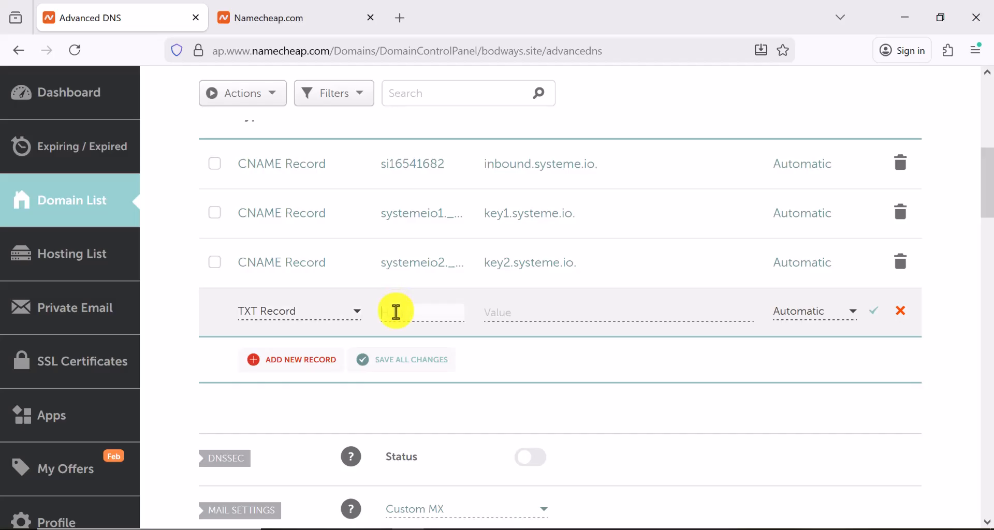
{"action": "right_click", "coordinate": [396, 311]}
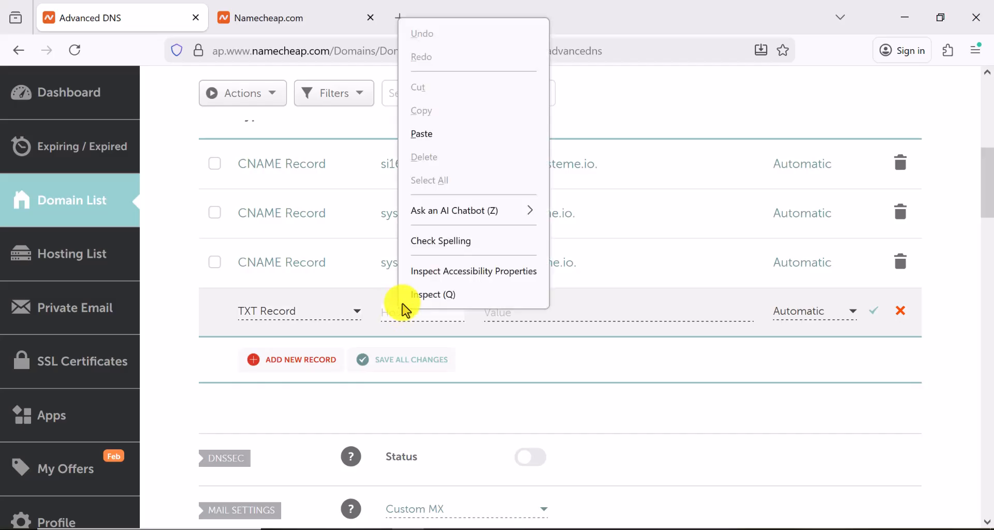
{"action": "left_click", "coordinate": [434, 136]}
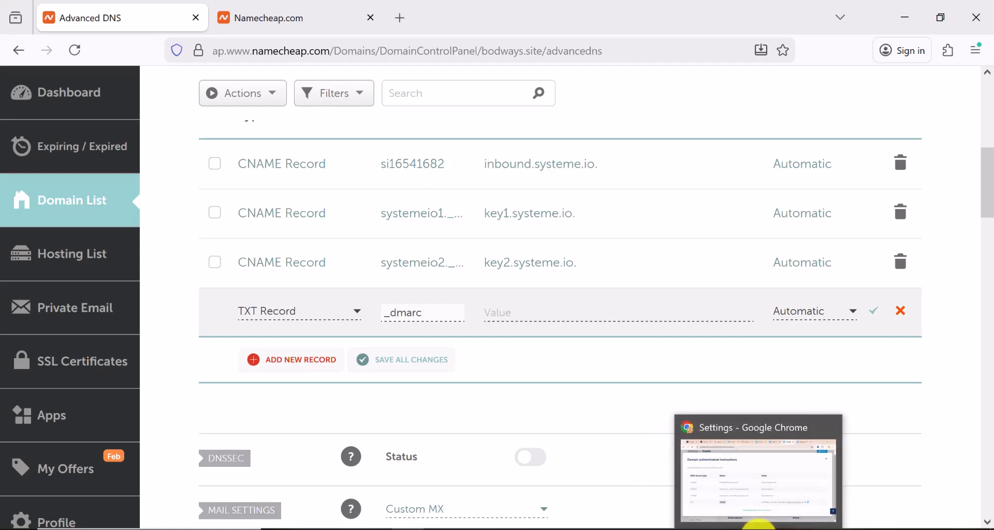
Paste the DMARC policy value (v=DMARC1; p=none) as the TXT value and save
{"action": "left_click", "coordinate": [721, 498]}
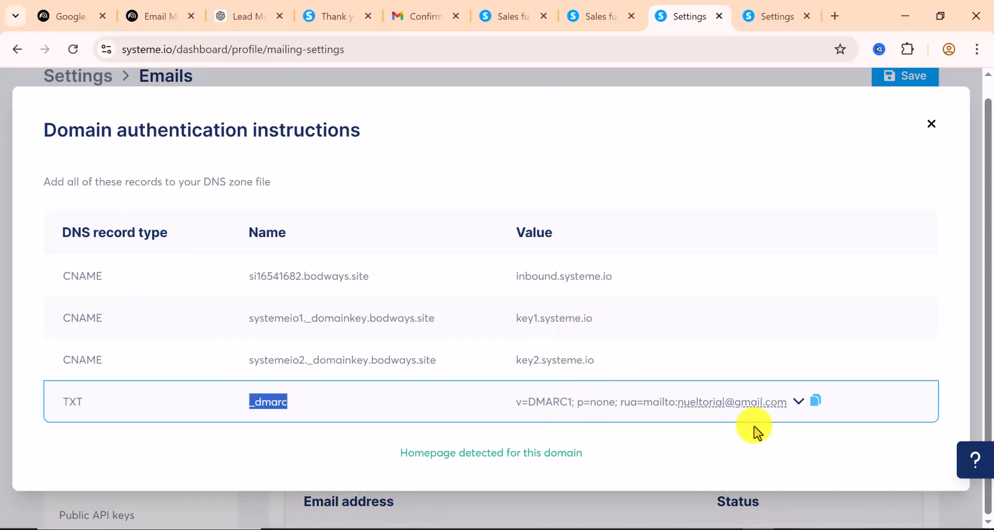
{"action": "left_click", "coordinate": [815, 403]}
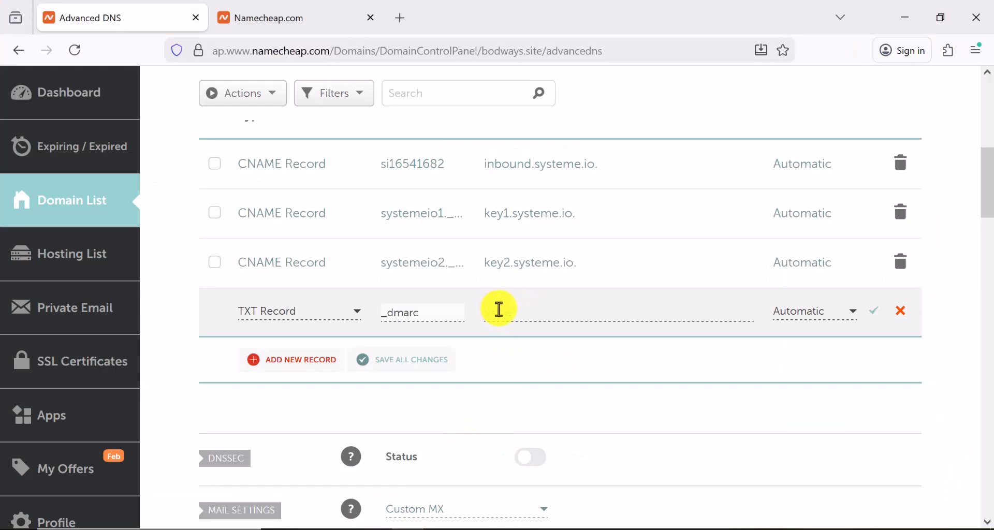
{"action": "left_click", "coordinate": [498, 310]}
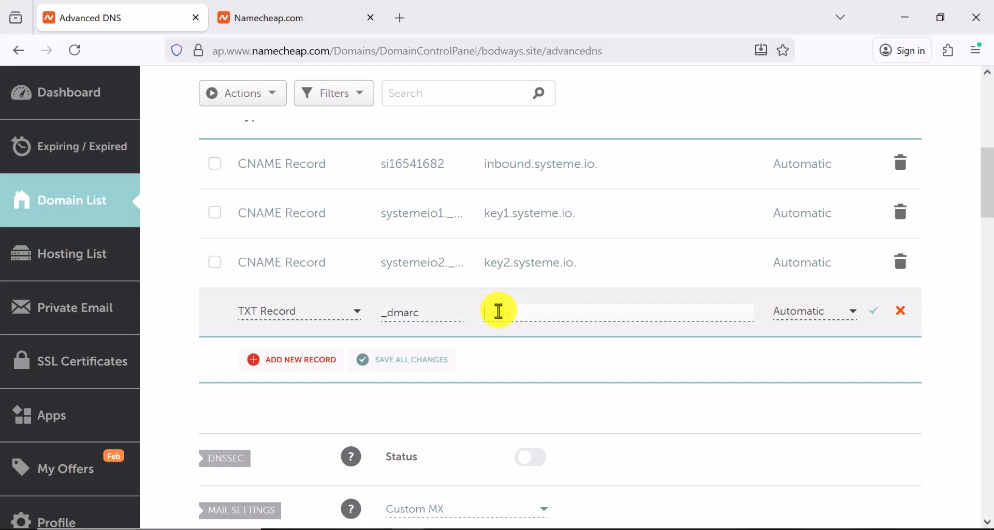
{"action": "right_click", "coordinate": [499, 310]}
{"action": "left_click", "coordinate": [533, 134]}
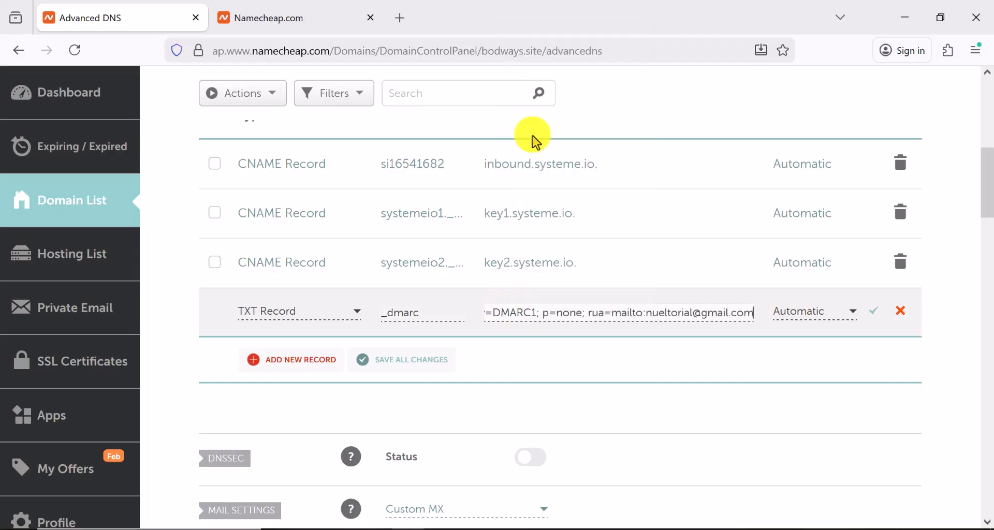
{"action": "left_click", "coordinate": [875, 313]}
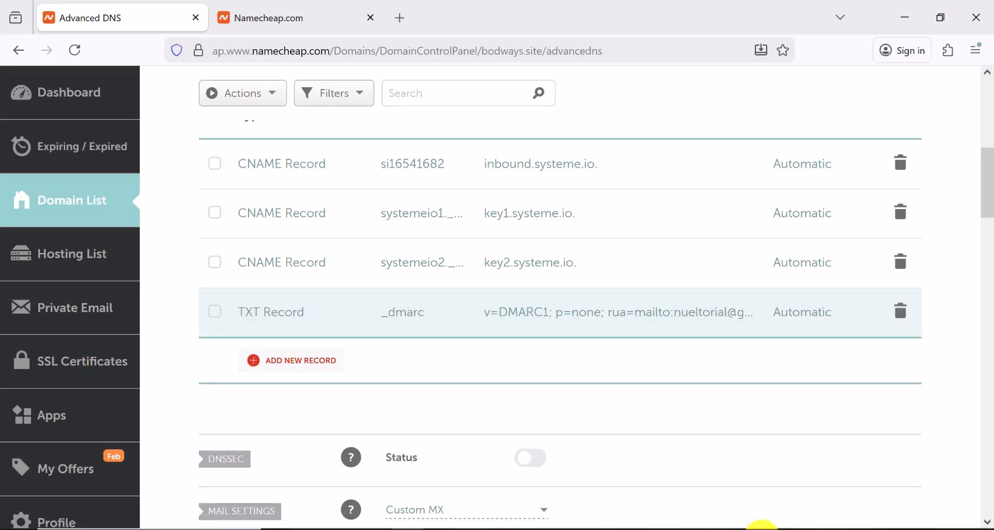
{"action": "left_click", "coordinate": [762, 529]}
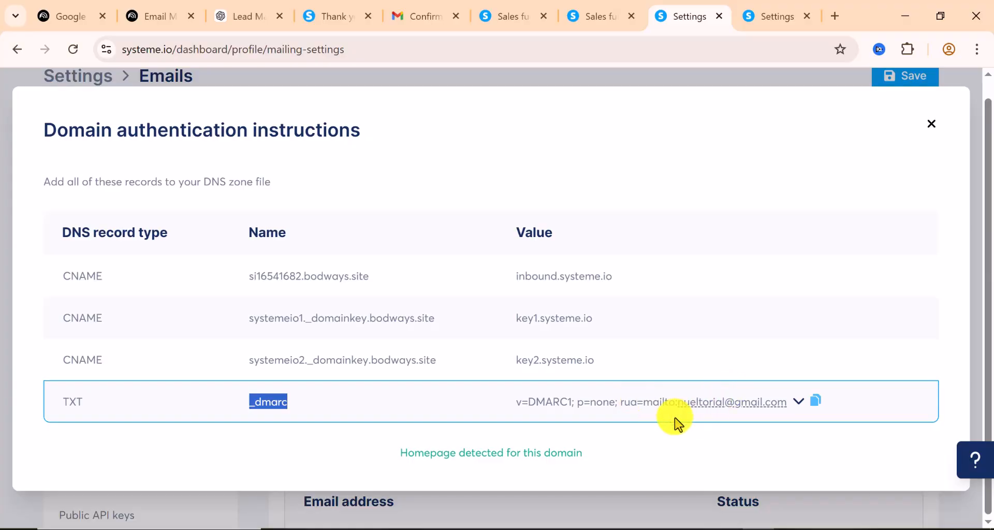
Close the bodways.site authentication instructions and check the verified email address options
{"action": "scroll", "coordinate": [900, 154], "scroll_direction": "up", "scroll_amount": 1}
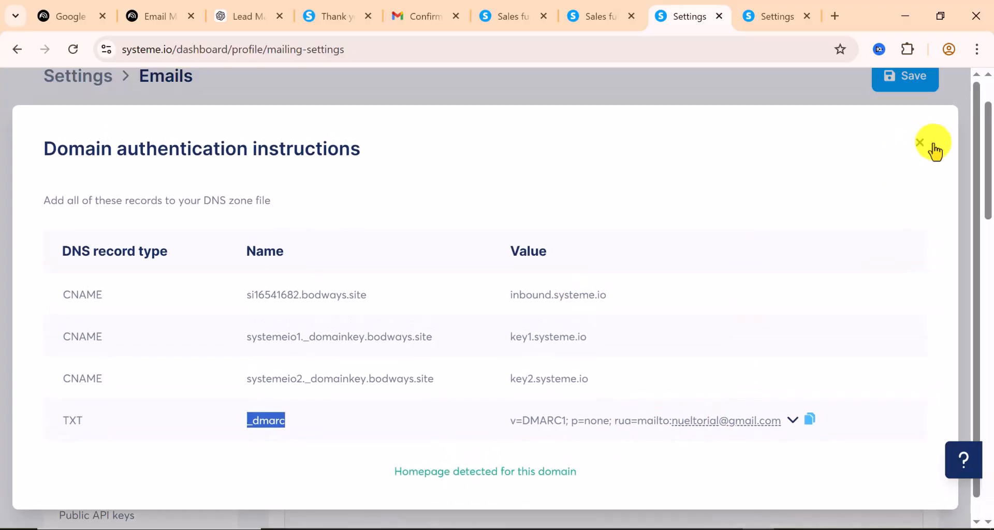
{"action": "left_click", "coordinate": [934, 147]}
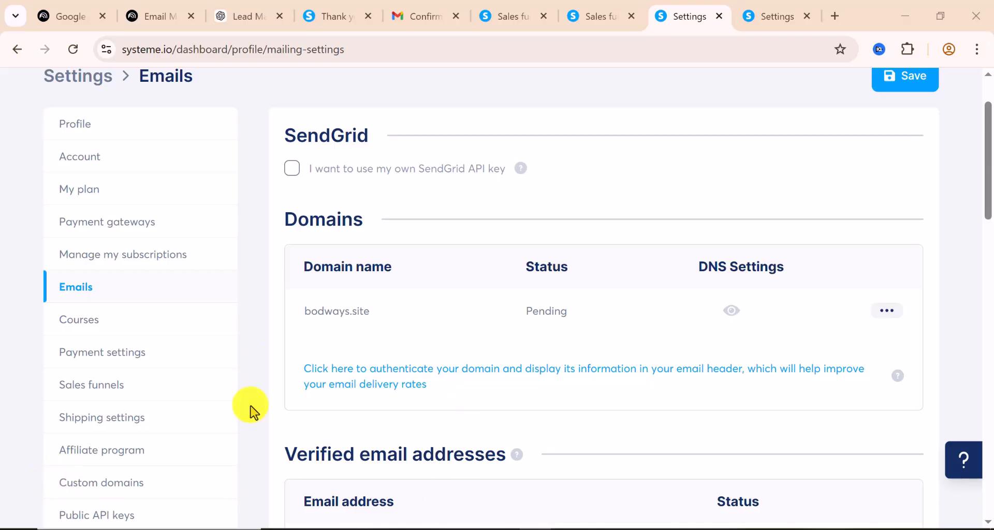
{"action": "scroll", "coordinate": [502, 316], "scroll_direction": "down", "scroll_amount": 2}
{"action": "scroll", "coordinate": [510, 310], "scroll_direction": "down", "scroll_amount": 4}
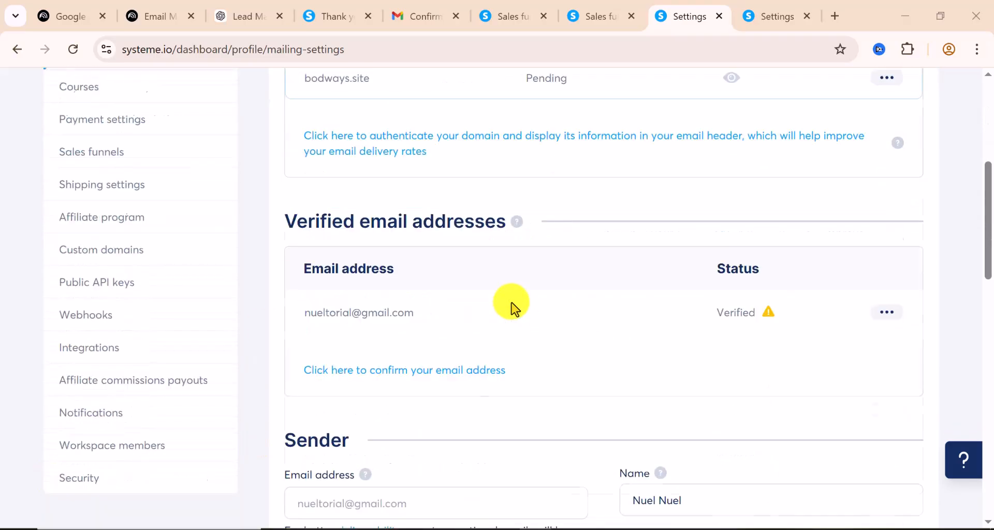
{"action": "left_click", "coordinate": [886, 313]}
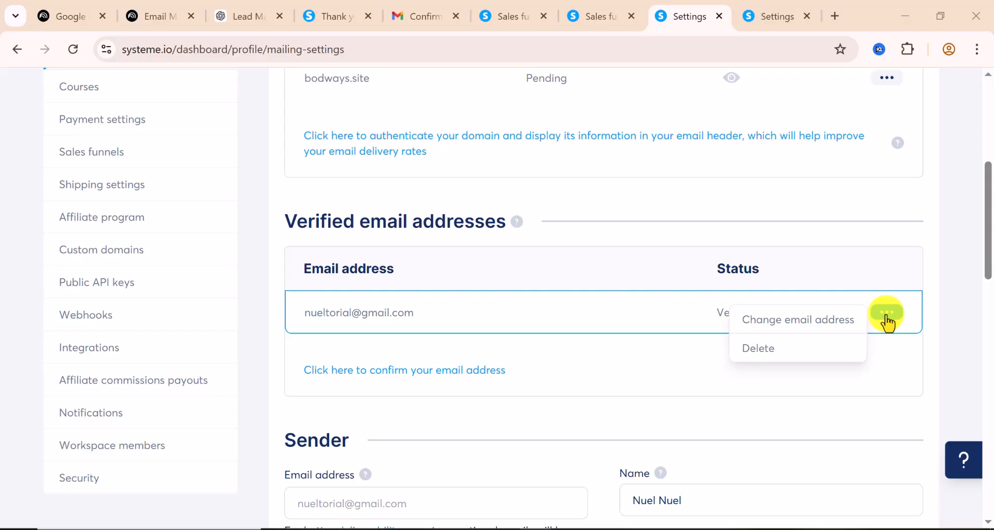
Bring up the 'Add a new sender email' form in the Emails settings
{"action": "scroll", "coordinate": [597, 355], "scroll_direction": "down", "scroll_amount": 2}
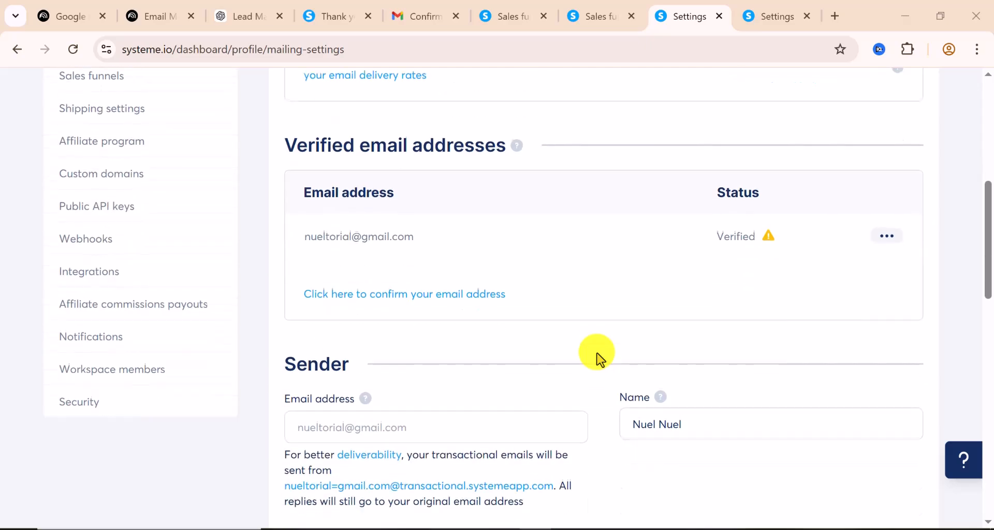
{"action": "scroll", "coordinate": [601, 357], "scroll_direction": "down", "scroll_amount": 2}
{"action": "scroll", "coordinate": [600, 357], "scroll_direction": "up", "scroll_amount": 4}
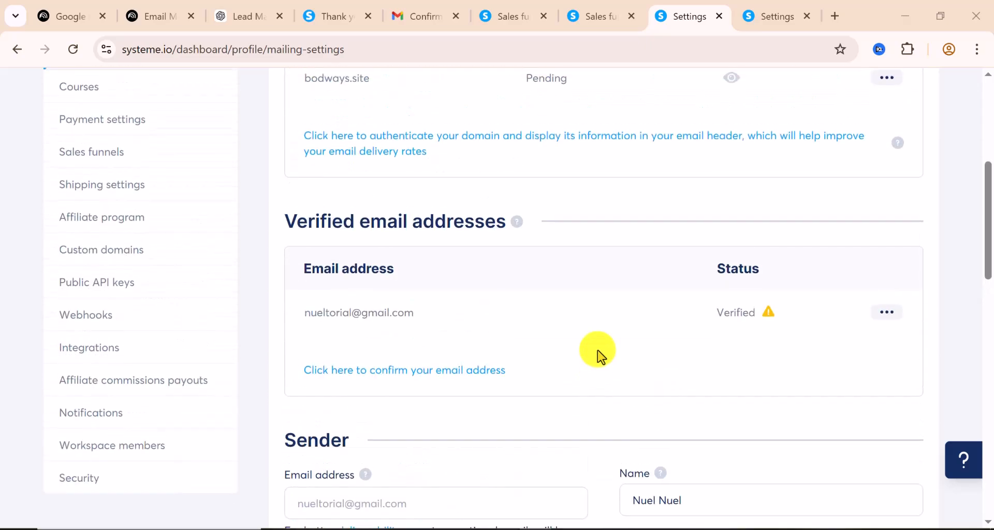
{"action": "left_click", "coordinate": [388, 371]}
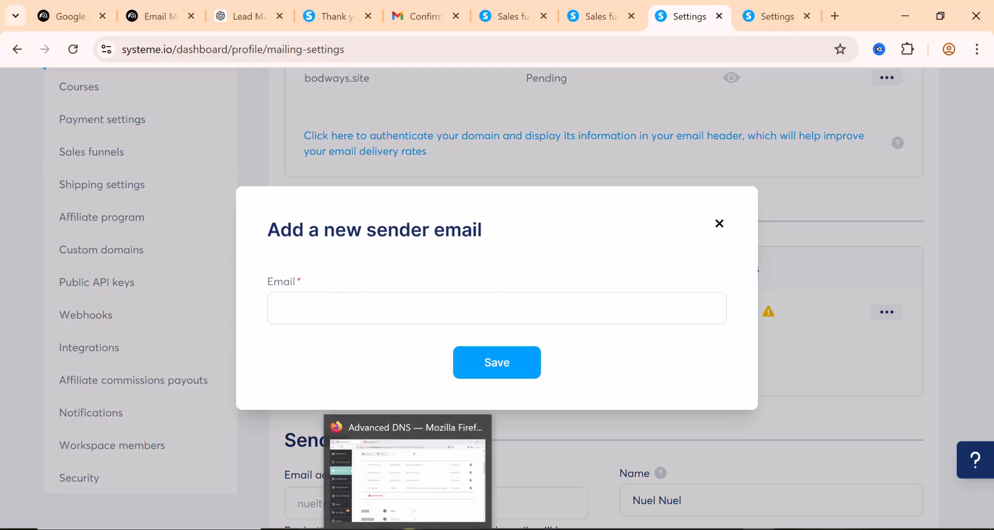
{"action": "left_click", "coordinate": [408, 528]}
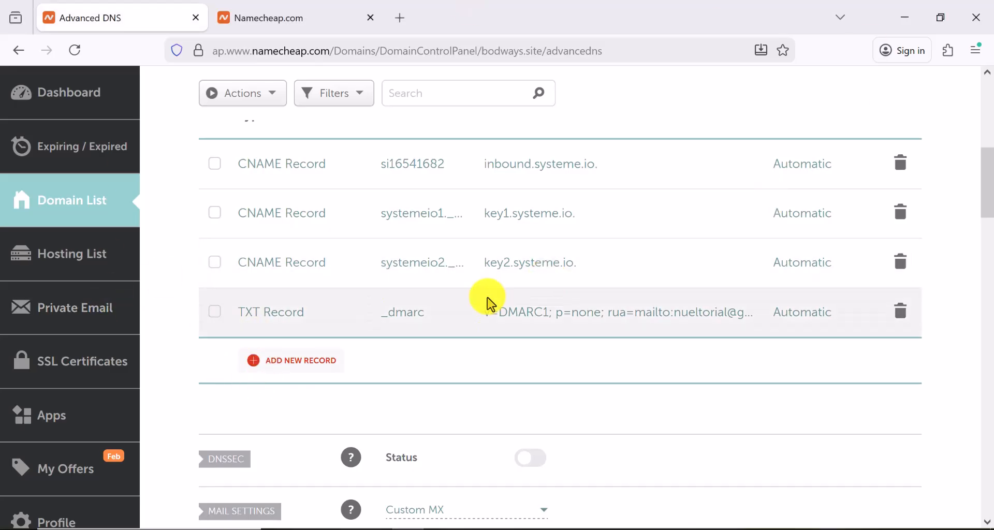
Leave the Advanced DNS records for the thebestguuy.com Starter Email order showing 1 free mailbox at $0.00
{"action": "scroll", "coordinate": [488, 306], "scroll_direction": "up", "scroll_amount": 5}
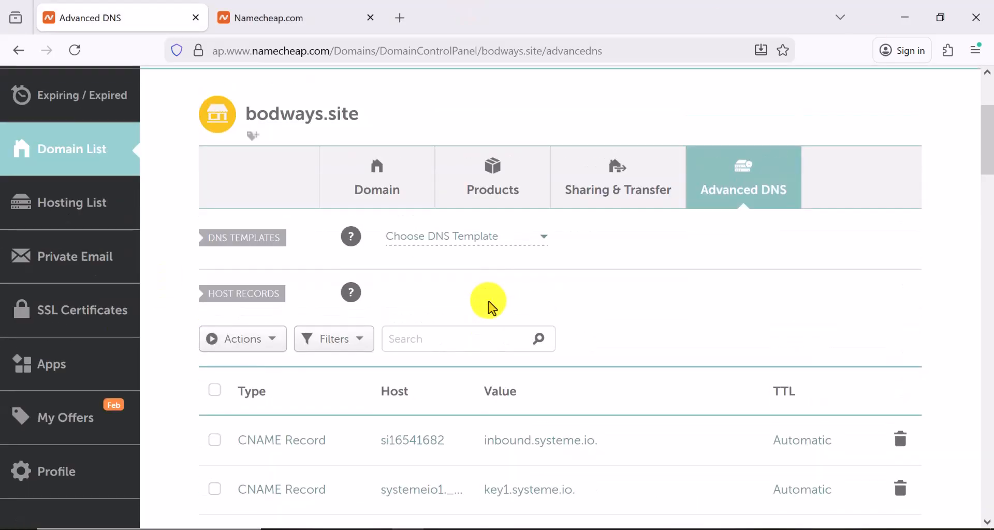
{"action": "scroll", "coordinate": [488, 306], "scroll_direction": "down", "scroll_amount": 2}
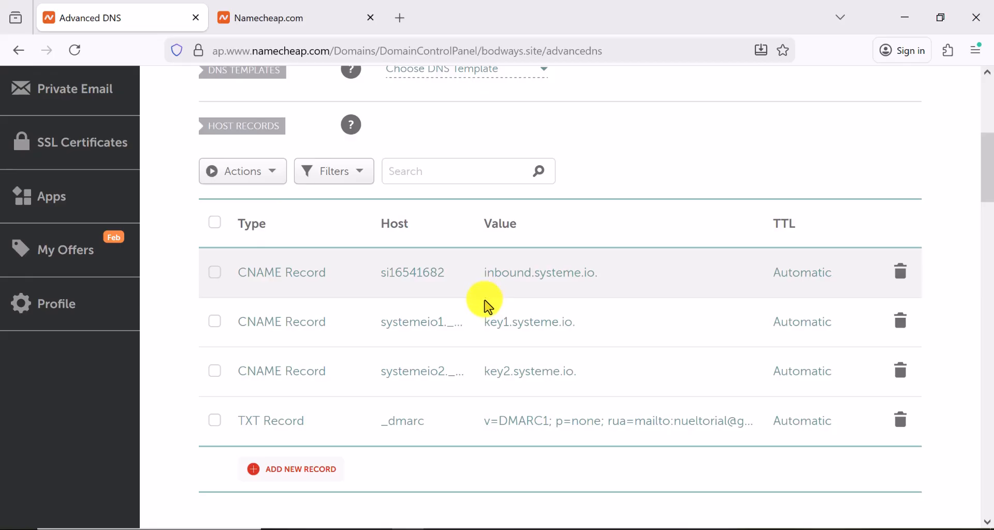
{"action": "scroll", "coordinate": [486, 311], "scroll_direction": "up", "scroll_amount": 5}
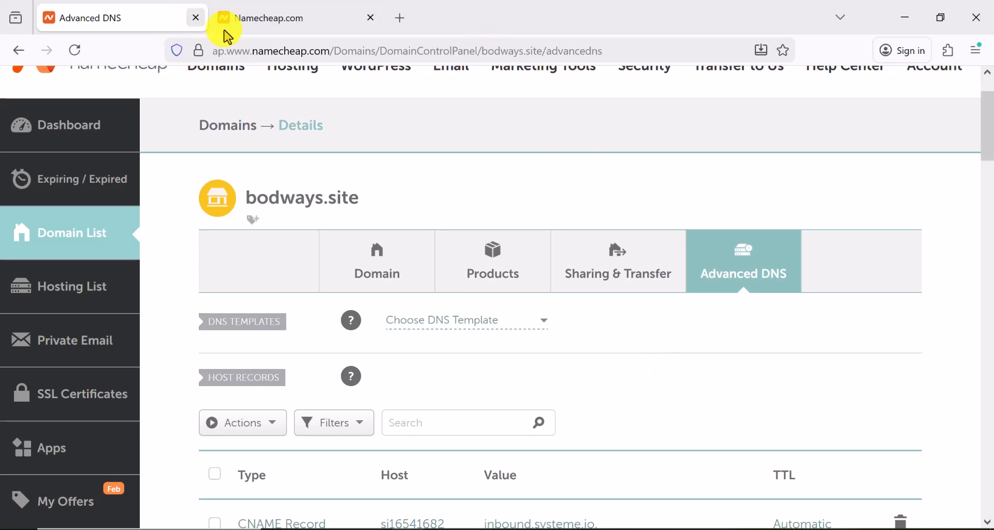
{"action": "left_click", "coordinate": [273, 19]}
{"action": "scroll", "coordinate": [497, 322], "scroll_direction": "down", "scroll_amount": 6}
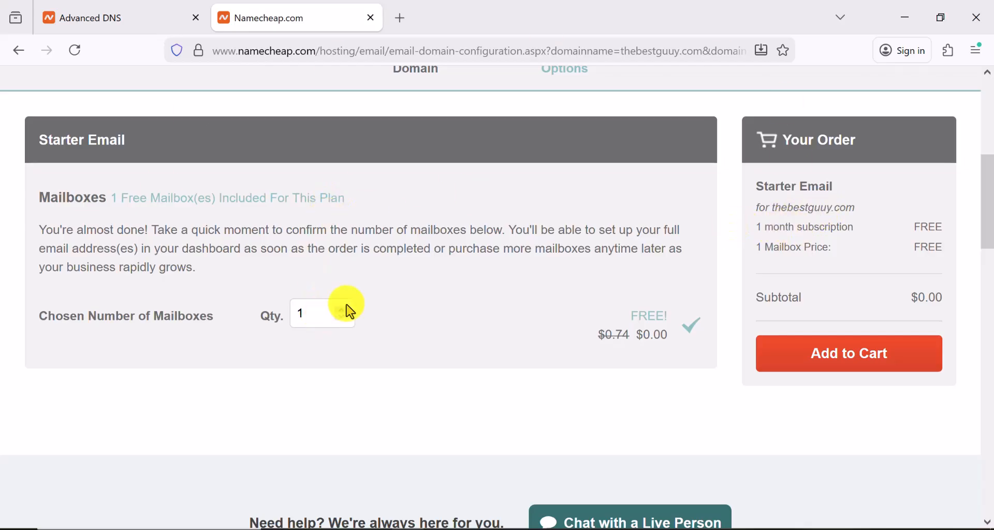
{"action": "scroll", "coordinate": [331, 303], "scroll_direction": "up", "scroll_amount": 5}
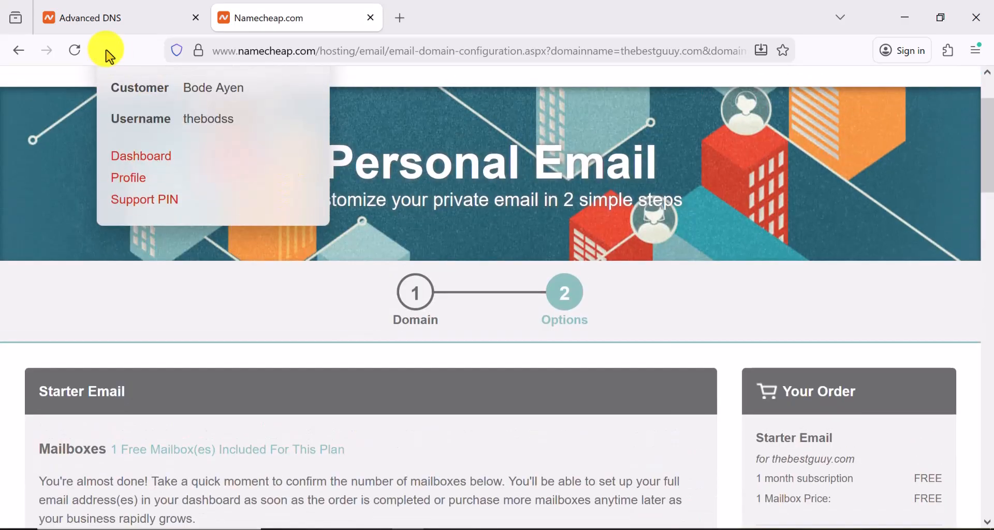
Open cPanel for the bodways.site Stellar hosting plan from Namecheap's hosting list
{"action": "left_click", "coordinate": [108, 23]}
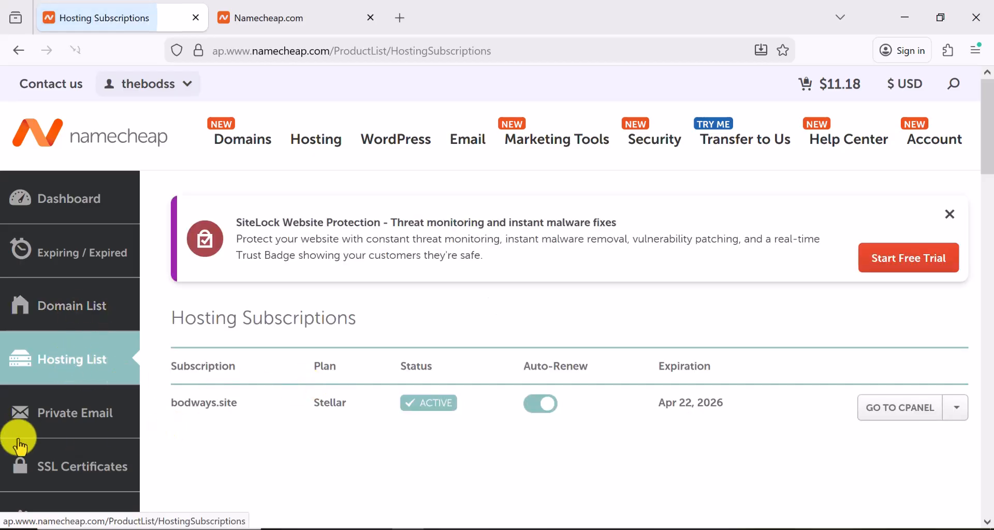
{"action": "left_click", "coordinate": [892, 413]}
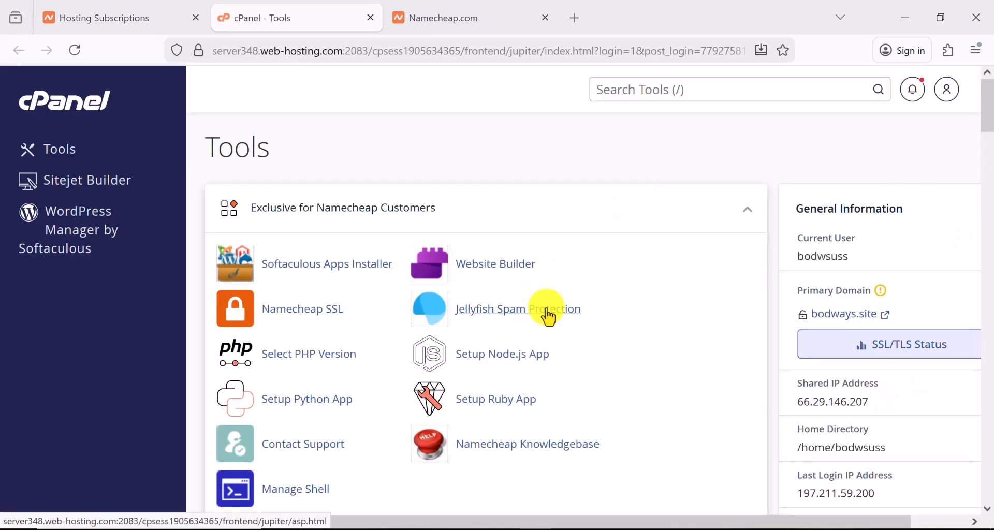
{"action": "scroll", "coordinate": [548, 317], "scroll_direction": "down", "scroll_amount": 10}
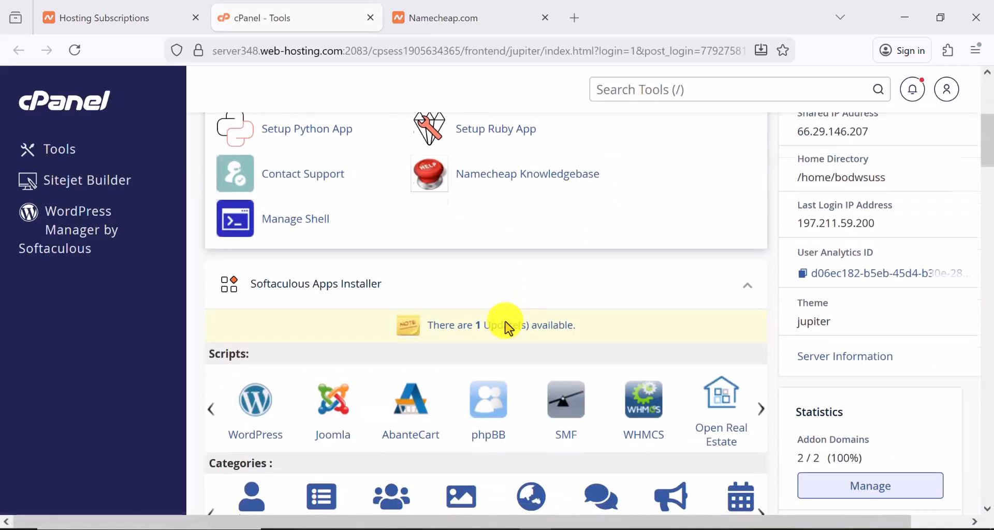
{"action": "scroll", "coordinate": [503, 321], "scroll_direction": "down", "scroll_amount": 6}
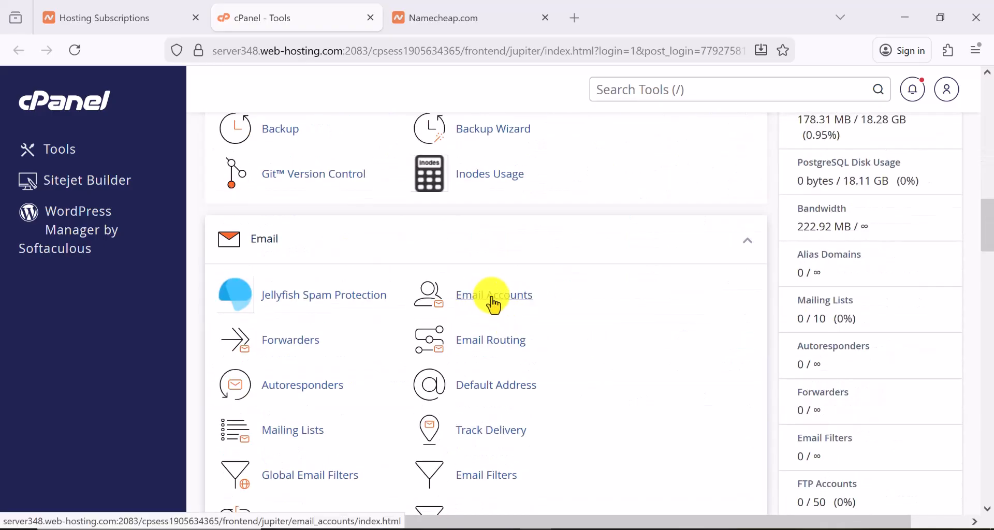
{"action": "left_click", "coordinate": [486, 308]}
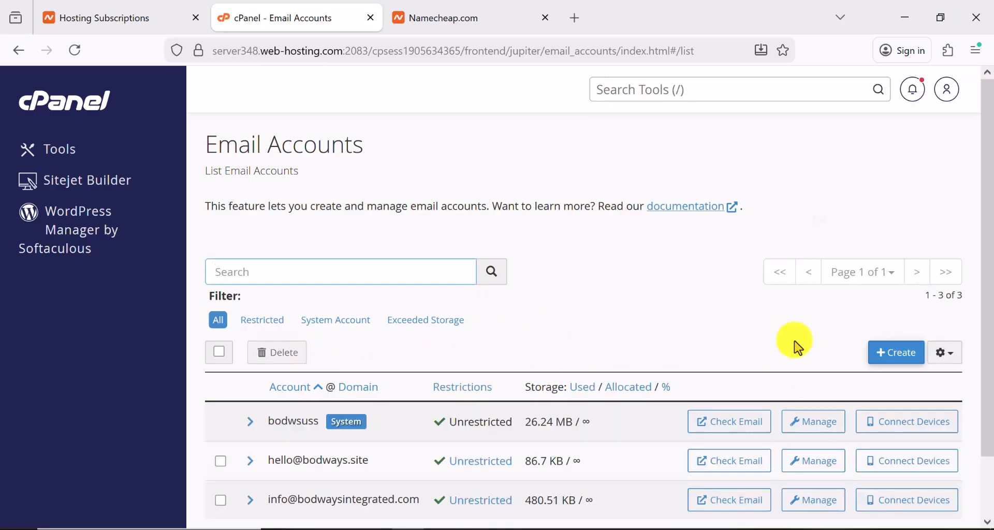
{"action": "left_click", "coordinate": [900, 359]}
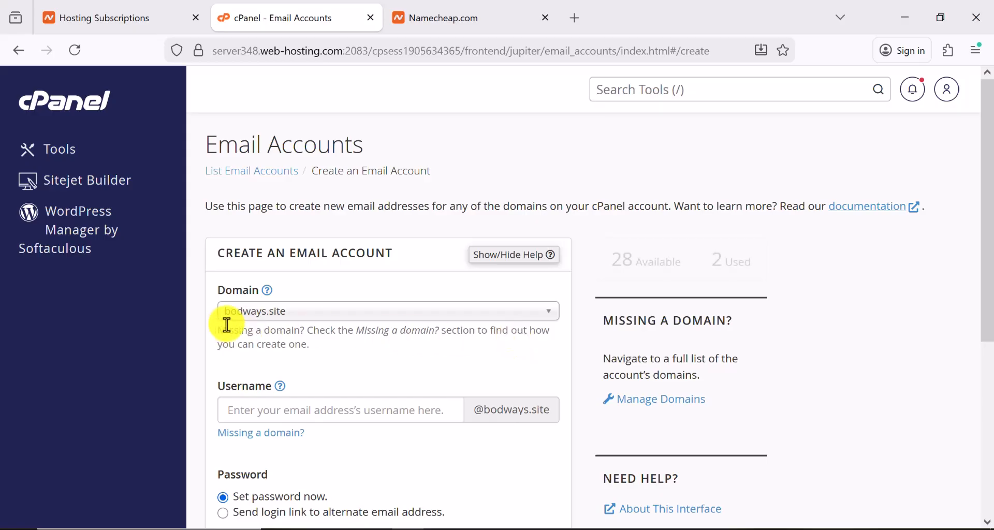
{"action": "left_click", "coordinate": [251, 410]}
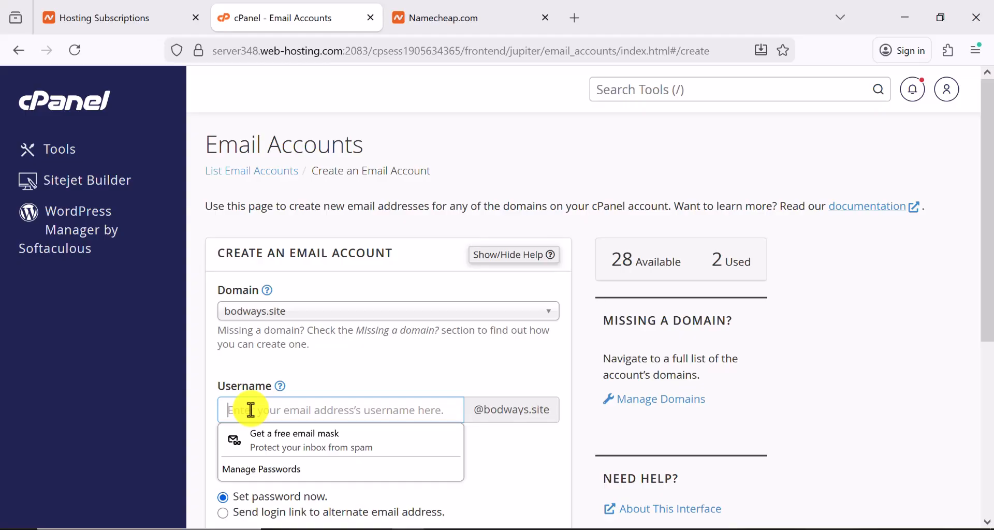
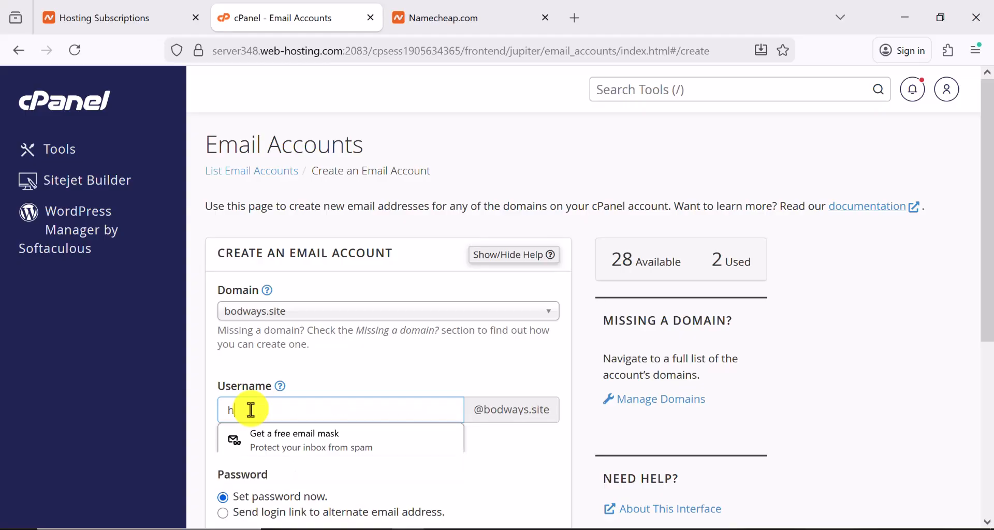
{"action": "scroll", "coordinate": [316, 415], "scroll_direction": "down", "scroll_amount": 3}
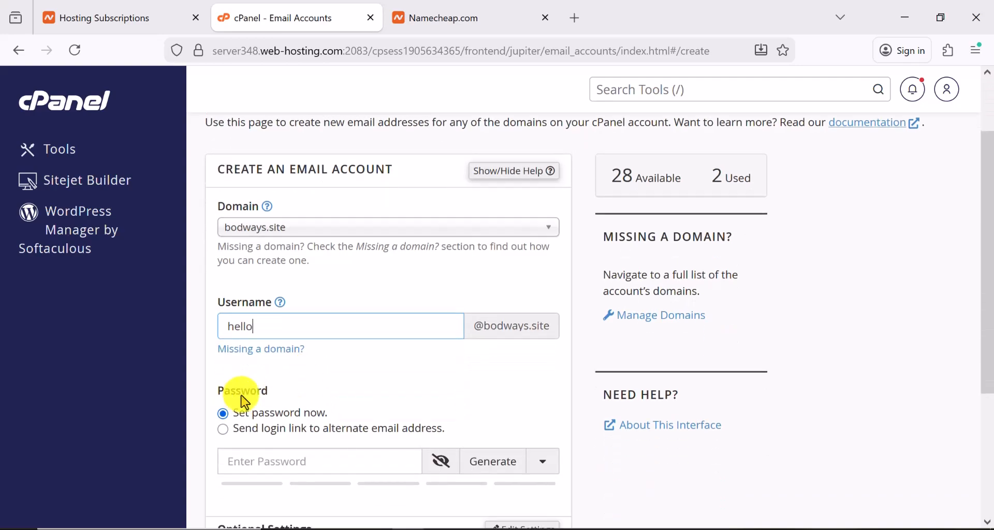
{"action": "scroll", "coordinate": [255, 407], "scroll_direction": "down", "scroll_amount": 2}
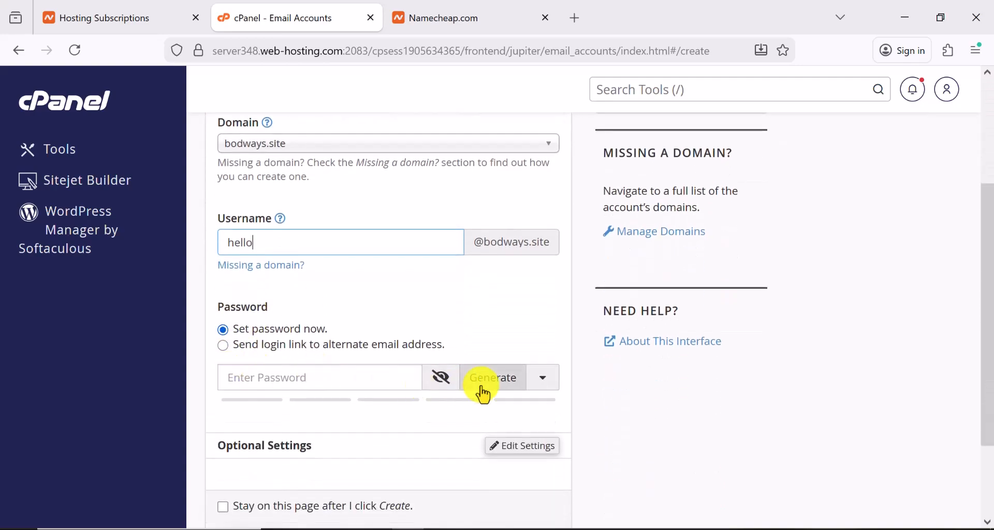
{"action": "left_click", "coordinate": [497, 378]}
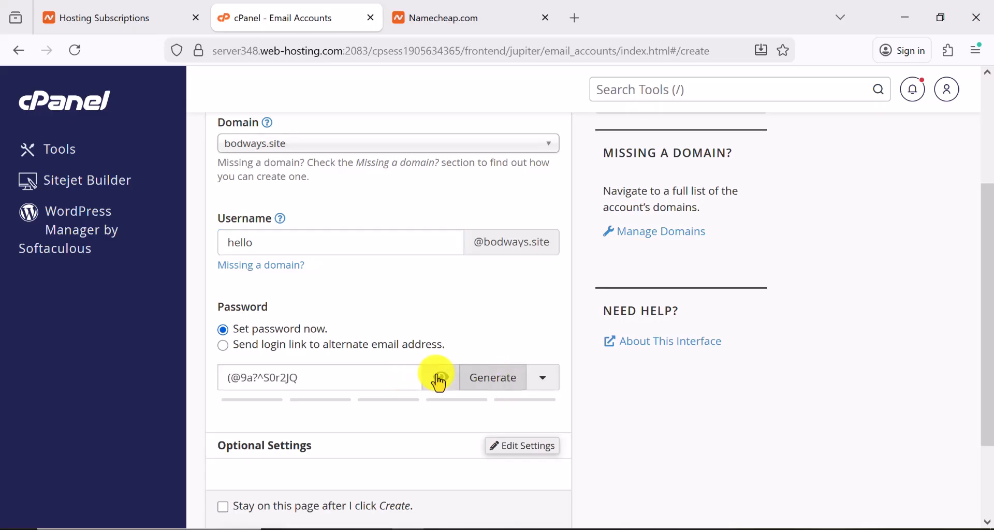
{"action": "scroll", "coordinate": [436, 381], "scroll_direction": "down", "scroll_amount": 2}
{"action": "scroll", "coordinate": [437, 383], "scroll_direction": "down", "scroll_amount": 3}
{"action": "left_click", "coordinate": [245, 429]}
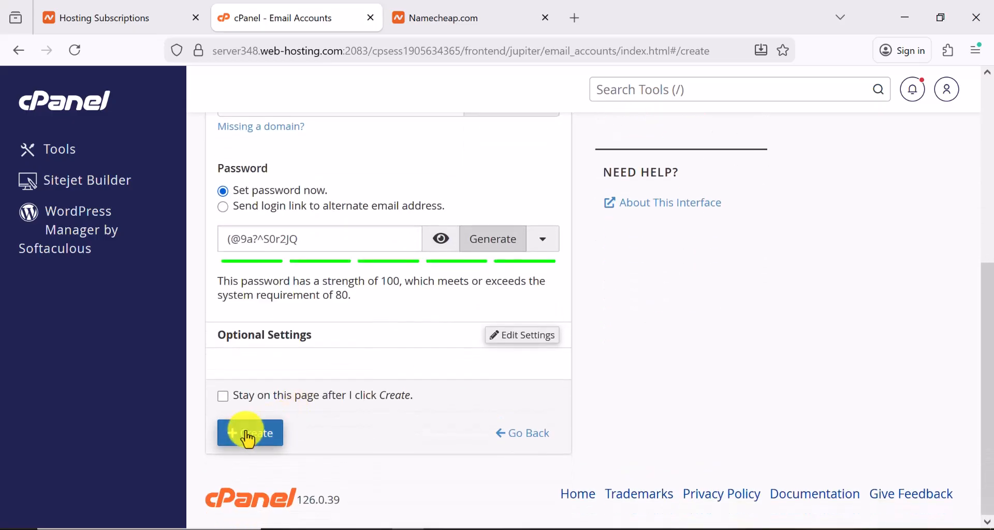
{"action": "scroll", "coordinate": [310, 325], "scroll_direction": "up", "scroll_amount": 3}
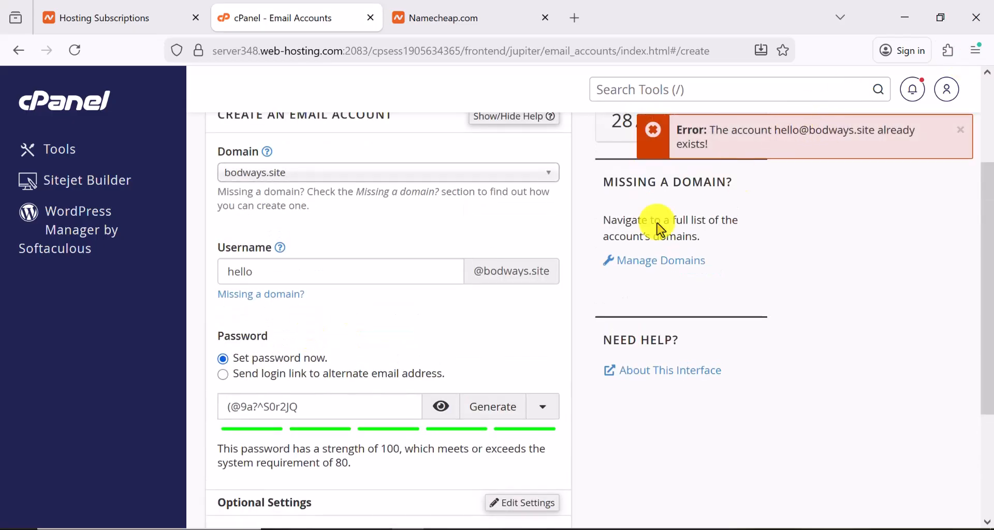
{"action": "left_click_drag", "start_coordinate": [257, 275], "coordinate": [207, 277]}
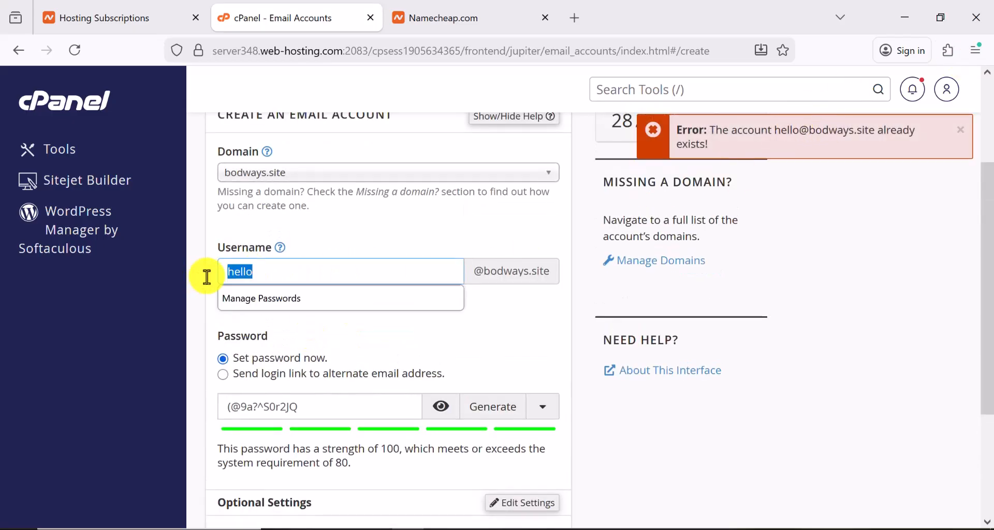
{"action": "type", "text": "help"}
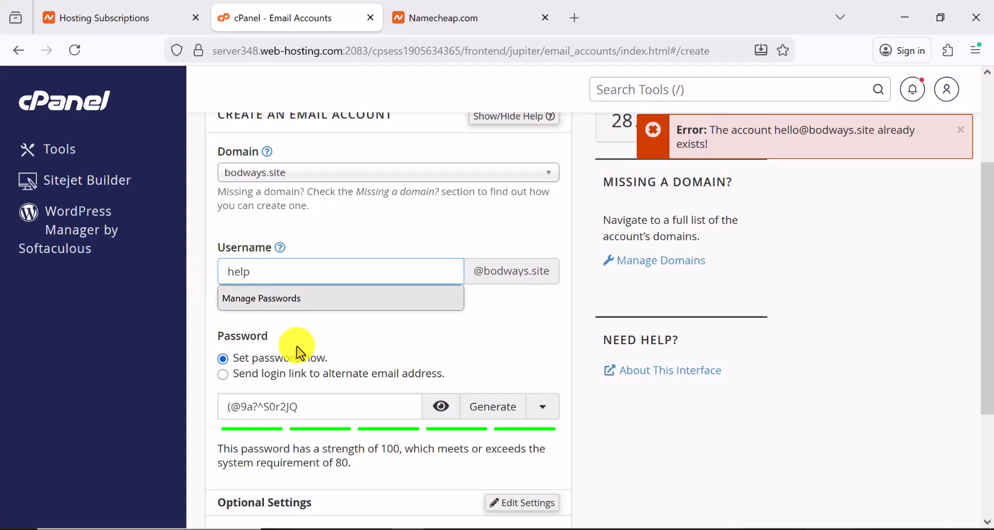
{"action": "scroll", "coordinate": [302, 386], "scroll_direction": "down", "scroll_amount": 3}
{"action": "left_click", "coordinate": [253, 440]}
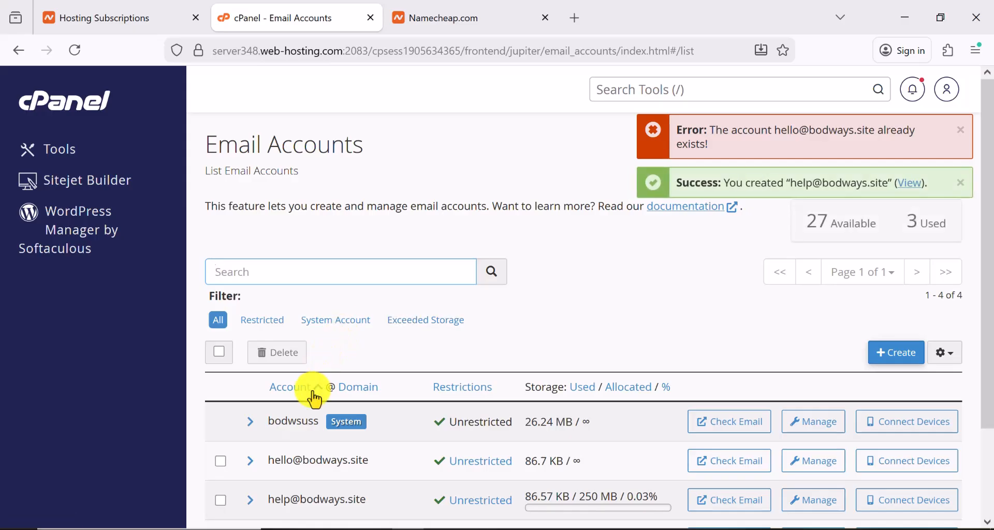
{"action": "scroll", "coordinate": [314, 399], "scroll_direction": "down", "scroll_amount": 2}
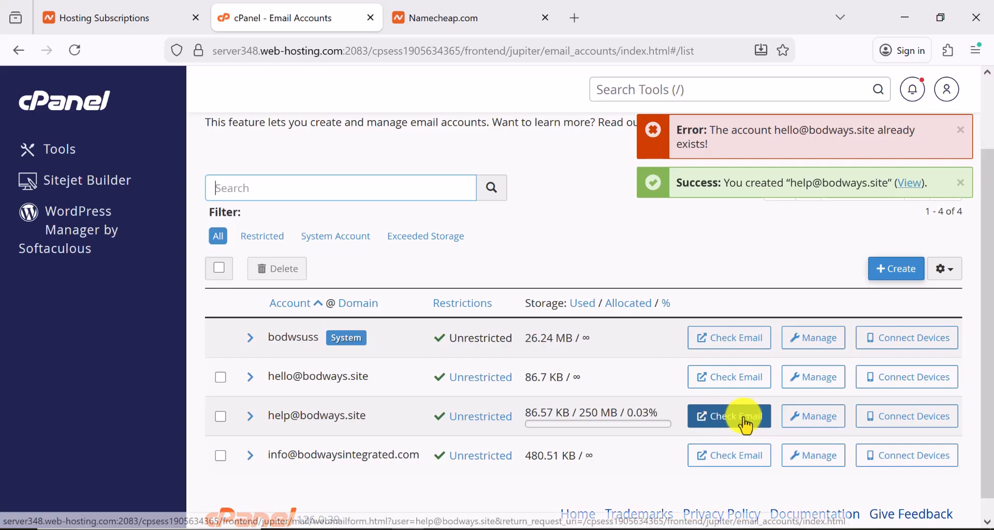
{"action": "left_click", "coordinate": [728, 422]}
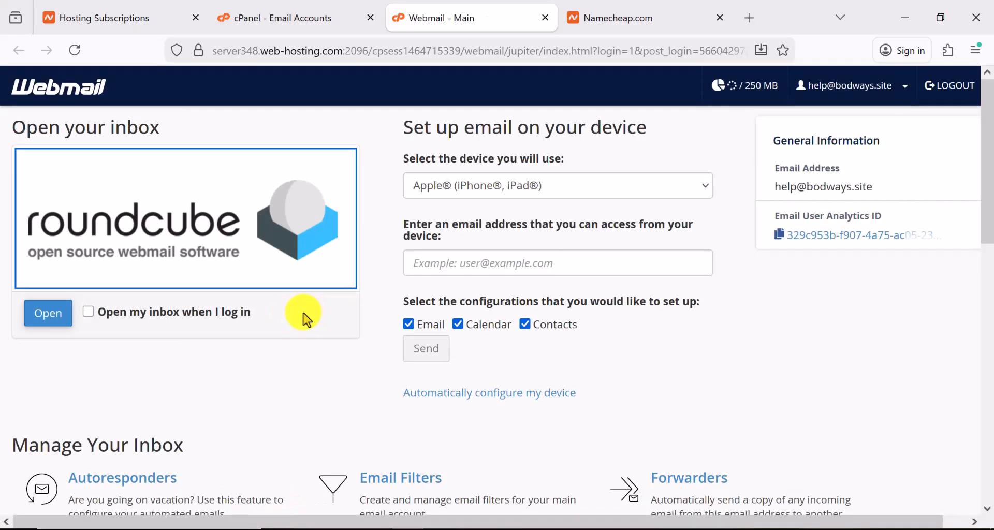
{"action": "left_click", "coordinate": [49, 319]}
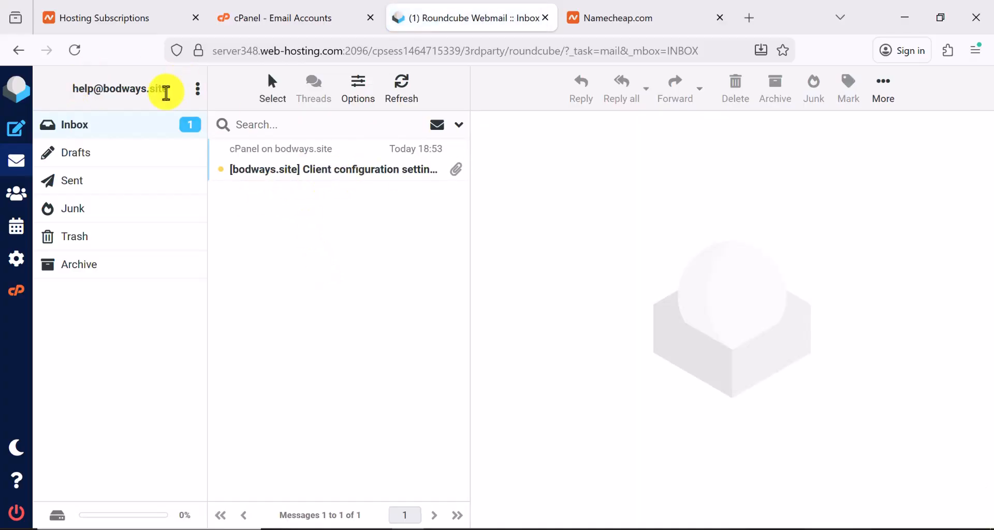
{"action": "left_click_drag", "start_coordinate": [171, 91], "coordinate": [73, 84]}
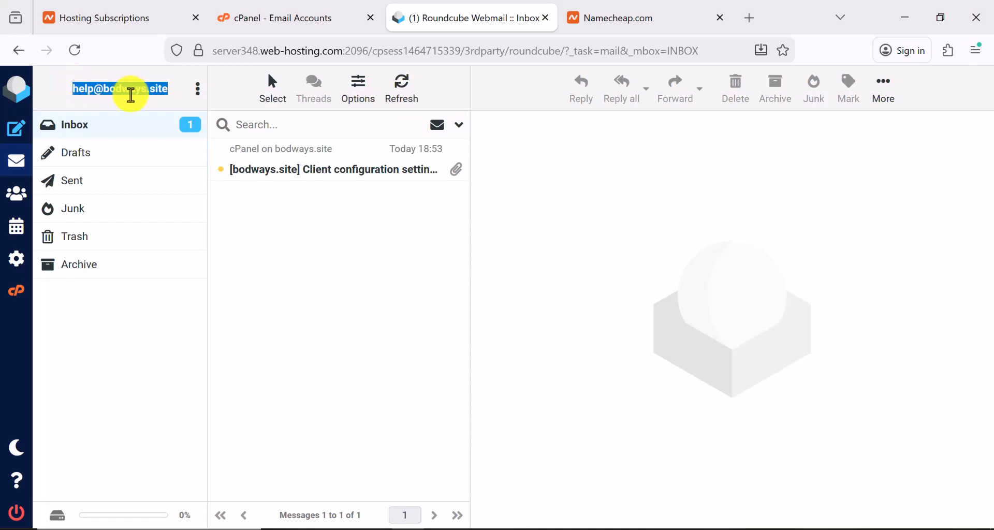
{"action": "right_click", "coordinate": [135, 93]}
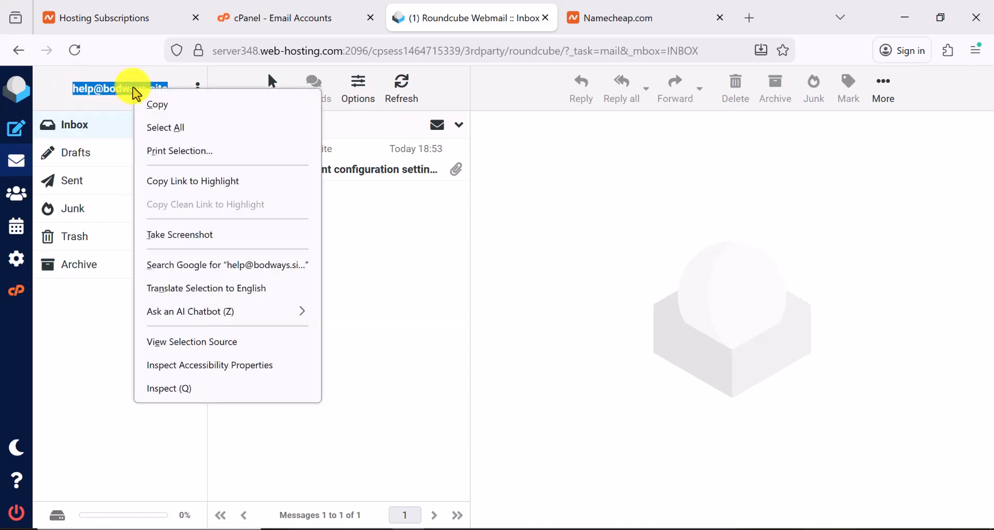
{"action": "left_click", "coordinate": [176, 105]}
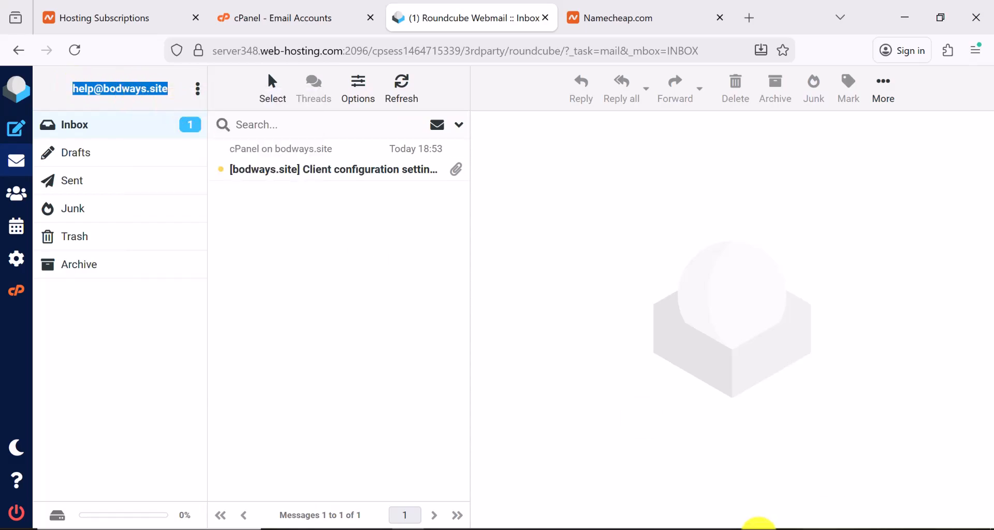
{"action": "left_click", "coordinate": [759, 529]}
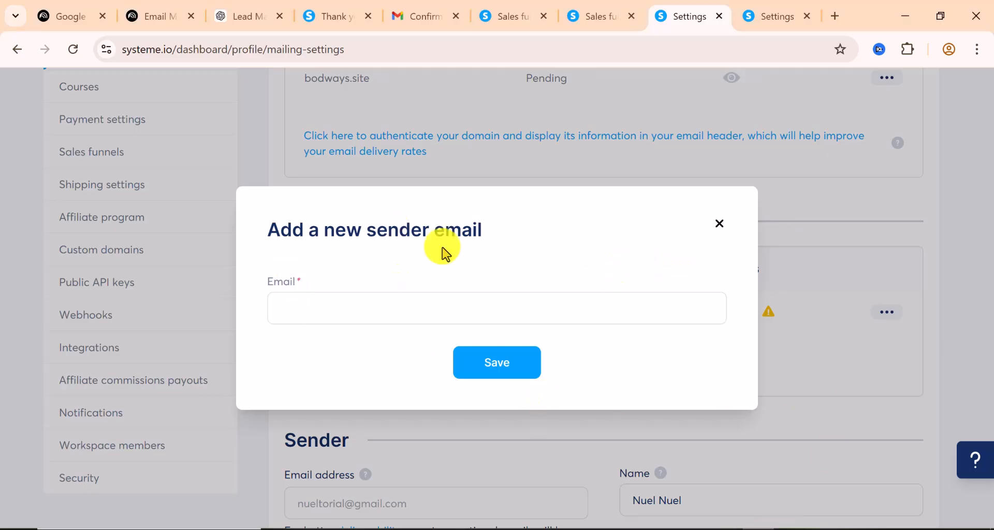
{"action": "right_click", "coordinate": [336, 309]}
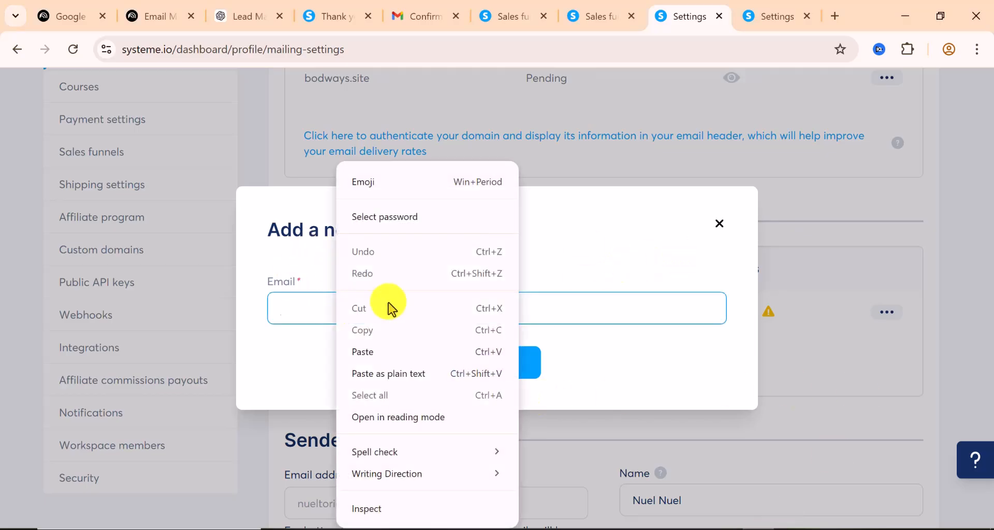
{"action": "left_click", "coordinate": [376, 352]}
{"action": "left_click", "coordinate": [507, 363]}
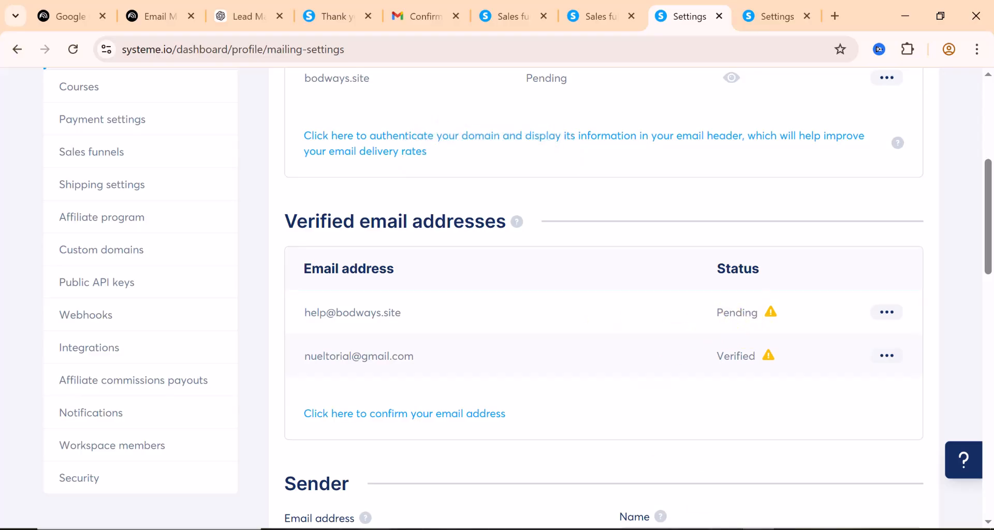
{"action": "left_click", "coordinate": [408, 529]}
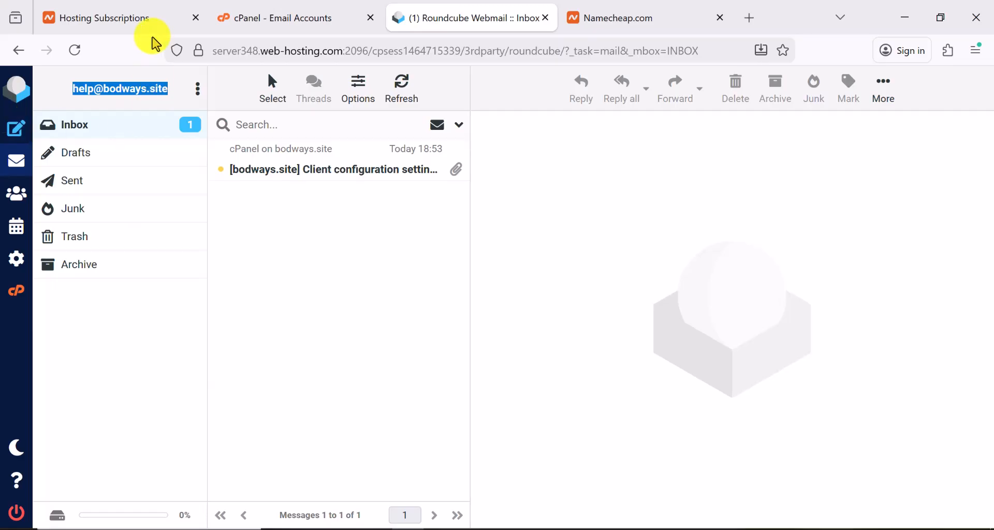
Reload the inbox, open 'Confirm sender email address in systeme.io' and follow its 'here' link
{"action": "left_click", "coordinate": [76, 51]}
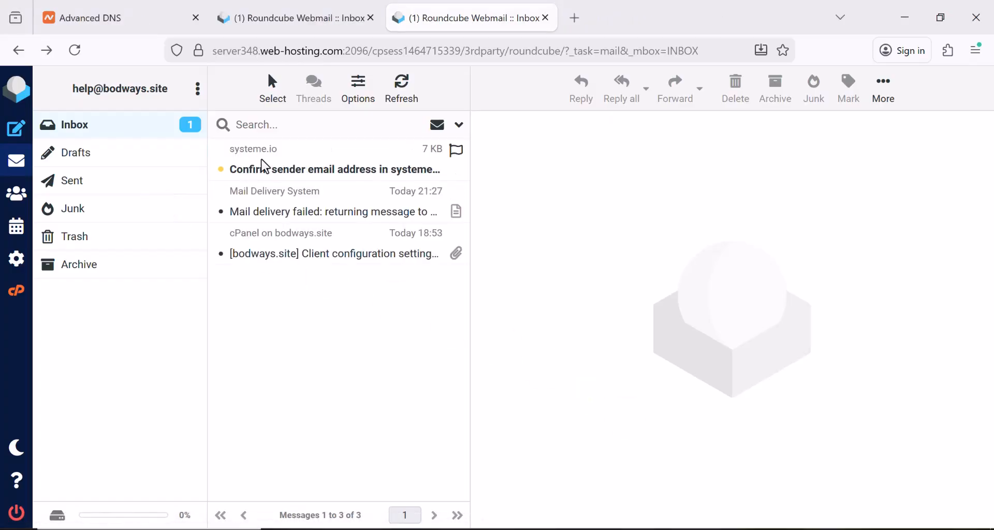
{"action": "left_click", "coordinate": [263, 170]}
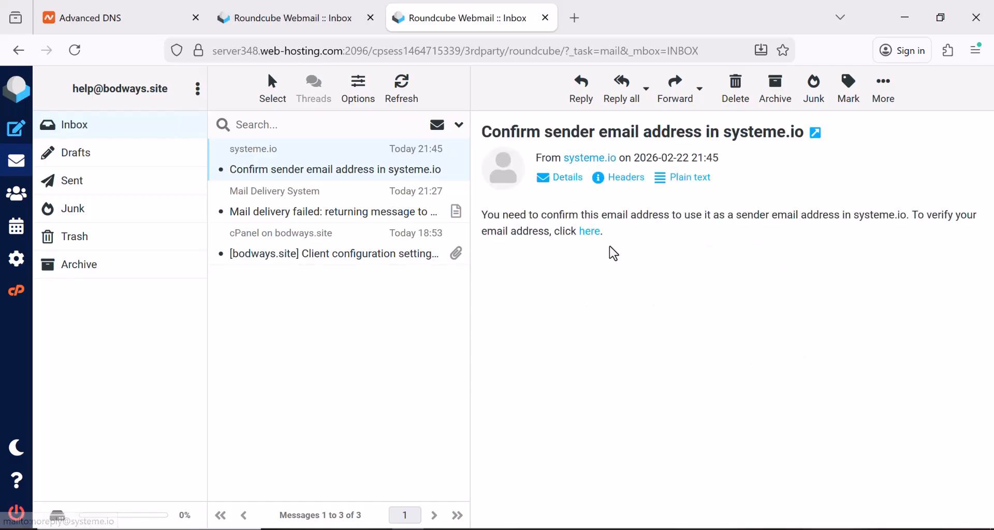
{"action": "left_click", "coordinate": [590, 233]}
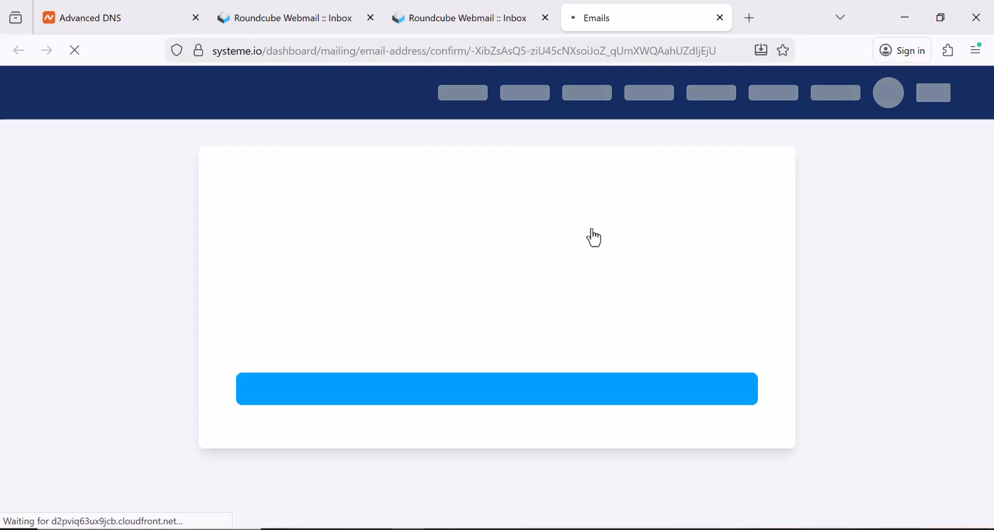
{"action": "left_click", "coordinate": [509, 396]}
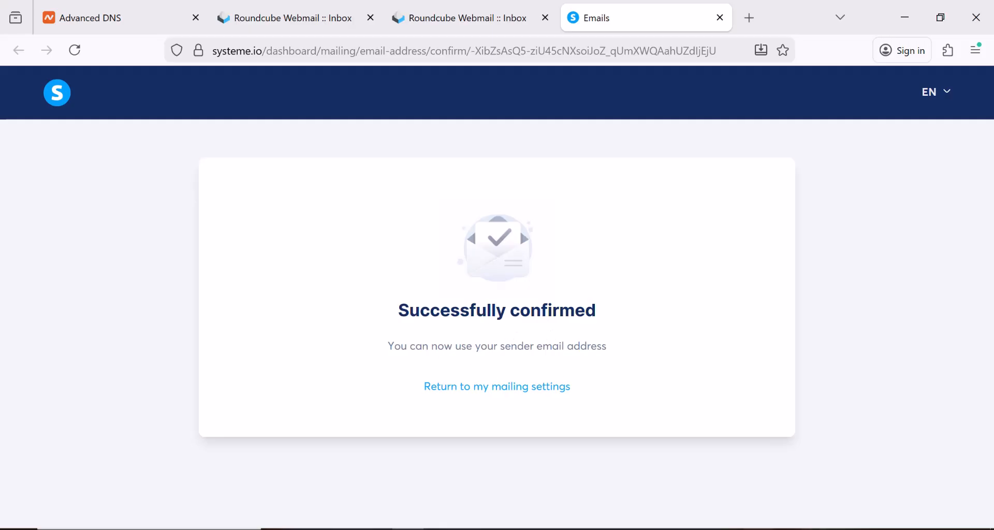
{"action": "left_click", "coordinate": [758, 529]}
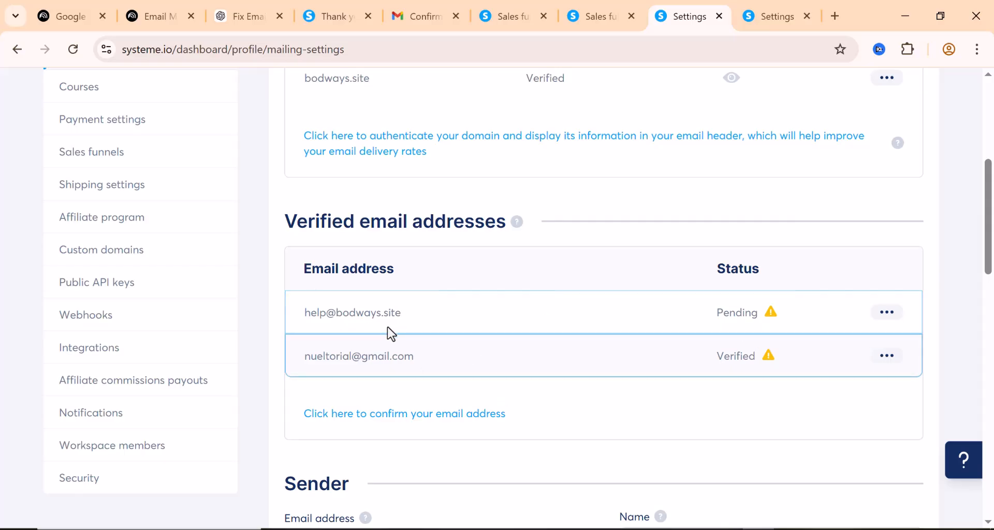
{"action": "left_click", "coordinate": [899, 347]}
{"action": "left_click", "coordinate": [76, 55]}
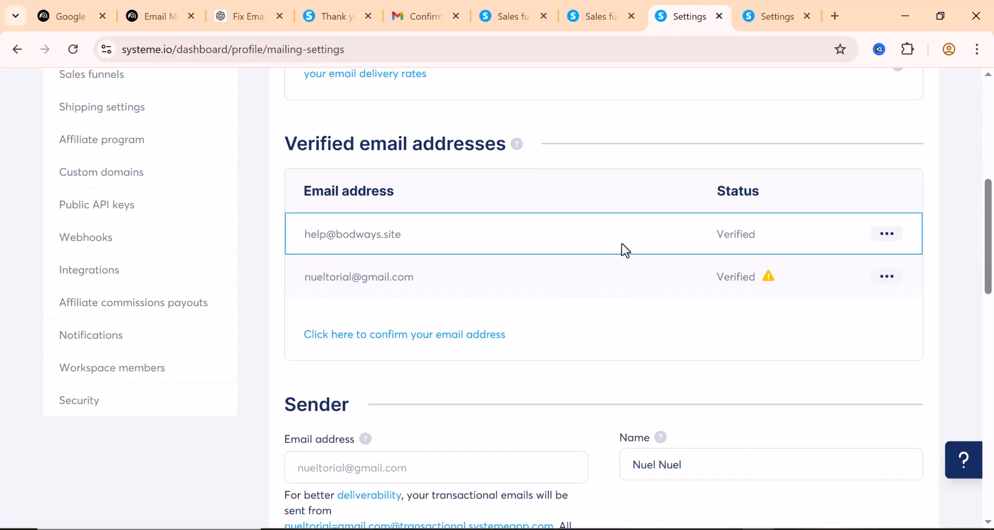
{"action": "scroll", "coordinate": [682, 244], "scroll_direction": "up", "scroll_amount": 5}
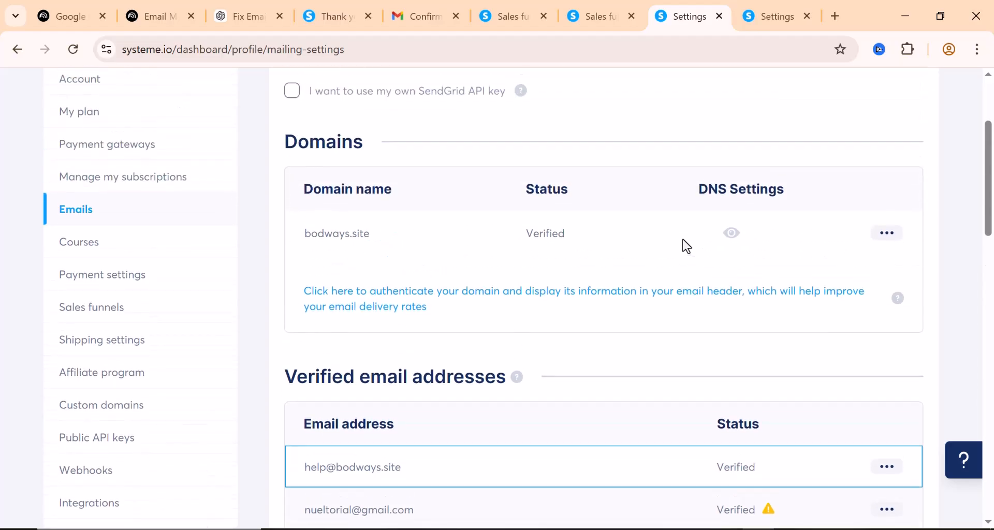
{"action": "scroll", "coordinate": [546, 240], "scroll_direction": "up", "scroll_amount": 3}
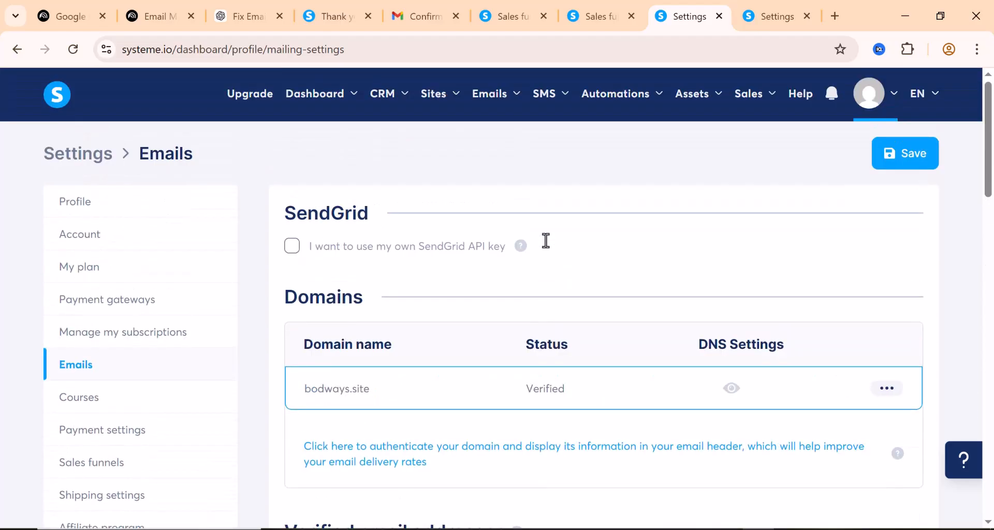
{"action": "mouse_move", "coordinate": [513, 98]}
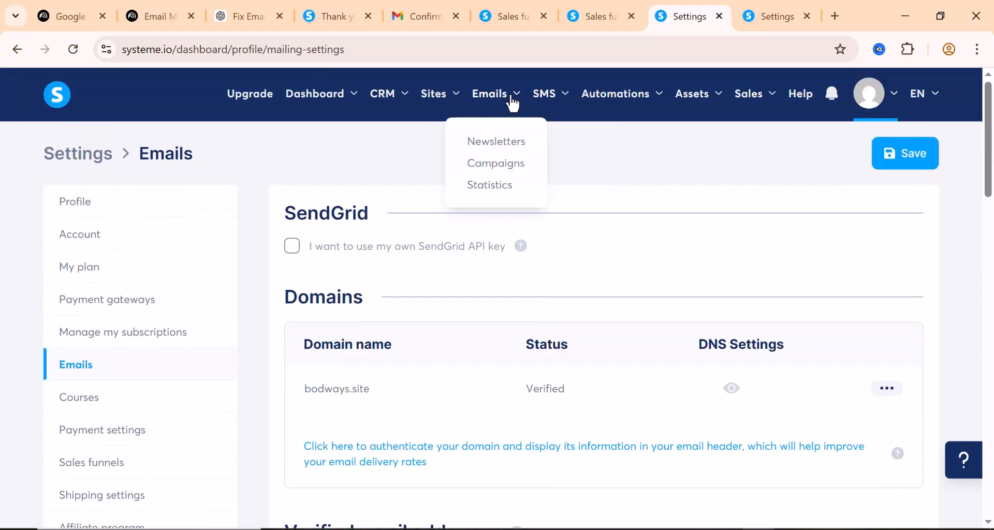
{"action": "left_click", "coordinate": [512, 148]}
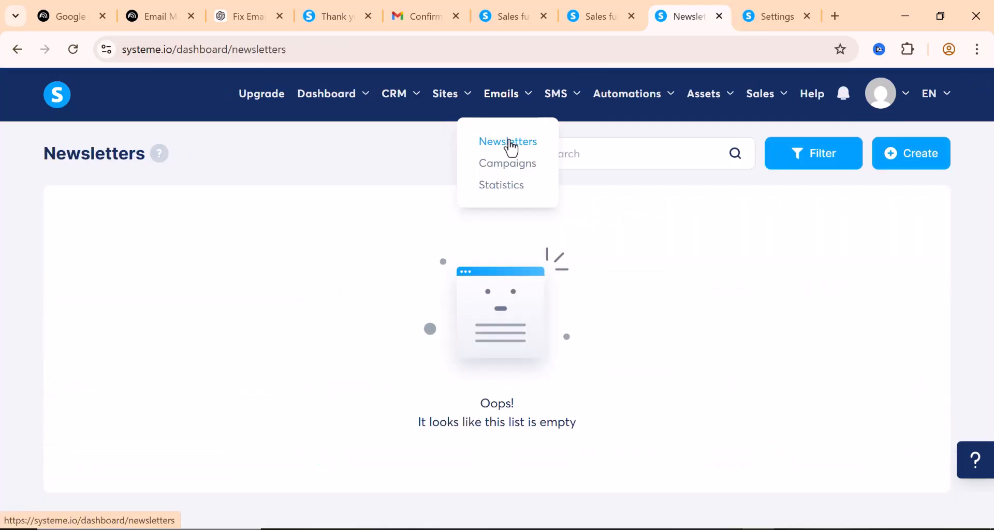
{"action": "left_click", "coordinate": [902, 165]}
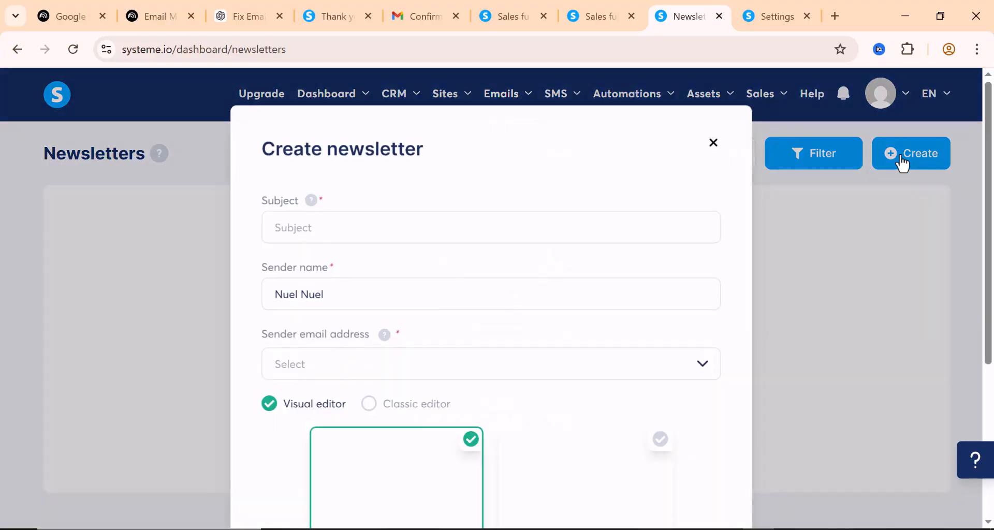
{"action": "left_click", "coordinate": [412, 369]}
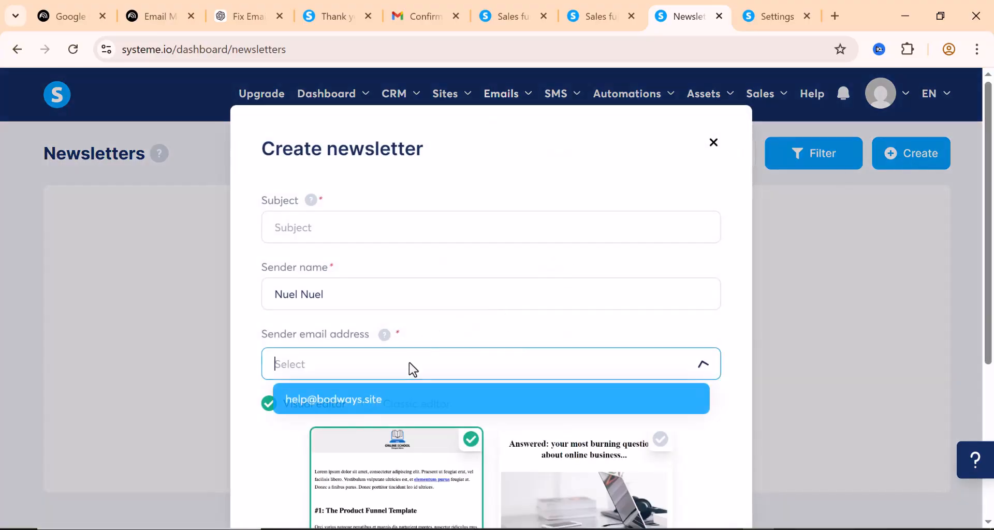
{"action": "left_click", "coordinate": [327, 400]}
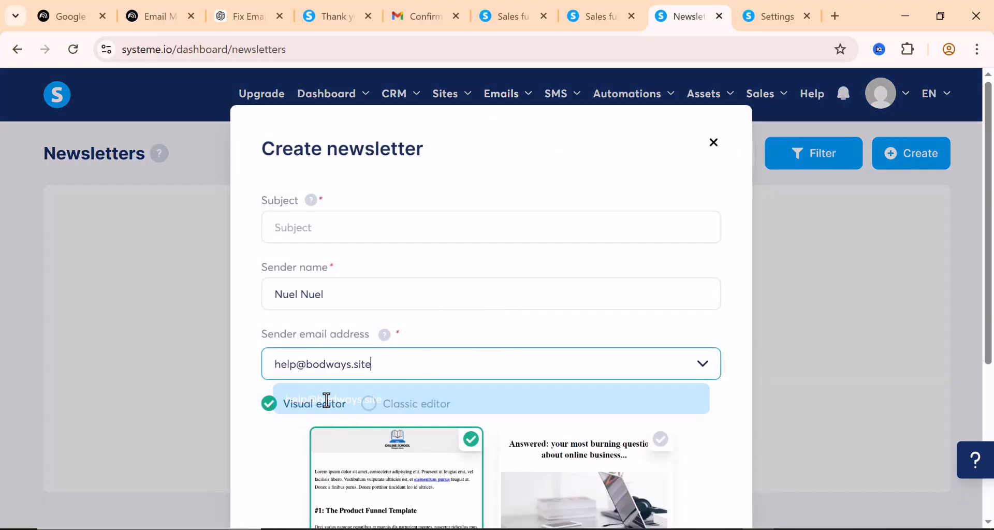
{"action": "scroll", "coordinate": [367, 286], "scroll_direction": "down", "scroll_amount": 1}
{"action": "scroll", "coordinate": [366, 286], "scroll_direction": "down", "scroll_amount": 3}
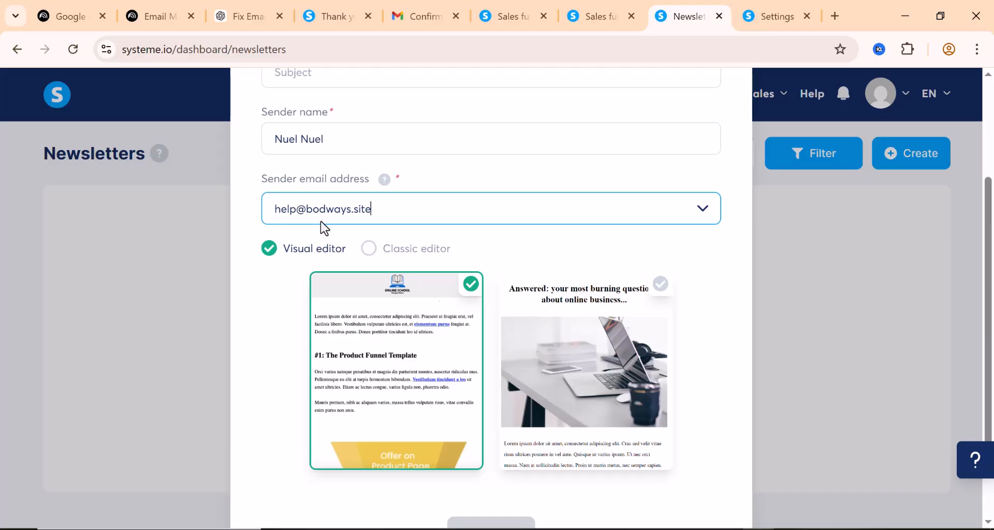
{"action": "scroll", "coordinate": [541, 361], "scroll_direction": "down", "scroll_amount": 2}
{"action": "scroll", "coordinate": [541, 361], "scroll_direction": "up", "scroll_amount": 5}
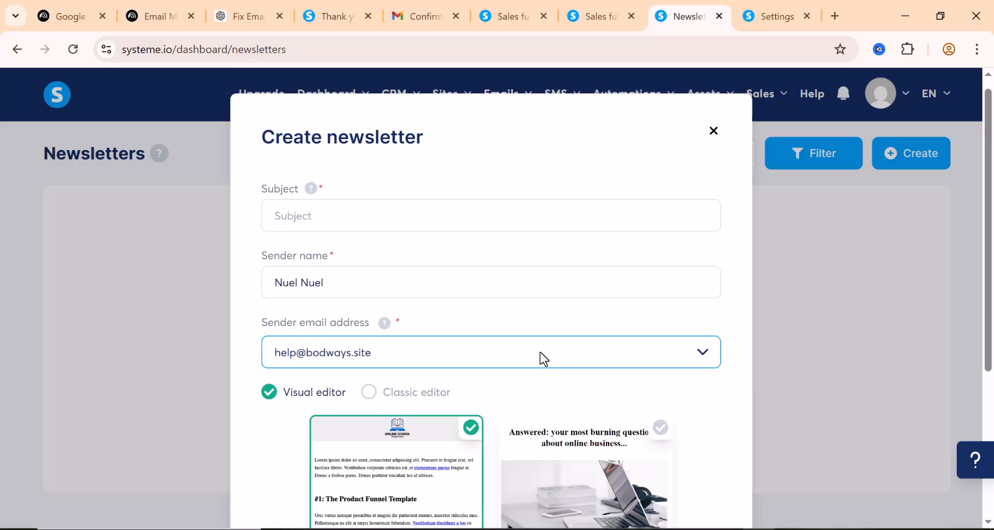
{"action": "left_click", "coordinate": [434, 321]}
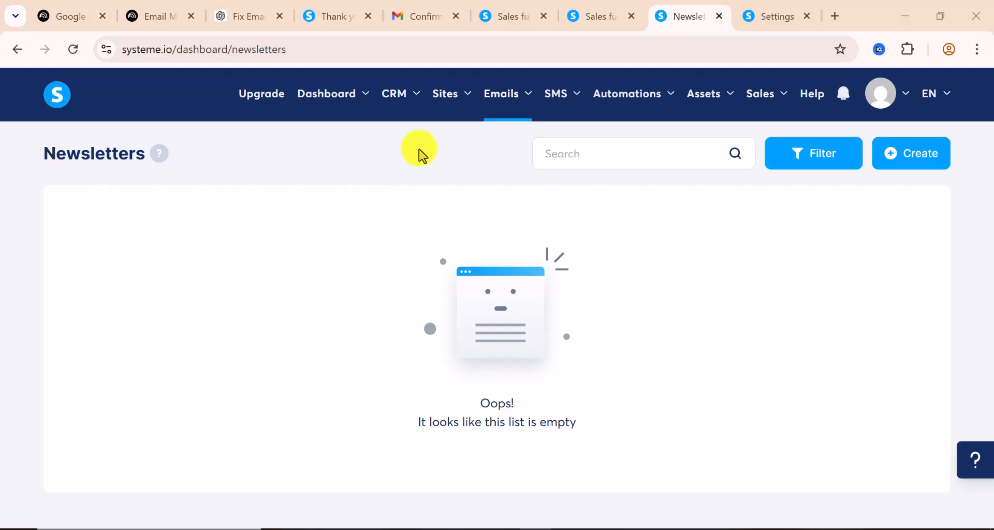
Open the tiktokads funnel from the Sales funnels list
{"action": "mouse_move", "coordinate": [644, 92]}
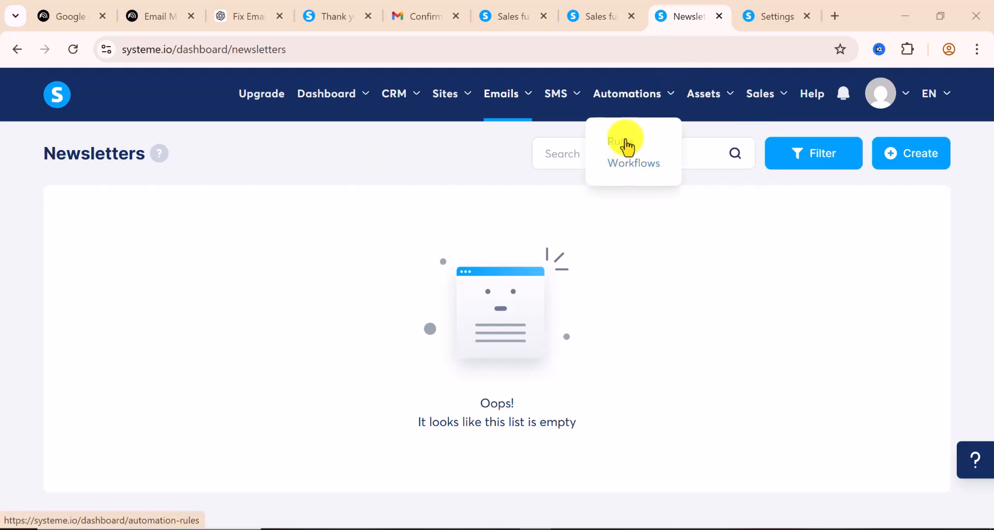
{"action": "mouse_move", "coordinate": [437, 94]}
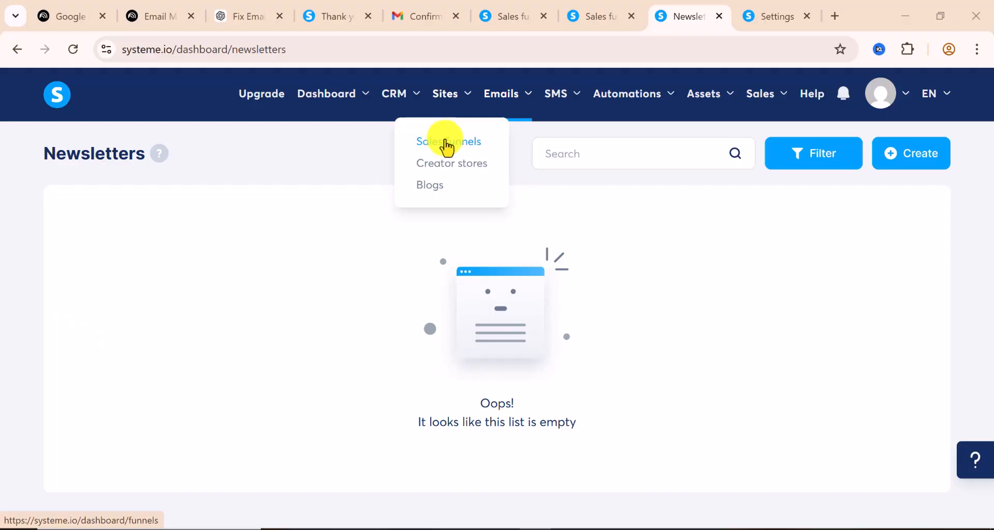
{"action": "left_click", "coordinate": [441, 147]}
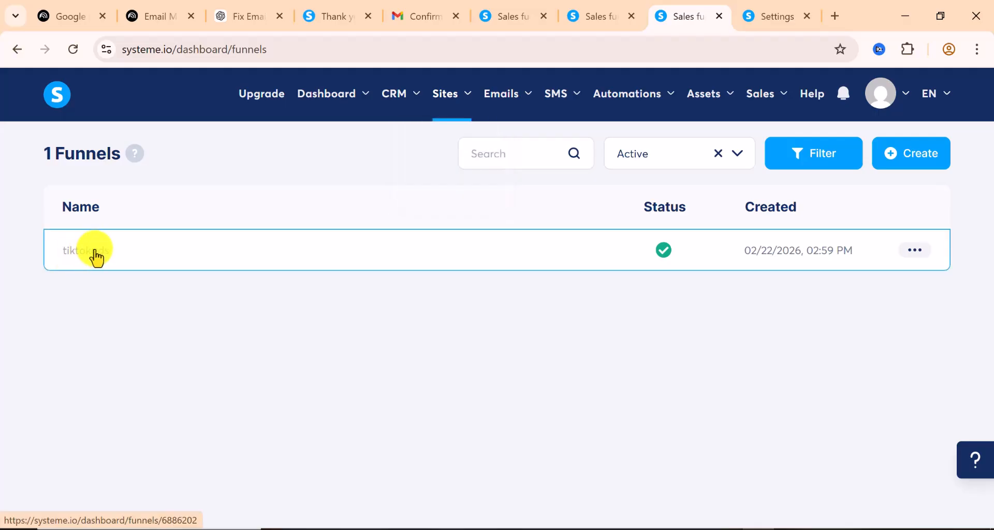
{"action": "left_click", "coordinate": [96, 254]}
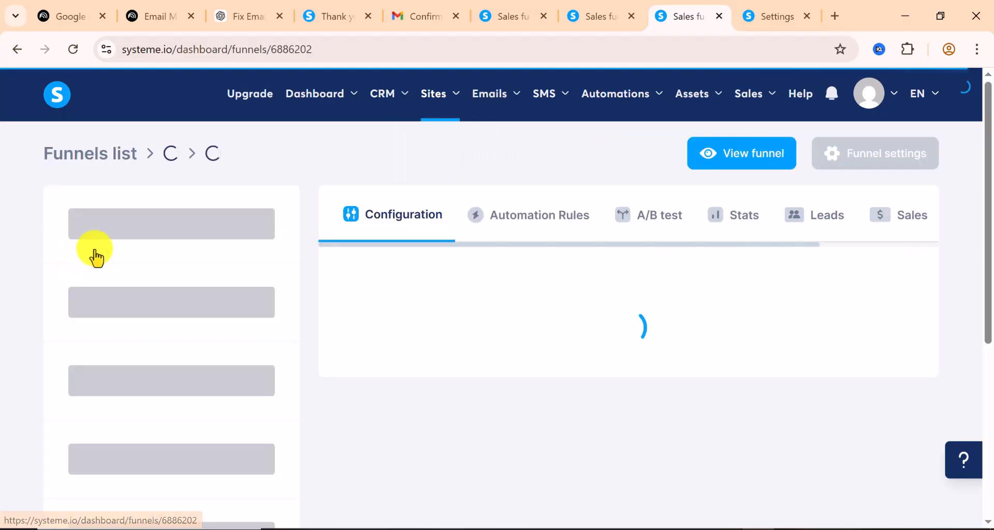
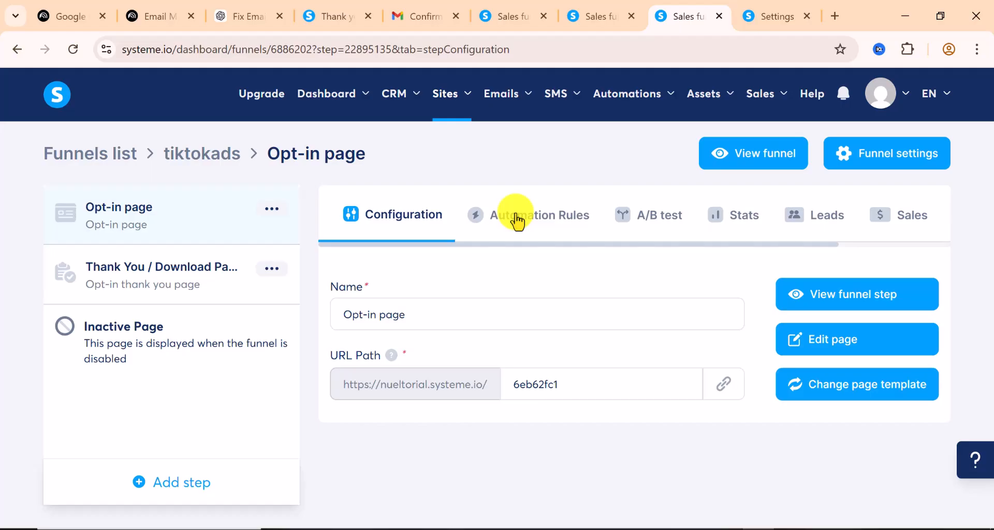
Close the settings page and view the tiktokads Opt-in page's automation rules
{"action": "left_click", "coordinate": [807, 16]}
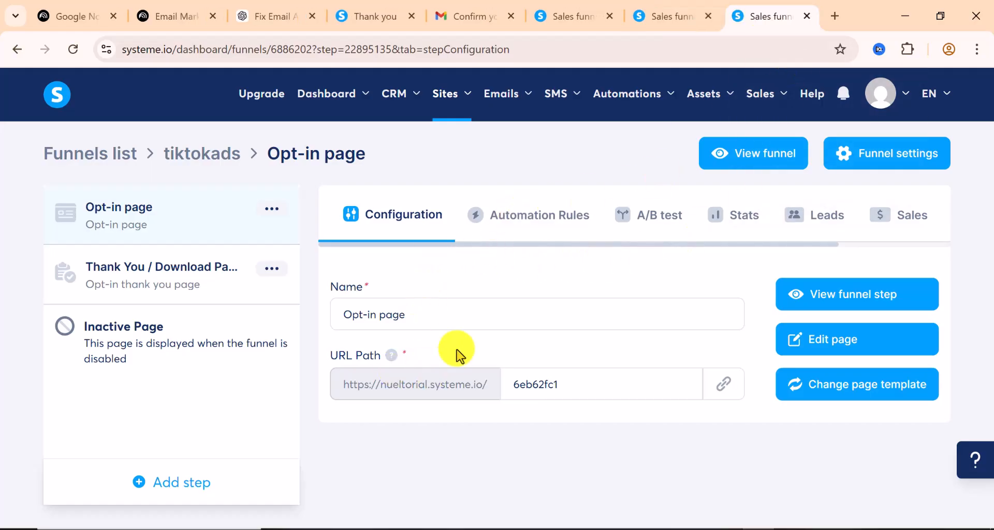
{"action": "left_click", "coordinate": [548, 214]}
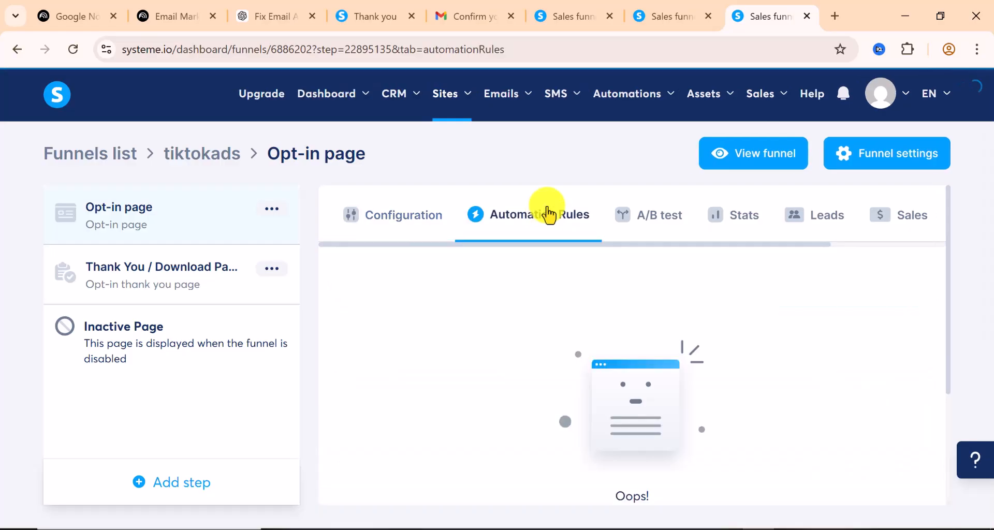
{"action": "scroll", "coordinate": [574, 310], "scroll_direction": "down", "scroll_amount": 3}
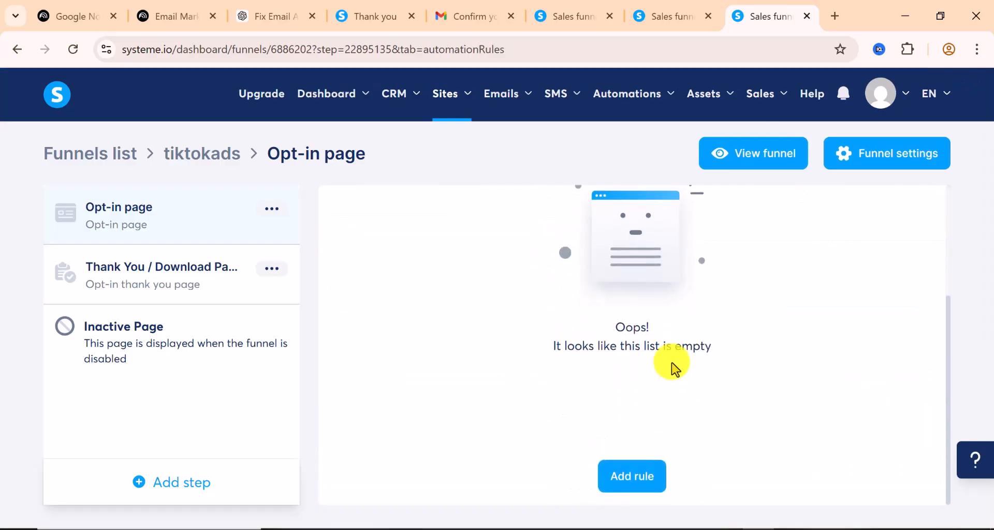
{"action": "scroll", "coordinate": [675, 373], "scroll_direction": "up", "scroll_amount": 3}
{"action": "scroll", "coordinate": [637, 311], "scroll_direction": "down", "scroll_amount": 3}
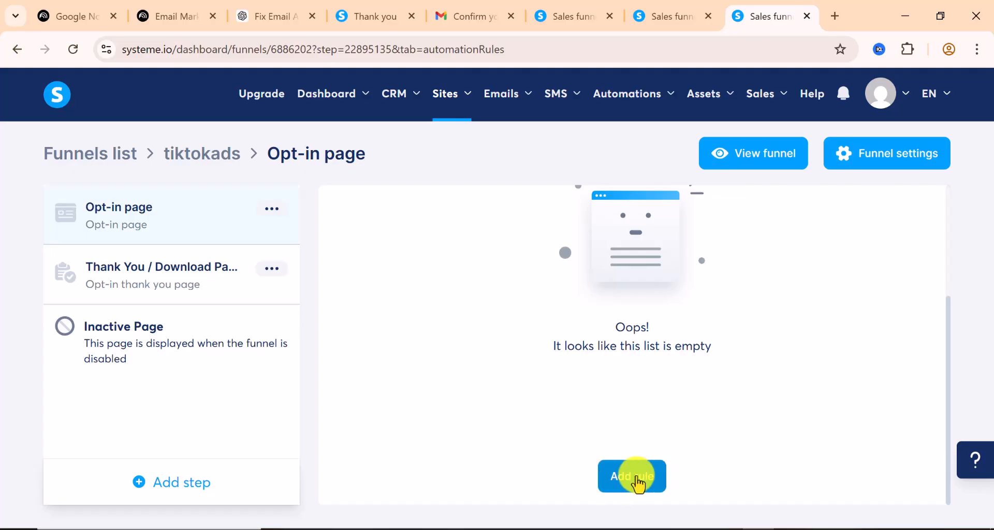
Add a rule triggered by Funnel step form subscribed on the tiktokads Opt-in page
{"action": "left_click", "coordinate": [641, 483]}
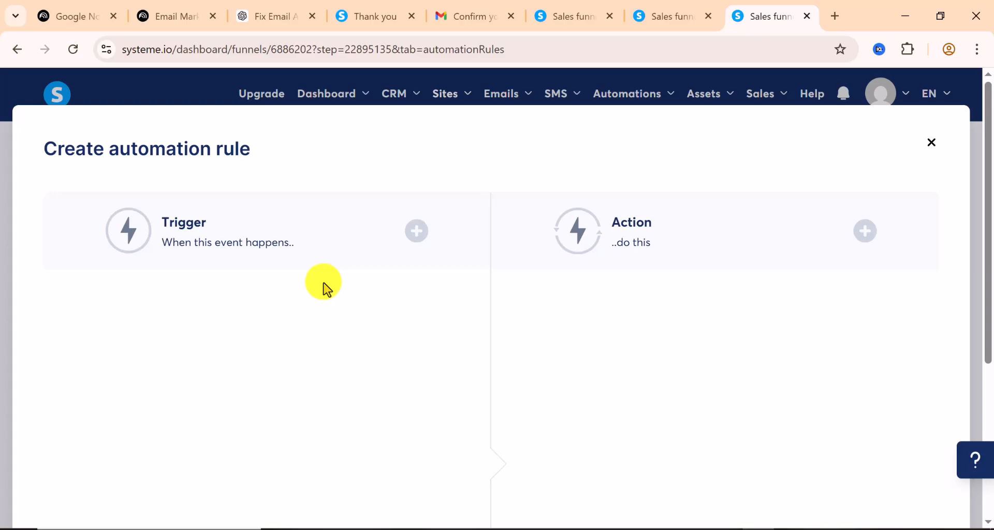
{"action": "left_click", "coordinate": [417, 242]}
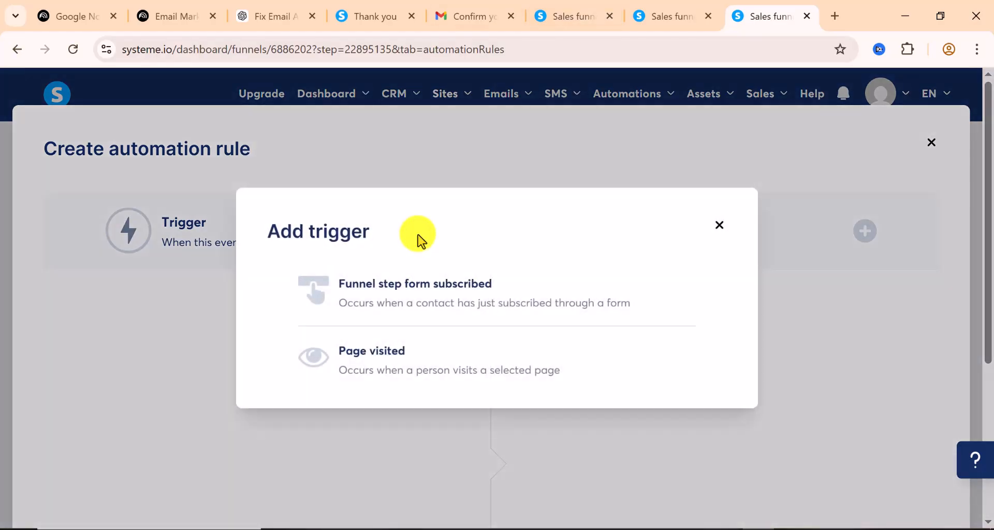
{"action": "left_click", "coordinate": [414, 300]}
{"action": "scroll", "coordinate": [300, 310], "scroll_direction": "down", "scroll_amount": 1}
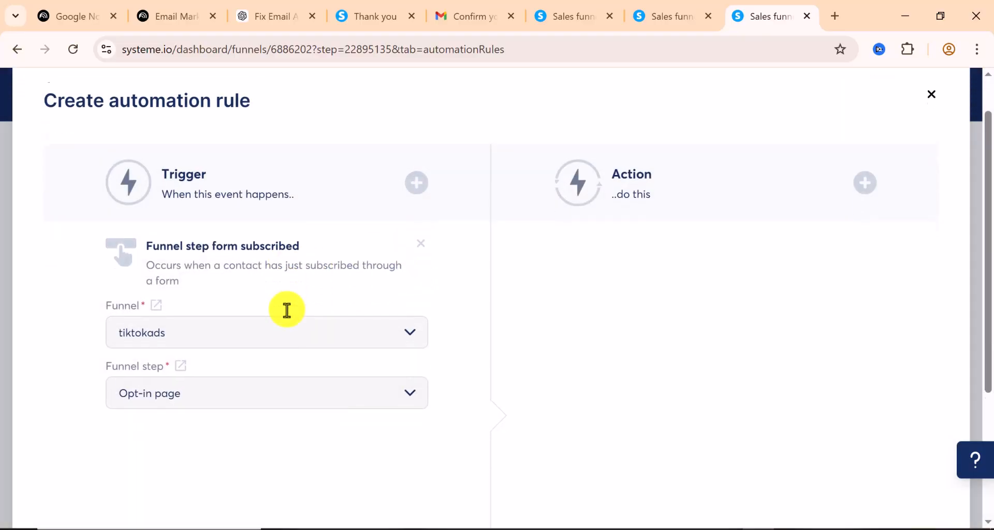
{"action": "scroll", "coordinate": [287, 310], "scroll_direction": "down", "scroll_amount": 1}
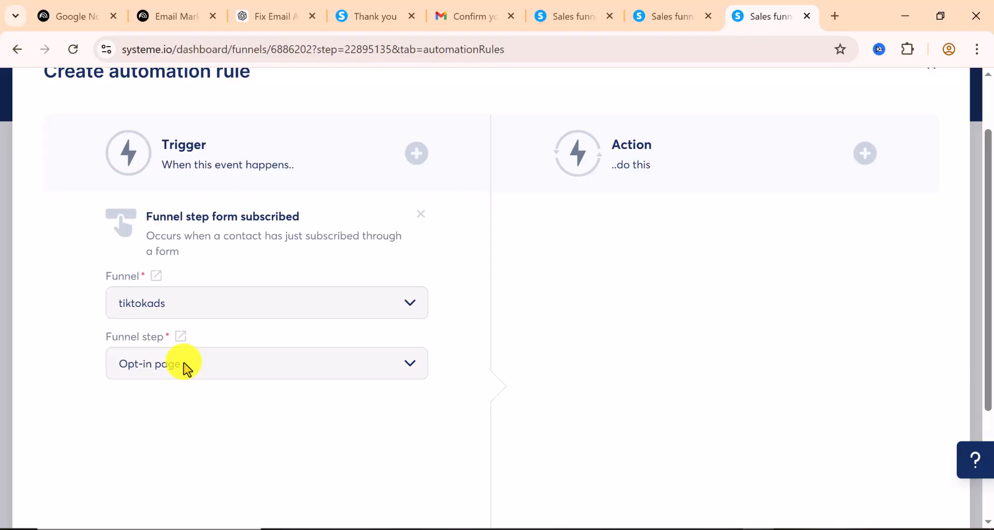
{"action": "scroll", "coordinate": [186, 369], "scroll_direction": "down", "scroll_amount": 3}
{"action": "scroll", "coordinate": [183, 367], "scroll_direction": "up", "scroll_amount": 2}
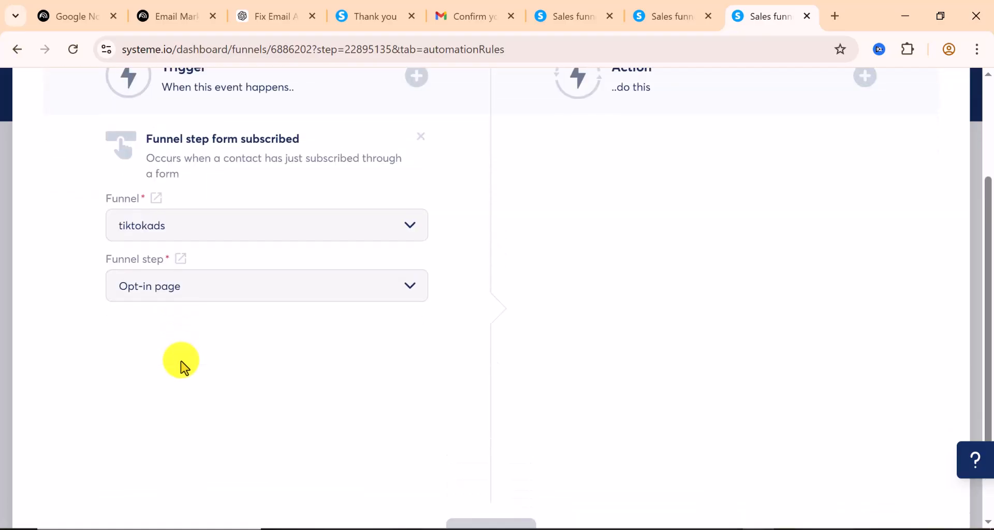
{"action": "scroll", "coordinate": [257, 304], "scroll_direction": "up", "scroll_amount": 2}
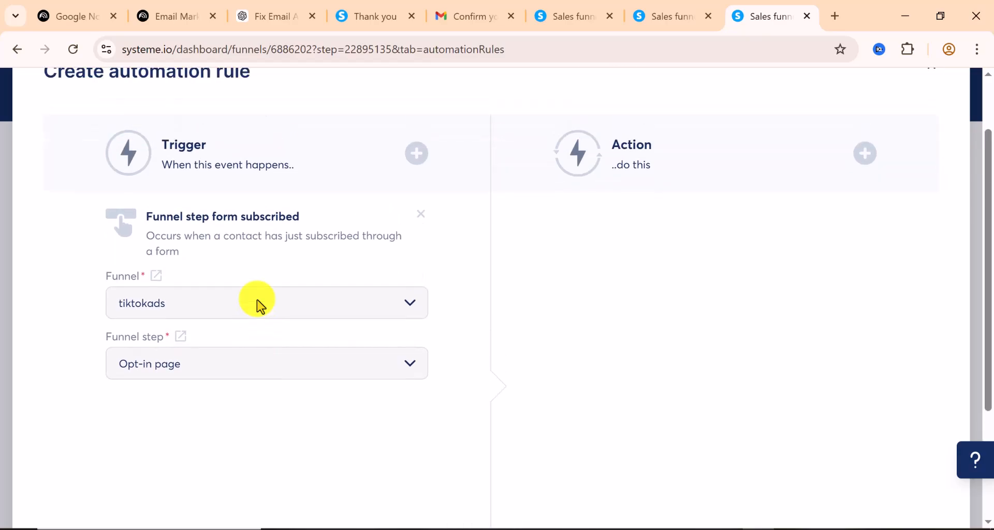
Add a Subscribe to campaign action and check its Campaign dropdown, which lists no campaigns
{"action": "left_click", "coordinate": [868, 166]}
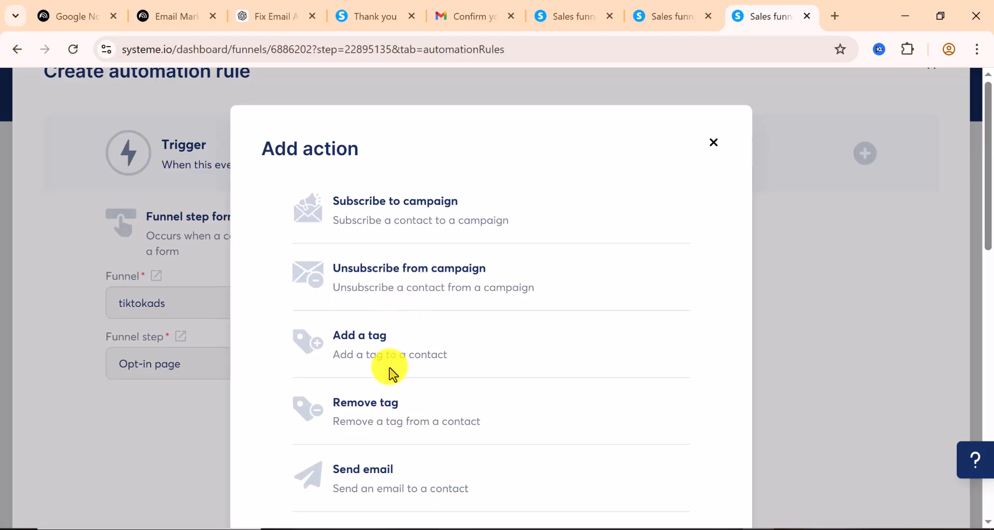
{"action": "scroll", "coordinate": [408, 351], "scroll_direction": "down", "scroll_amount": 2}
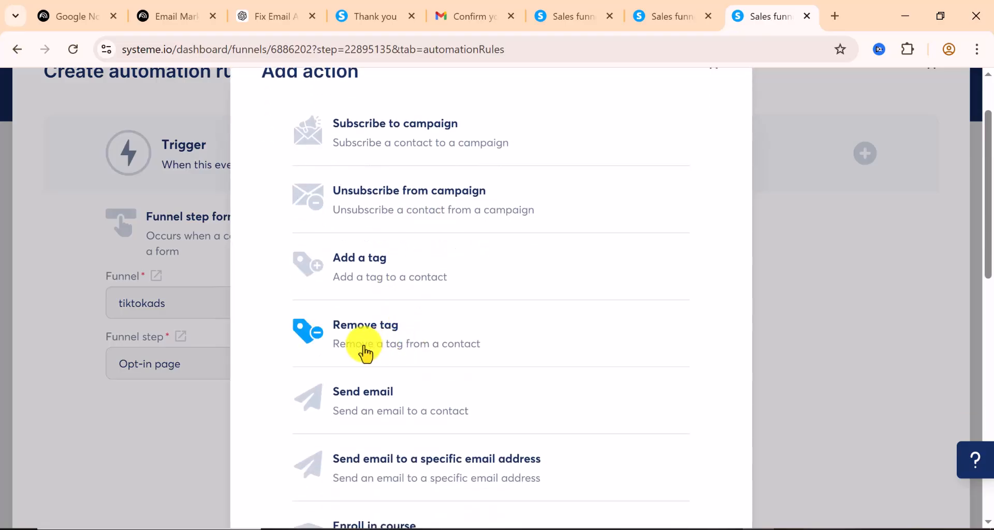
{"action": "scroll", "coordinate": [406, 352], "scroll_direction": "down", "scroll_amount": 2}
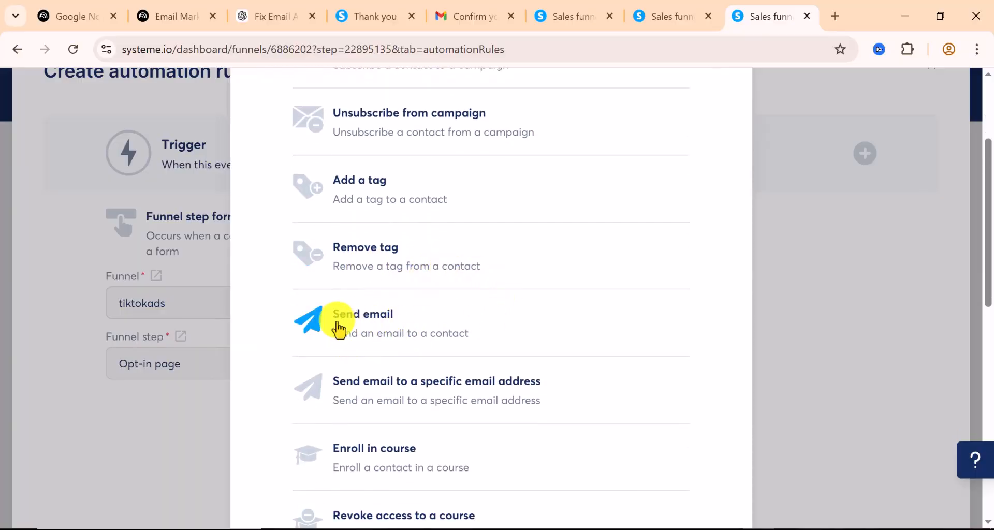
{"action": "scroll", "coordinate": [464, 337], "scroll_direction": "down", "scroll_amount": 2}
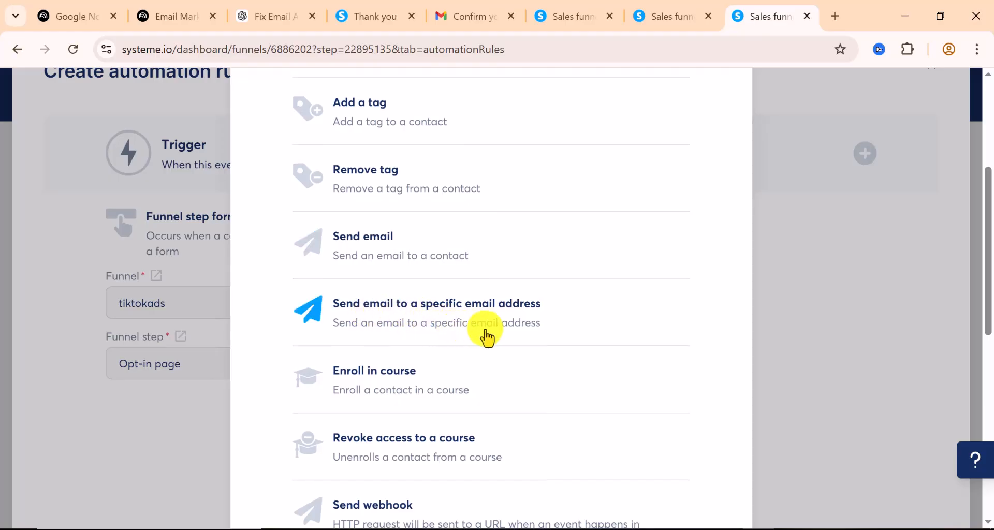
{"action": "scroll", "coordinate": [512, 336], "scroll_direction": "down", "scroll_amount": 2}
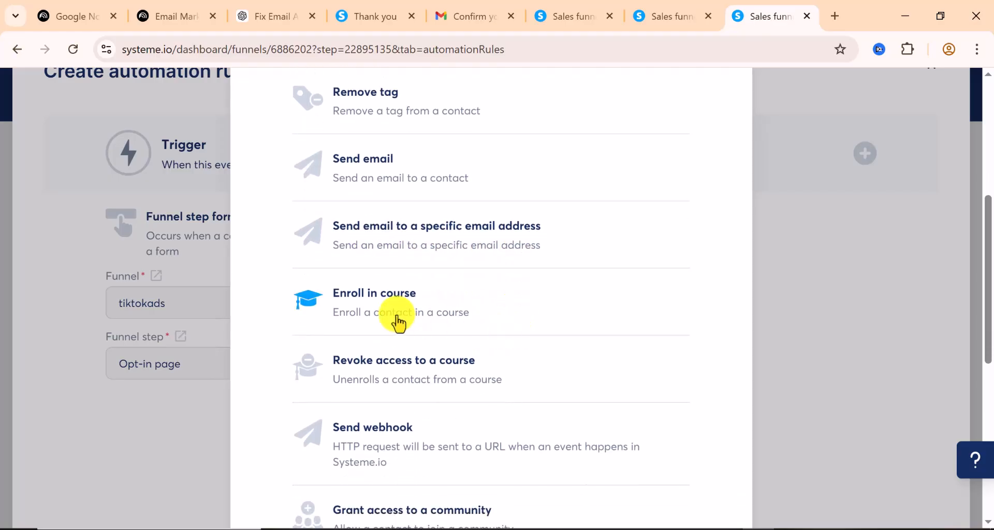
{"action": "scroll", "coordinate": [385, 317], "scroll_direction": "down", "scroll_amount": 2}
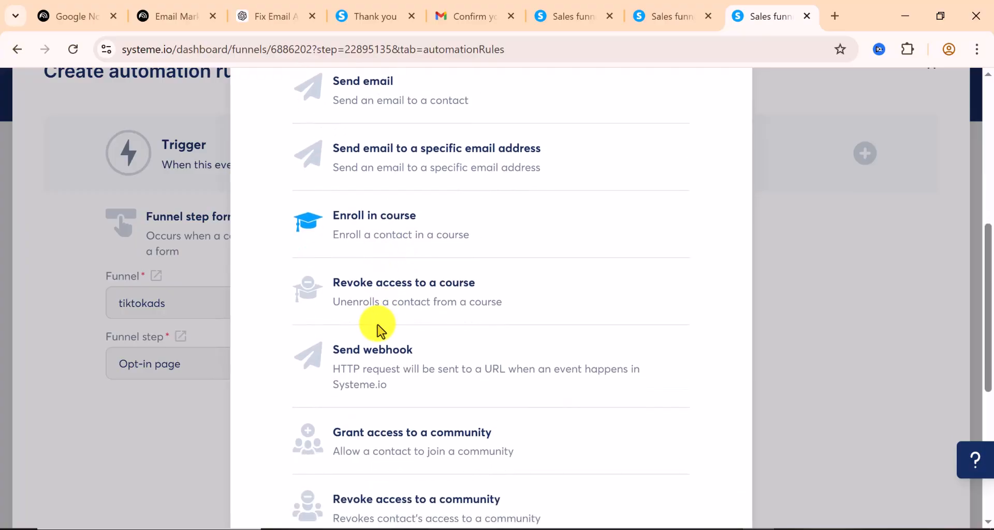
{"action": "scroll", "coordinate": [420, 327], "scroll_direction": "down", "scroll_amount": 2}
{"action": "scroll", "coordinate": [420, 327], "scroll_direction": "down", "scroll_amount": 4}
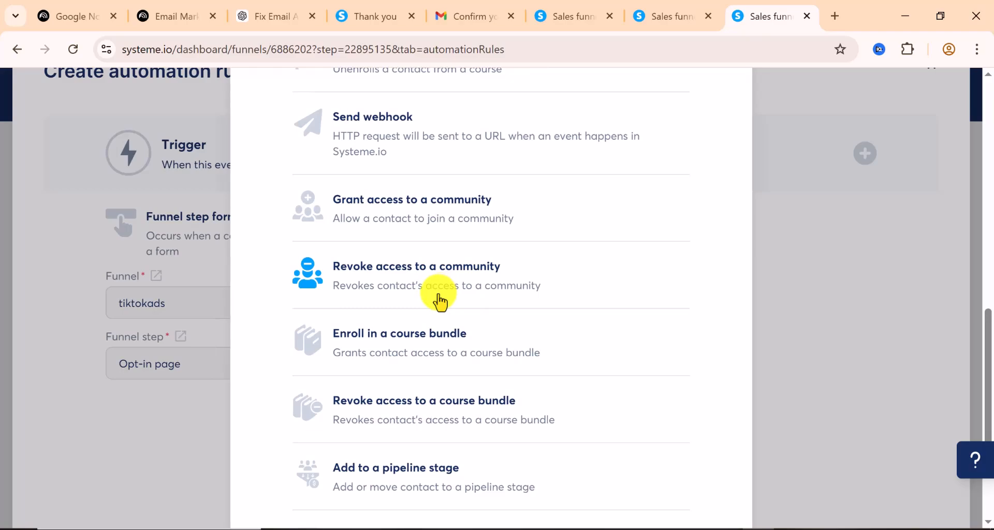
{"action": "scroll", "coordinate": [439, 302], "scroll_direction": "down", "scroll_amount": 2}
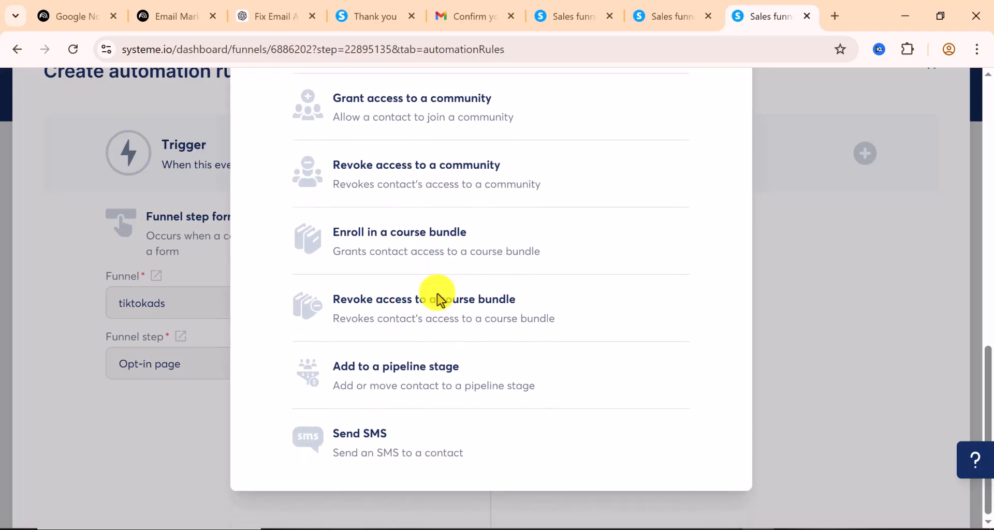
{"action": "scroll", "coordinate": [437, 300], "scroll_direction": "up", "scroll_amount": 10}
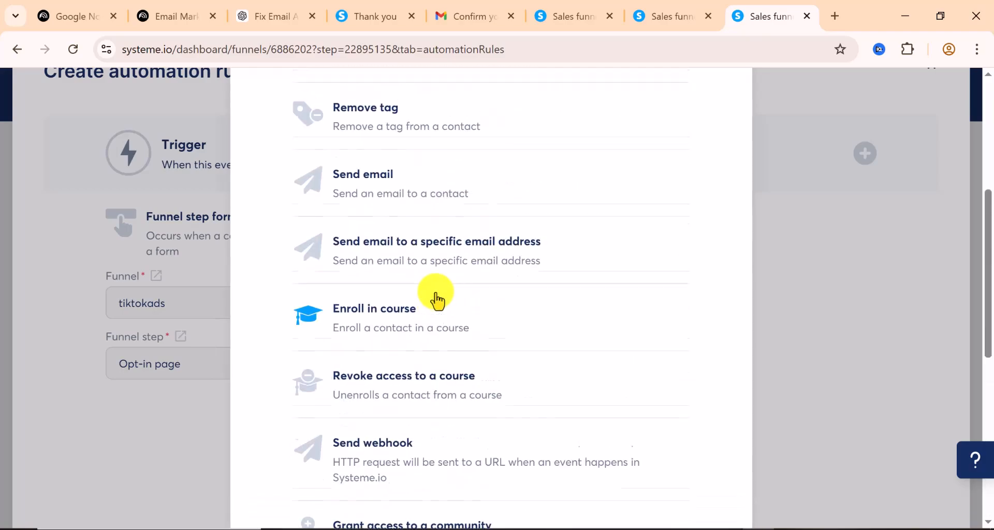
{"action": "scroll", "coordinate": [437, 301], "scroll_direction": "up", "scroll_amount": 2}
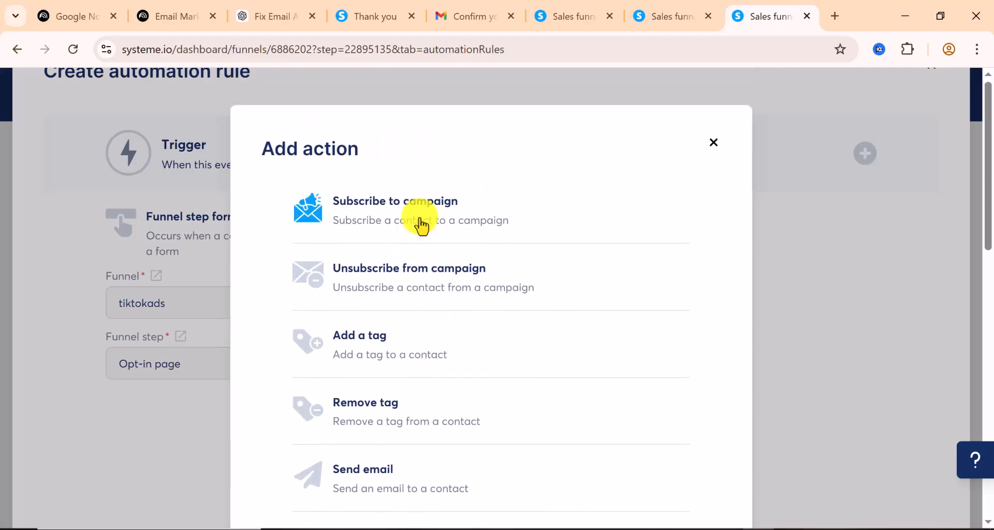
{"action": "left_click", "coordinate": [420, 223]}
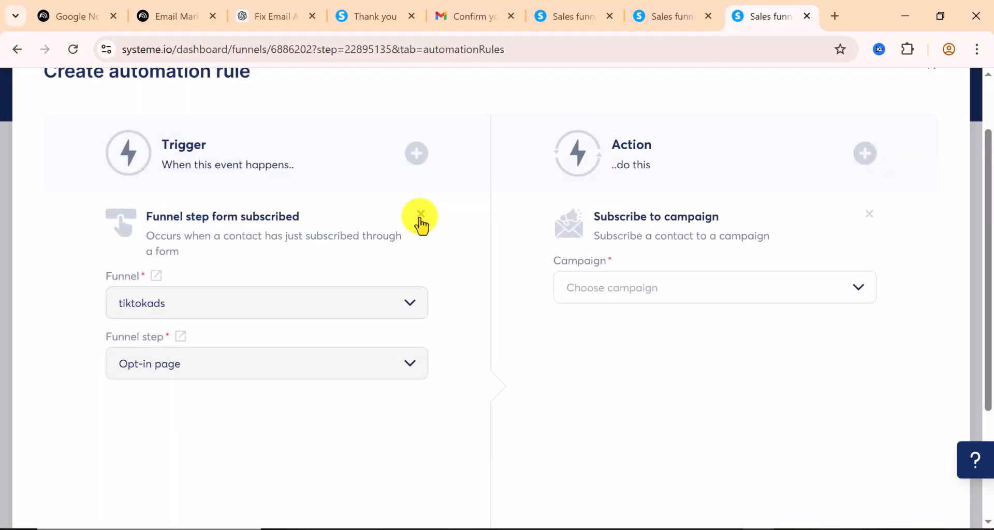
{"action": "left_click", "coordinate": [725, 297]}
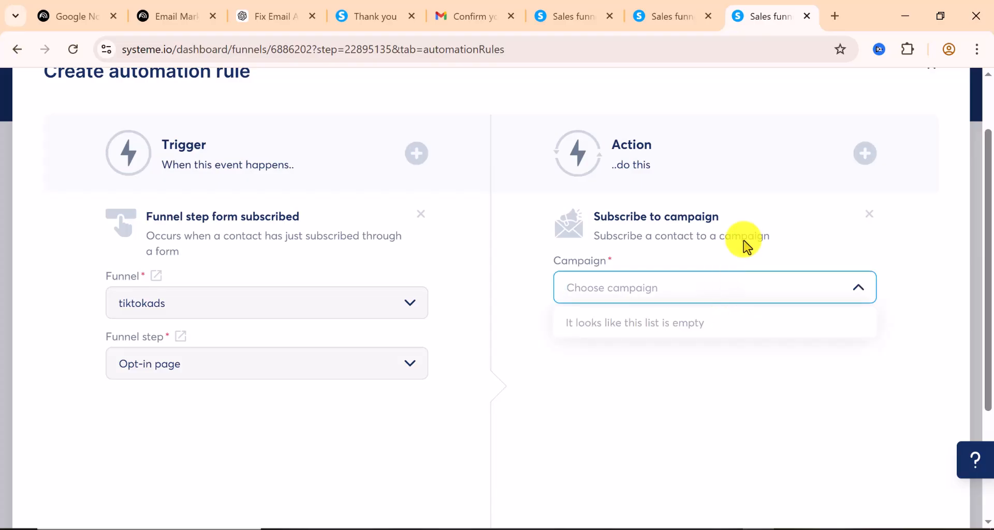
{"action": "scroll", "coordinate": [532, 215], "scroll_direction": "up", "scroll_amount": 2}
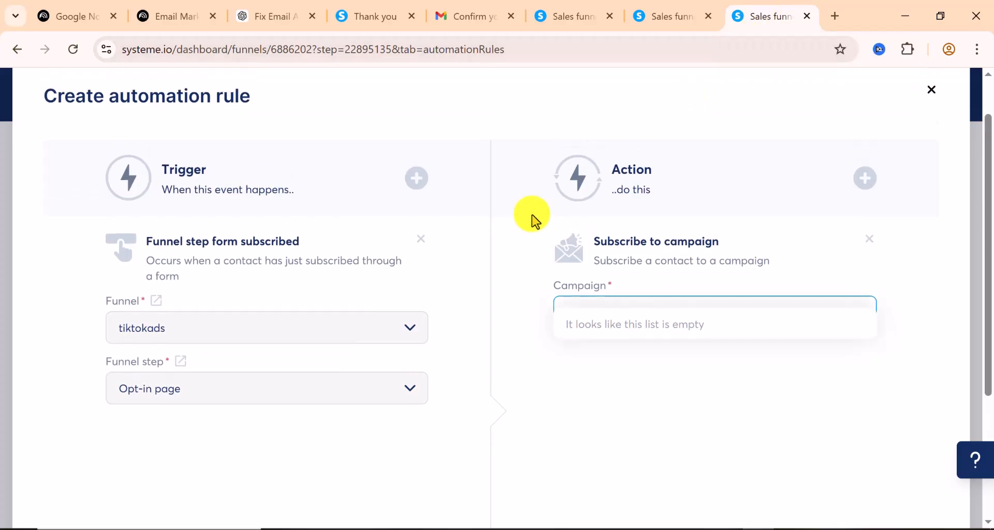
Duplicate the current page and start a new campaign from the email campaigns list
{"action": "right_click", "coordinate": [759, 23]}
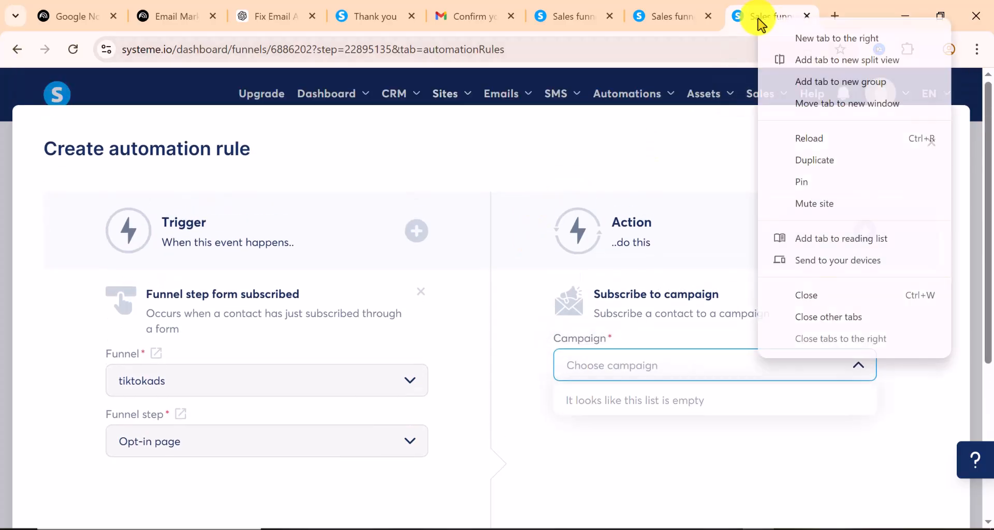
{"action": "left_click", "coordinate": [820, 164]}
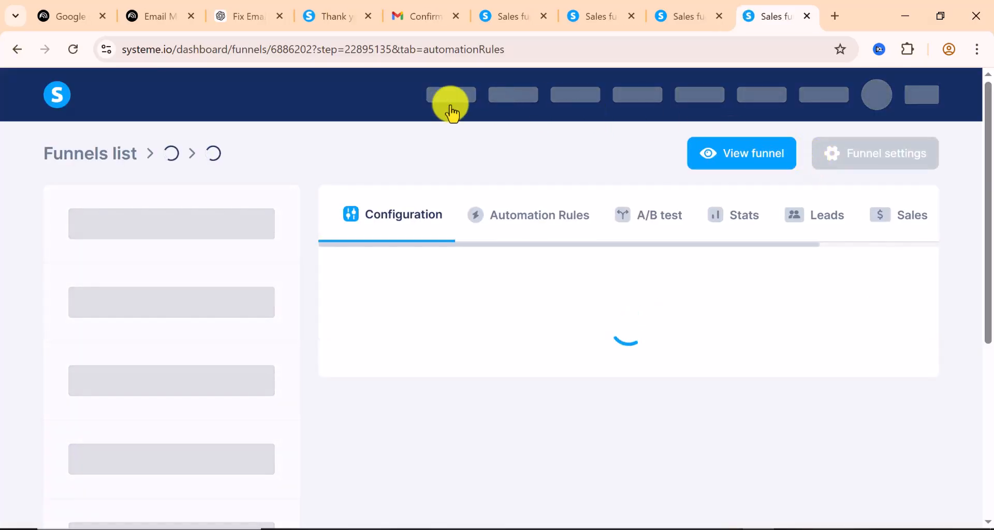
{"action": "mouse_move", "coordinate": [510, 105]}
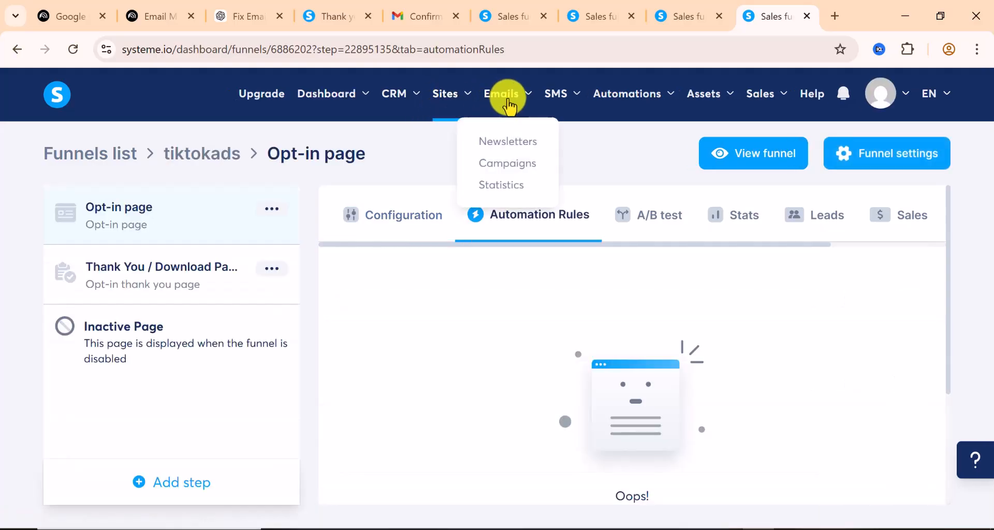
{"action": "left_click", "coordinate": [507, 165]}
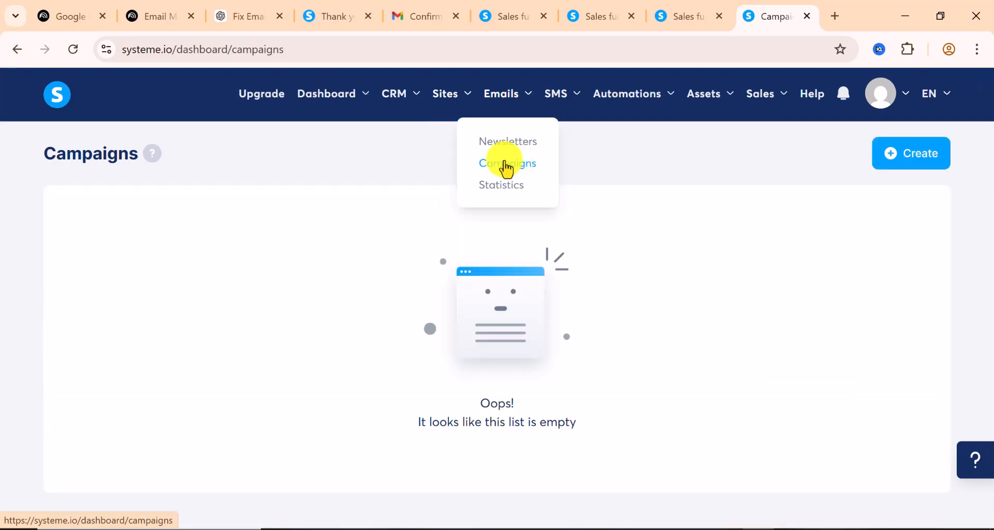
{"action": "left_click", "coordinate": [916, 161]}
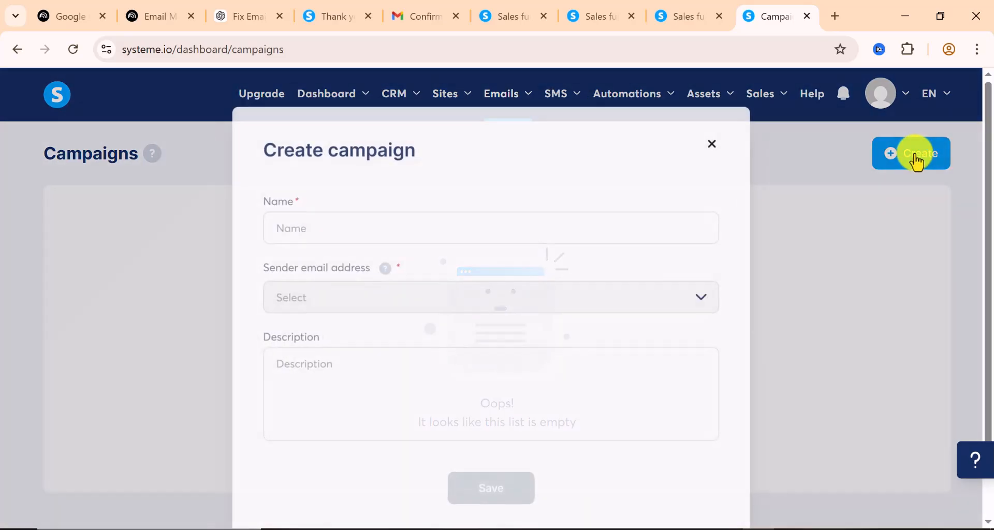
Save campaign 'Titik asd campaign' with the listed sender and description 'For titok business owners'
{"action": "left_click", "coordinate": [358, 219]}
{"action": "type", "text": "Titik asd campaign"}
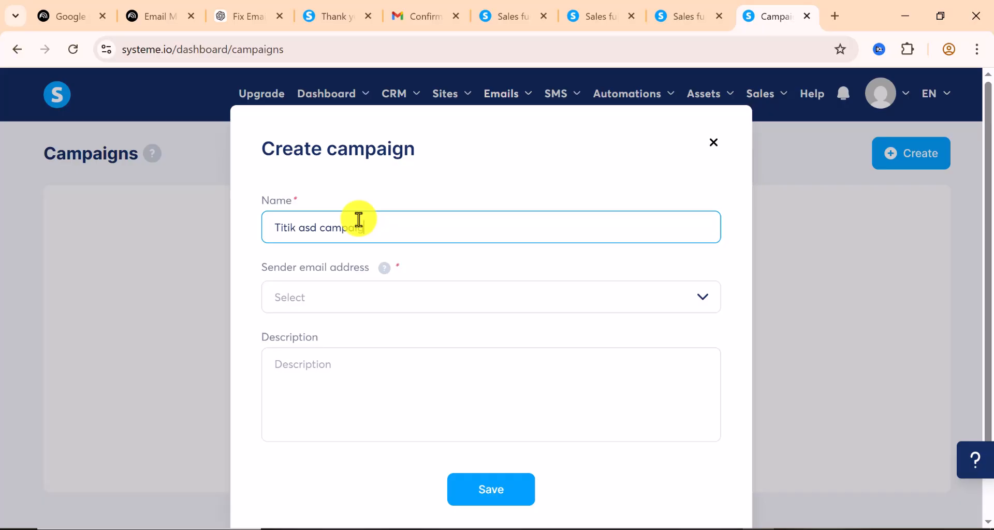
{"action": "left_click", "coordinate": [344, 299]}
{"action": "left_click", "coordinate": [331, 332]}
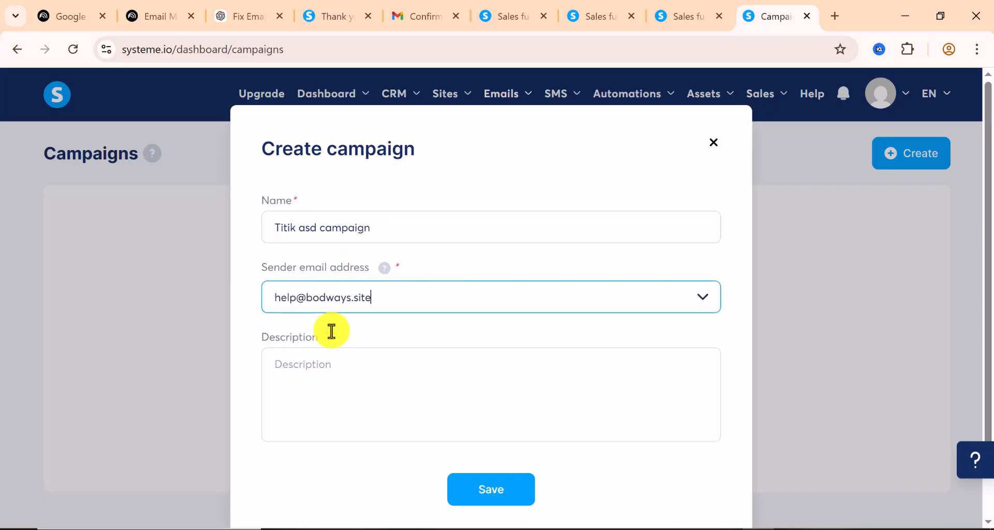
{"action": "left_click", "coordinate": [339, 321]}
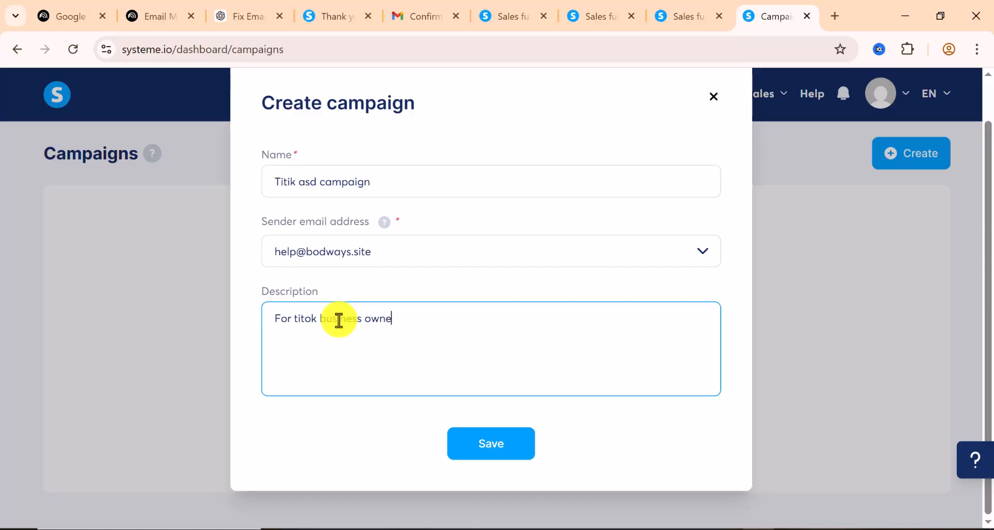
{"action": "left_click", "coordinate": [492, 440]}
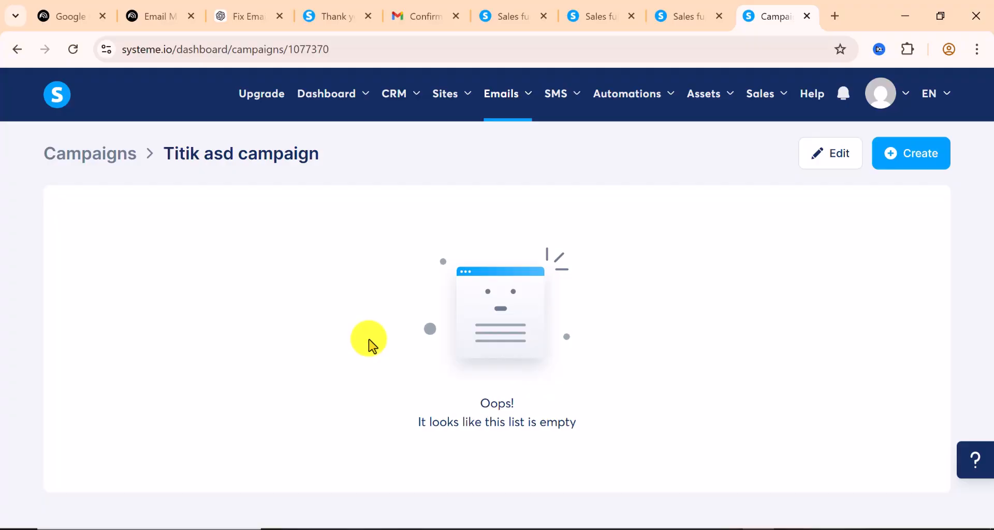
Open the Create campaign step form and put the cursor in its Subject field
{"action": "left_click", "coordinate": [907, 165]}
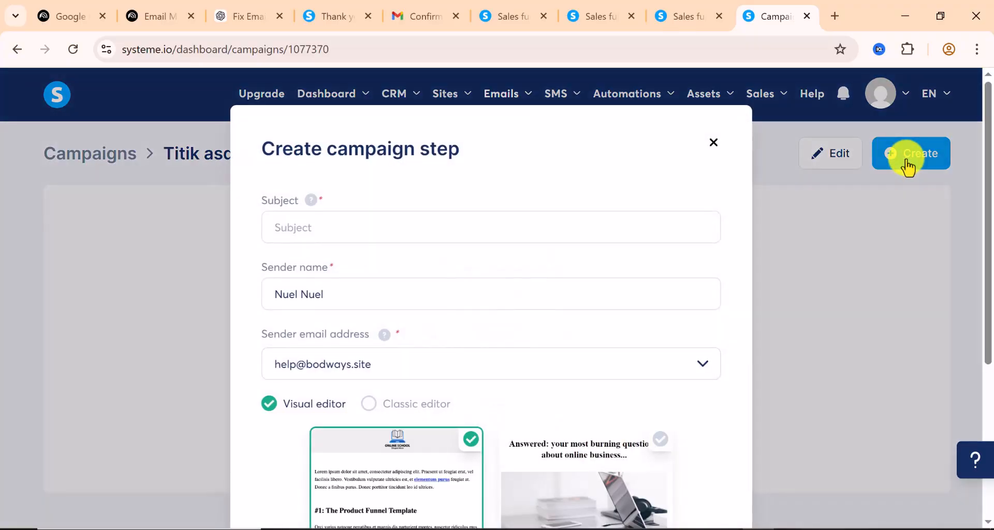
{"action": "scroll", "coordinate": [573, 366], "scroll_direction": "down", "scroll_amount": 2}
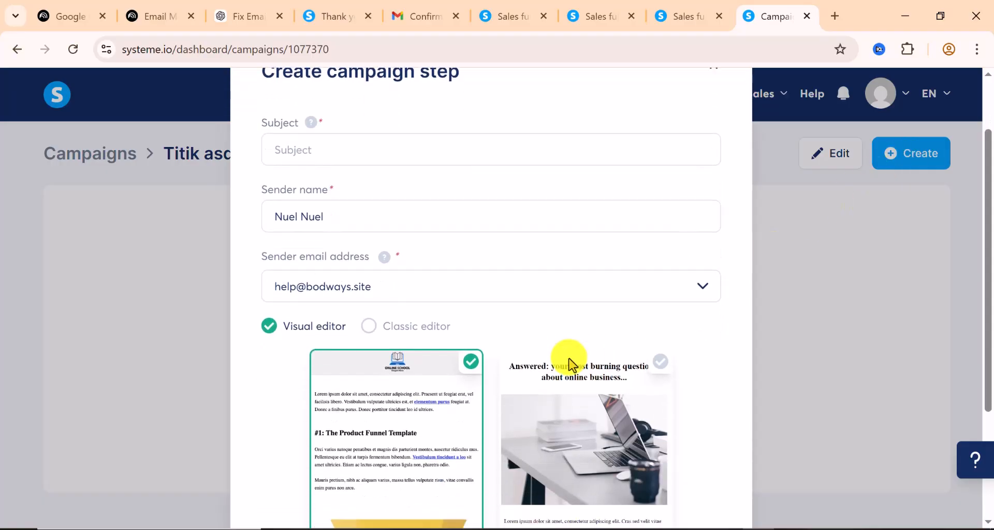
{"action": "scroll", "coordinate": [569, 366], "scroll_direction": "up", "scroll_amount": 2}
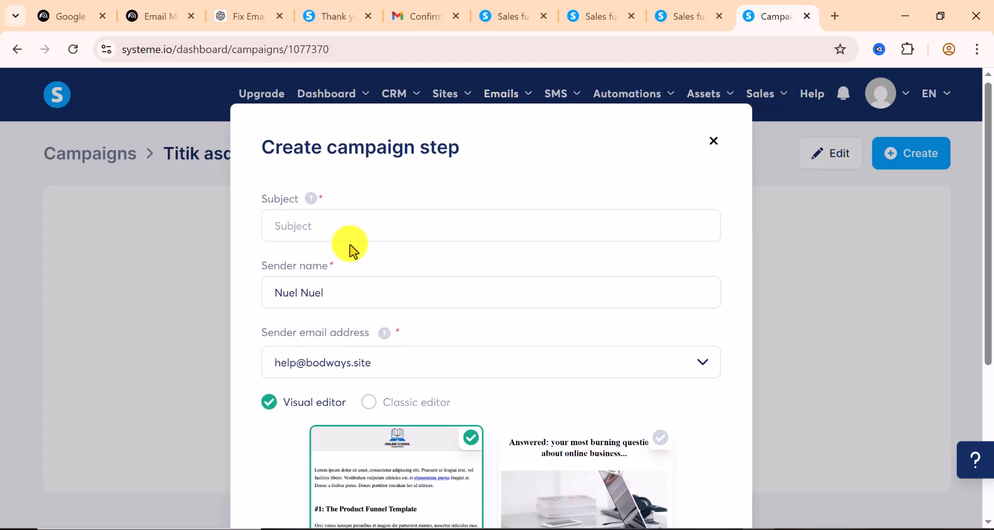
{"action": "scroll", "coordinate": [350, 251], "scroll_direction": "down", "scroll_amount": 6}
{"action": "scroll", "coordinate": [350, 251], "scroll_direction": "up", "scroll_amount": 4}
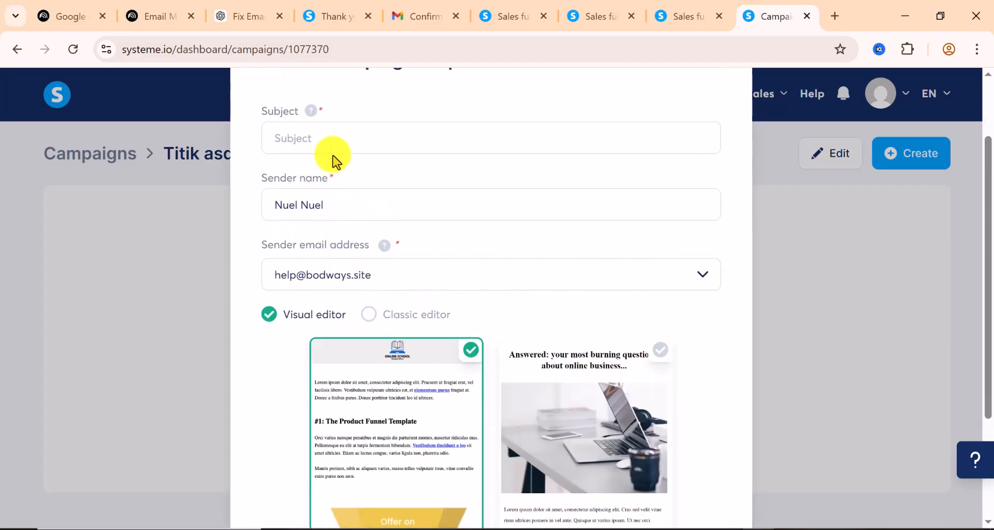
{"action": "left_click", "coordinate": [338, 139]}
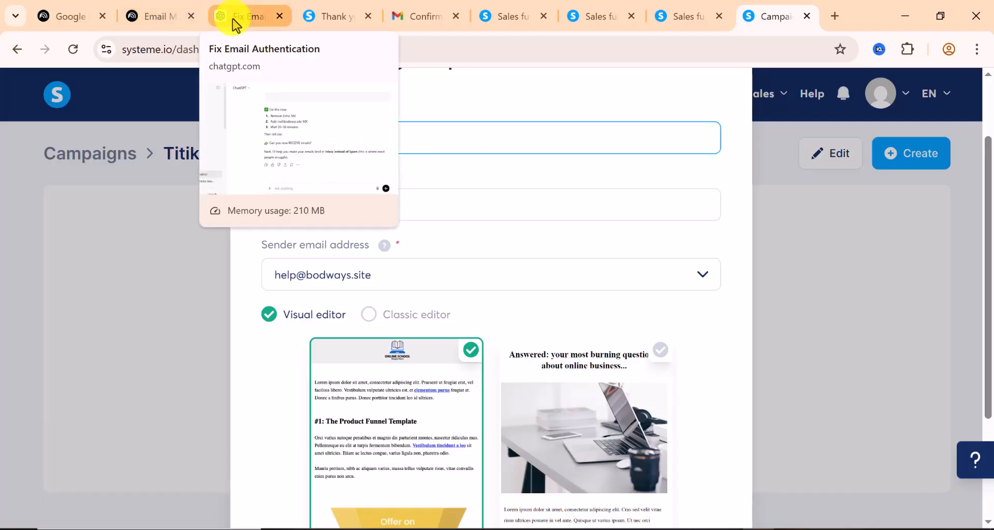
Copy the Day 1 subject 'Your TikTok Growth Plan is inside' from the ChatGPT email sequence
{"action": "left_click", "coordinate": [250, 26]}
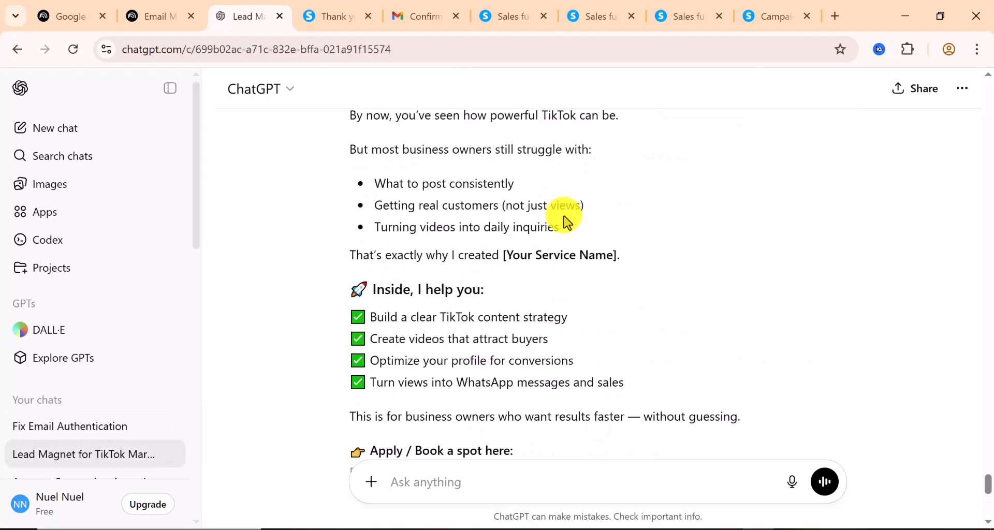
{"action": "scroll", "coordinate": [567, 220], "scroll_direction": "up", "scroll_amount": 15}
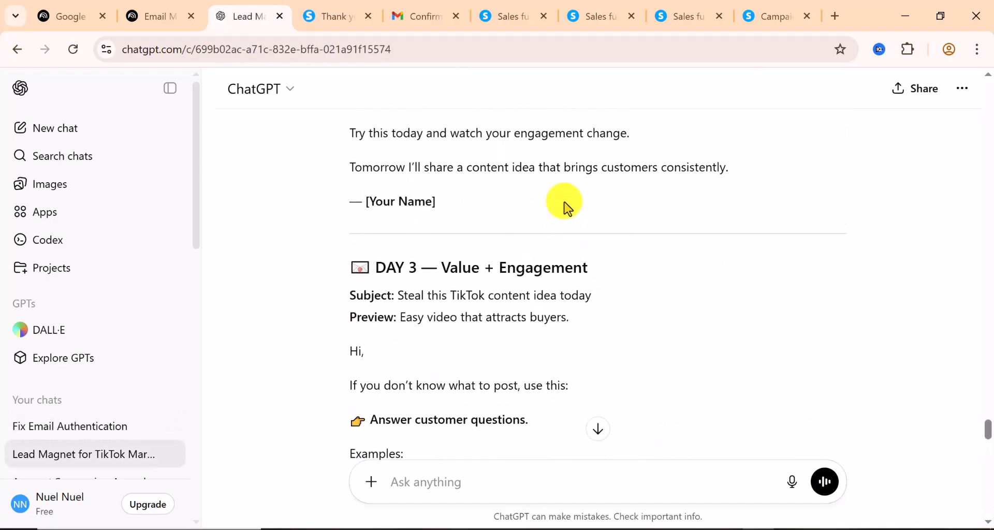
{"action": "scroll", "coordinate": [566, 208], "scroll_direction": "up", "scroll_amount": 10}
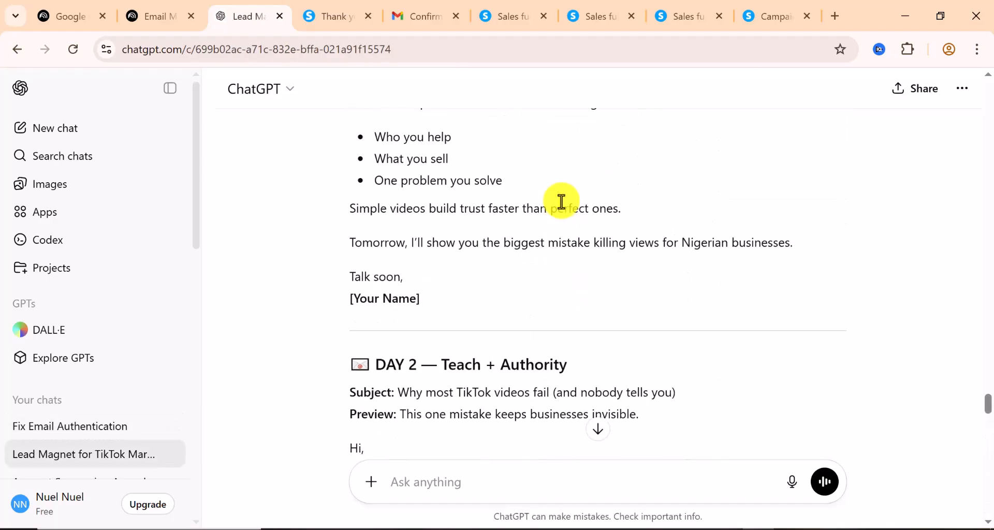
{"action": "scroll", "coordinate": [565, 208], "scroll_direction": "up", "scroll_amount": 3}
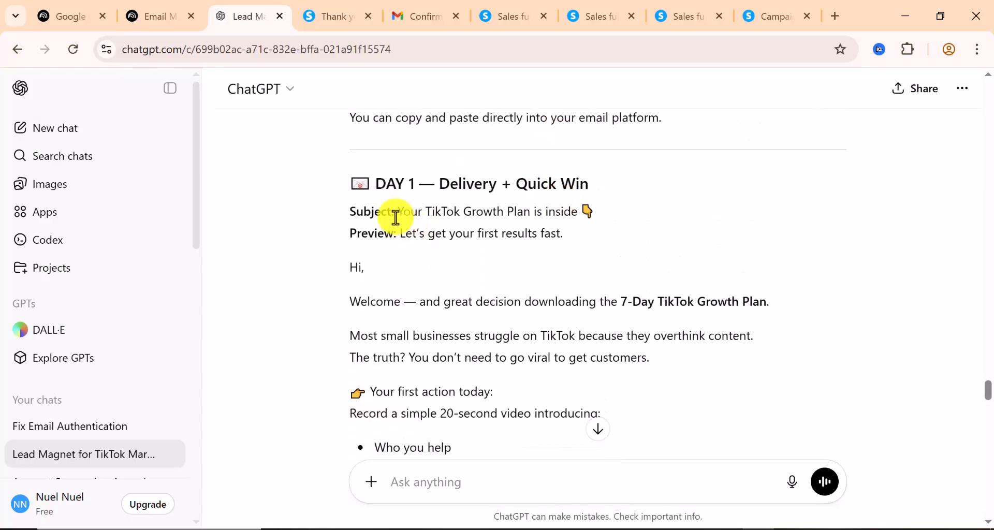
{"action": "left_click_drag", "start_coordinate": [401, 212], "coordinate": [507, 212]}
{"action": "left_click", "coordinate": [399, 212]}
{"action": "left_click_drag", "start_coordinate": [399, 212], "coordinate": [593, 212]}
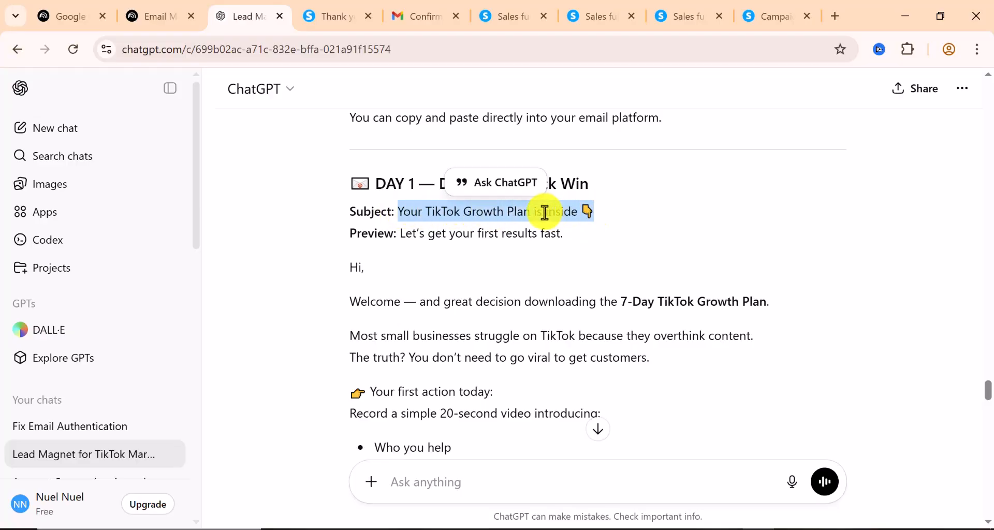
{"action": "right_click", "coordinate": [543, 212]}
{"action": "left_click", "coordinate": [560, 228]}
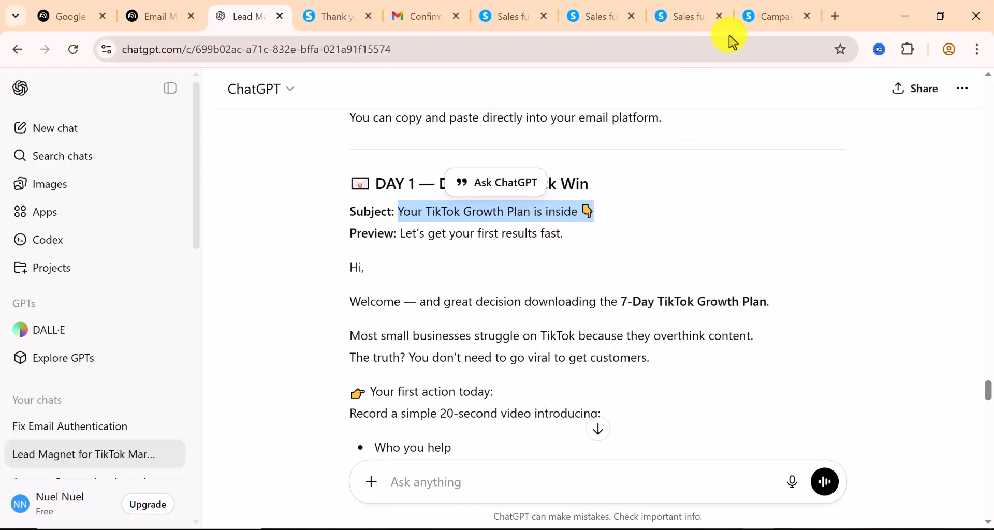
Paste 'Your TikTok Growth Plan is inside' as the subject and edit the sender name
{"action": "left_click", "coordinate": [776, 15]}
{"action": "right_click", "coordinate": [305, 132]}
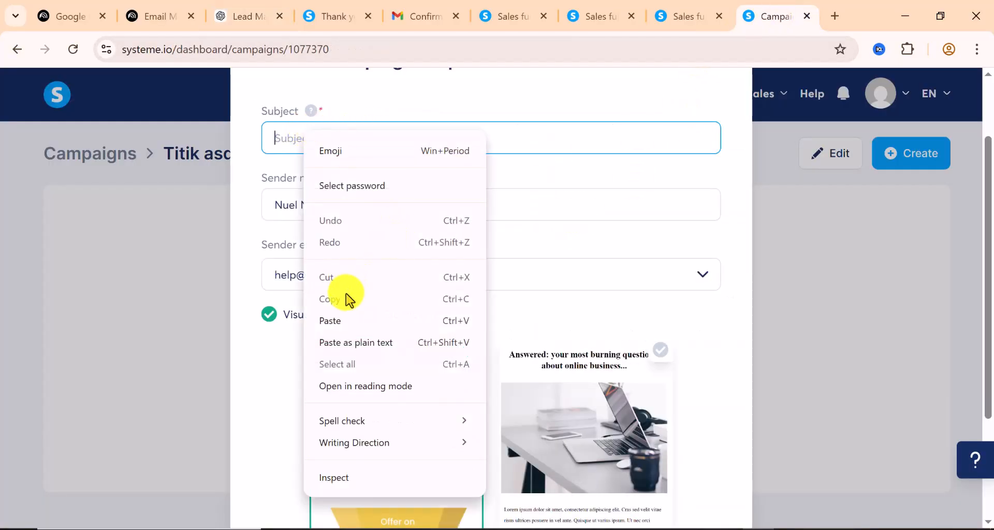
{"action": "left_click", "coordinate": [343, 322]}
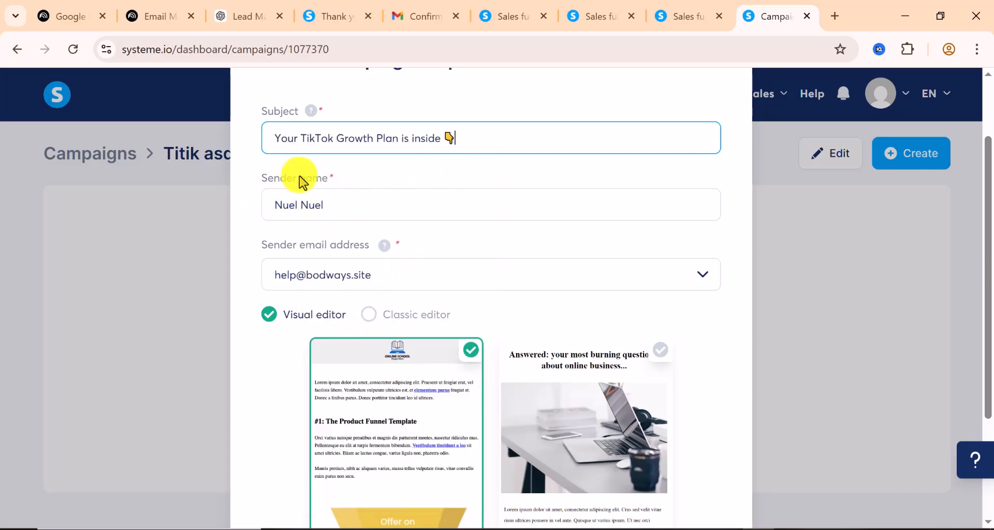
{"action": "double_click", "coordinate": [301, 208]}
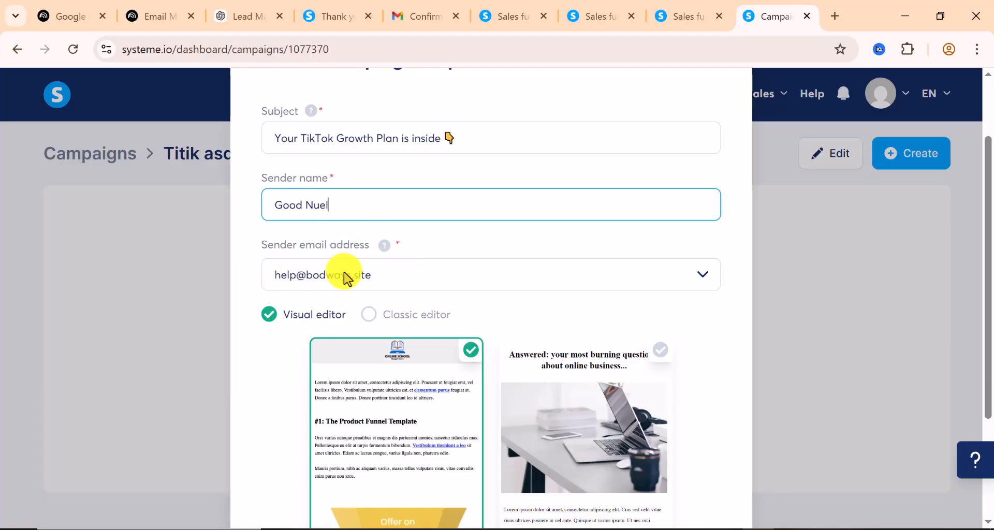
{"action": "scroll", "coordinate": [346, 279], "scroll_direction": "down", "scroll_amount": 2}
{"action": "scroll", "coordinate": [398, 347], "scroll_direction": "down", "scroll_amount": 2}
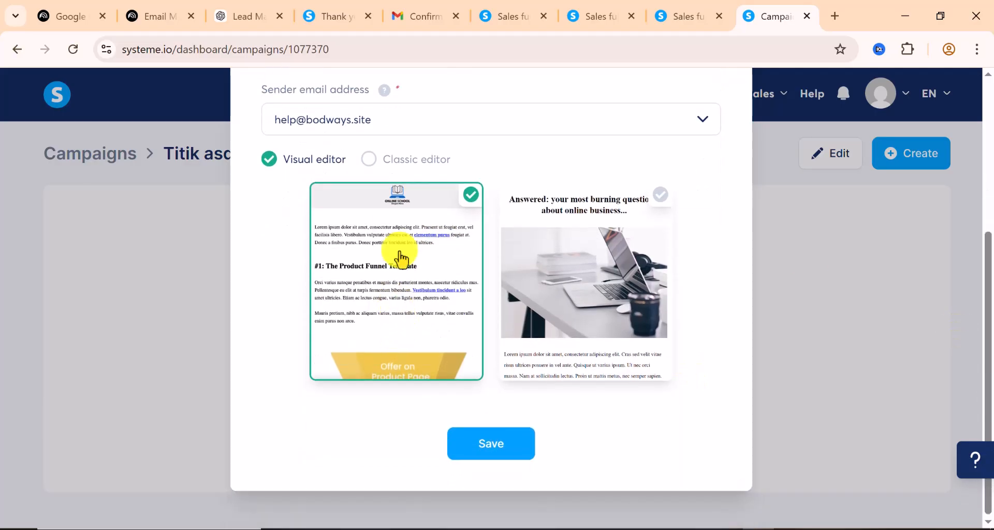
Switch to Classic editor and back to the Visual template, then save the email step
{"action": "left_click", "coordinate": [368, 160]}
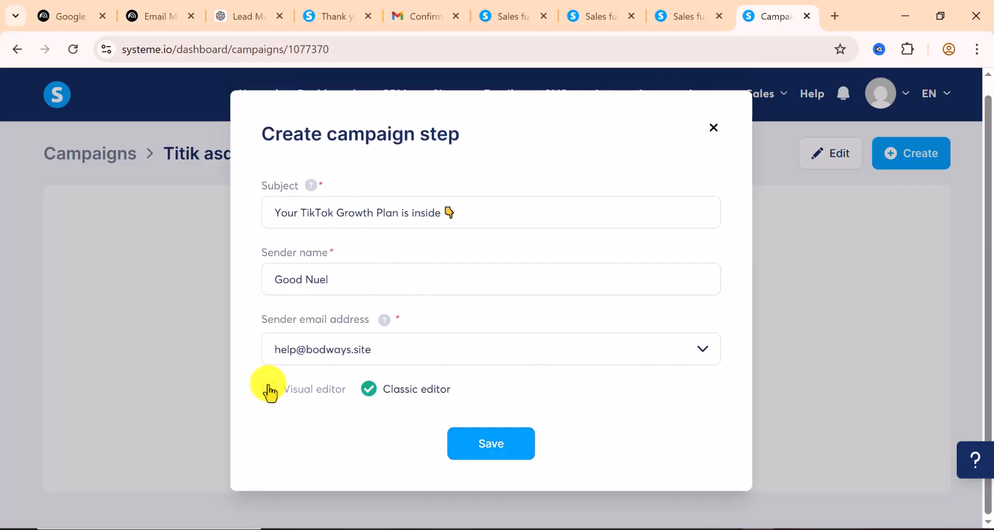
{"action": "left_click", "coordinate": [281, 395]}
{"action": "scroll", "coordinate": [570, 414], "scroll_direction": "down", "scroll_amount": 1}
{"action": "scroll", "coordinate": [581, 451], "scroll_direction": "down", "scroll_amount": 2}
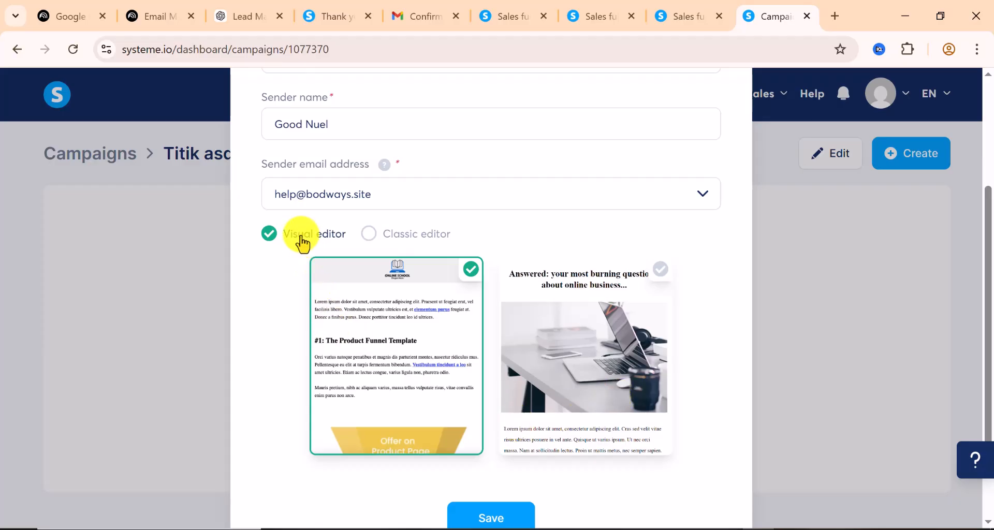
{"action": "left_click", "coordinate": [481, 518]}
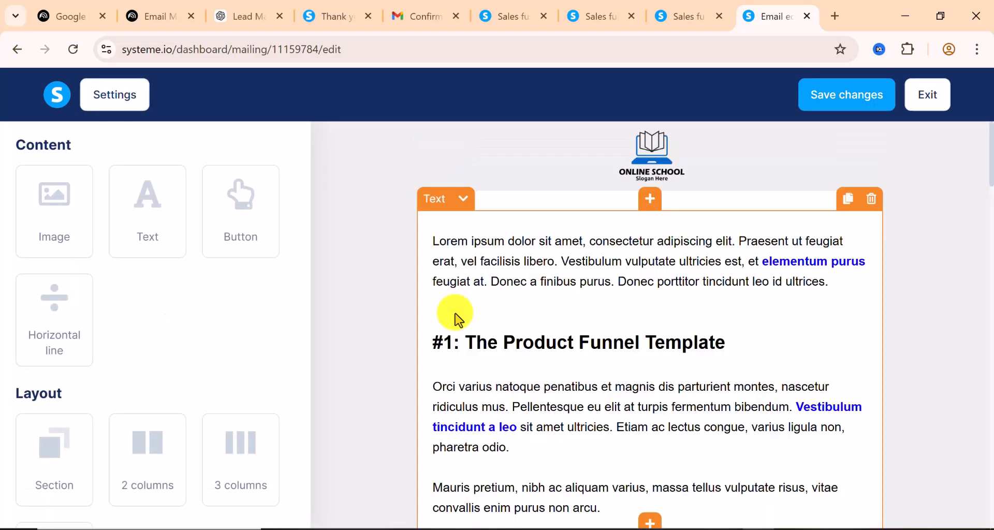
Scroll through the Online School template's placeholder content to the bottom and back to the top
{"action": "scroll", "coordinate": [607, 322], "scroll_direction": "down", "scroll_amount": 4}
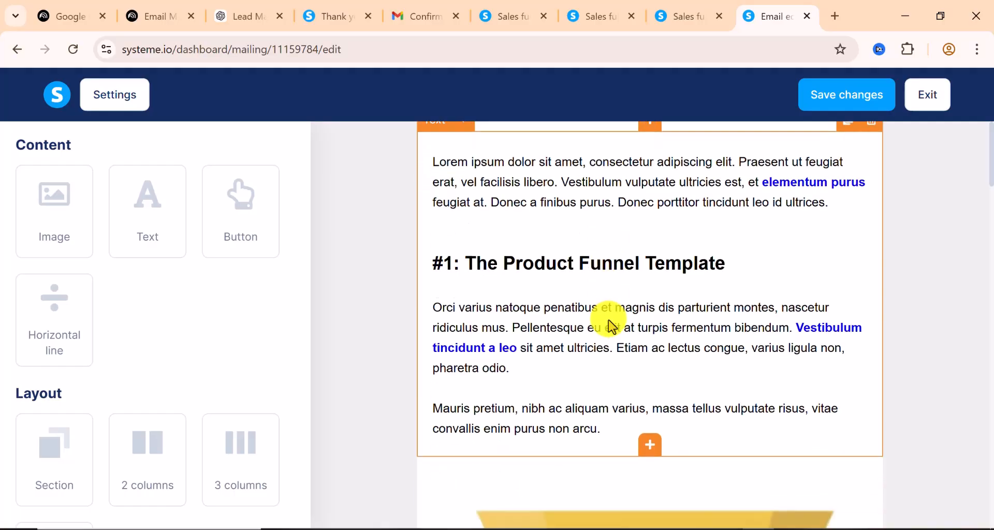
{"action": "scroll", "coordinate": [609, 322], "scroll_direction": "down", "scroll_amount": 8}
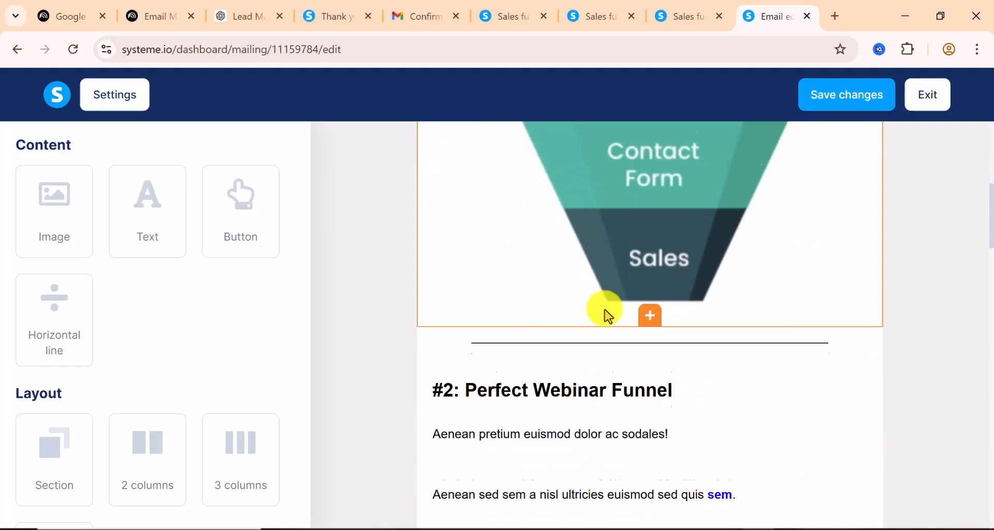
{"action": "scroll", "coordinate": [605, 313], "scroll_direction": "down", "scroll_amount": 16}
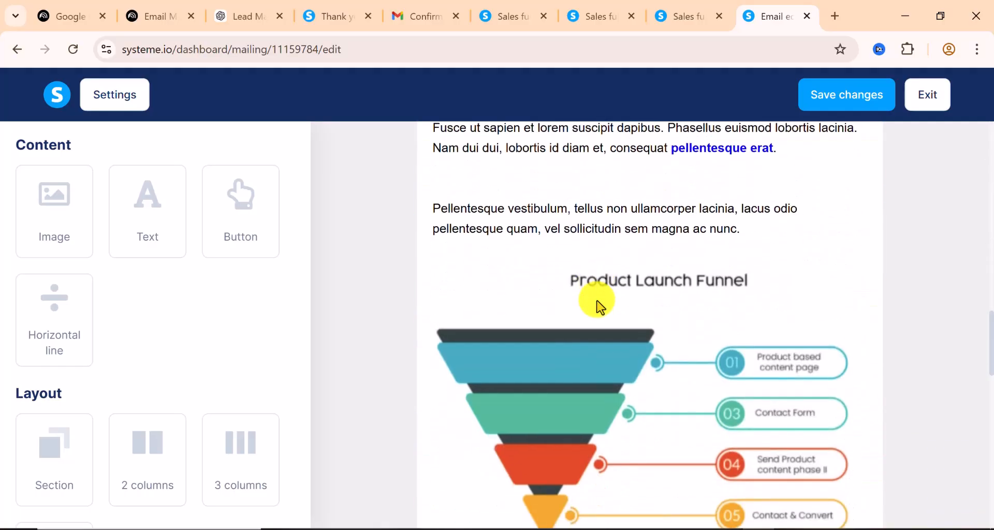
{"action": "scroll", "coordinate": [599, 306], "scroll_direction": "down", "scroll_amount": 8}
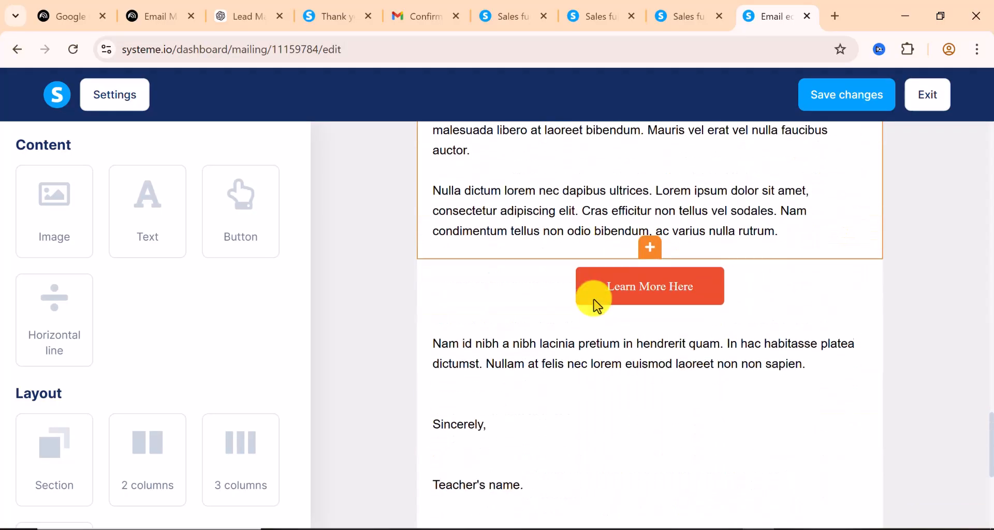
{"action": "scroll", "coordinate": [570, 409], "scroll_direction": "up", "scroll_amount": 8}
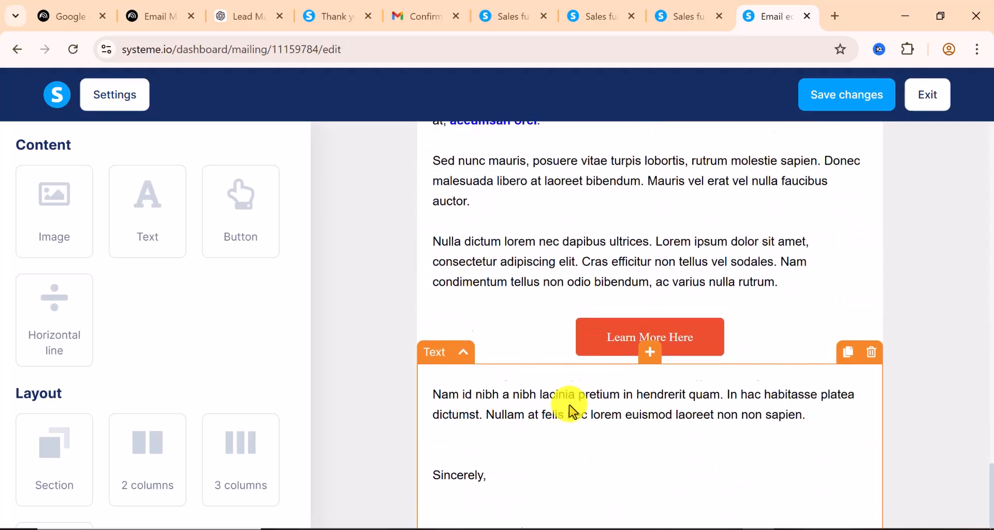
{"action": "scroll", "coordinate": [575, 393], "scroll_direction": "up", "scroll_amount": 15}
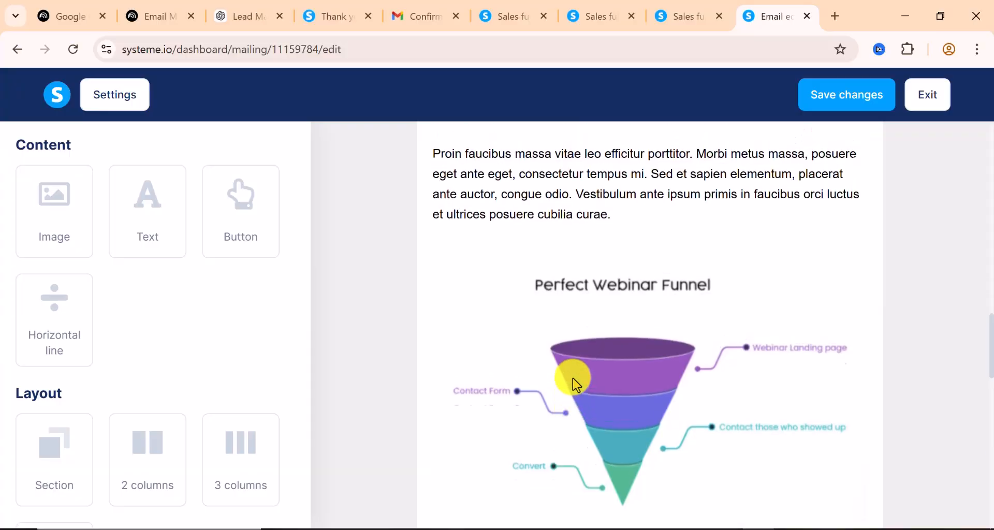
{"action": "scroll", "coordinate": [575, 384], "scroll_direction": "up", "scroll_amount": 8}
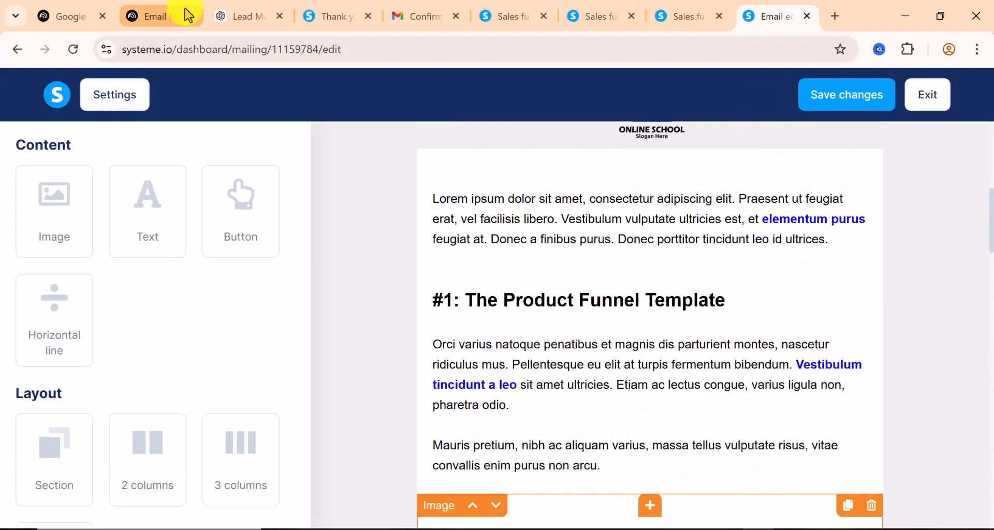
Copy the Day 1 email body from 'Hi,' through '[Your Name]' in ChatGPT and return to the editor
{"action": "left_click", "coordinate": [243, 20]}
{"action": "scroll", "coordinate": [550, 354], "scroll_direction": "down", "scroll_amount": 2}
{"action": "scroll", "coordinate": [550, 353], "scroll_direction": "down", "scroll_amount": 1}
{"action": "left_click_drag", "start_coordinate": [349, 188], "coordinate": [645, 437]}
{"action": "scroll", "coordinate": [645, 437], "scroll_direction": "down", "scroll_amount": 3}
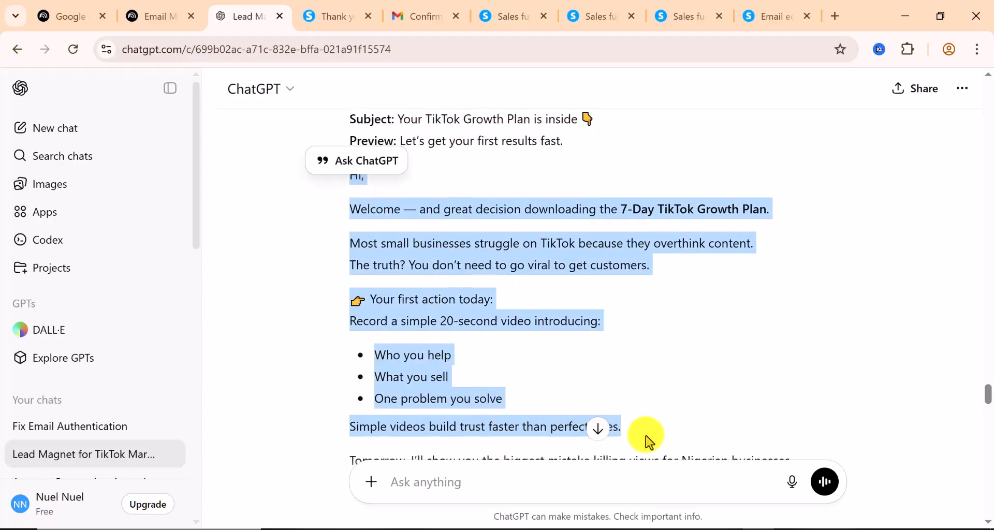
{"action": "left_click_drag", "start_coordinate": [428, 371], "coordinate": [356, 204]}
{"action": "right_click", "coordinate": [356, 204]}
{"action": "left_click", "coordinate": [371, 217]}
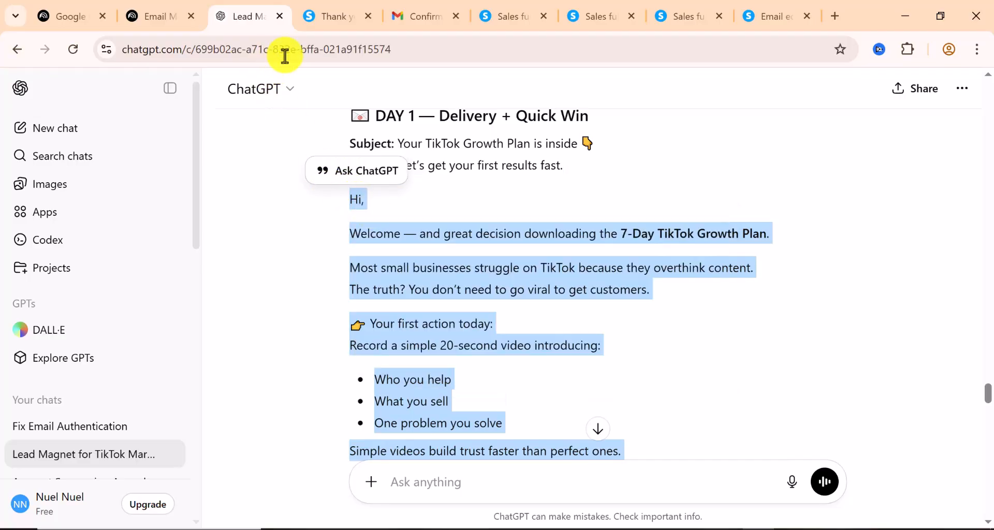
{"action": "left_click", "coordinate": [763, 14]}
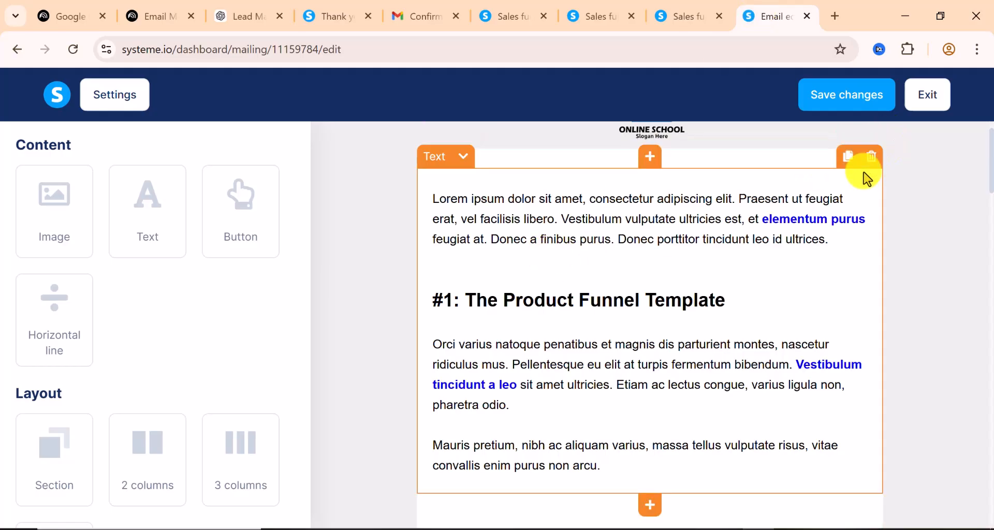
Delete the opening text, funnel diagram image, #2 Perfect Webinar text and closing text block
{"action": "left_click", "coordinate": [871, 157]}
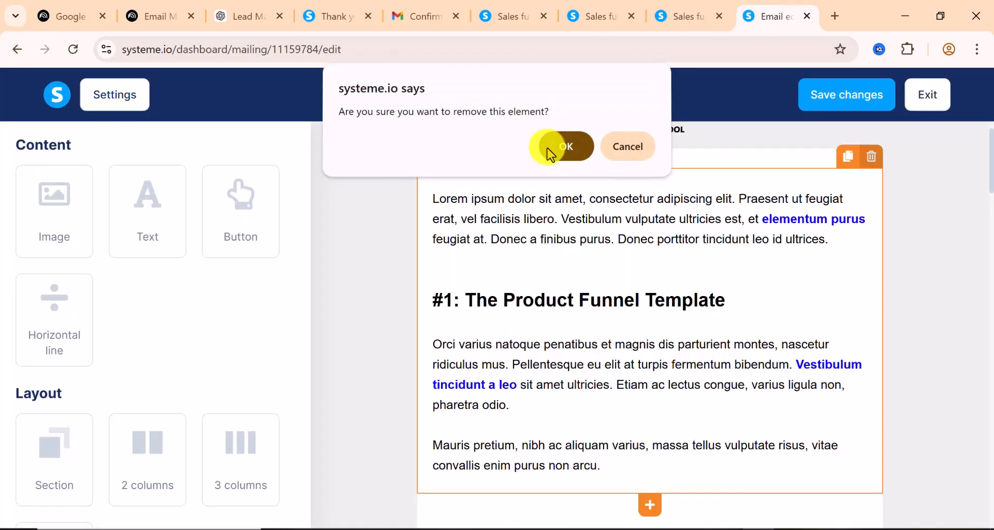
{"action": "left_click", "coordinate": [550, 152]}
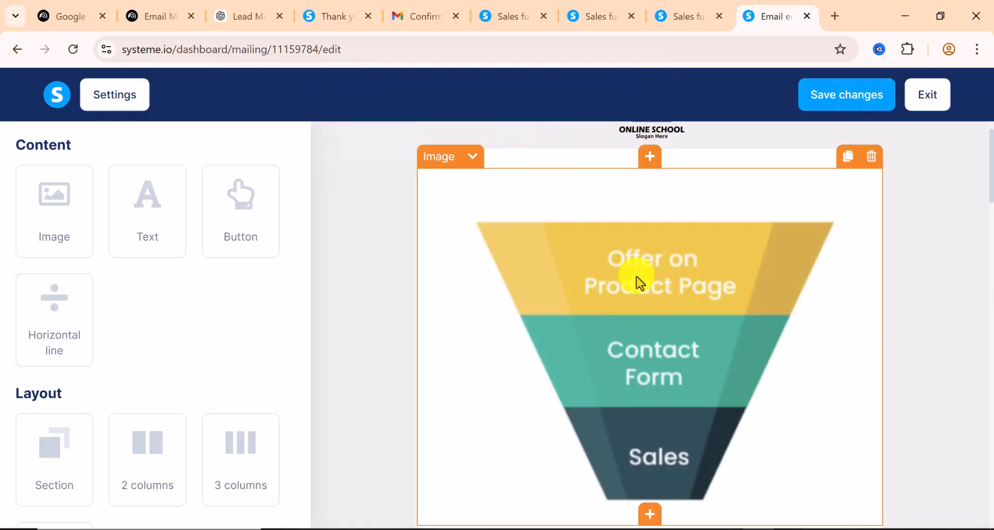
{"action": "left_click", "coordinate": [875, 164]}
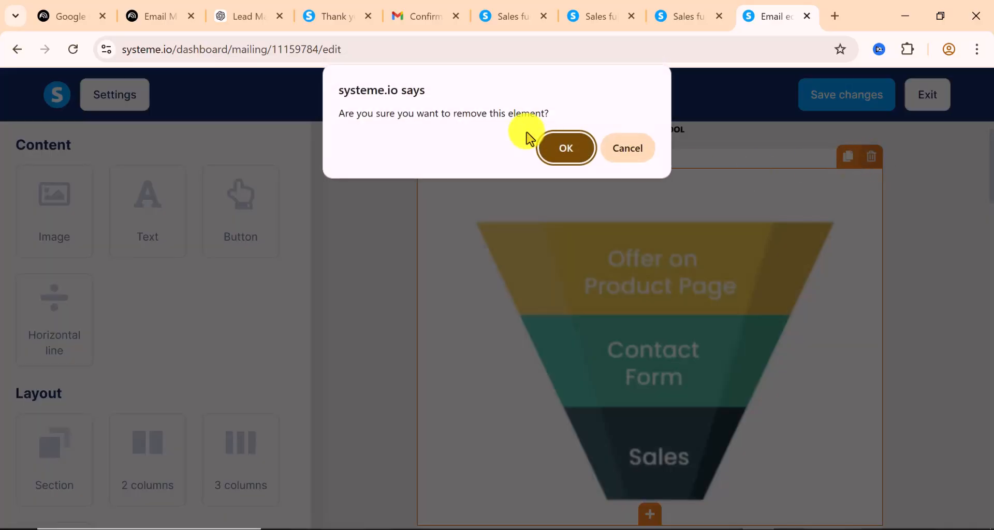
{"action": "left_click", "coordinate": [573, 155]}
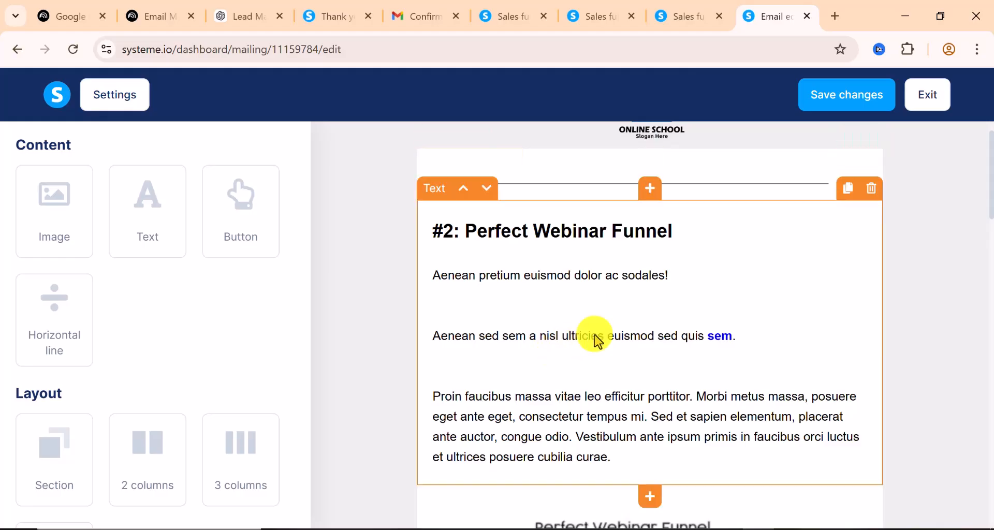
{"action": "left_click", "coordinate": [873, 189]}
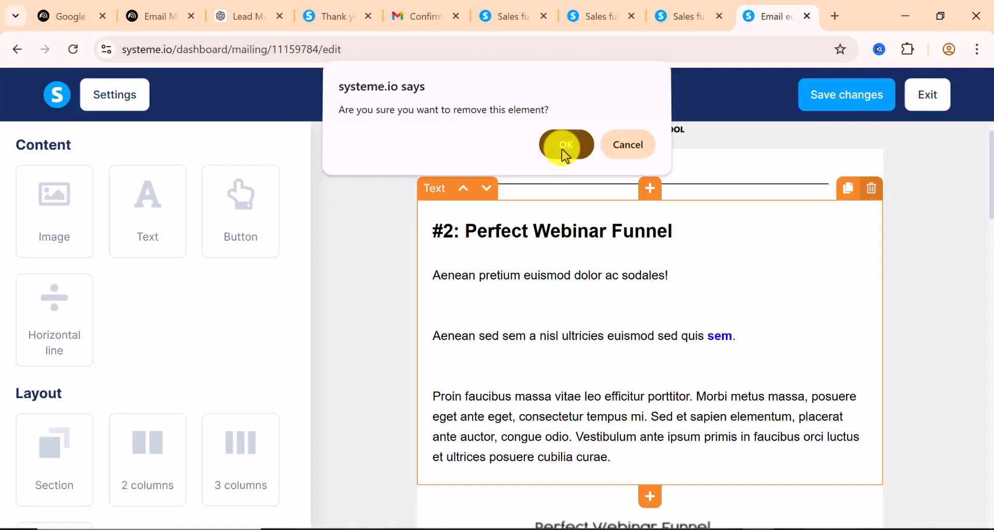
{"action": "left_click", "coordinate": [565, 151]}
{"action": "scroll", "coordinate": [604, 331], "scroll_direction": "down", "scroll_amount": 5}
{"action": "scroll", "coordinate": [602, 325], "scroll_direction": "down", "scroll_amount": 12}
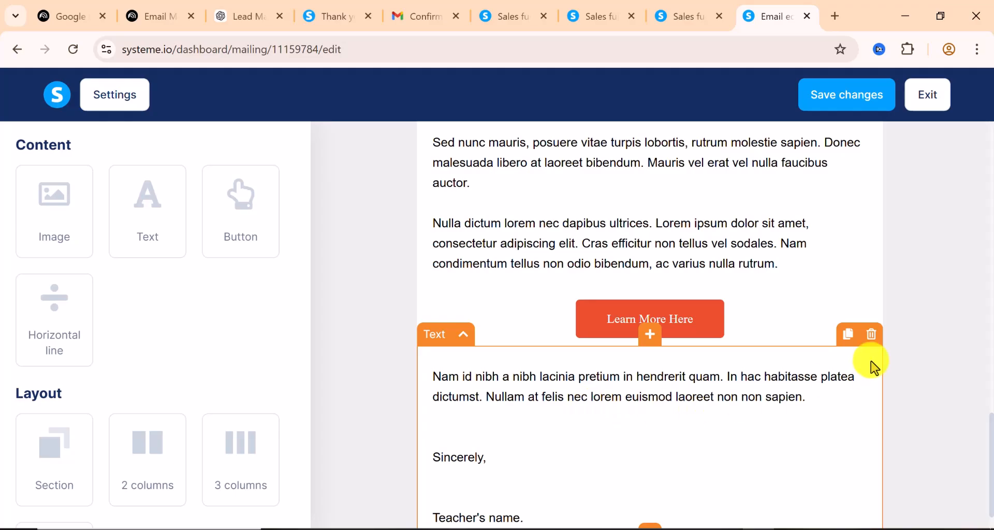
{"action": "left_click", "coordinate": [872, 339]}
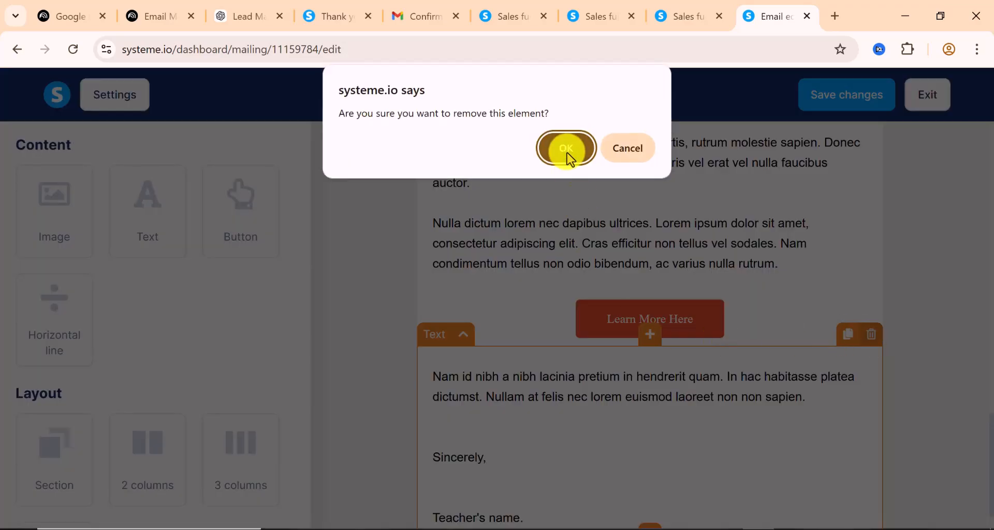
{"action": "left_click", "coordinate": [566, 149]}
{"action": "scroll", "coordinate": [621, 422], "scroll_direction": "up", "scroll_amount": 12}
{"action": "scroll", "coordinate": [626, 419], "scroll_direction": "up", "scroll_amount": 10}
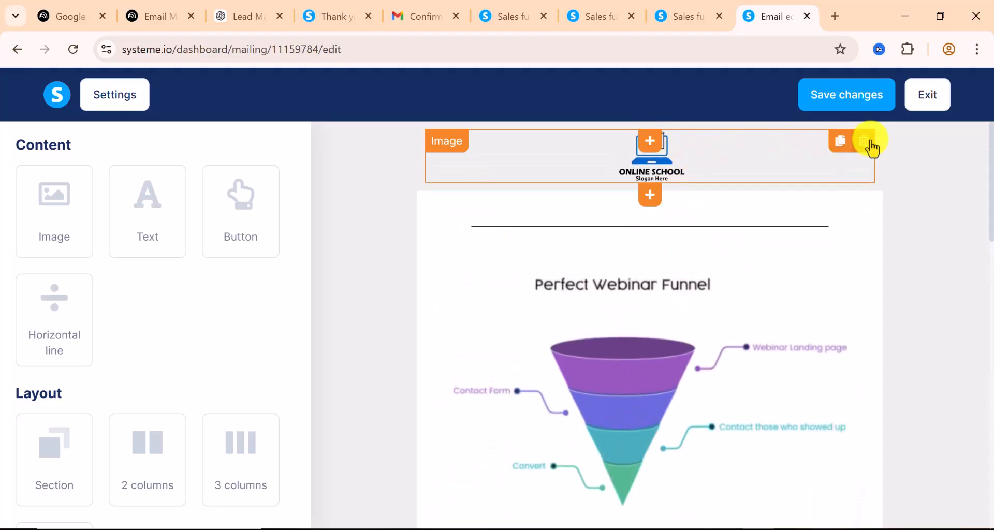
Delete the ONLINE SCHOOL logo, Perfect Webinar image, and #3 Product Launch Funnel text and image
{"action": "left_click", "coordinate": [863, 140]}
{"action": "left_click", "coordinate": [563, 149]}
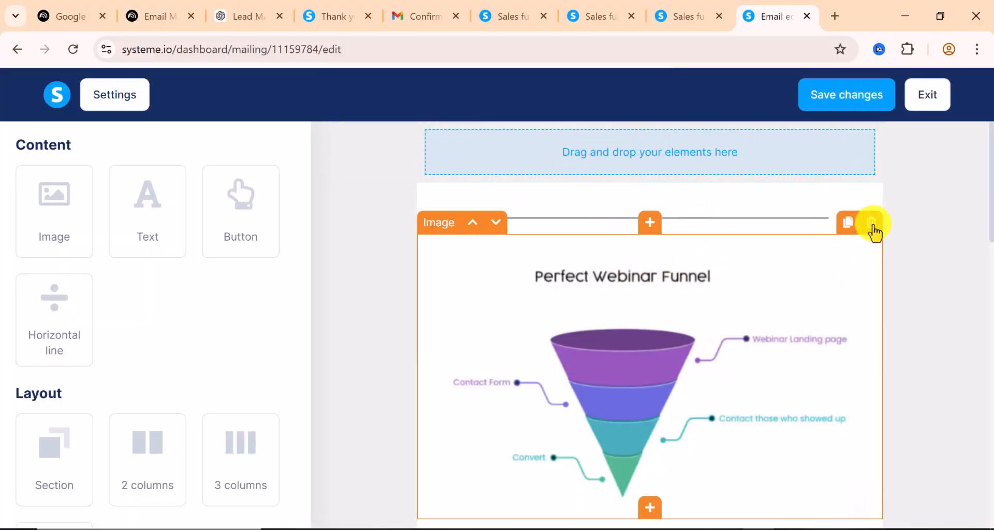
{"action": "left_click", "coordinate": [872, 224]}
{"action": "left_click", "coordinate": [557, 153]}
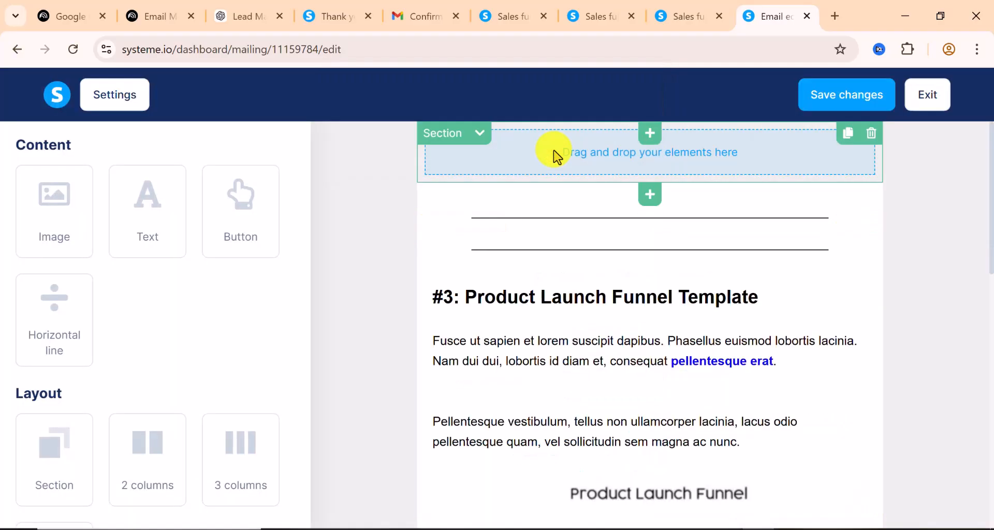
{"action": "left_click", "coordinate": [871, 253]}
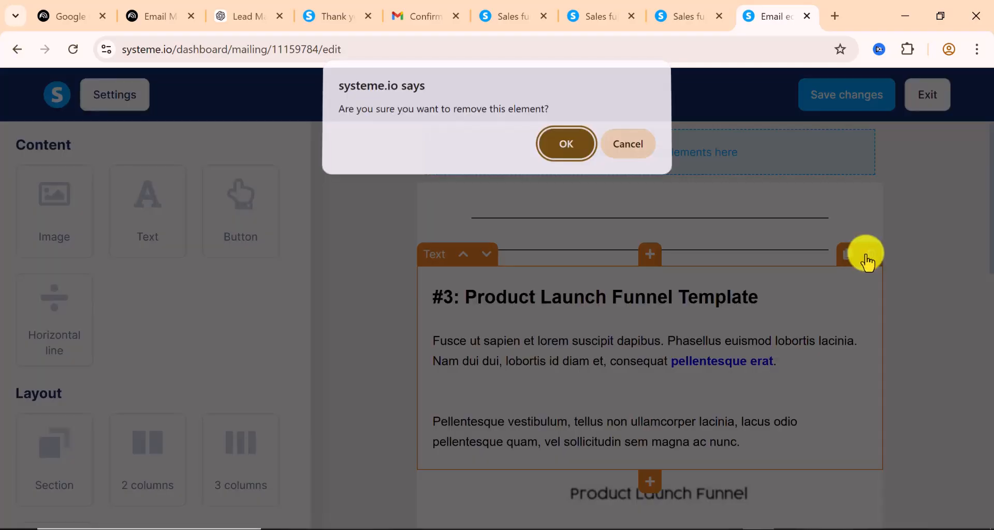
{"action": "left_click", "coordinate": [561, 146]}
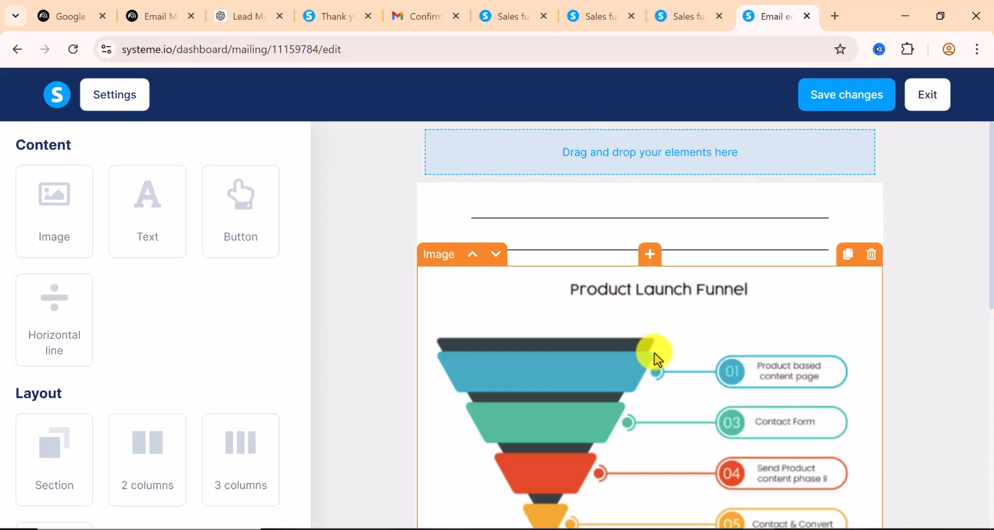
{"action": "scroll", "coordinate": [540, 336], "scroll_direction": "down", "scroll_amount": 5}
{"action": "scroll", "coordinate": [541, 342], "scroll_direction": "down", "scroll_amount": 4}
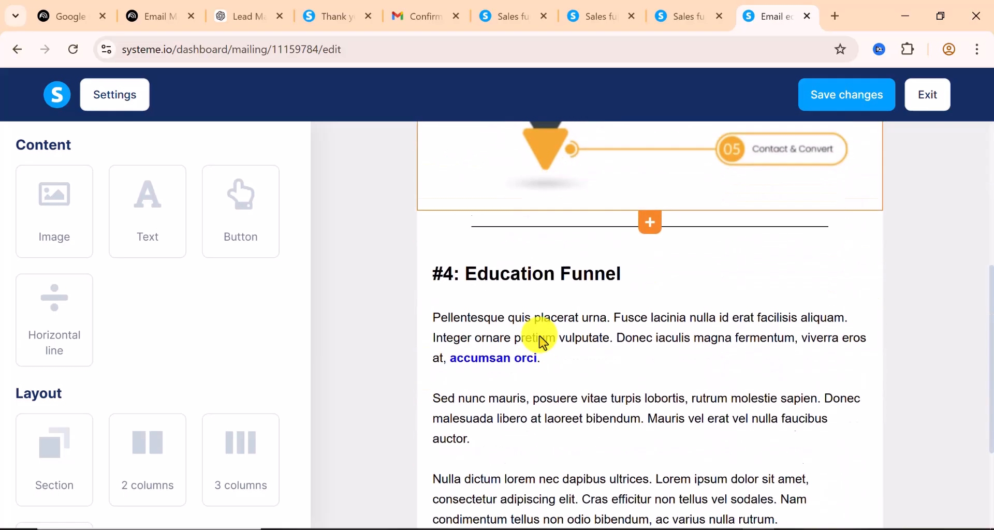
{"action": "scroll", "coordinate": [541, 340], "scroll_direction": "up", "scroll_amount": 1}
{"action": "scroll", "coordinate": [541, 340], "scroll_direction": "down", "scroll_amount": 1}
{"action": "scroll", "coordinate": [538, 337], "scroll_direction": "up", "scroll_amount": 8}
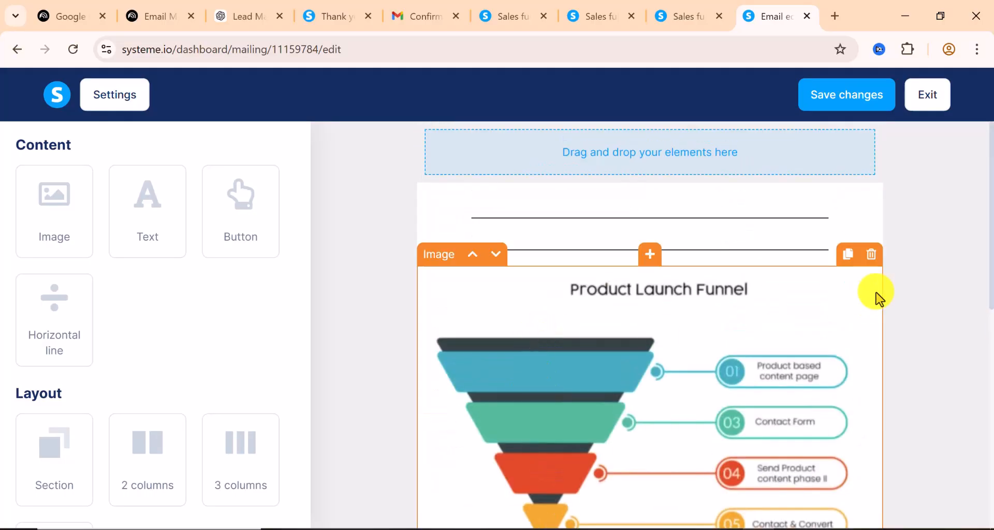
{"action": "left_click", "coordinate": [871, 254]}
{"action": "left_click", "coordinate": [567, 148]}
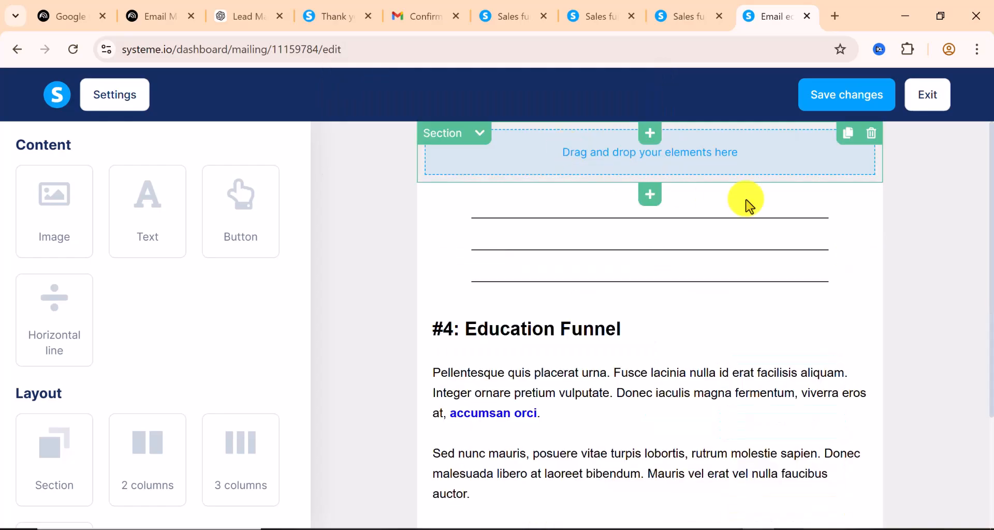
Replace the Education Funnel placeholder text with the pasted Day 1 TikTok welcome email
{"action": "left_click", "coordinate": [611, 326]}
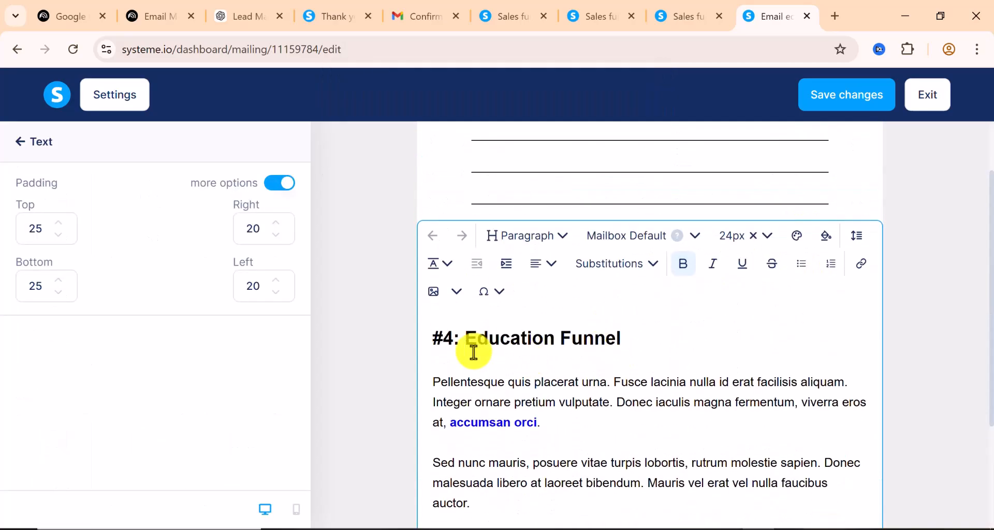
{"action": "triple_click", "coordinate": [489, 383]}
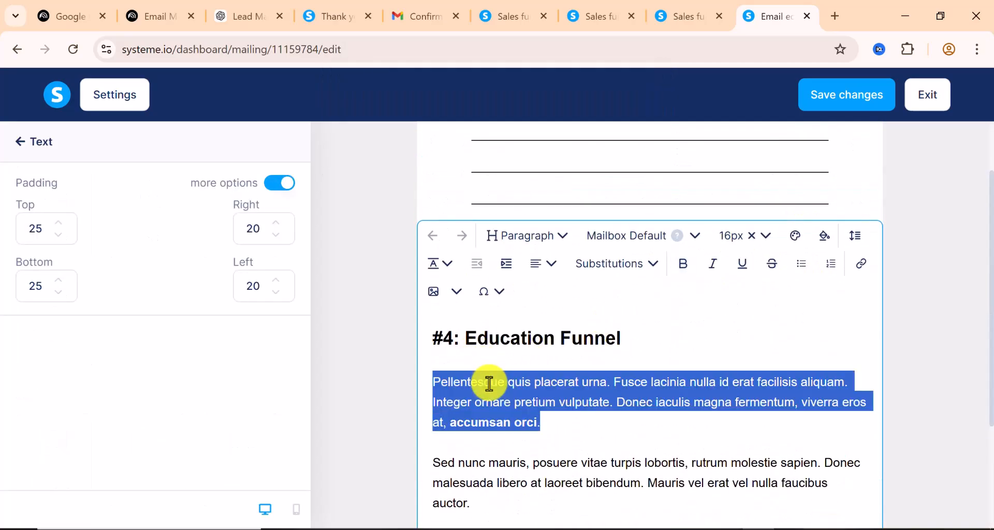
{"action": "right_click", "coordinate": [489, 384]}
{"action": "left_click", "coordinate": [533, 155]}
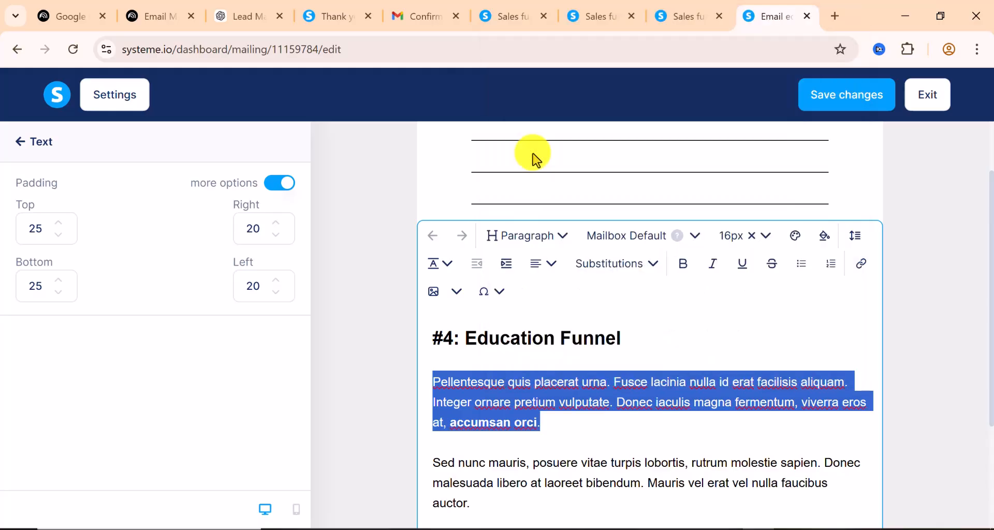
{"action": "right_click", "coordinate": [490, 338]}
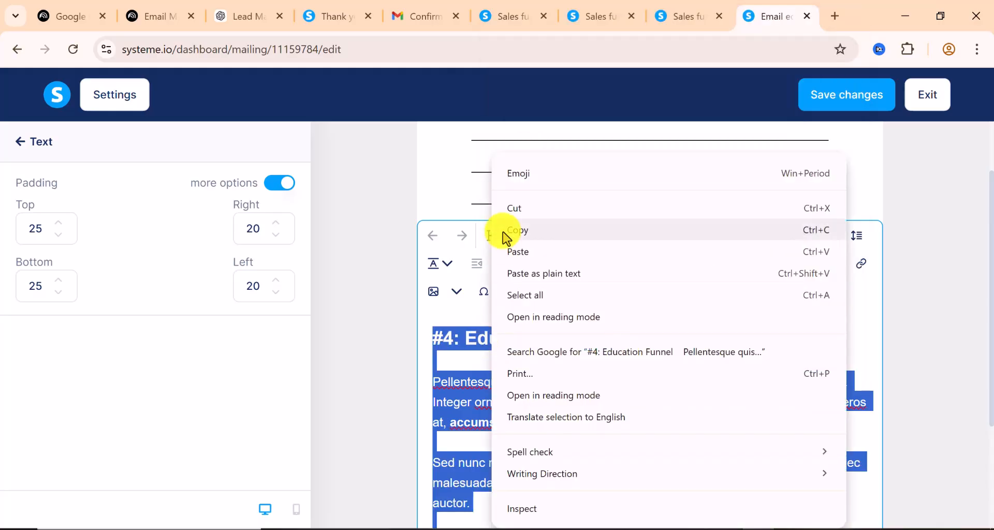
{"action": "left_click", "coordinate": [515, 250]}
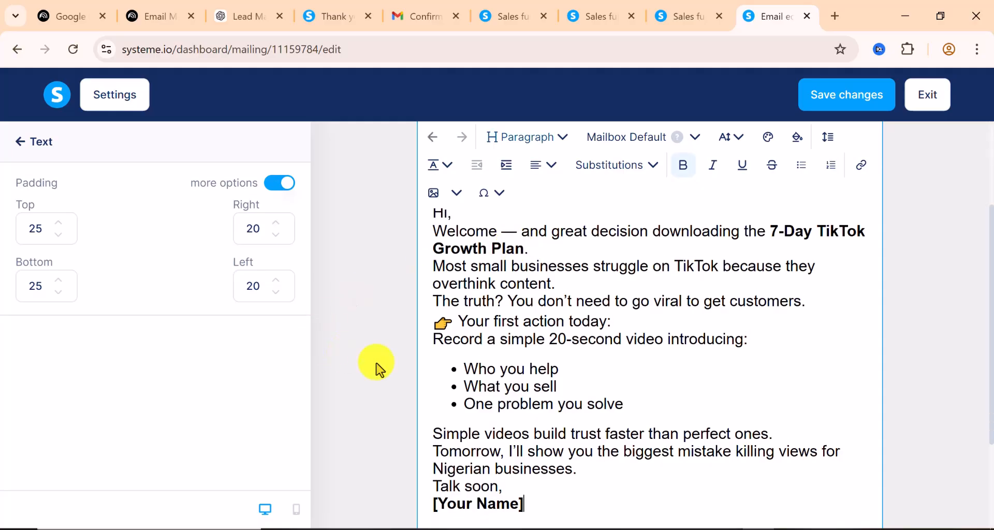
Select the [Your Name] placeholder in the email's sign-off for replacement
{"action": "scroll", "coordinate": [604, 368], "scroll_direction": "up", "scroll_amount": 3}
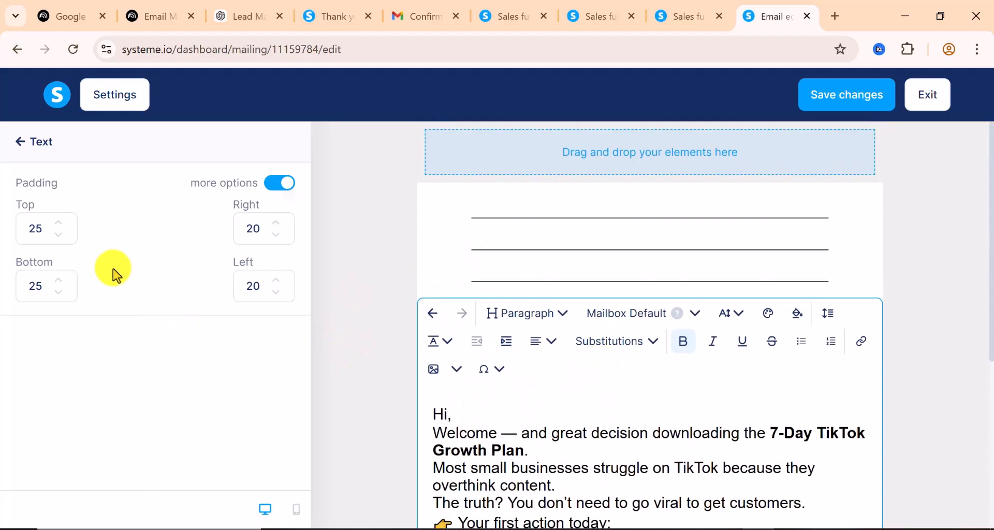
{"action": "triple_click", "coordinate": [598, 430]}
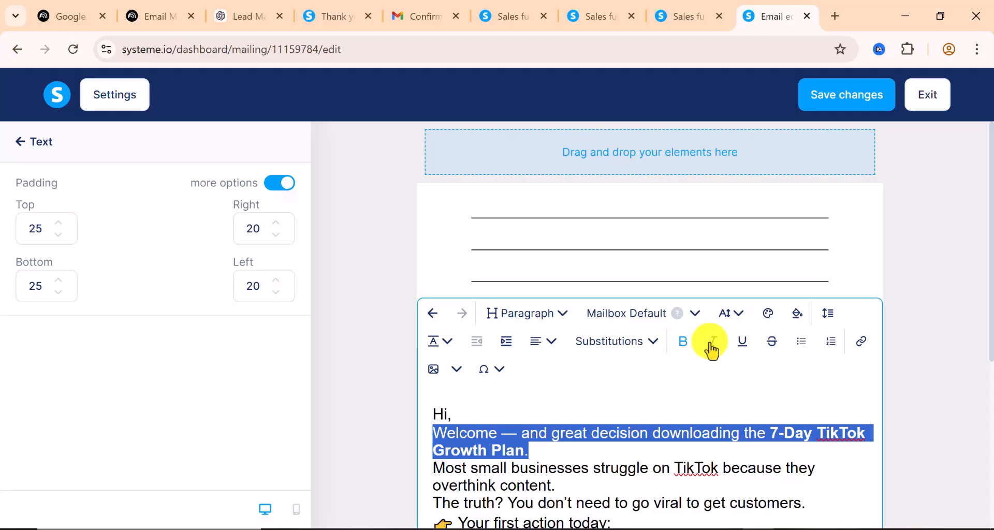
{"action": "scroll", "coordinate": [596, 388], "scroll_direction": "down", "scroll_amount": 5}
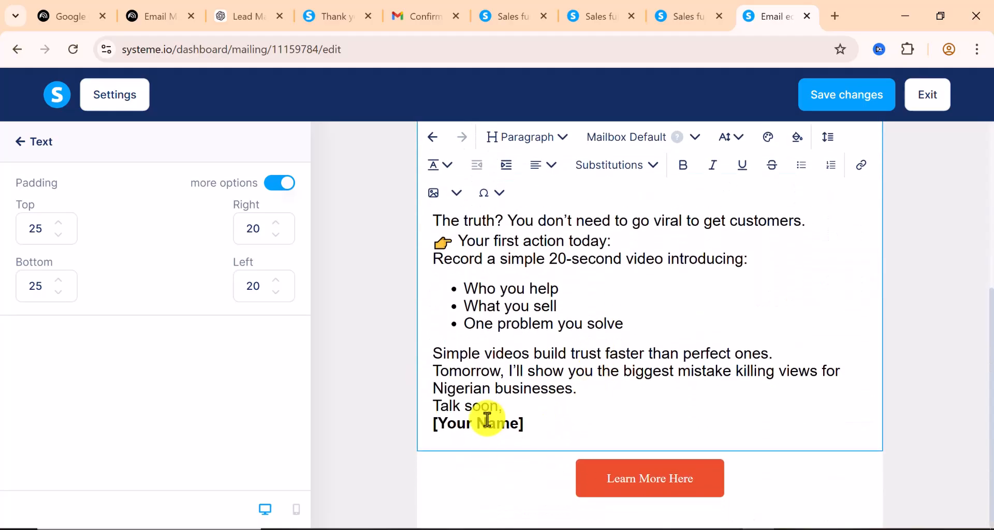
{"action": "triple_click", "coordinate": [487, 419]}
{"action": "left_click", "coordinate": [485, 418]}
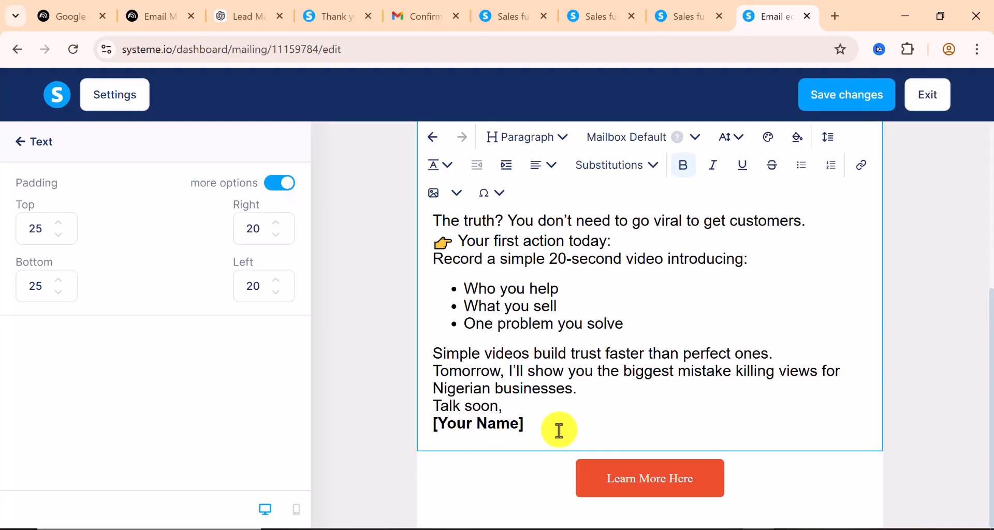
{"action": "left_click_drag", "start_coordinate": [537, 427], "coordinate": [442, 425]}
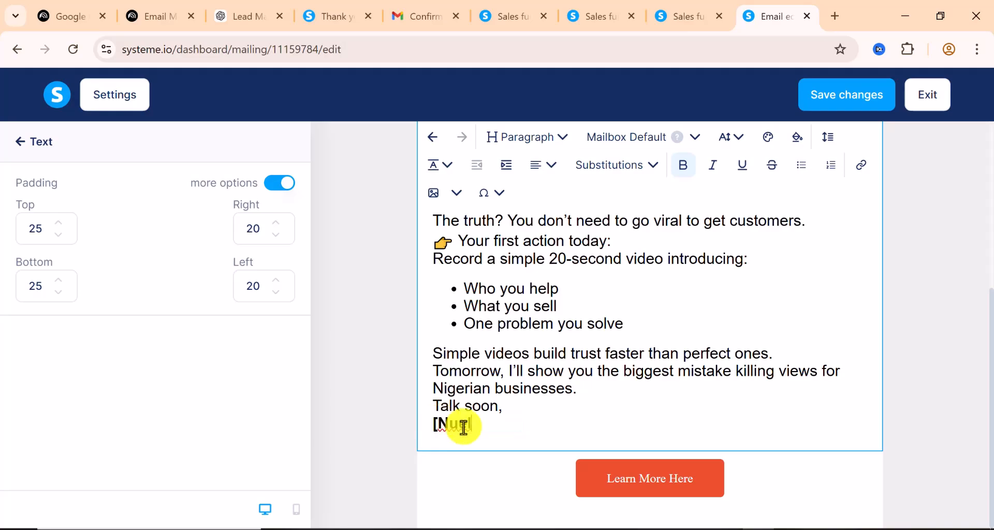
{"action": "scroll", "coordinate": [634, 386], "scroll_direction": "up", "scroll_amount": 4}
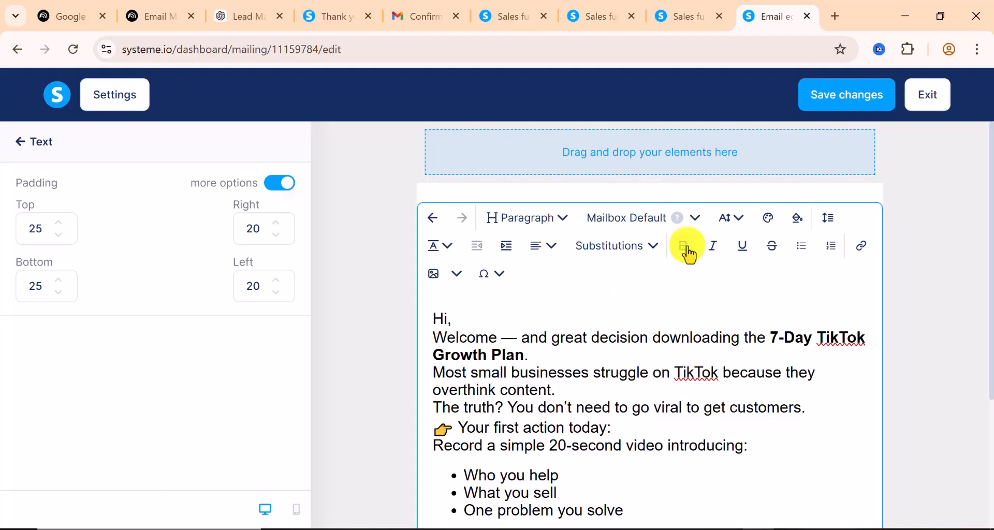
Set the welcome email text to 9px font size and save the email
{"action": "left_click", "coordinate": [734, 226]}
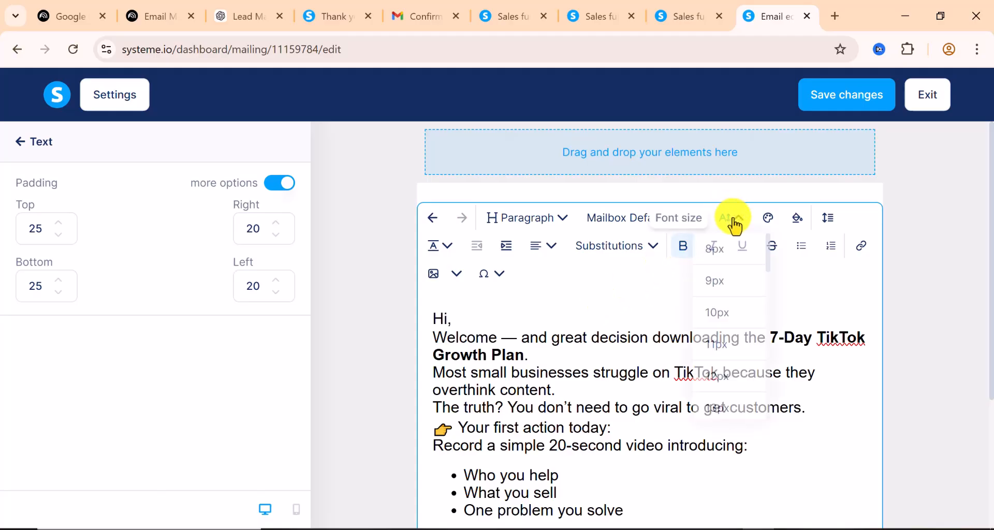
{"action": "left_click", "coordinate": [723, 291]}
{"action": "scroll", "coordinate": [721, 288], "scroll_direction": "down", "scroll_amount": 2}
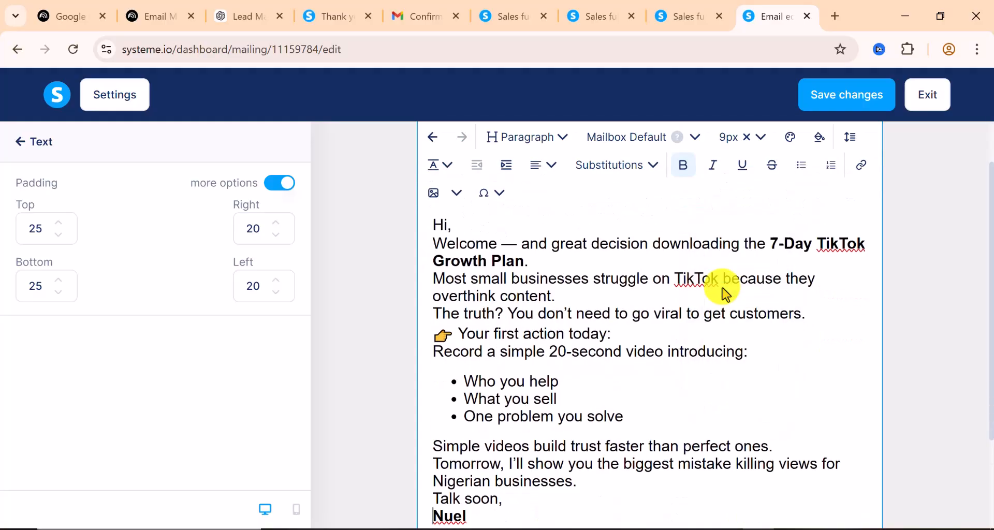
{"action": "scroll", "coordinate": [512, 314], "scroll_direction": "up", "scroll_amount": 2}
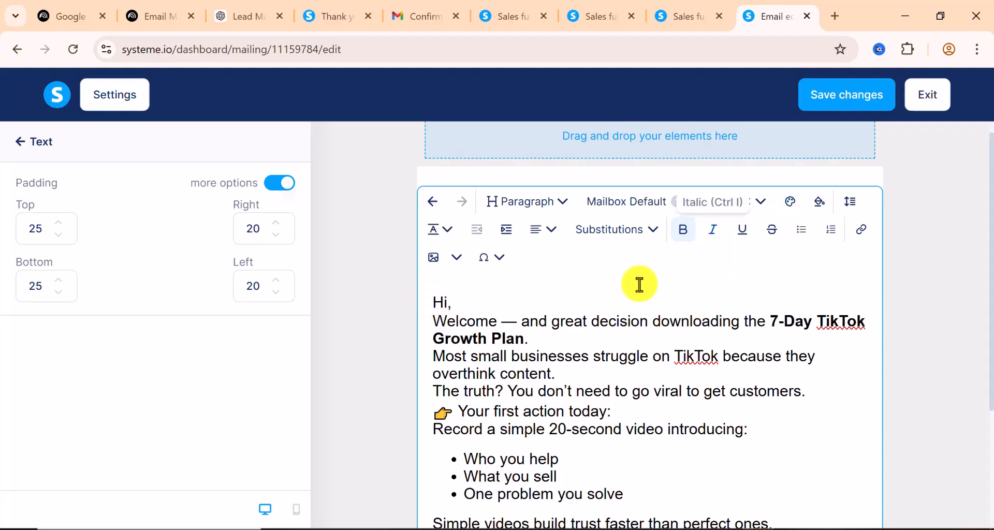
{"action": "scroll", "coordinate": [484, 280], "scroll_direction": "down", "scroll_amount": 3}
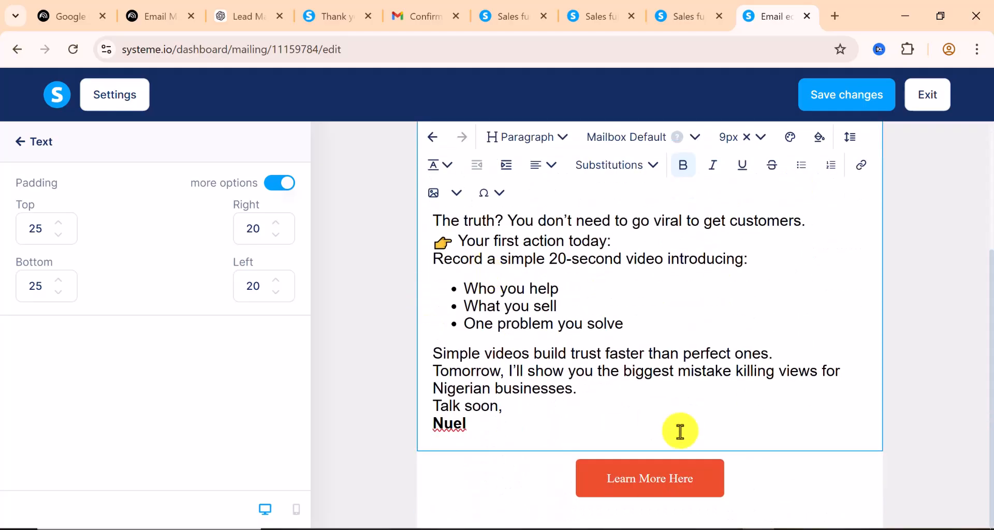
{"action": "scroll", "coordinate": [648, 381], "scroll_direction": "up", "scroll_amount": 3}
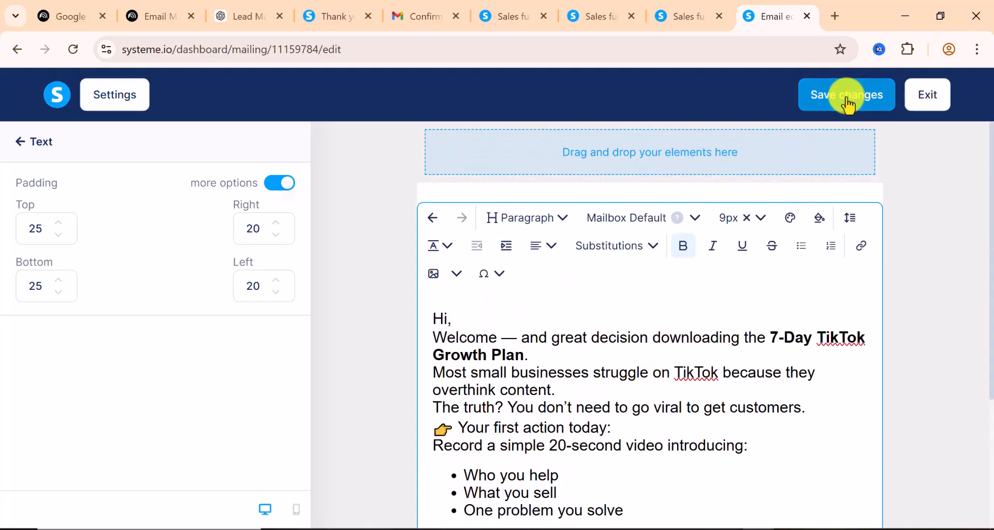
{"action": "left_click", "coordinate": [847, 103]}
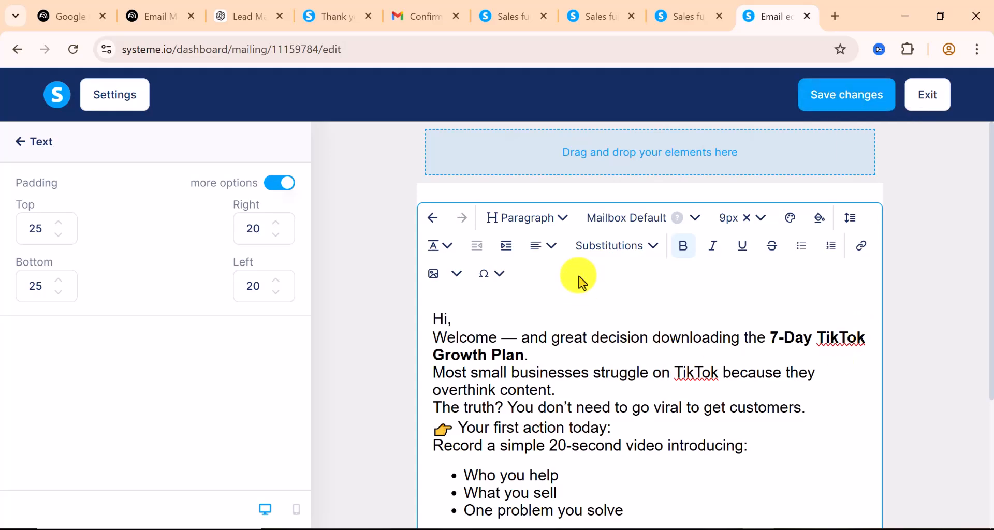
{"action": "scroll", "coordinate": [583, 268], "scroll_direction": "down", "scroll_amount": 2}
Return to the tiktokads Opt-in page's Automation Rules and begin adding a new rule
{"action": "left_click", "coordinate": [690, 21]}
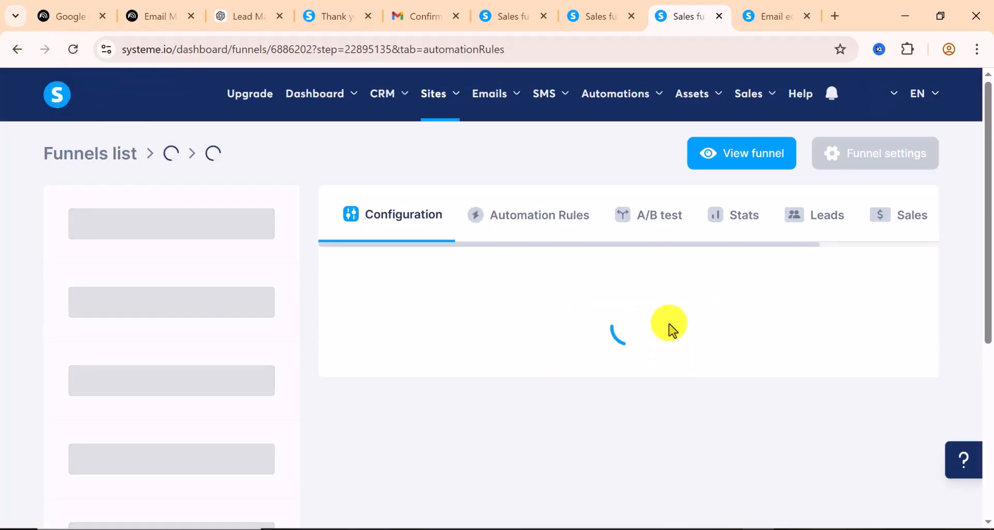
{"action": "scroll", "coordinate": [666, 359], "scroll_direction": "down", "scroll_amount": 2}
{"action": "scroll", "coordinate": [661, 368], "scroll_direction": "up", "scroll_amount": 2}
{"action": "scroll", "coordinate": [761, 321], "scroll_direction": "down", "scroll_amount": 3}
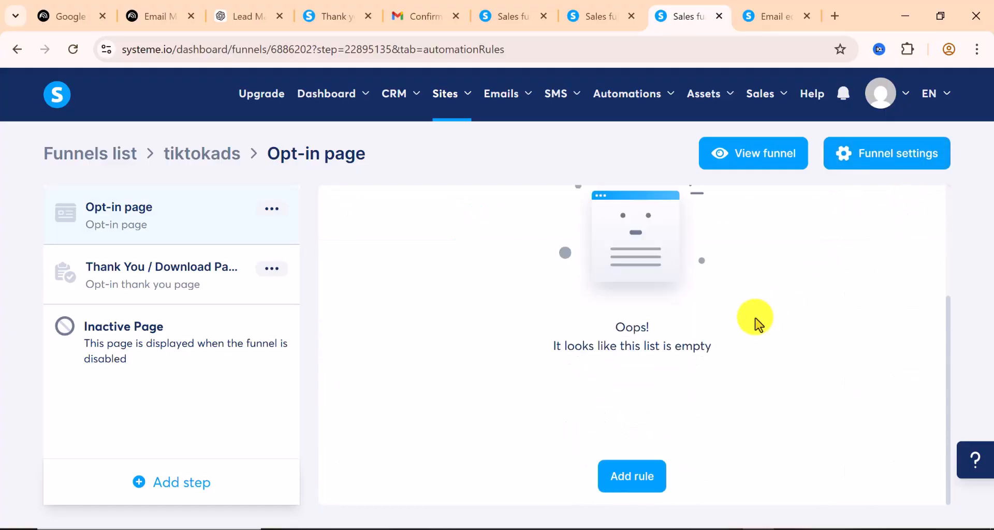
{"action": "left_click", "coordinate": [625, 479]}
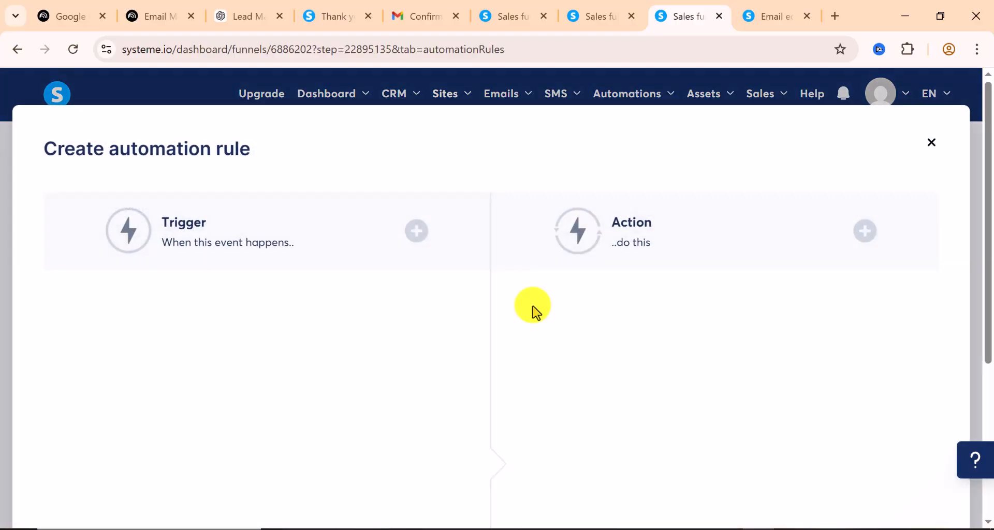
Save a rule: 'Funnel step form subscribed' triggers 'Subscribe to campaign' for Titik asd campaign
{"action": "left_click", "coordinate": [415, 231]}
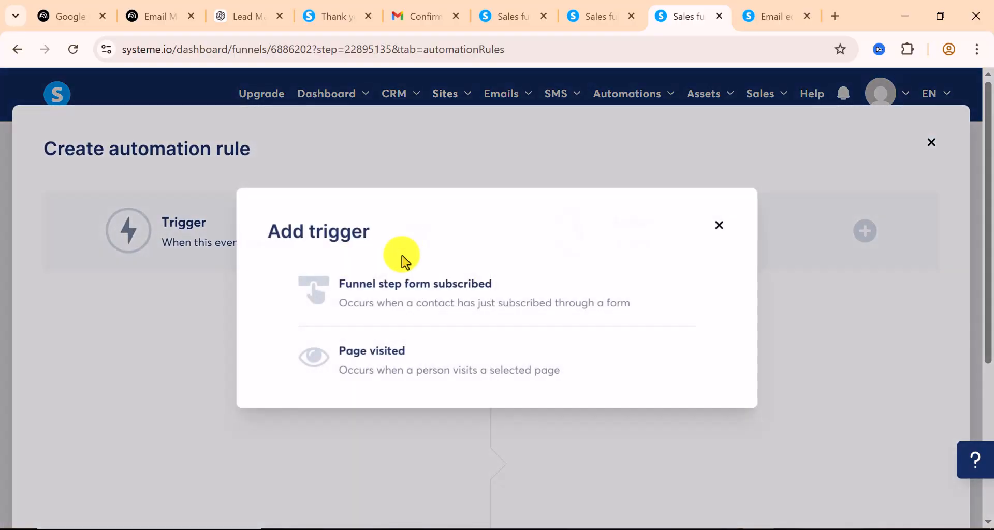
{"action": "left_click", "coordinate": [422, 310]}
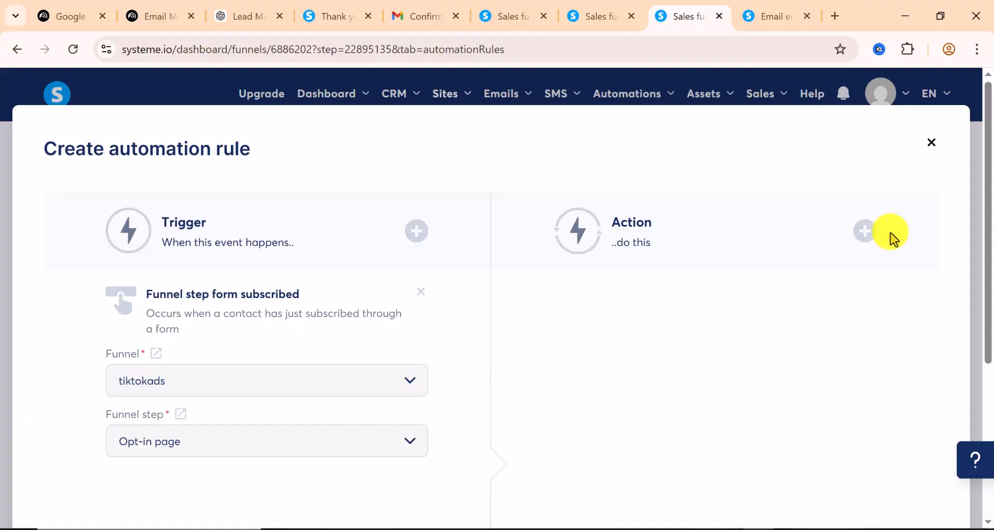
{"action": "left_click", "coordinate": [868, 234]}
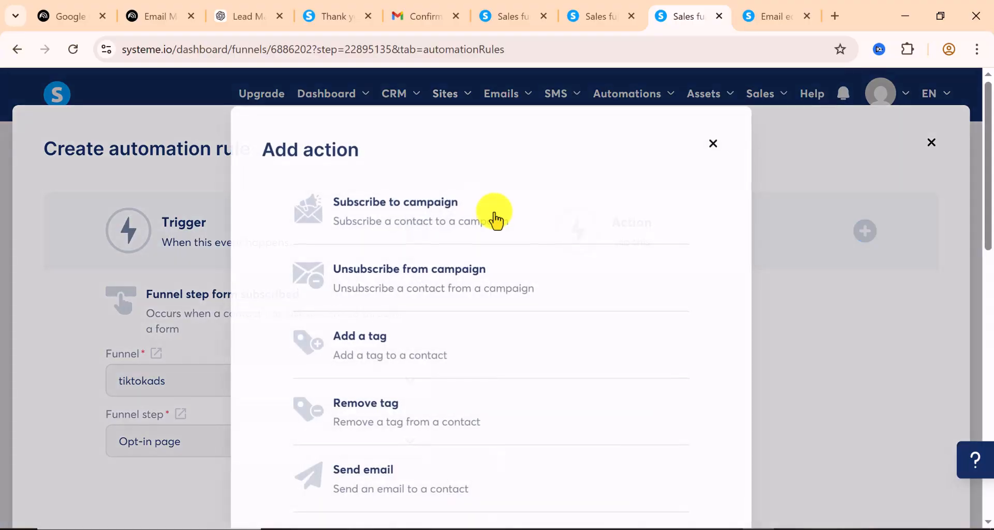
{"action": "left_click", "coordinate": [465, 212]}
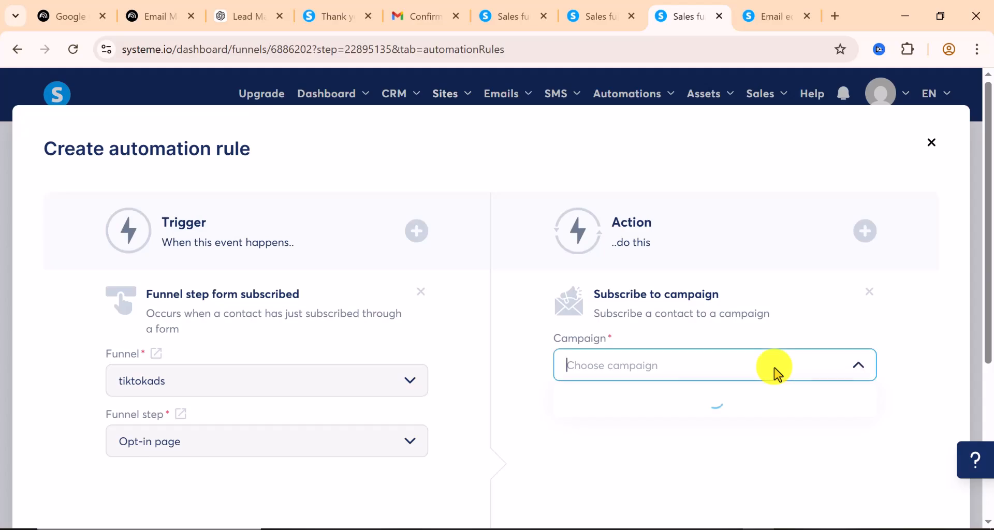
{"action": "left_click", "coordinate": [620, 399]}
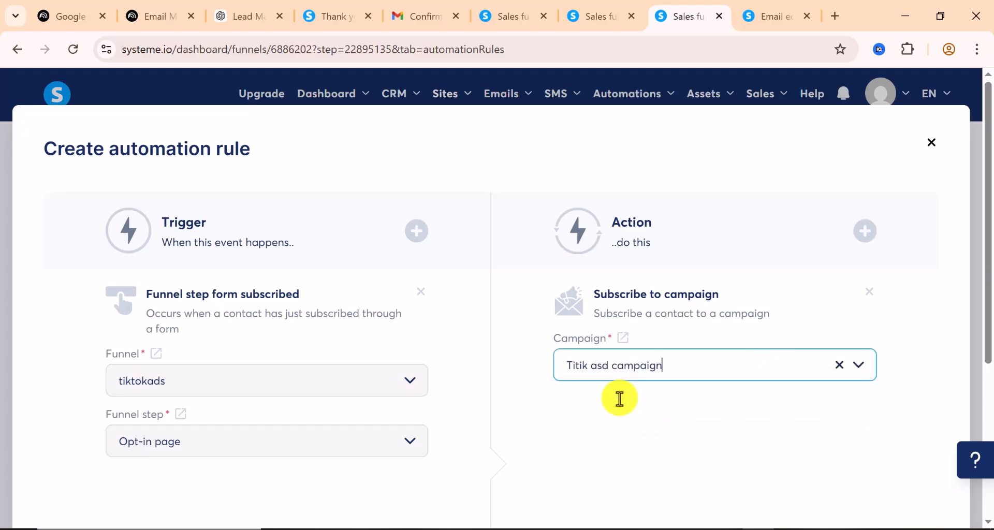
{"action": "scroll", "coordinate": [671, 404], "scroll_direction": "down", "scroll_amount": 5}
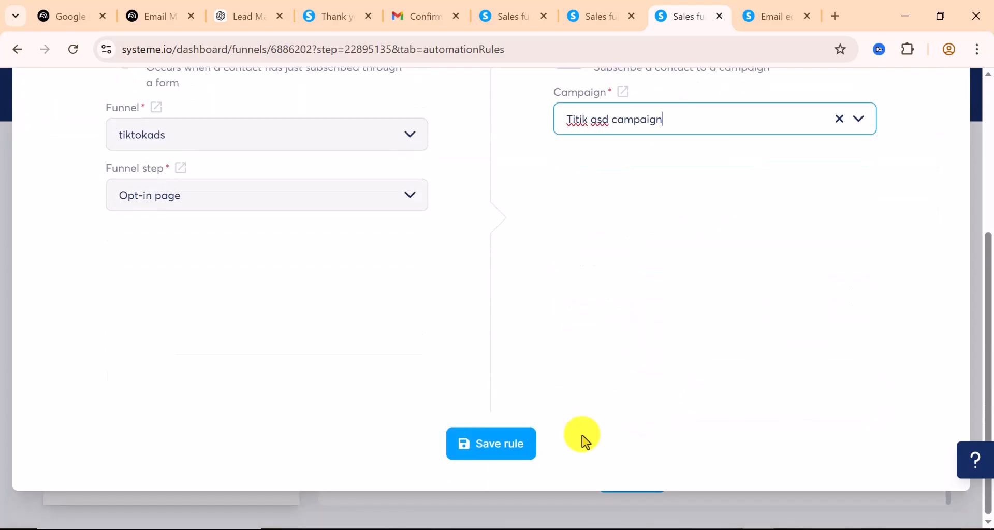
{"action": "left_click", "coordinate": [504, 444]}
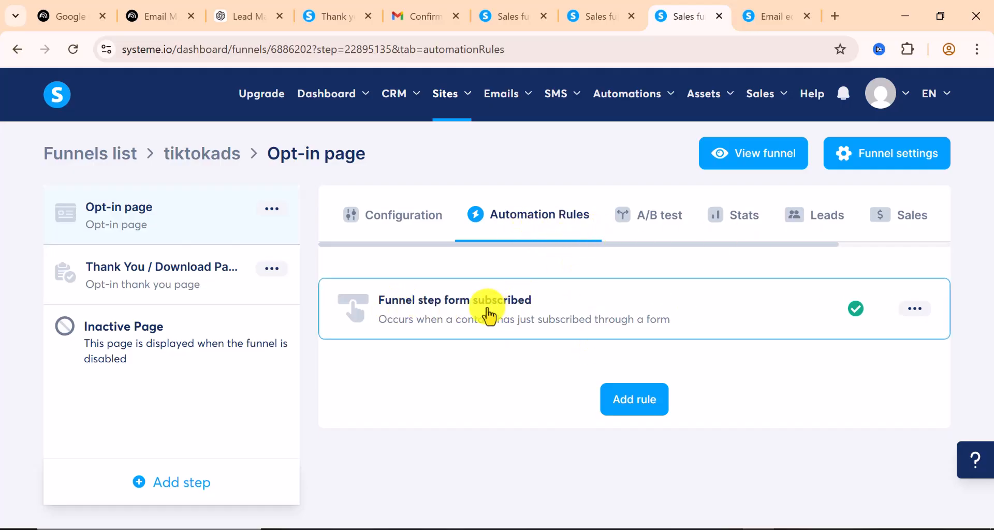
Check the new rule's options menu without changes, then view the Opt-in page's A/B test tab
{"action": "left_click", "coordinate": [915, 309]}
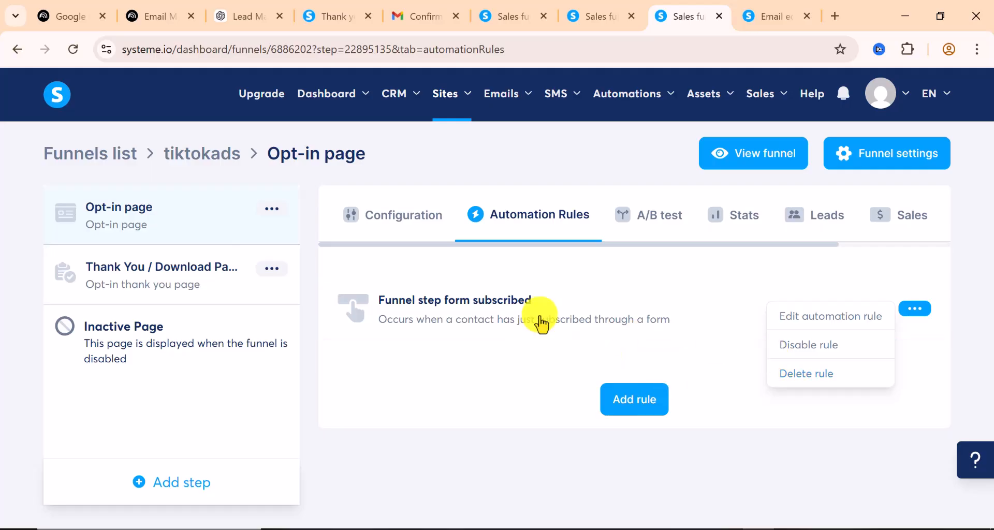
{"action": "left_click", "coordinate": [485, 403]}
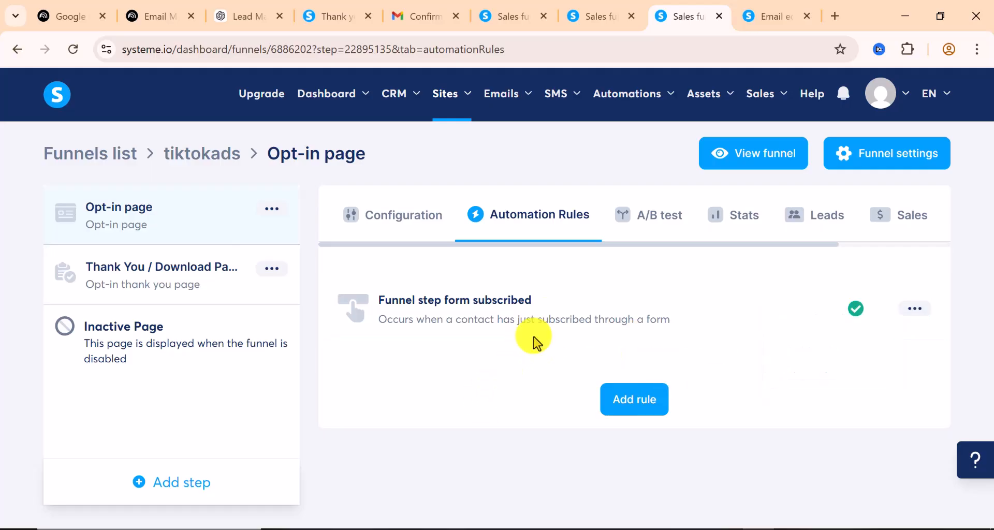
{"action": "left_click", "coordinate": [660, 214]}
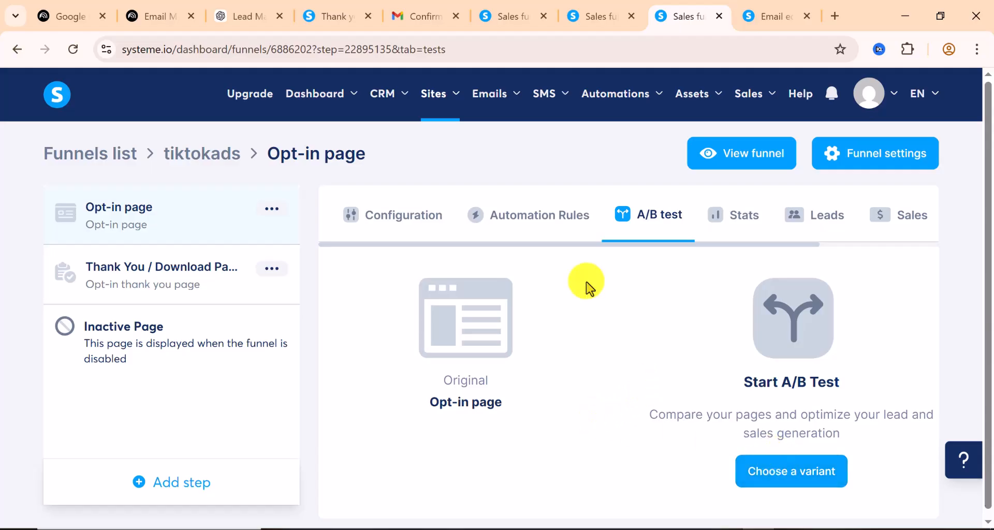
{"action": "scroll", "coordinate": [684, 318], "scroll_direction": "down", "scroll_amount": 1}
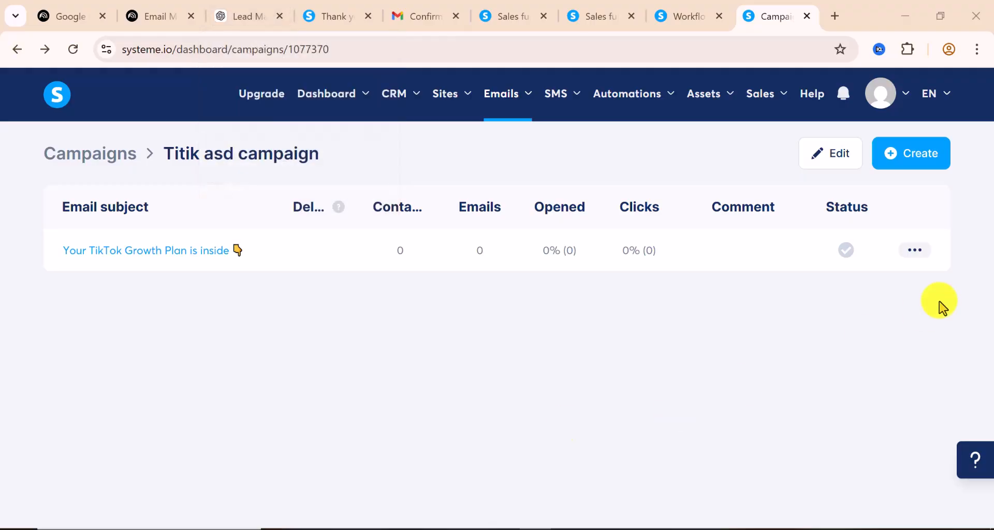
Start activating the TikTok Growth Plan email, keeping a 0-day delay
{"action": "left_click", "coordinate": [916, 251]}
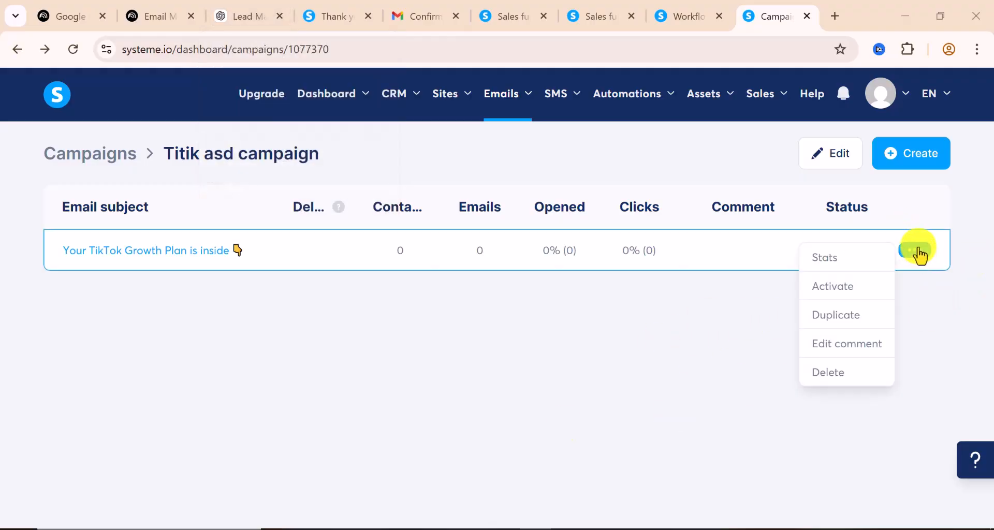
{"action": "left_click", "coordinate": [833, 286]}
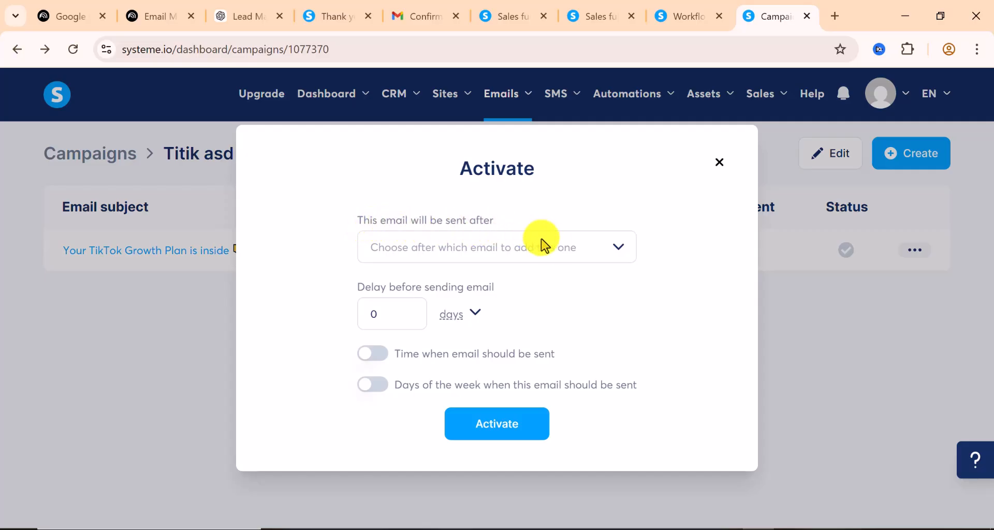
{"action": "left_click", "coordinate": [563, 257]}
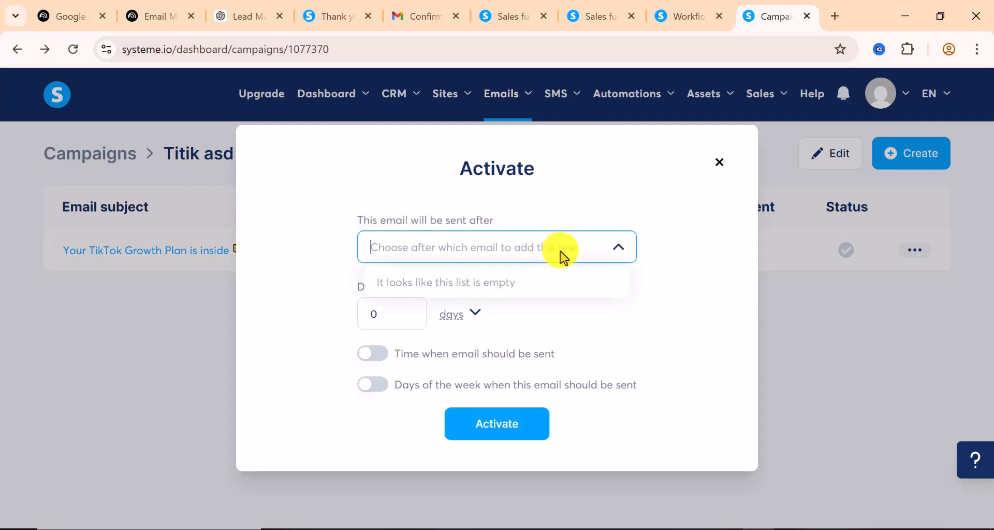
{"action": "left_click", "coordinate": [449, 243]}
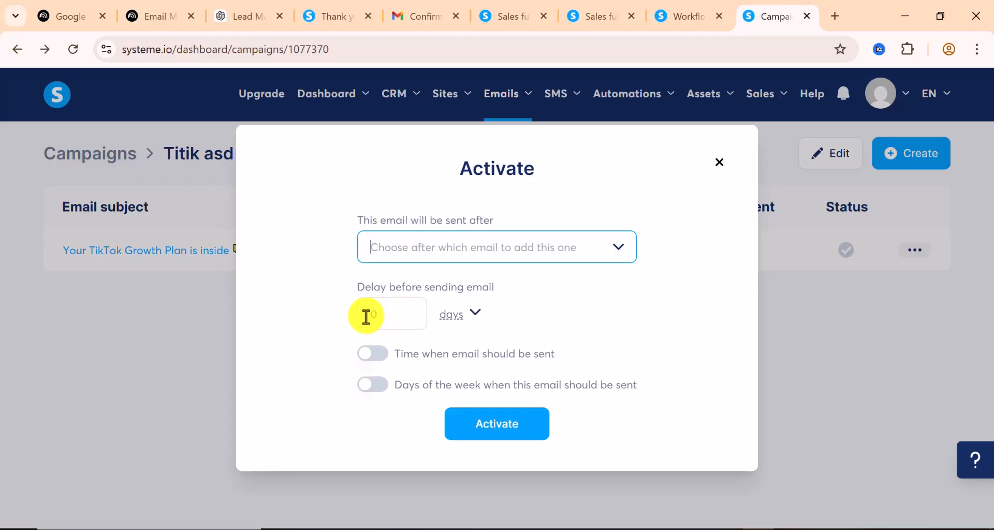
{"action": "left_click", "coordinate": [474, 316]}
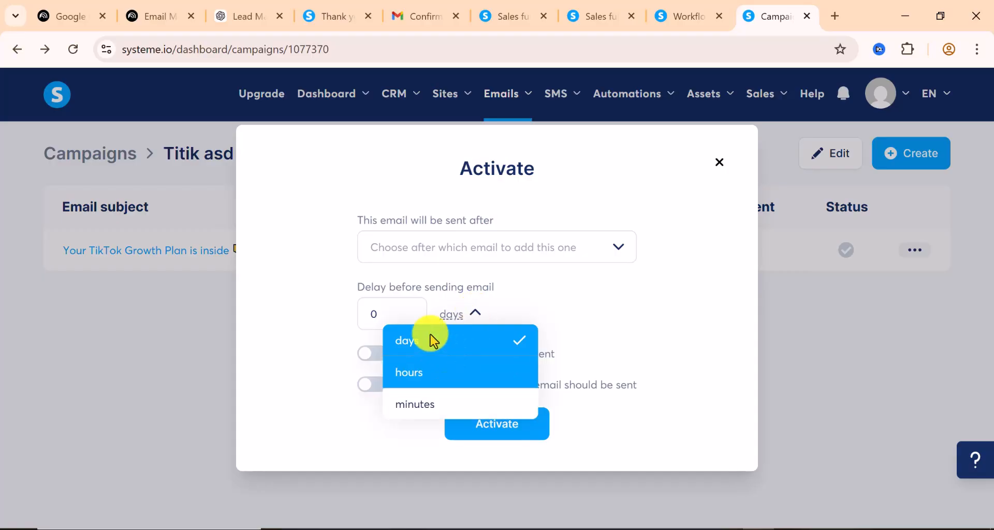
{"action": "left_click", "coordinate": [376, 377]}
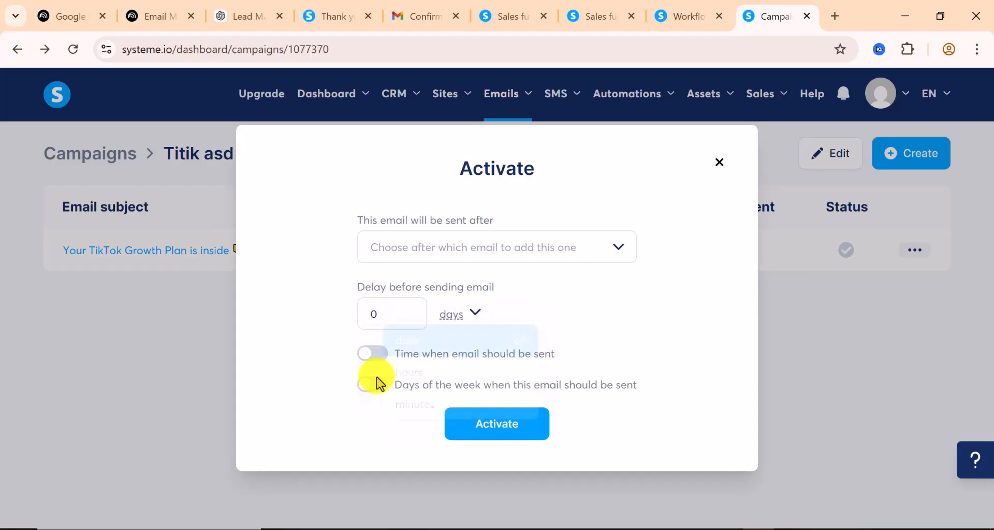
Set the send time to 09:30 AM with no weekday restriction and activate the email
{"action": "left_click", "coordinate": [382, 356]}
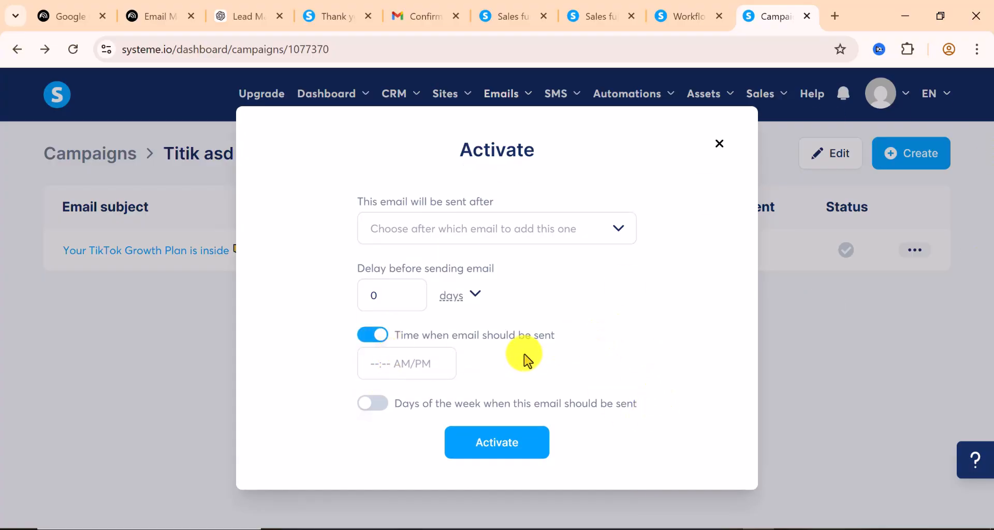
{"action": "left_click", "coordinate": [422, 359]}
{"action": "scroll", "coordinate": [417, 168], "scroll_direction": "down", "scroll_amount": 9}
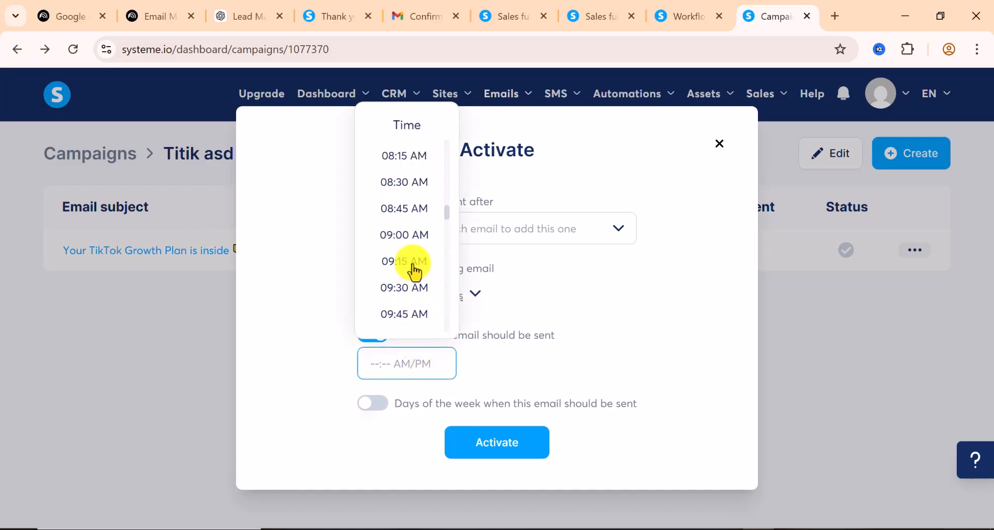
{"action": "left_click", "coordinate": [409, 288]}
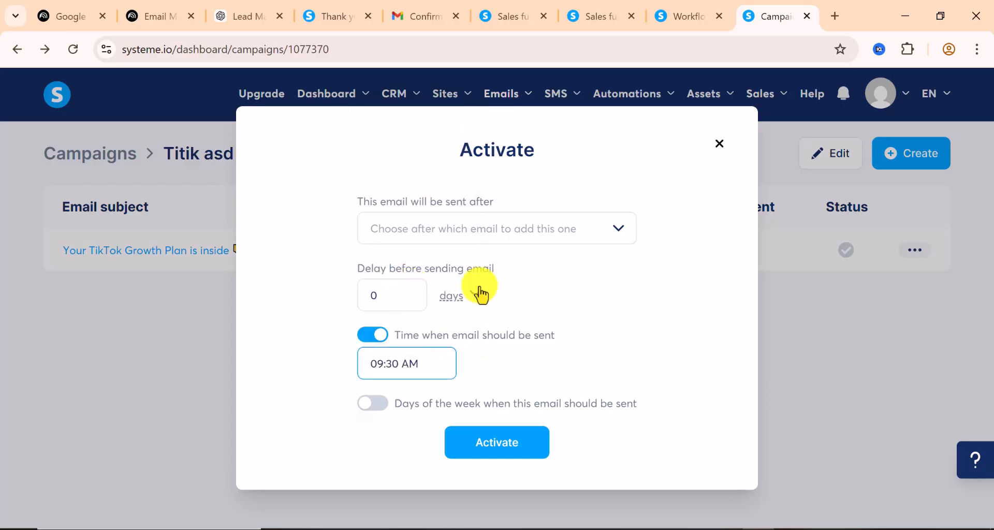
{"action": "left_click", "coordinate": [379, 407]}
{"action": "scroll", "coordinate": [494, 349], "scroll_direction": "down", "scroll_amount": 3}
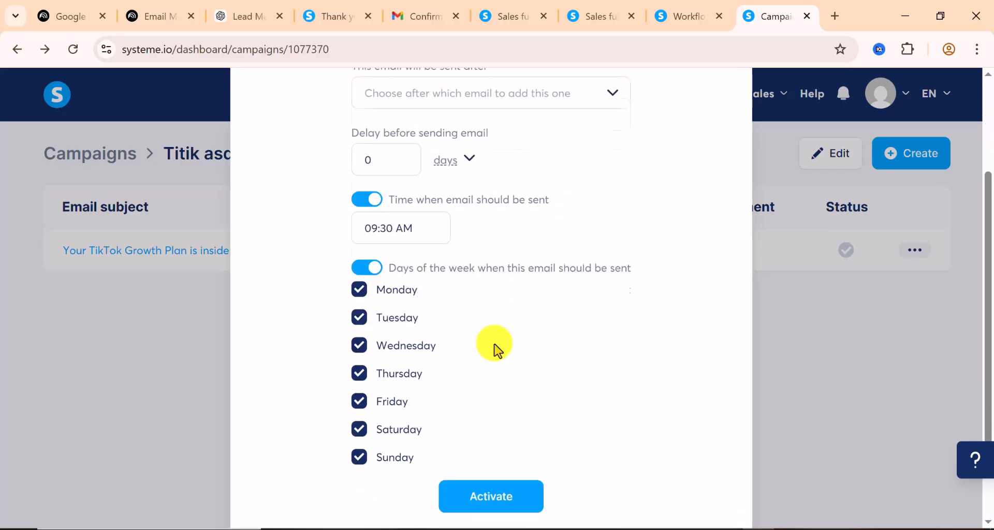
{"action": "scroll", "coordinate": [495, 348], "scroll_direction": "down", "scroll_amount": 1}
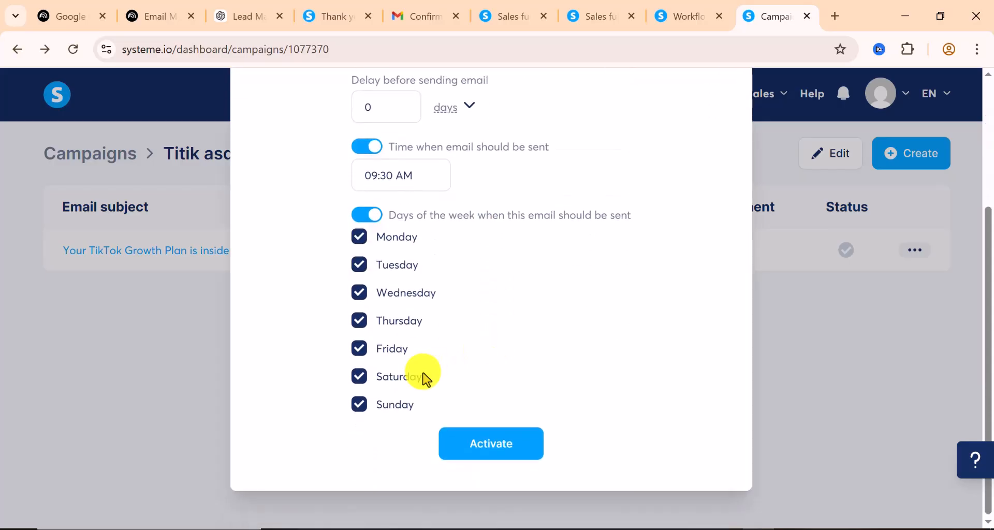
{"action": "scroll", "coordinate": [382, 275], "scroll_direction": "up", "scroll_amount": 2}
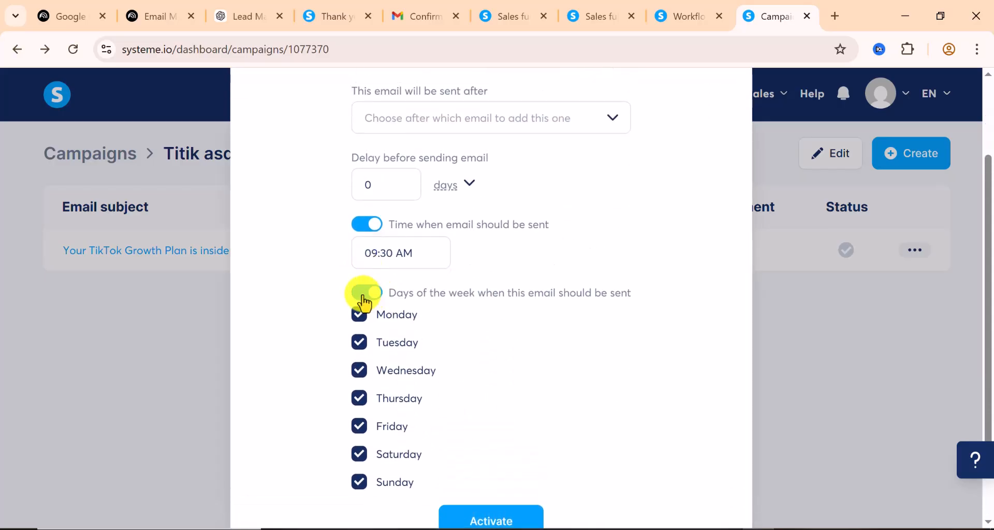
{"action": "left_click", "coordinate": [364, 295]}
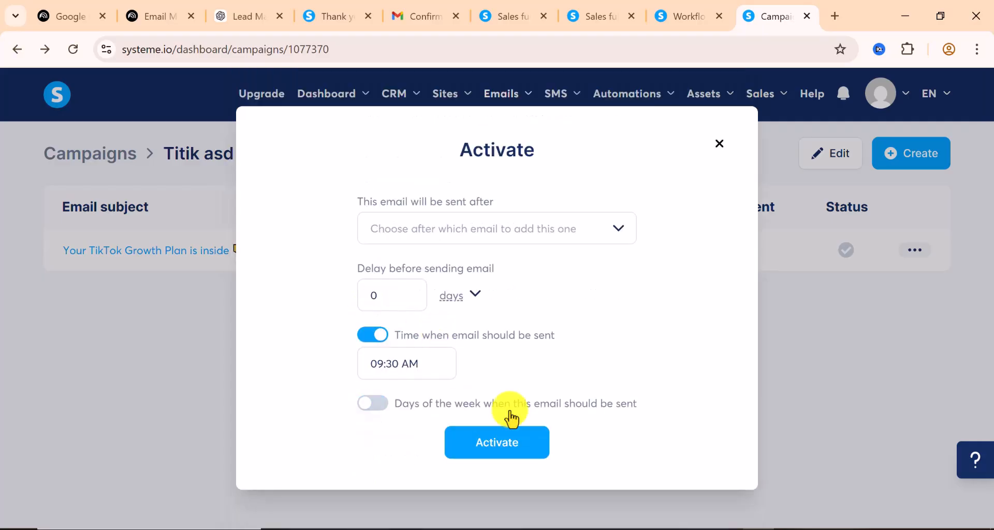
{"action": "left_click", "coordinate": [500, 445]}
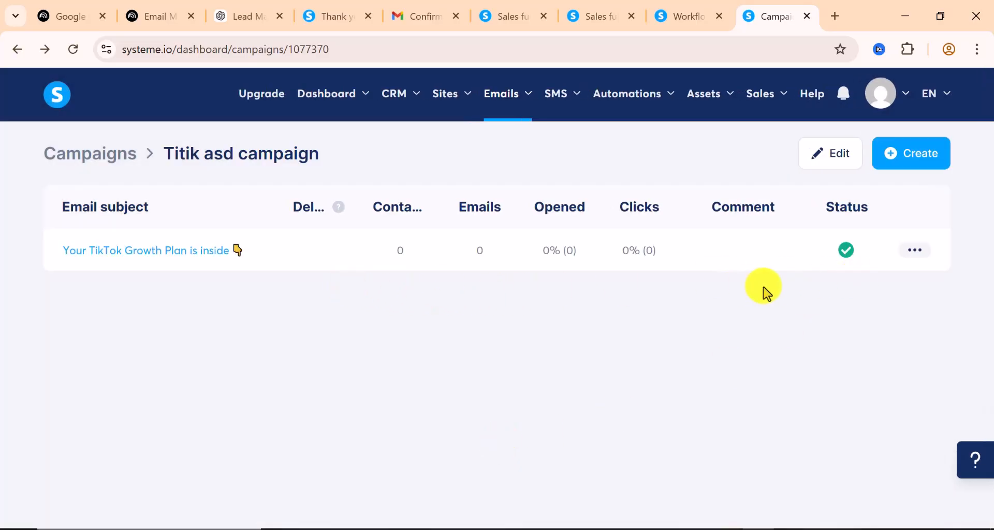
Open the activated TikTok Growth Plan email in the editor
{"action": "left_click", "coordinate": [906, 254]}
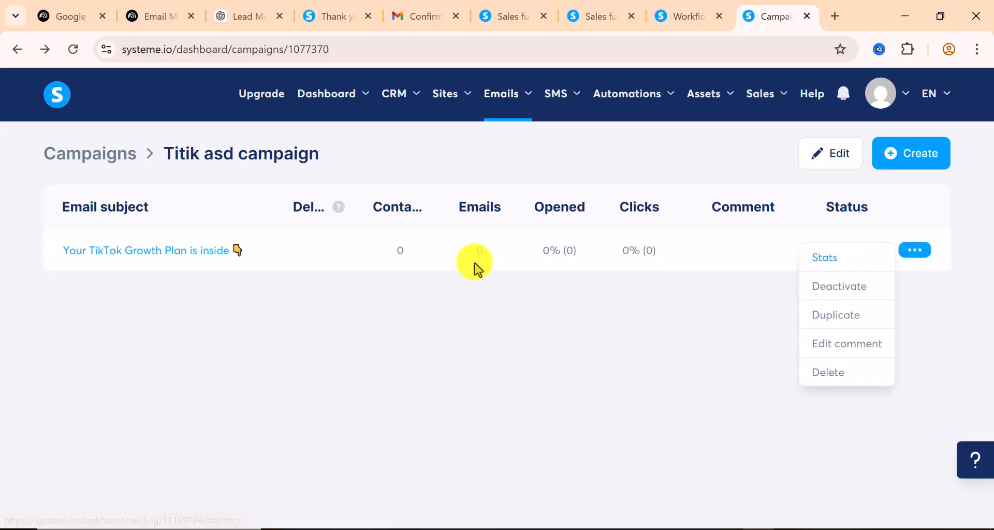
{"action": "left_click", "coordinate": [168, 252]}
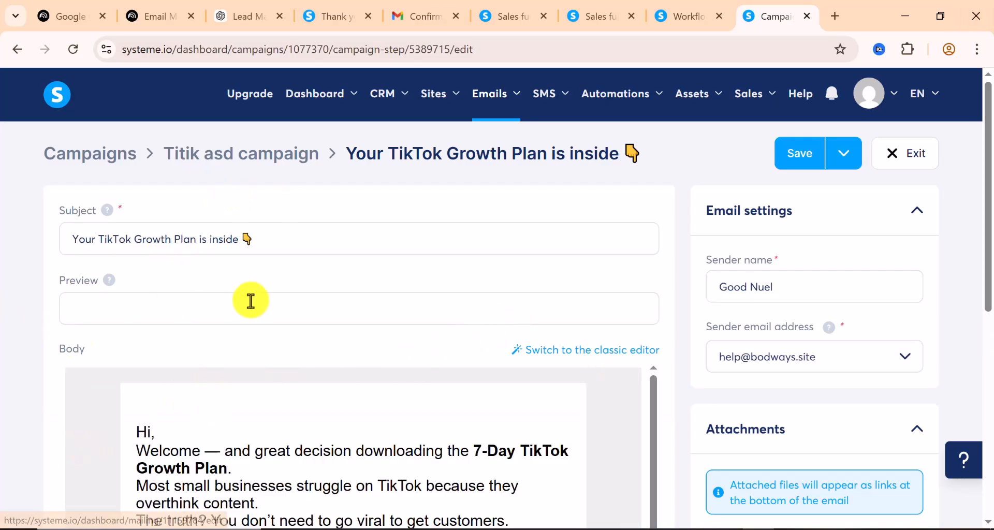
{"action": "scroll", "coordinate": [247, 303], "scroll_direction": "down", "scroll_amount": 3}
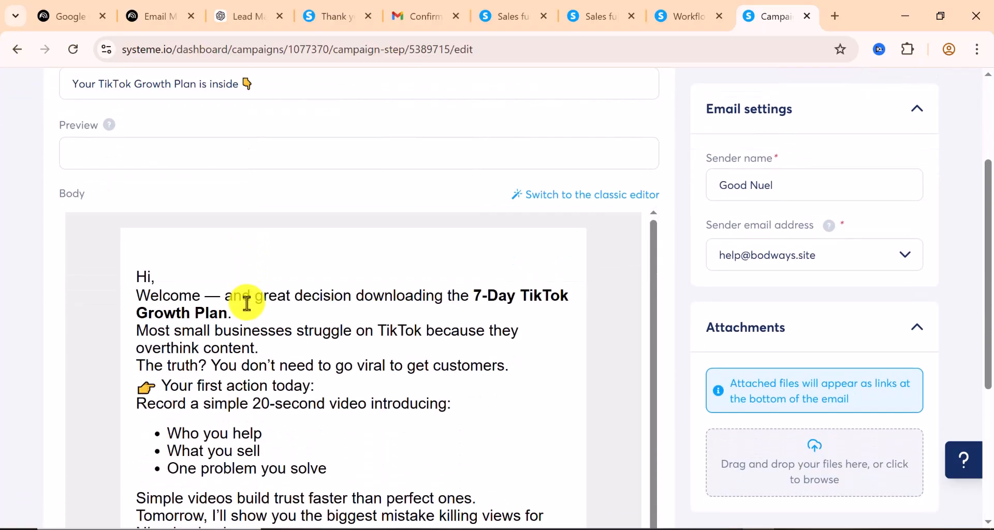
{"action": "scroll", "coordinate": [678, 402], "scroll_direction": "down", "scroll_amount": 5}
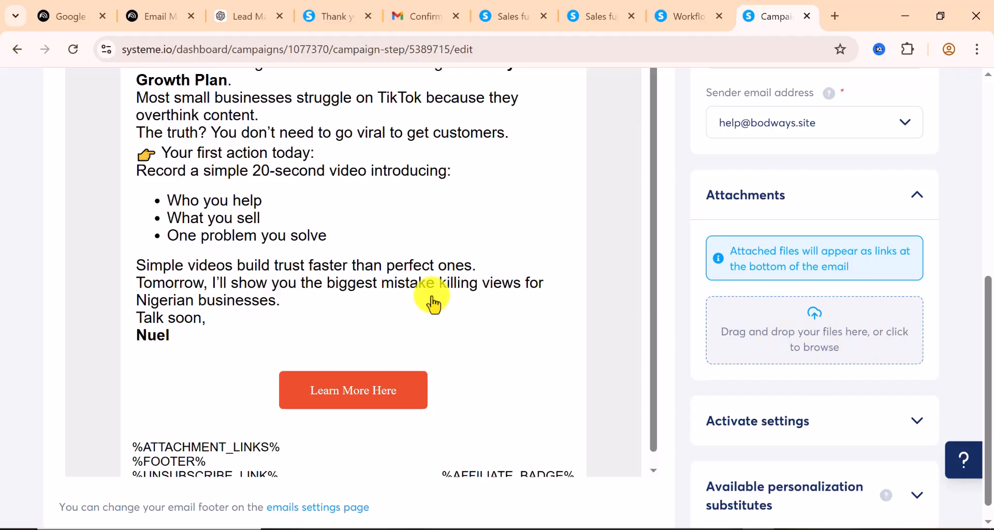
{"action": "scroll", "coordinate": [910, 395], "scroll_direction": "down", "scroll_amount": 1}
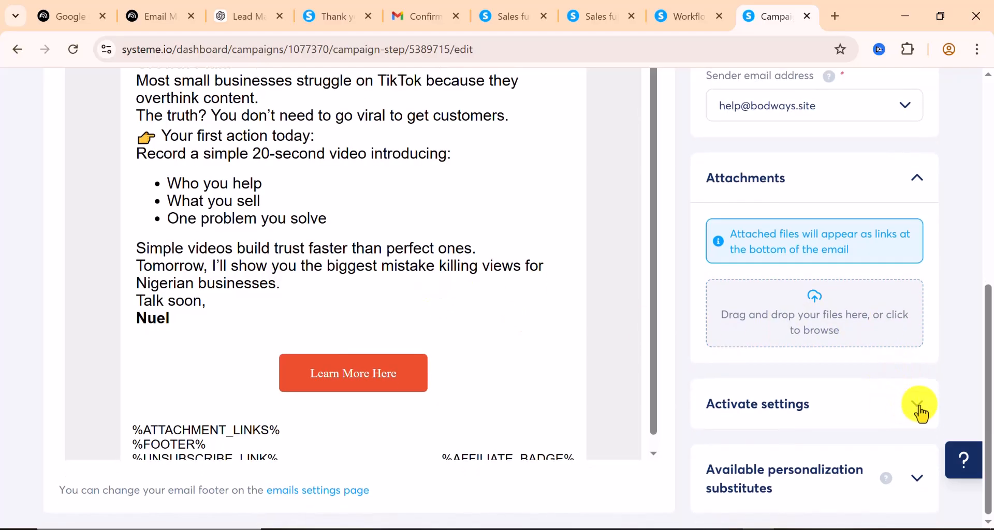
Expand the Activate settings and the personalization substitutes list and review them
{"action": "left_click", "coordinate": [919, 405]}
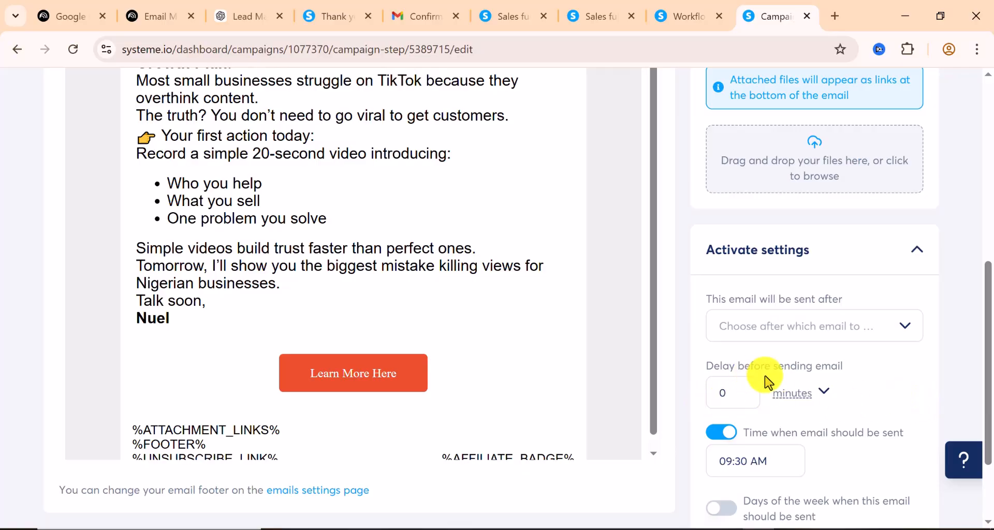
{"action": "scroll", "coordinate": [765, 380], "scroll_direction": "down", "scroll_amount": 2}
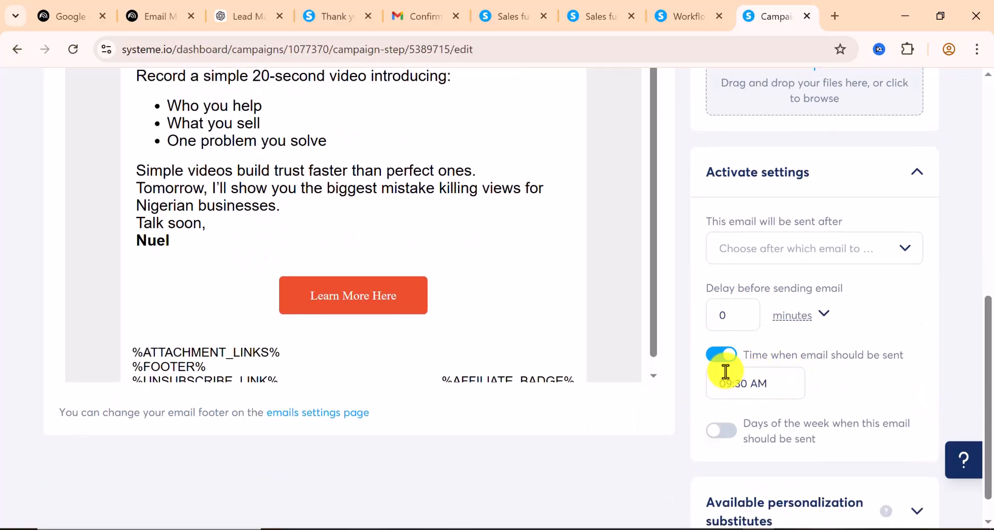
{"action": "scroll", "coordinate": [771, 365], "scroll_direction": "down", "scroll_amount": 1}
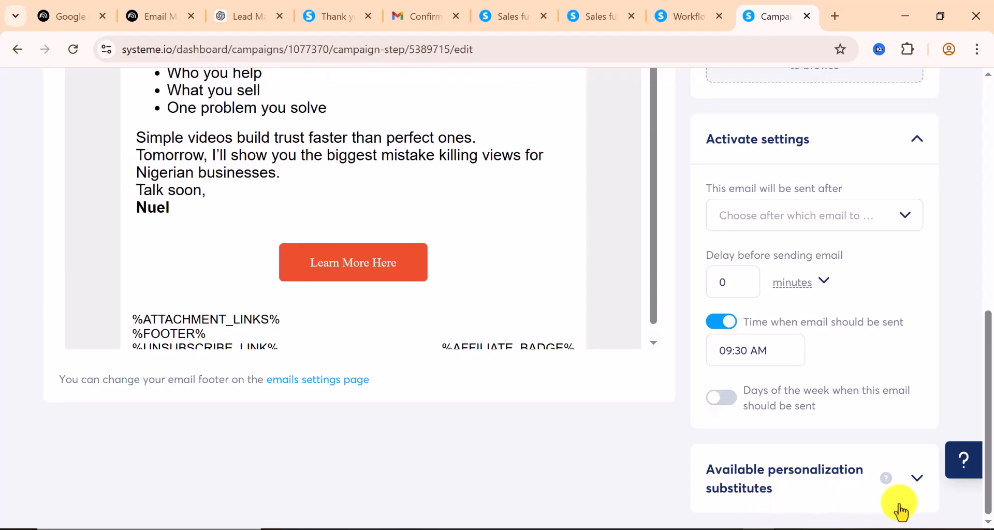
{"action": "left_click", "coordinate": [912, 487]}
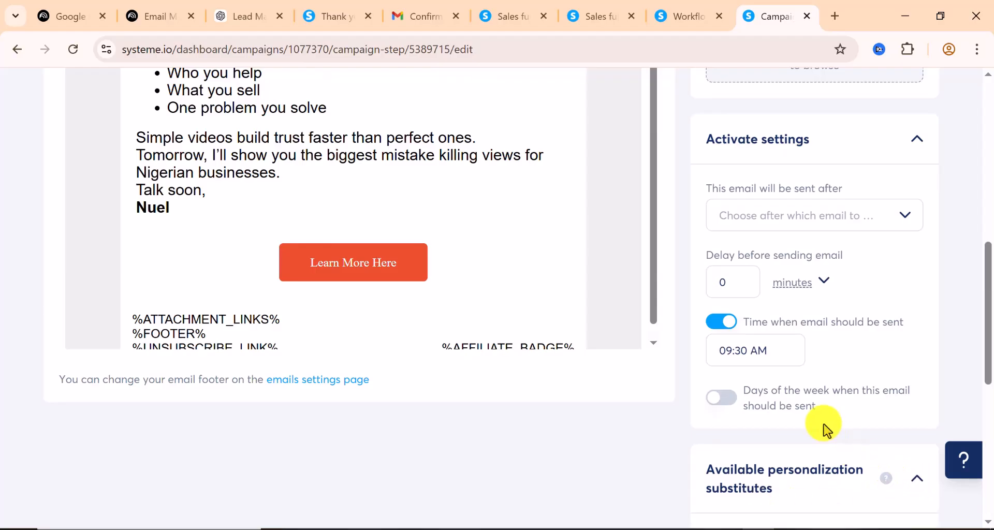
{"action": "scroll", "coordinate": [810, 448], "scroll_direction": "down", "scroll_amount": 3}
{"action": "scroll", "coordinate": [802, 453], "scroll_direction": "up", "scroll_amount": 2}
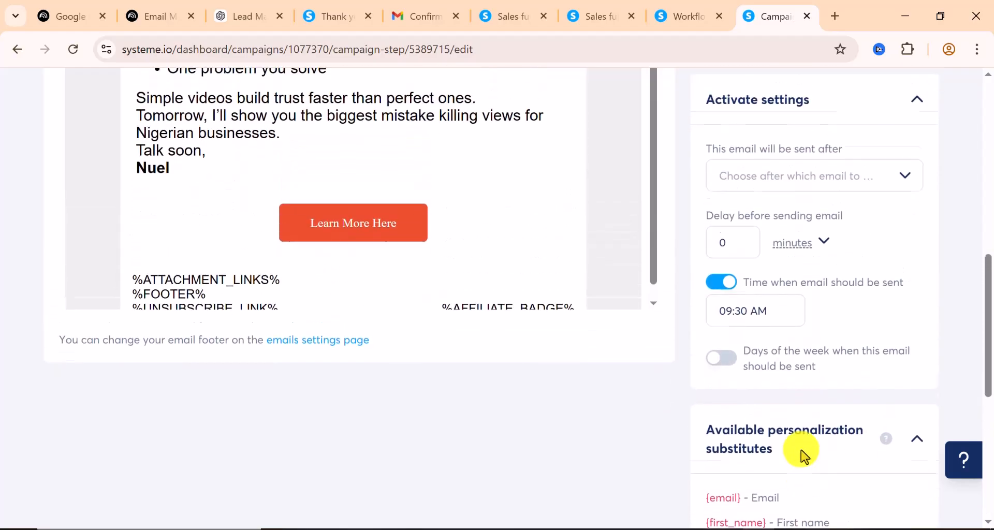
{"action": "scroll", "coordinate": [802, 446], "scroll_direction": "down", "scroll_amount": 5}
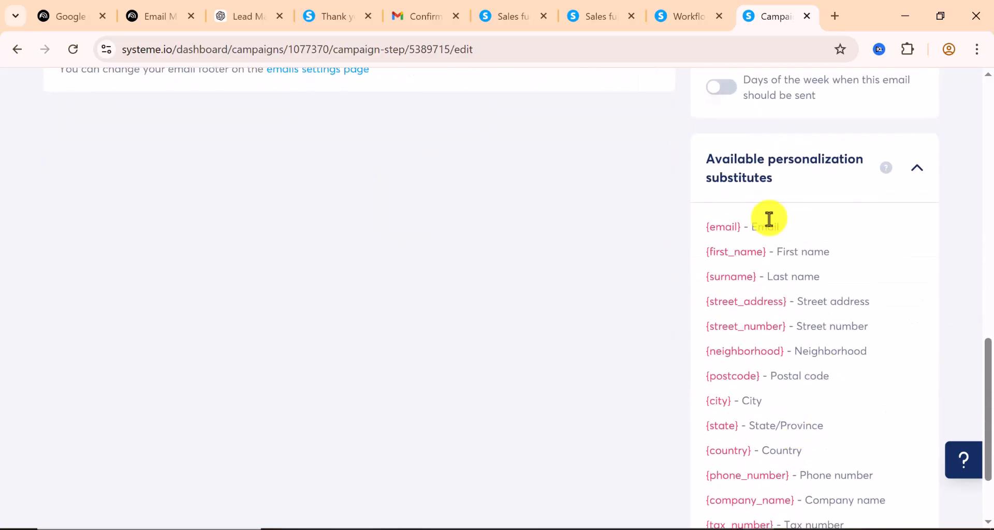
{"action": "scroll", "coordinate": [765, 399], "scroll_direction": "up", "scroll_amount": 3}
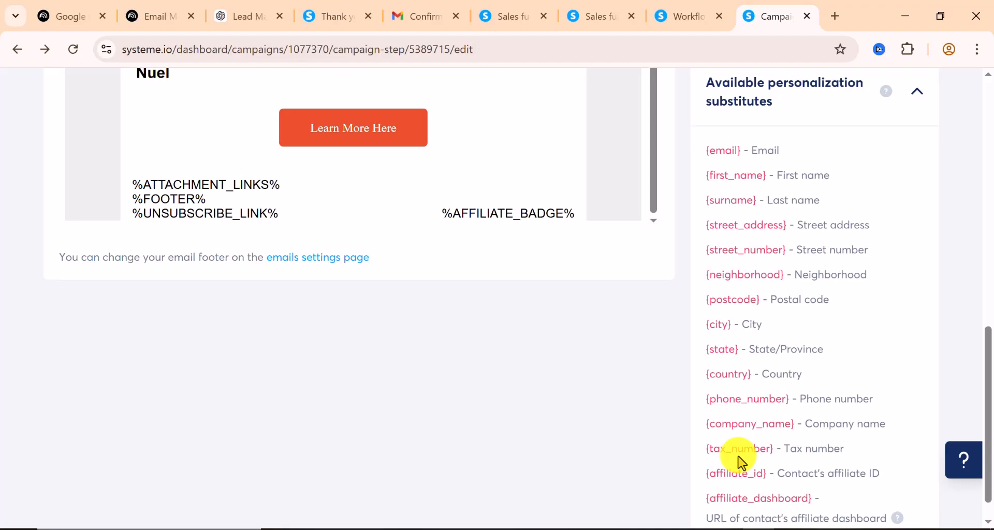
{"action": "scroll", "coordinate": [738, 456], "scroll_direction": "up", "scroll_amount": 3}
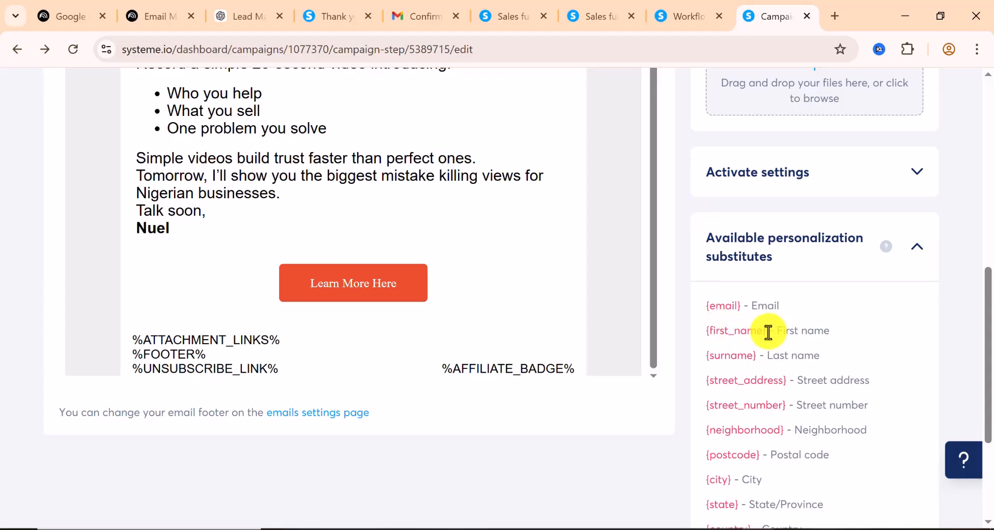
{"action": "scroll", "coordinate": [378, 220], "scroll_direction": "up", "scroll_amount": 1}
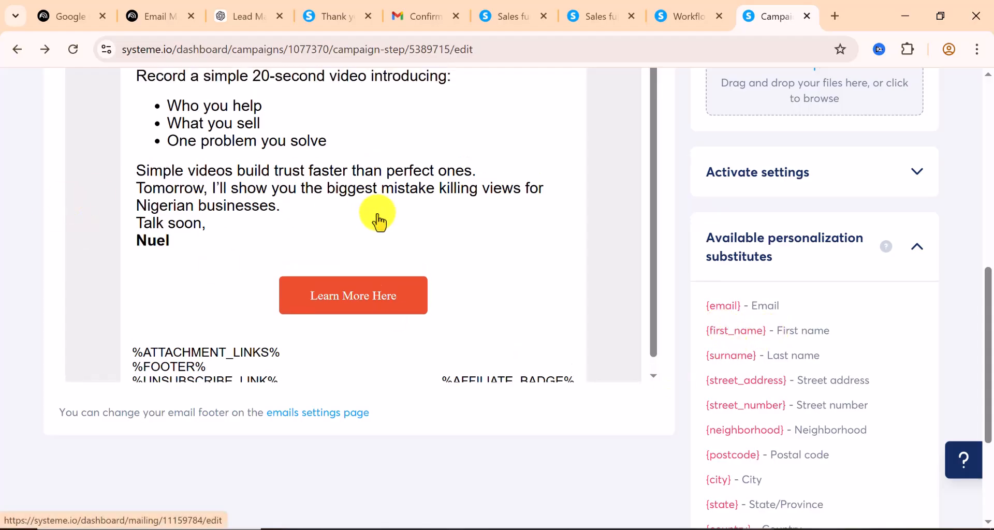
{"action": "scroll", "coordinate": [378, 220], "scroll_direction": "down", "scroll_amount": 1}
{"action": "scroll", "coordinate": [377, 217], "scroll_direction": "up", "scroll_amount": 1}
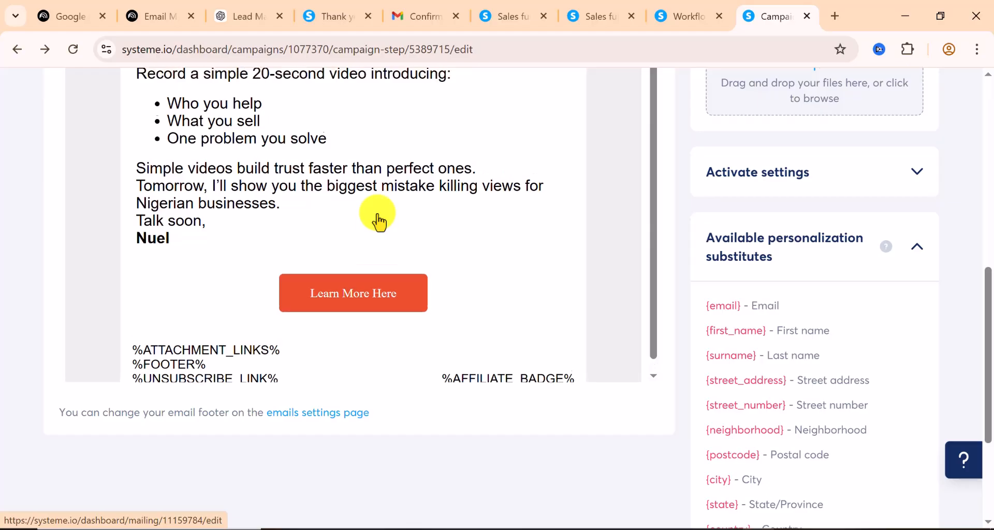
{"action": "scroll", "coordinate": [873, 253], "scroll_direction": "down", "scroll_amount": 4}
{"action": "scroll", "coordinate": [861, 229], "scroll_direction": "up", "scroll_amount": 10}
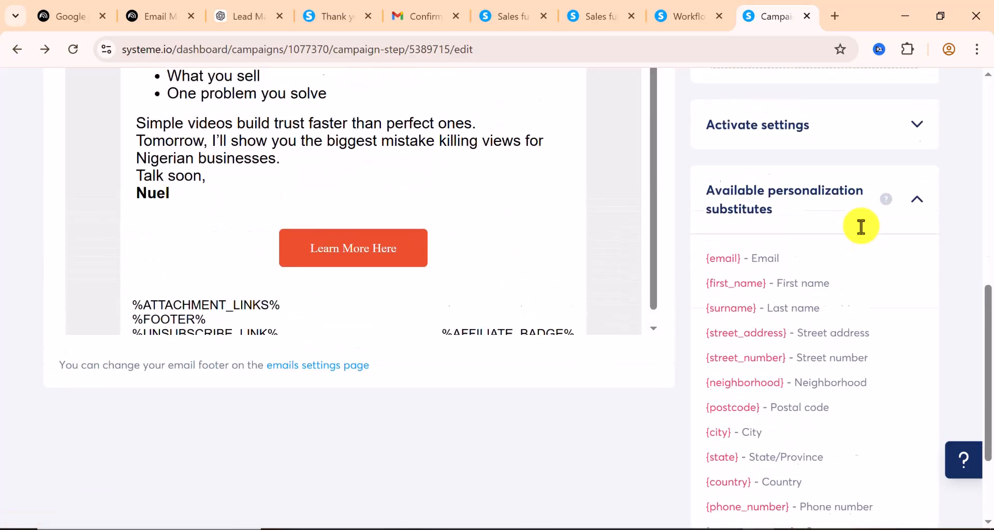
{"action": "scroll", "coordinate": [861, 226], "scroll_direction": "up", "scroll_amount": 1}
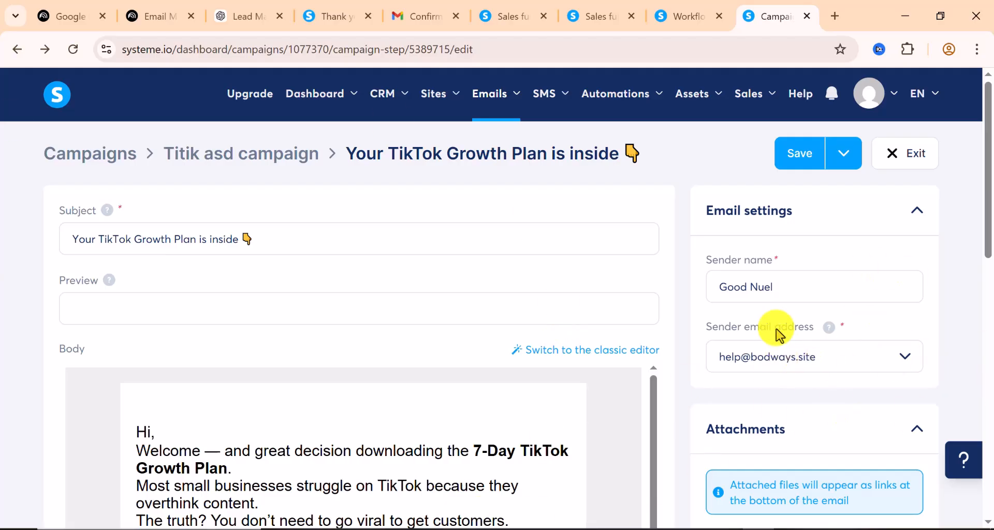
{"action": "scroll", "coordinate": [768, 291], "scroll_direction": "down", "scroll_amount": 1}
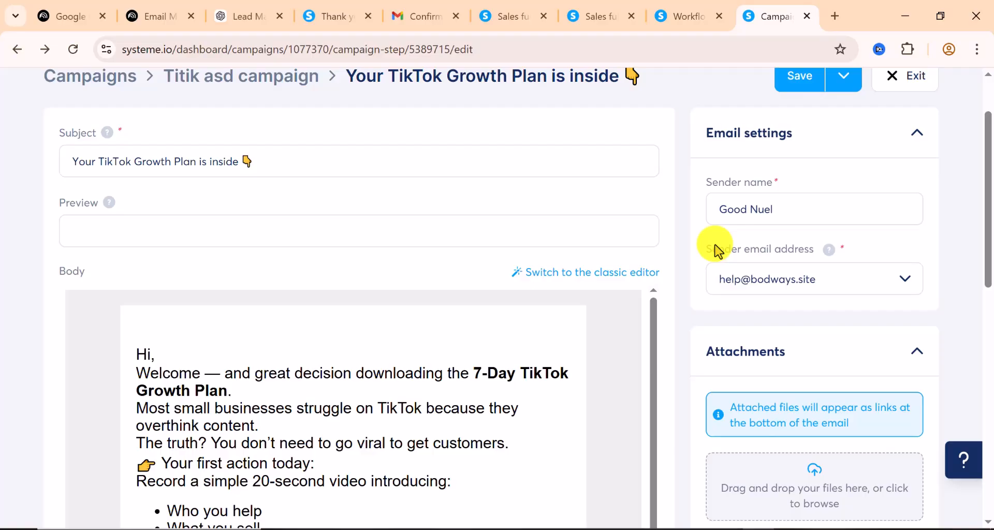
{"action": "scroll", "coordinate": [714, 241], "scroll_direction": "up", "scroll_amount": 1}
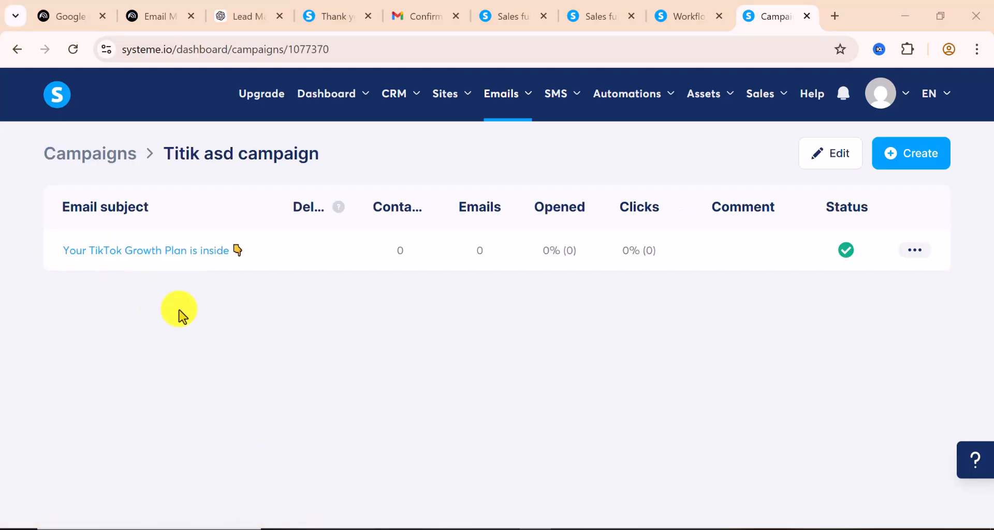
Open the Create campaign step form for a second Titik asd email
{"action": "left_click", "coordinate": [923, 167]}
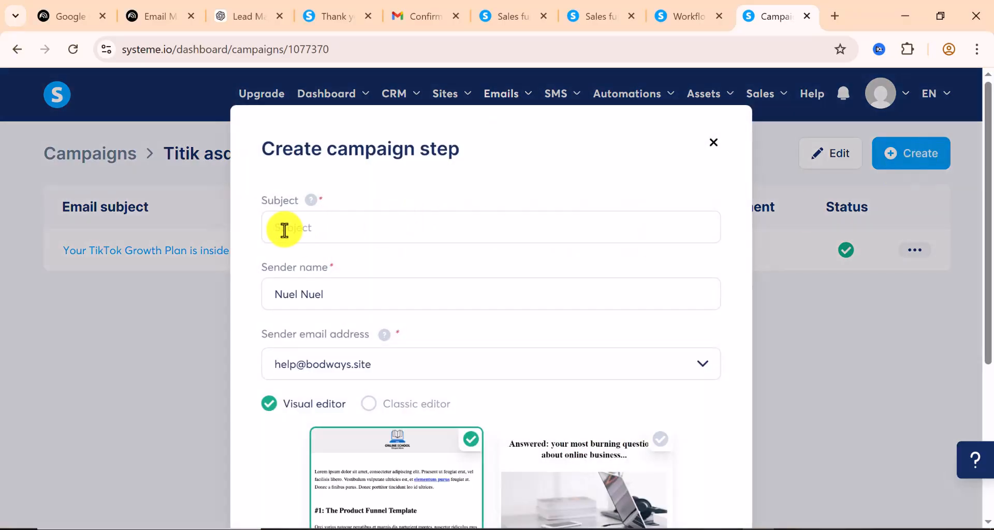
Paste ChatGPT's Day 2 subject 'Why most TikTok videos fail (and nobody tells you)' into Subject
{"action": "left_click", "coordinate": [241, 19]}
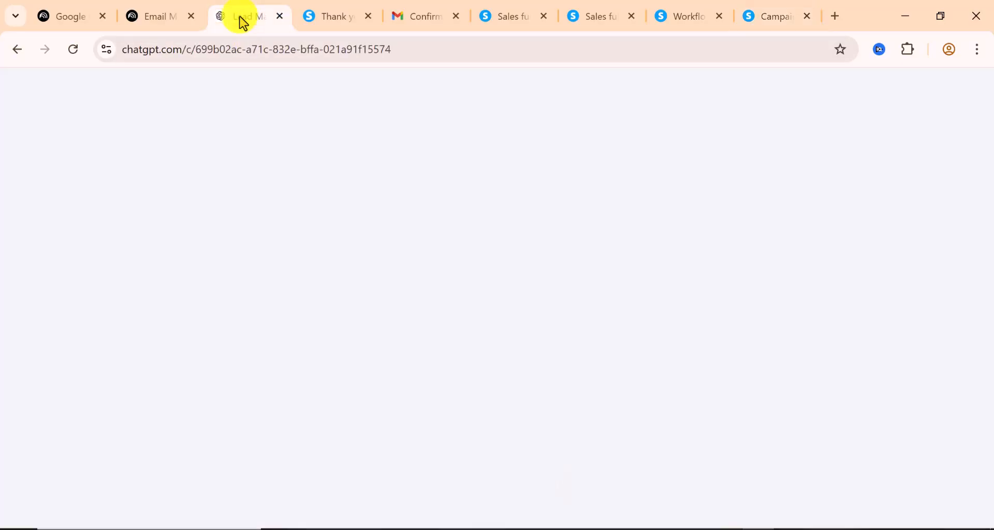
{"action": "scroll", "coordinate": [501, 324], "scroll_direction": "down", "scroll_amount": 2}
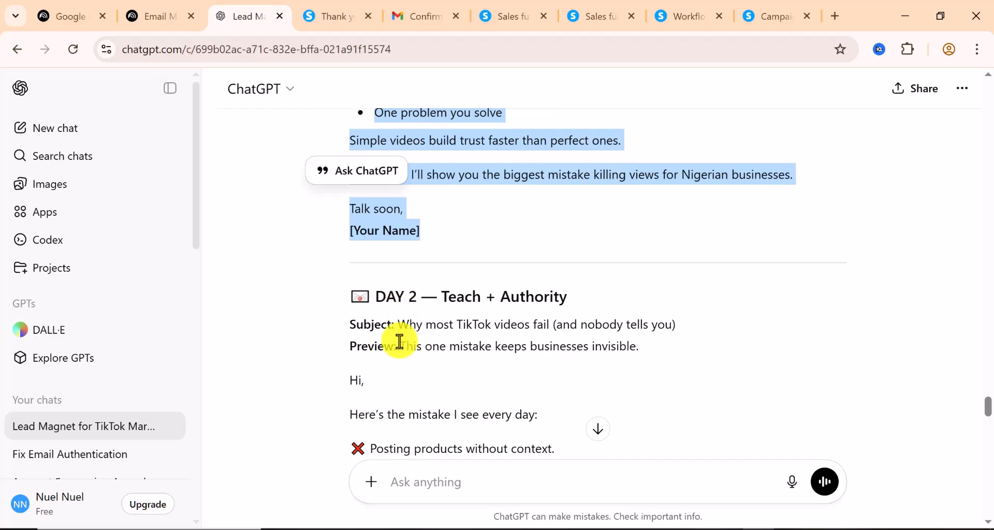
{"action": "left_click_drag", "start_coordinate": [401, 324], "coordinate": [673, 326]}
{"action": "right_click", "coordinate": [653, 327]}
{"action": "left_click", "coordinate": [375, 343]}
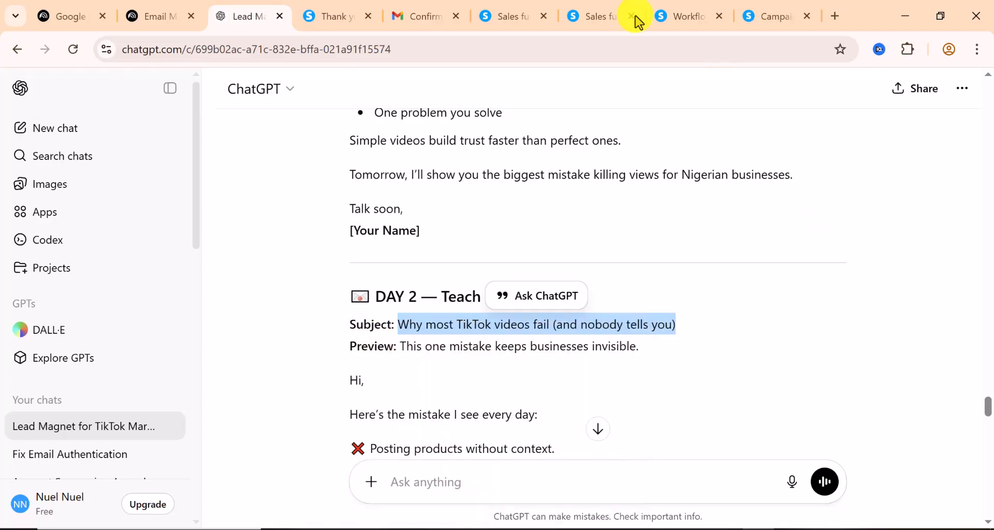
{"action": "left_click", "coordinate": [776, 20]}
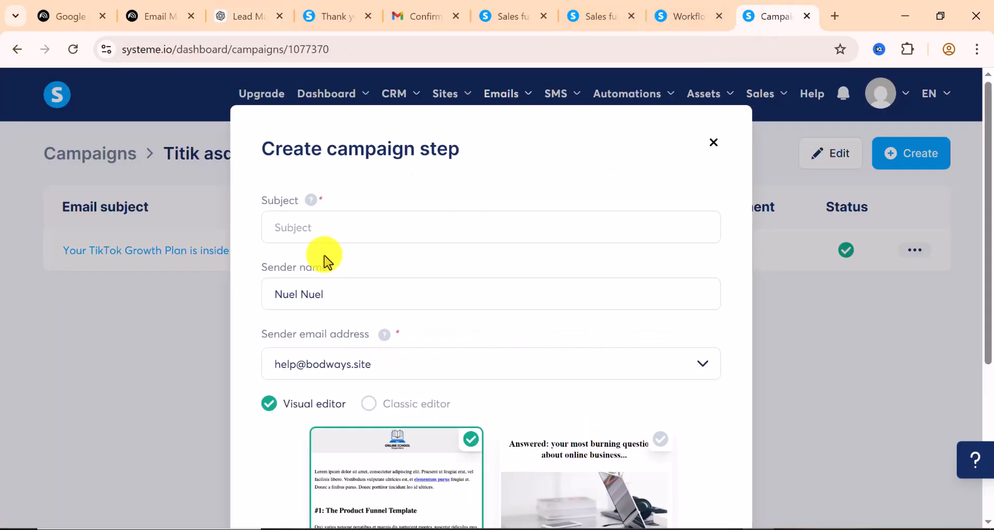
{"action": "left_click", "coordinate": [313, 231]}
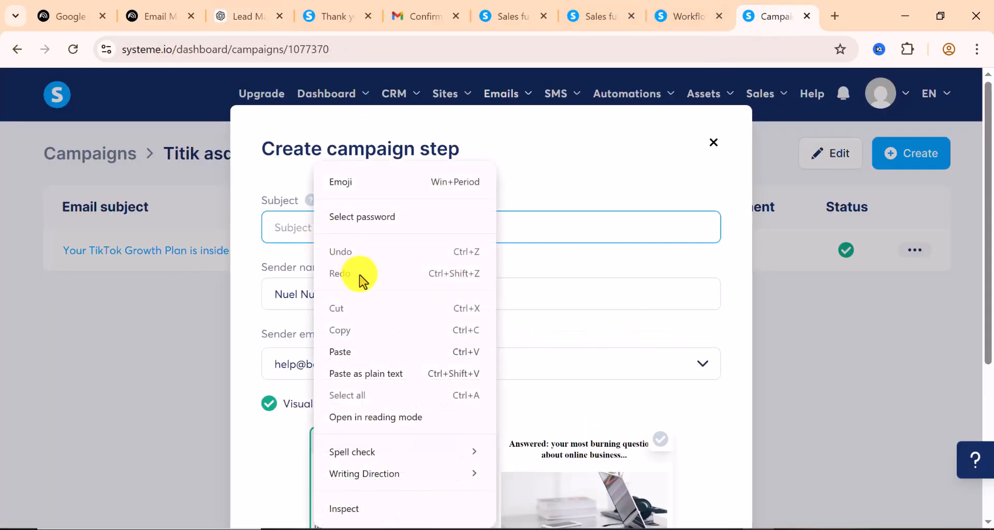
{"action": "left_click", "coordinate": [339, 352]}
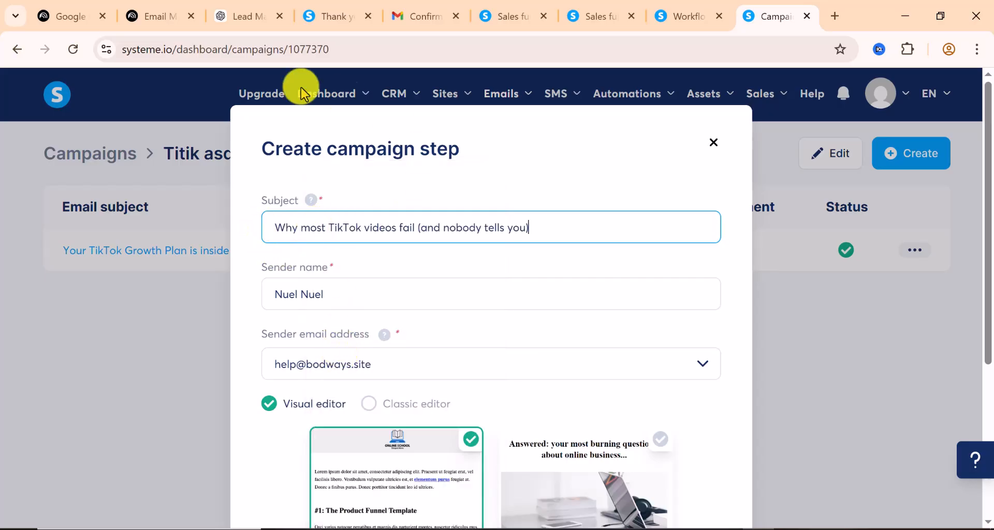
Copy the Day 2 preview sentence from the ChatGPT draft
{"action": "left_click", "coordinate": [238, 16]}
{"action": "left_click_drag", "start_coordinate": [400, 346], "coordinate": [641, 349]}
{"action": "right_click", "coordinate": [619, 344]}
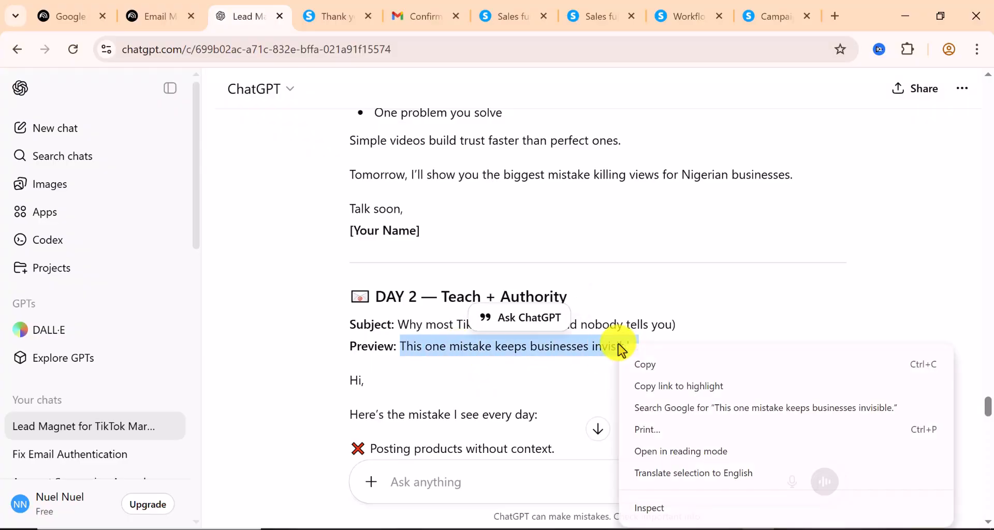
{"action": "left_click", "coordinate": [643, 364]}
{"action": "left_click", "coordinate": [787, 19]}
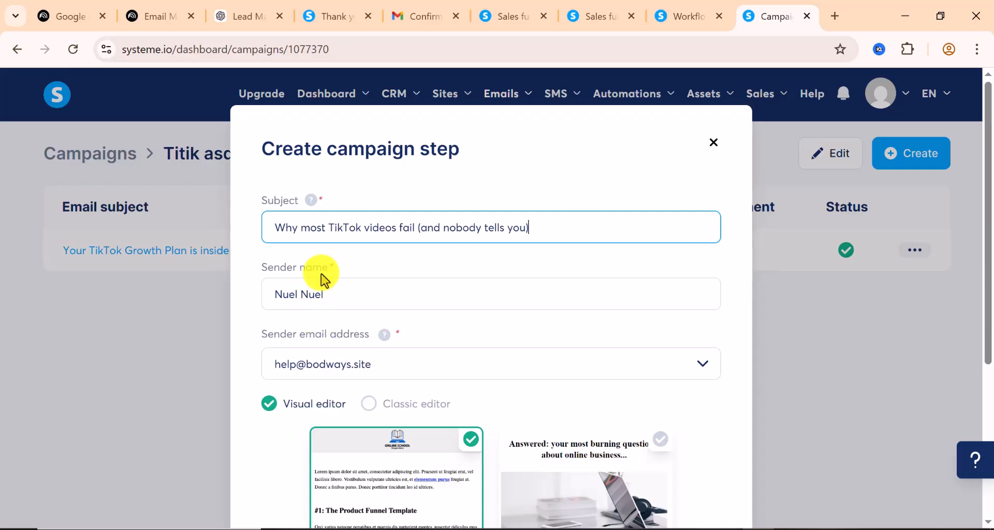
Revise the sender name and choose the Classic editor for the new email
{"action": "scroll", "coordinate": [334, 321], "scroll_direction": "down", "scroll_amount": 3}
{"action": "scroll", "coordinate": [339, 346], "scroll_direction": "down", "scroll_amount": 2}
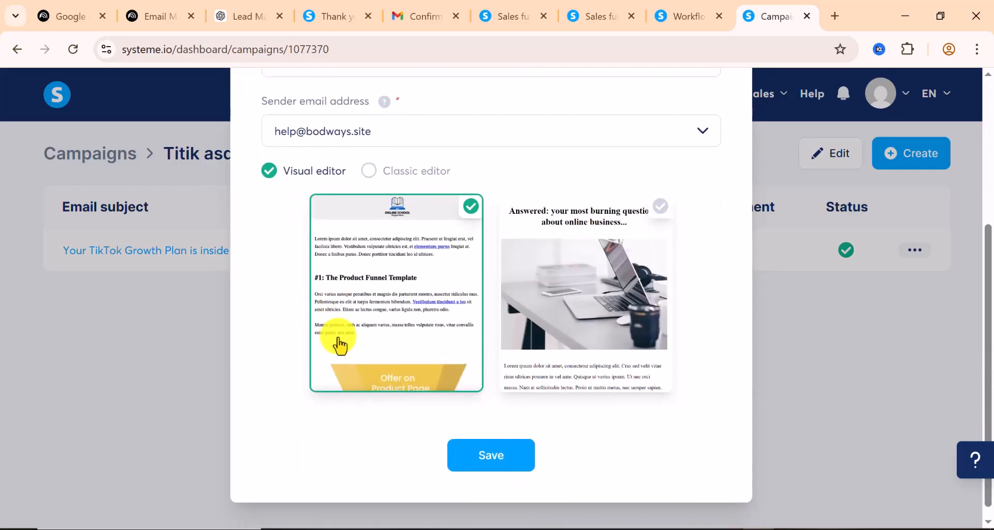
{"action": "scroll", "coordinate": [337, 340], "scroll_direction": "up", "scroll_amount": 5}
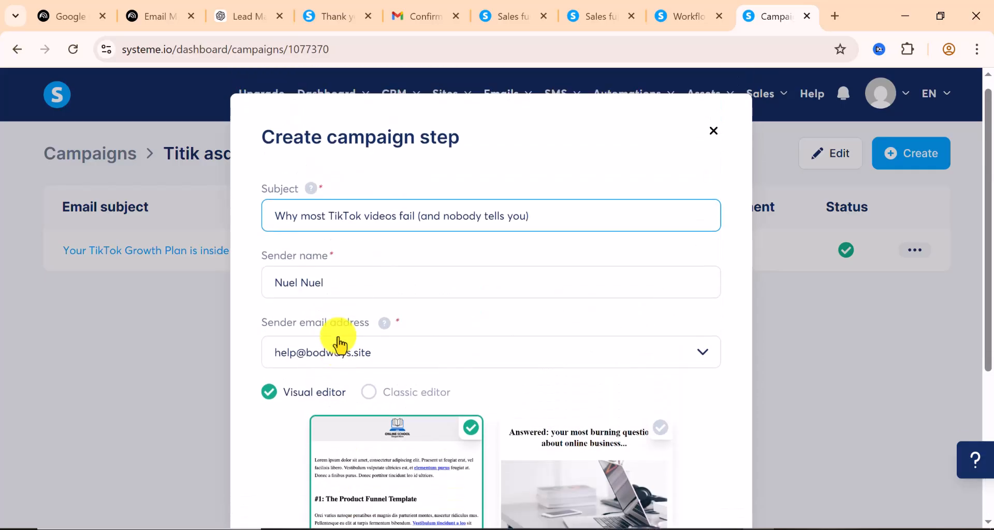
{"action": "double_click", "coordinate": [329, 284]}
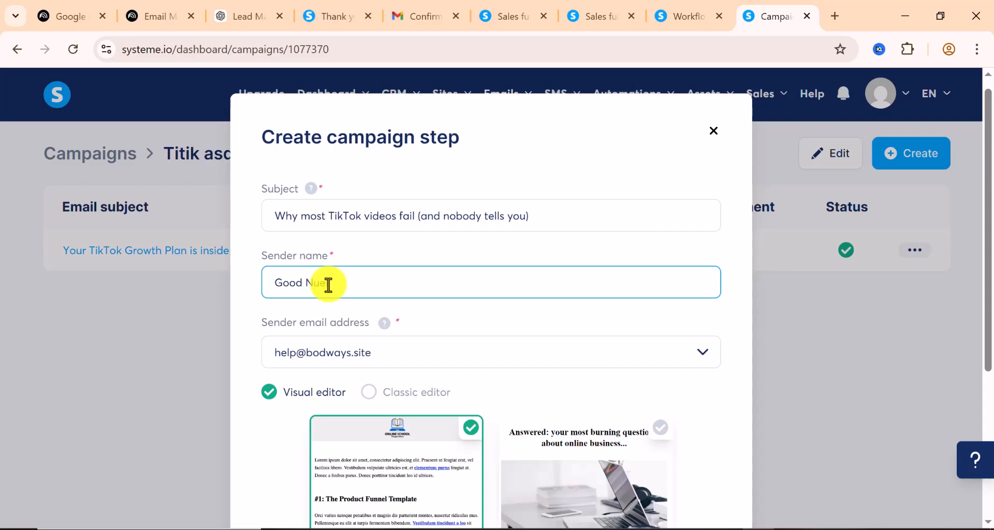
{"action": "scroll", "coordinate": [377, 332], "scroll_direction": "down", "scroll_amount": 2}
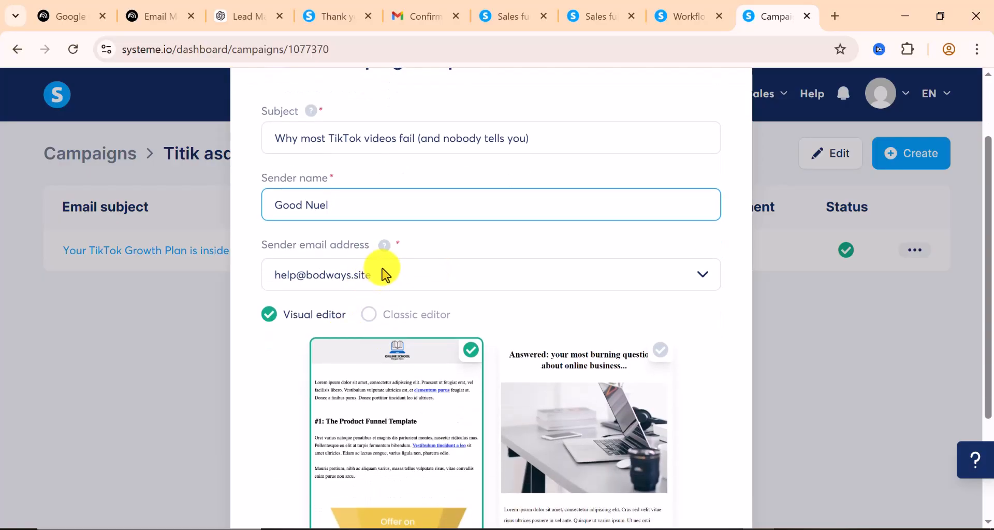
{"action": "scroll", "coordinate": [528, 382], "scroll_direction": "down", "scroll_amount": 4}
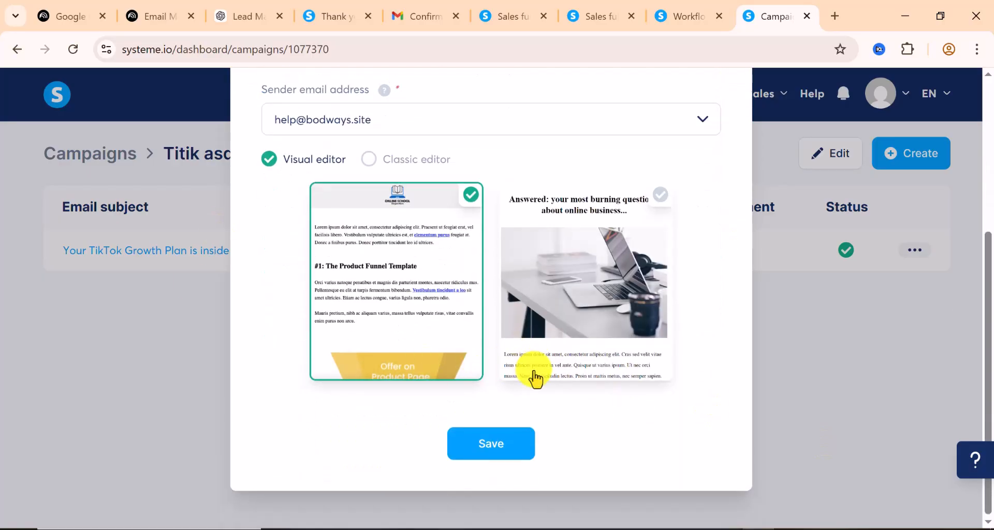
{"action": "scroll", "coordinate": [376, 281], "scroll_direction": "up", "scroll_amount": 2}
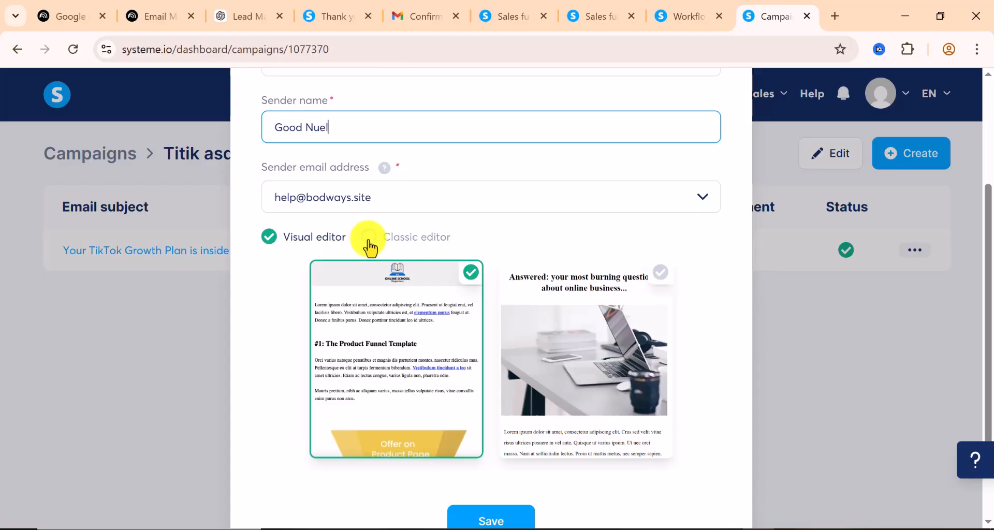
{"action": "left_click", "coordinate": [369, 238]}
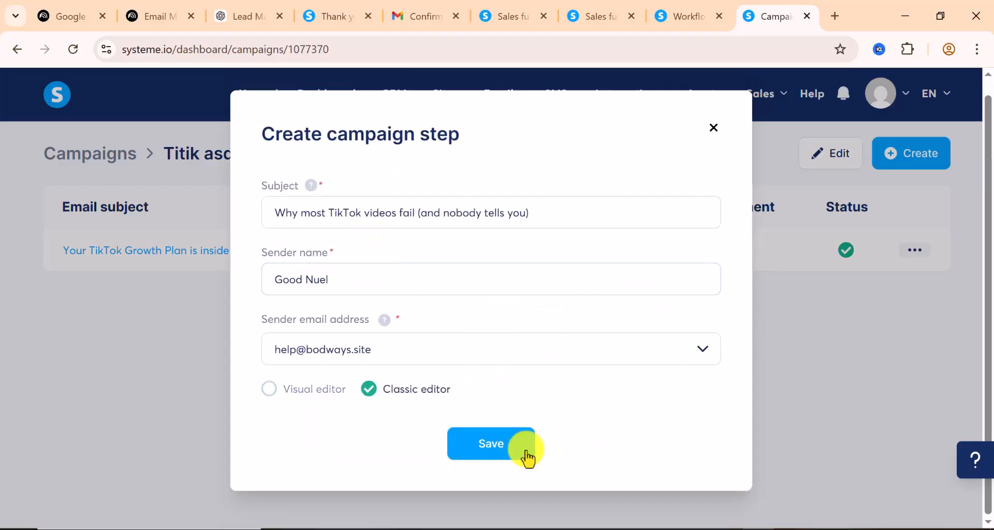
Save the Day 2 step and paste 'This one mistake keeps businesses invisible.' as preview text
{"action": "left_click", "coordinate": [499, 449]}
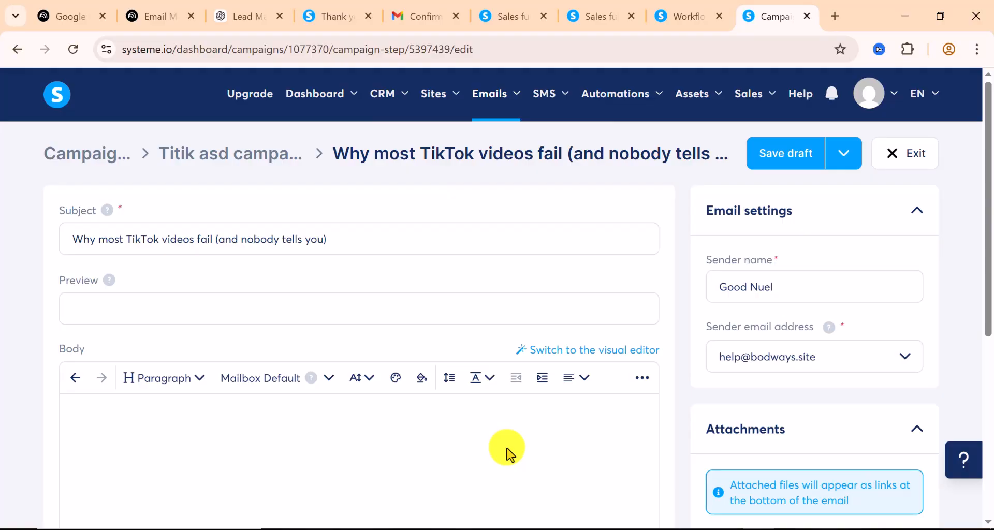
{"action": "left_click", "coordinate": [100, 305]}
{"action": "right_click", "coordinate": [100, 305]}
{"action": "left_click", "coordinate": [137, 348]}
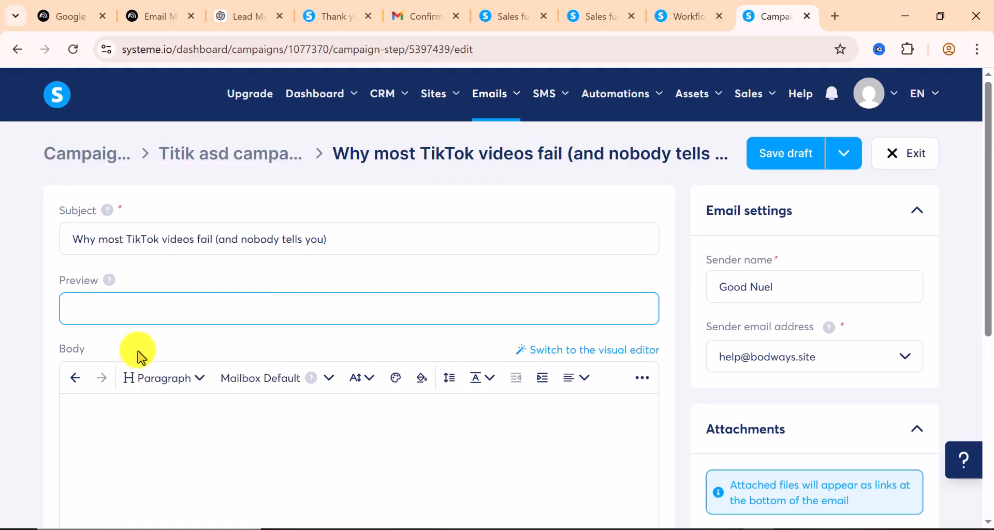
{"action": "scroll", "coordinate": [111, 319], "scroll_direction": "down", "scroll_amount": 1}
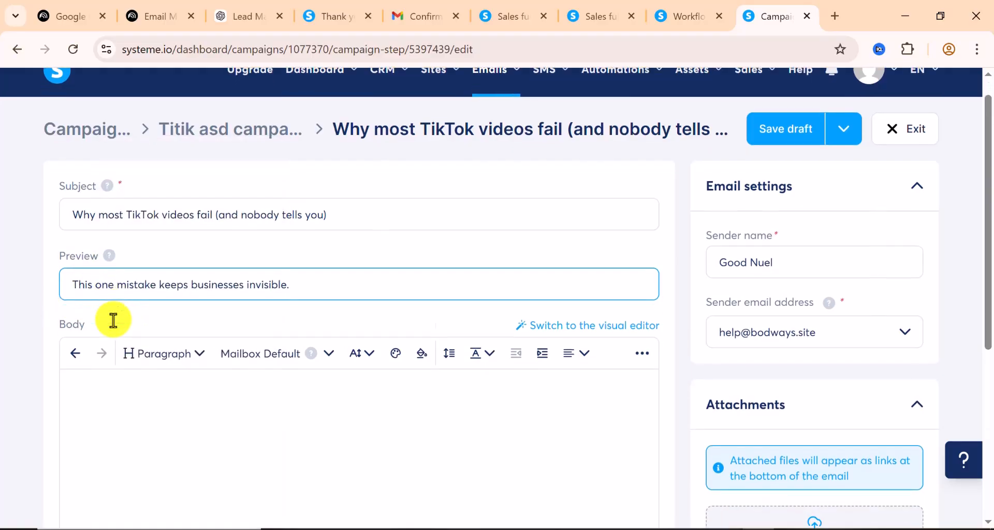
{"action": "scroll", "coordinate": [121, 342], "scroll_direction": "down", "scroll_amount": 1}
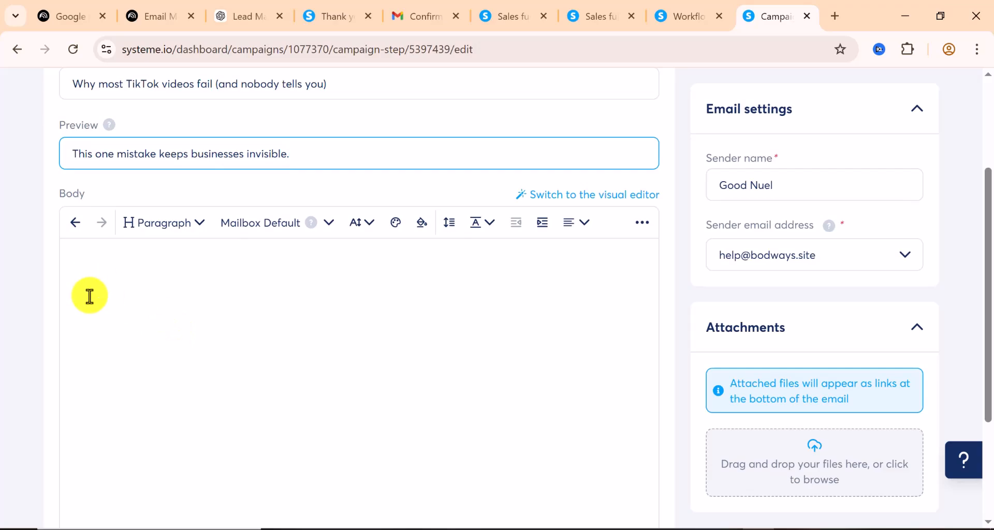
Copy the Day 2 email body from ChatGPT into the email's Body
{"action": "left_click", "coordinate": [239, 18]}
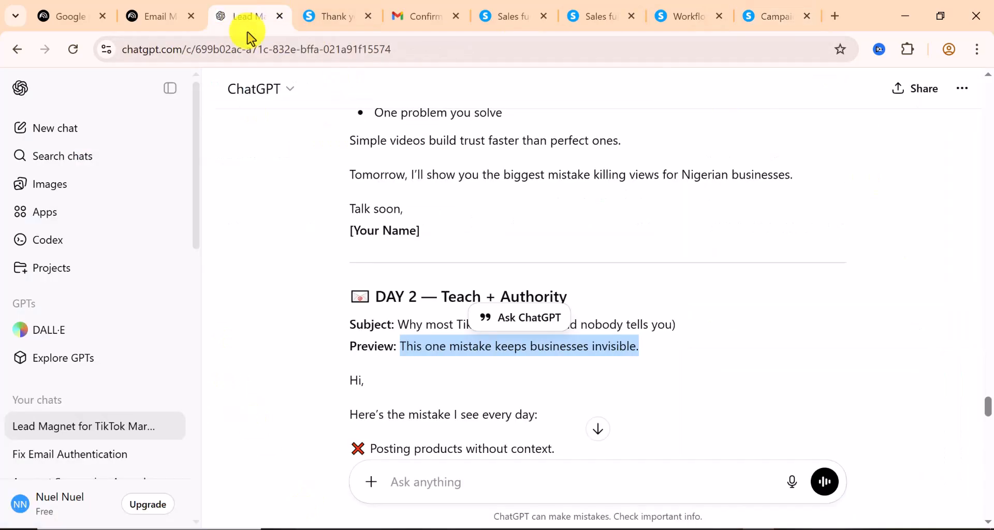
{"action": "scroll", "coordinate": [482, 350], "scroll_direction": "down", "scroll_amount": 5}
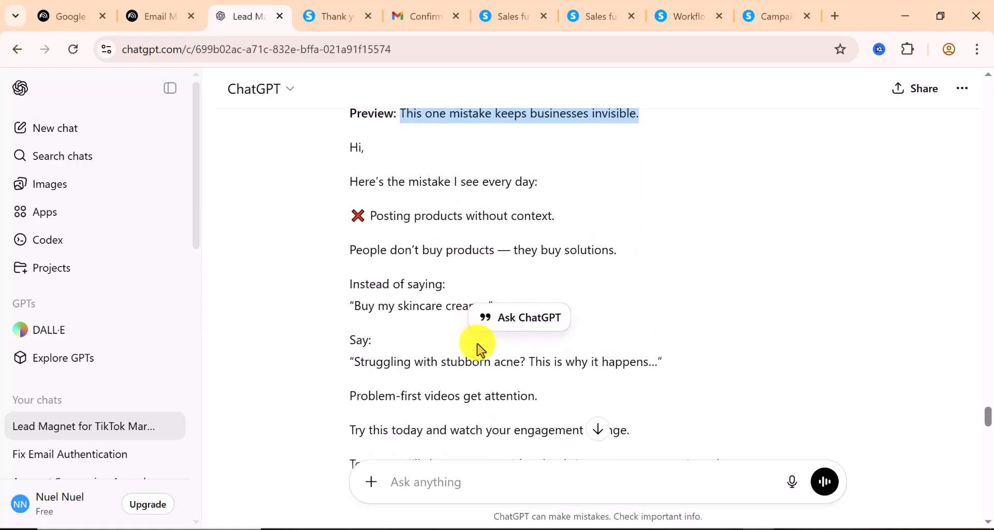
{"action": "scroll", "coordinate": [480, 350], "scroll_direction": "down", "scroll_amount": 2}
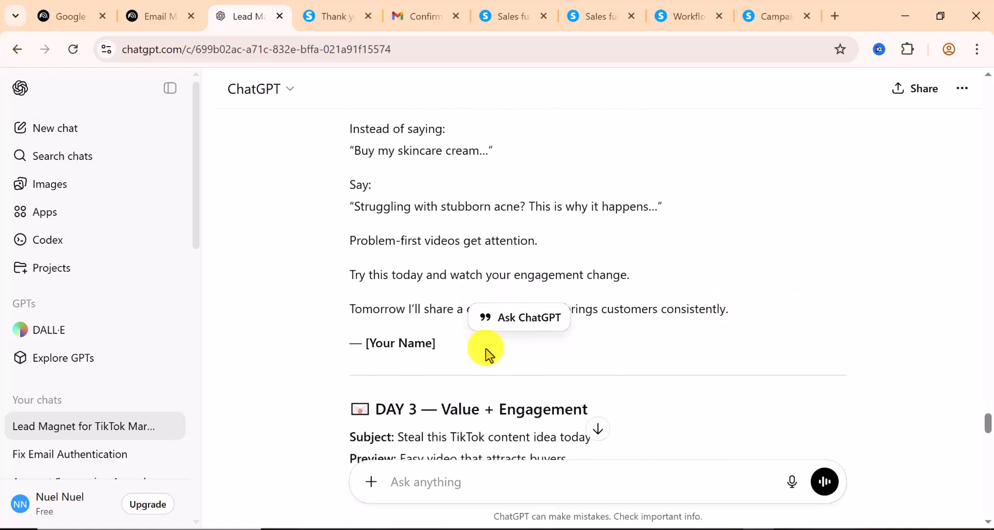
{"action": "left_click_drag", "start_coordinate": [439, 350], "coordinate": [357, 252]}
{"action": "right_click", "coordinate": [360, 255]}
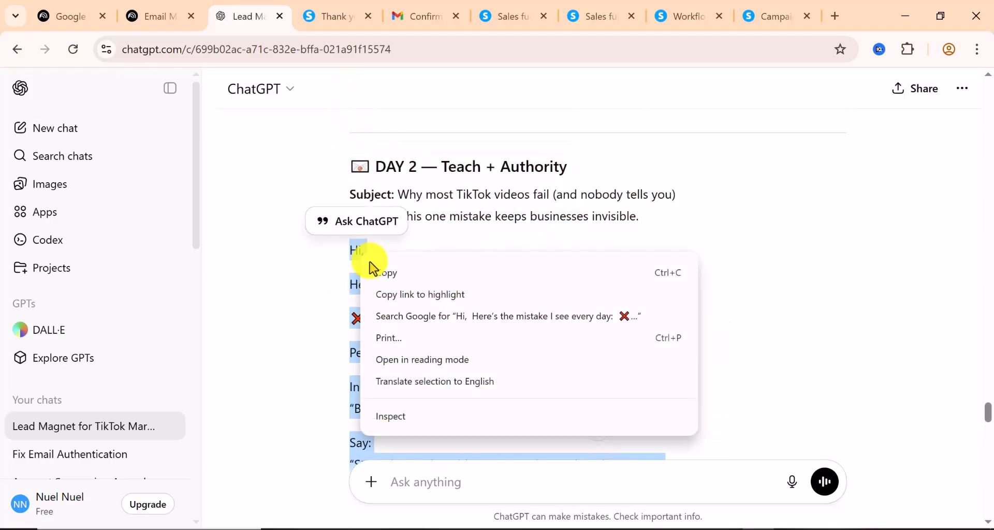
{"action": "left_click", "coordinate": [395, 274]}
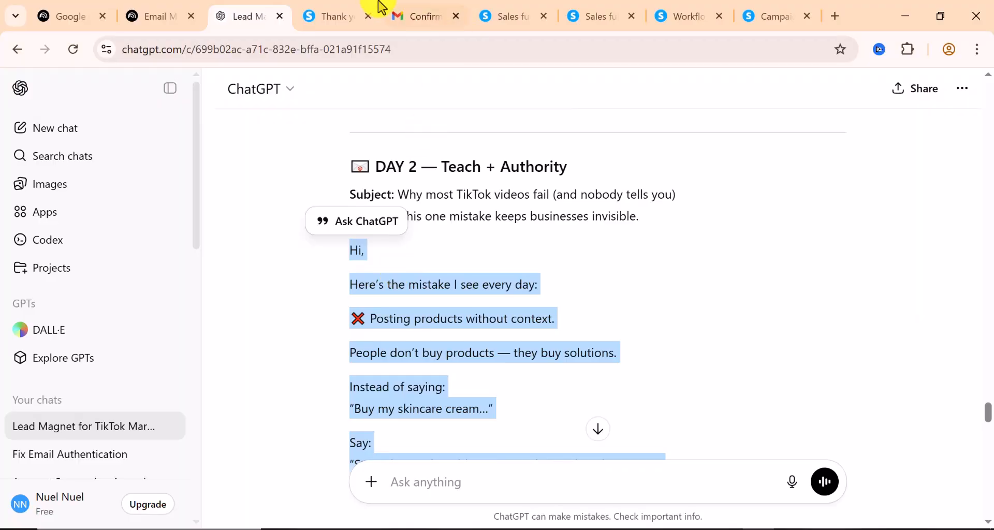
{"action": "left_click", "coordinate": [772, 21]}
{"action": "left_click", "coordinate": [103, 269]}
{"action": "right_click", "coordinate": [103, 269]}
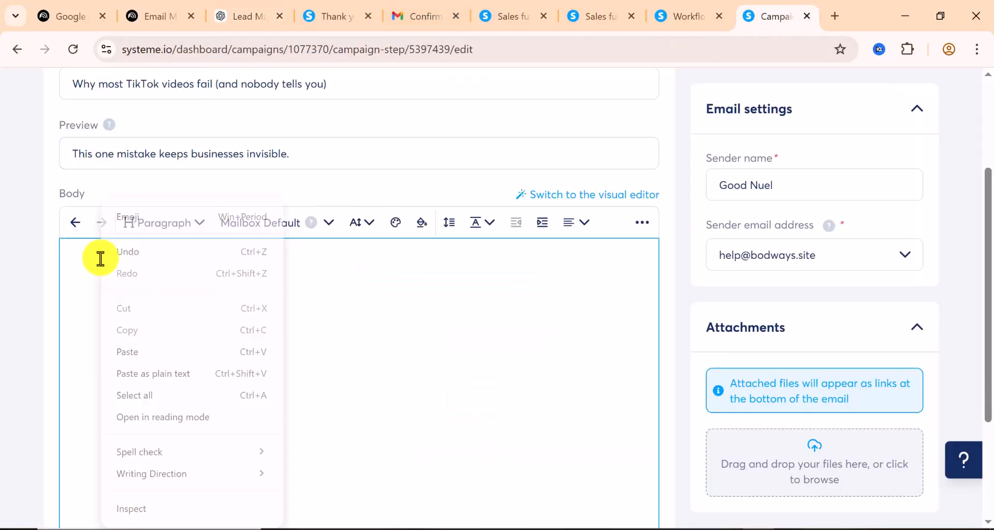
{"action": "left_click", "coordinate": [152, 357]}
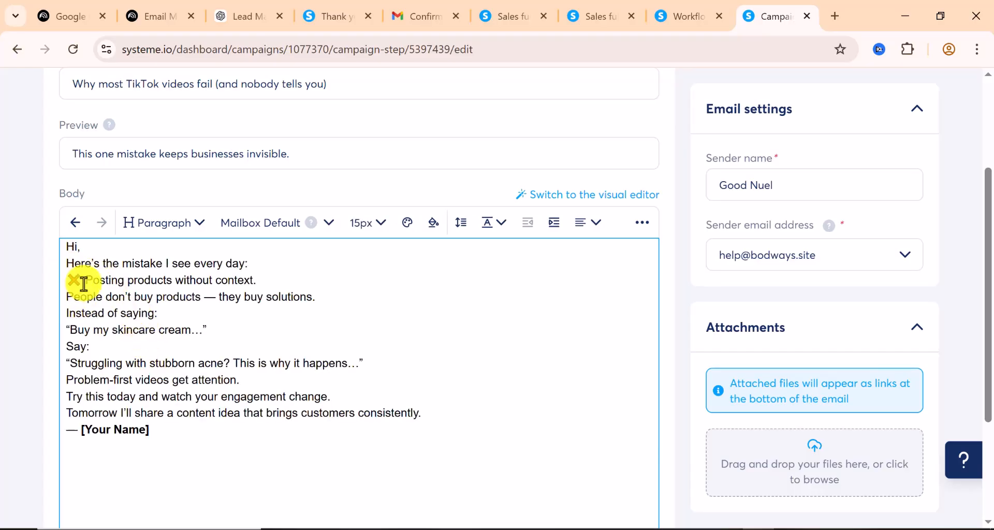
Replace the [Your Name] signature placeholder with the sender's name
{"action": "left_click_drag", "start_coordinate": [149, 430], "coordinate": [94, 430]}
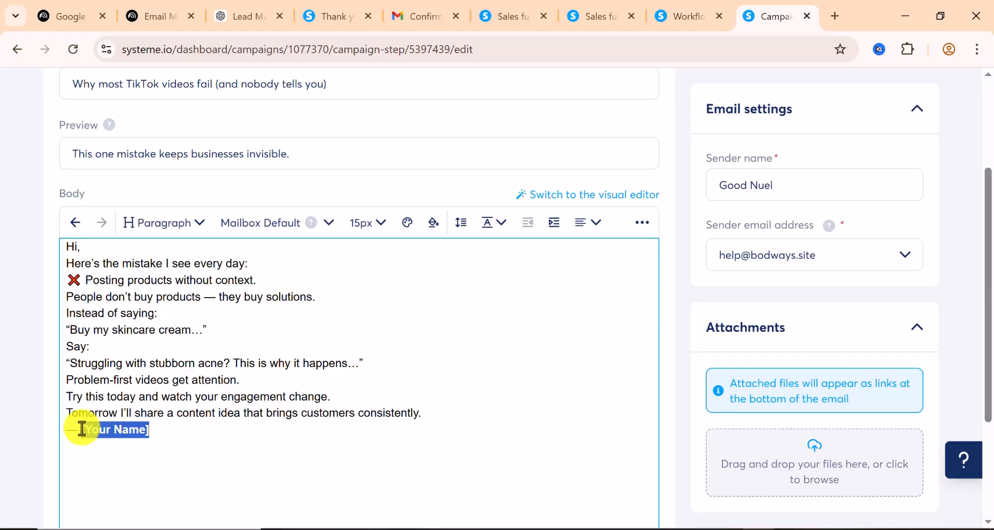
{"action": "type", "text": "Nuel"}
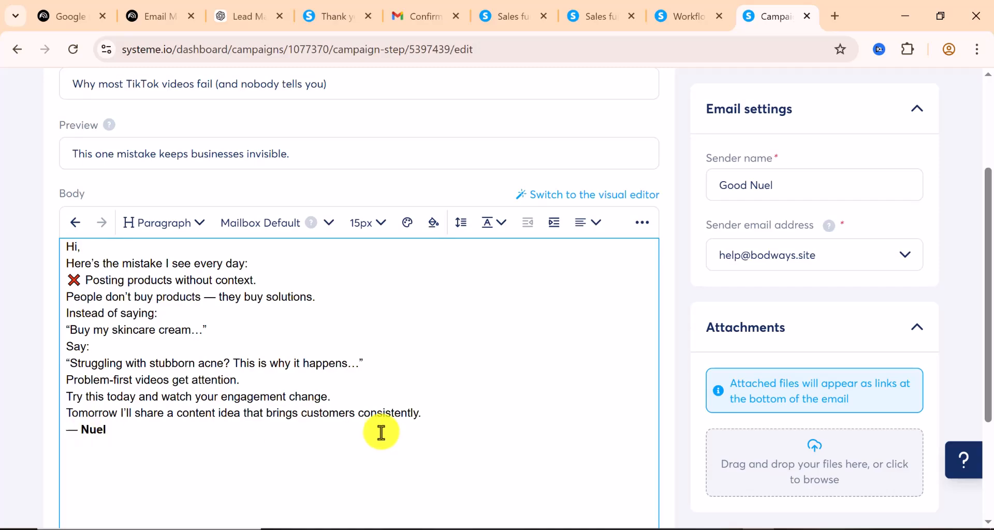
{"action": "scroll", "coordinate": [378, 427], "scroll_direction": "down", "scroll_amount": 3}
{"action": "scroll", "coordinate": [164, 355], "scroll_direction": "up", "scroll_amount": 2}
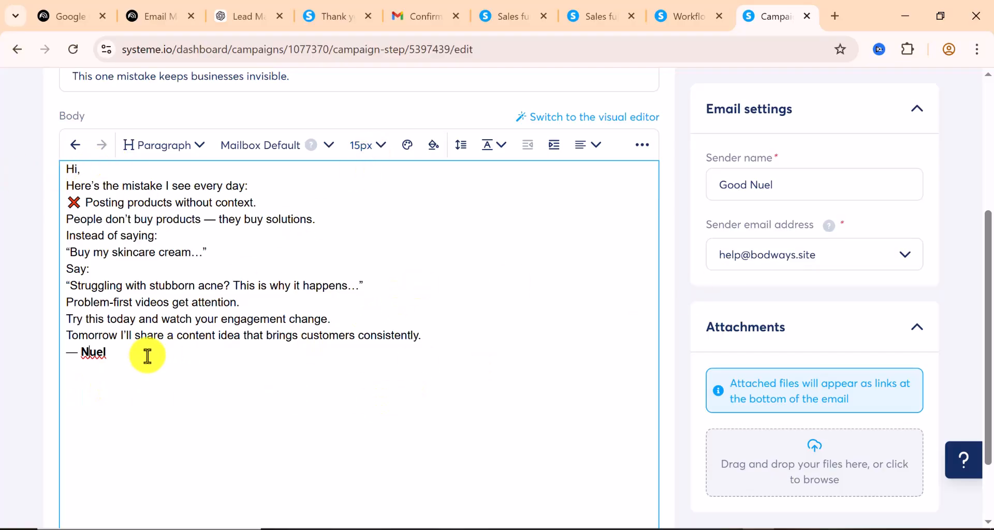
{"action": "scroll", "coordinate": [432, 247], "scroll_direction": "down", "scroll_amount": 1}
{"action": "scroll", "coordinate": [431, 248], "scroll_direction": "down", "scroll_amount": 2}
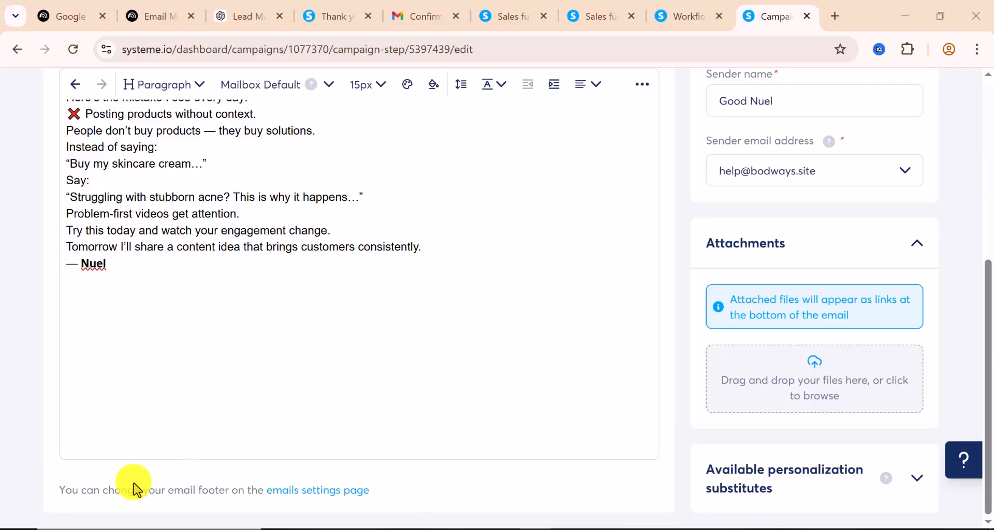
{"action": "scroll", "coordinate": [411, 313], "scroll_direction": "up", "scroll_amount": 5}
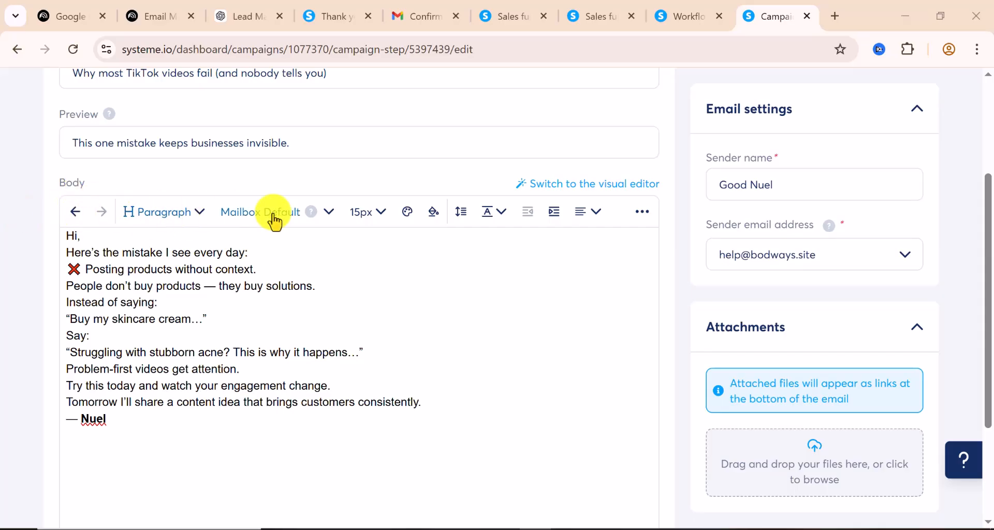
Apply Times New Roman to the whole email body
{"action": "left_click", "coordinate": [328, 213]}
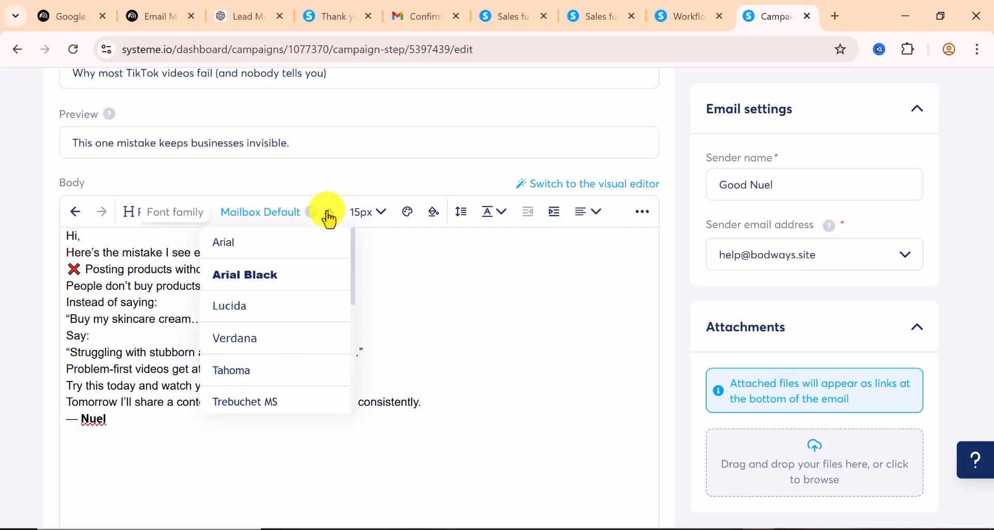
{"action": "scroll", "coordinate": [288, 330], "scroll_direction": "down", "scroll_amount": 2}
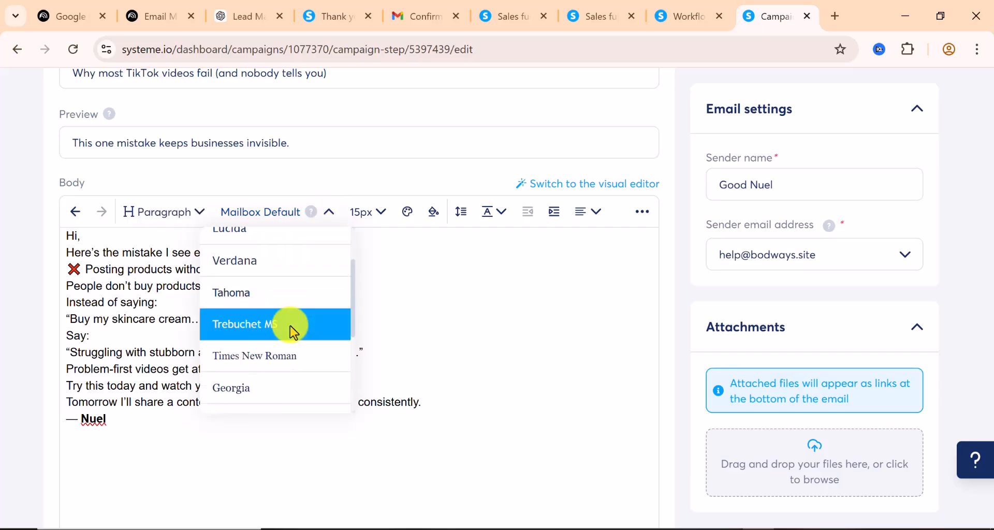
{"action": "left_click", "coordinate": [273, 396]}
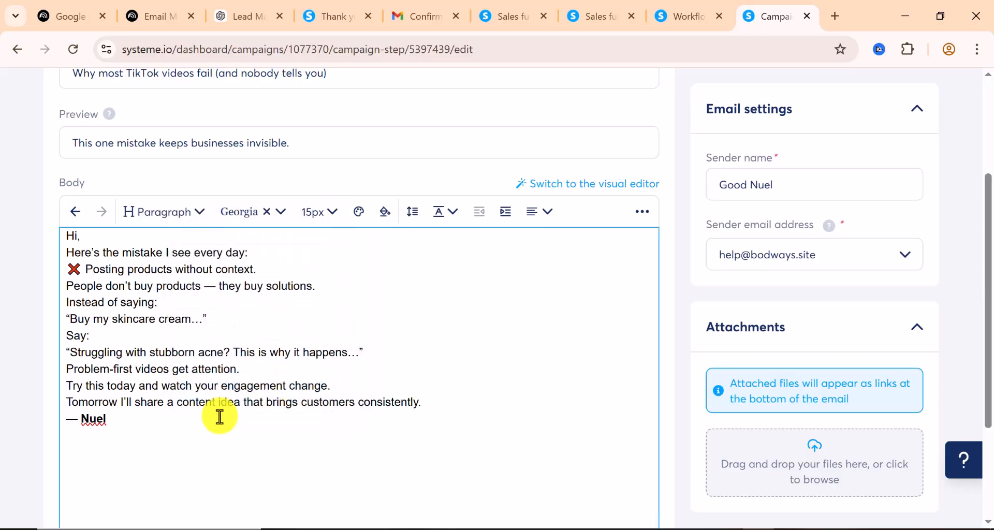
{"action": "left_click_drag", "start_coordinate": [107, 419], "coordinate": [60, 224]}
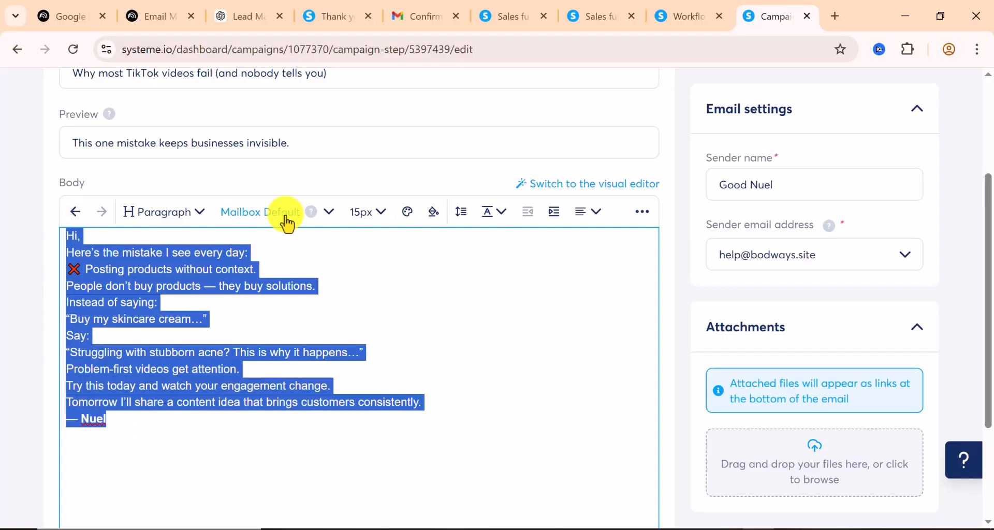
{"action": "left_click", "coordinate": [327, 213]}
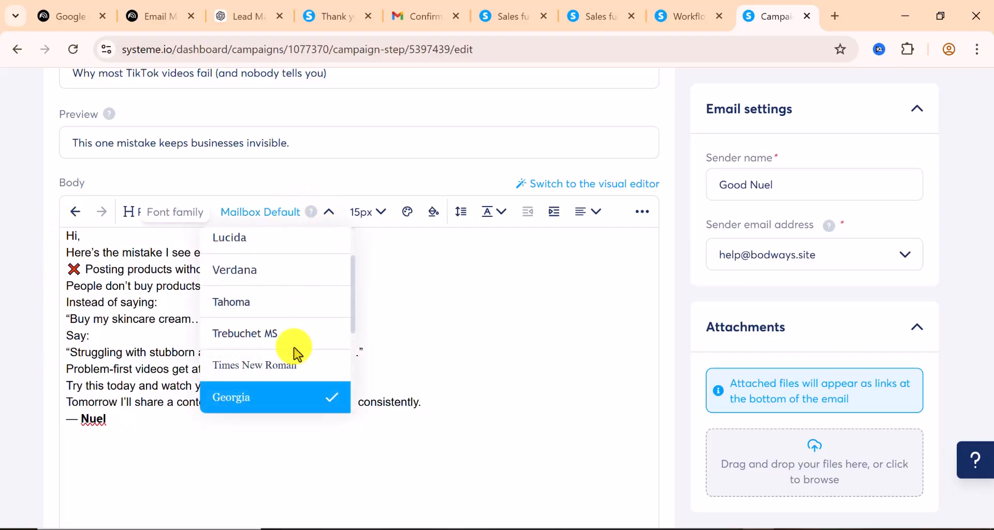
{"action": "left_click", "coordinate": [255, 405]}
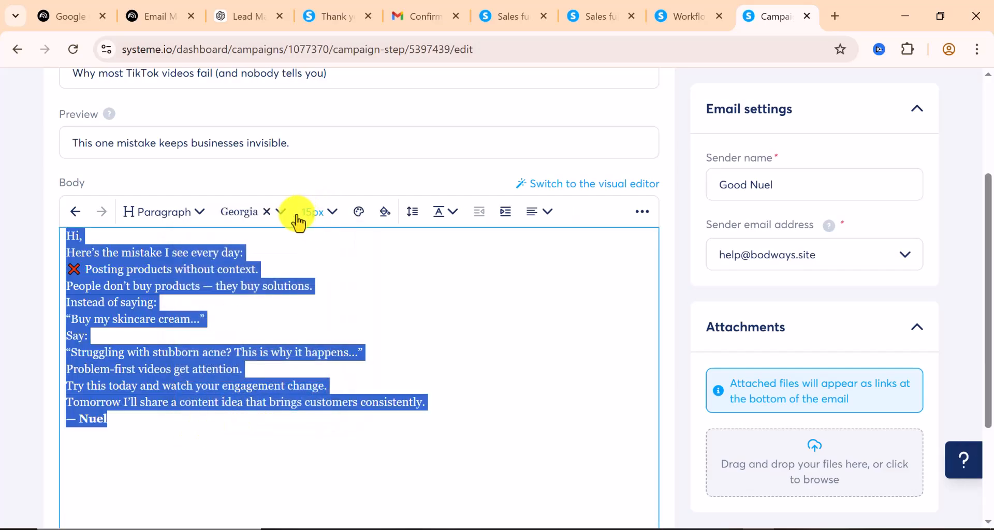
{"action": "left_click", "coordinate": [281, 212]}
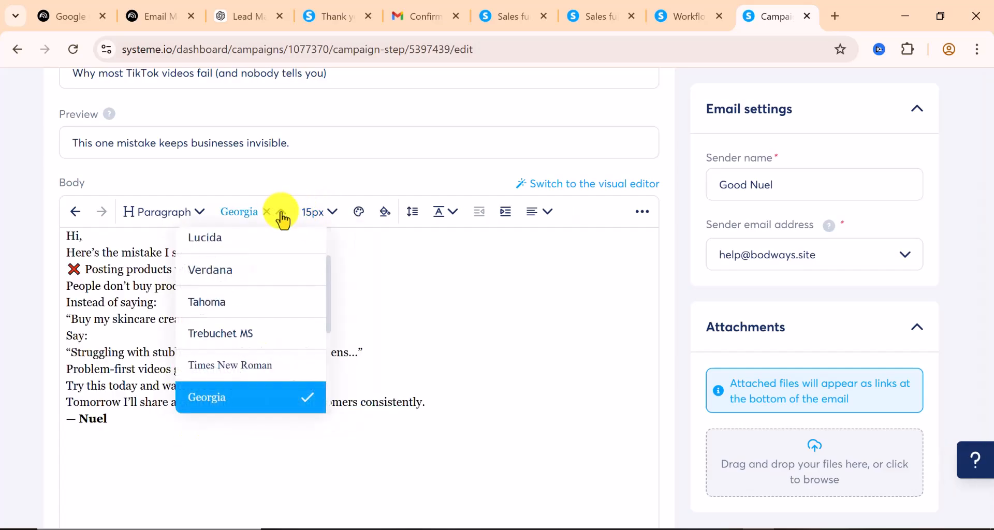
{"action": "left_click", "coordinate": [242, 365]}
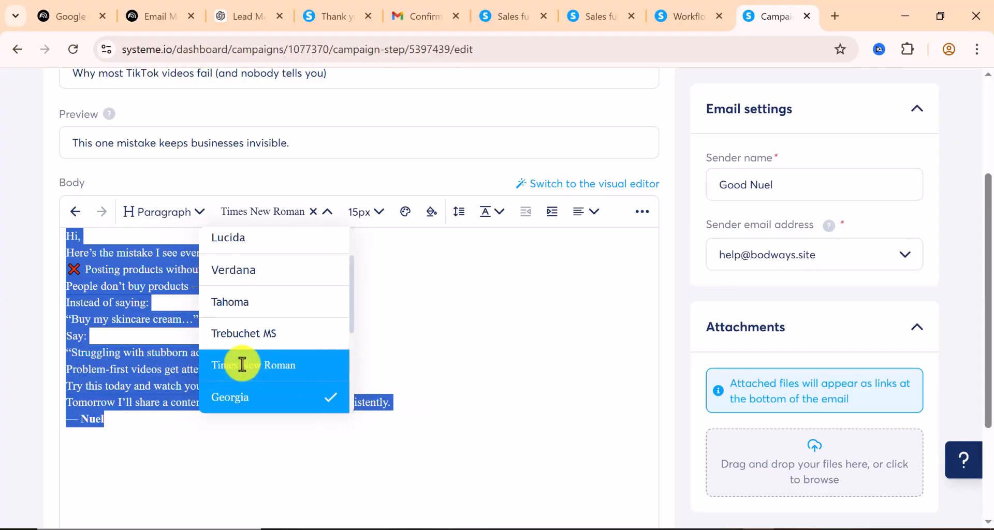
{"action": "left_click", "coordinate": [182, 319]}
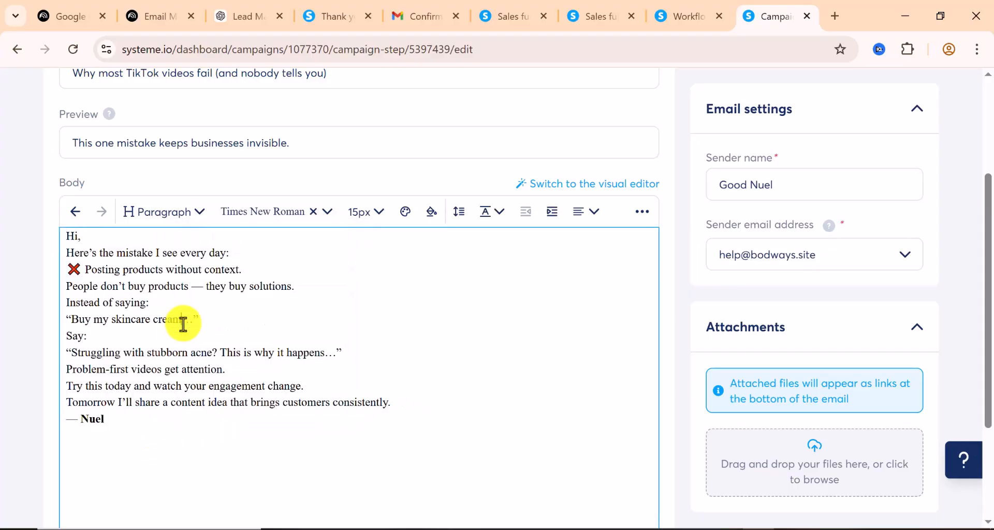
Add blank lines before 'Say:', after the greeting, and before the Posting products line
{"action": "left_click", "coordinate": [75, 331]}
{"action": "key", "text": "Return"}
{"action": "scroll", "coordinate": [74, 328], "scroll_direction": "up", "scroll_amount": 2}
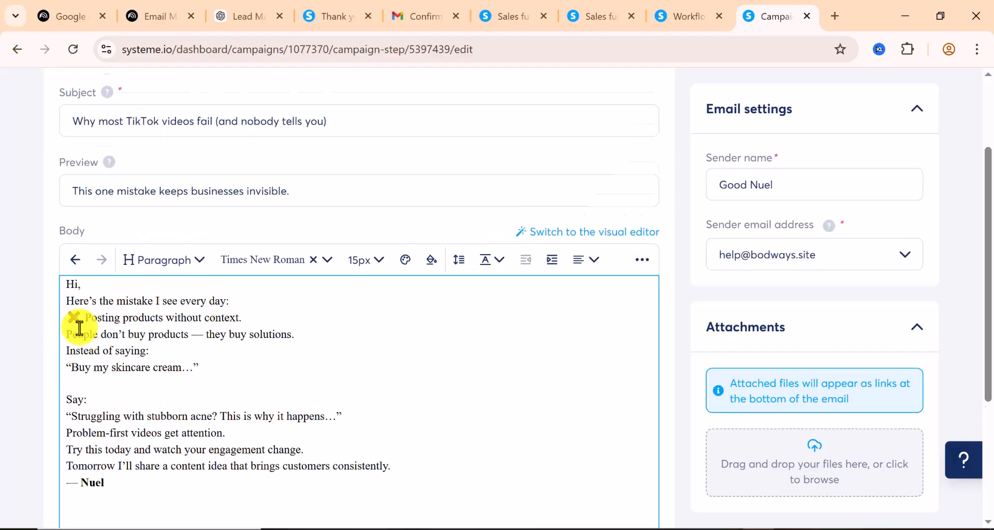
{"action": "left_click", "coordinate": [65, 332]}
{"action": "key", "text": "Return"}
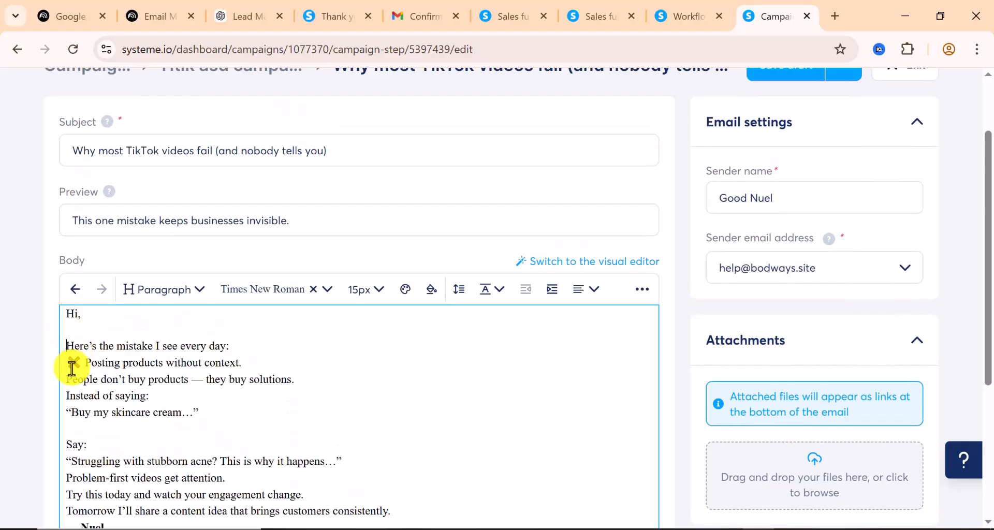
{"action": "left_click", "coordinate": [70, 365]}
{"action": "key", "text": "Return"}
{"action": "scroll", "coordinate": [171, 380], "scroll_direction": "down", "scroll_amount": 3}
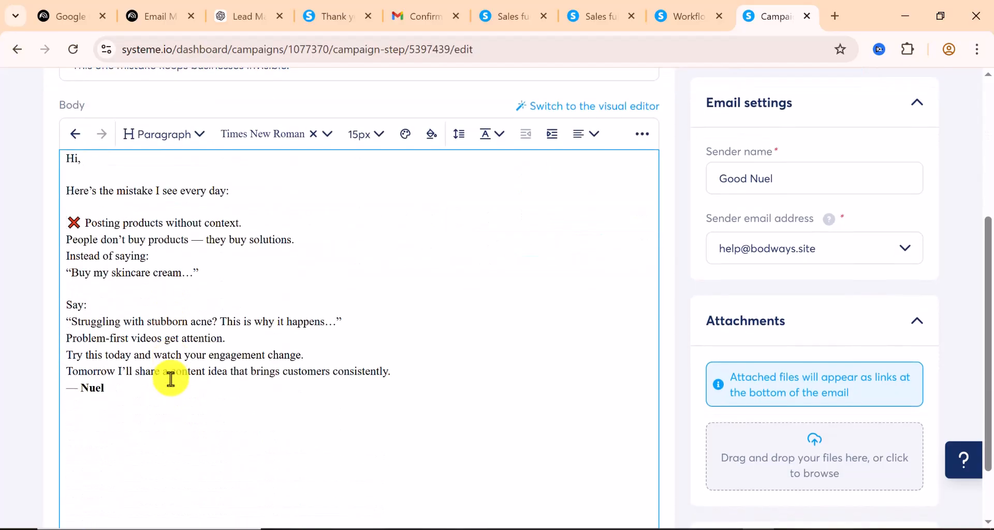
{"action": "scroll", "coordinate": [795, 301], "scroll_direction": "down", "scroll_amount": 2}
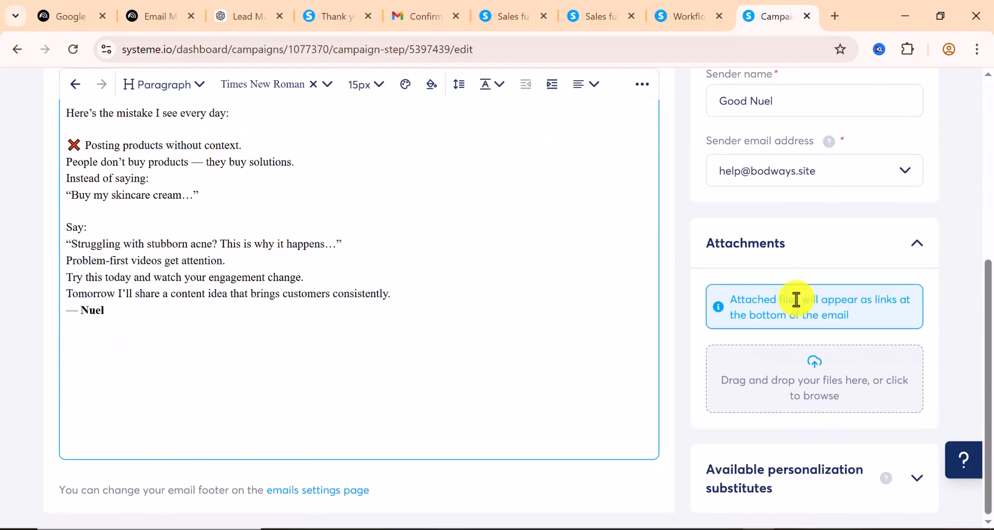
{"action": "scroll", "coordinate": [796, 299], "scroll_direction": "up", "scroll_amount": 6}
{"action": "scroll", "coordinate": [796, 299], "scroll_direction": "down", "scroll_amount": 5}
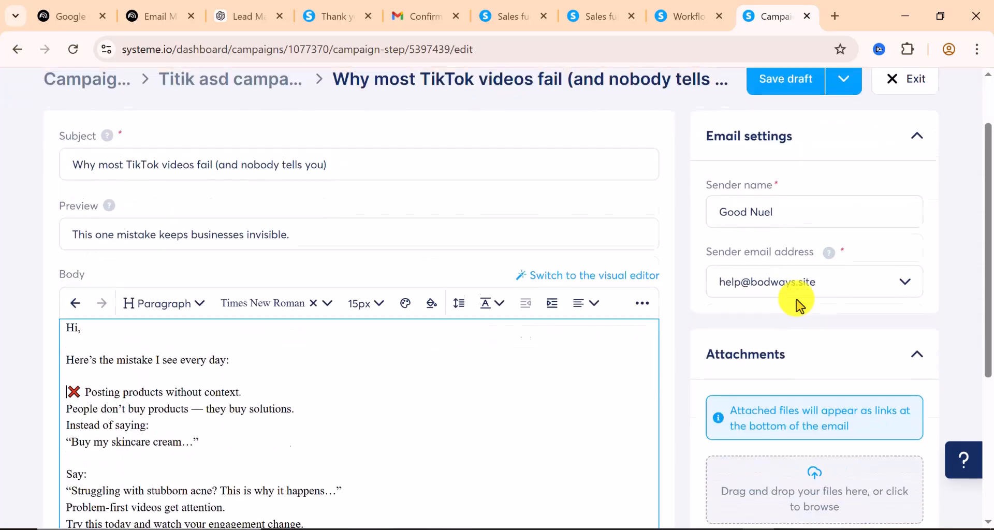
{"action": "scroll", "coordinate": [797, 300], "scroll_direction": "down", "scroll_amount": 1}
{"action": "scroll", "coordinate": [733, 378], "scroll_direction": "up", "scroll_amount": 4}
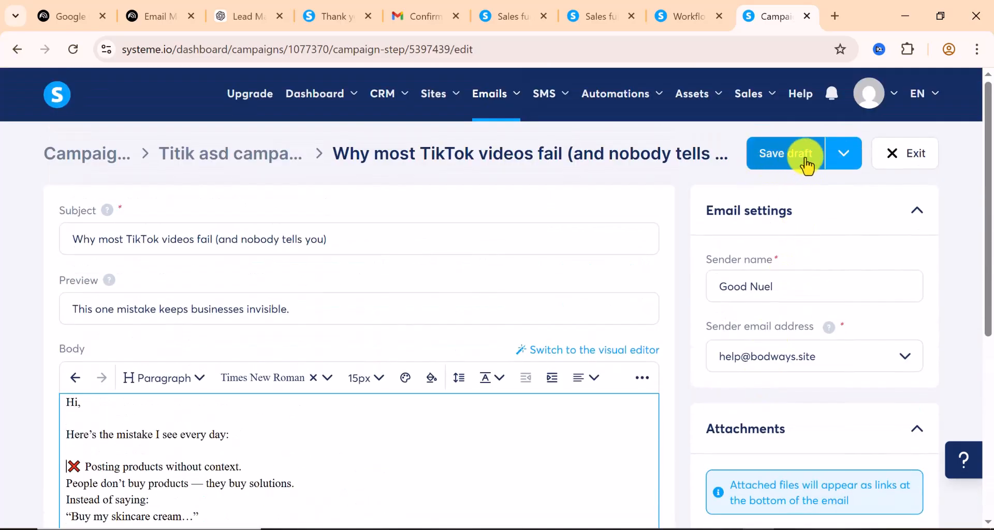
Publish and activate the email to send 1 day after the TikTok Growth Plan email at 09:30 AM
{"action": "left_click", "coordinate": [842, 156]}
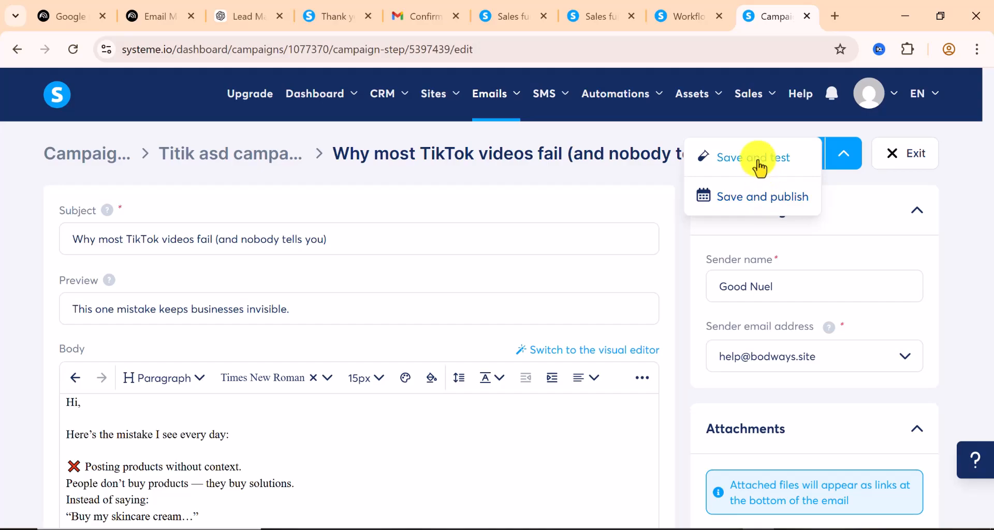
{"action": "left_click", "coordinate": [746, 205]}
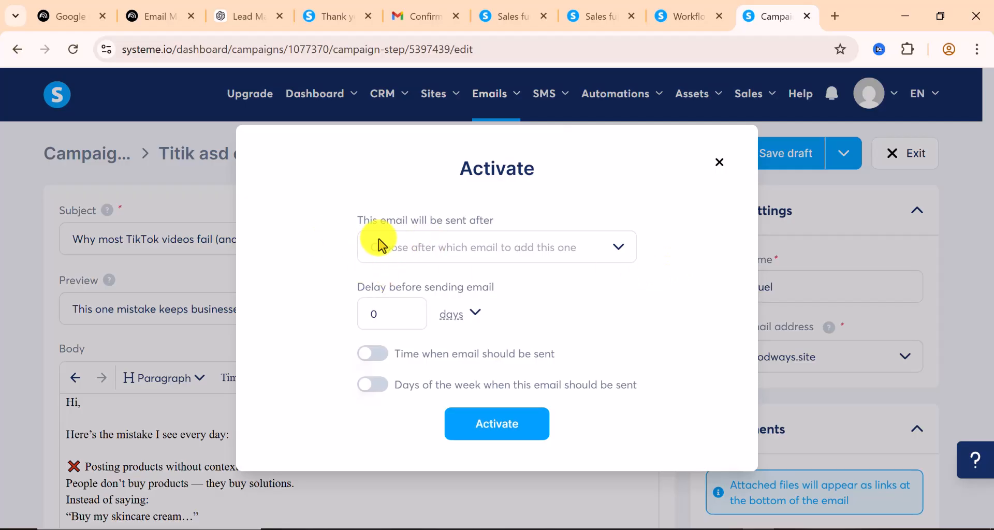
{"action": "left_click", "coordinate": [588, 253]}
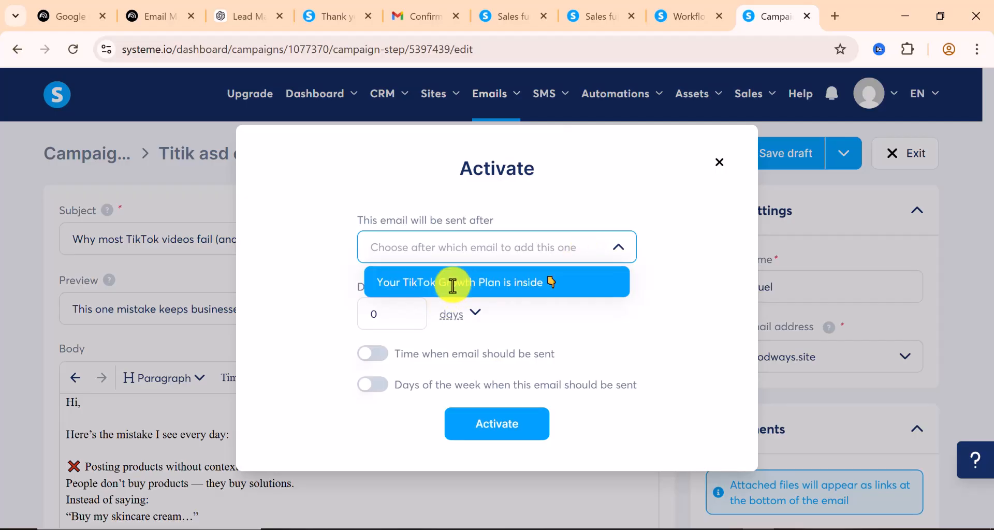
{"action": "left_click", "coordinate": [423, 282]}
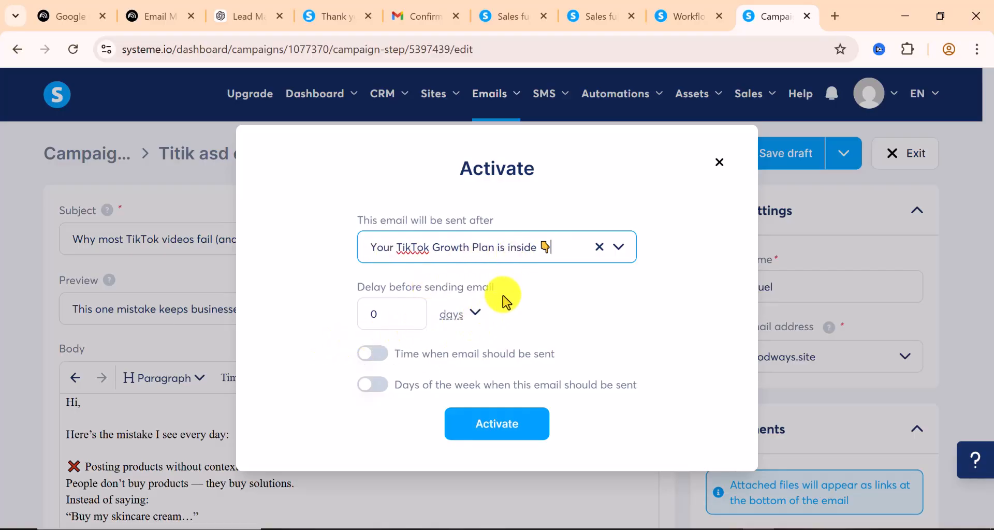
{"action": "left_click", "coordinate": [390, 312]}
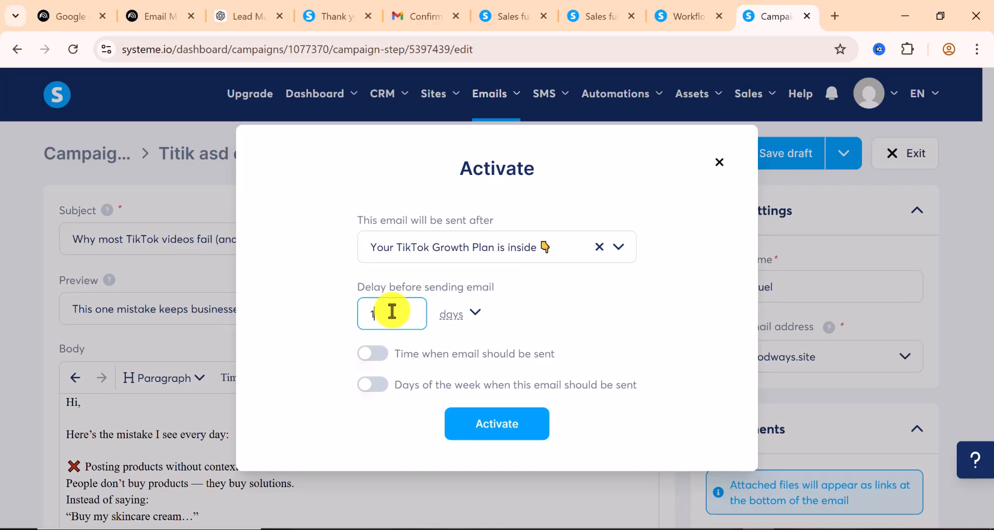
{"action": "left_click", "coordinate": [381, 356]}
{"action": "left_click", "coordinate": [415, 366]}
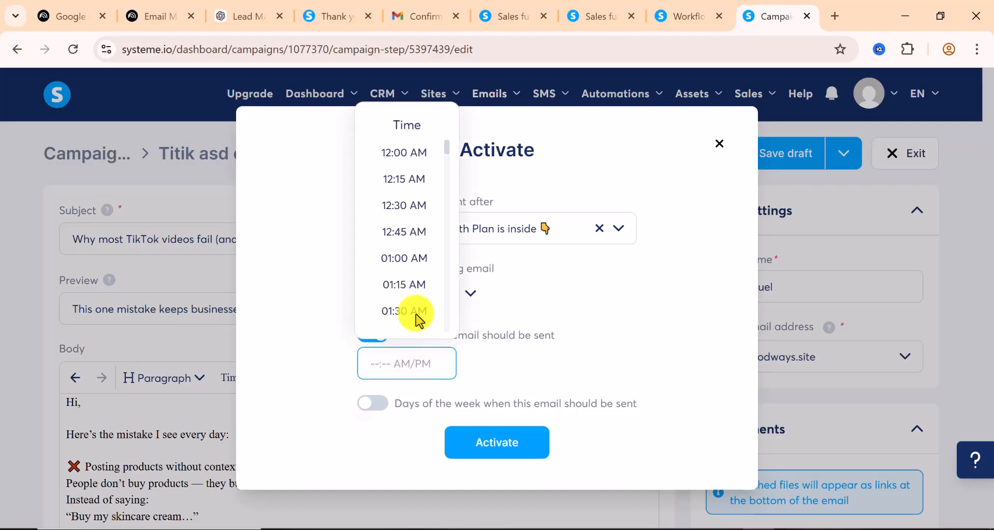
{"action": "scroll", "coordinate": [417, 251], "scroll_direction": "down", "scroll_amount": 6}
{"action": "scroll", "coordinate": [418, 254], "scroll_direction": "down", "scroll_amount": 9}
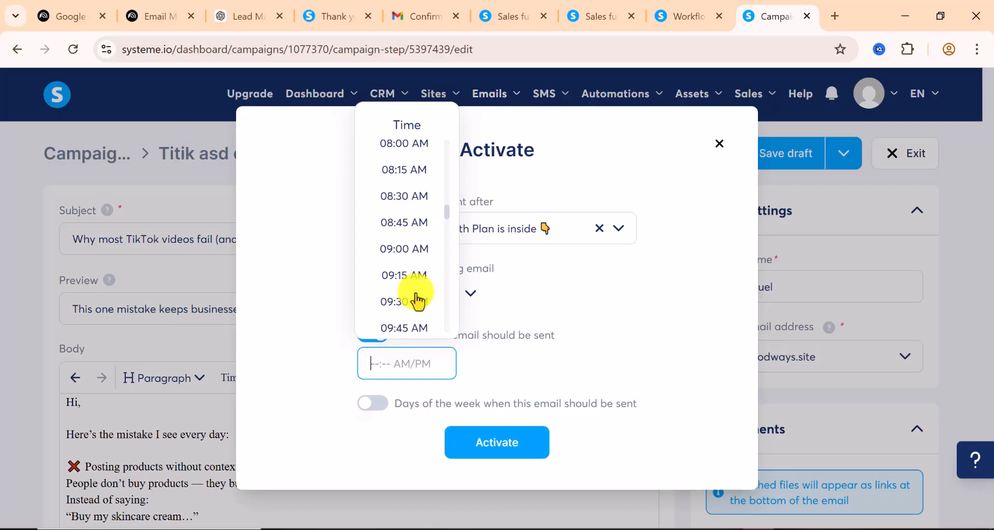
{"action": "left_click", "coordinate": [418, 305]}
{"action": "left_click", "coordinate": [510, 448]}
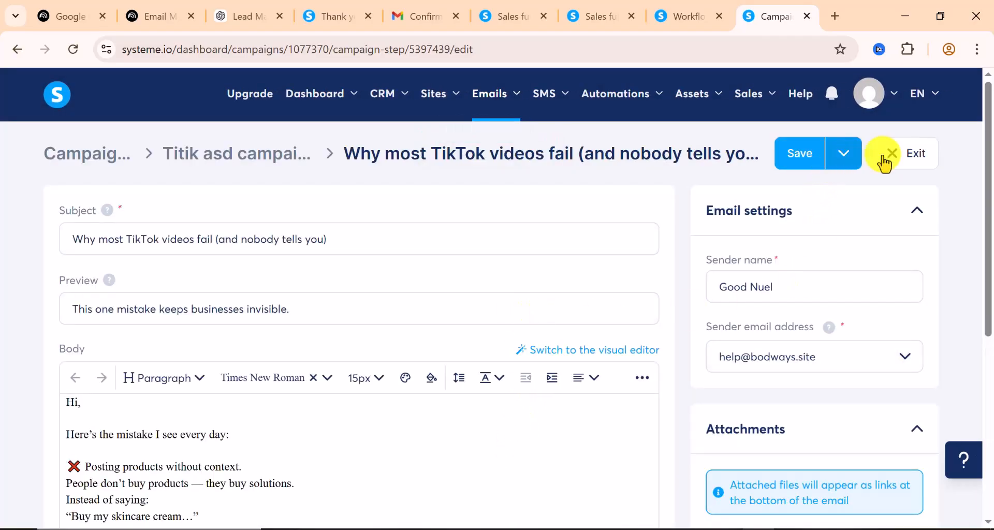
Save the email, send a test copy to the test address, and exit the editor
{"action": "left_click", "coordinate": [846, 155]}
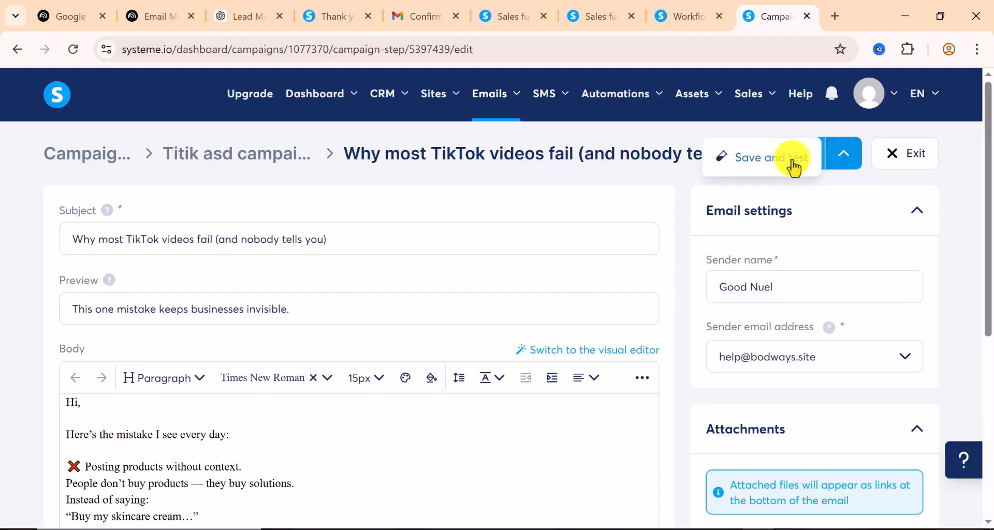
{"action": "left_click", "coordinate": [802, 165]}
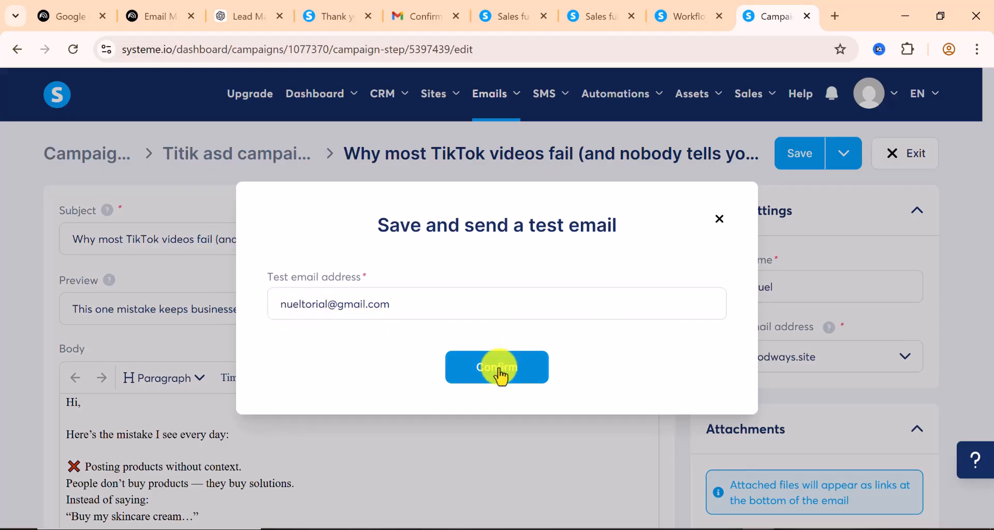
{"action": "left_click", "coordinate": [499, 377]}
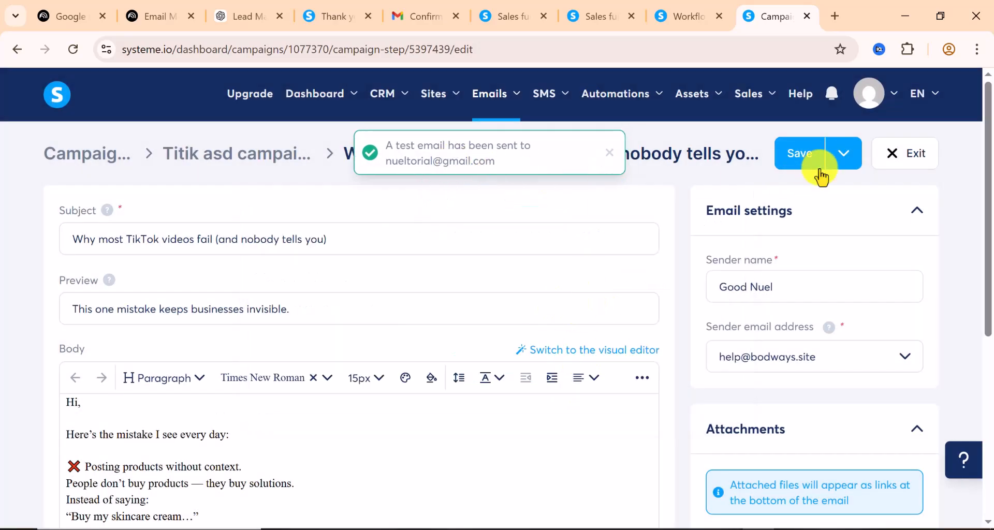
{"action": "left_click", "coordinate": [849, 159]}
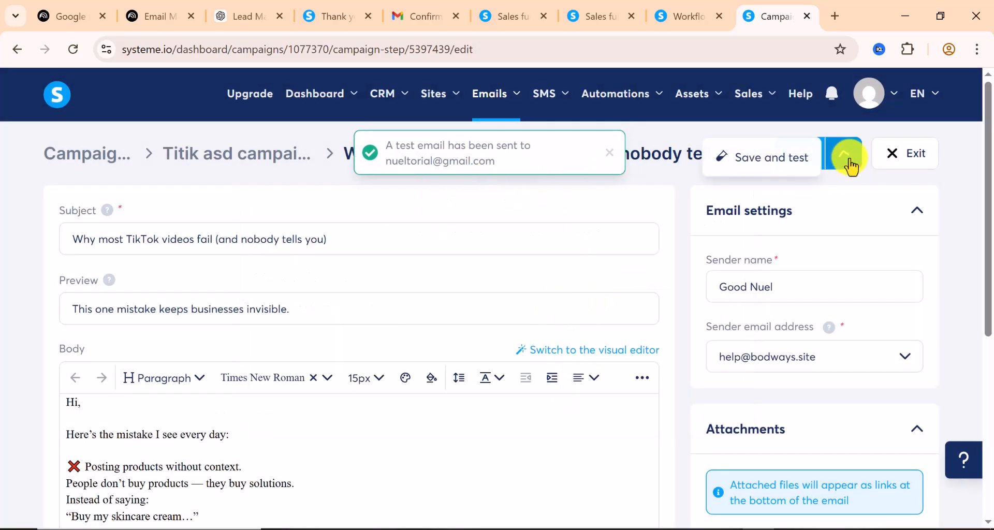
{"action": "left_click", "coordinate": [918, 161]}
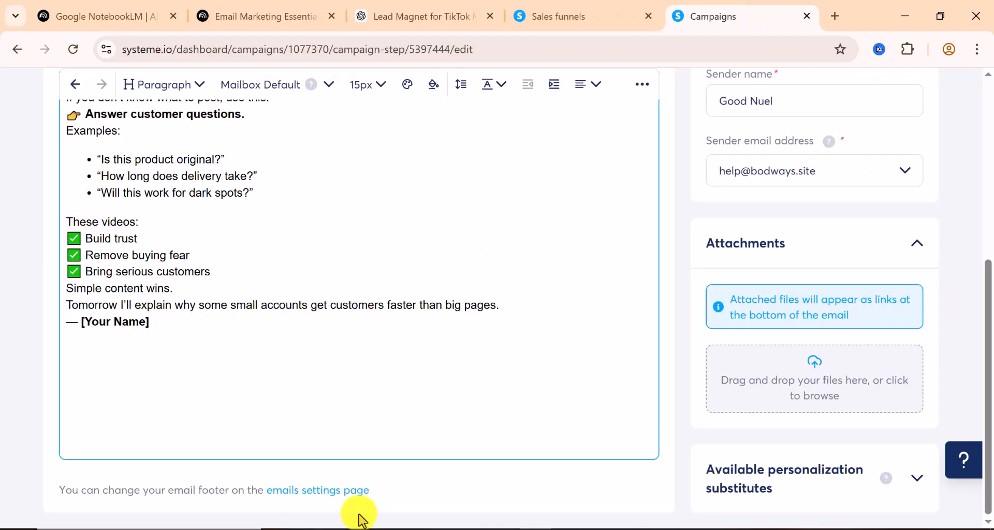
Scroll back to the top of the 'Steal this TikTok content idea today' email
{"action": "scroll", "coordinate": [455, 324], "scroll_direction": "up", "scroll_amount": 6}
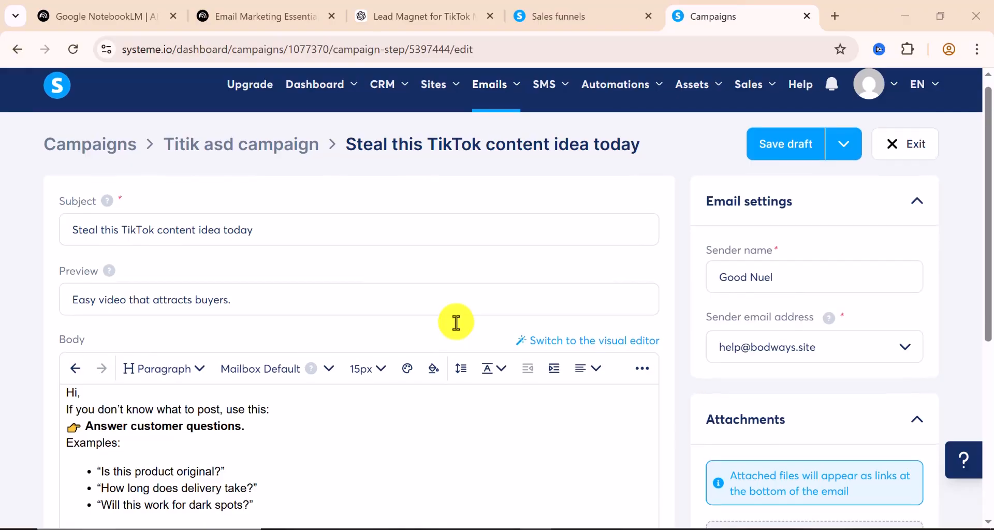
{"action": "scroll", "coordinate": [570, 314], "scroll_direction": "up", "scroll_amount": 1}
Save and publish the third email, set to follow the 'Why most TikTok videos fail' email
{"action": "left_click", "coordinate": [846, 166]}
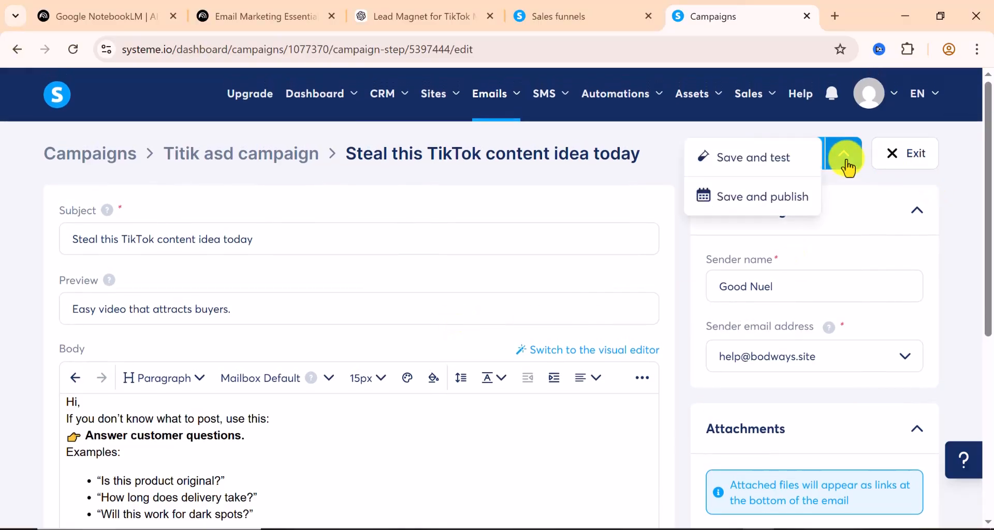
{"action": "left_click", "coordinate": [758, 203]}
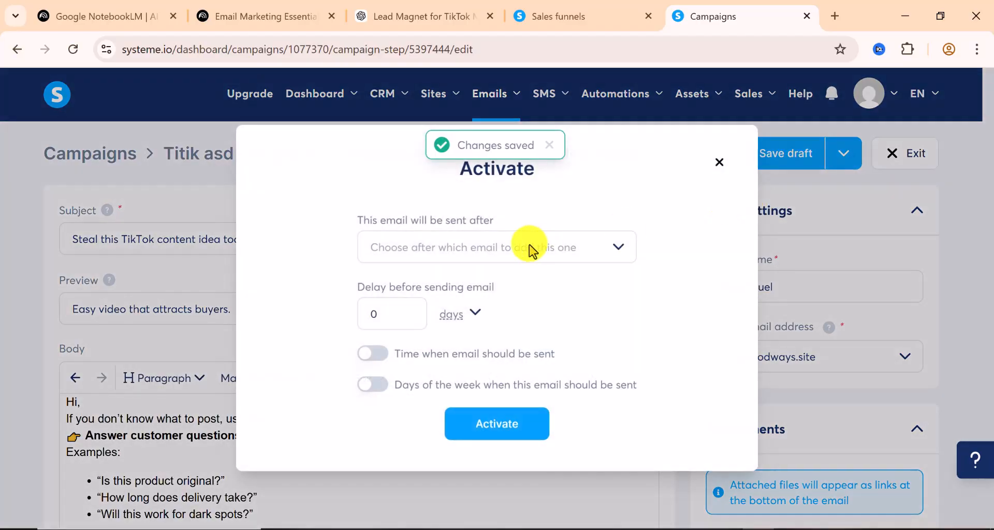
{"action": "left_click", "coordinate": [530, 251]}
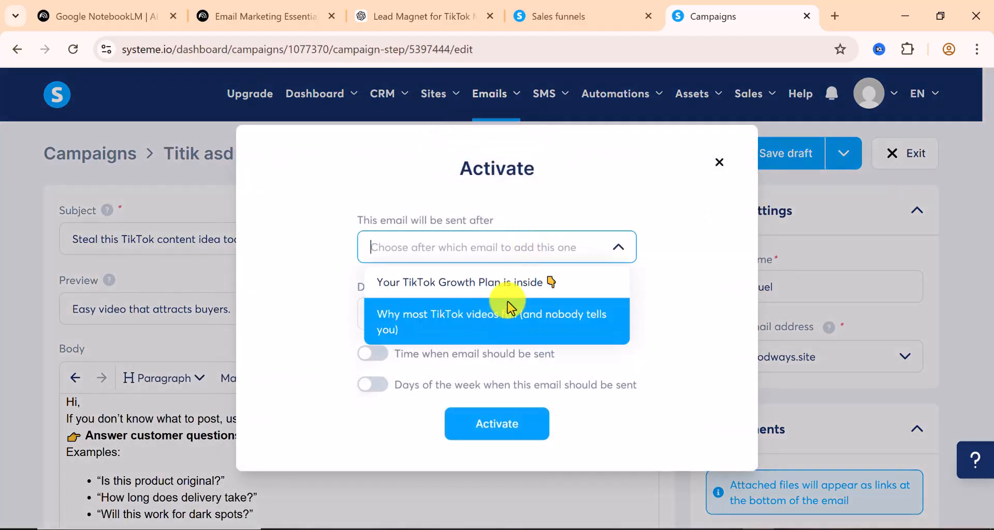
{"action": "left_click", "coordinate": [442, 334]}
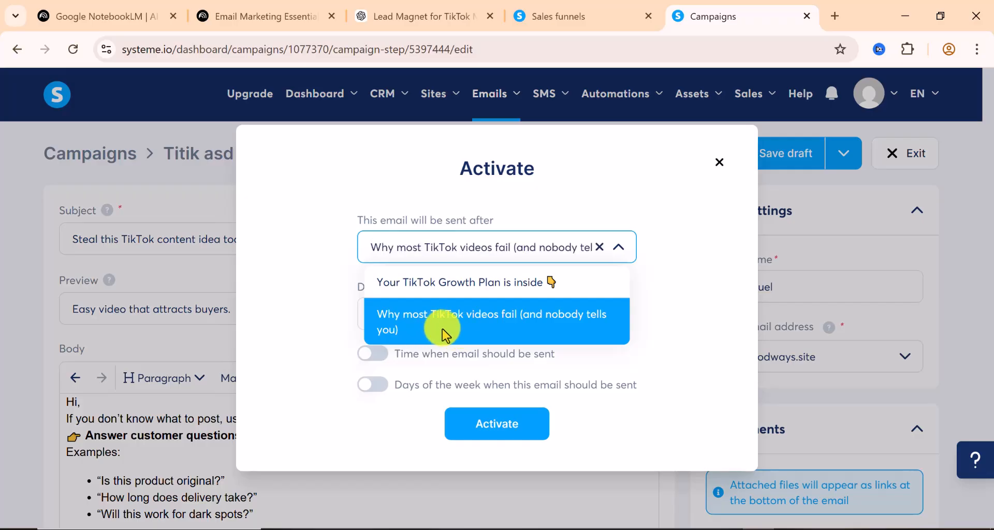
Give it a 1-day delay with a 09:30 AM send time and activate it
{"action": "left_click", "coordinate": [392, 319]}
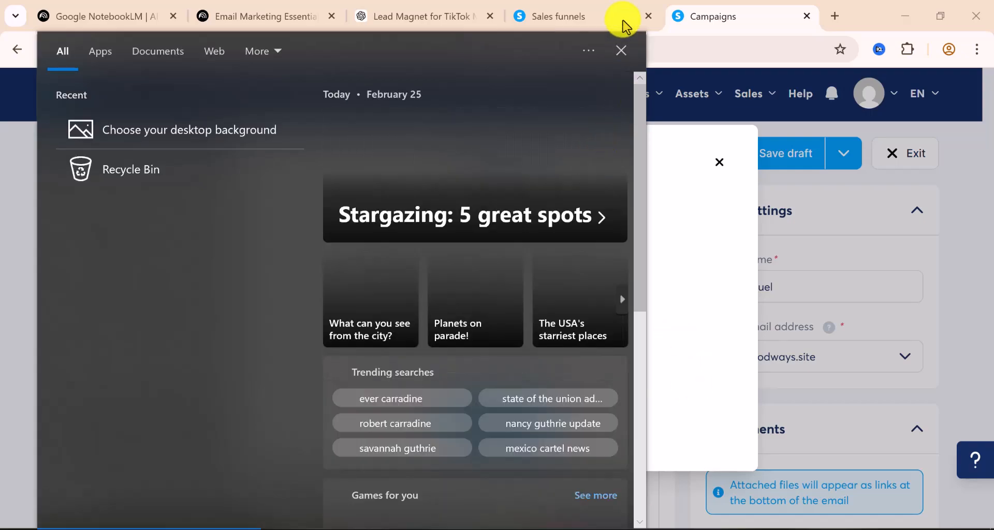
{"action": "left_click", "coordinate": [619, 52]}
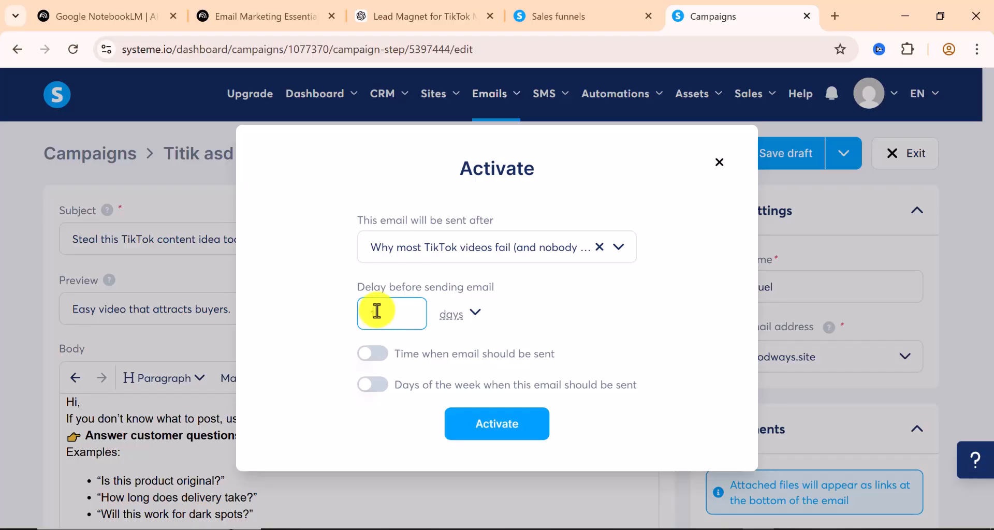
{"action": "type", "text": "1"}
{"action": "left_click", "coordinate": [383, 357]}
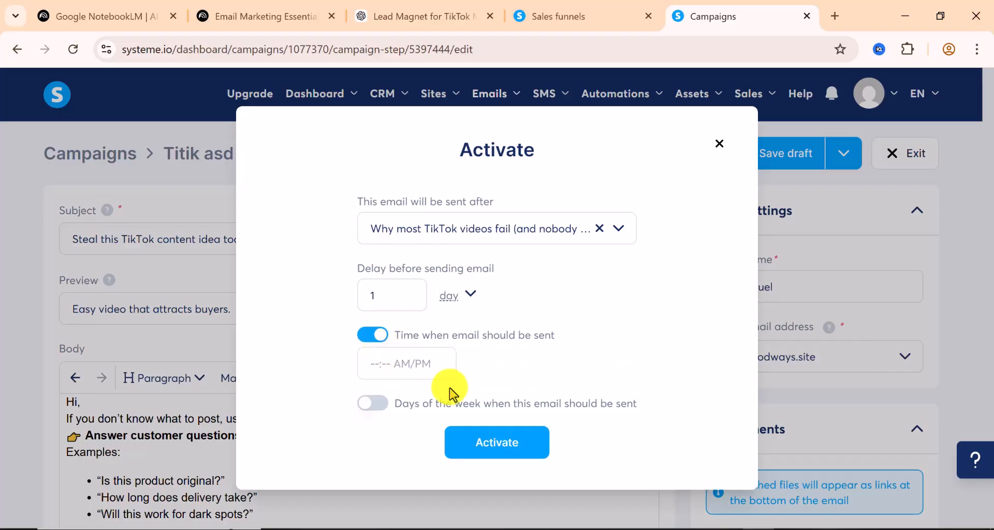
{"action": "left_click", "coordinate": [399, 366]}
{"action": "scroll", "coordinate": [406, 280], "scroll_direction": "down", "scroll_amount": 12}
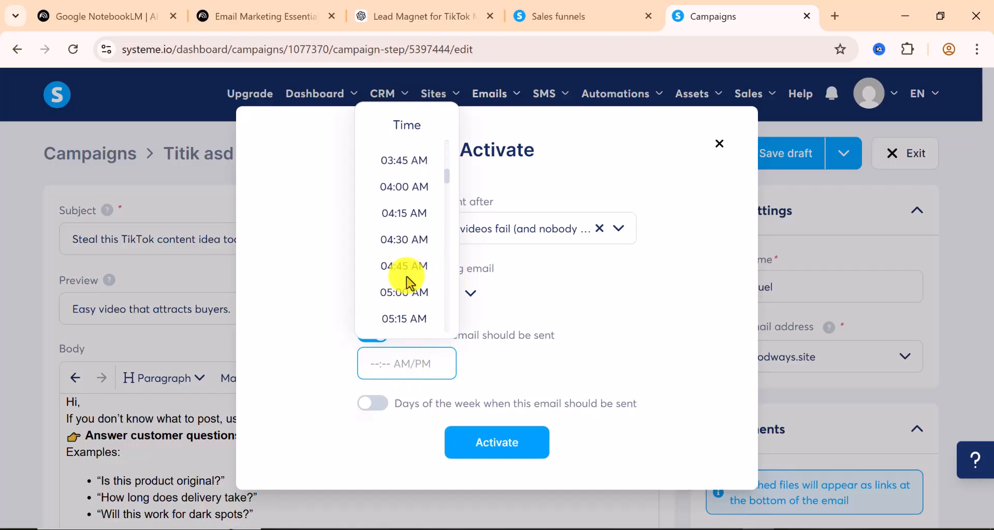
{"action": "scroll", "coordinate": [409, 282], "scroll_direction": "down", "scroll_amount": 7}
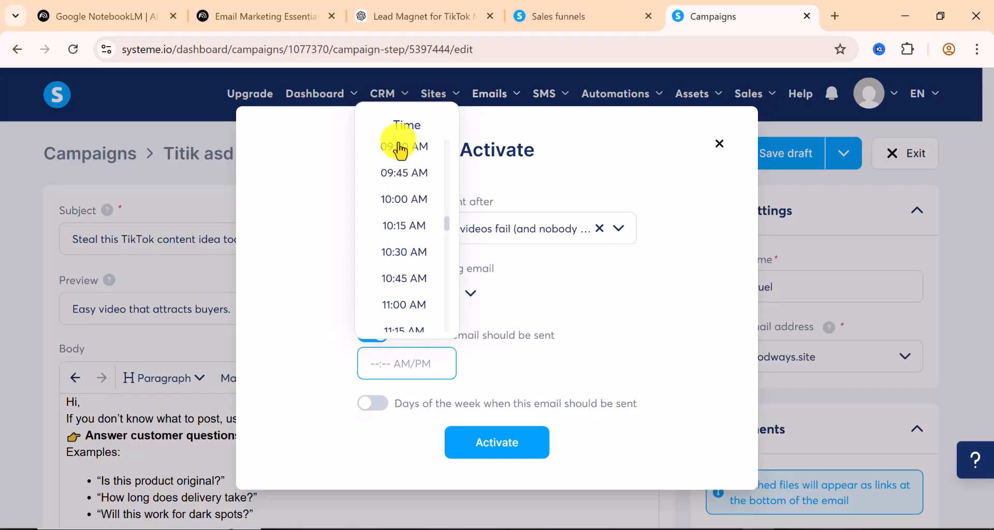
{"action": "left_click", "coordinate": [400, 147]}
{"action": "left_click", "coordinate": [500, 443]}
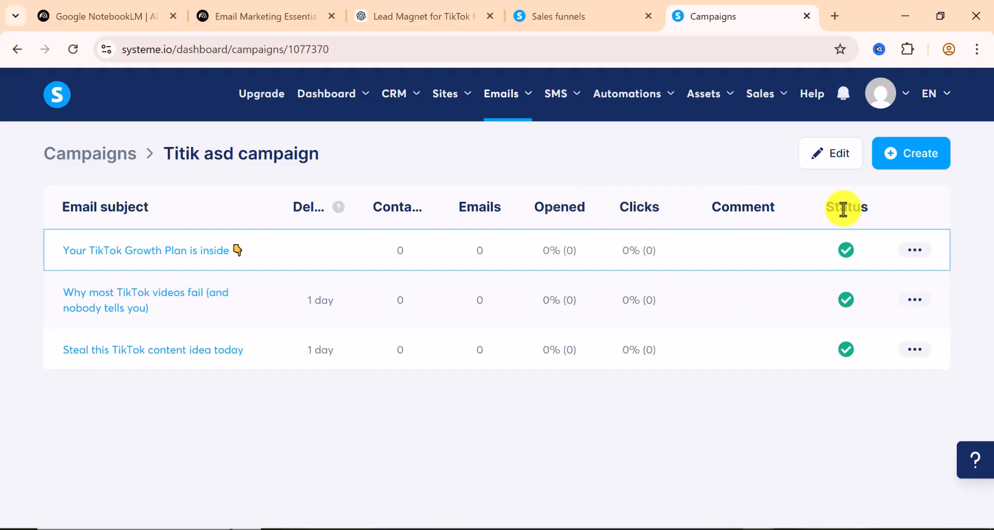
Open and then close the actions menu for the first campaign email
{"action": "left_click", "coordinate": [913, 250]}
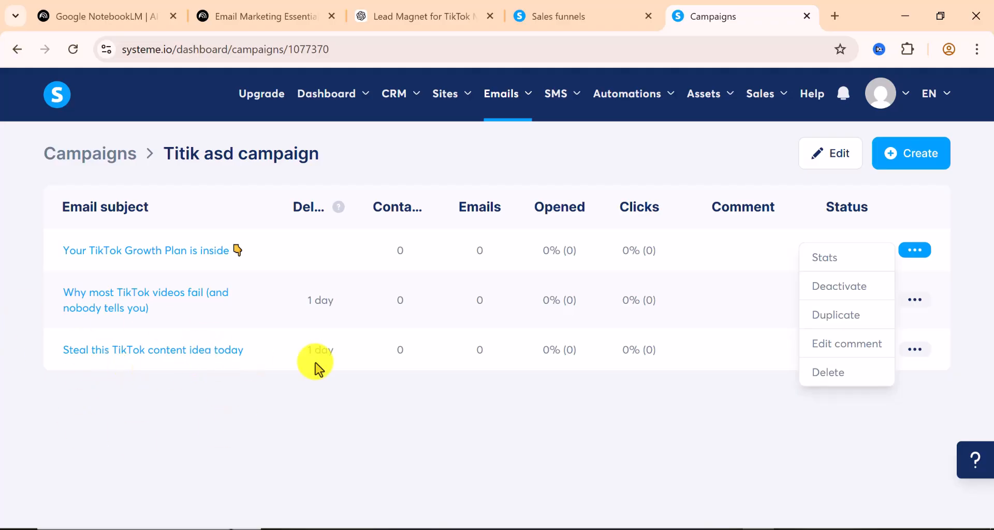
{"action": "left_click", "coordinate": [73, 401]}
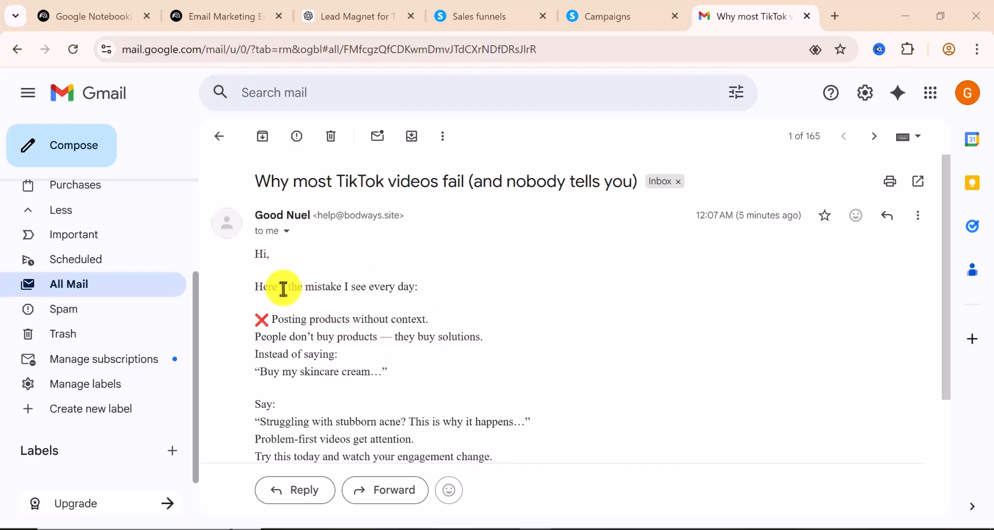
Scroll through the test email's body about posting products without context, then back up
{"action": "scroll", "coordinate": [362, 359], "scroll_direction": "down", "scroll_amount": 3}
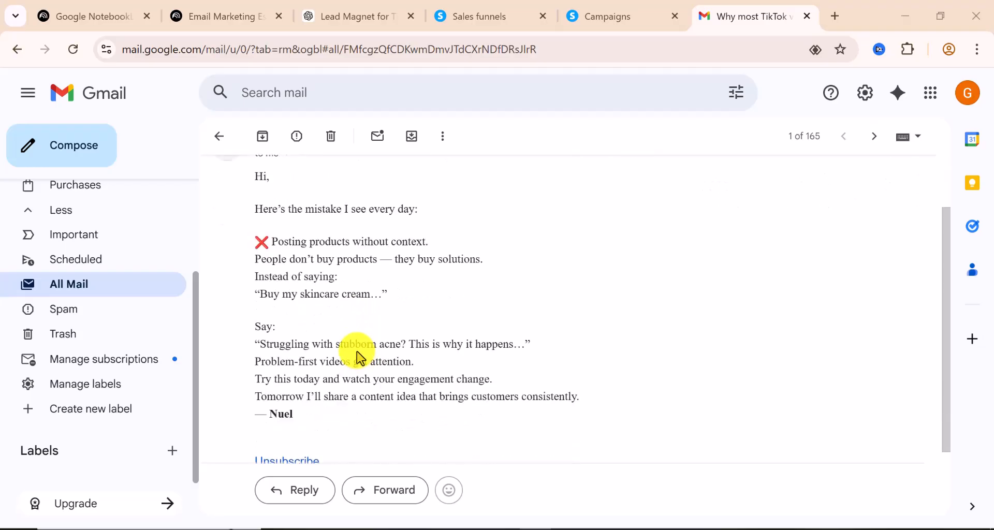
{"action": "scroll", "coordinate": [361, 358], "scroll_direction": "down", "scroll_amount": 3}
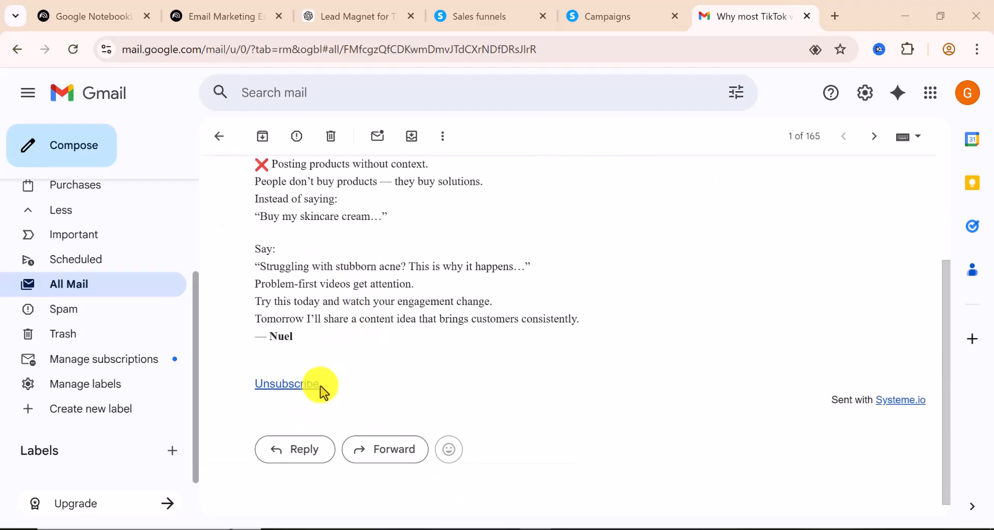
{"action": "scroll", "coordinate": [324, 370], "scroll_direction": "down", "scroll_amount": 1}
{"action": "scroll", "coordinate": [325, 363], "scroll_direction": "up", "scroll_amount": 3}
{"action": "scroll", "coordinate": [325, 359], "scroll_direction": "up", "scroll_amount": 4}
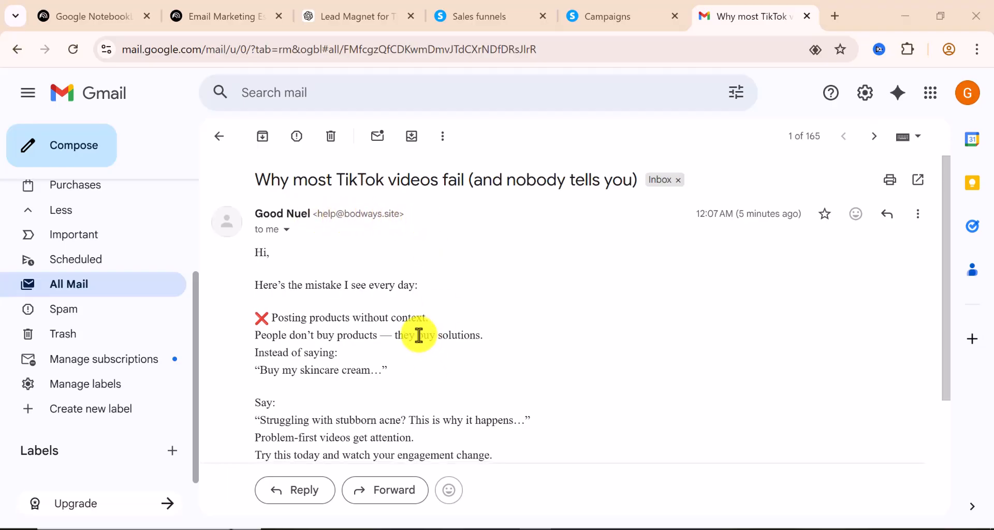
{"action": "scroll", "coordinate": [418, 338], "scroll_direction": "down", "scroll_amount": 2}
{"action": "scroll", "coordinate": [418, 338], "scroll_direction": "down", "scroll_amount": 2}
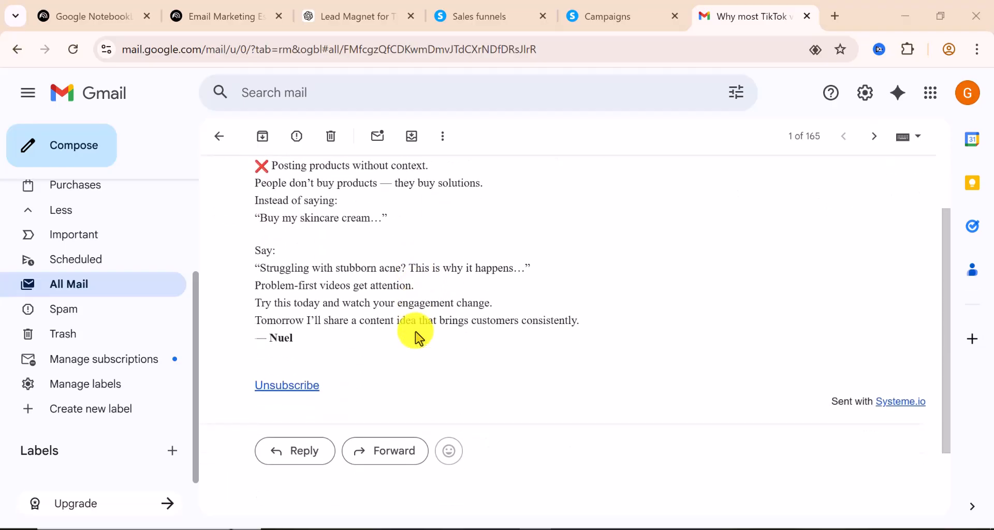
{"action": "scroll", "coordinate": [419, 337], "scroll_direction": "up", "scroll_amount": 4}
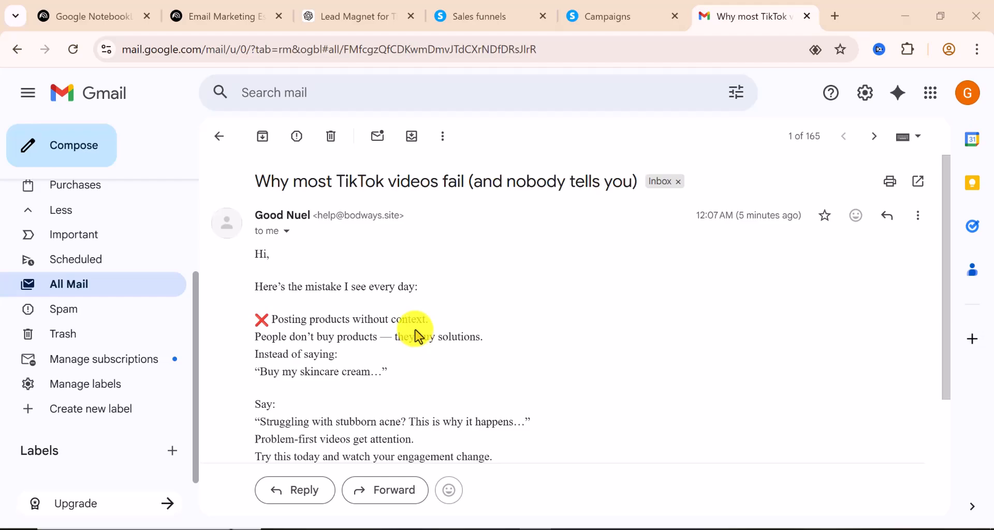
{"action": "scroll", "coordinate": [418, 338], "scroll_direction": "down", "scroll_amount": 2}
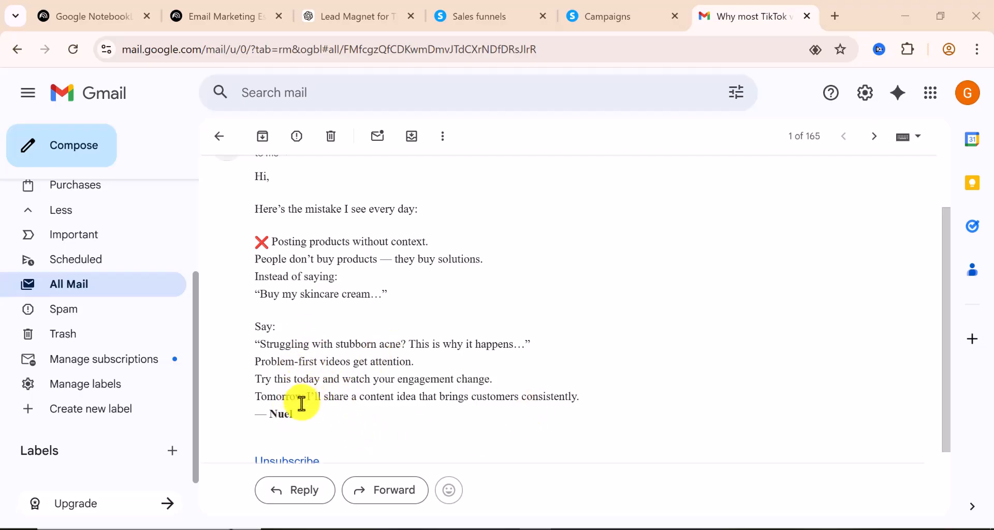
{"action": "scroll", "coordinate": [305, 359], "scroll_direction": "up", "scroll_amount": 2}
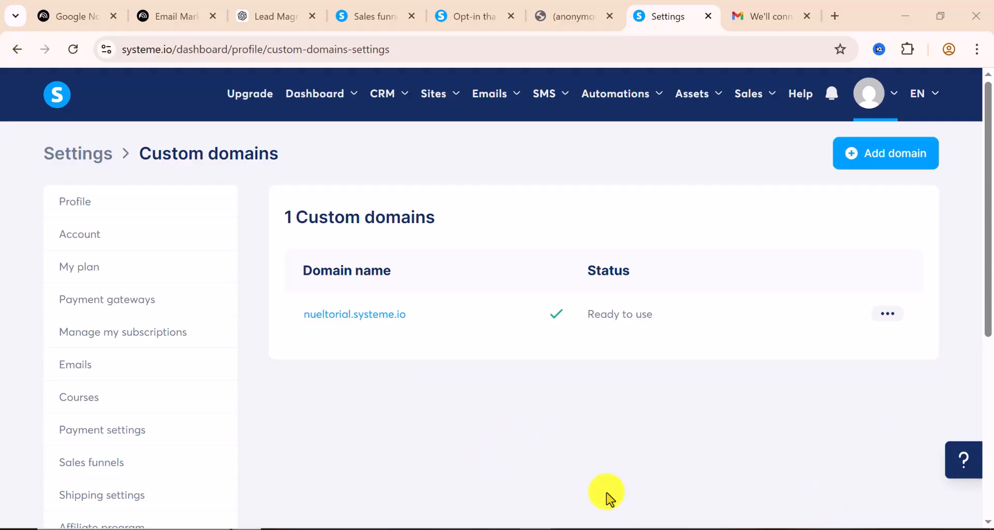
Close the two extra browser tabs and return to the Sales funnels list
{"action": "left_click", "coordinate": [611, 17]}
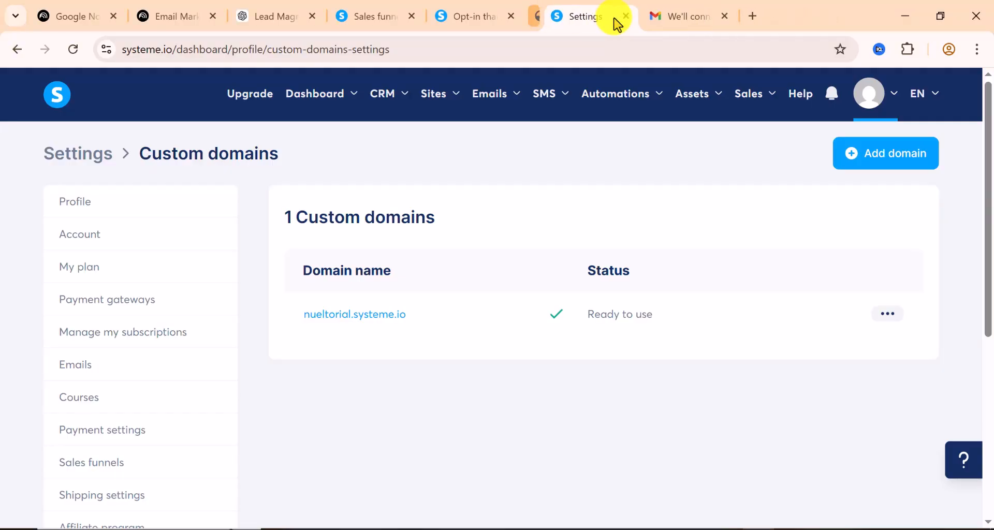
{"action": "left_click", "coordinate": [511, 17]}
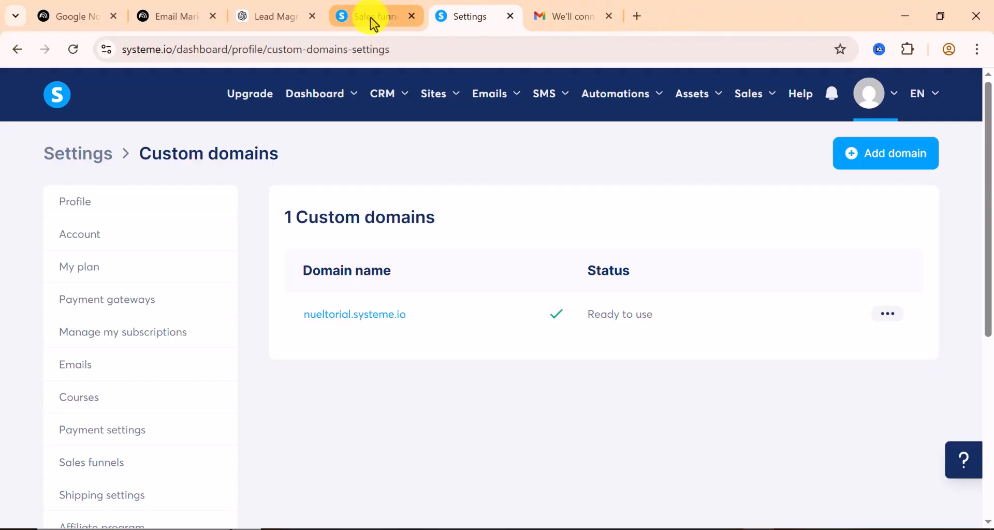
{"action": "left_click", "coordinate": [372, 21]}
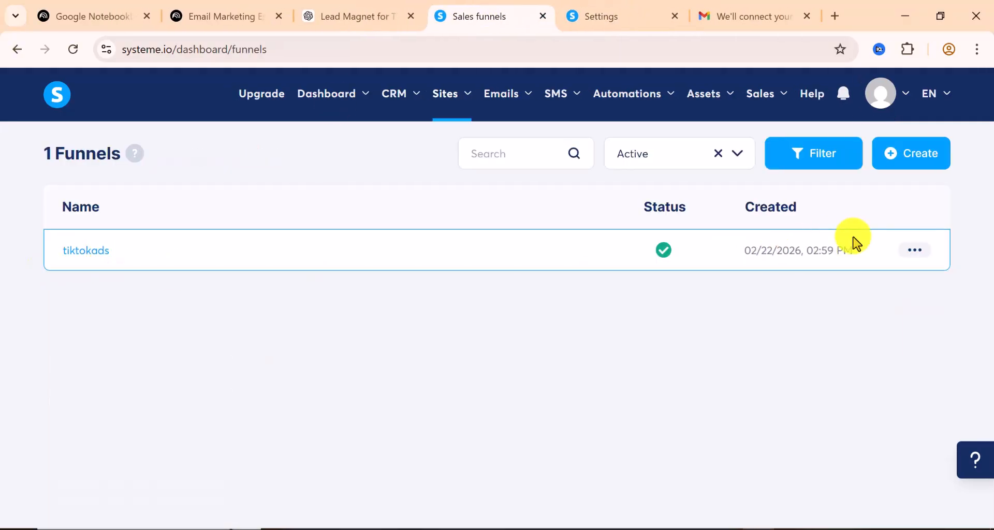
Check the tiktokads funnel's settings, confirming its domain is nueltorial.systeme.io, and close without saving
{"action": "left_click", "coordinate": [914, 250]}
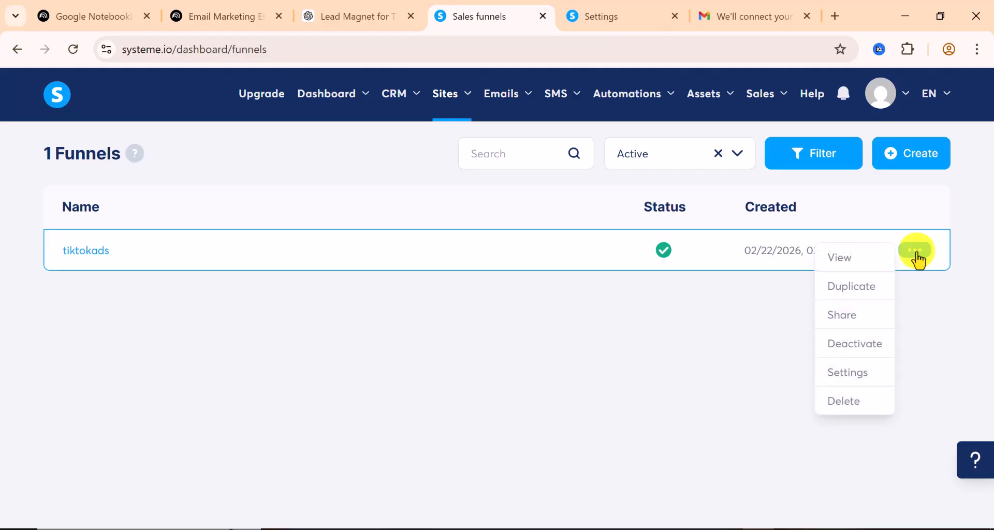
{"action": "left_click", "coordinate": [870, 381]}
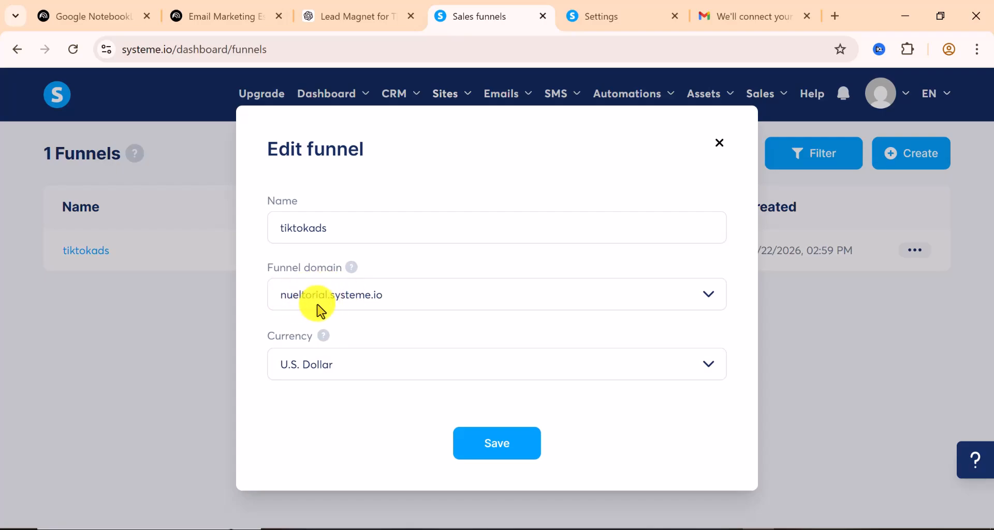
{"action": "left_click", "coordinate": [707, 309]}
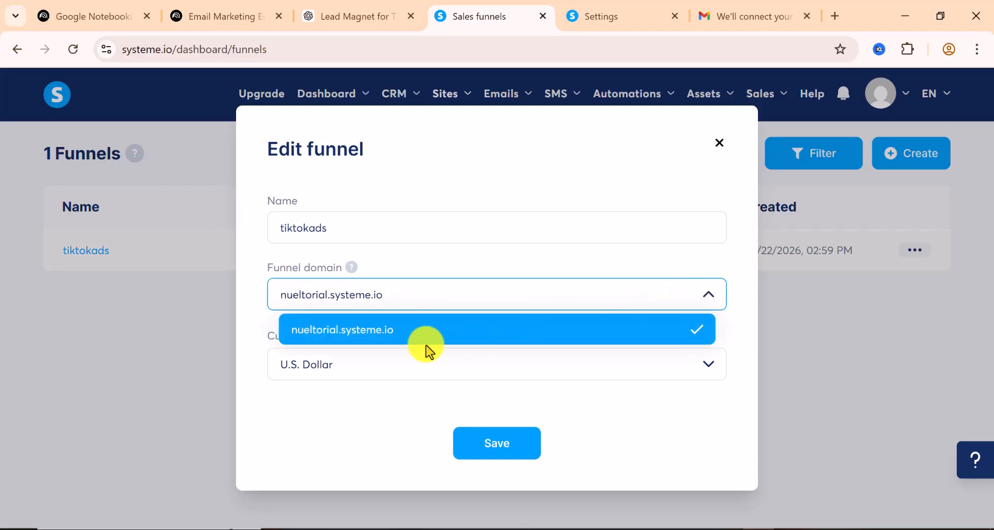
{"action": "left_click", "coordinate": [403, 294]}
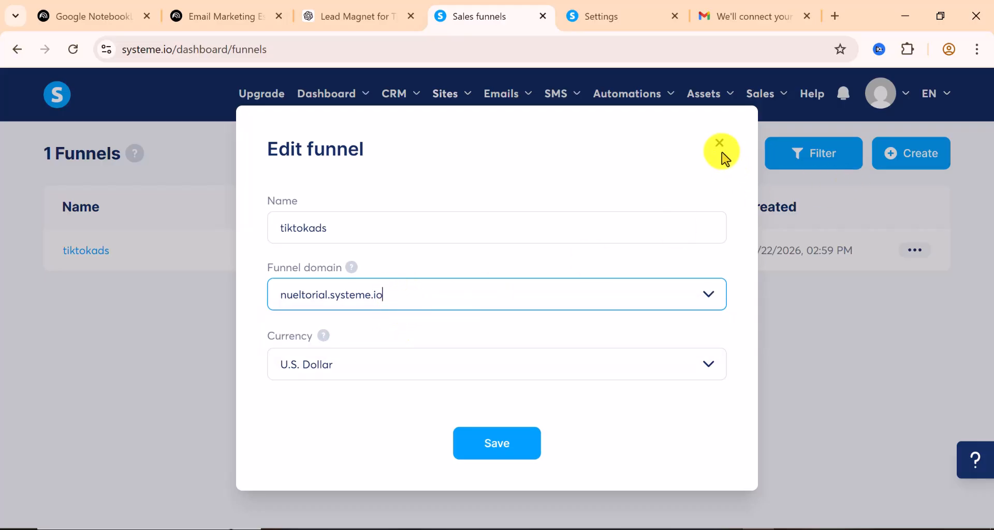
{"action": "left_click", "coordinate": [884, 96]}
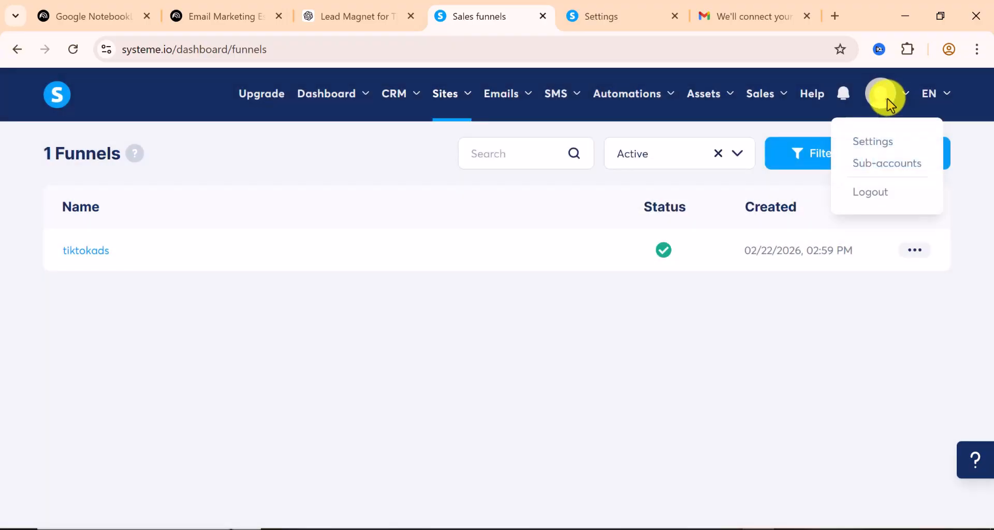
Go to account Settings and open the Custom domains page from the sidebar
{"action": "left_click", "coordinate": [875, 147]}
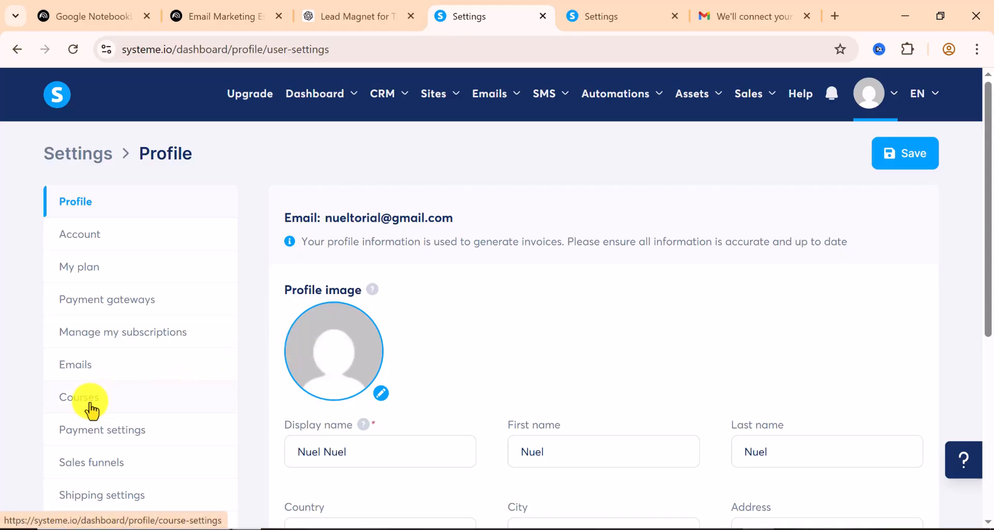
{"action": "scroll", "coordinate": [91, 407], "scroll_direction": "down", "scroll_amount": 1}
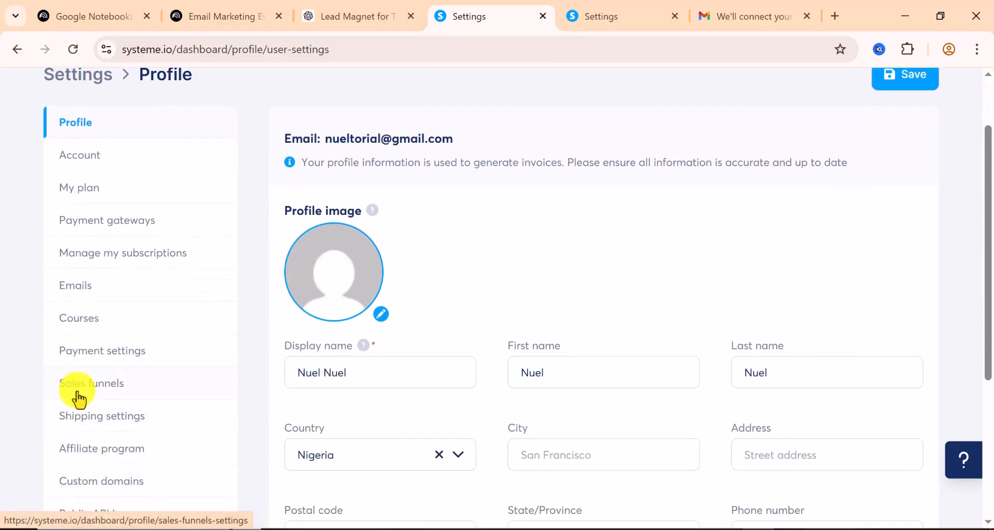
{"action": "scroll", "coordinate": [72, 396], "scroll_direction": "down", "scroll_amount": 2}
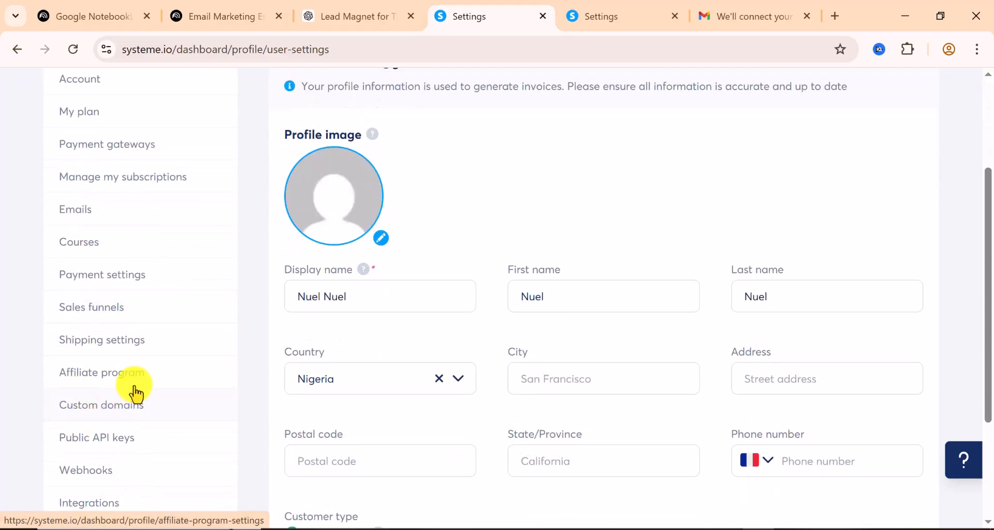
{"action": "scroll", "coordinate": [134, 388], "scroll_direction": "up", "scroll_amount": 3}
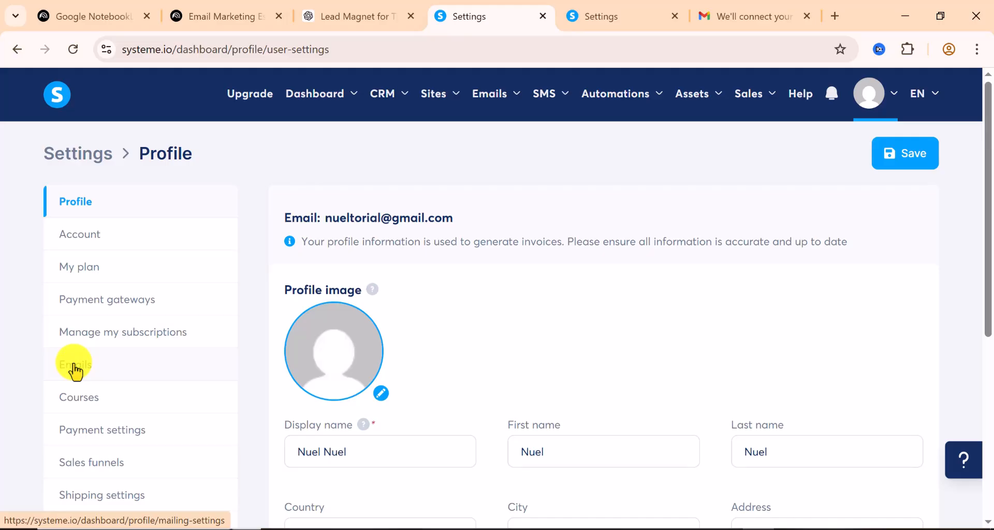
{"action": "scroll", "coordinate": [151, 381], "scroll_direction": "down", "scroll_amount": 3}
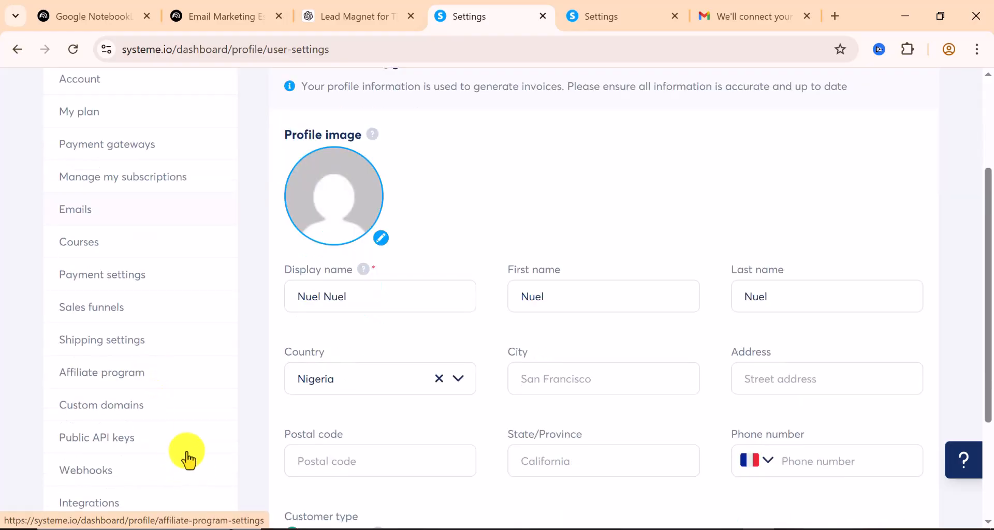
{"action": "scroll", "coordinate": [137, 443], "scroll_direction": "down", "scroll_amount": 2}
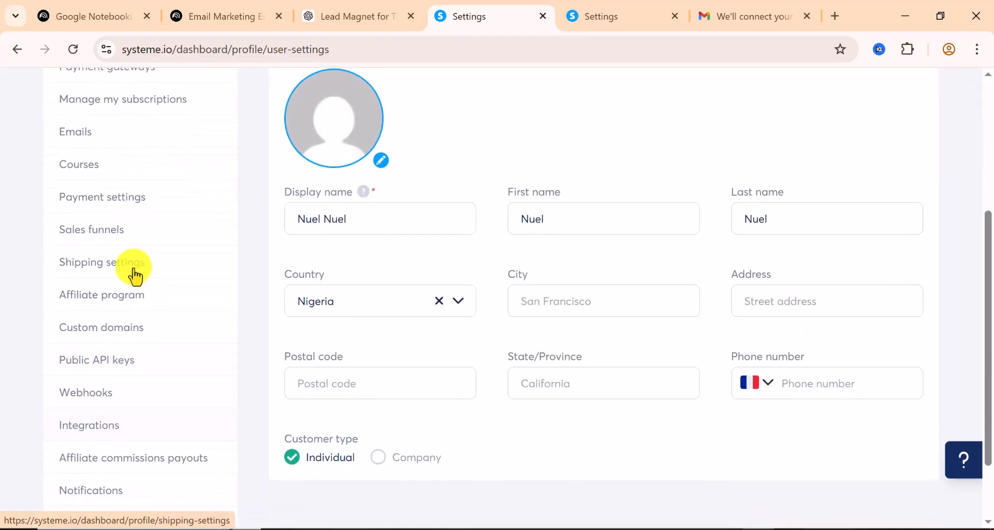
{"action": "left_click", "coordinate": [89, 334]}
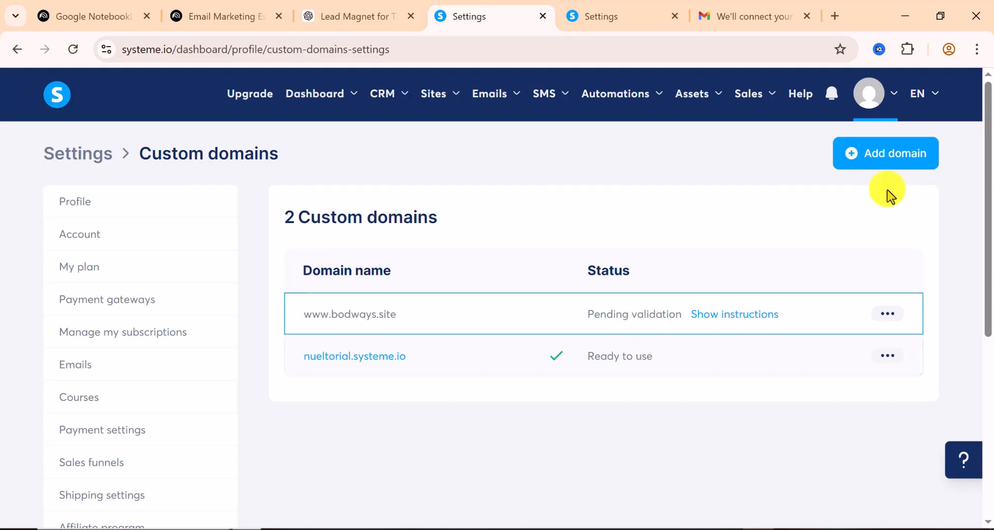
{"action": "left_click", "coordinate": [887, 162]}
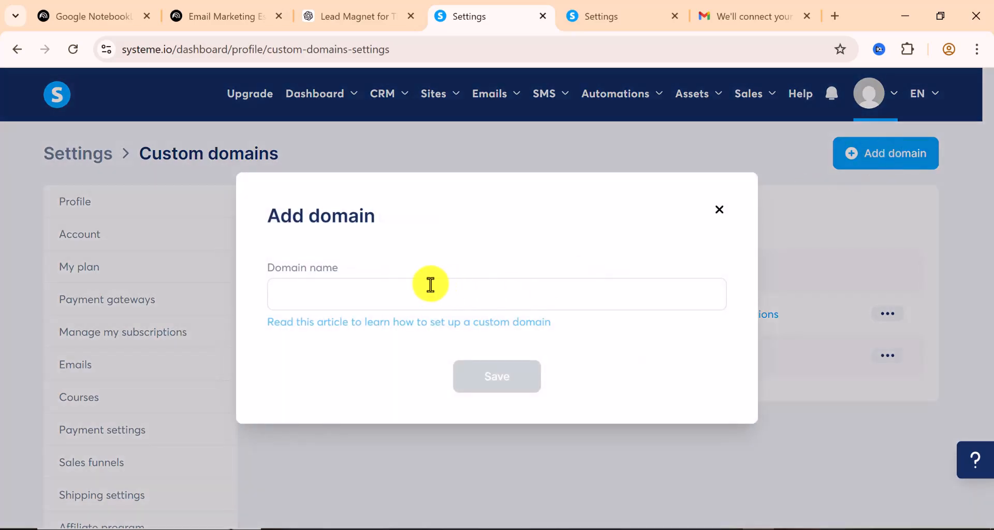
{"action": "right_click", "coordinate": [411, 291]}
{"action": "left_click", "coordinate": [460, 357]}
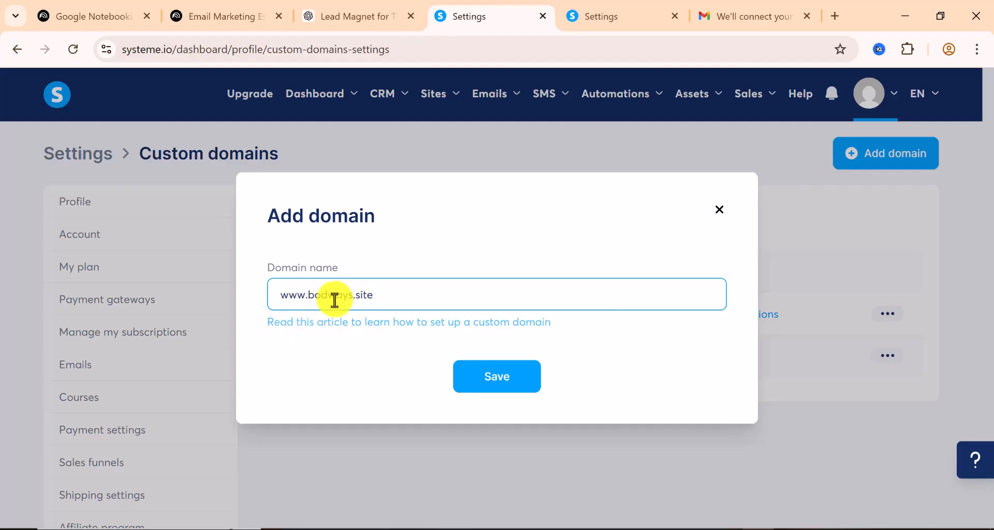
{"action": "left_click_drag", "start_coordinate": [304, 297], "coordinate": [275, 297]}
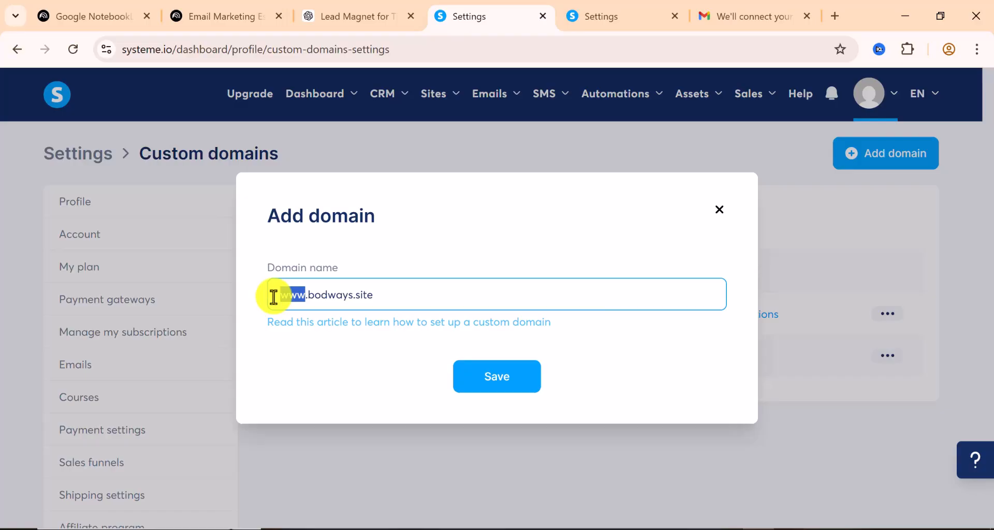
{"action": "left_click", "coordinate": [486, 383]}
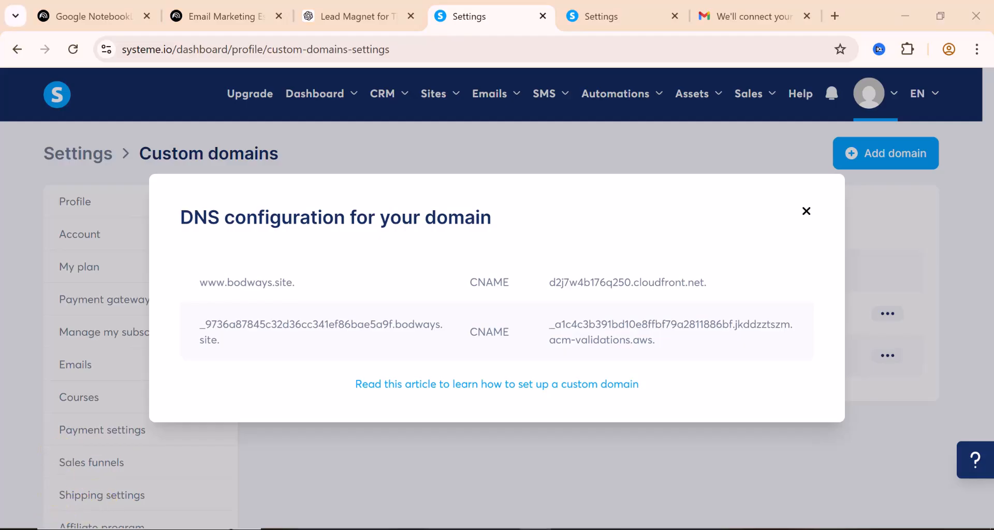
In Namecheap's Advanced DNS for bodways.site, add a new host record of type CNAME
{"action": "left_click", "coordinate": [406, 528]}
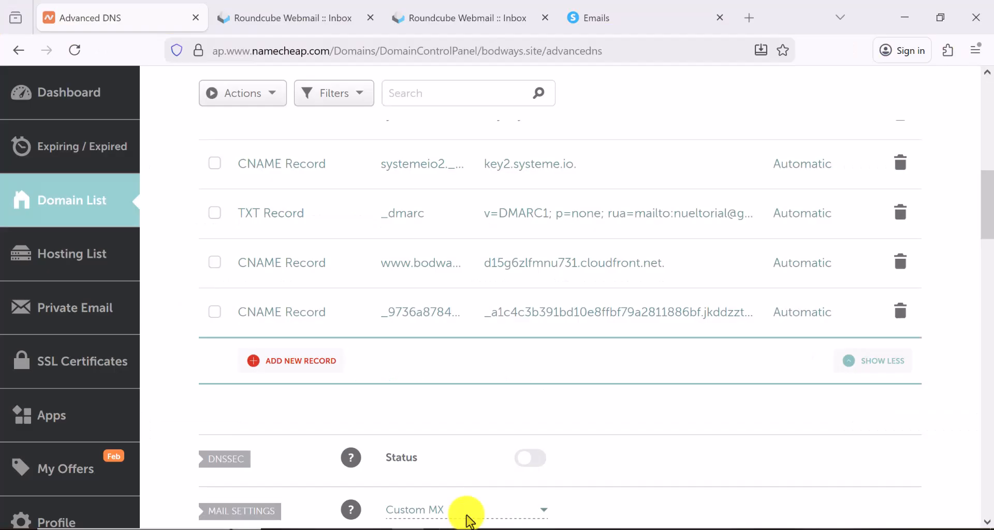
{"action": "scroll", "coordinate": [357, 281], "scroll_direction": "up", "scroll_amount": 7}
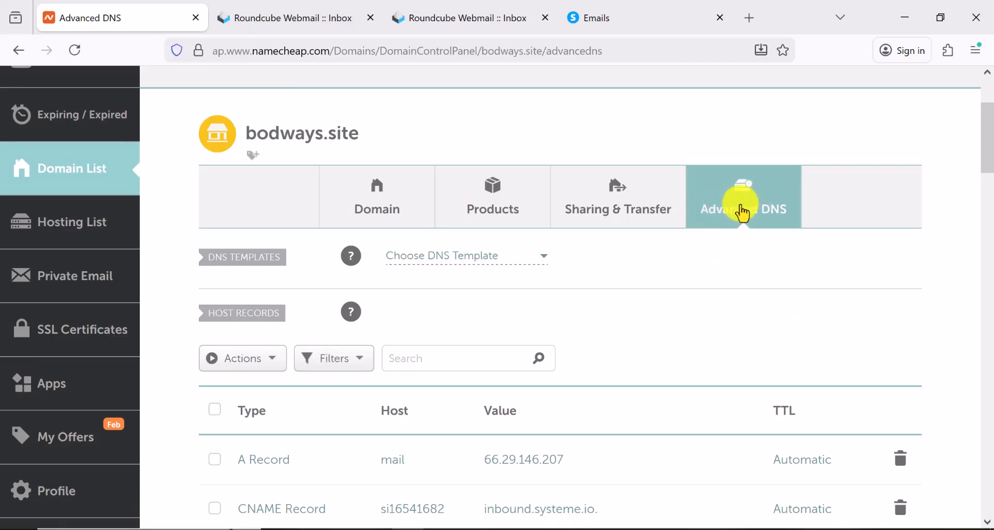
{"action": "scroll", "coordinate": [734, 211], "scroll_direction": "down", "scroll_amount": 5}
{"action": "scroll", "coordinate": [469, 297], "scroll_direction": "down", "scroll_amount": 2}
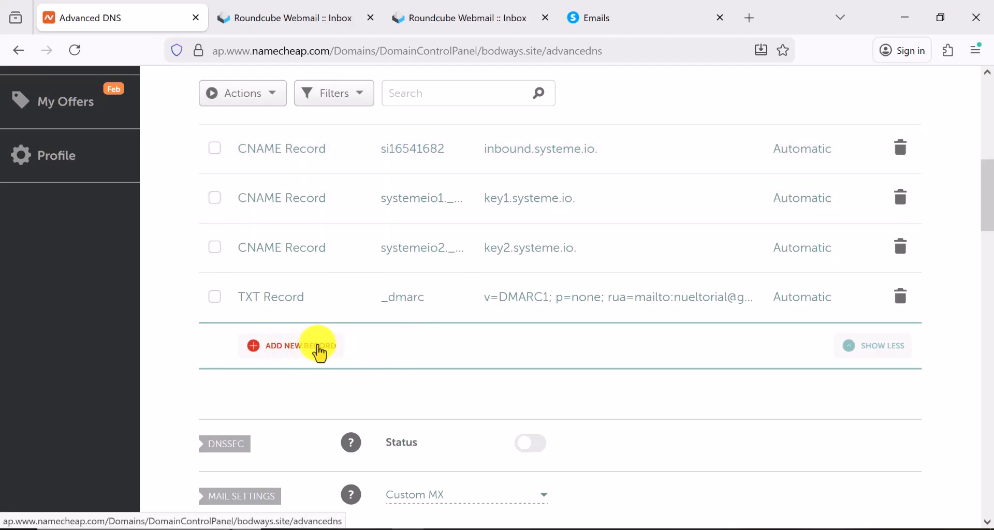
{"action": "left_click", "coordinate": [292, 352]}
{"action": "left_click", "coordinate": [333, 315]}
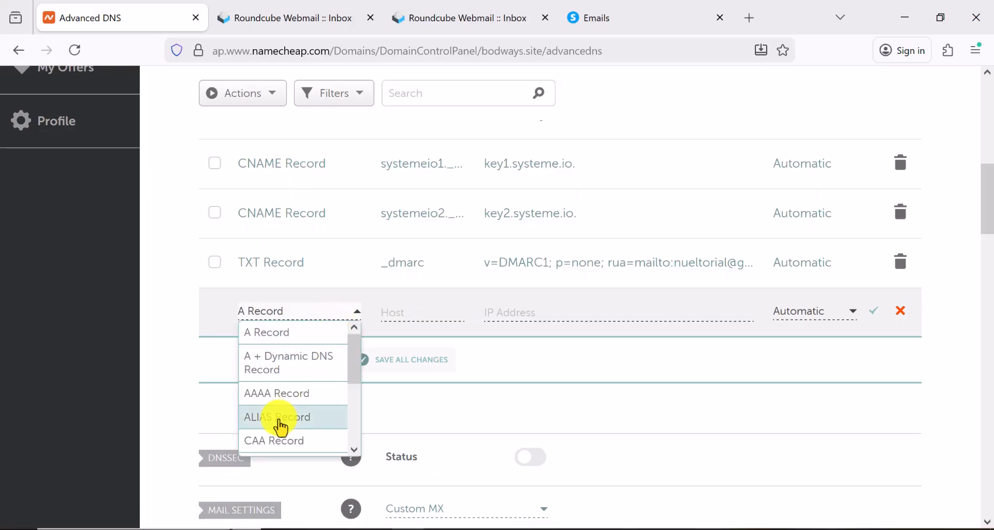
{"action": "scroll", "coordinate": [282, 417], "scroll_direction": "down", "scroll_amount": 3}
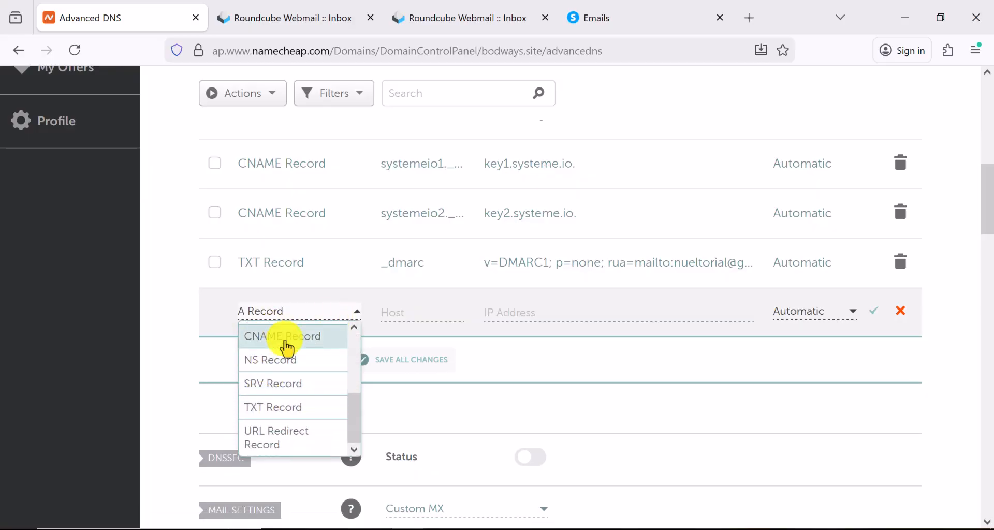
{"action": "left_click", "coordinate": [287, 341]}
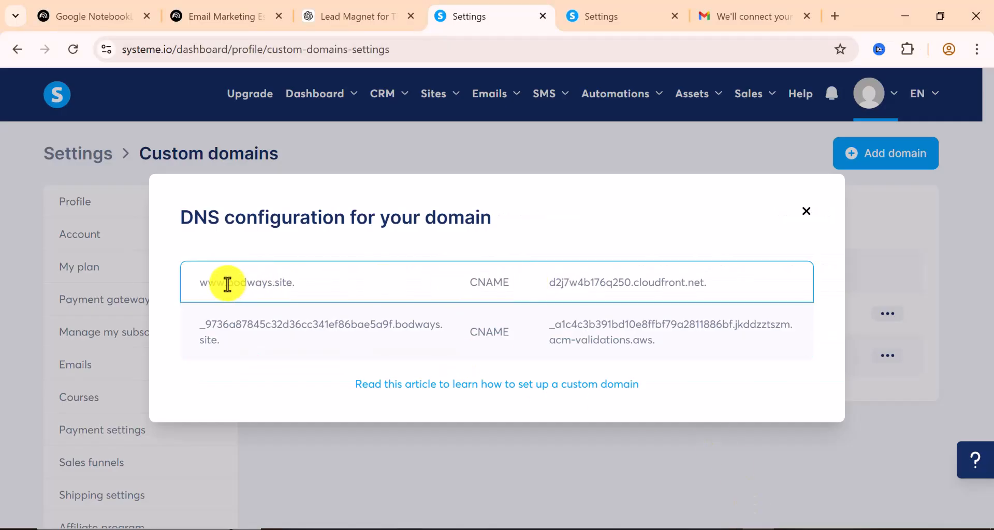
Set the new CNAME record's host to www, copied from systeme.io
{"action": "left_click_drag", "start_coordinate": [222, 284], "coordinate": [201, 283]}
{"action": "right_click", "coordinate": [208, 283]}
{"action": "left_click", "coordinate": [229, 303]}
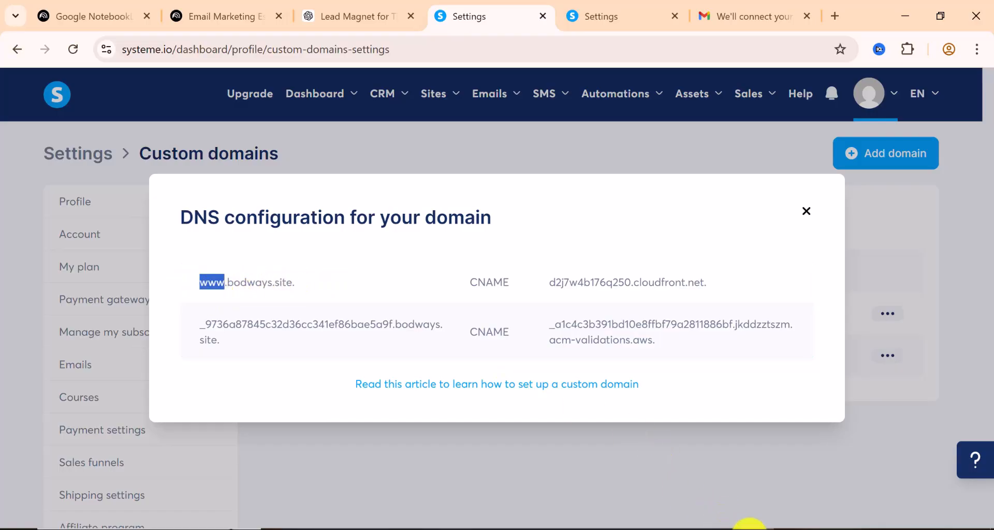
{"action": "left_click", "coordinate": [752, 529]}
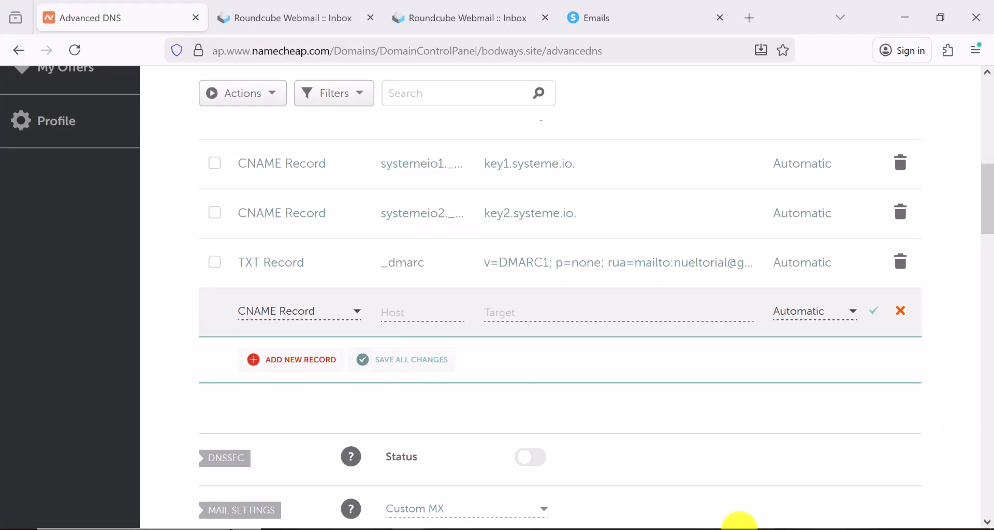
{"action": "left_click", "coordinate": [394, 314]}
{"action": "right_click", "coordinate": [394, 314]}
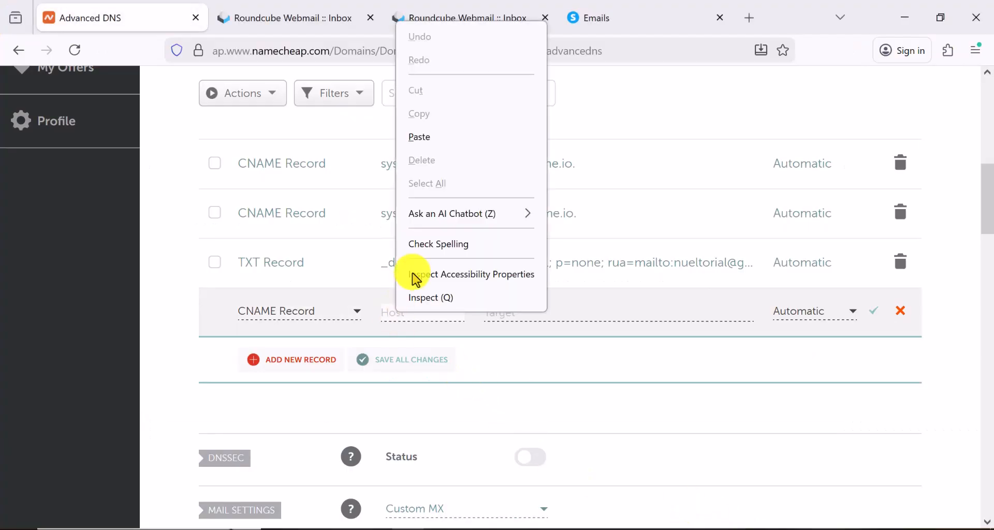
{"action": "left_click", "coordinate": [421, 141]}
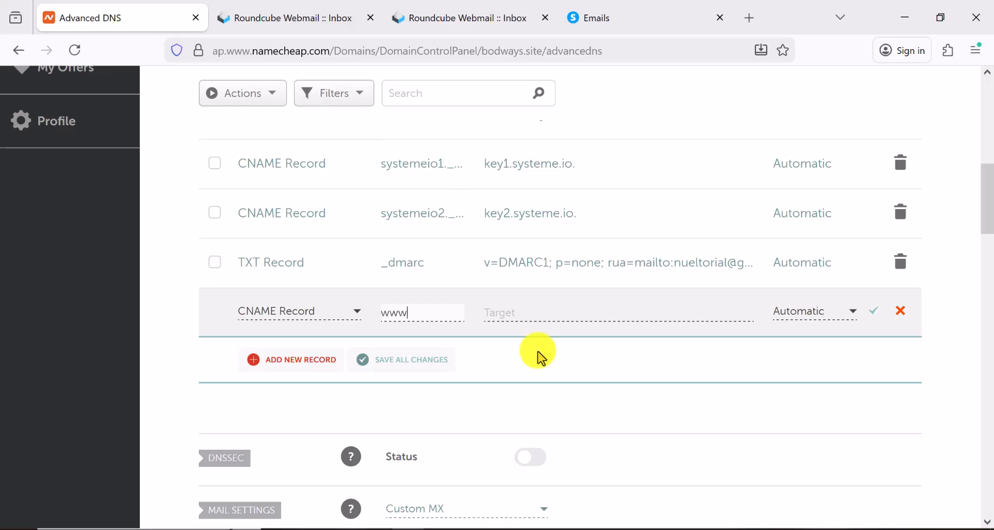
Set its target to d2j7w4b176q250.cloudfront.net., save the record, and add another
{"action": "left_click", "coordinate": [521, 311]}
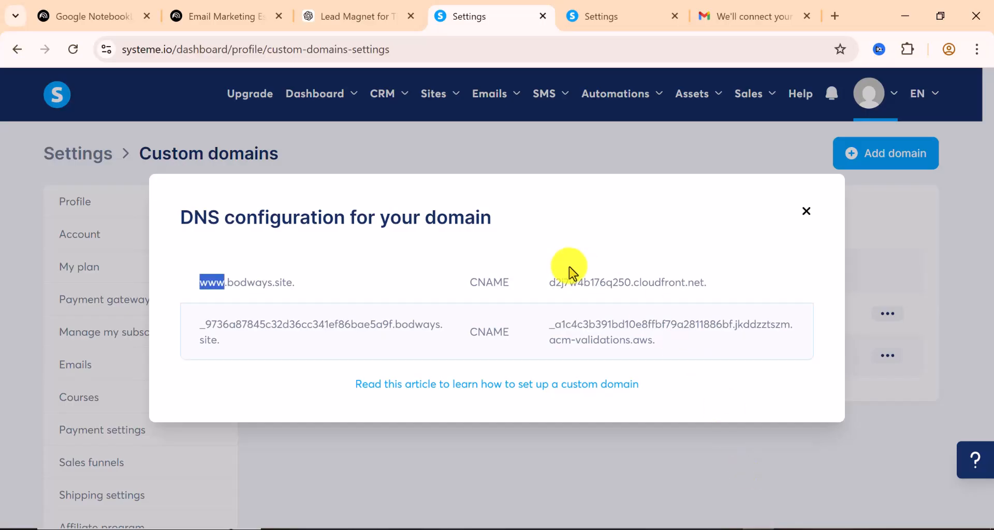
{"action": "left_click_drag", "start_coordinate": [551, 284], "coordinate": [684, 282]}
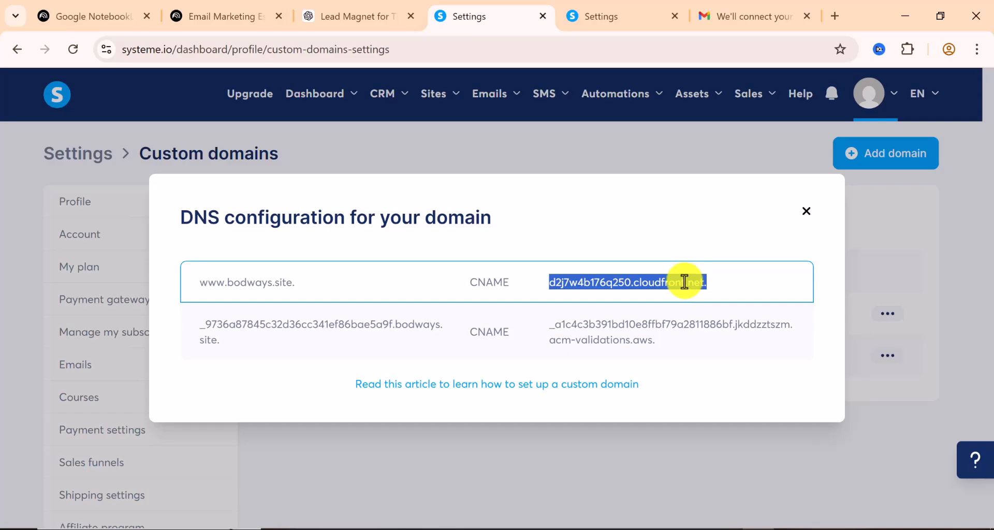
{"action": "right_click", "coordinate": [684, 282]}
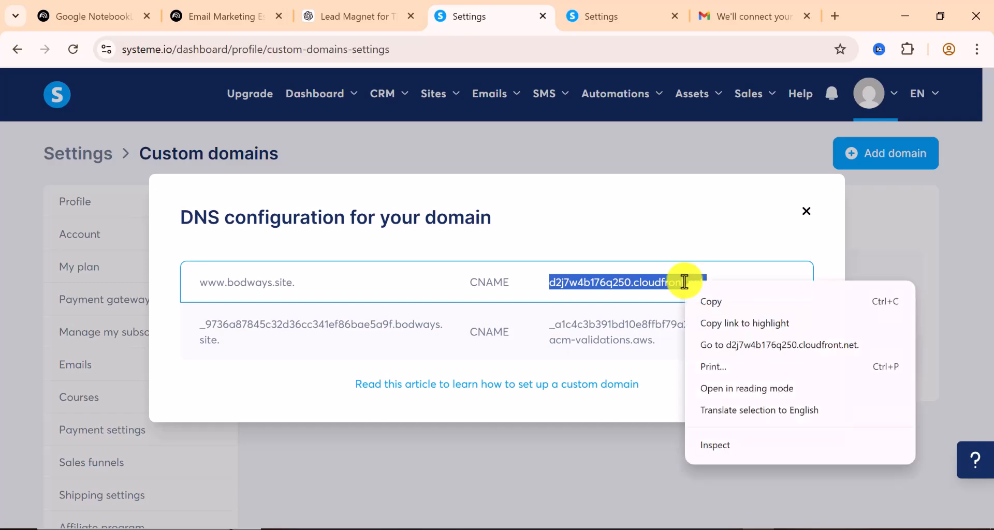
{"action": "left_click", "coordinate": [712, 303]}
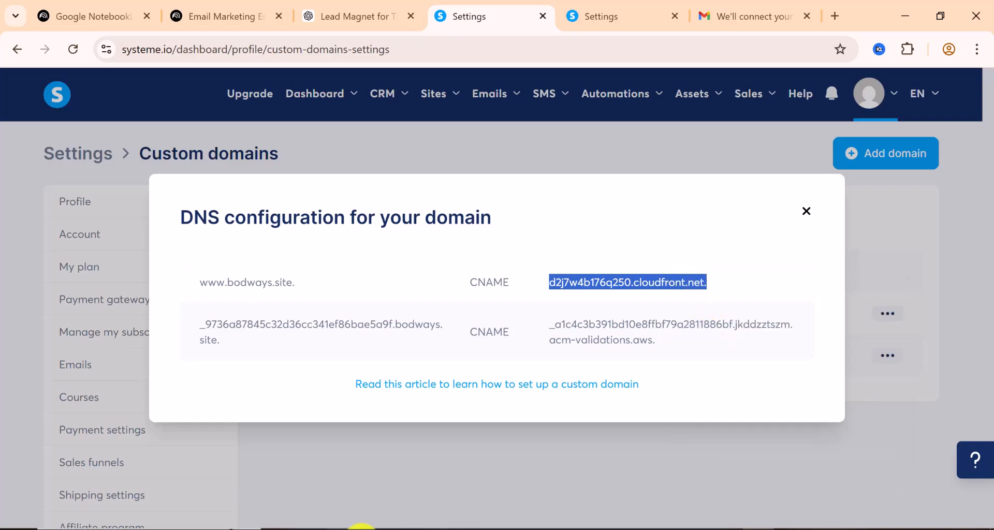
{"action": "left_click", "coordinate": [406, 529]}
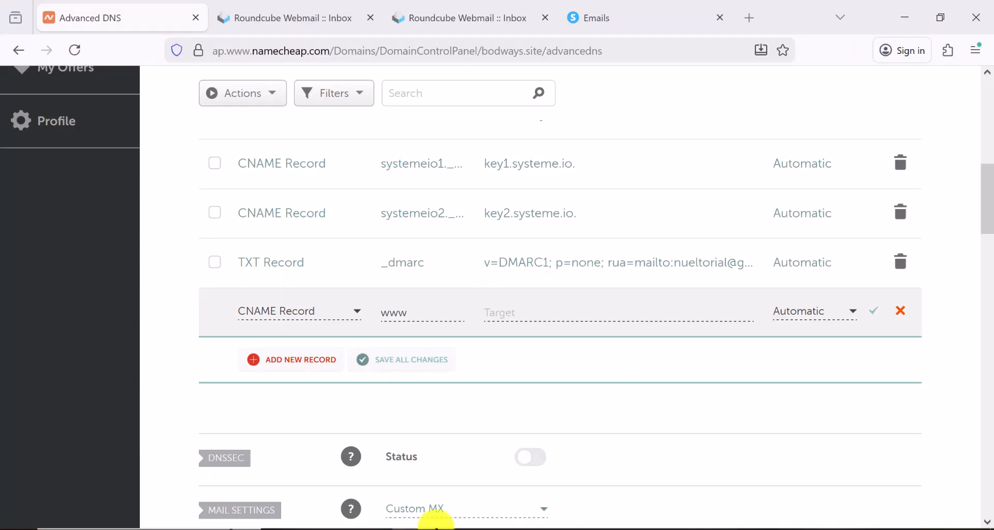
{"action": "right_click", "coordinate": [518, 314]}
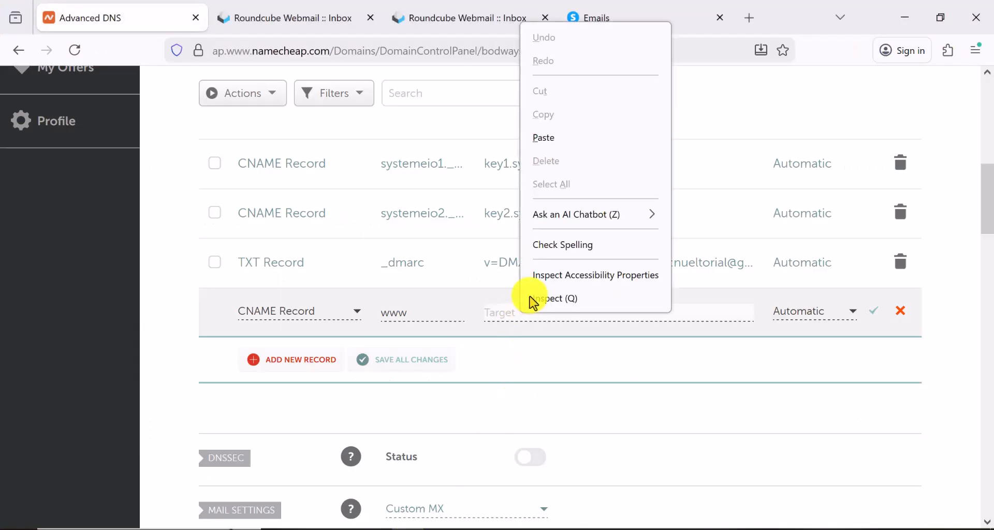
{"action": "left_click", "coordinate": [548, 137]}
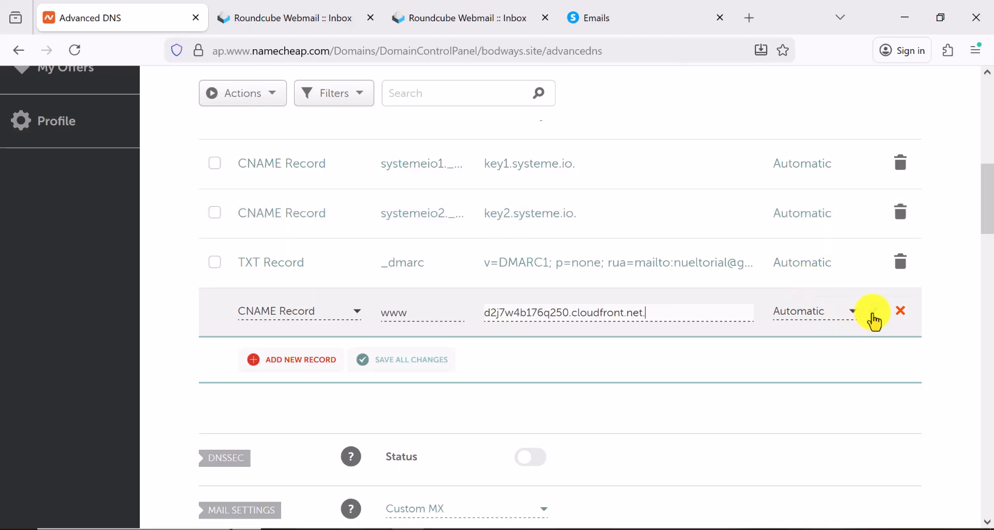
{"action": "left_click", "coordinate": [292, 359]}
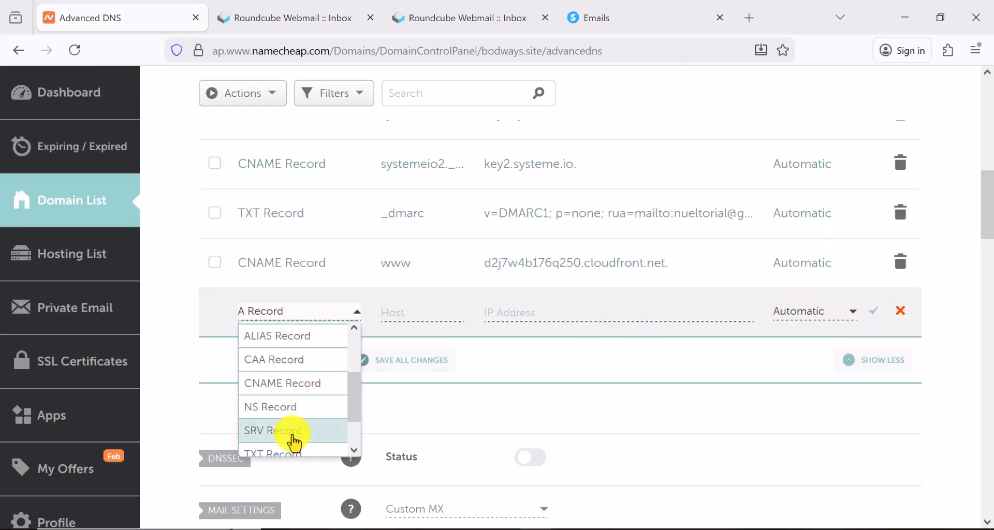
Make the new Namecheap record a CNAME and paste in the validation host copied from systeme.io
{"action": "left_click", "coordinate": [292, 385]}
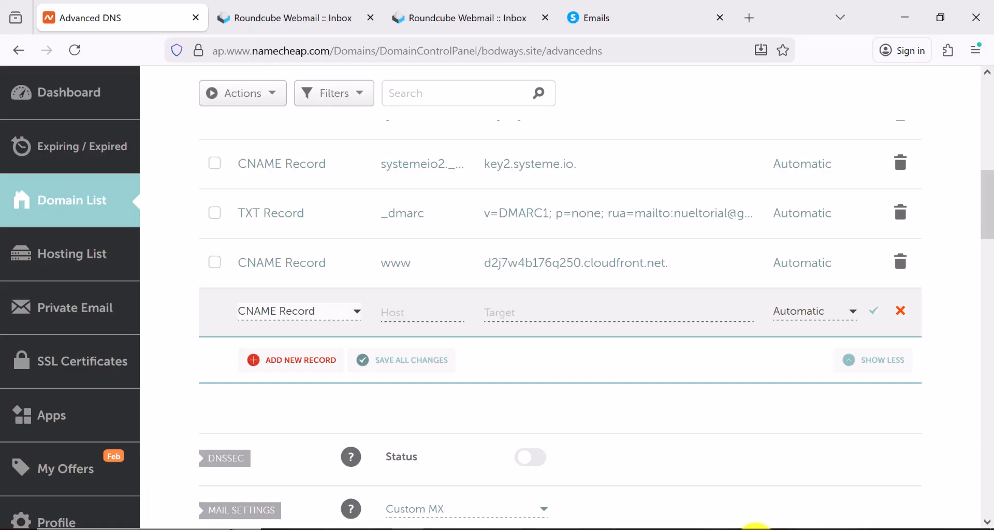
{"action": "left_click", "coordinate": [754, 529]}
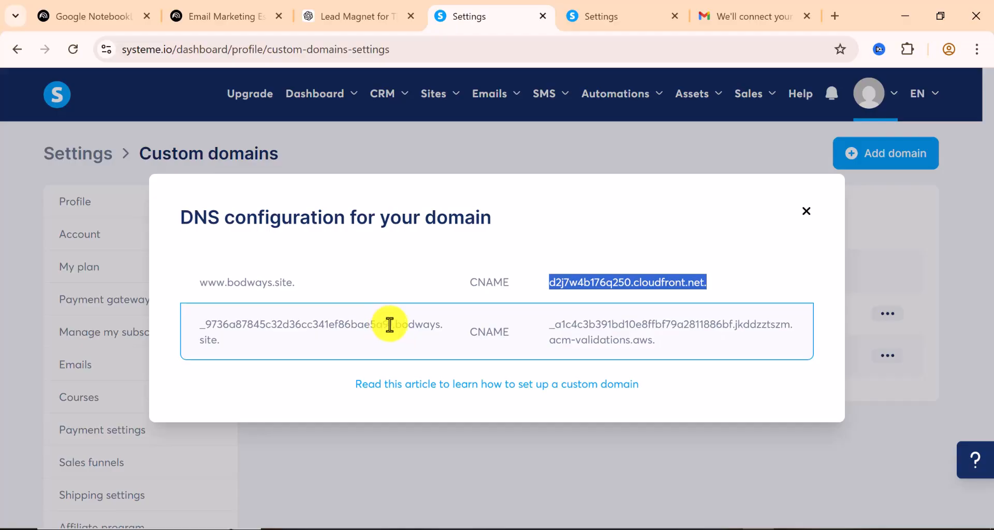
{"action": "left_click_drag", "start_coordinate": [390, 325], "coordinate": [201, 329]}
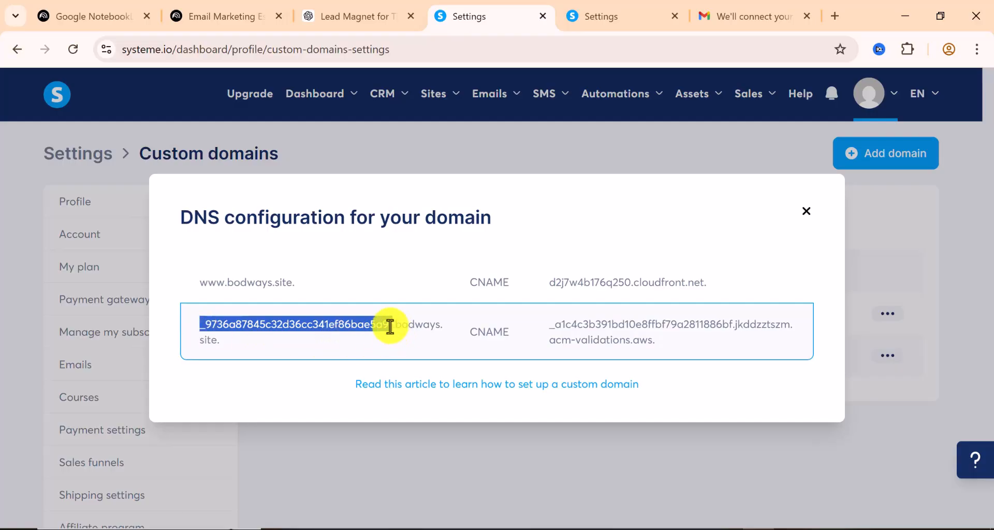
{"action": "right_click", "coordinate": [275, 324]}
{"action": "left_click", "coordinate": [312, 344]}
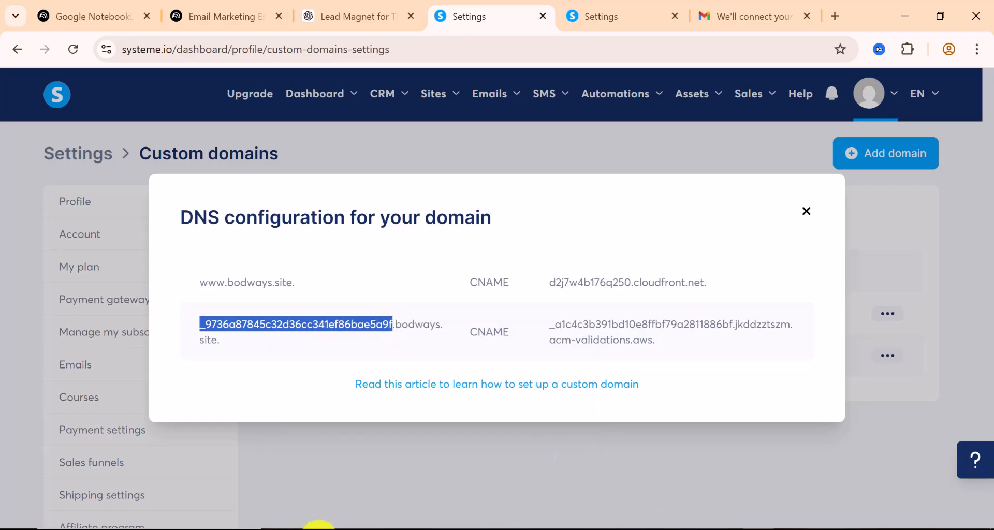
{"action": "left_click", "coordinate": [399, 524]}
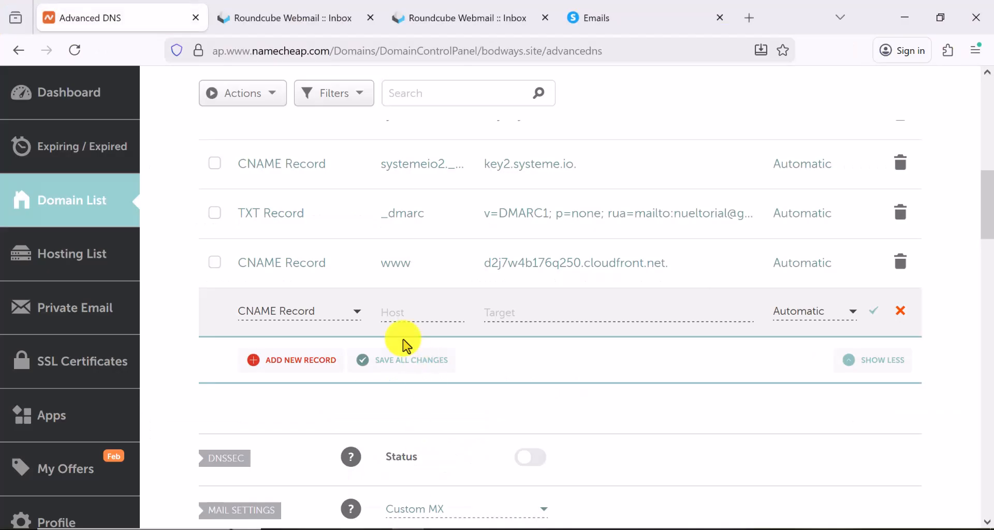
{"action": "right_click", "coordinate": [399, 313]}
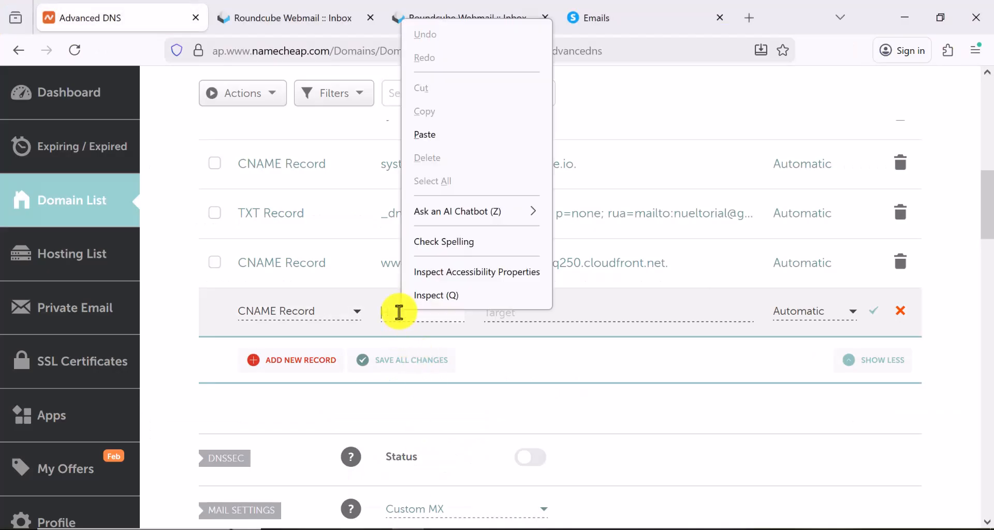
{"action": "left_click", "coordinate": [442, 134]}
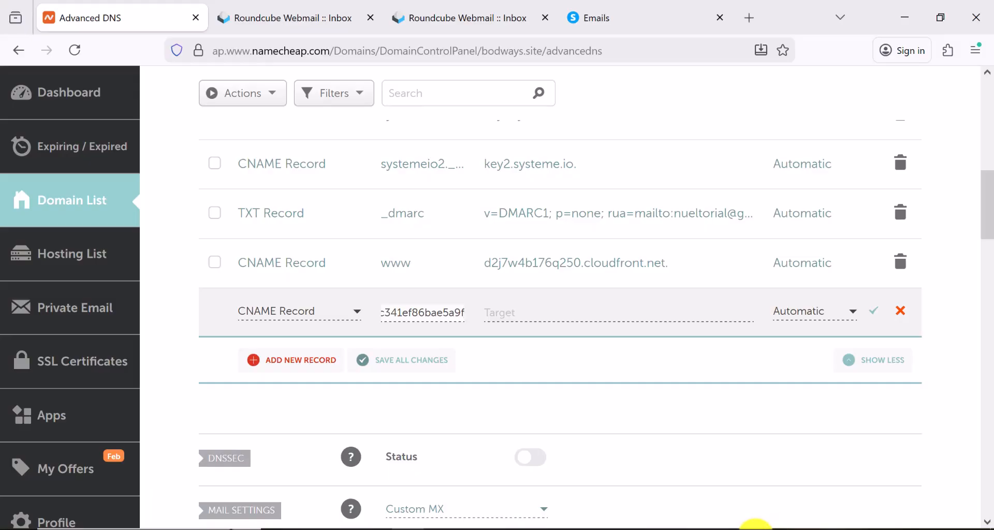
Paste the acm-validations.aws target from systeme.io into the Target field and save the record
{"action": "left_click", "coordinate": [757, 529]}
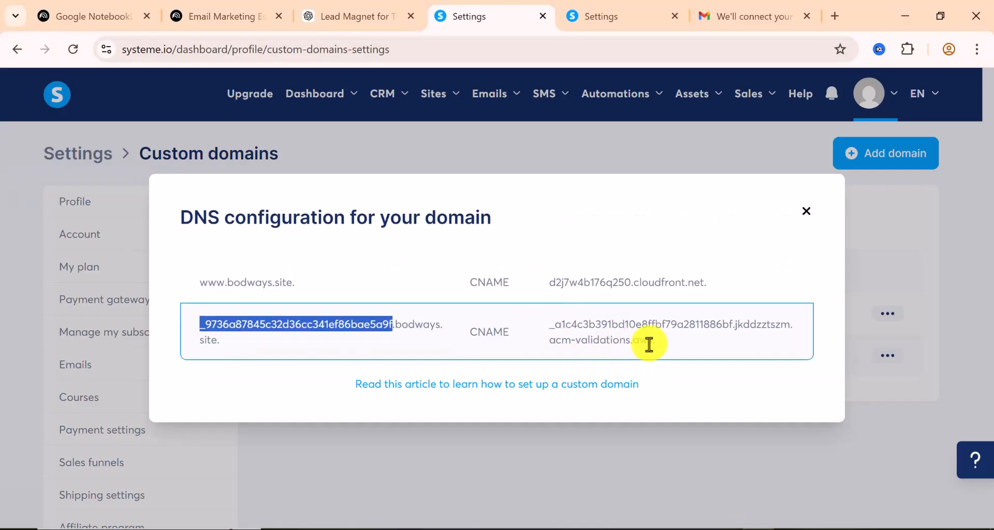
{"action": "left_click_drag", "start_coordinate": [656, 342], "coordinate": [547, 325]}
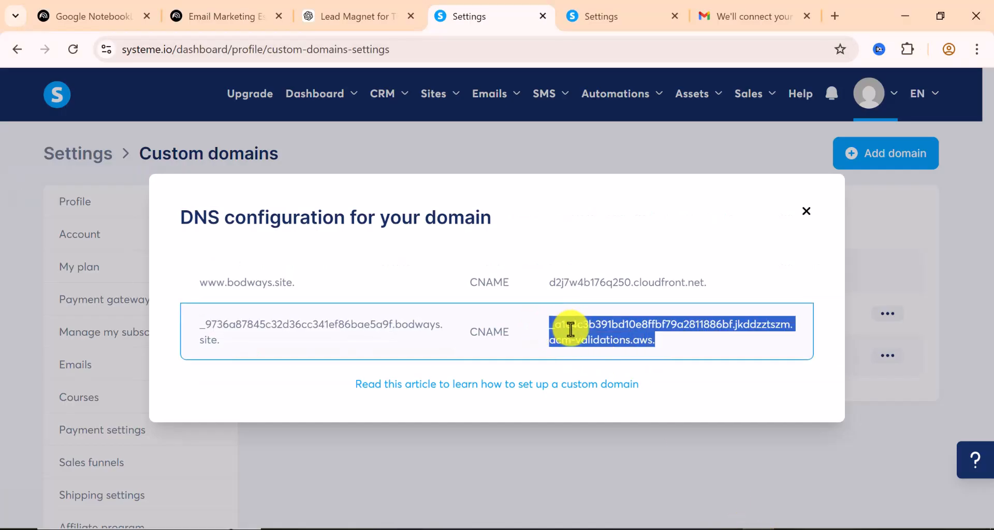
{"action": "right_click", "coordinate": [570, 329]}
{"action": "left_click", "coordinate": [606, 352]}
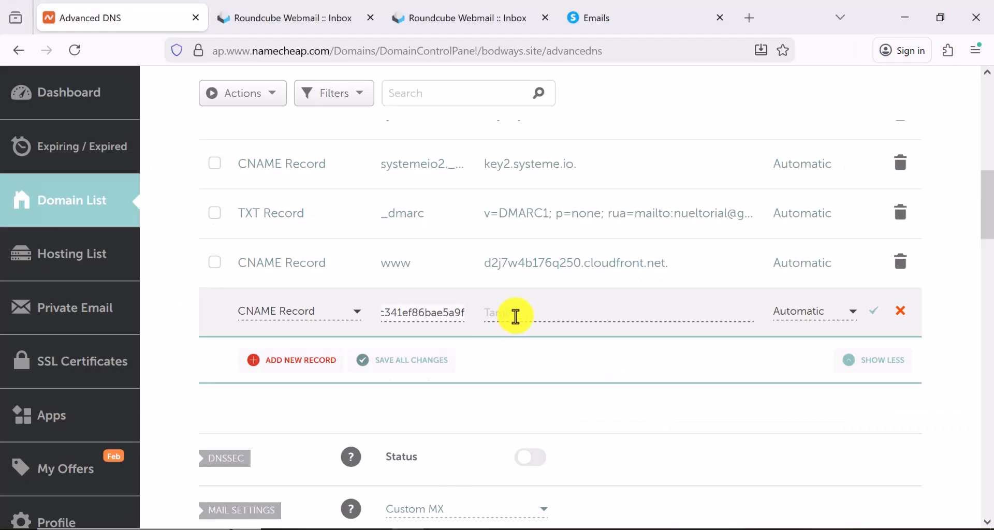
{"action": "left_click", "coordinate": [515, 315]}
{"action": "right_click", "coordinate": [515, 315]}
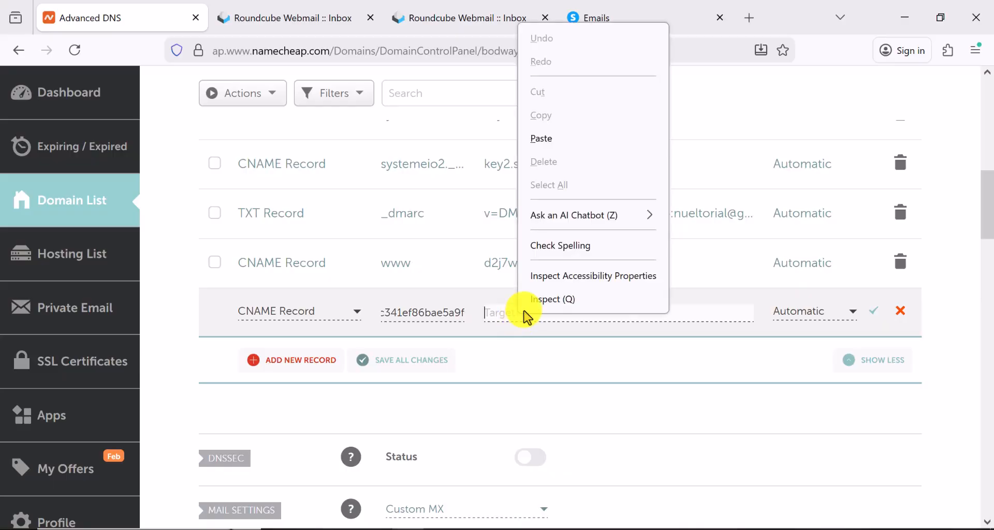
{"action": "left_click", "coordinate": [548, 136]}
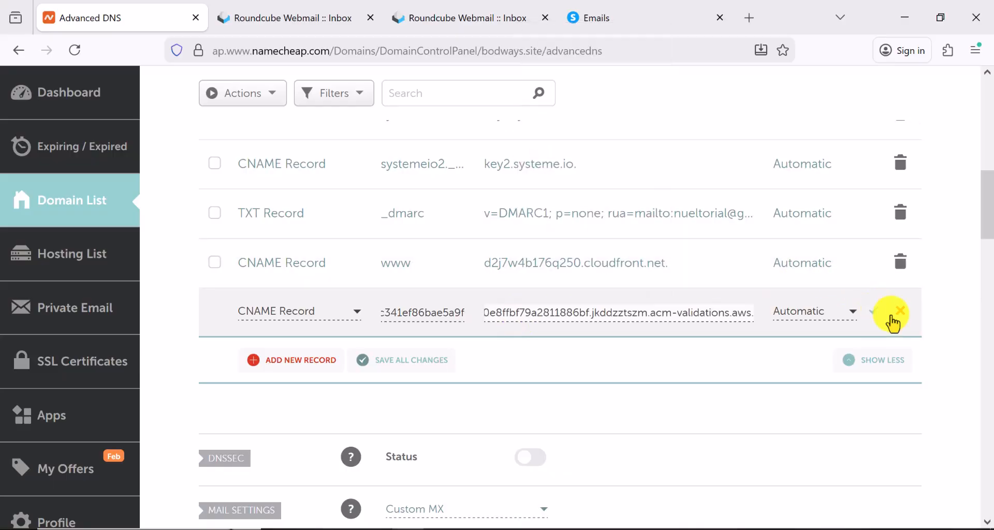
{"action": "left_click", "coordinate": [872, 314]}
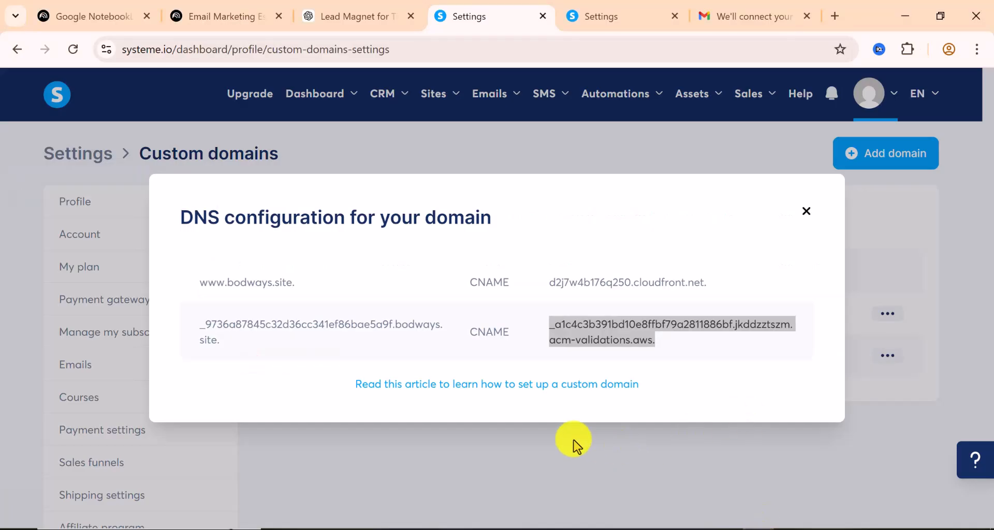
{"action": "left_click", "coordinate": [573, 445]}
{"action": "left_click", "coordinate": [573, 444]}
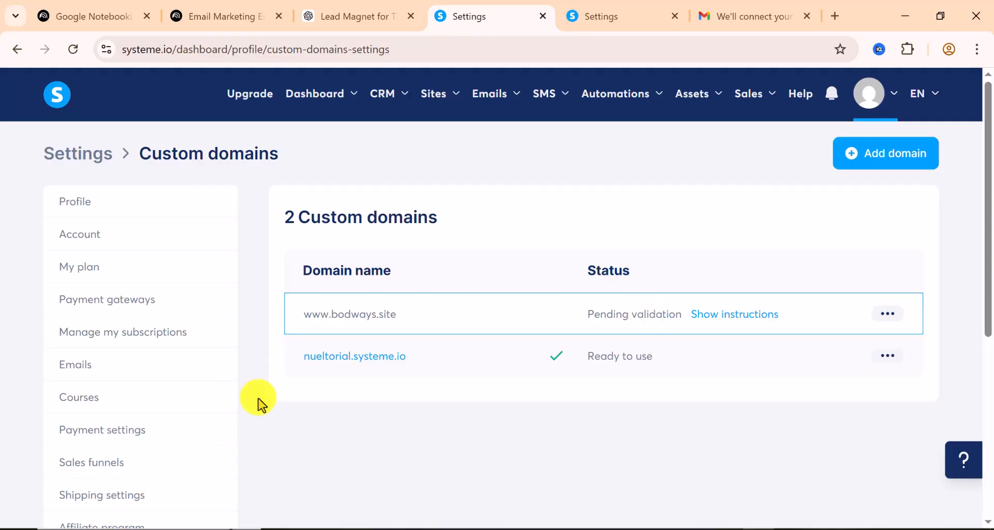
{"action": "left_click", "coordinate": [74, 50]}
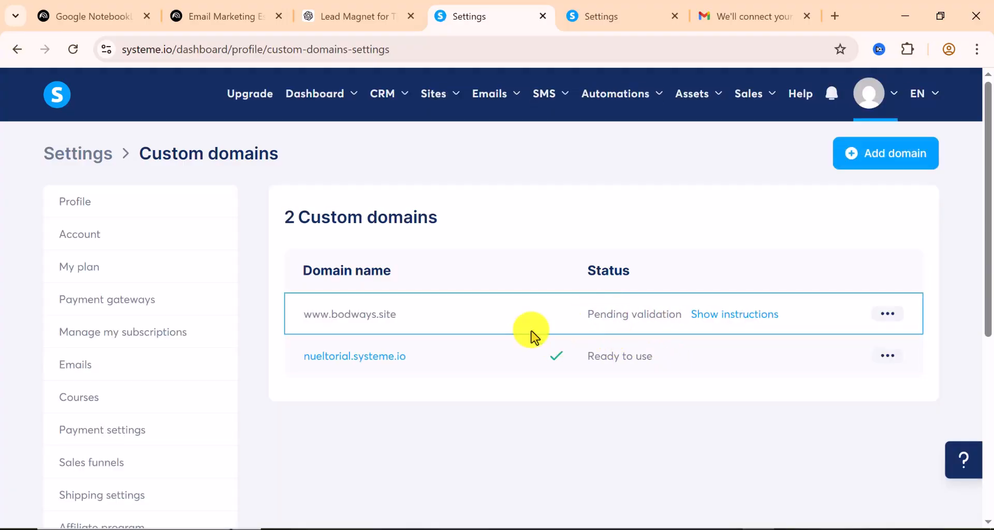
{"action": "left_click", "coordinate": [504, 99]}
{"action": "mouse_move", "coordinate": [451, 93]}
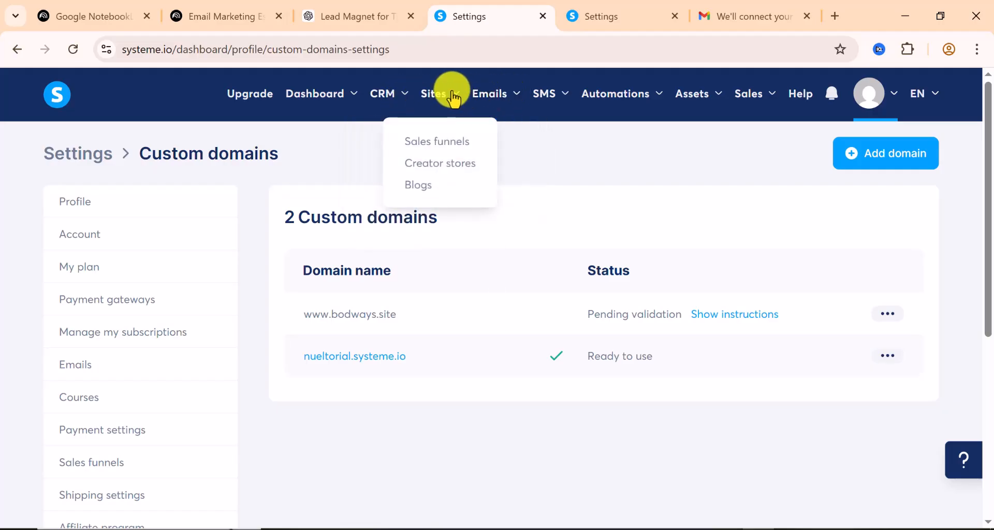
Check the tiktokads funnel's Funnel domain options in its Settings, then go to NotebookLM's mind map
{"action": "left_click", "coordinate": [438, 145]}
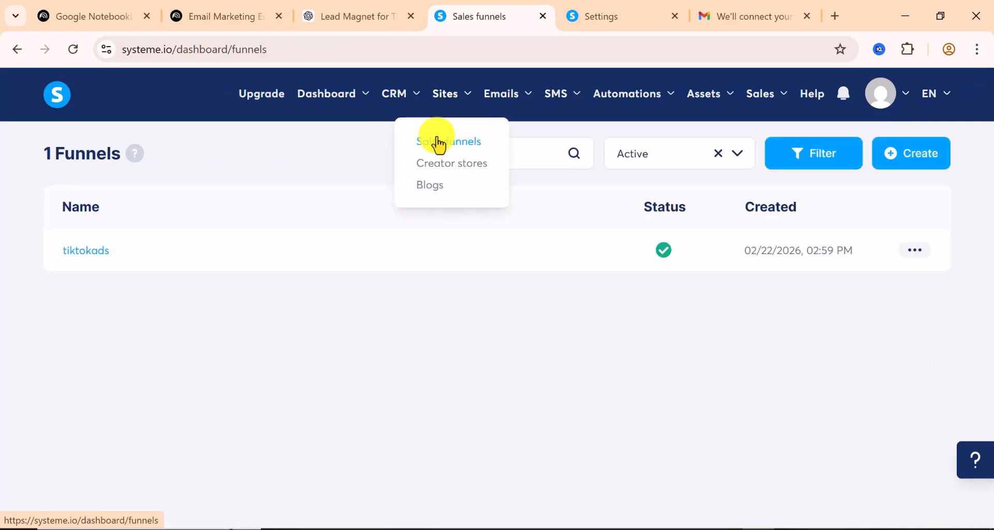
{"action": "left_click", "coordinate": [915, 250]}
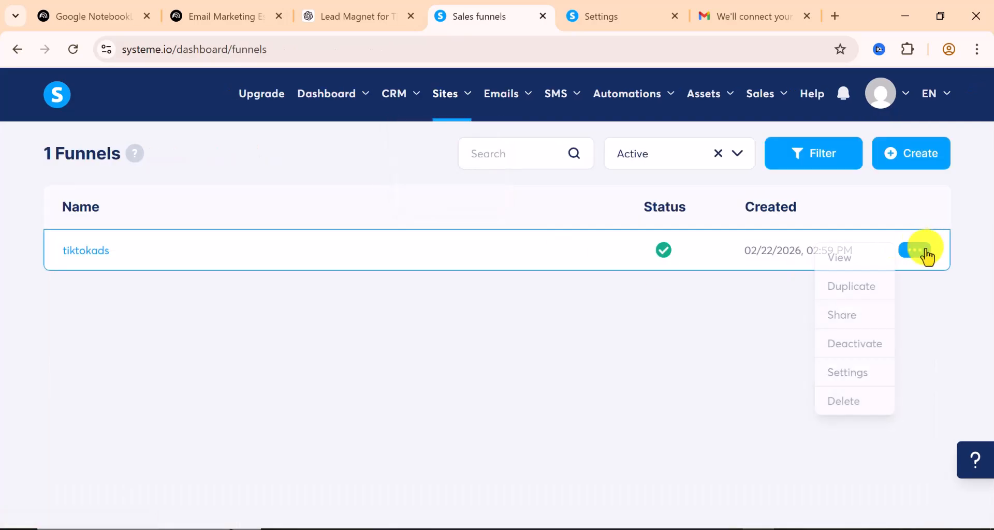
{"action": "left_click", "coordinate": [864, 374]}
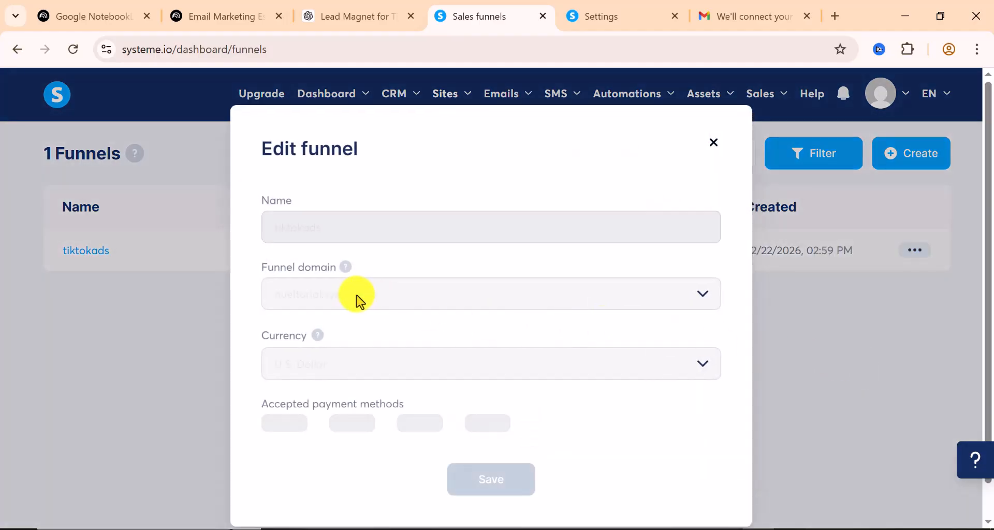
{"action": "left_click", "coordinate": [501, 304]}
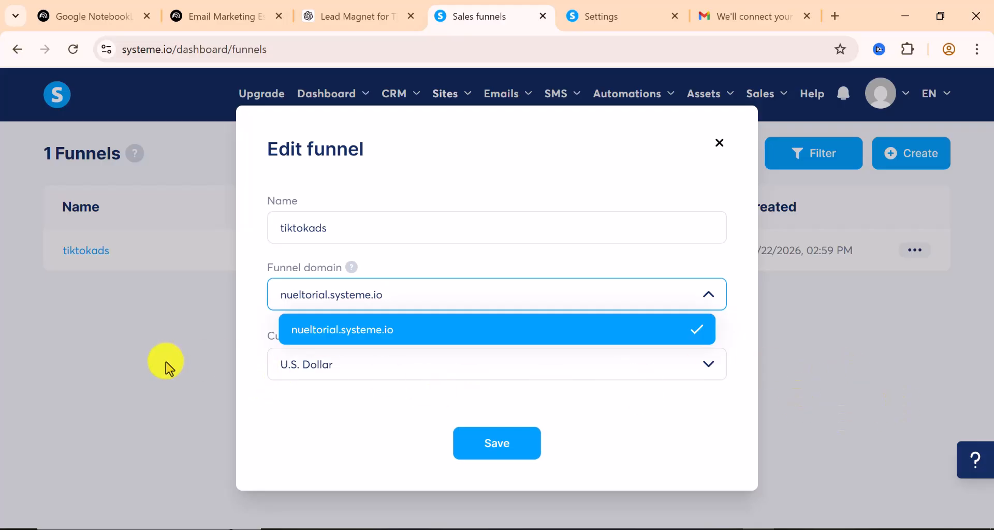
{"action": "left_click", "coordinate": [133, 363]}
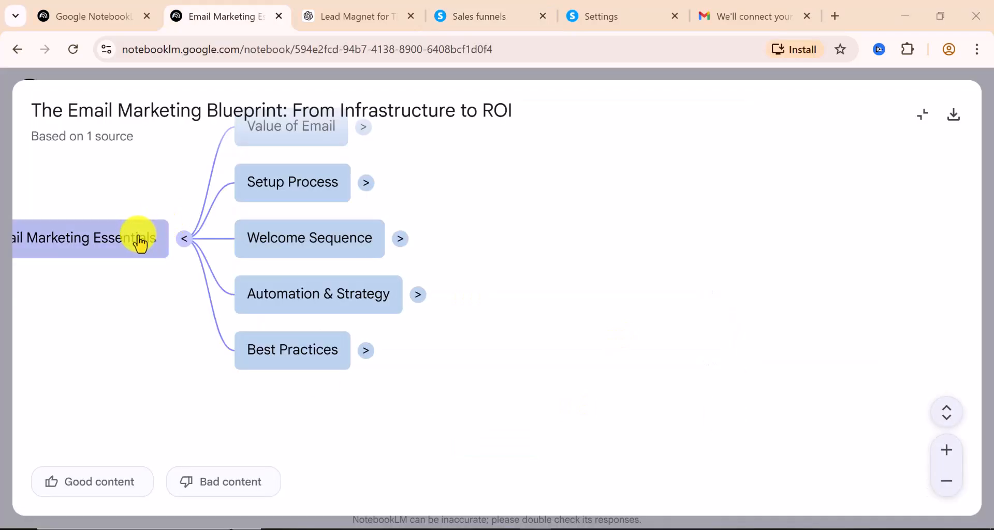